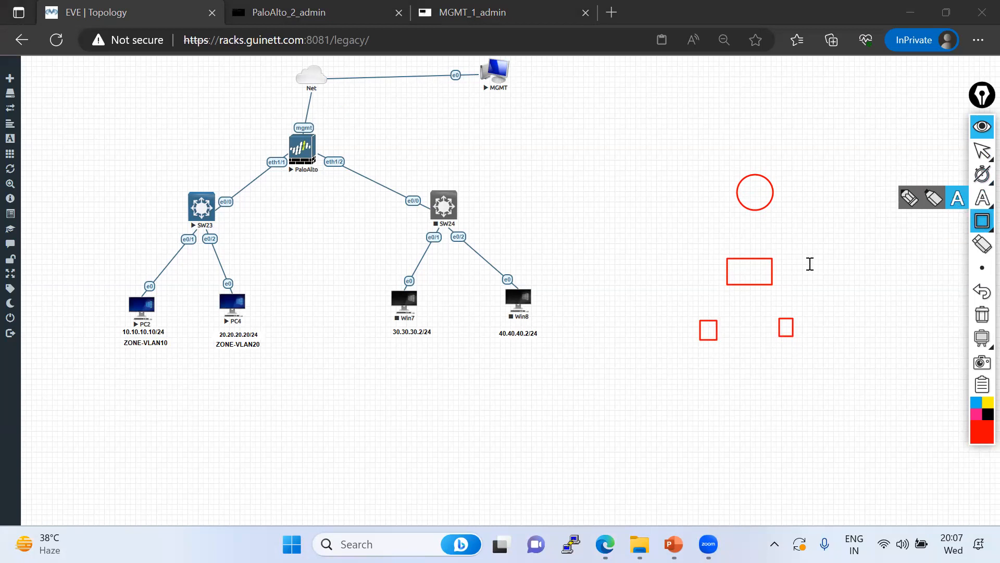
Label the rectangle SW, the circle R1, and the two squares PC1 and PC2
click(745, 270)
text(SW)
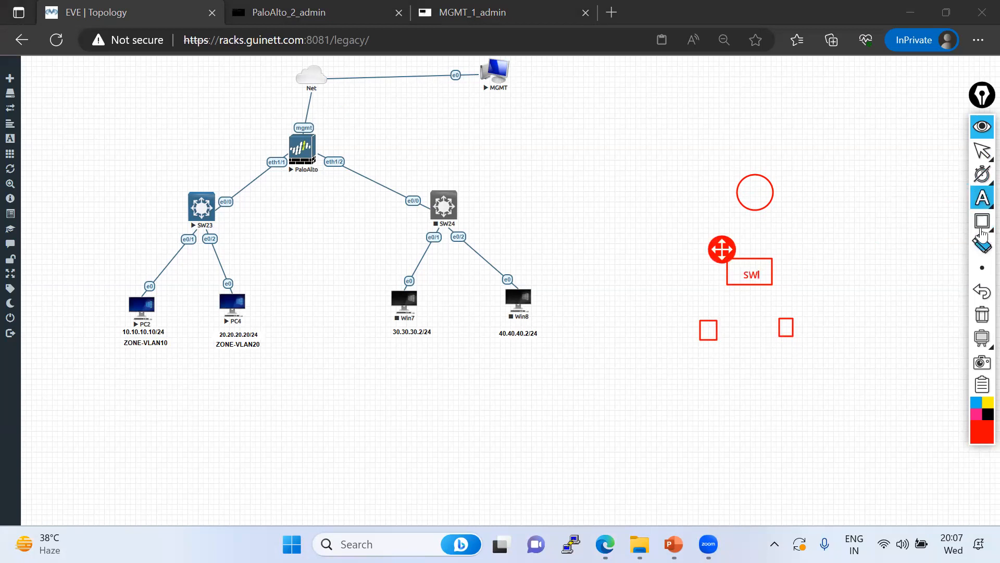
click(741, 193)
text(R1)
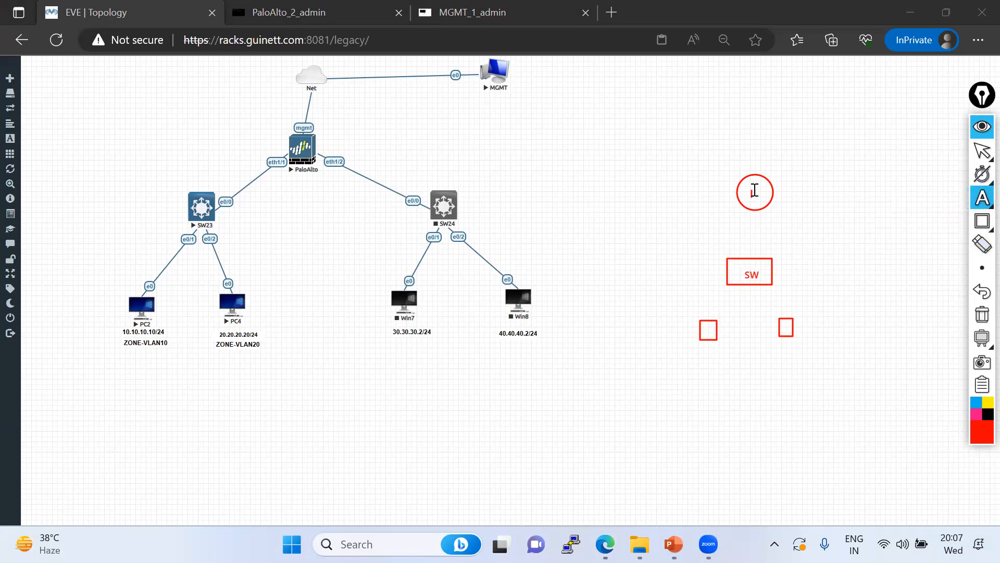
click(706, 332)
text(PC1)
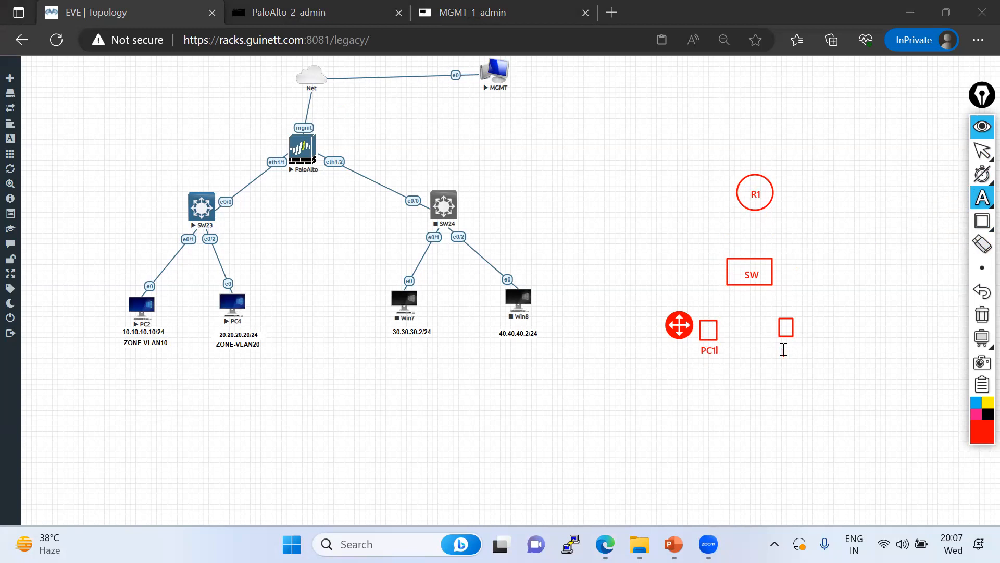
click(786, 346)
text(PC2)
Add 192.168.10.10/24 under PC1 and 172.16.10.10/24 beside PC2
click(699, 367)
text(192.168.10.10/24)
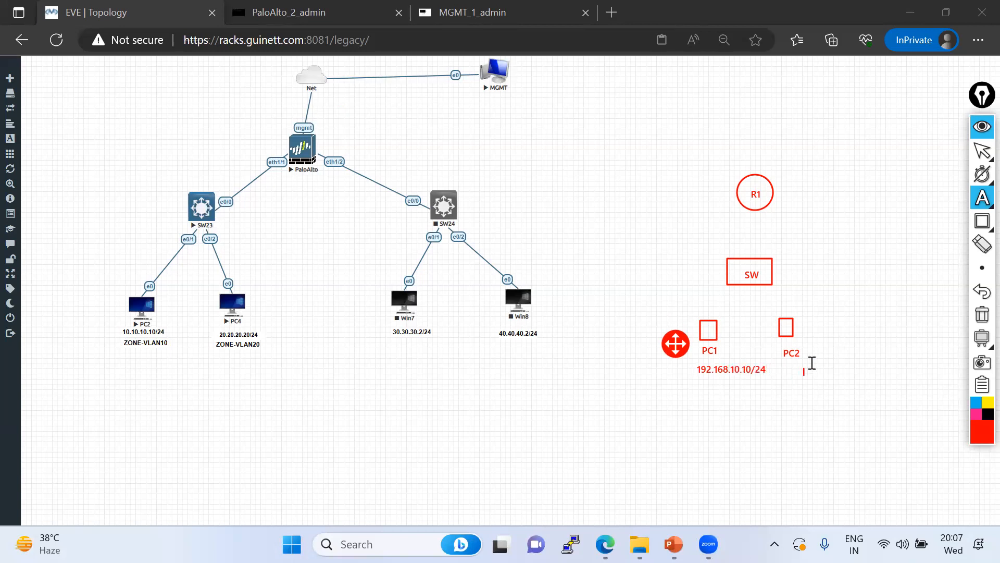
click(824, 353)
text(172.16.10.10/24)
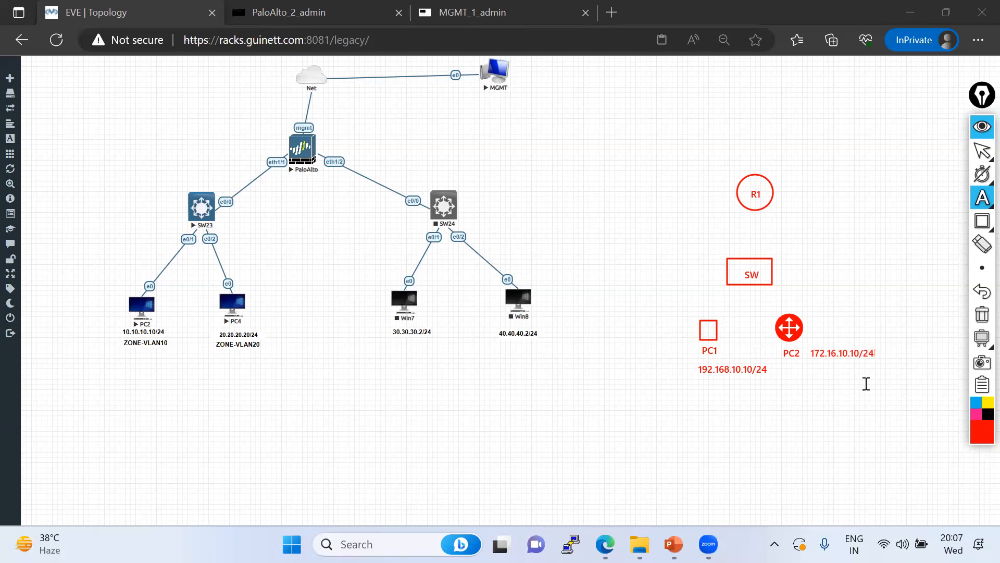
click(845, 426)
Draw red freehand lines linking PC1 to SW and R1 down to SW
mouse_move(981, 201)
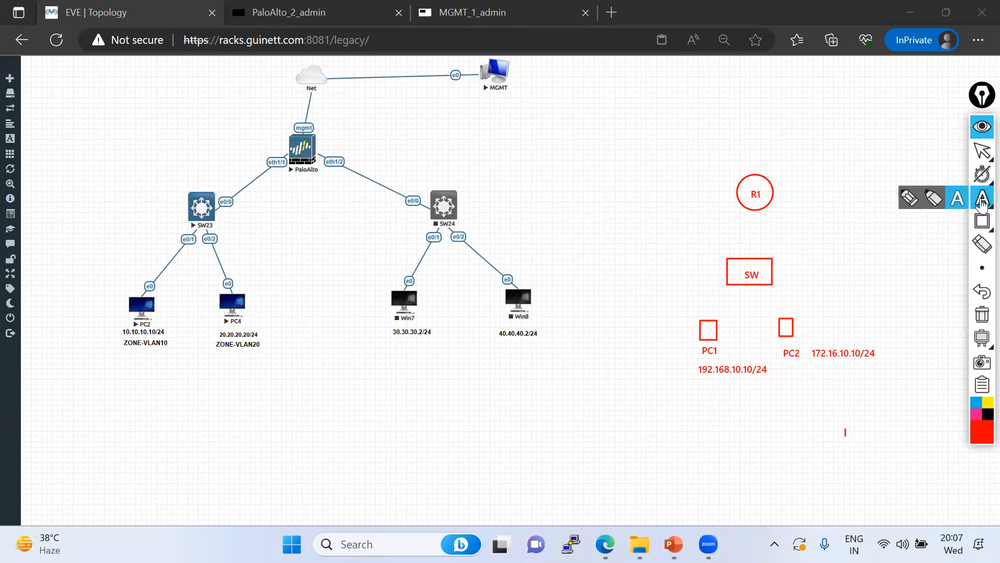
click(924, 201)
mouse_move(706, 323)
mouse_down()
mouse_move(734, 287)
mouse_move(785, 319)
mouse_up()
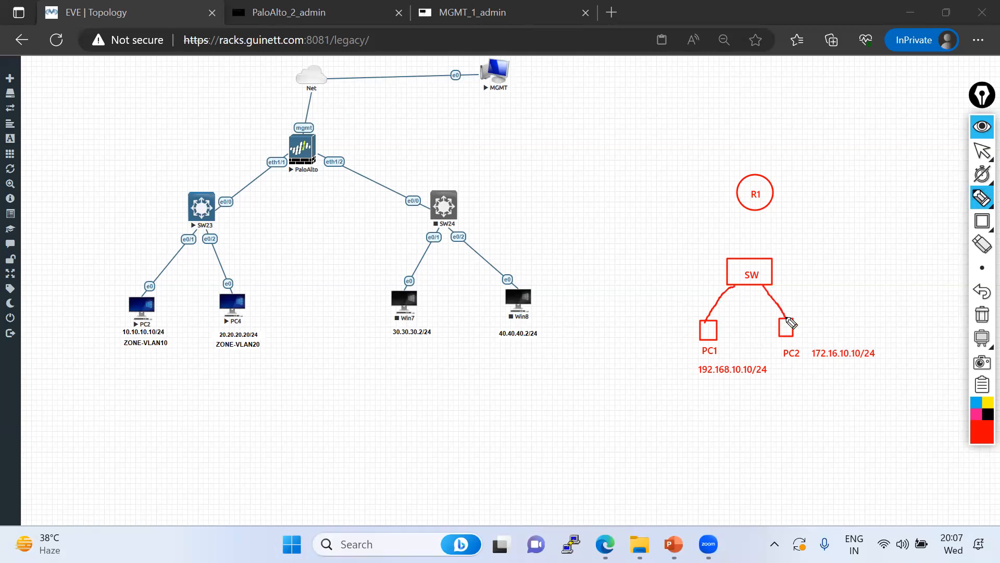
drag(754, 210, 754, 251)
Toggle the annotation toolbar between select mode and the freehand pencil
mouse_move(980, 156)
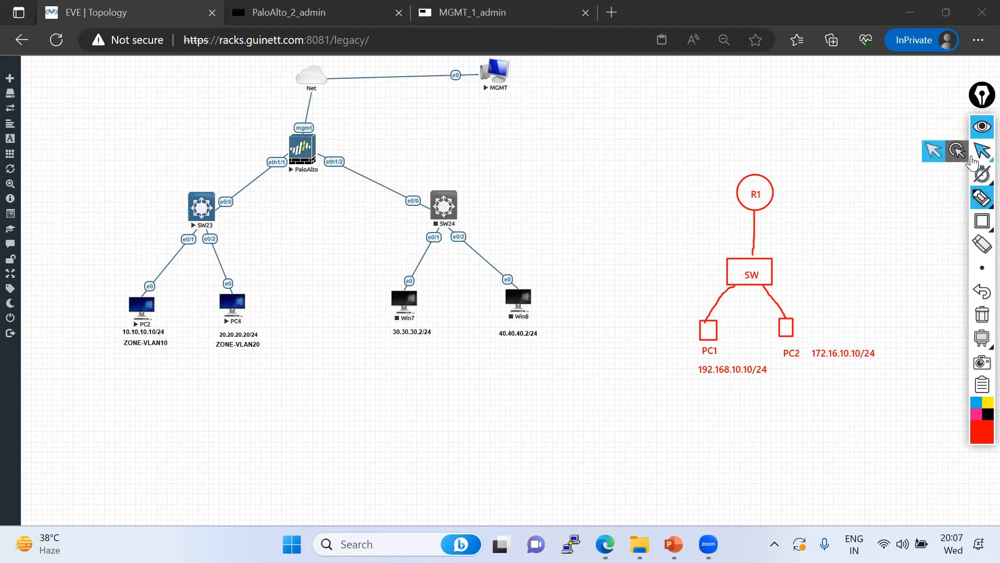
click(976, 159)
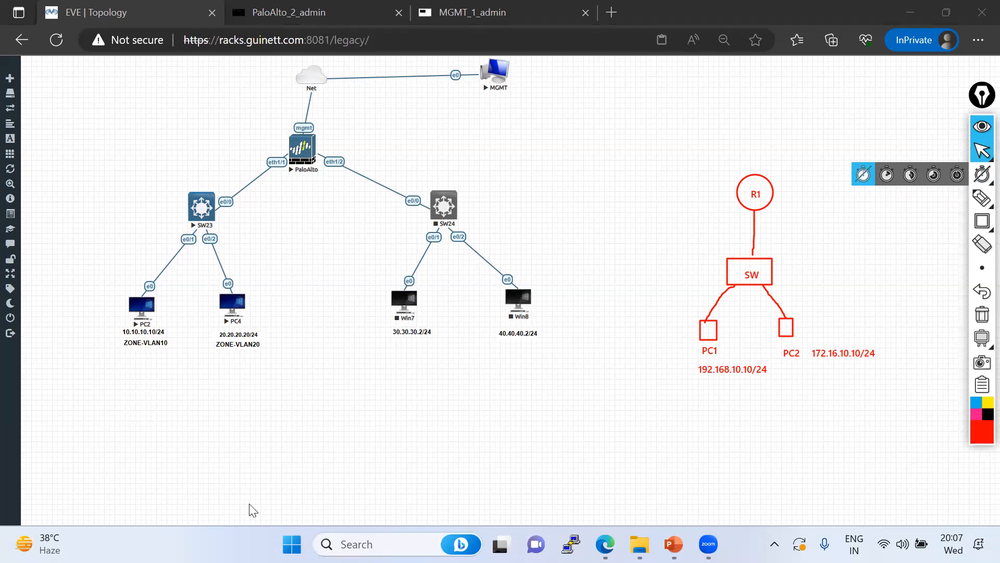
mouse_move(981, 198)
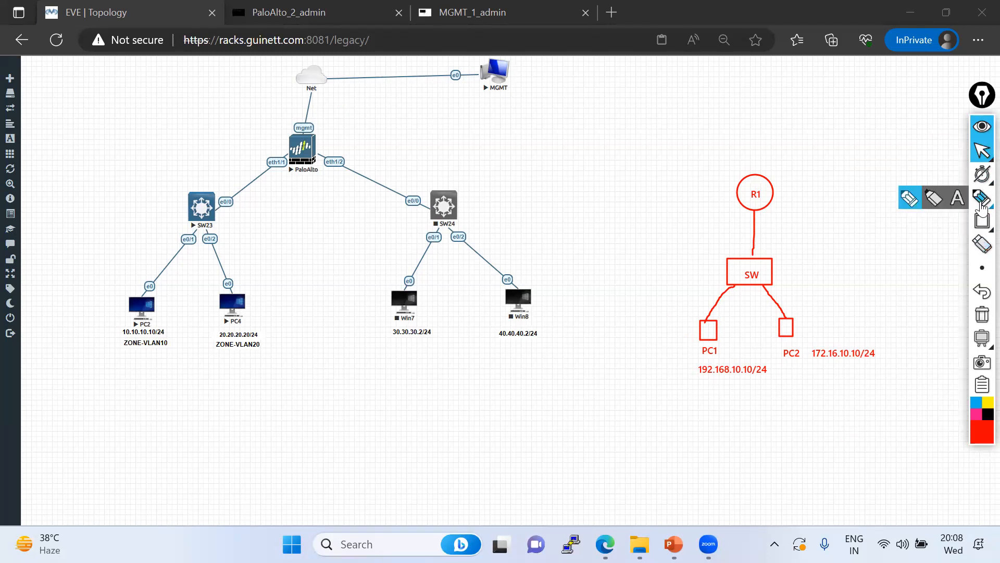
click(909, 206)
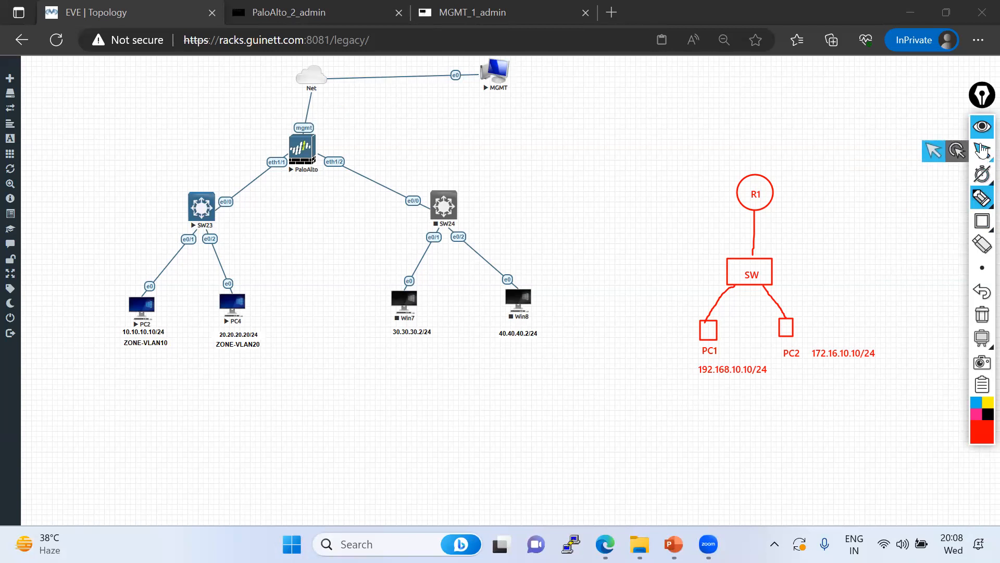
click(982, 151)
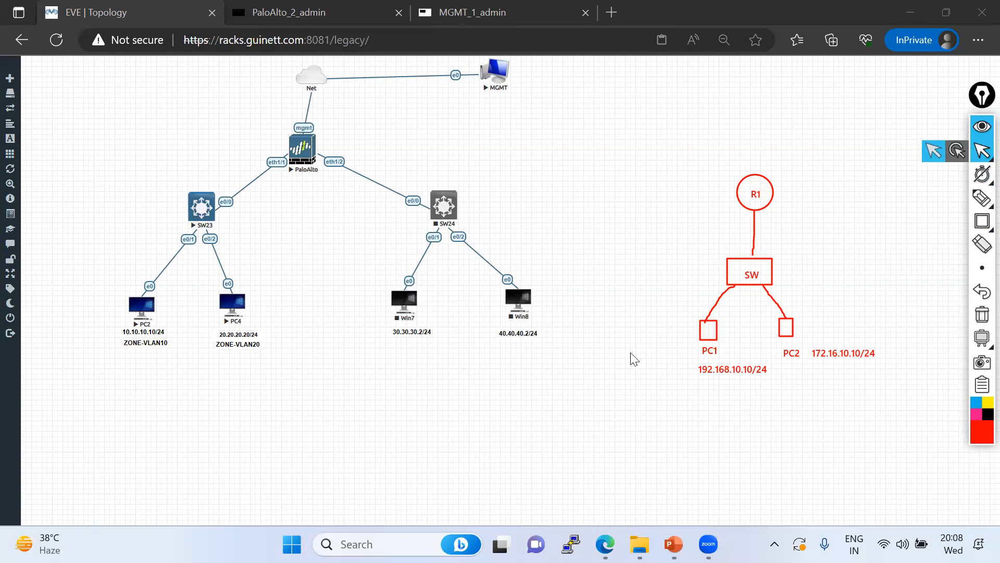
click(748, 303)
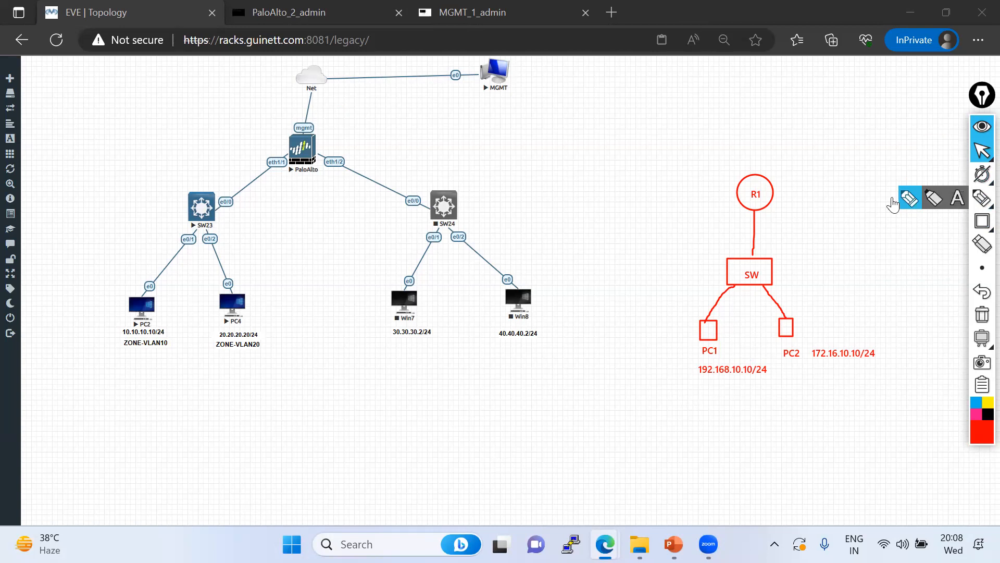
click(981, 202)
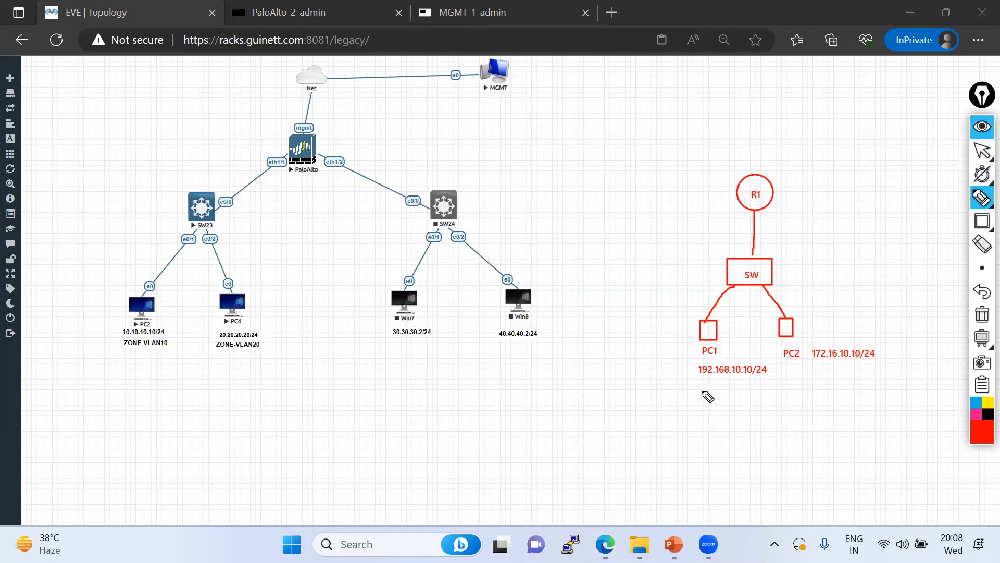
Draw a red X below PC2 and add 'Layer-2' and 'VLAN' notes beside SW
mouse_move(792, 388)
mouse_down()
mouse_move(813, 403)
mouse_move(800, 409)
mouse_up()
mouse_move(981, 218)
click(957, 197)
click(798, 270)
text(Layer-2)
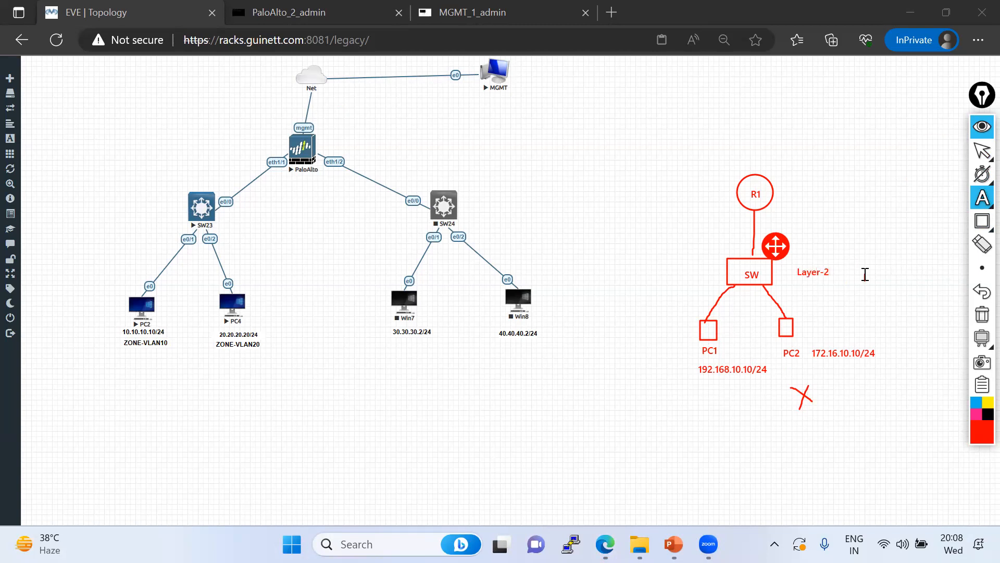
click(804, 287)
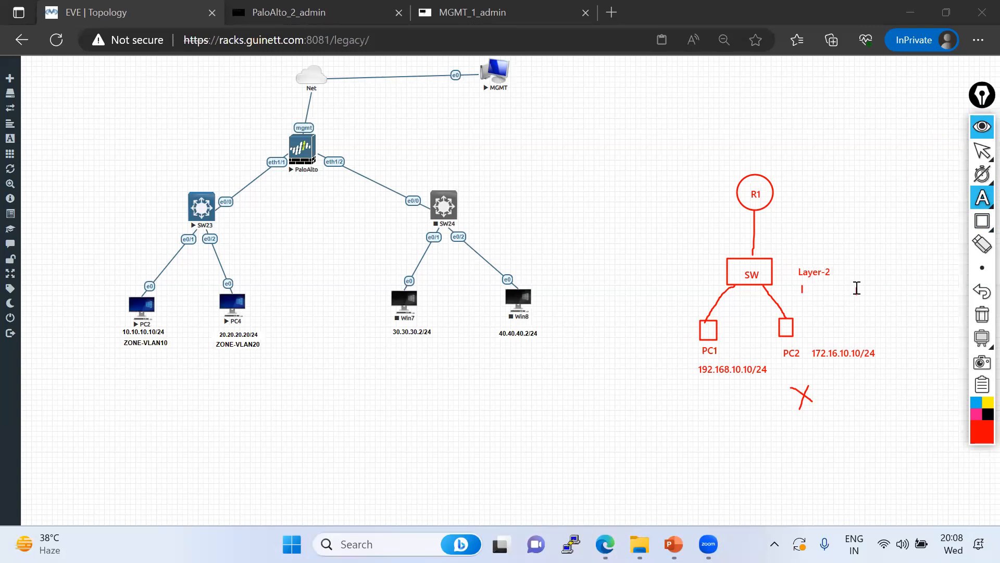
text(VA)
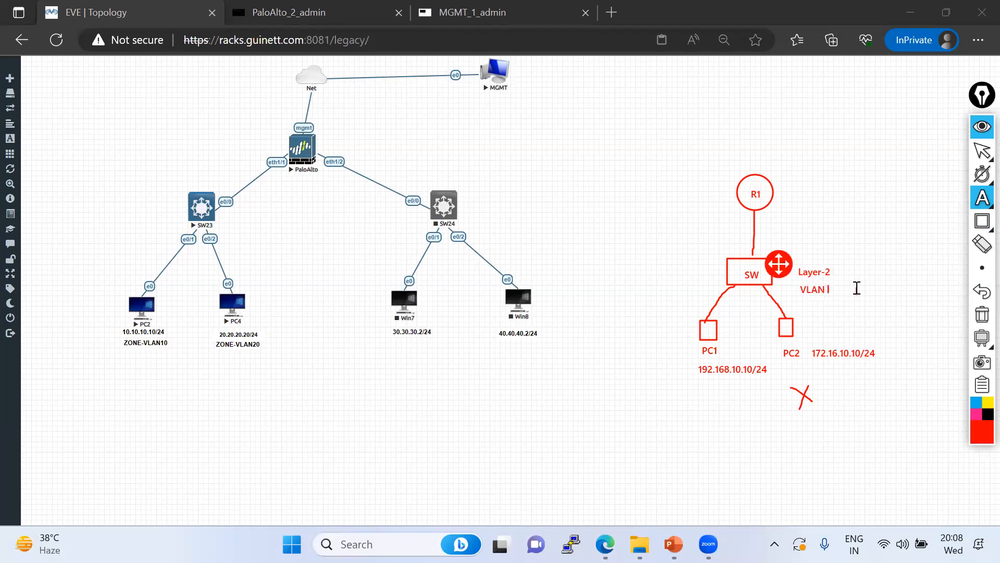
Add a 192 note under PC1's address and a 10 under PC2's address
click(721, 383)
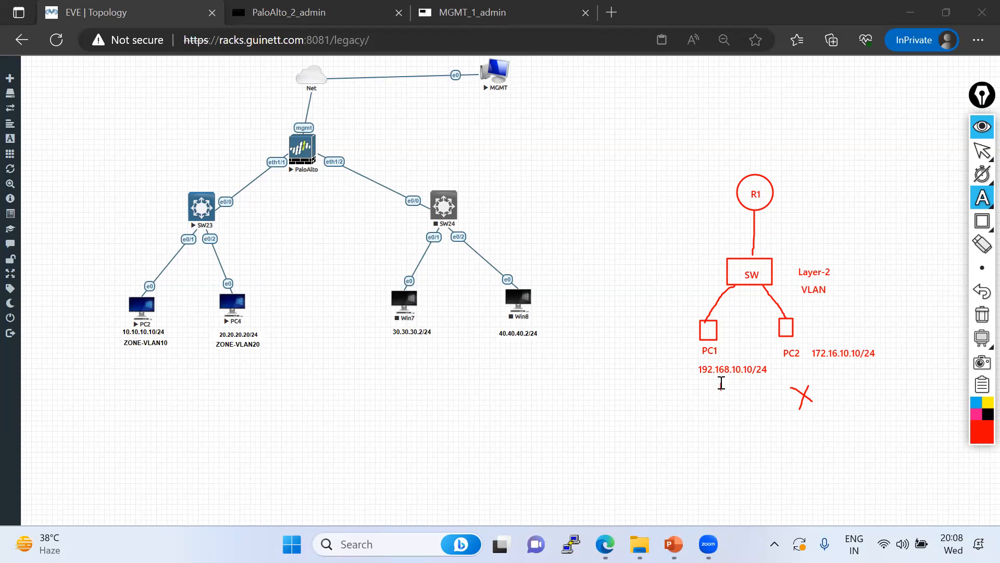
text(192)
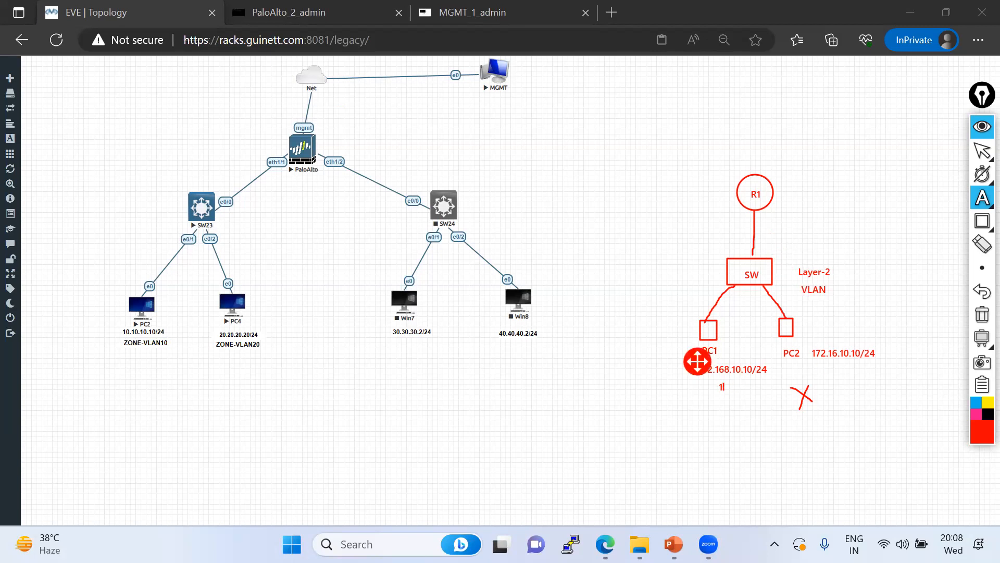
click(815, 377)
text(10)
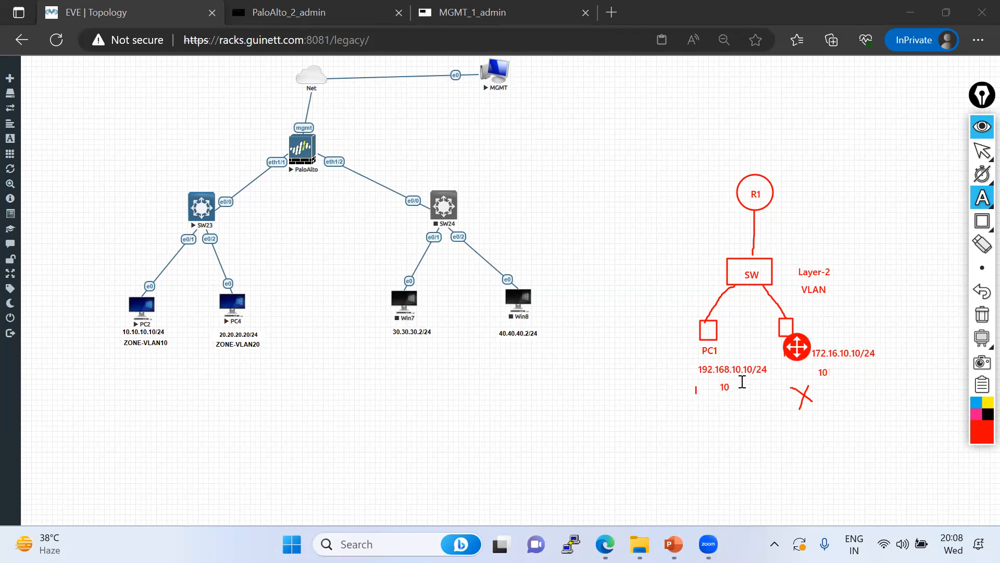
click(772, 399)
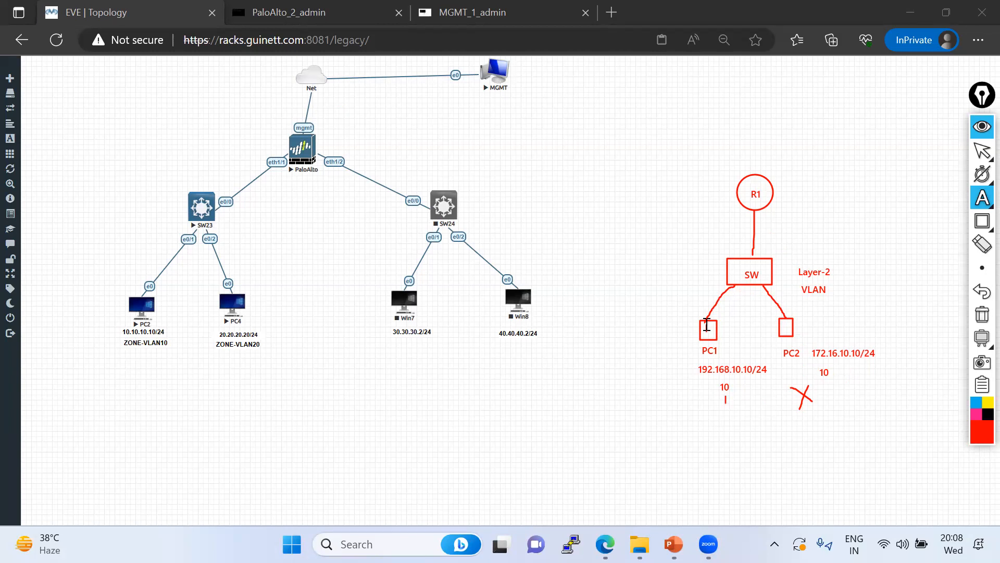
Cross out the R1–SW link, change PC2's 10 to 20, and draw a PC1-to-PC2 arrow
mouse_move(982, 198)
click(916, 203)
drag(806, 241, 715, 211)
drag(783, 207, 719, 246)
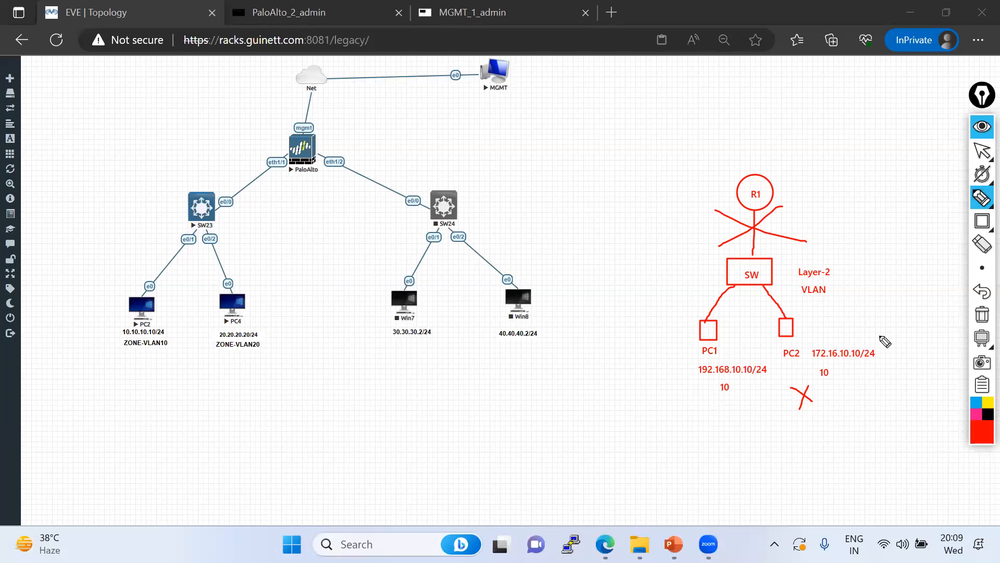
mouse_move(813, 367)
mouse_down()
mouse_move(824, 380)
mouse_move(825, 369)
mouse_up()
mouse_move(722, 336)
mouse_down()
mouse_move(777, 334)
mouse_move(771, 341)
mouse_up()
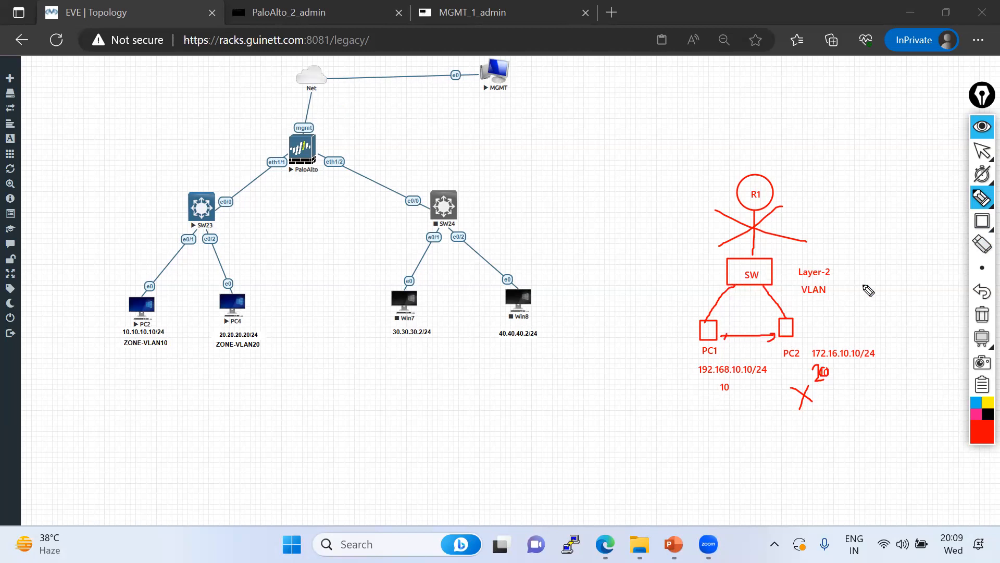
click(981, 198)
click(836, 270)
Write the note 'L3- Router , L3 Switch' to the left of the sketch
click(580, 214)
text(L3- Route)
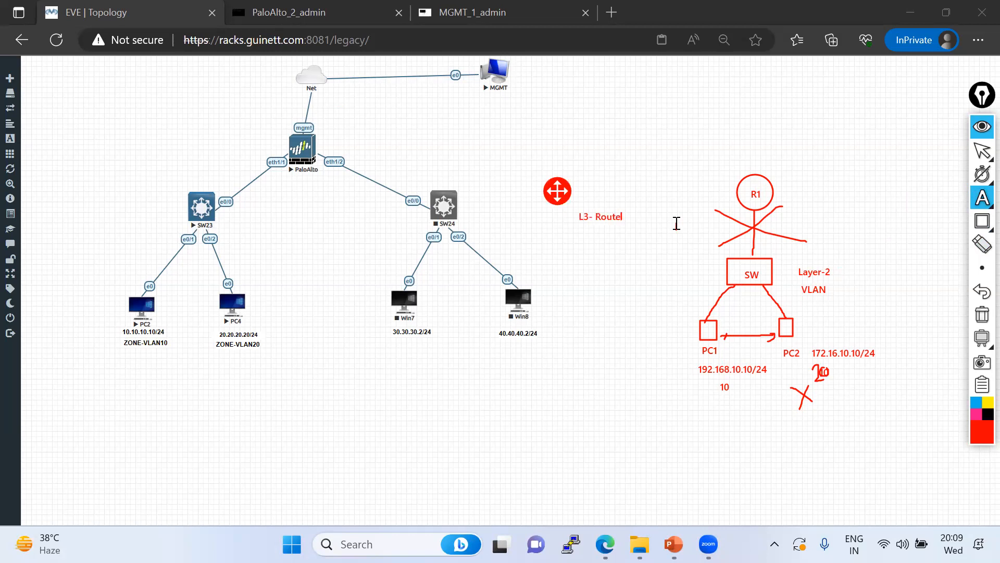
text(r , L3 Switch)
click(732, 267)
click(752, 311)
click(706, 402)
Add 'Firewall' on a line beneath the L3 note
click(676, 234)
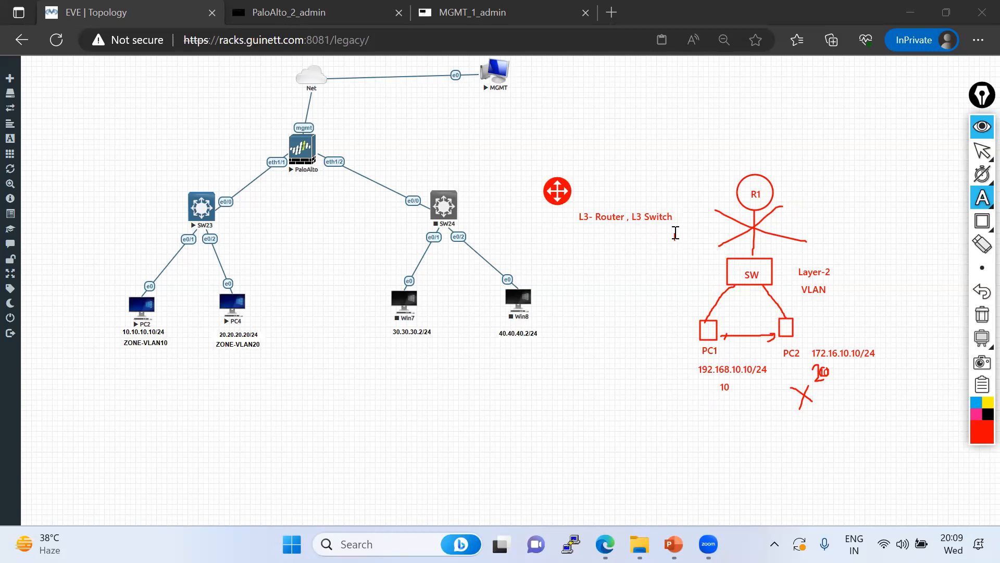
click(703, 228)
text(Fil)
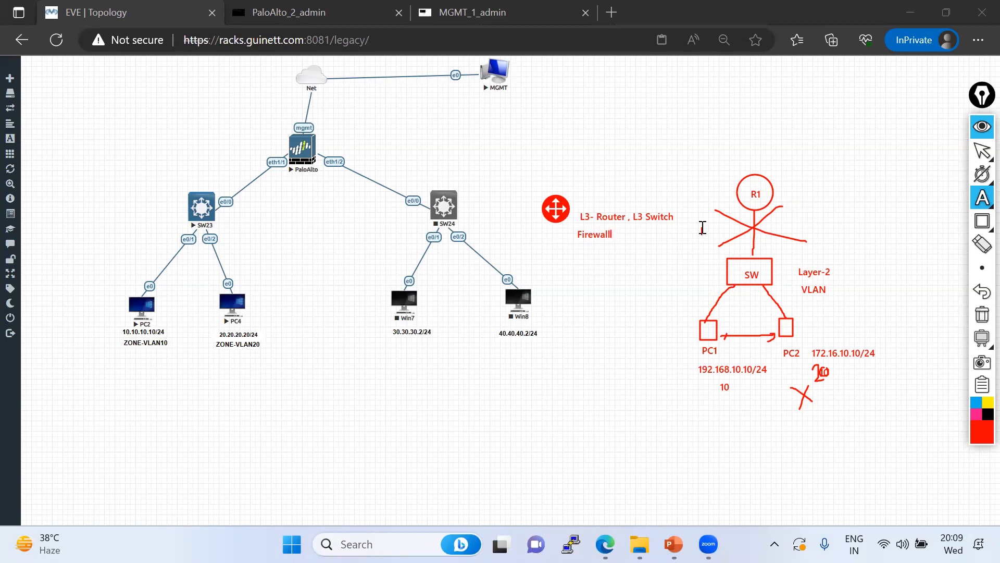
Erase the R1 cross-out strokes, the PC1–PC2 arrow, the 20, the red X and the 10
click(982, 243)
click(787, 244)
click(739, 251)
click(740, 337)
click(727, 336)
click(773, 338)
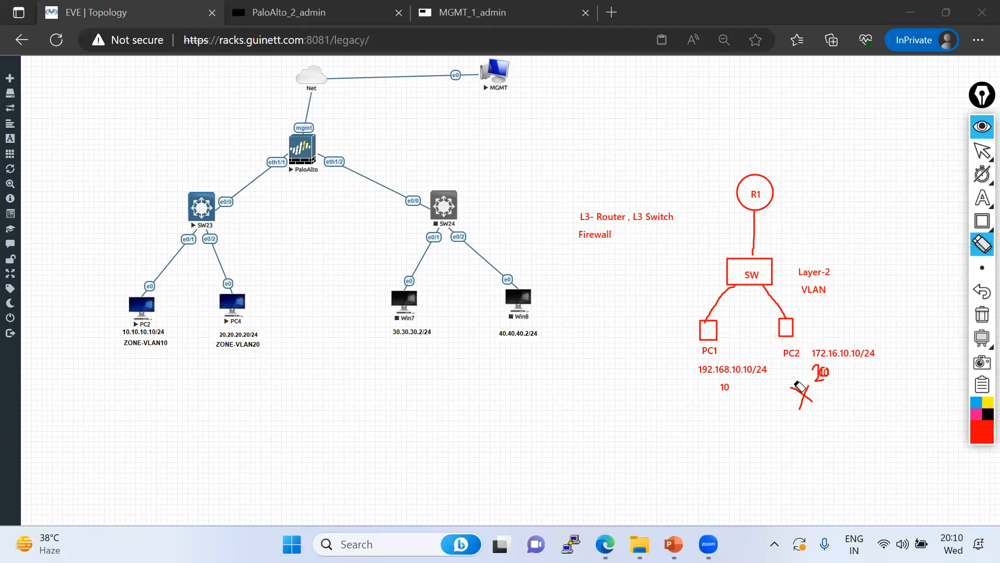
click(827, 373)
click(800, 391)
click(808, 401)
click(719, 392)
Label PC1 Vlan-192 and PC2 Vlan-172 below their addresses
click(958, 198)
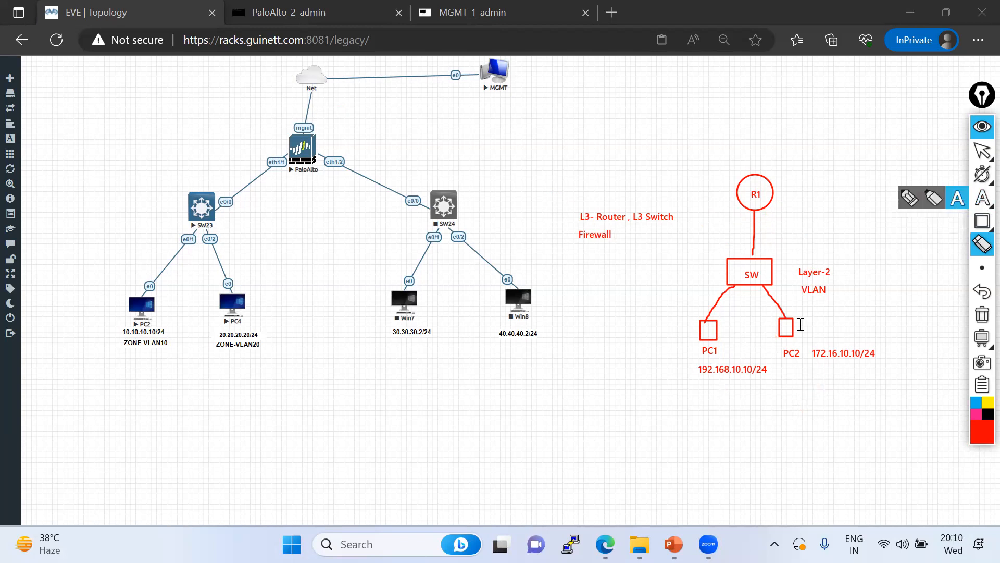
click(707, 381)
text(Vl)
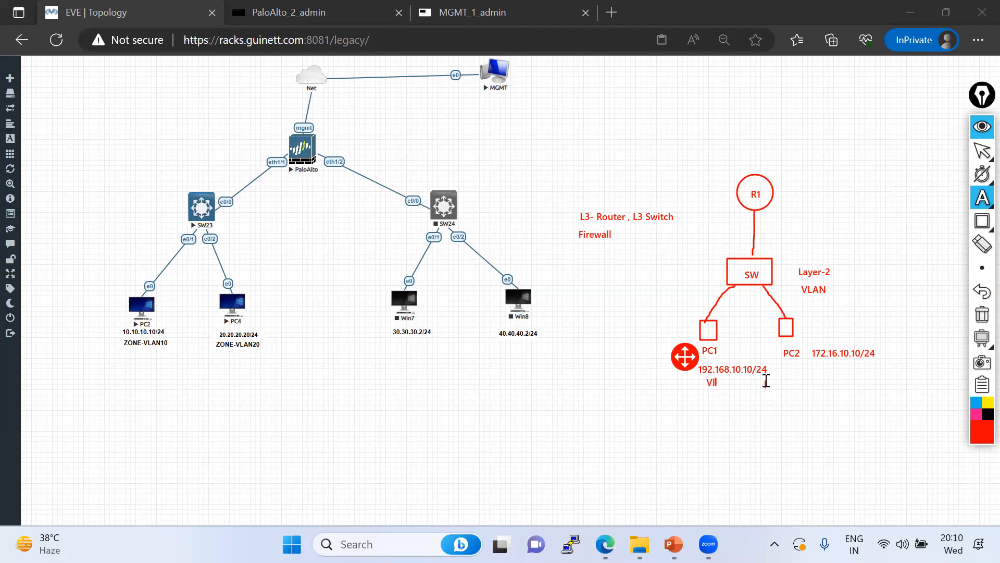
text(an-192)
click(827, 371)
text(Vl)
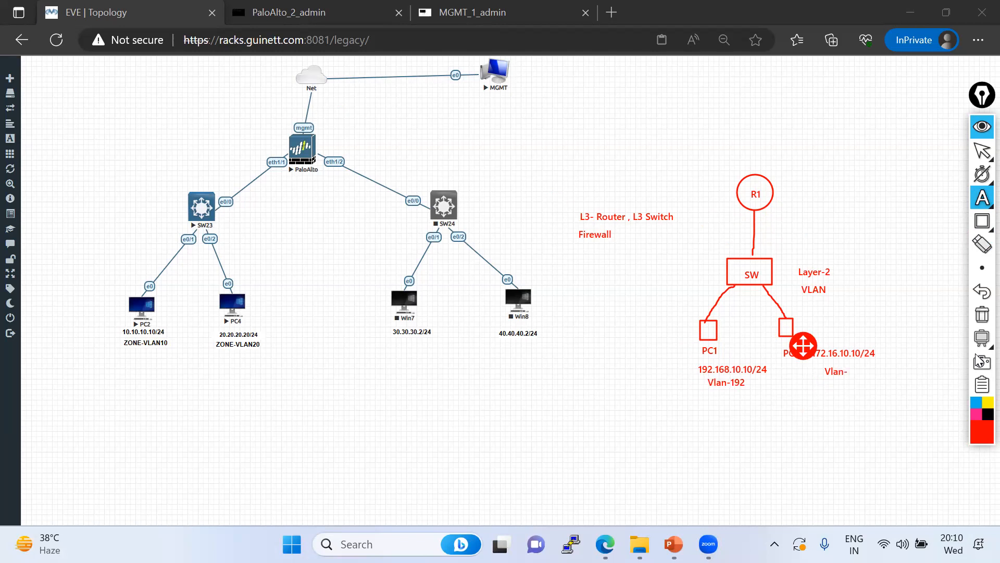
click(807, 449)
Mark the SW–PC1 link 192 and the SW–PC2 link 172
click(705, 292)
text(192)
click(777, 293)
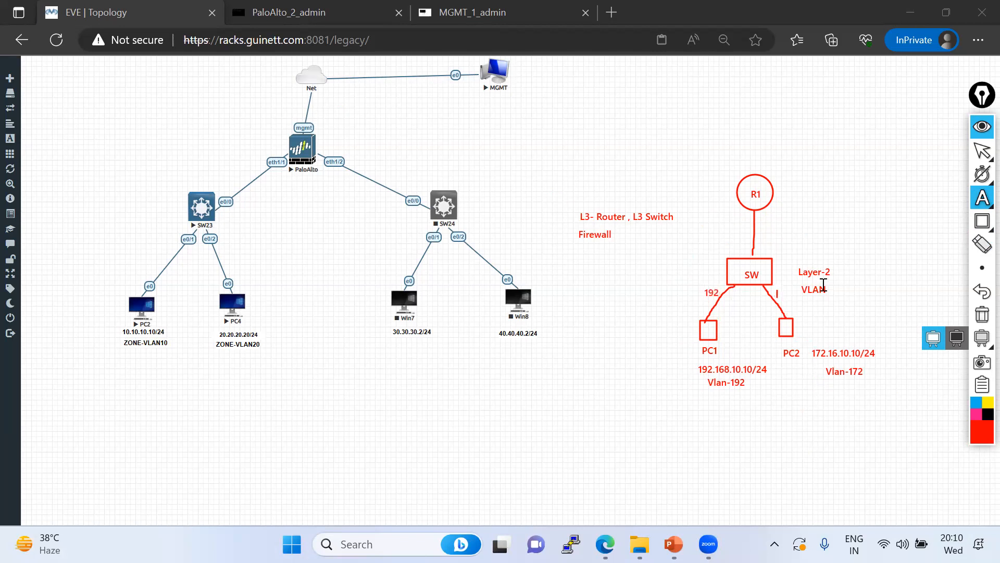
text(172)
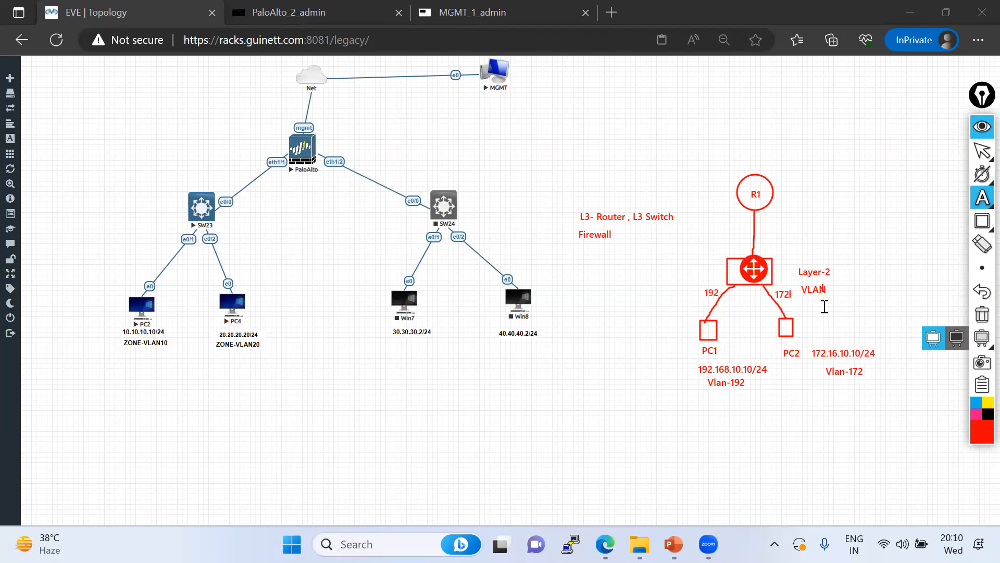
Tag both PC links as Access-Port and get the freehand pen ready
click(796, 309)
text(Acl)
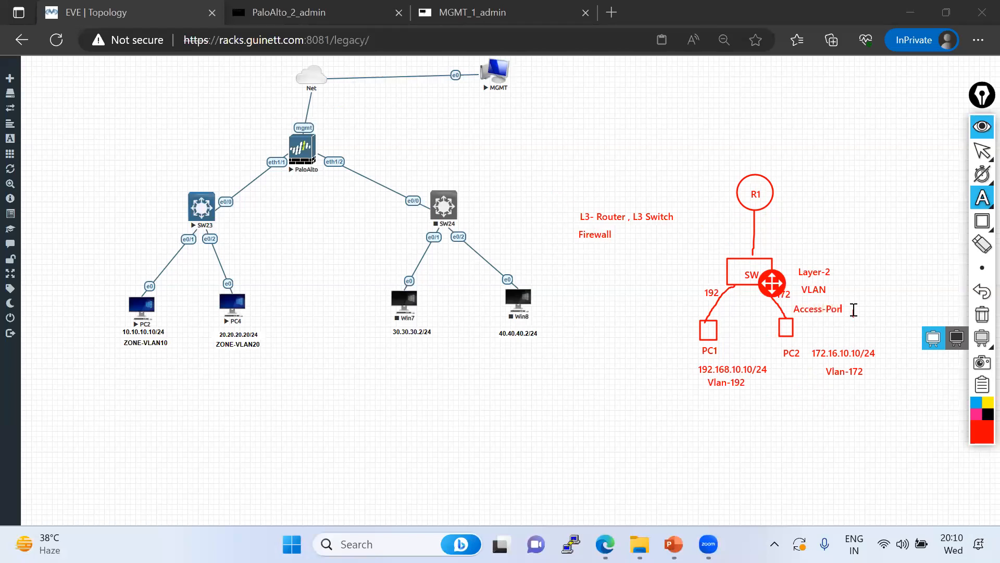
click(692, 306)
click(661, 303)
text(Access-port)
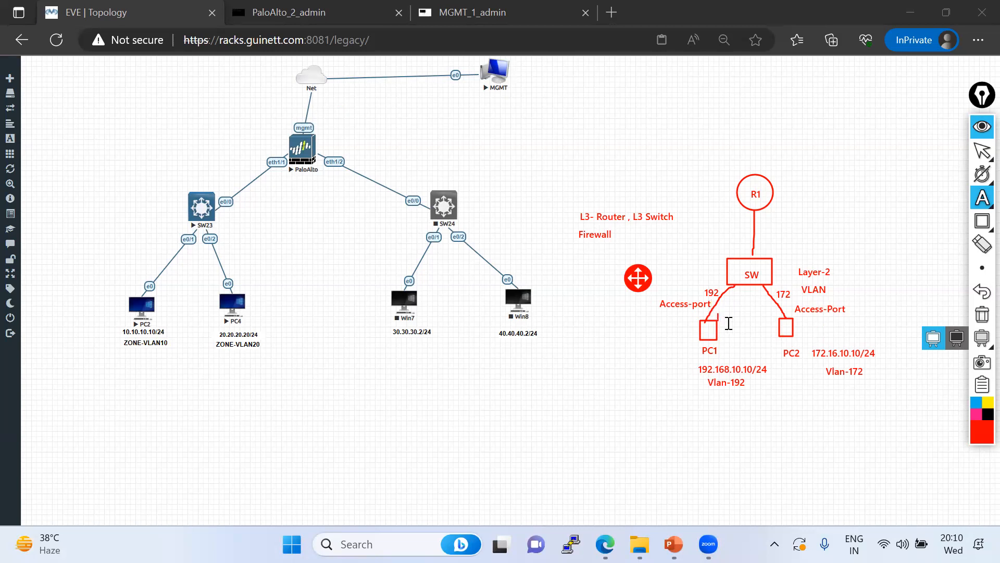
mouse_move(983, 198)
click(932, 199)
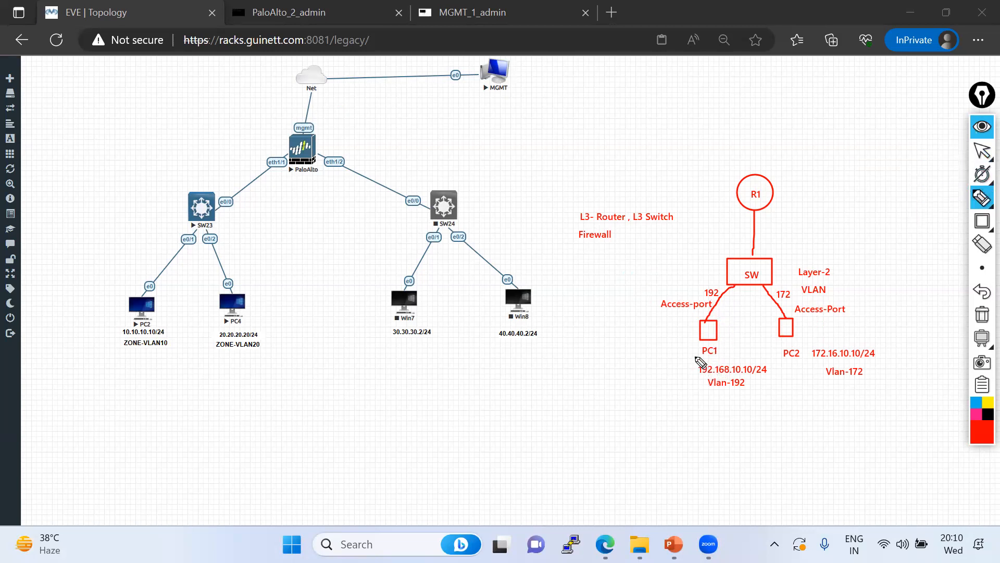
click(982, 442)
click(939, 272)
mouse_move(701, 339)
mouse_down()
mouse_move(710, 251)
mouse_move(793, 314)
mouse_move(791, 330)
mouse_up()
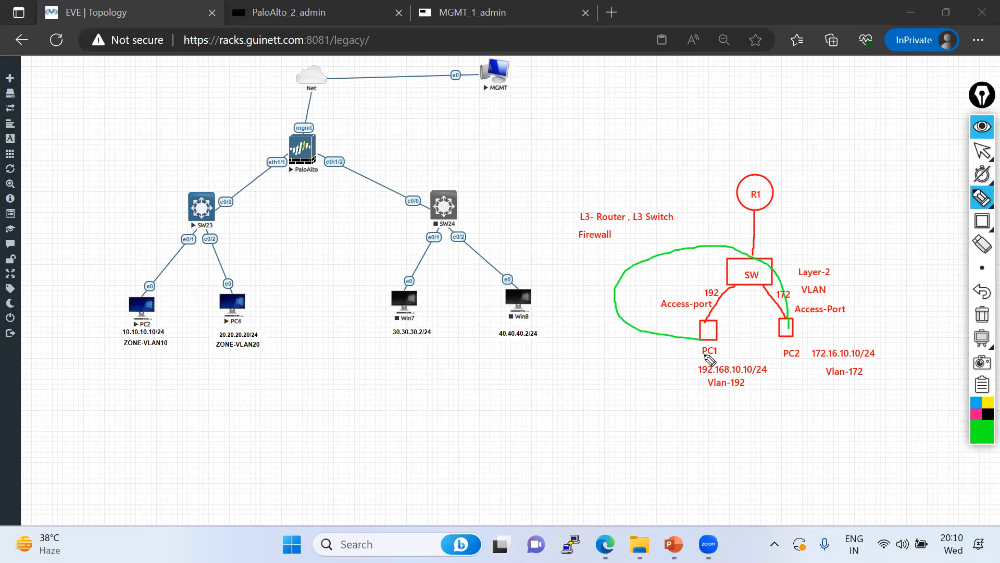
mouse_move(564, 202)
mouse_down()
mouse_move(589, 248)
mouse_move(680, 204)
mouse_move(581, 195)
mouse_up()
mouse_move(711, 339)
mouse_down()
mouse_move(717, 271)
mouse_move(758, 199)
mouse_move(787, 328)
mouse_up()
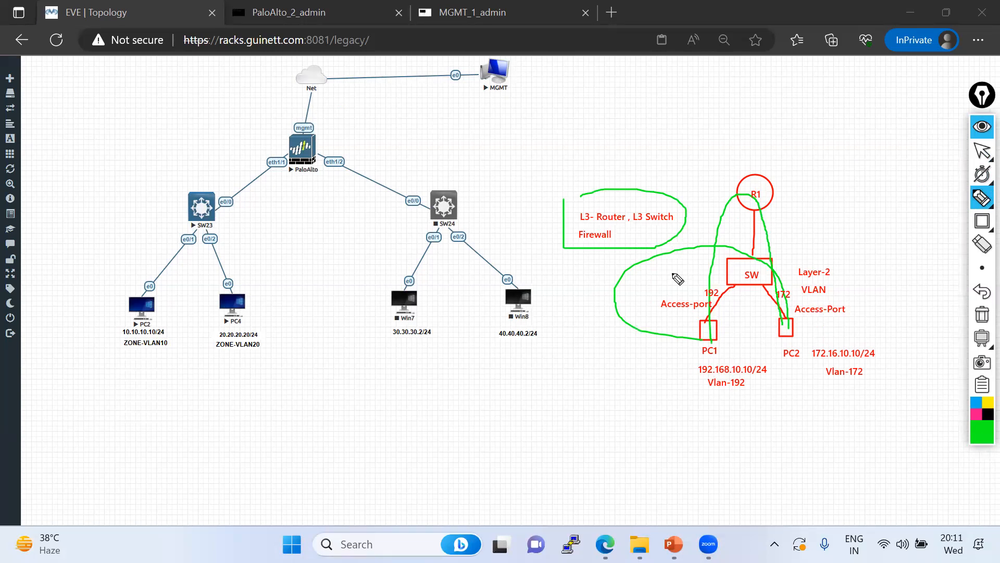
click(982, 244)
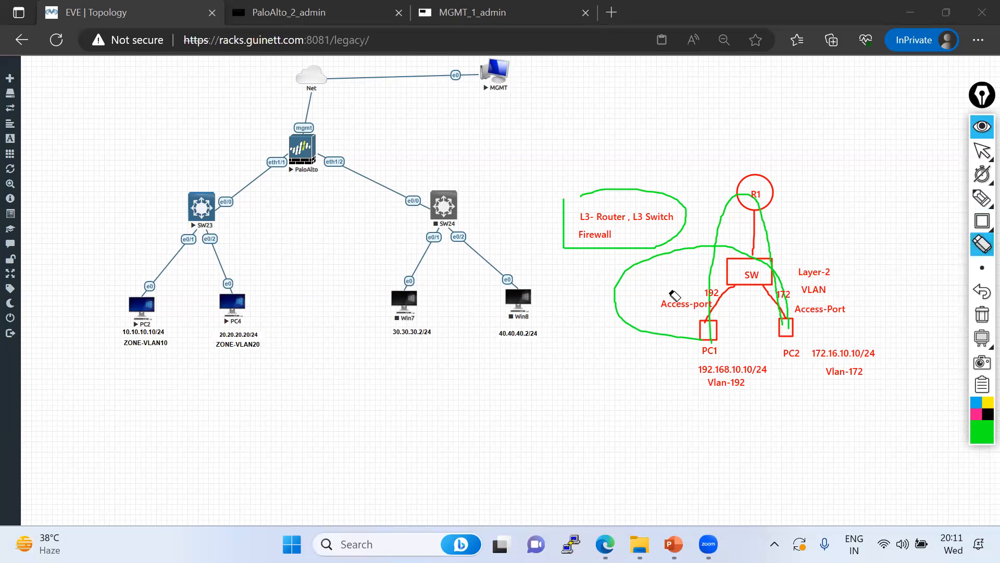
drag(623, 252, 627, 283)
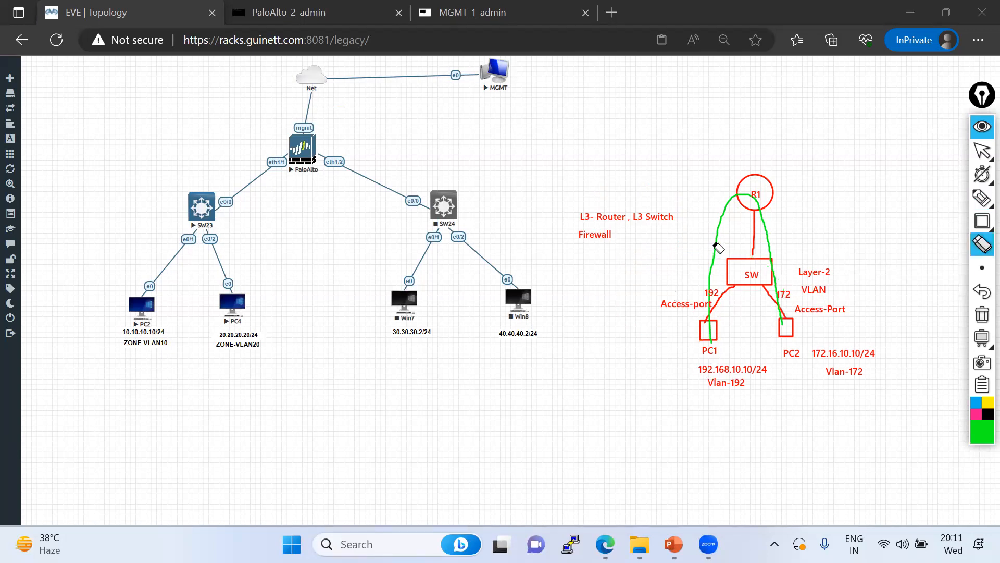
drag(698, 244, 715, 245)
Mark where R1's link meets SW and set the annotation colour back to red
mouse_move(982, 198)
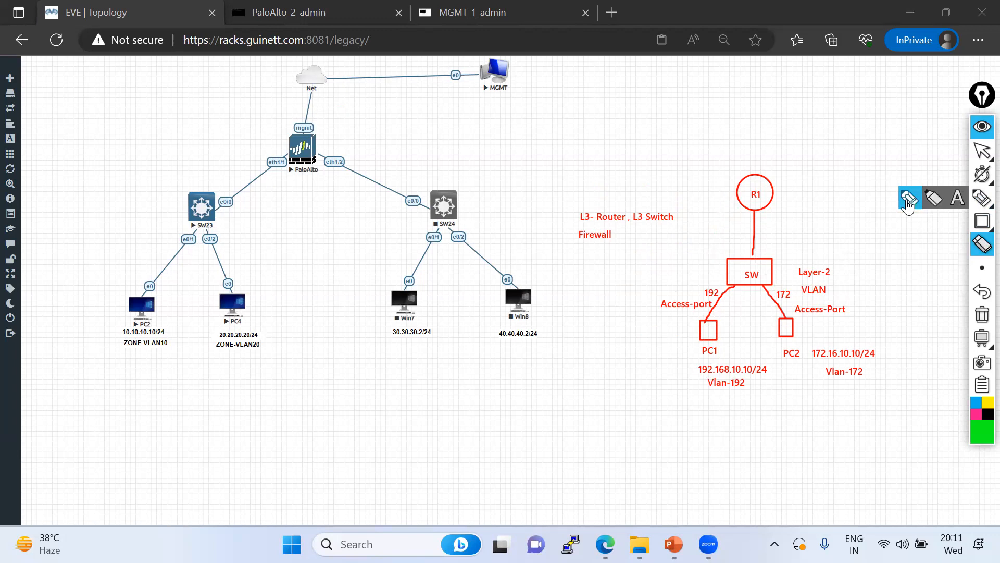
click(909, 198)
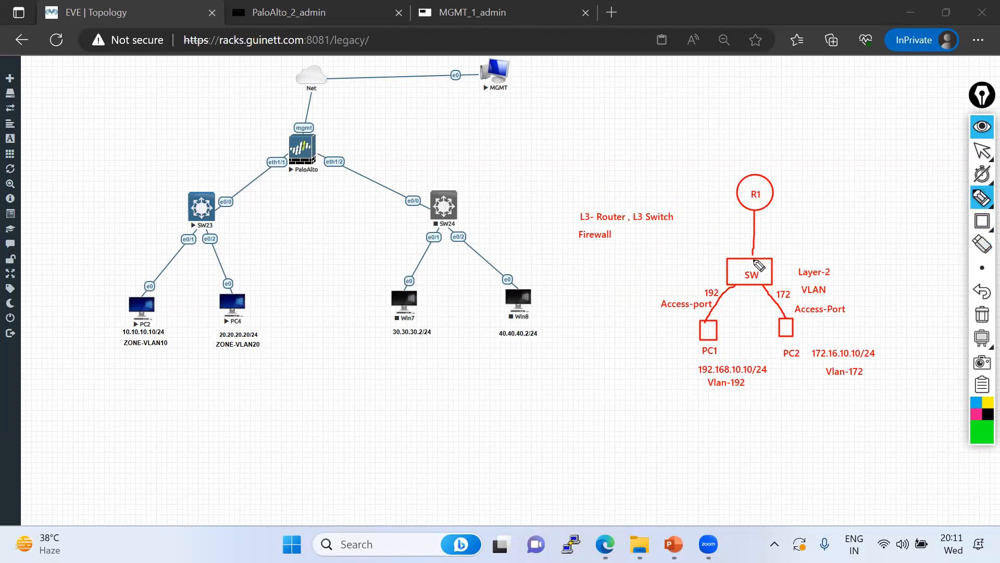
drag(754, 256, 755, 256)
click(958, 198)
click(917, 281)
click(982, 431)
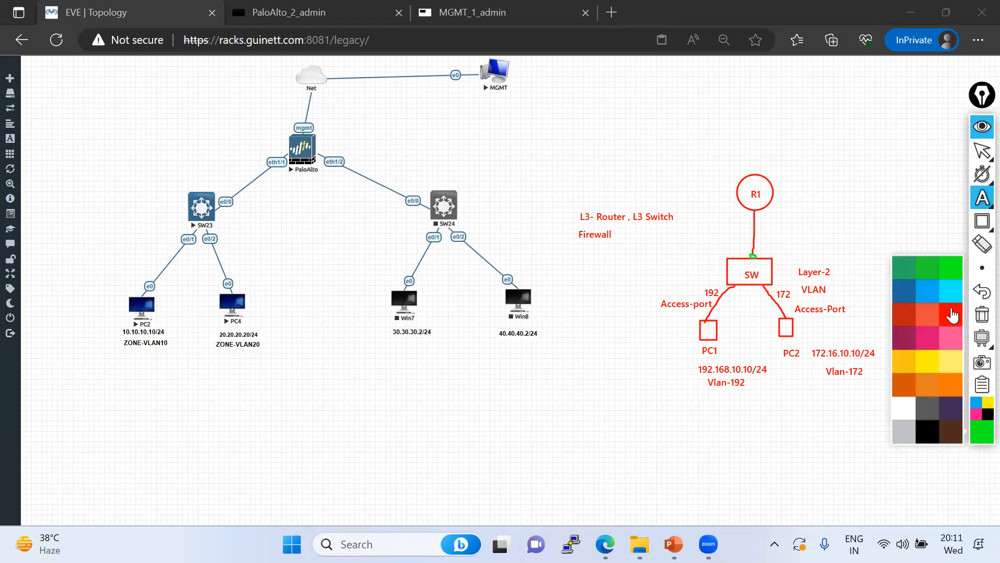
click(946, 313)
Label the R1–SW link 'Trunk_port (Multiple vlan can pass)' and Access-Port '(Only one vlan can pass)'
click(771, 247)
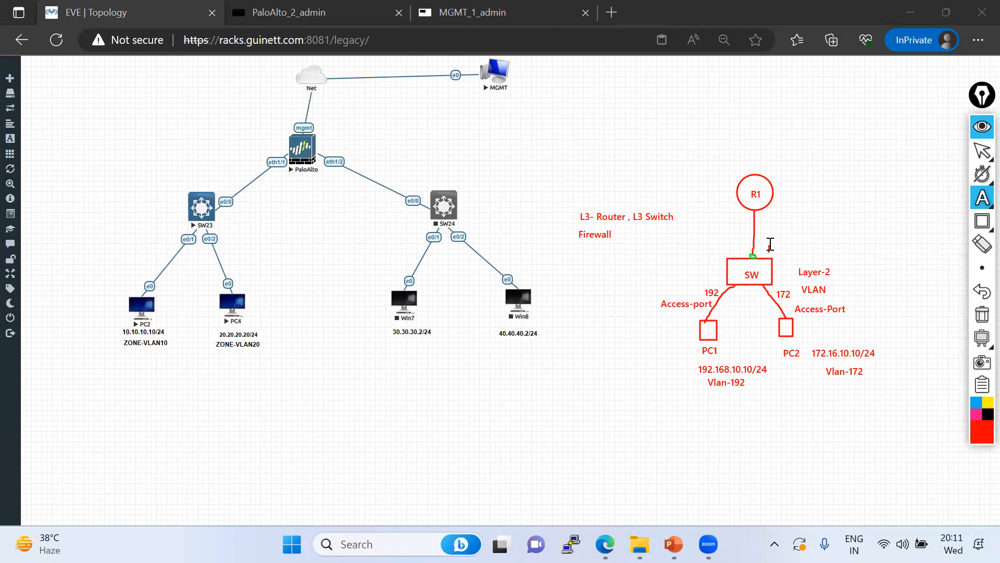
text(Tru)
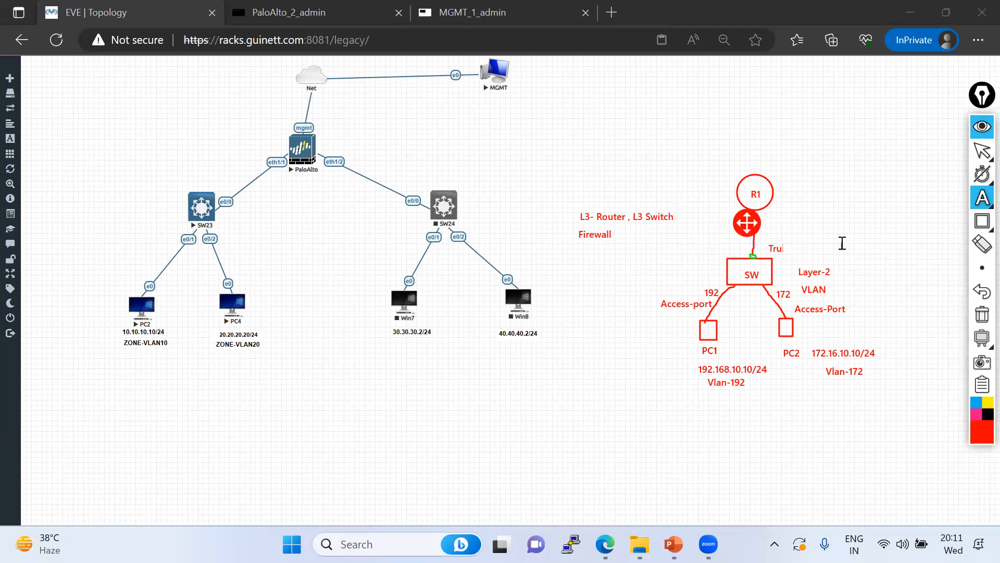
text(nk_port (Multiple vlan can pass))
click(855, 308)
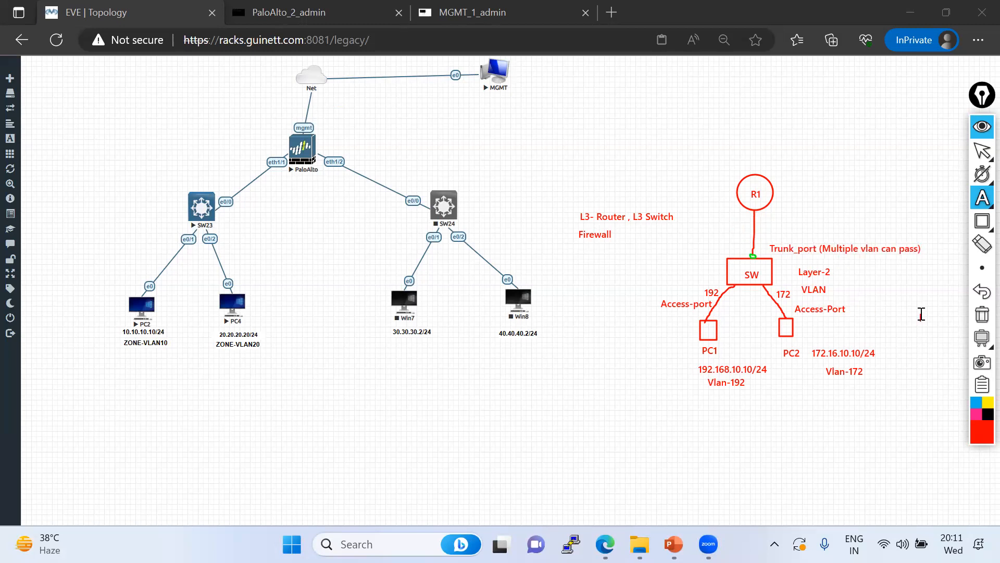
text((Only one )
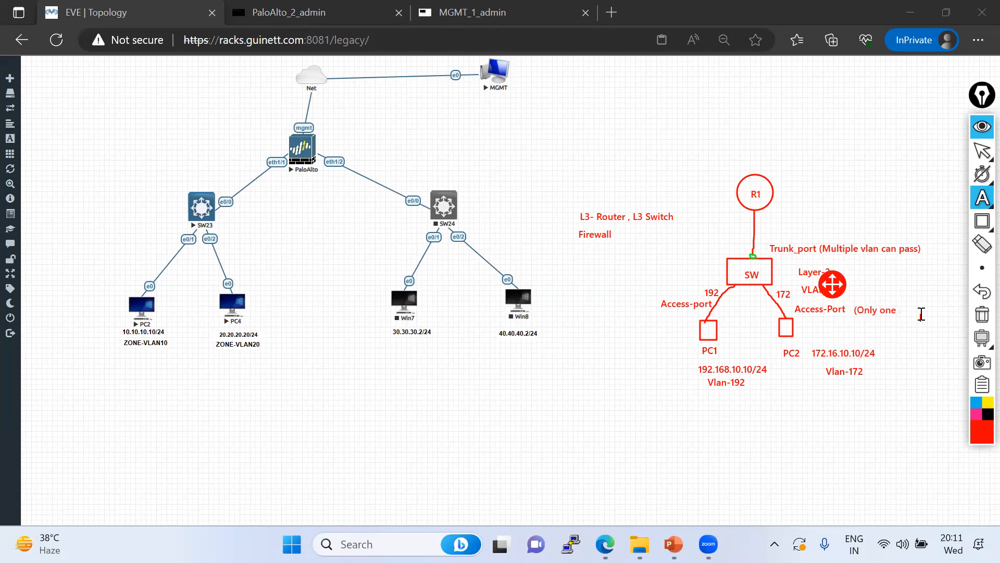
text(vlan can pass)
click(849, 448)
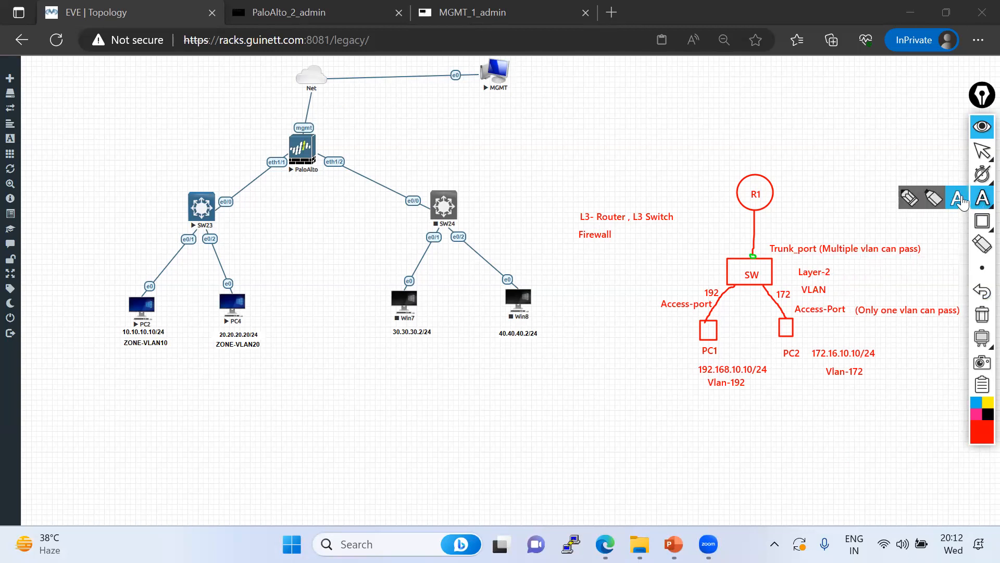
click(807, 318)
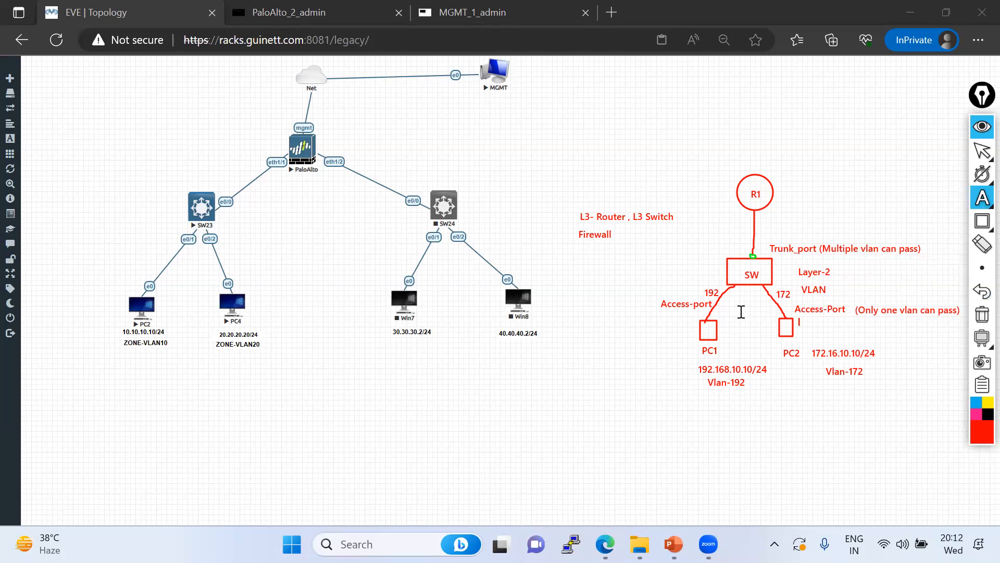
click(694, 329)
click(702, 309)
click(796, 338)
Label the R1–SW trunk link 192, 172
click(983, 198)
click(957, 203)
click(777, 233)
text(192, 172)
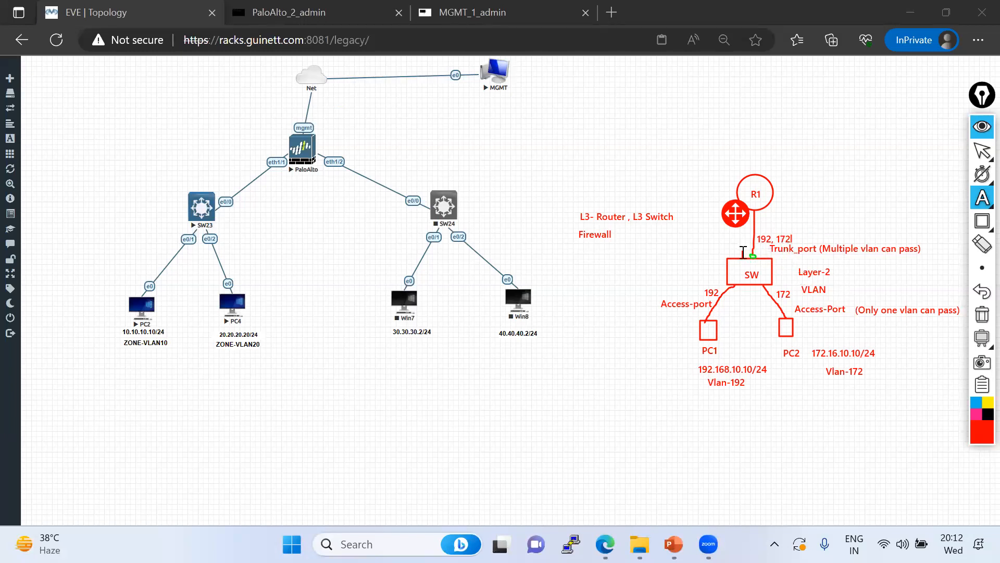
Draw red lines from R1 to the upper right, from PC1 down-left, and right of PC2
mouse_move(978, 202)
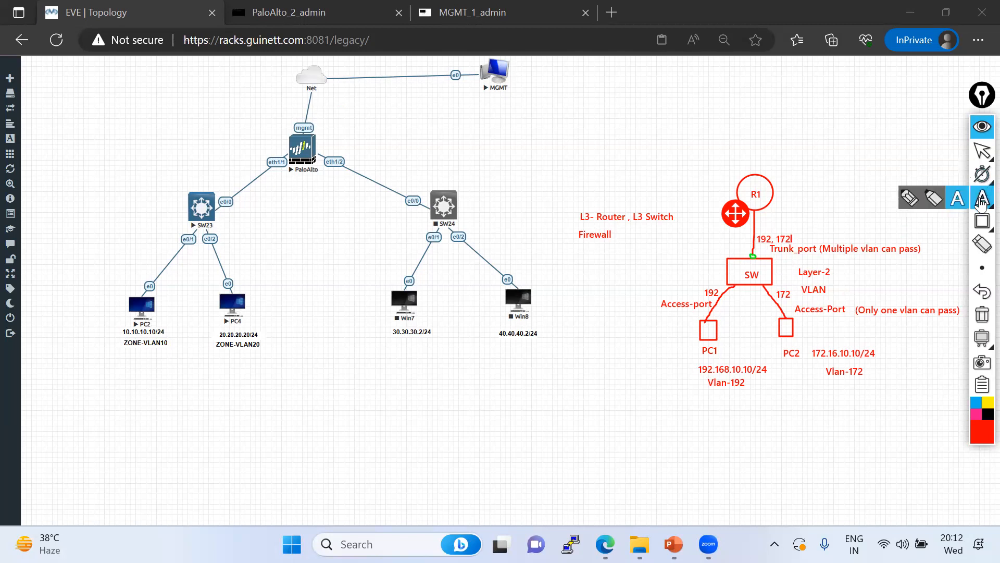
click(912, 202)
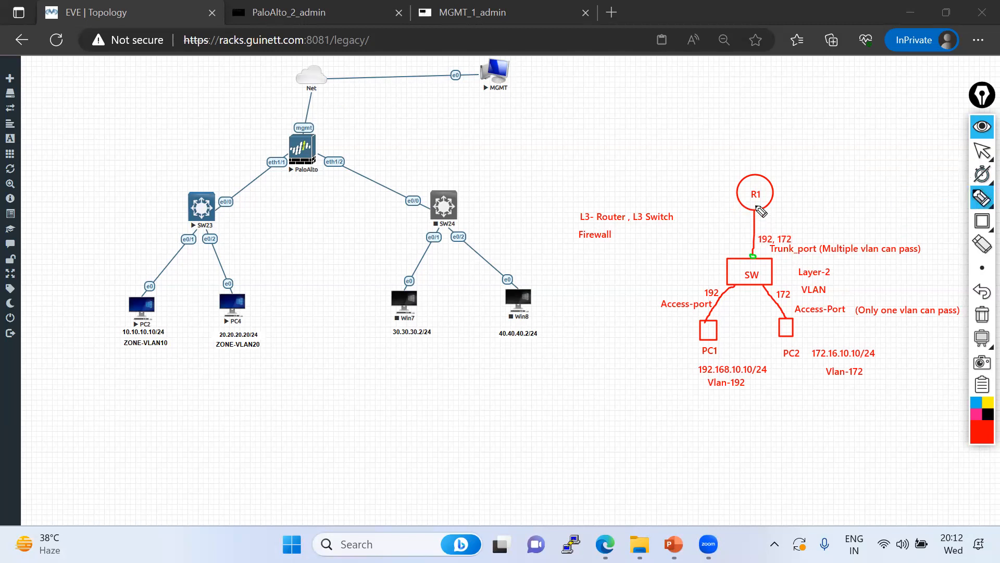
drag(755, 206, 755, 211)
mouse_move(759, 209)
mouse_down()
mouse_move(822, 199)
mouse_move(823, 184)
mouse_up()
drag(708, 322, 670, 371)
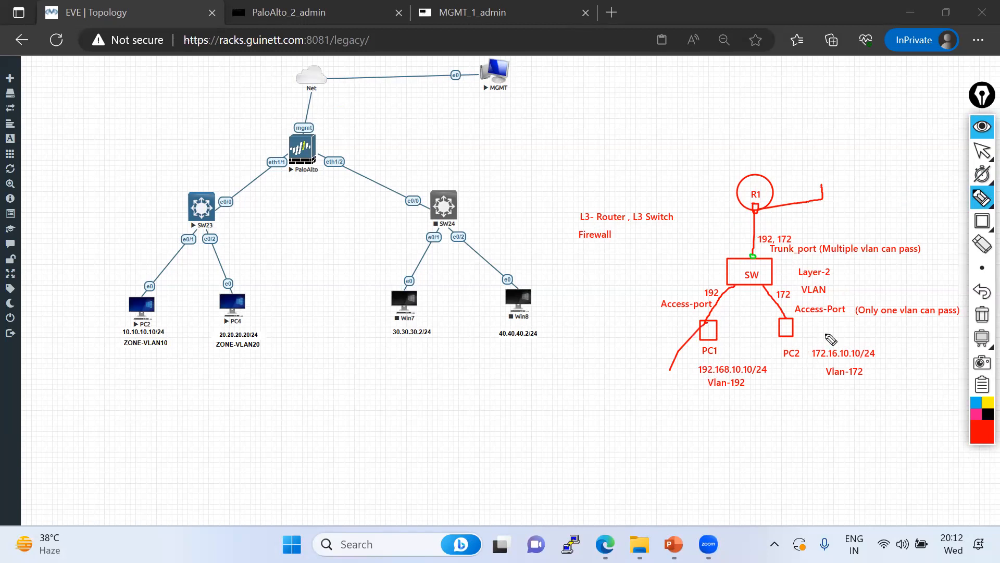
drag(802, 330, 825, 329)
click(982, 197)
click(958, 197)
Write 'dot1q- Interface need to create' at the end of R1's new line
text(dot1q)
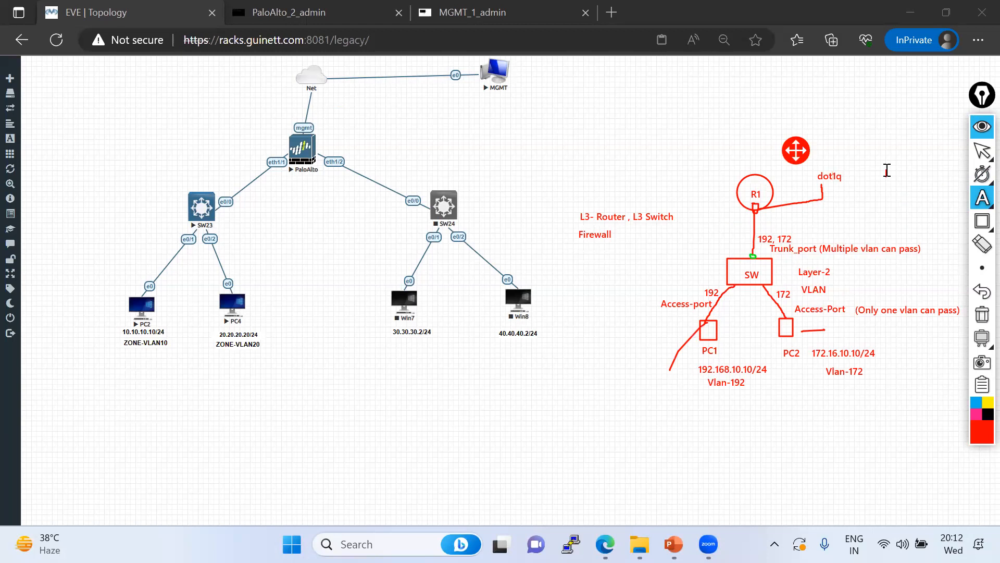
text(- Interface need to create)
click(982, 155)
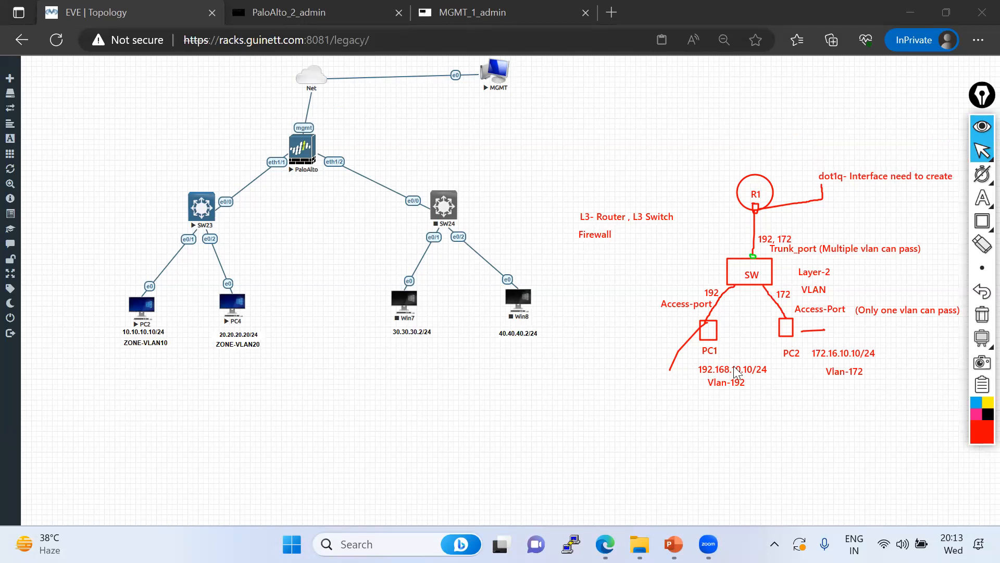
click(982, 198)
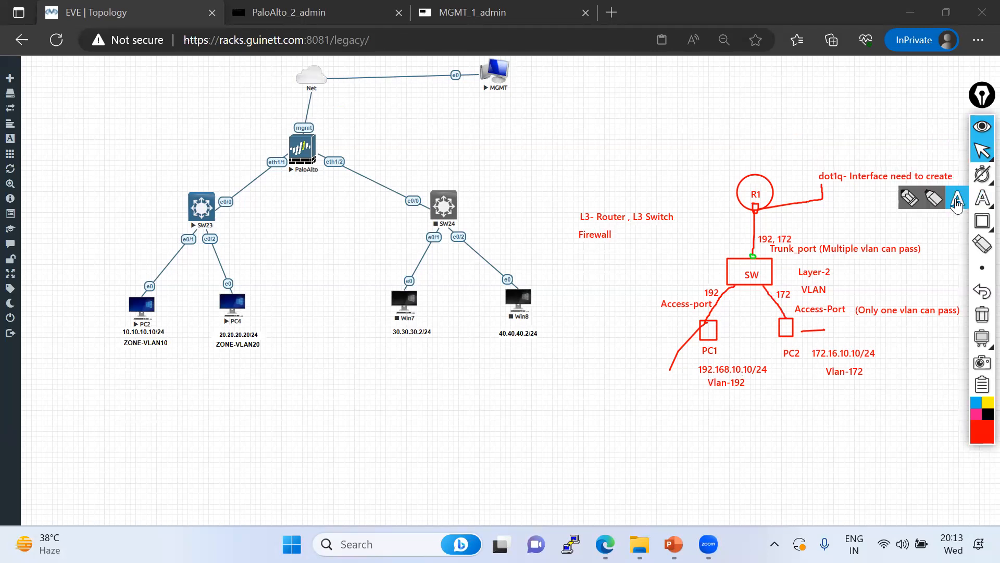
Label the switch uplink gi/0/0 and R1's lower link gi0/1
click(738, 248)
text(gi/)
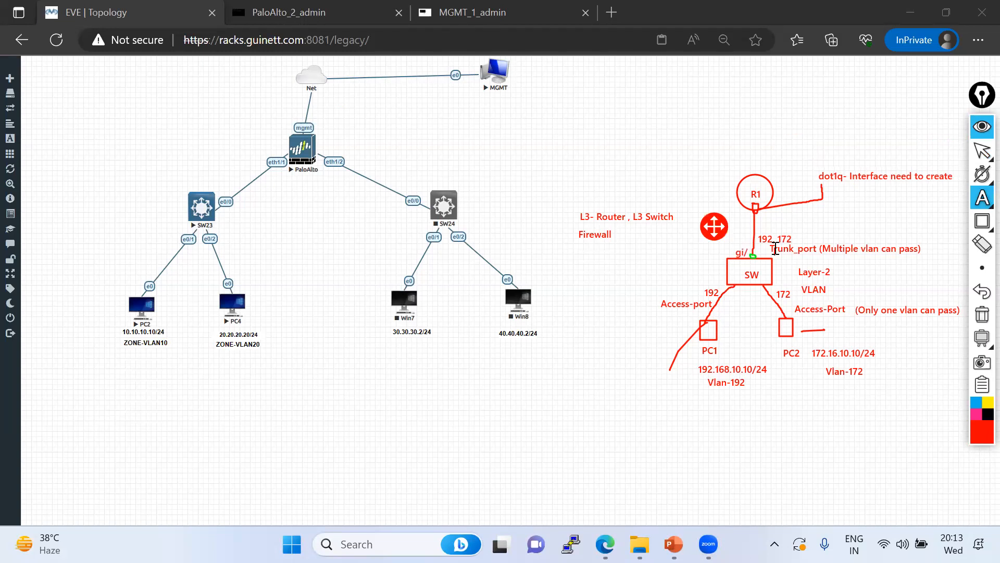
text(0/0)
click(764, 215)
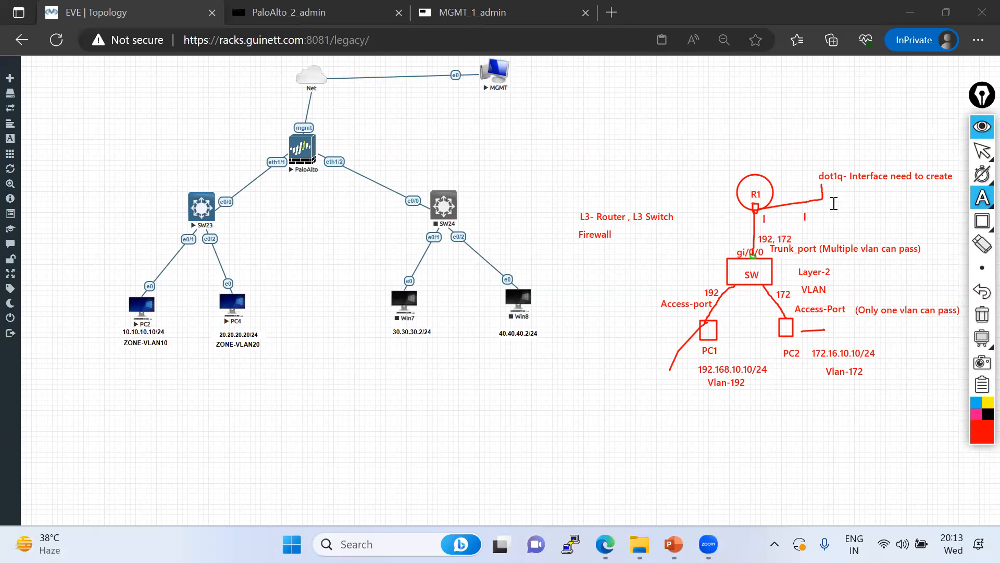
text(gi0/1 --)
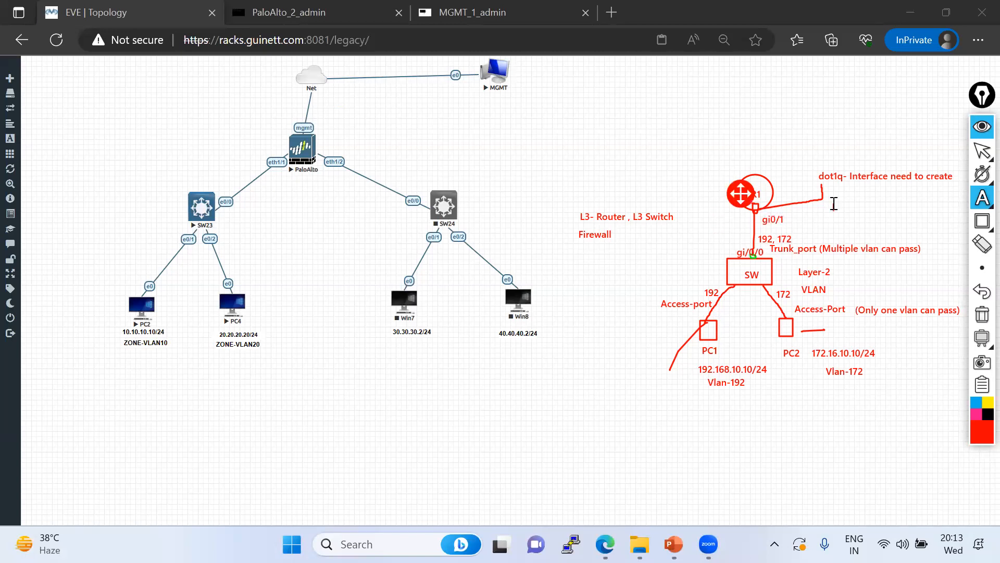
Add 'Sub-interface - Gig0/0.192' with 192.168.10.1/24 beneath it beside R1
click(810, 211)
text(Sub-interface - Gi)
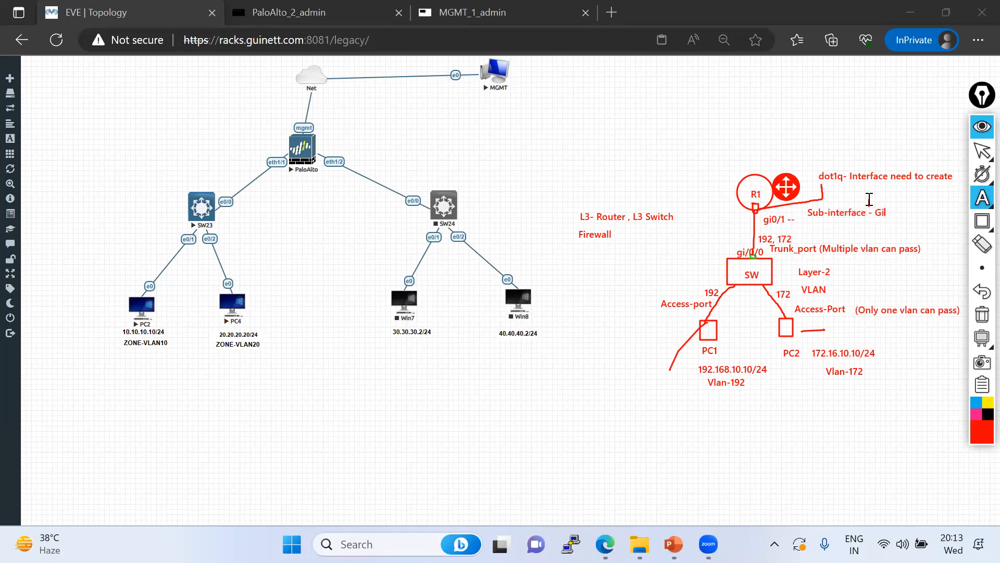
text(g0/0.192)
key(Return)
text(192.168.10.1/24)
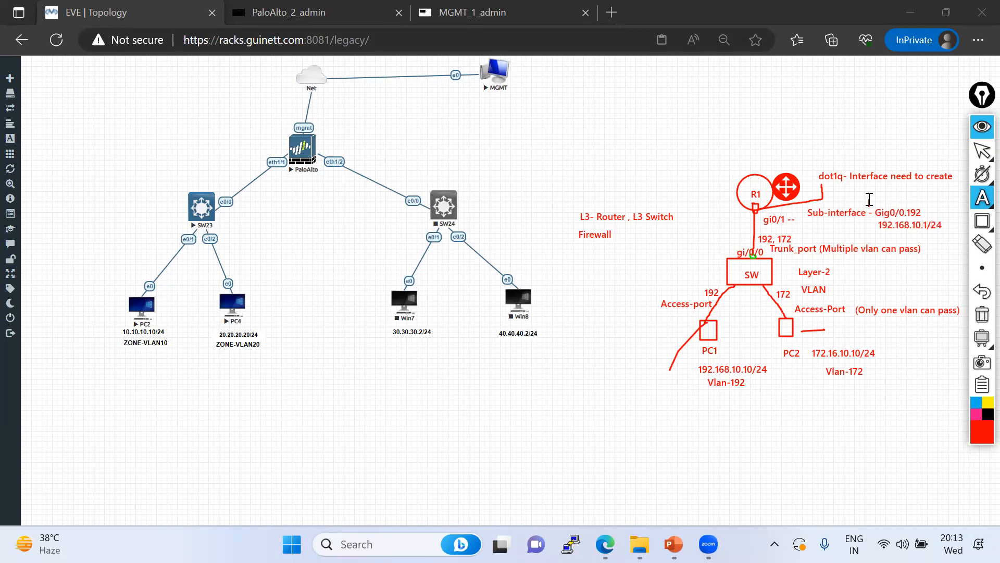
Add gig0/1.172 with 172.16.10.1/24 written beneath it
click(875, 191)
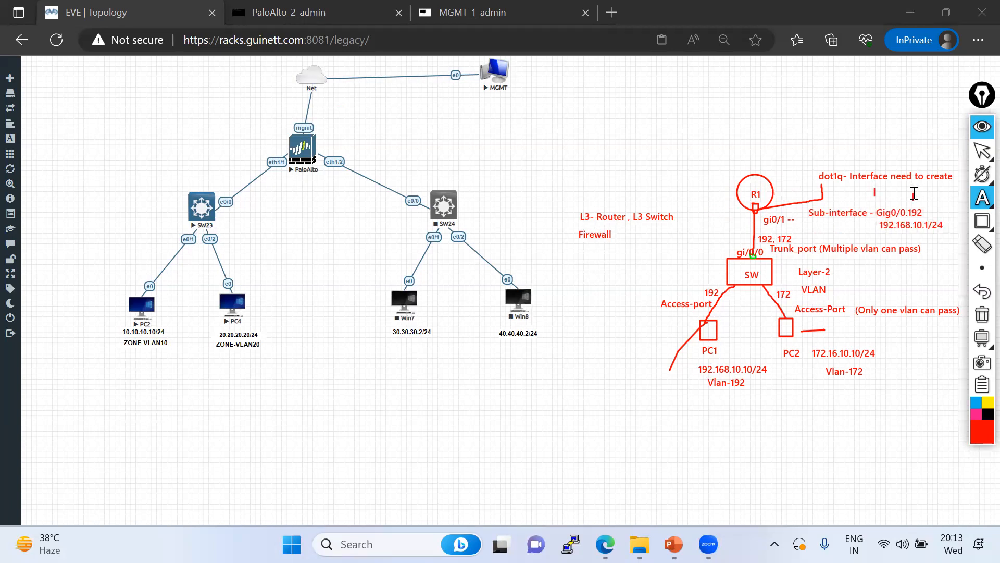
text(gig0/1.172)
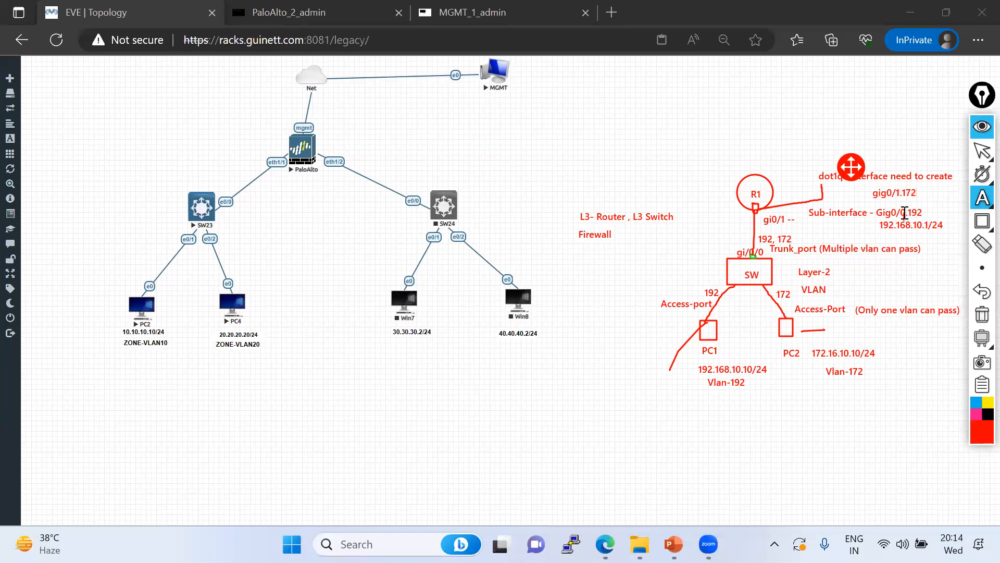
click(905, 213)
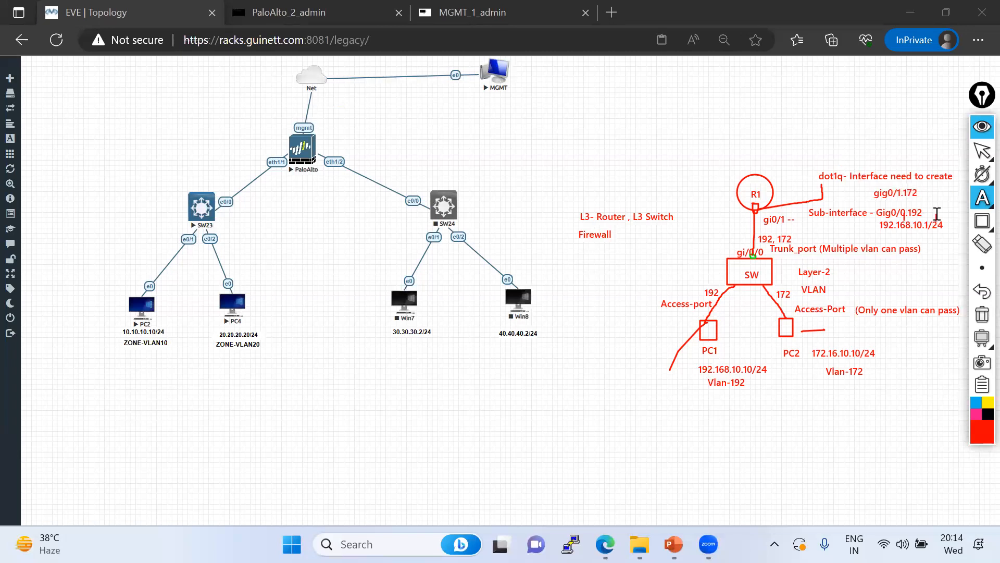
click(907, 210)
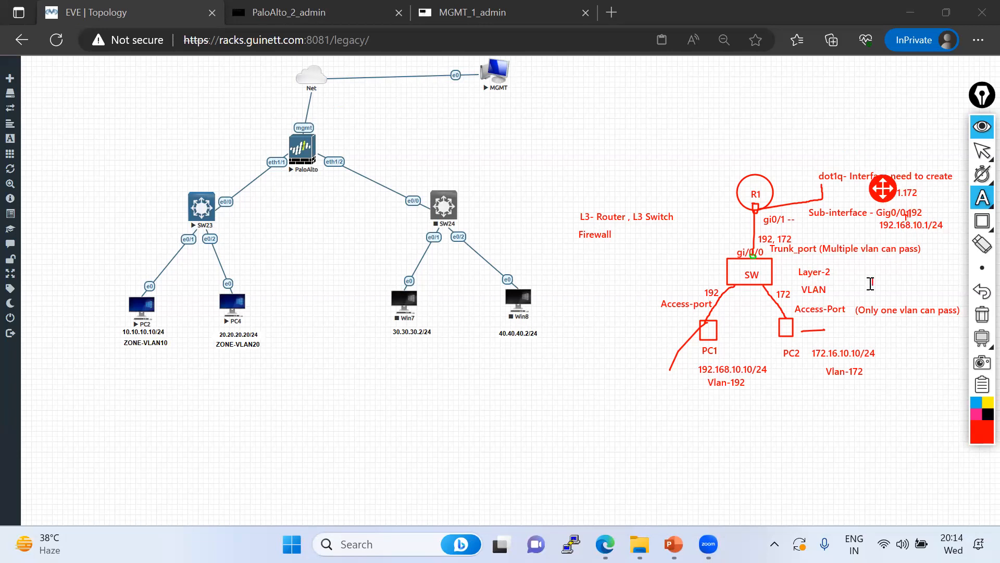
click(926, 268)
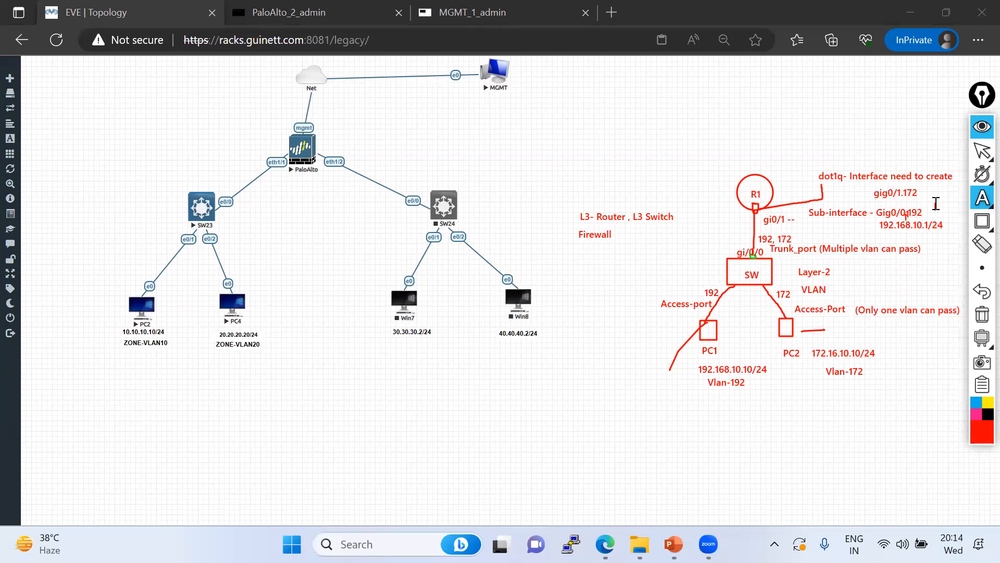
text(172.16.10.1/24)
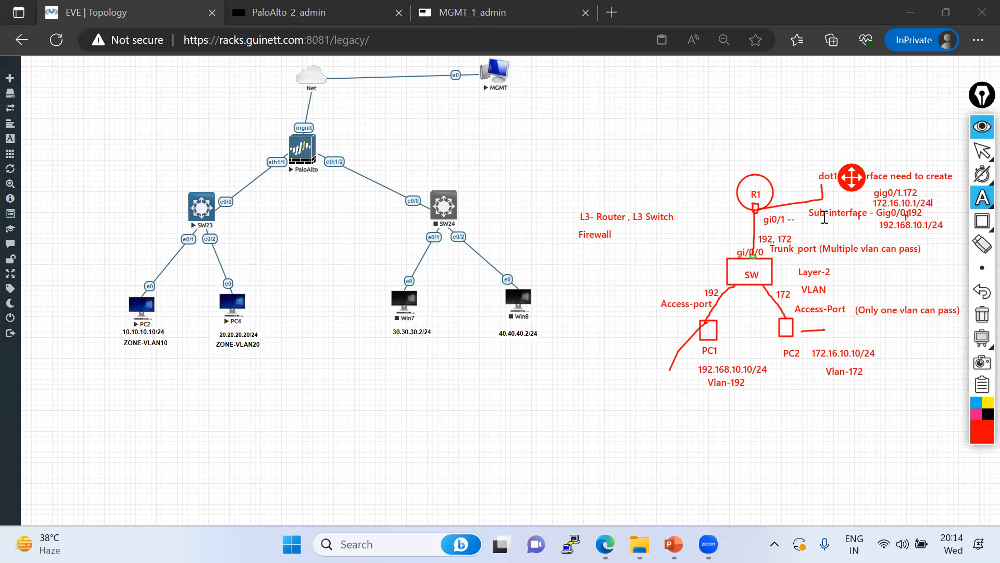
click(982, 151)
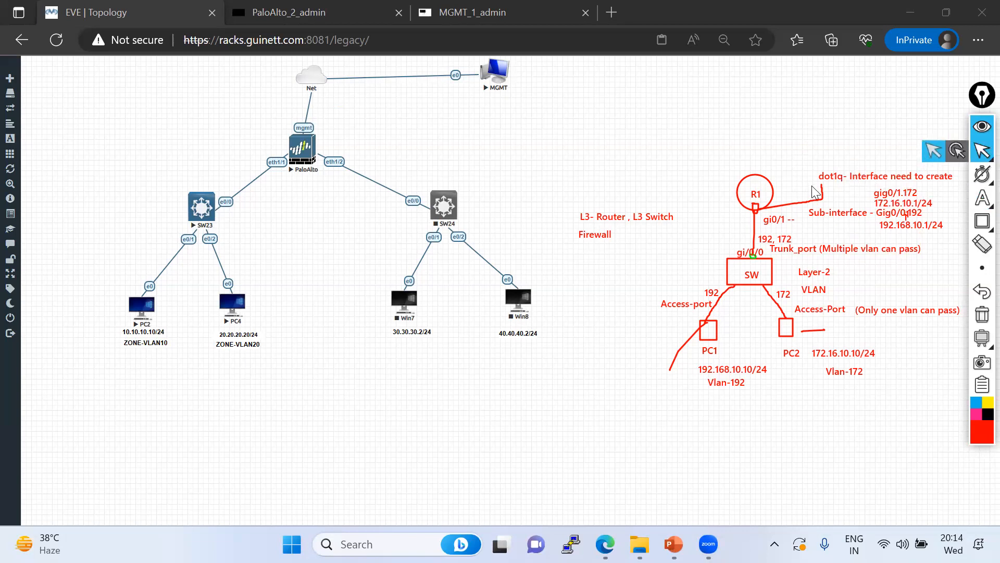
click(983, 197)
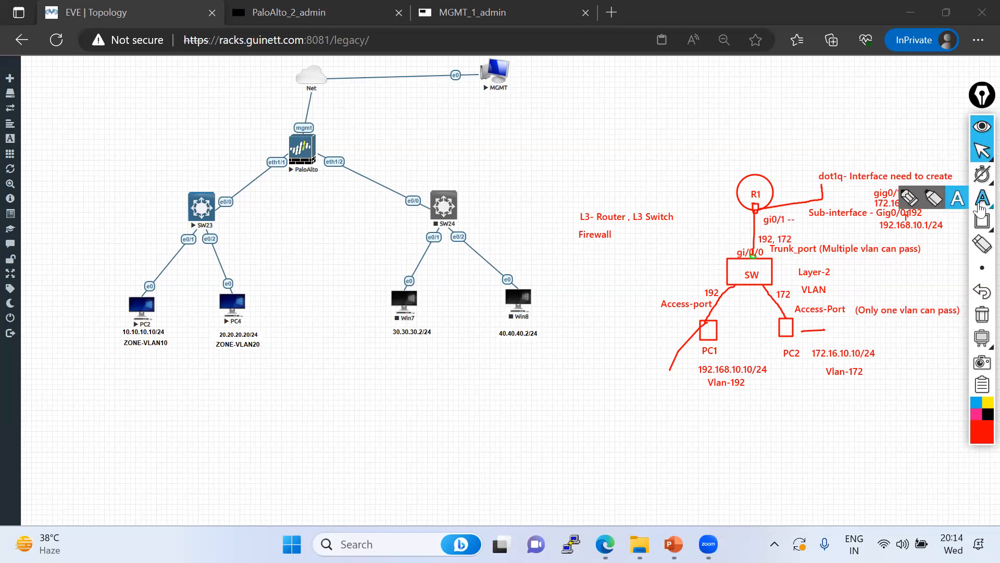
Underline Vlan-192, PC2's address and R1's sub-interface addresses in red, tracing PC2's path to R1
click(910, 198)
drag(699, 394, 743, 388)
drag(866, 230, 881, 223)
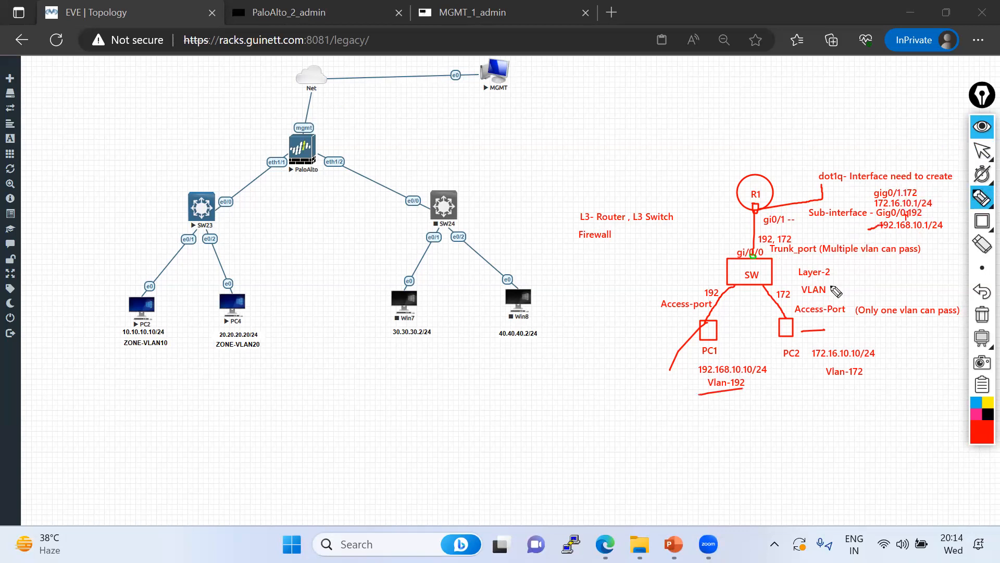
drag(848, 361, 790, 366)
drag(918, 204, 940, 201)
mouse_move(797, 352)
mouse_down()
mouse_move(764, 210)
mouse_move(743, 207)
mouse_move(736, 281)
mouse_move(686, 332)
mouse_up()
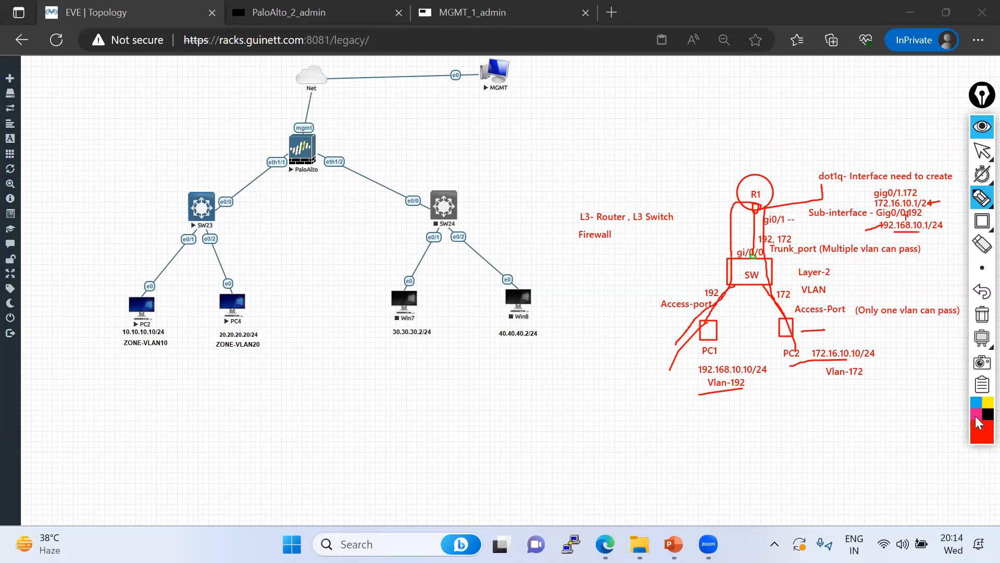
Switch the pen to green and draw a loop from PC2 via R1 to PC1
click(977, 436)
click(947, 271)
mouse_move(805, 353)
mouse_down()
mouse_move(775, 315)
mouse_move(750, 196)
mouse_move(698, 341)
mouse_move(675, 289)
mouse_move(784, 317)
mouse_move(820, 368)
mouse_up()
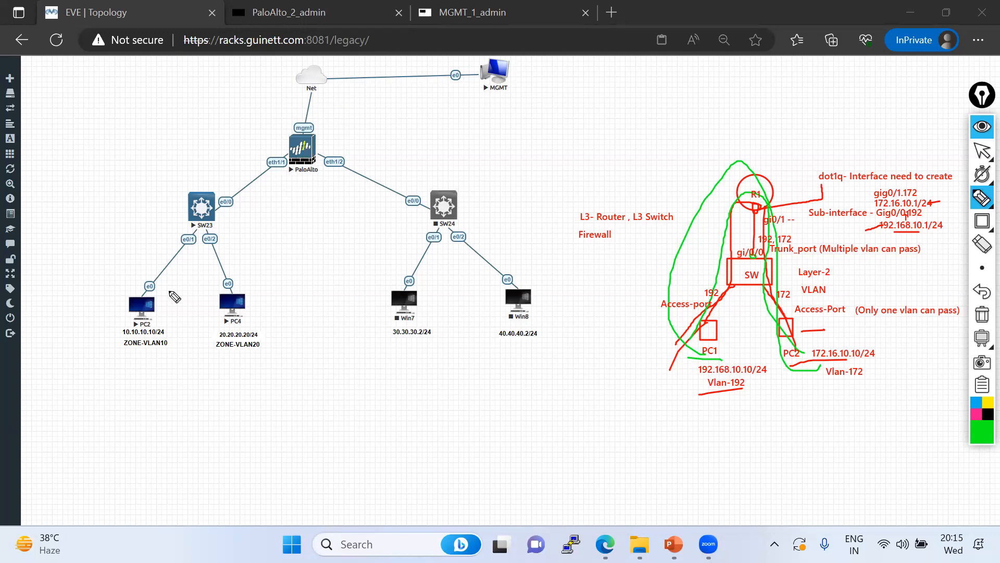
Circle PC2's ZONE-VLAN10 and PC4's ZONE-VLAN20 labels, mark PC2's link 10, and circle SW23 e0/0
mouse_move(168, 325)
mouse_down()
mouse_move(134, 366)
mouse_move(126, 318)
mouse_up()
mouse_move(283, 345)
mouse_down()
mouse_move(215, 338)
mouse_move(289, 349)
mouse_move(263, 322)
mouse_up()
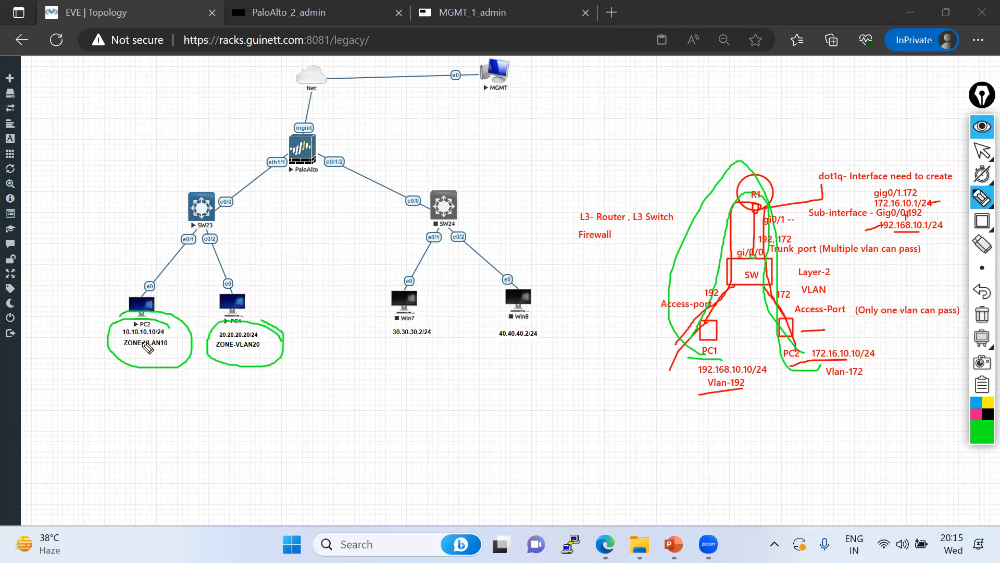
mouse_move(154, 244)
mouse_down()
mouse_move(156, 265)
mouse_move(163, 248)
mouse_move(224, 262)
mouse_move(246, 249)
mouse_move(112, 241)
mouse_up()
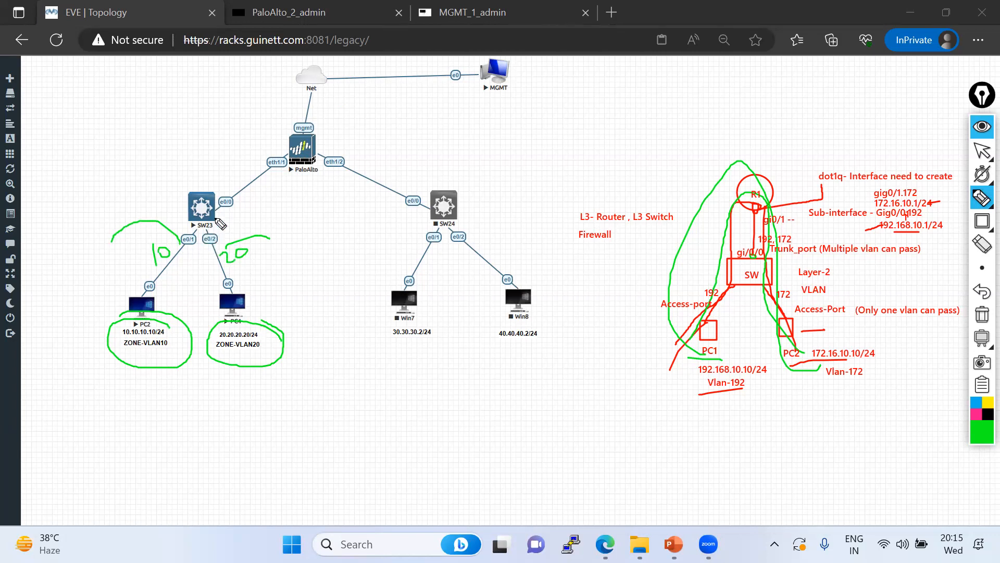
mouse_move(219, 221)
mouse_down()
mouse_move(244, 204)
mouse_move(240, 215)
mouse_move(223, 212)
mouse_move(235, 199)
mouse_up()
Mark the sketch's R1 link, loop the right diagram, underline the dot1q note, then erase all annotations
mouse_move(769, 235)
mouse_down()
mouse_move(718, 235)
mouse_move(932, 344)
mouse_move(764, 240)
mouse_up()
mouse_move(267, 208)
mouse_down()
mouse_move(95, 247)
mouse_move(319, 322)
mouse_move(255, 185)
mouse_up()
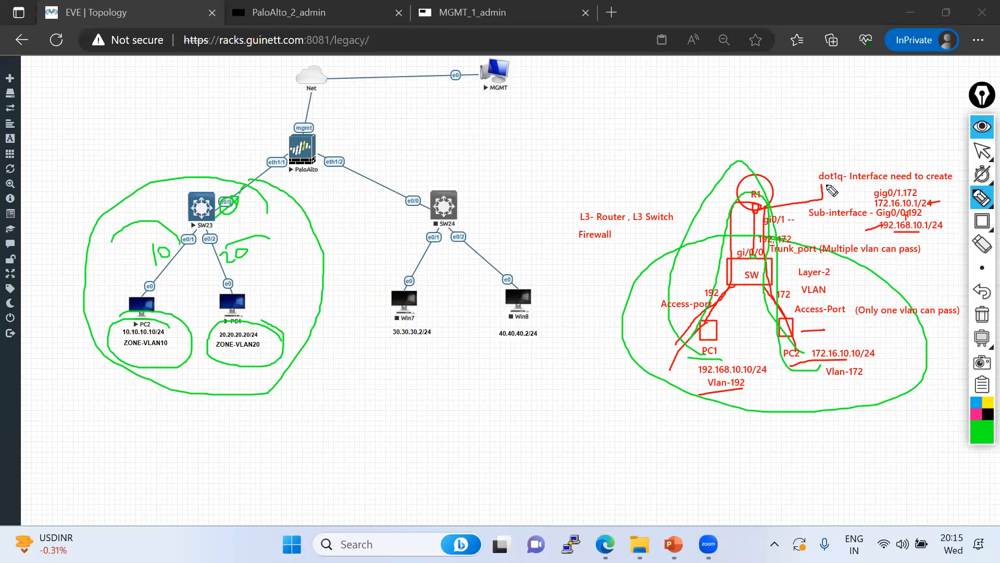
drag(825, 186, 954, 187)
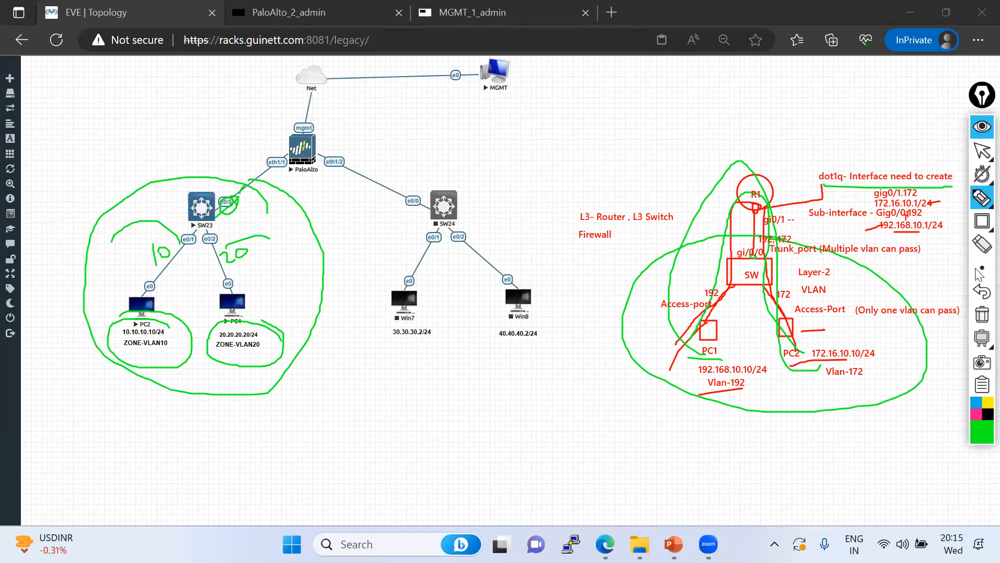
click(982, 337)
click(982, 314)
Clear the whiteboard drawings and open PC2's console beside the topology
click(982, 151)
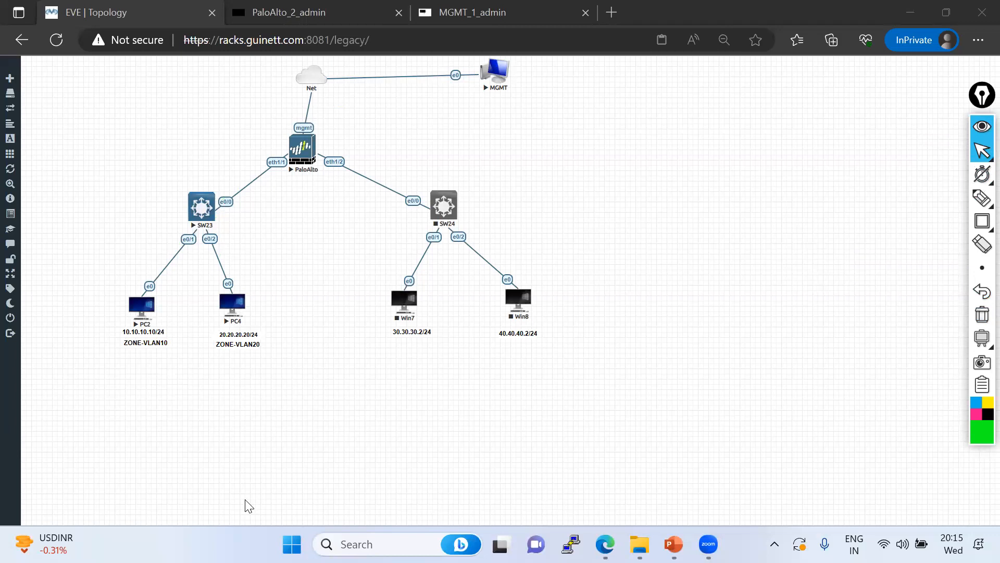
click(137, 305)
drag(749, 91, 688, 89)
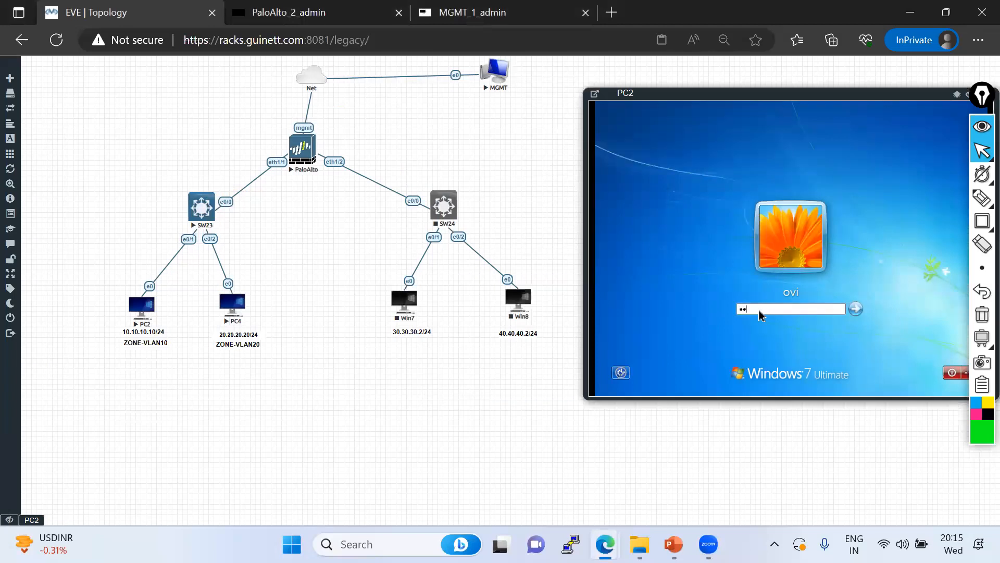
Log in to PC2 with its password and open the Windows Start menu
key(Return)
drag(678, 92, 644, 89)
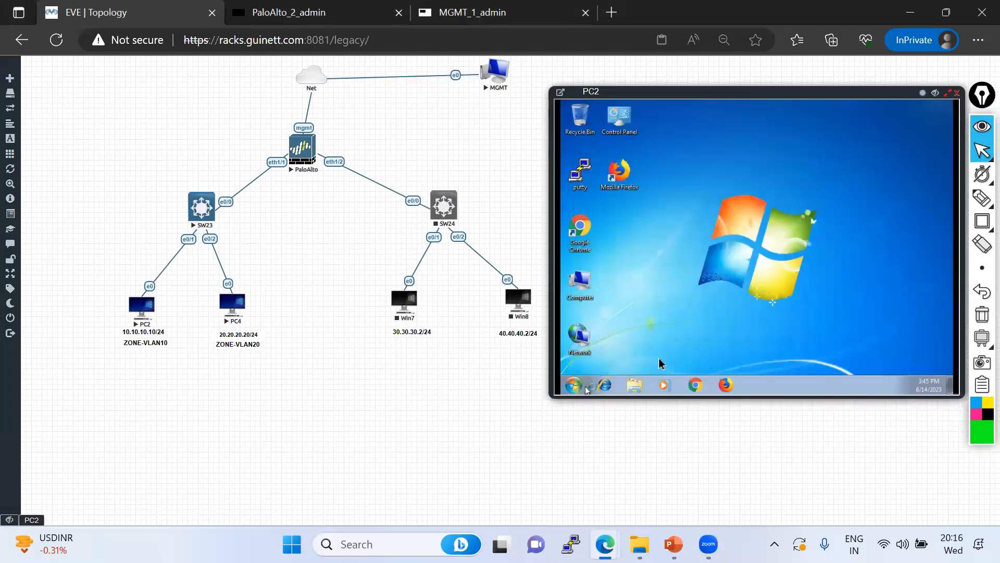
click(574, 386)
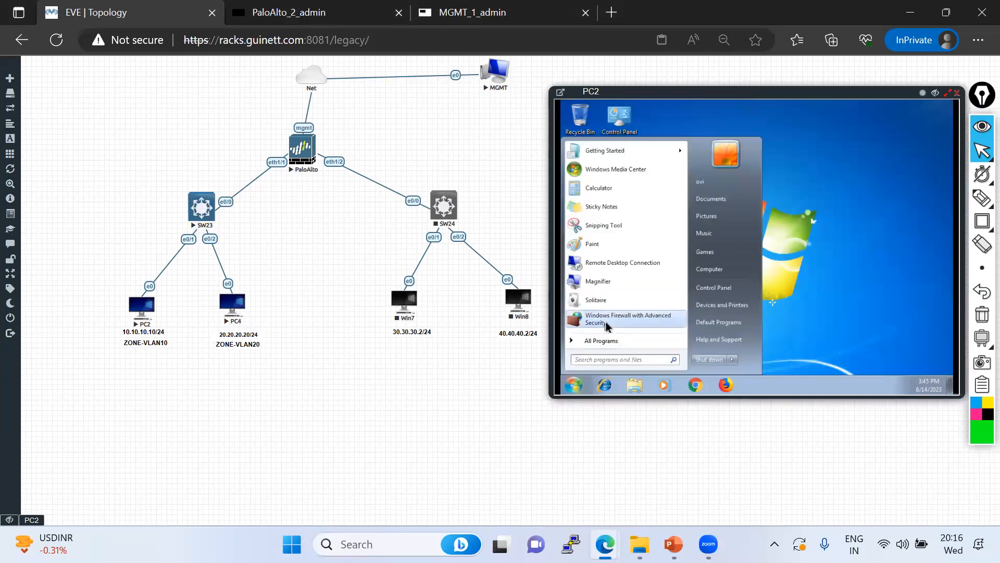
In PC2's Windows Firewall properties, allow inbound connections on the Domain, Private and Public profiles
click(635, 314)
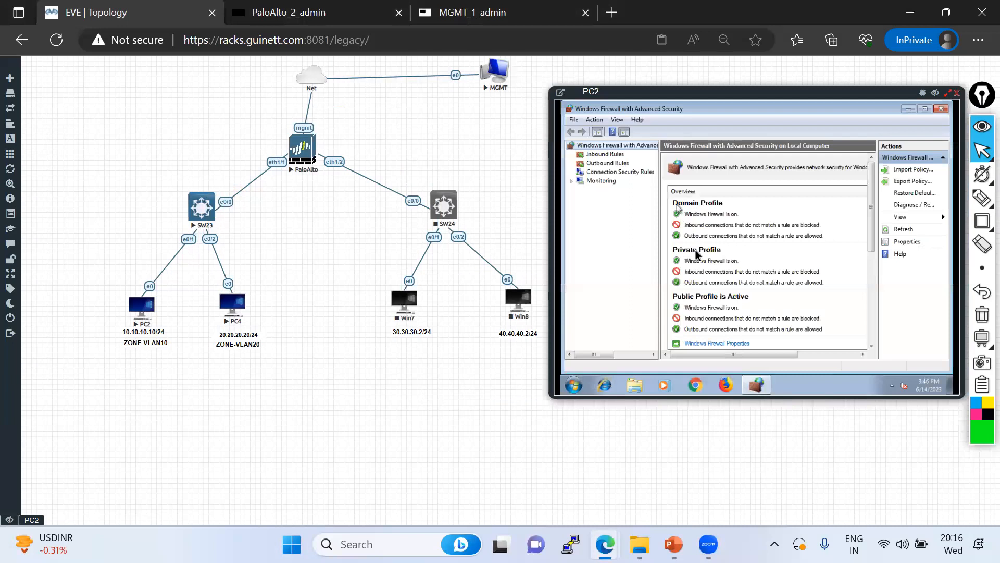
click(693, 345)
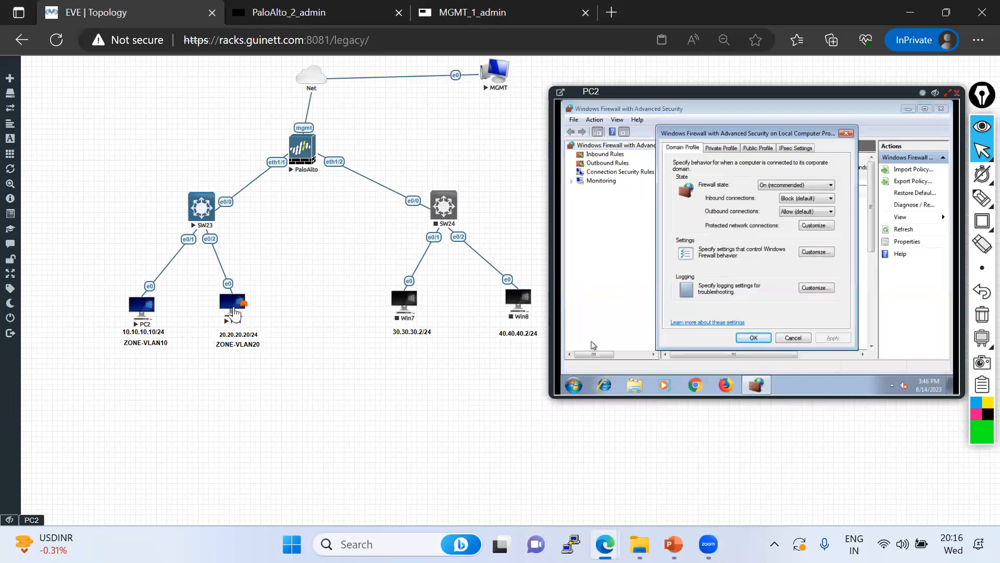
click(788, 203)
click(792, 222)
click(721, 148)
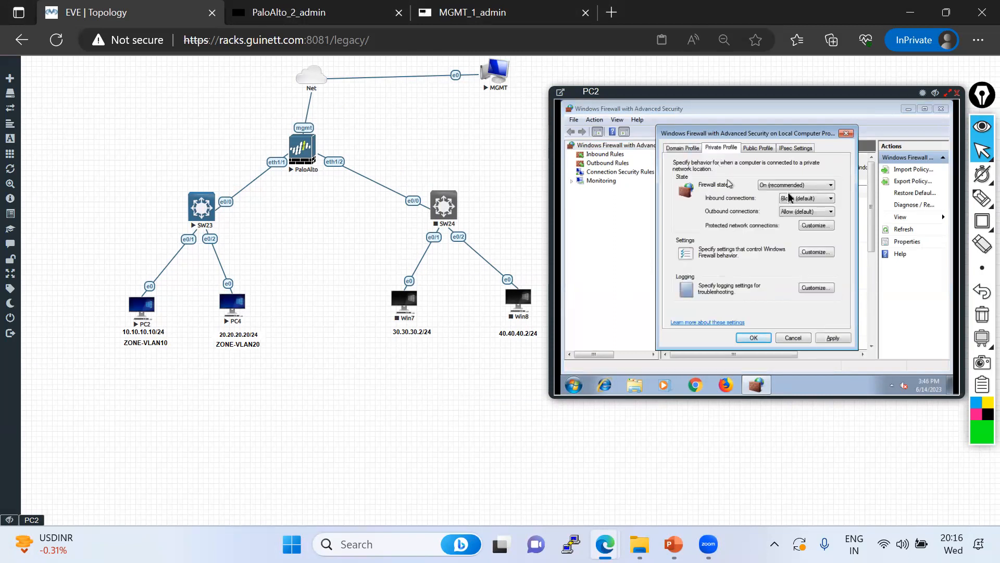
click(789, 200)
click(791, 217)
click(758, 149)
click(788, 198)
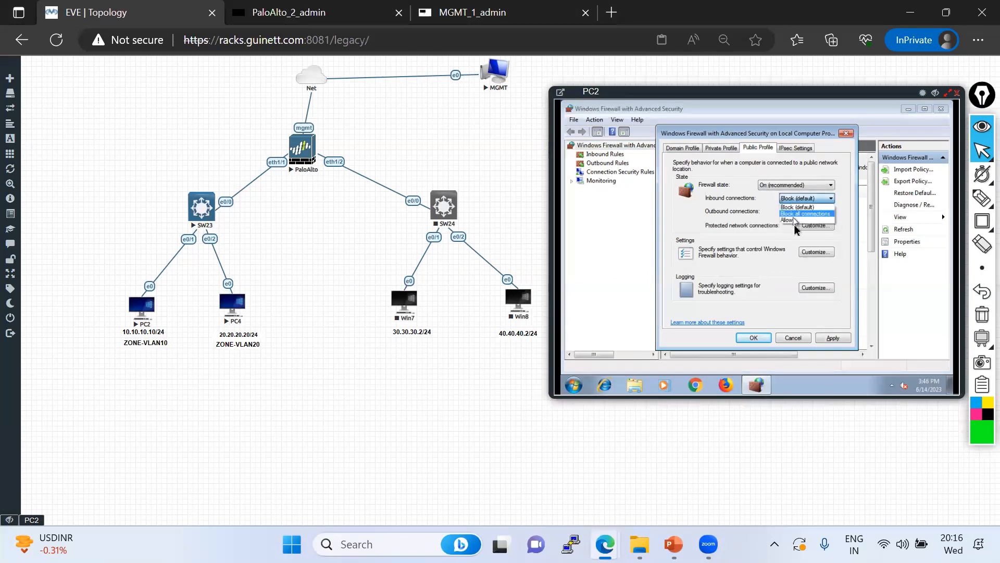
click(791, 220)
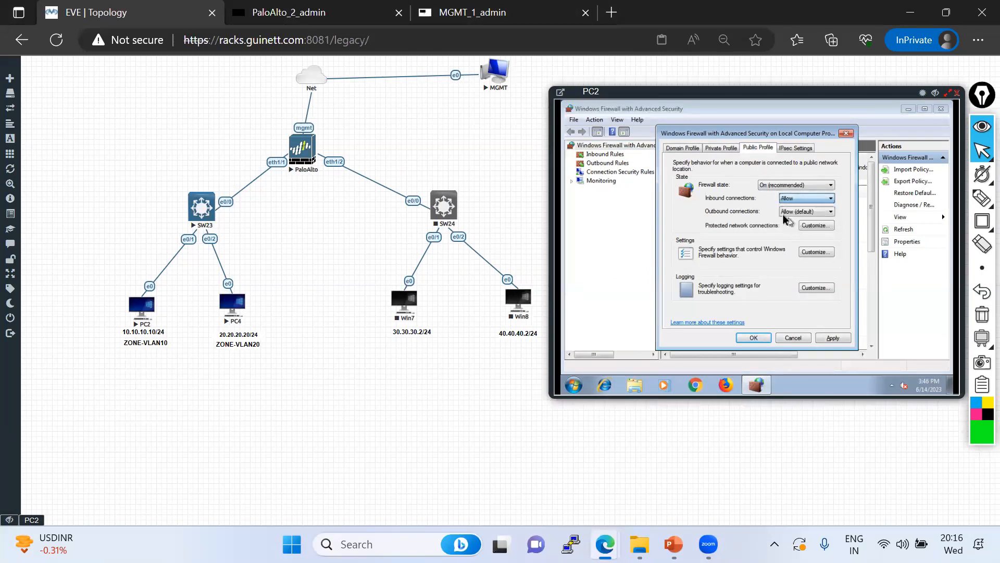
Apply and confirm the firewall profile changes, then close the firewall window
click(796, 149)
click(832, 338)
click(753, 338)
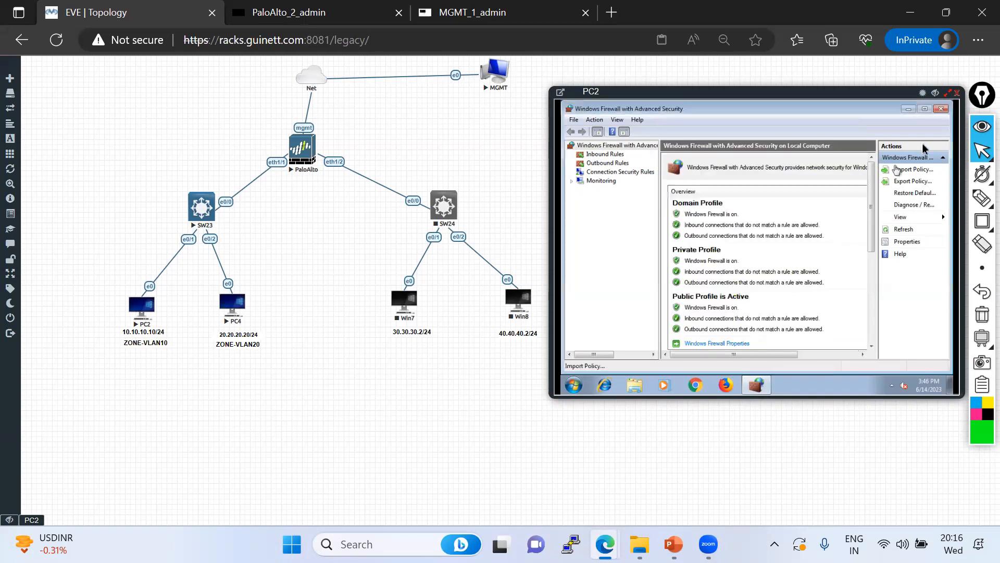
click(941, 109)
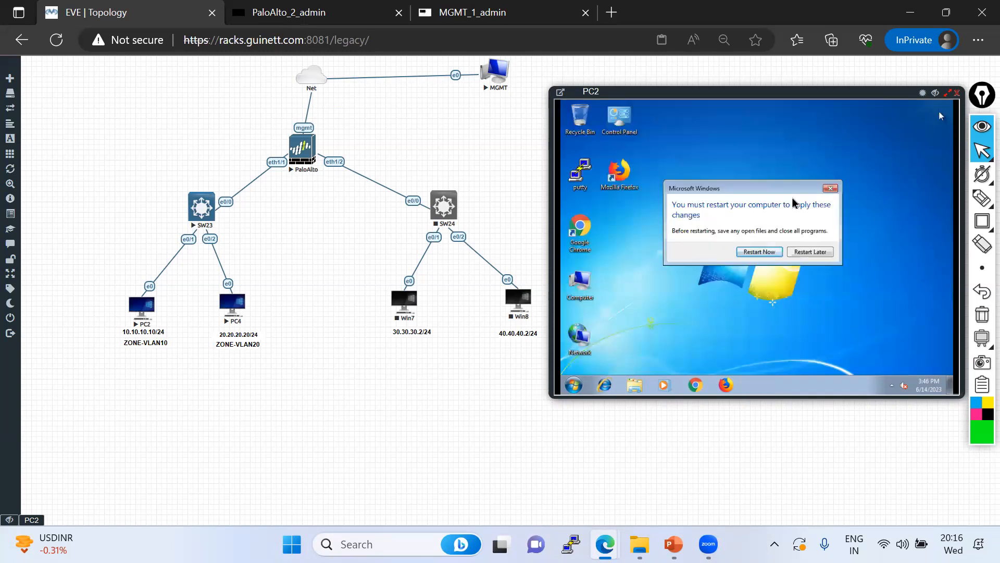
Postpone the restart and go to PC2's network adapter settings
click(811, 254)
right_click(584, 346)
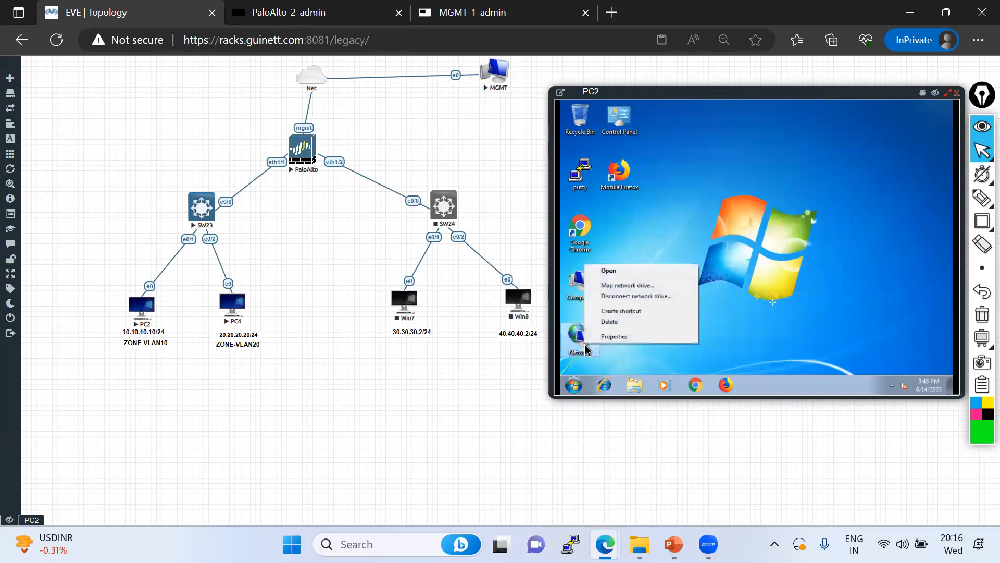
click(615, 337)
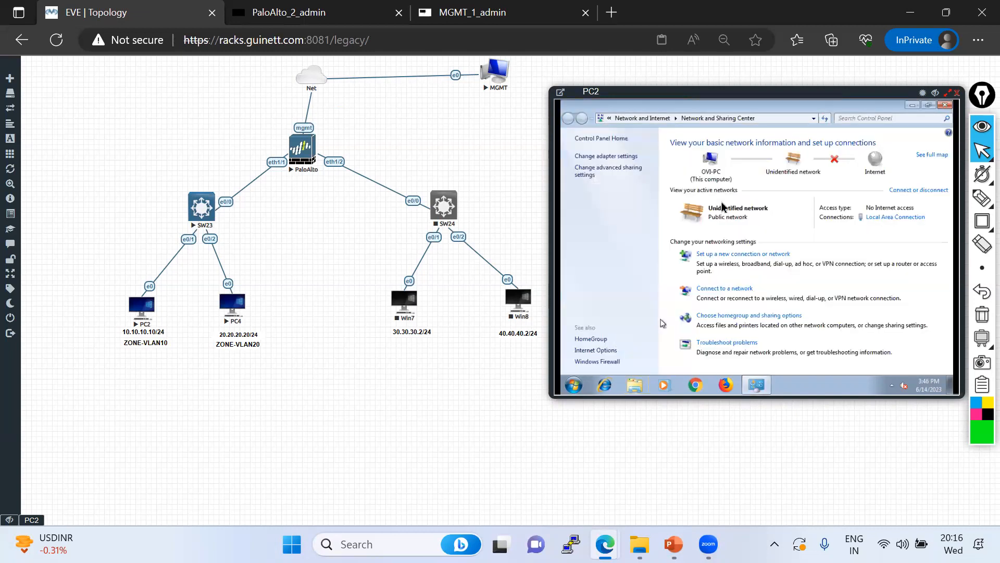
click(605, 157)
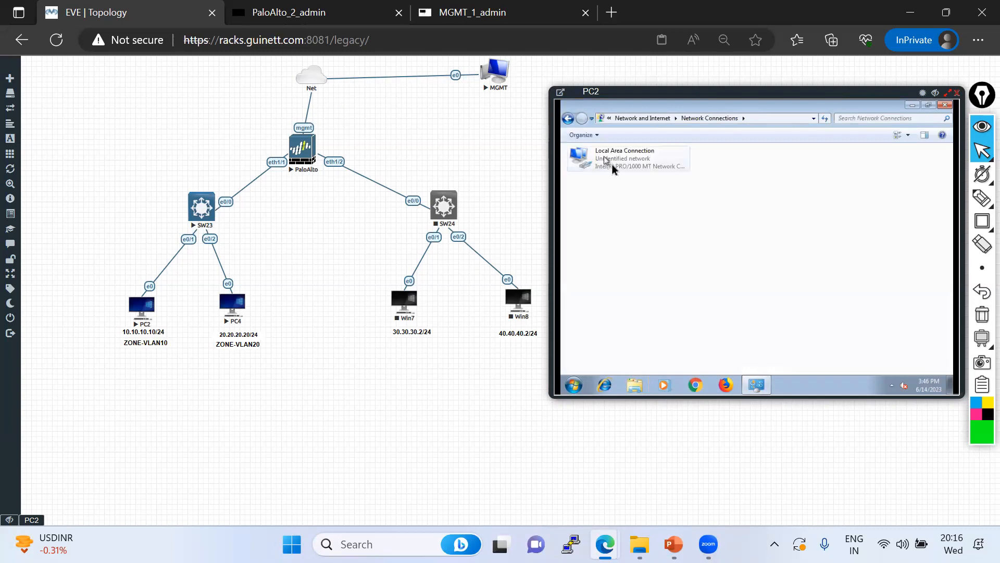
Give Local Area Connection a static IPv4 address 10.10.10.10 with mask 255.255.255.0
right_click(616, 165)
click(637, 253)
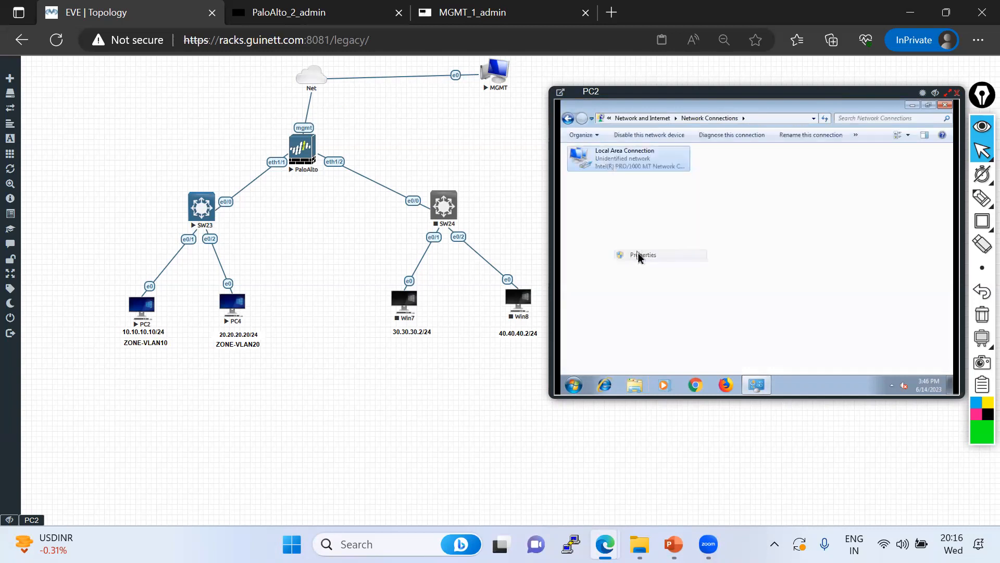
double_click(656, 258)
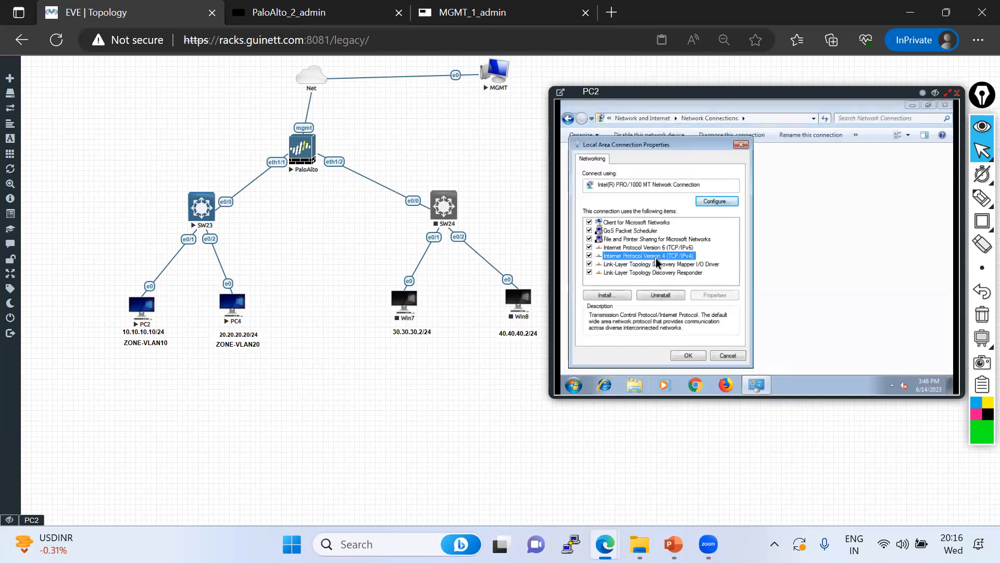
click(620, 225)
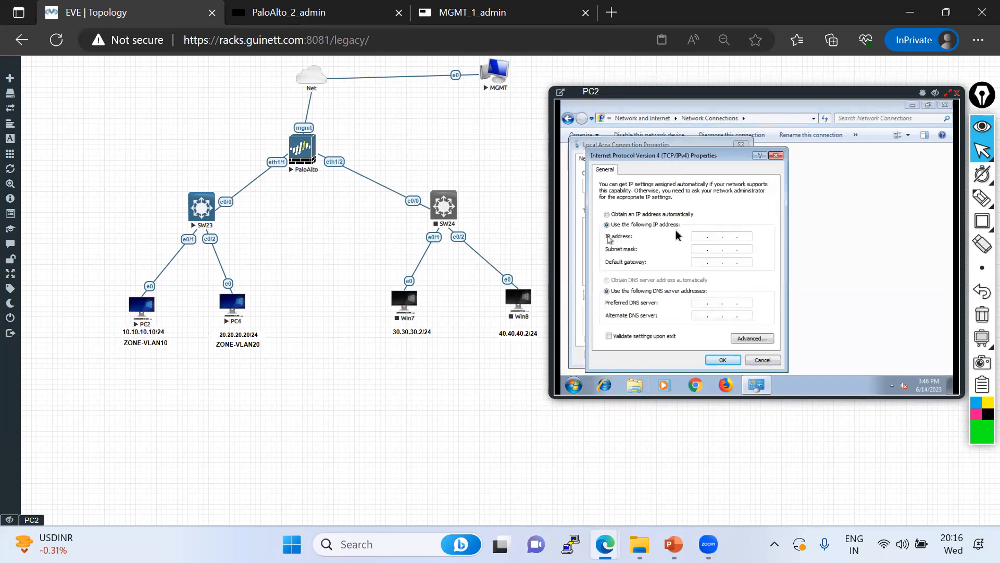
text(10 . 10 . 10 . 10)
Highlight PC2, PC4, the PC2–SW23–PaloAlto path, 10.10.10.10/24 and eth1/1, then clear the marks
mouse_move(982, 200)
click(909, 199)
drag(159, 336, 171, 319)
drag(235, 332, 271, 331)
mouse_move(148, 321)
mouse_down()
mouse_move(229, 238)
mouse_move(243, 306)
mouse_up()
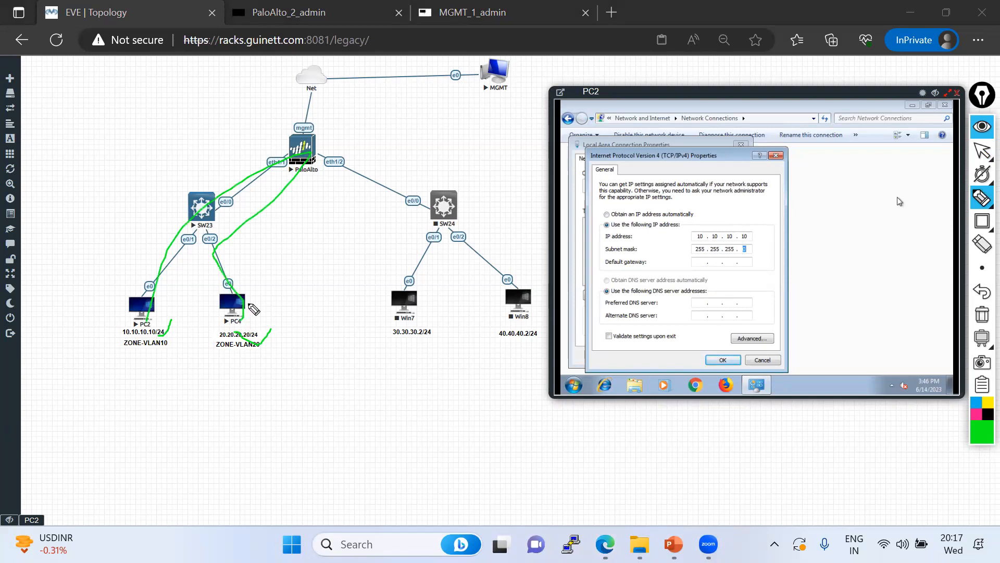
drag(123, 336, 169, 336)
mouse_move(265, 157)
mouse_down()
mouse_move(292, 166)
mouse_move(247, 154)
mouse_up()
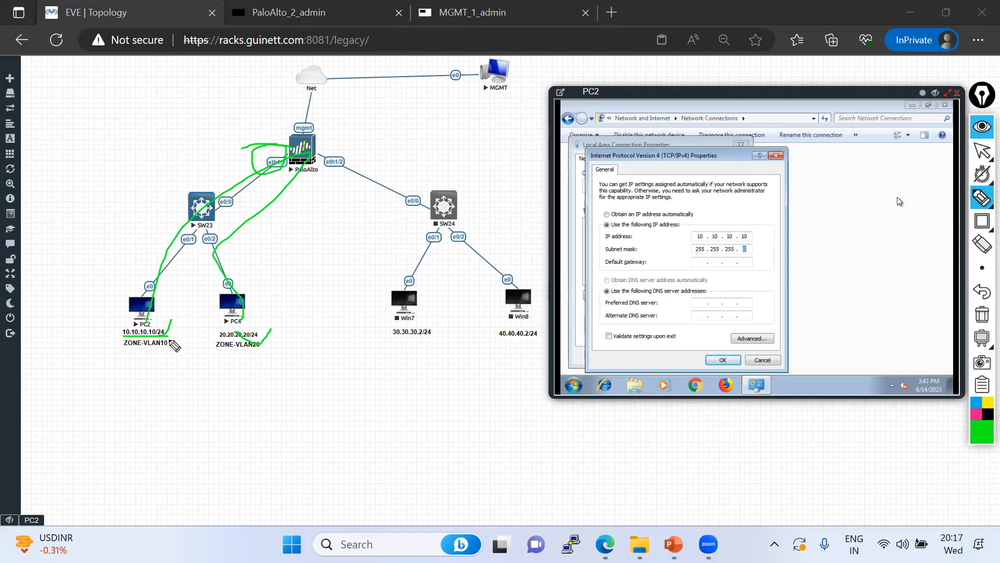
click(982, 315)
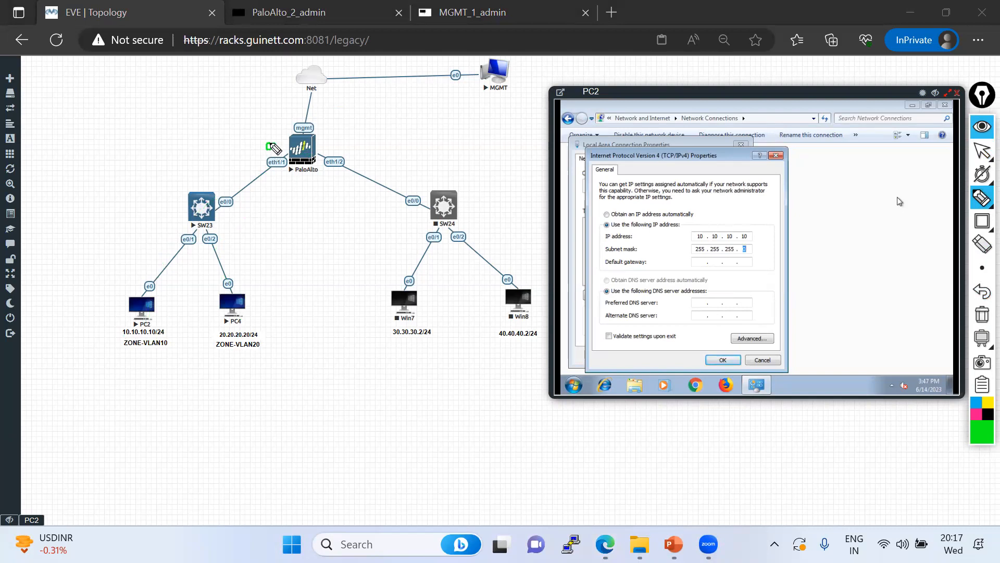
Trace PC2 and PC4 to eth1/1, clear the marks, and confirm gateway 10.10.10.1 on PC2
drag(150, 292, 269, 148)
mouse_move(232, 333)
mouse_down()
mouse_move(257, 349)
mouse_move(238, 285)
mouse_move(290, 169)
mouse_up()
click(983, 319)
click(982, 151)
click(700, 263)
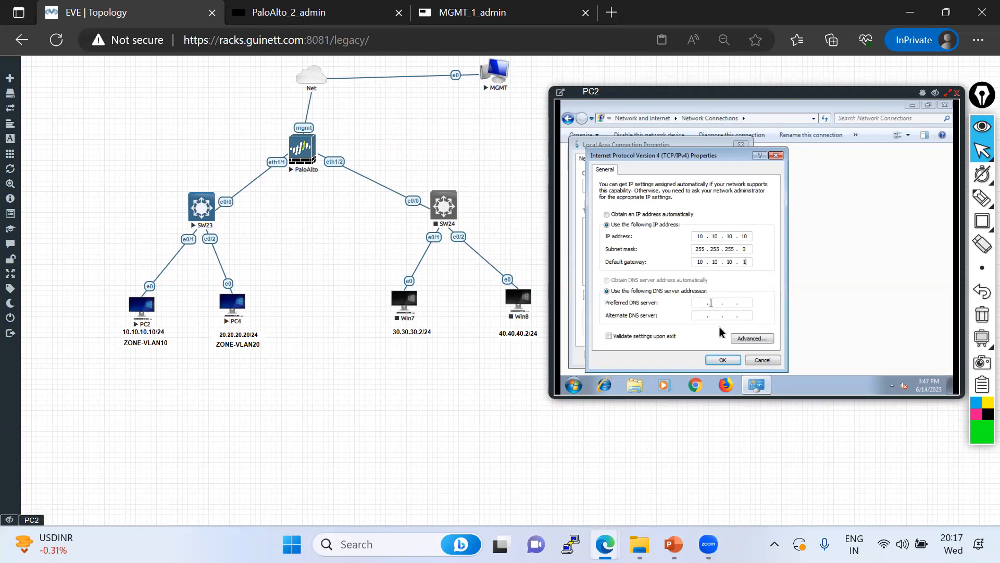
click(718, 363)
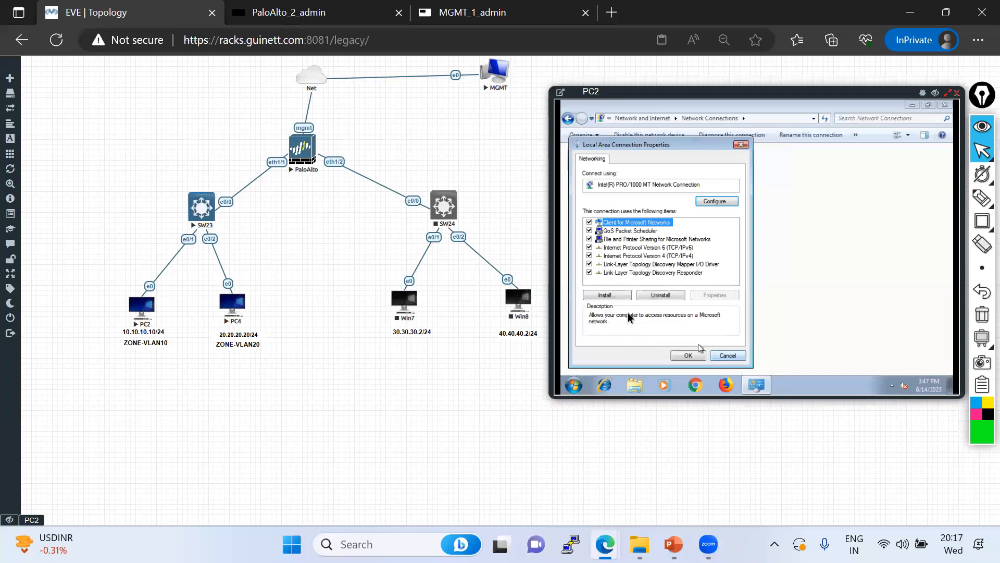
Close the connection properties and Network Connections, then launch cmd on PC2
click(688, 356)
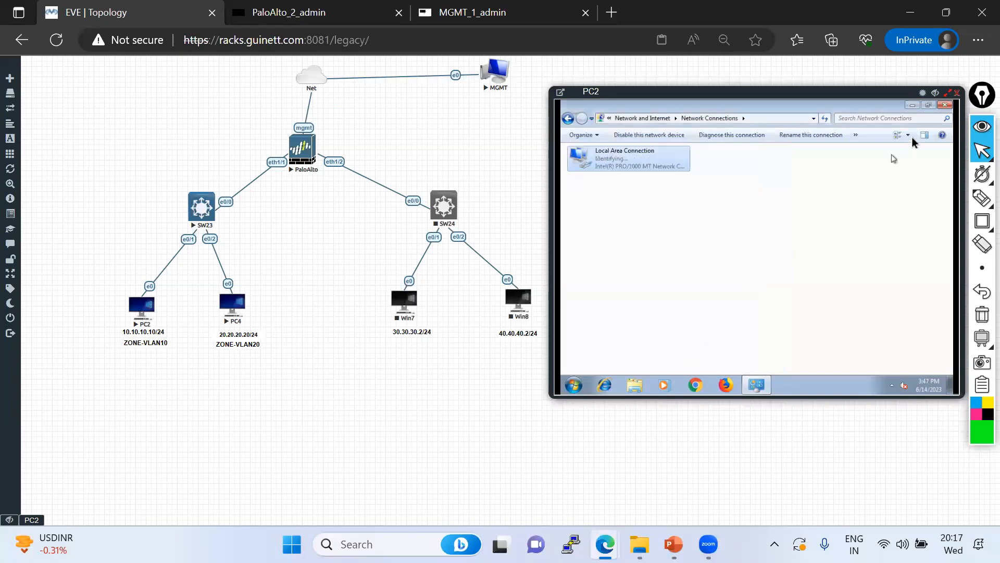
click(945, 105)
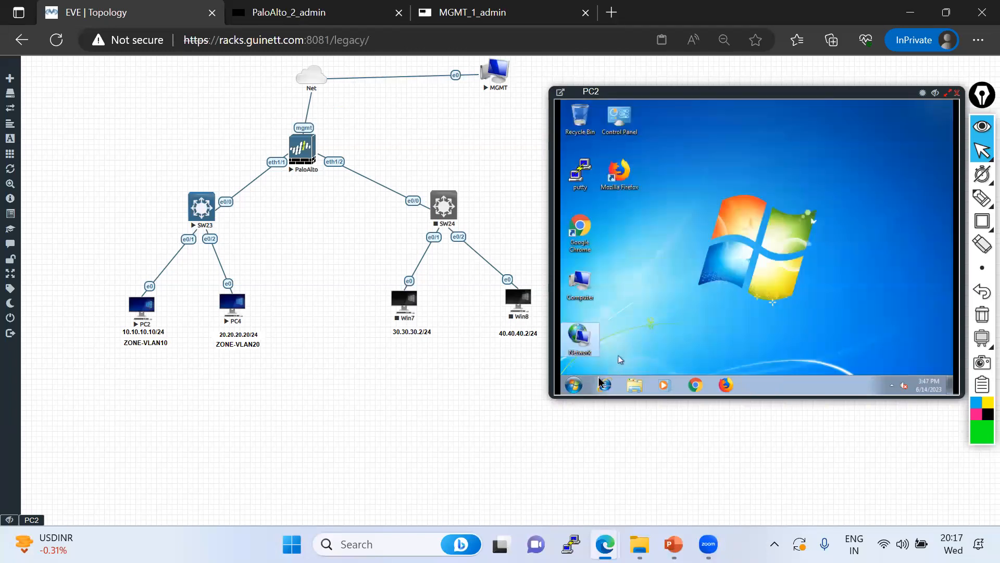
click(573, 386)
text(cmd)
key(Return)
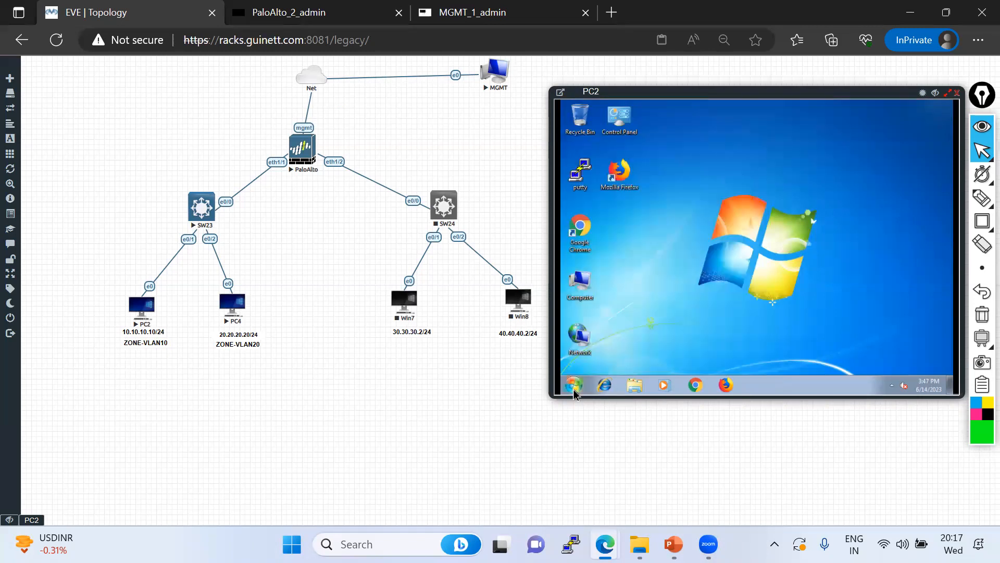
Run ipconfig showing 10.10.10.10, then ping 10.10.10.1, which returns destination host unreachable
text(ipconfi)
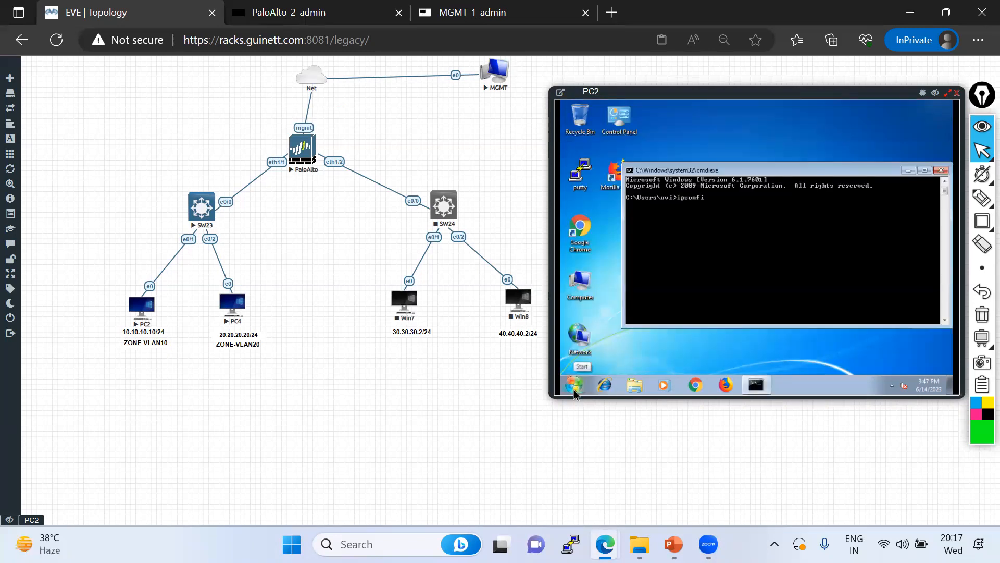
text(g)
key(Return)
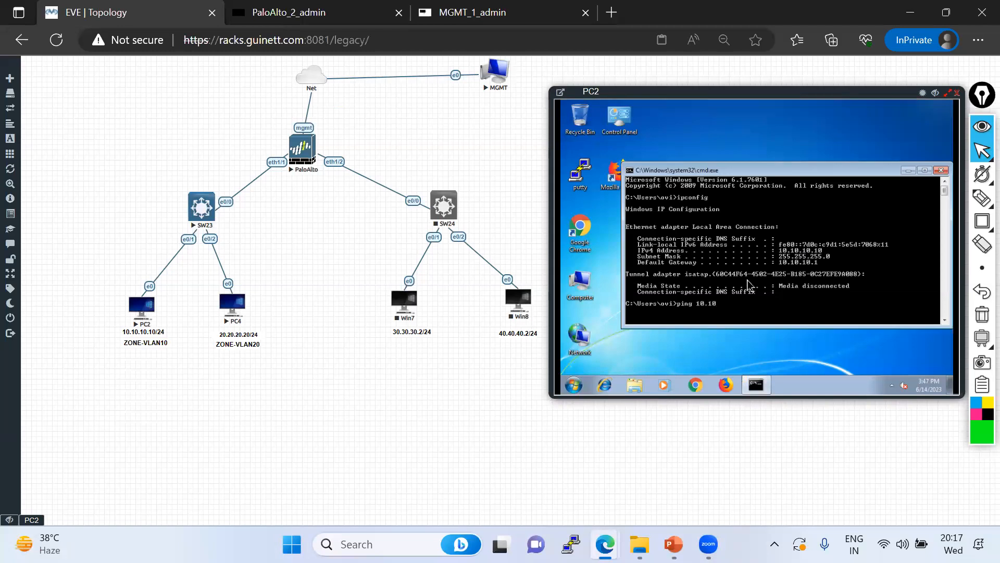
key(Return)
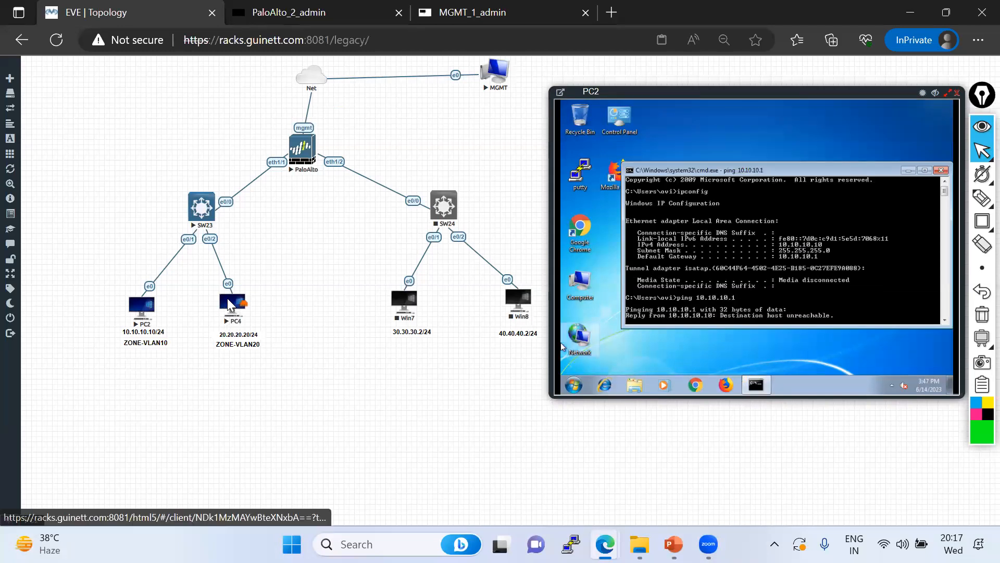
Open PC4's console, position it, and log in with its password
click(231, 303)
drag(98, 65, 614, 92)
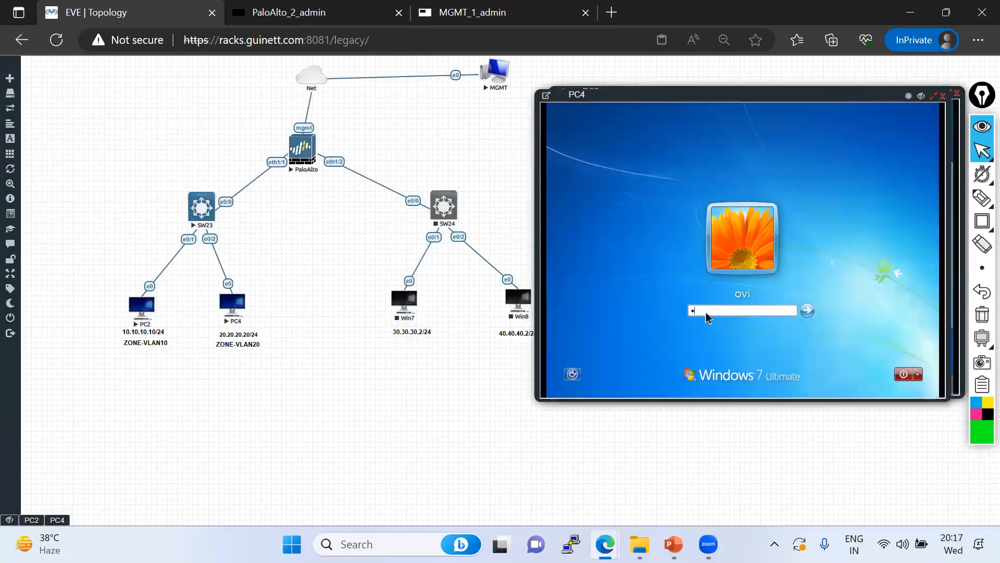
key(Return)
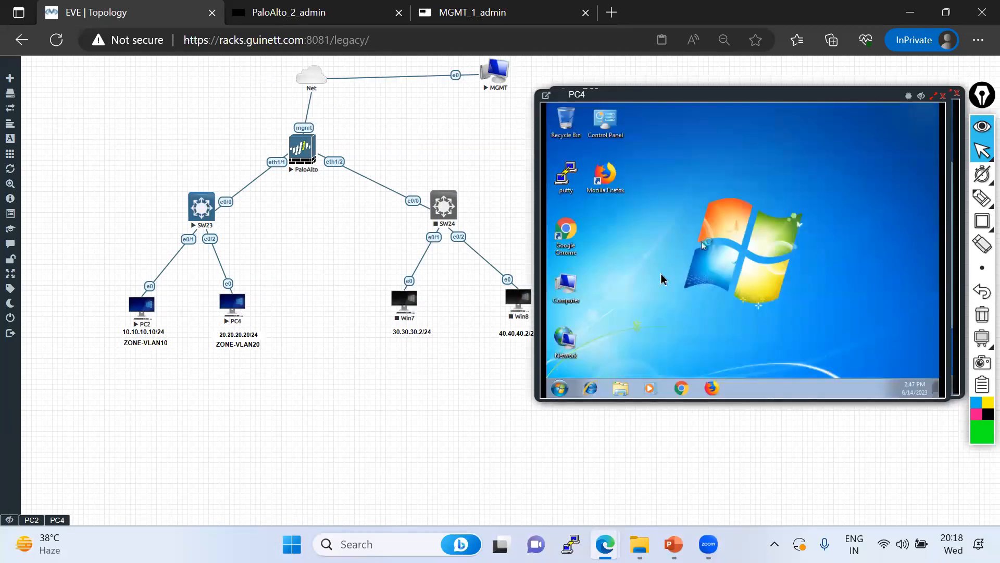
In PC4's Windows Firewall properties, allow inbound connections on the Domain and Private profiles
click(560, 388)
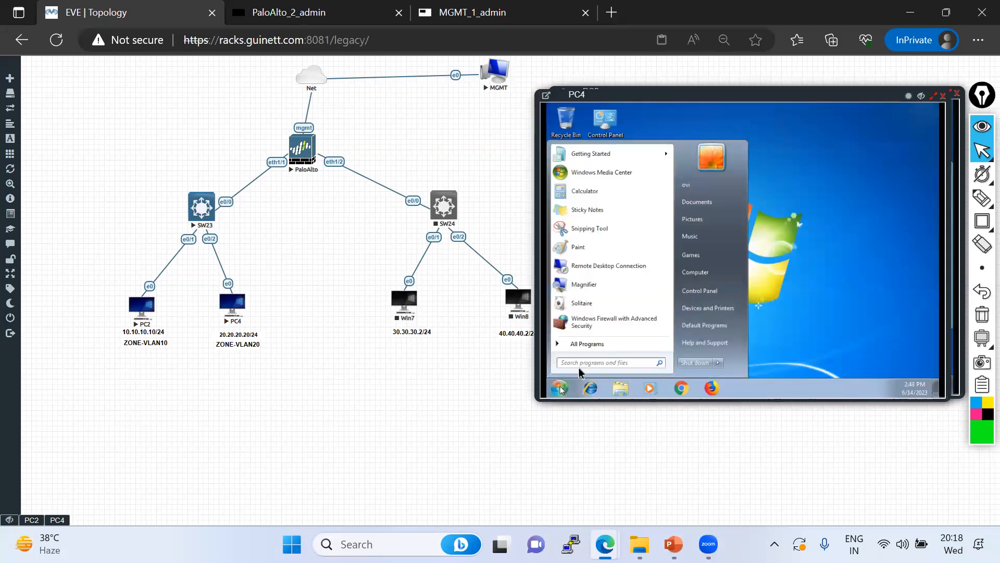
click(587, 324)
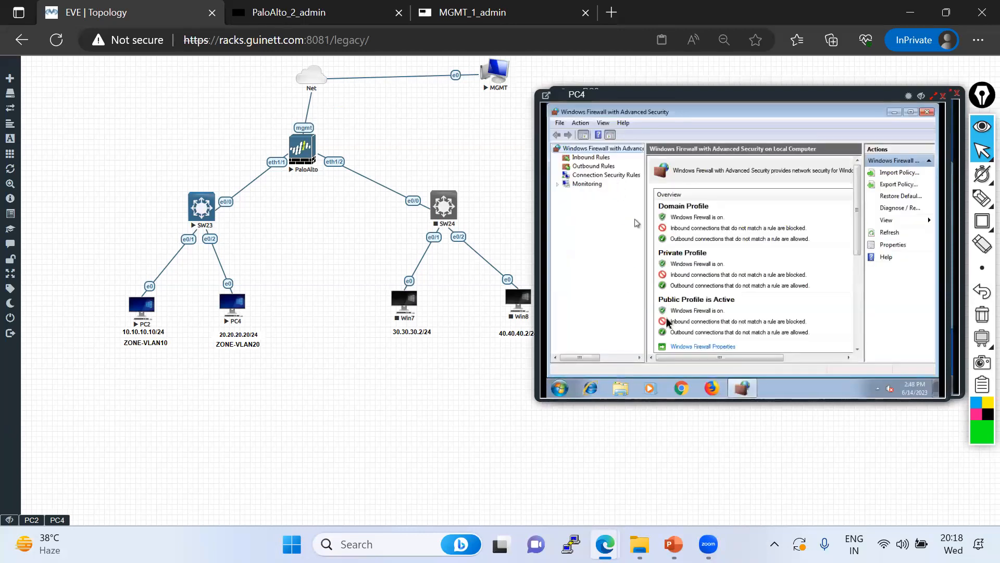
click(676, 348)
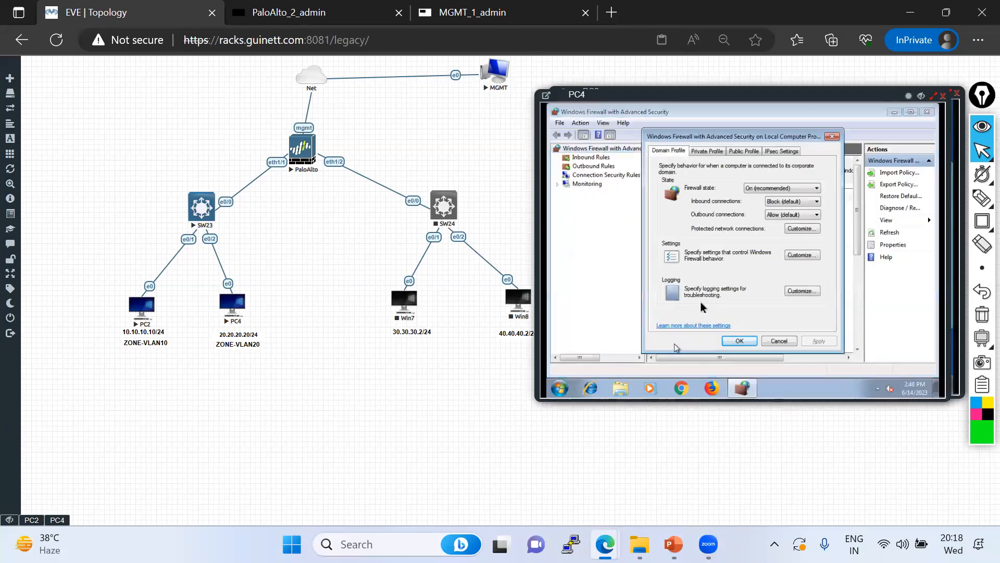
click(783, 202)
click(782, 229)
click(708, 156)
click(782, 202)
click(778, 224)
Keep the Public profile blocking inbound, apply and confirm, then close the firewall window
click(744, 151)
click(782, 201)
click(781, 230)
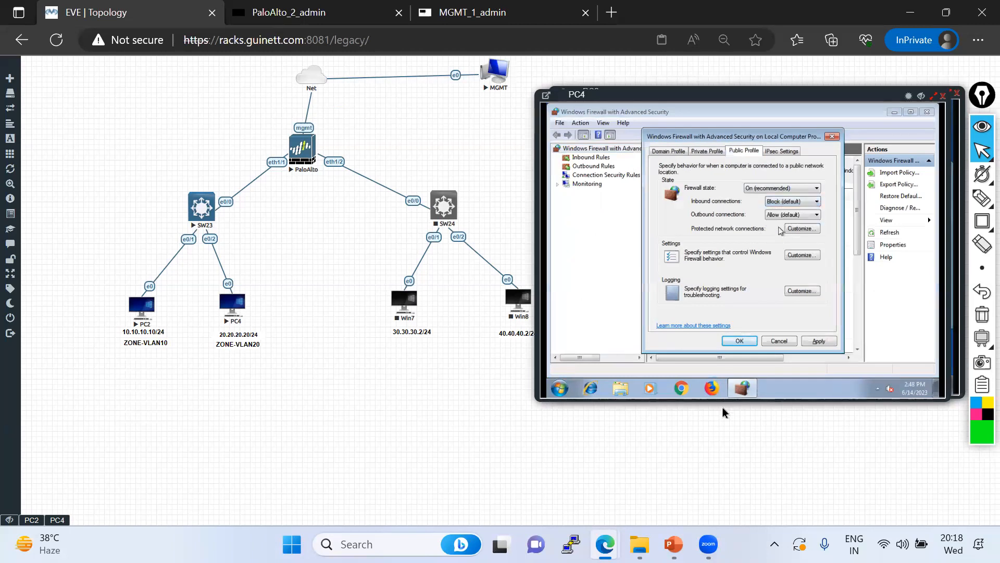
click(816, 343)
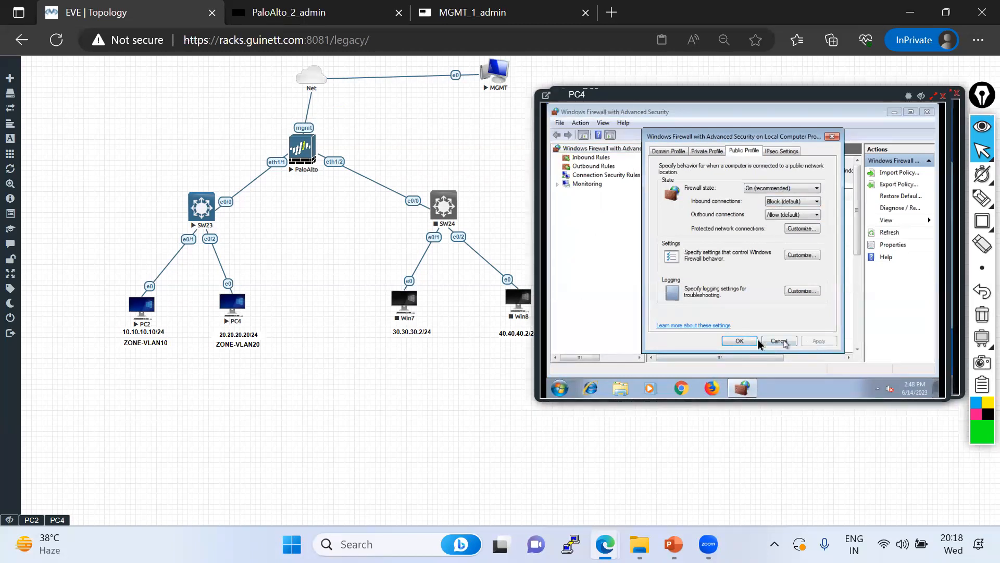
click(739, 341)
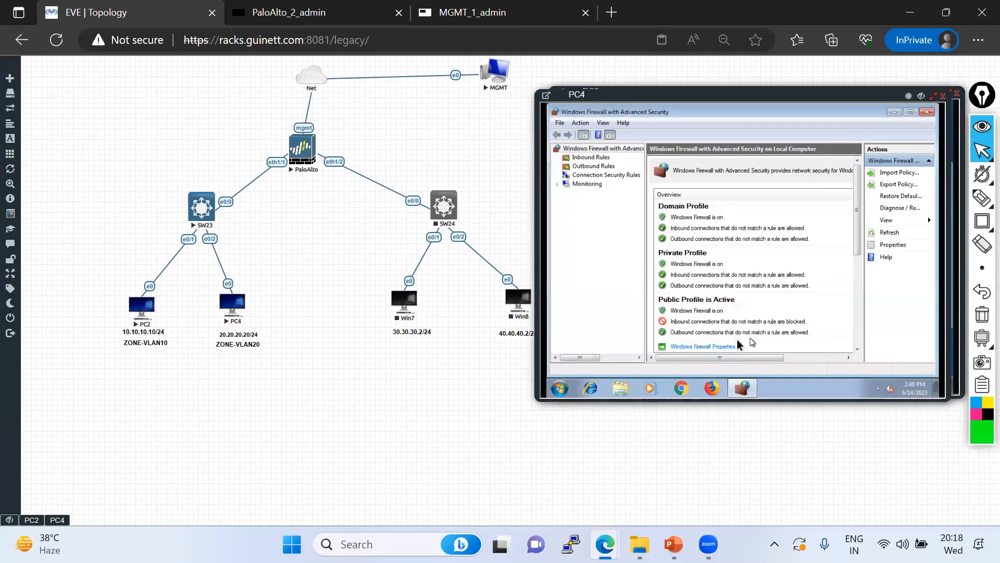
click(927, 113)
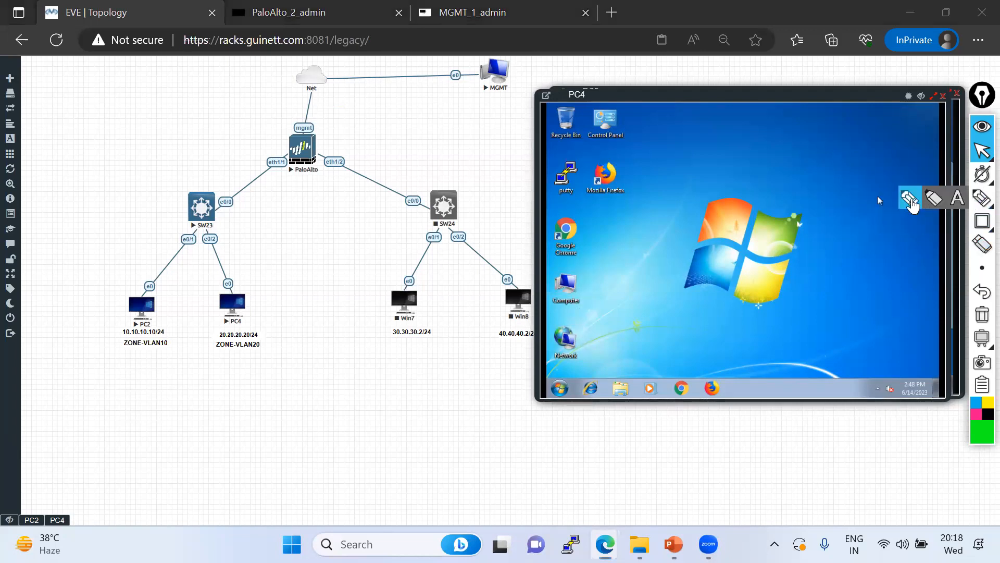
click(982, 198)
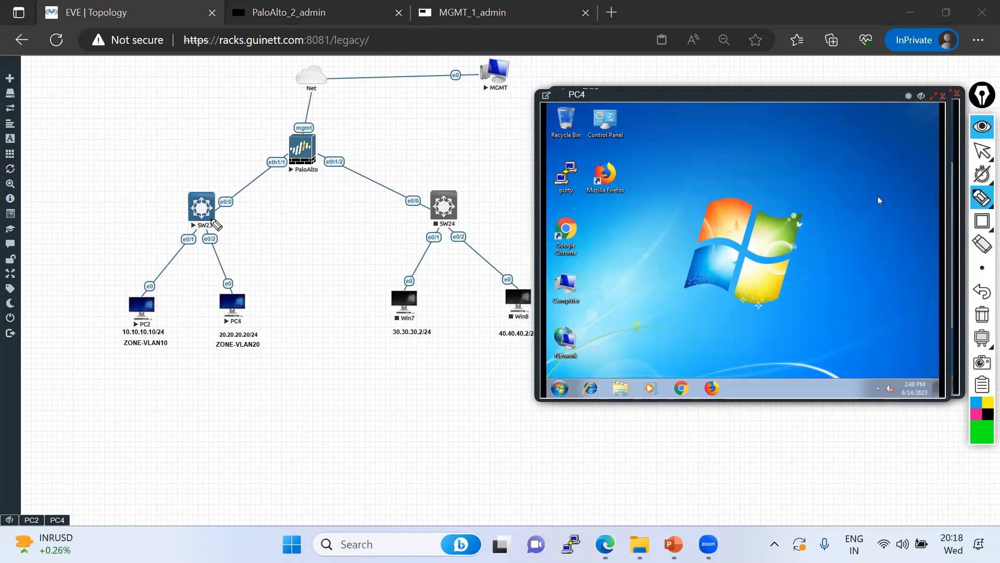
mouse_move(221, 204)
mouse_down()
mouse_move(202, 227)
mouse_move(236, 304)
mouse_up()
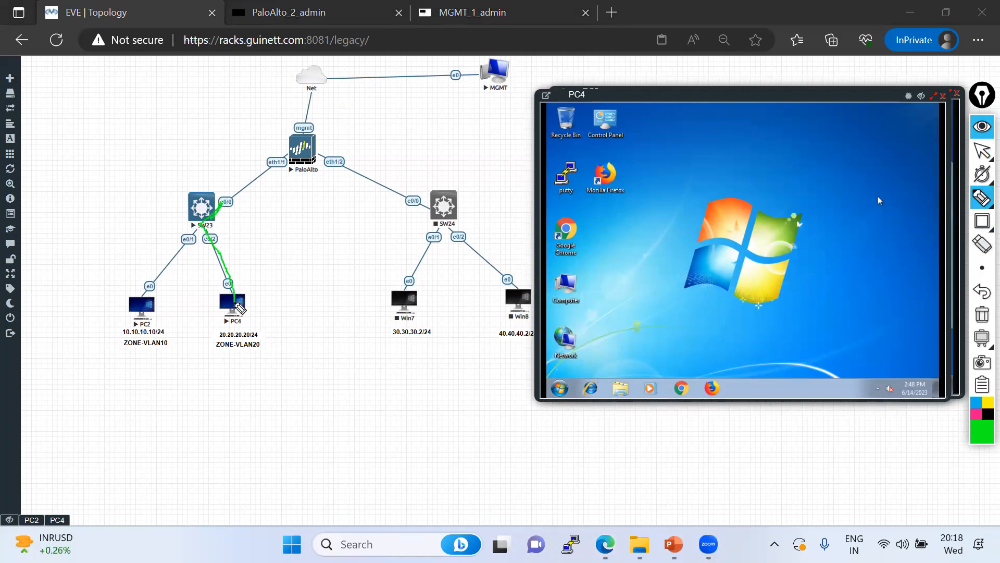
drag(267, 164, 265, 152)
mouse_move(223, 216)
mouse_down()
mouse_move(202, 232)
mouse_move(228, 209)
mouse_move(209, 225)
mouse_move(221, 228)
mouse_up()
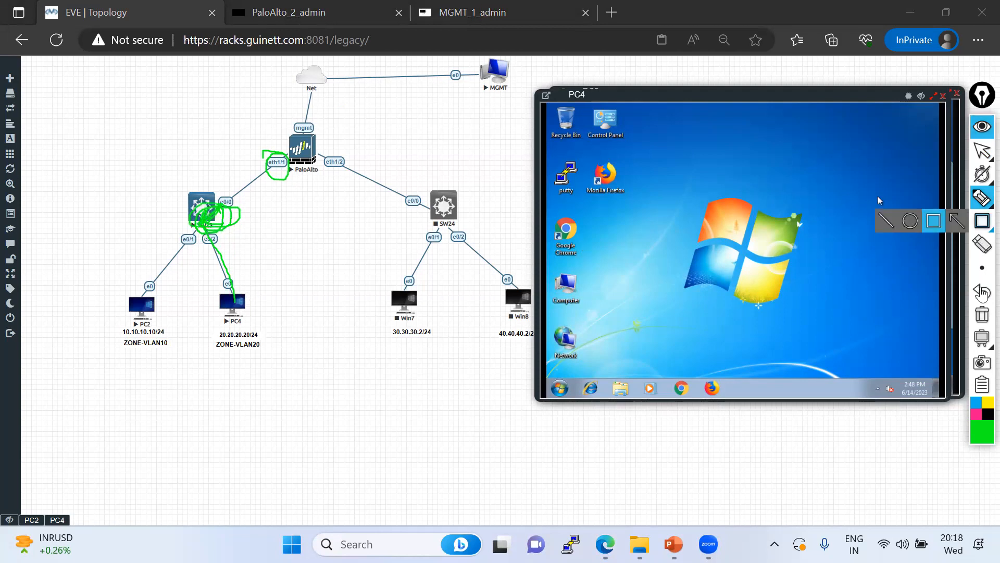
click(982, 315)
Stop annotating and open the IPv4 settings of PC4's Local Area Connection
click(981, 157)
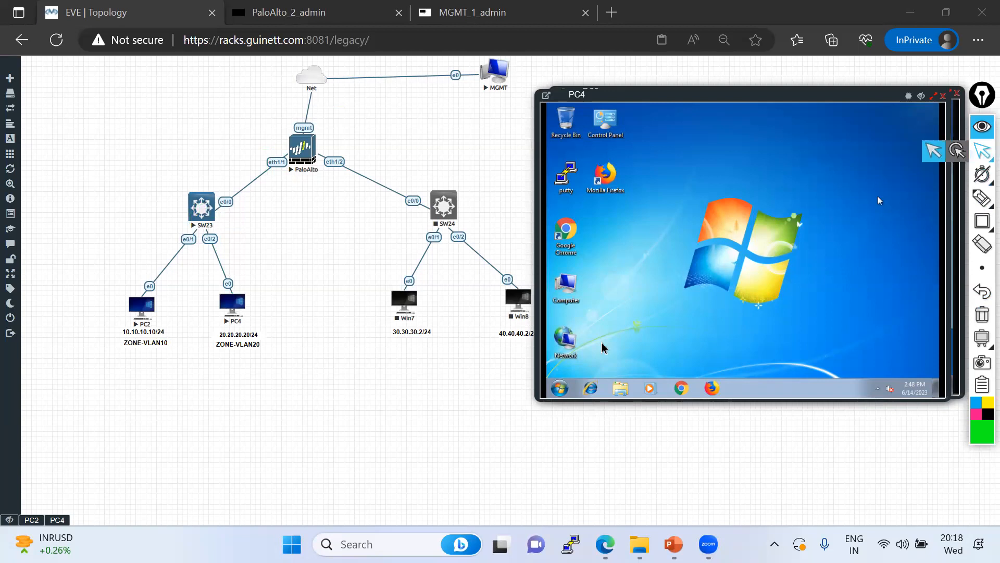
right_click(571, 346)
click(598, 335)
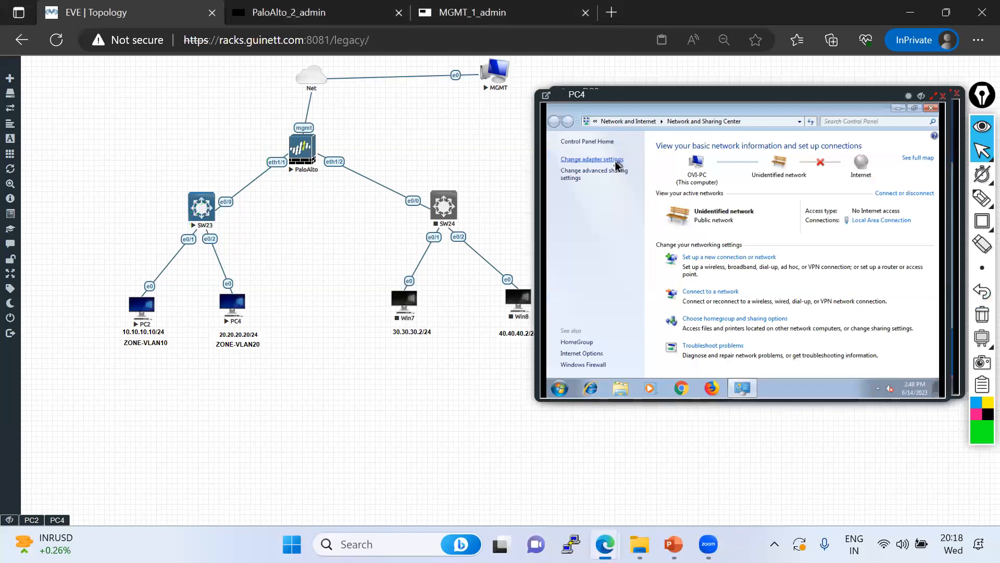
click(617, 164)
right_click(613, 161)
click(645, 258)
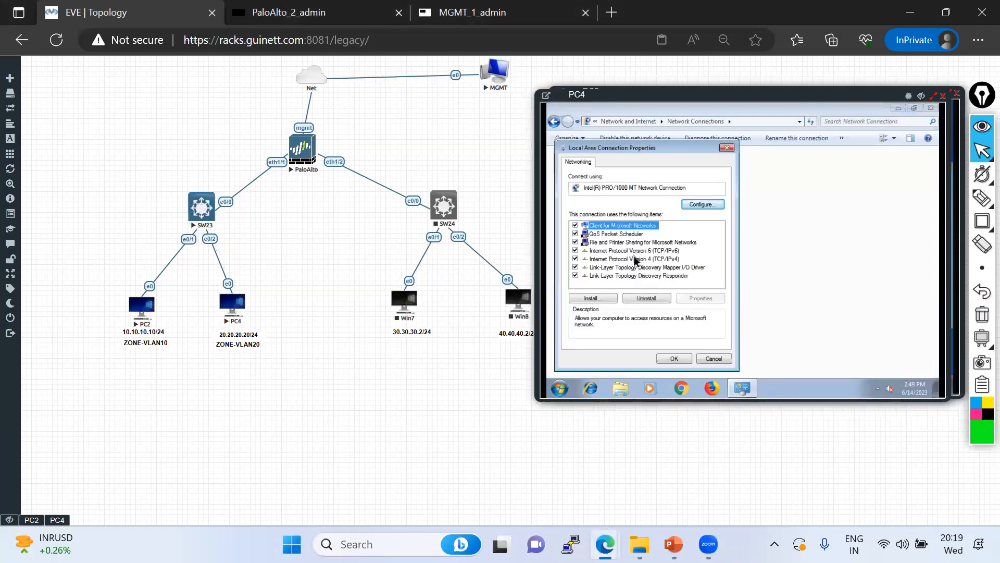
double_click(635, 259)
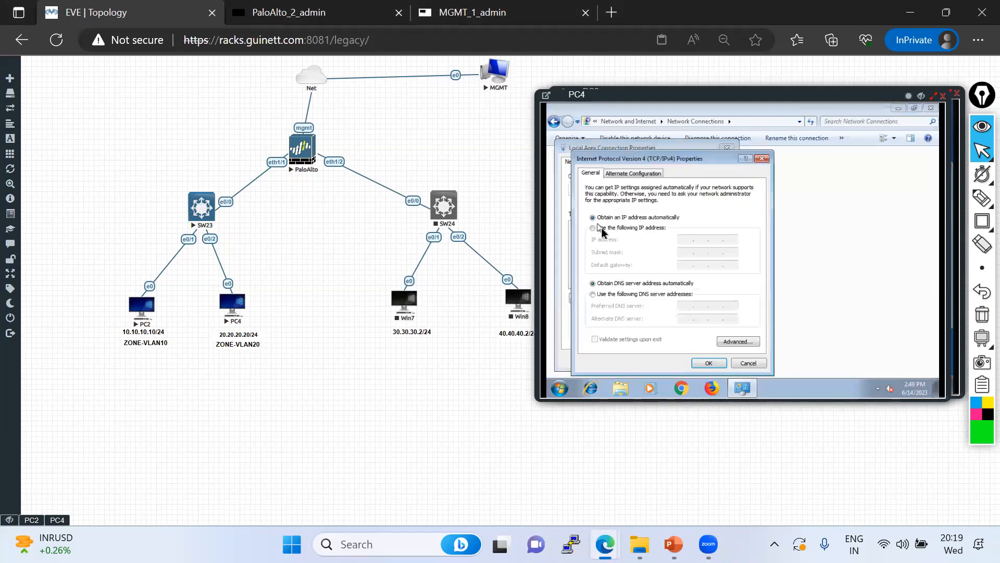
Set static IP 20.20.20.20, mask 255.255.255.0, gateway 20.20.20.1, and confirm both dialogs
click(602, 229)
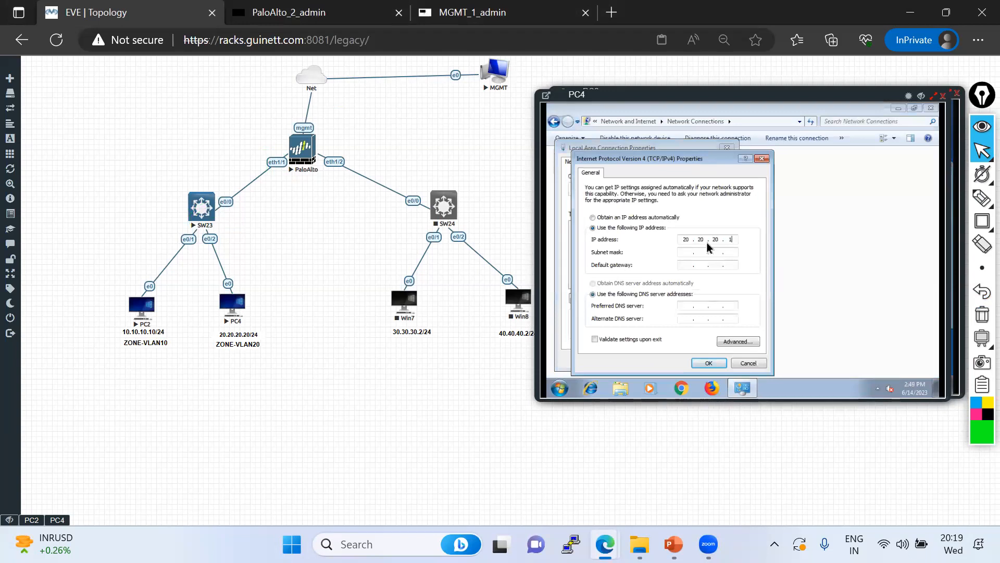
click(702, 253)
click(717, 265)
text(20 . 20 . 20 . 1)
click(708, 363)
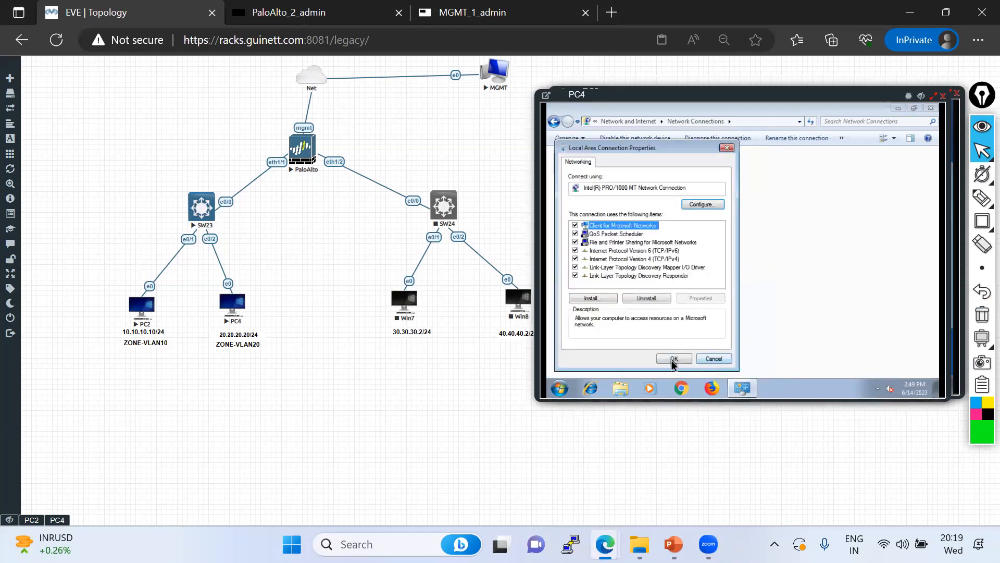
click(670, 358)
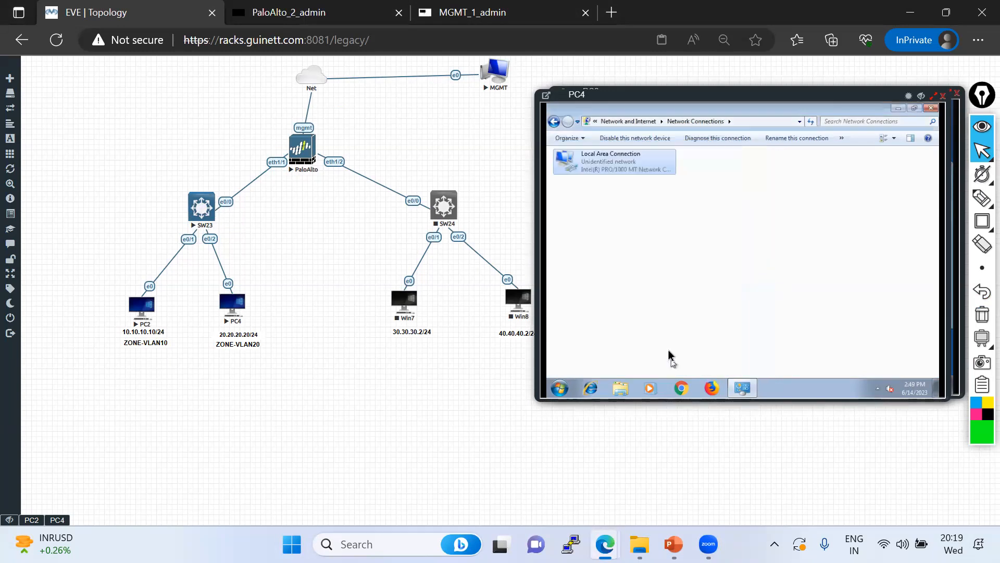
Close Network Connections, run ipconfig in cmd confirming 20.20.20.20 and gateway 20.20.20.1, then close it
click(931, 113)
click(561, 389)
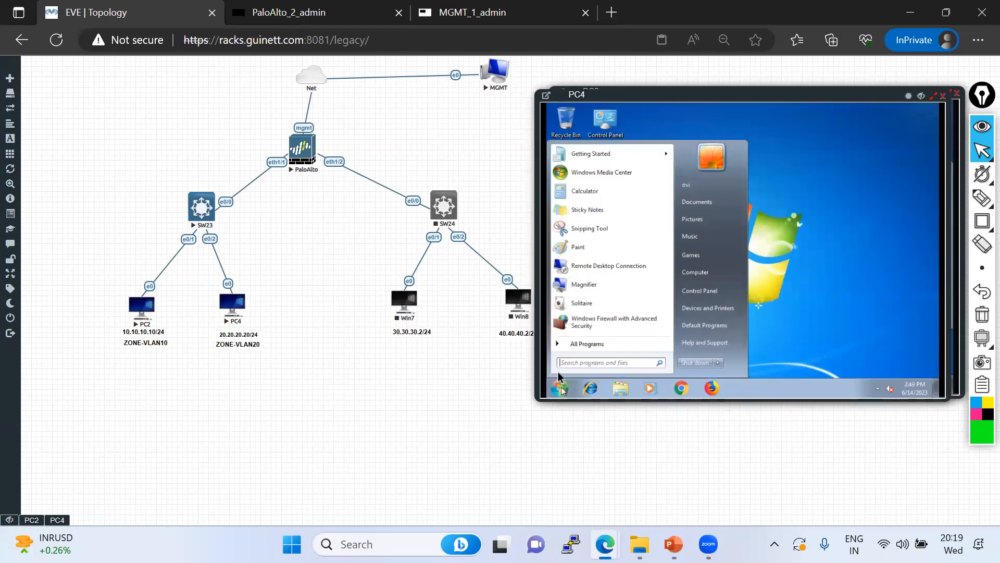
text(cmd)
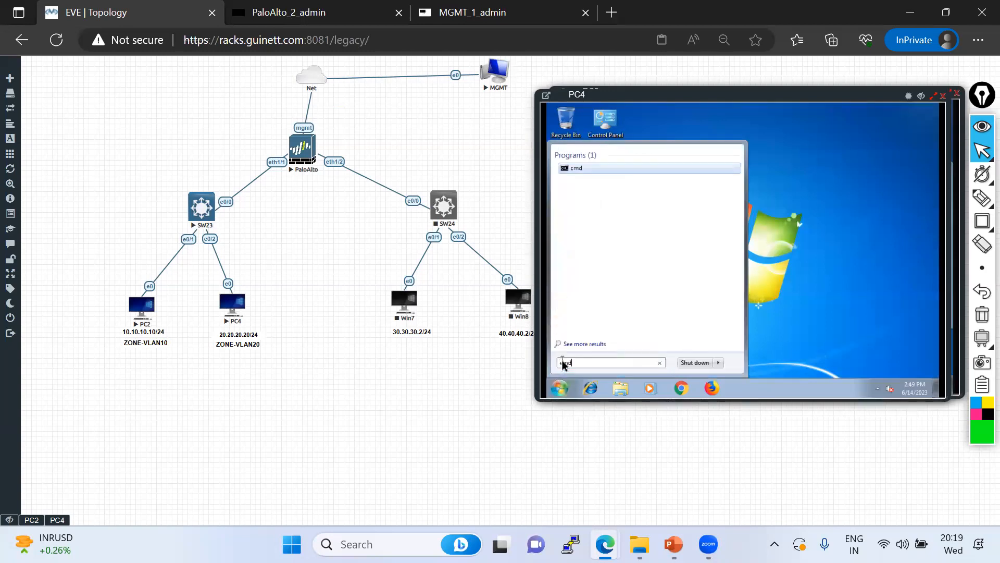
key(Return)
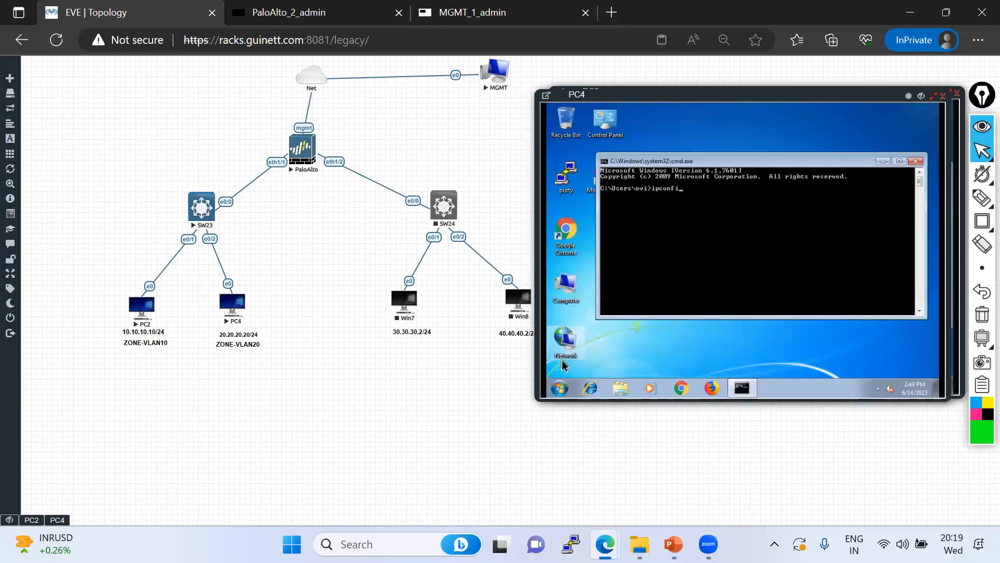
key(Return)
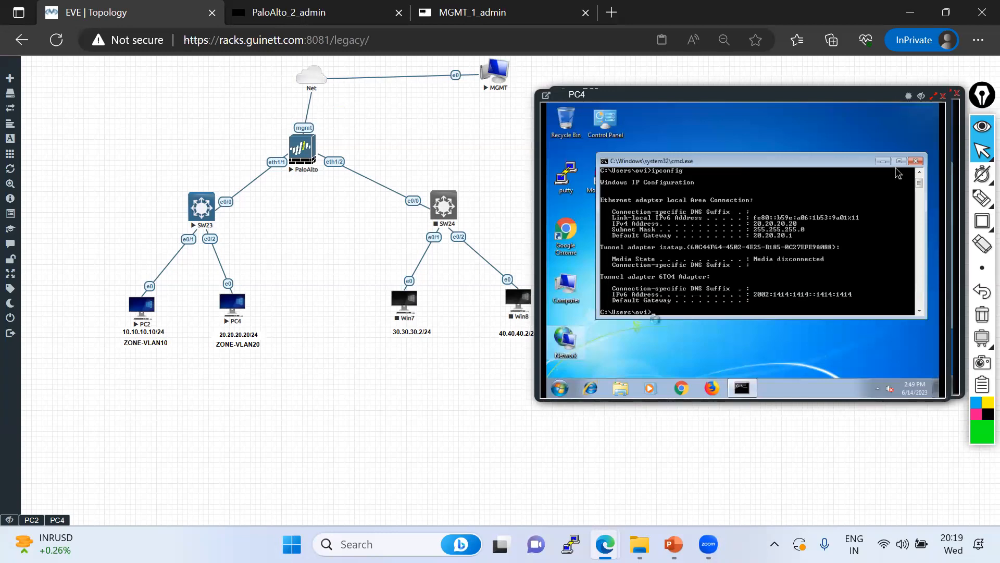
click(917, 163)
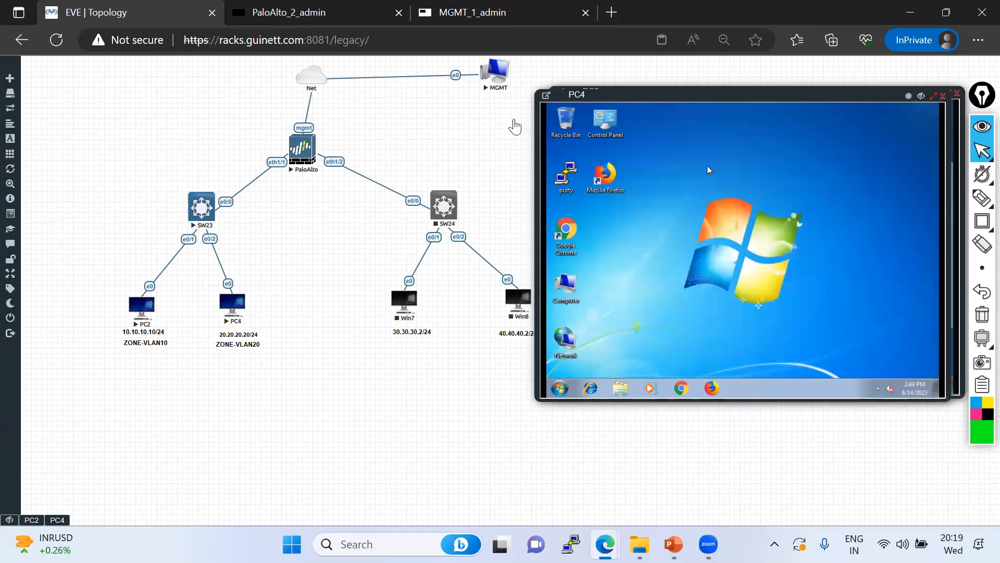
Open SW23's console, enter global configuration mode, and set the hostname to SW
click(202, 210)
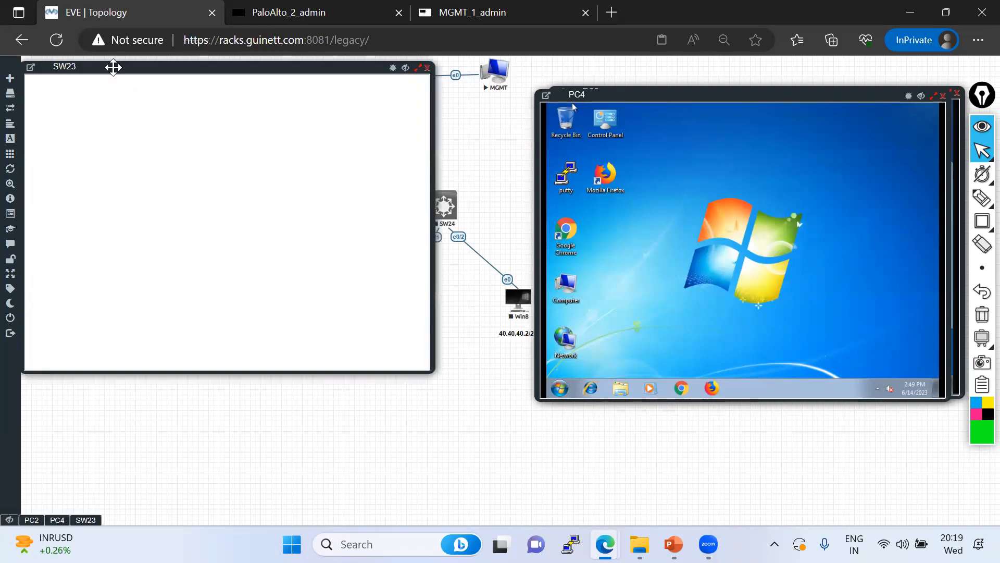
drag(672, 137, 647, 137)
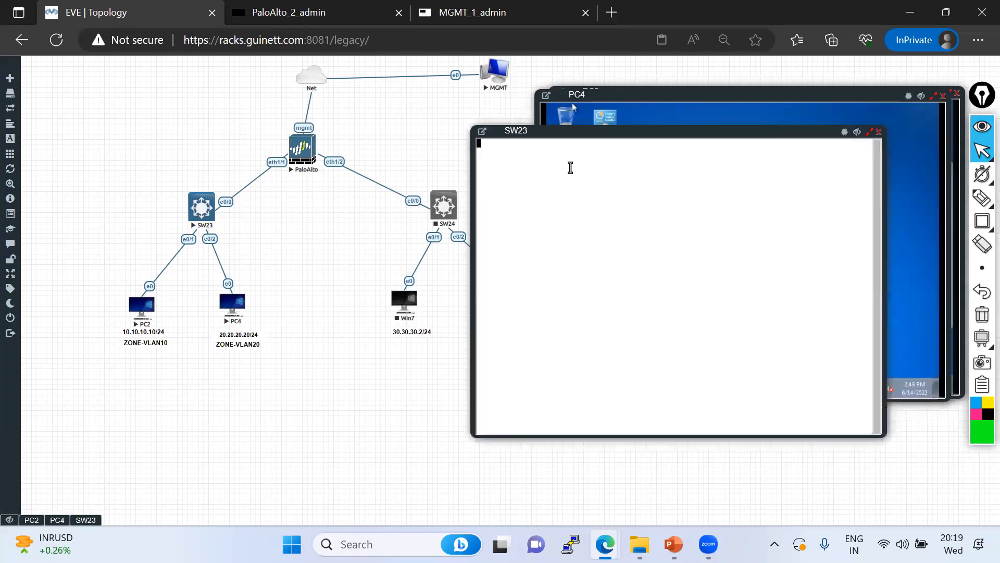
key(Return)
key(Return)
key(Return)
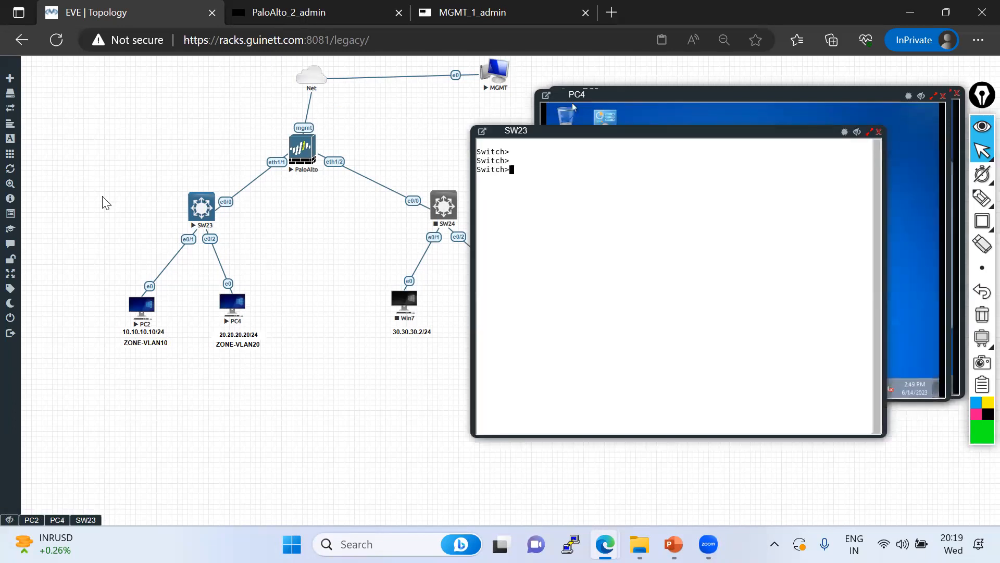
text(en)
key(Return)
key(Return)
key(Return)
text(conf)
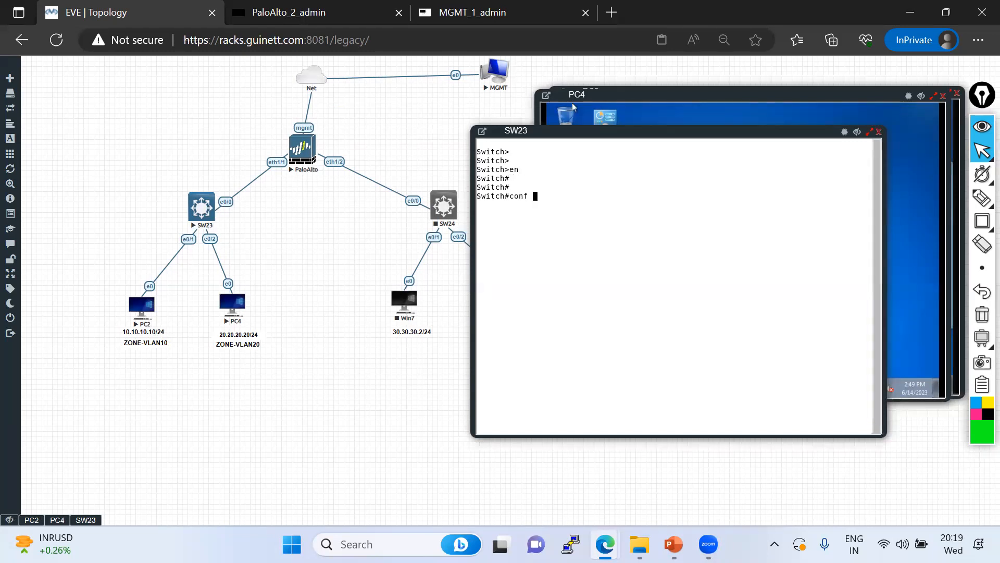
key(Return)
key(Return)
key(Return)
key(Return)
key(Return)
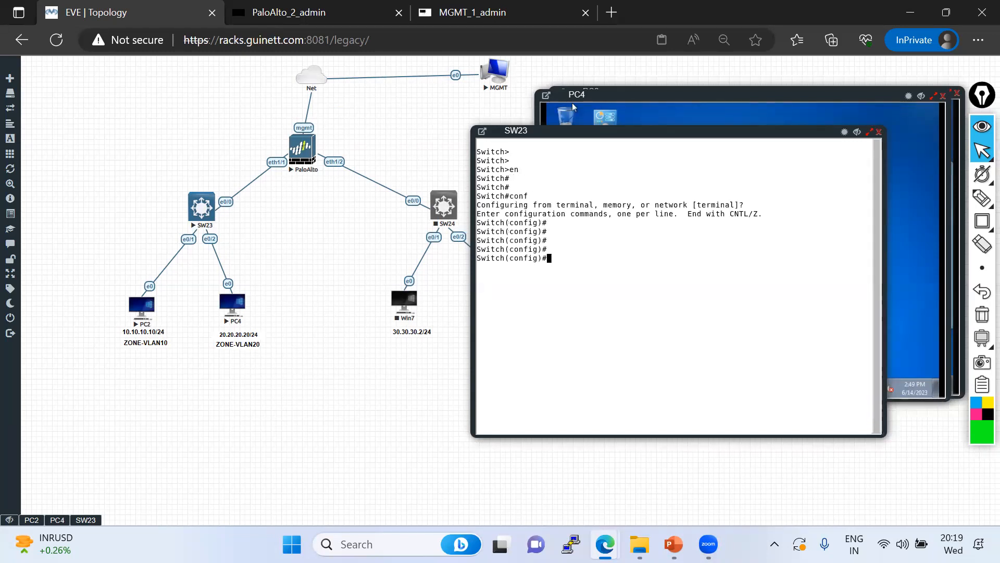
text(ho)
key(Tab)
text(SW)
key(Return)
key(Return)
key(Return)
key(Return)
key(Return)
key(Return)
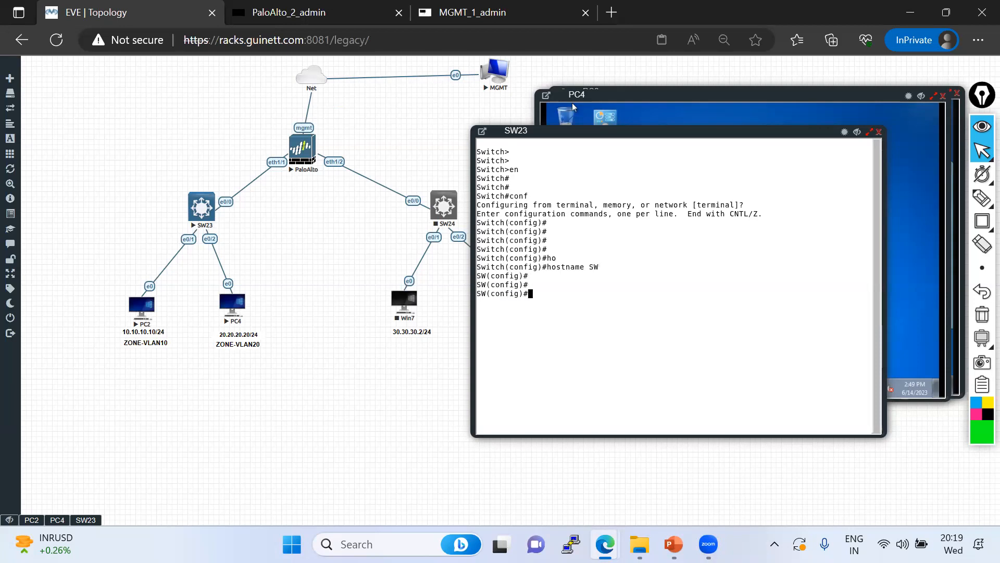
Create VLAN 10 and VLAN 20 on the switch
text(vlan 10)
key(Return)
text(exi)
key(Return)
text(vlan 20)
key(Return)
key(Return)
text(exi)
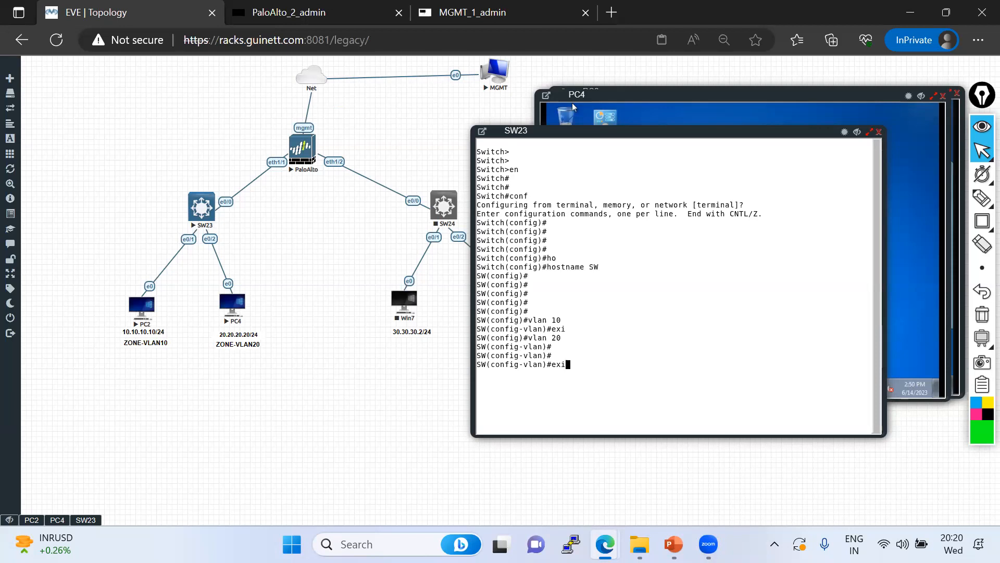
text(t)
key(Return)
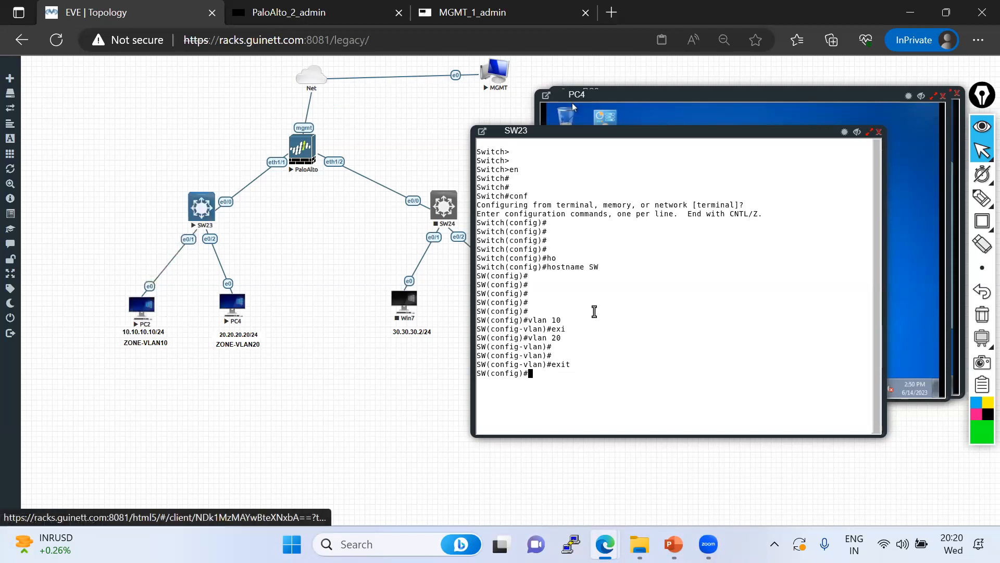
text(int)
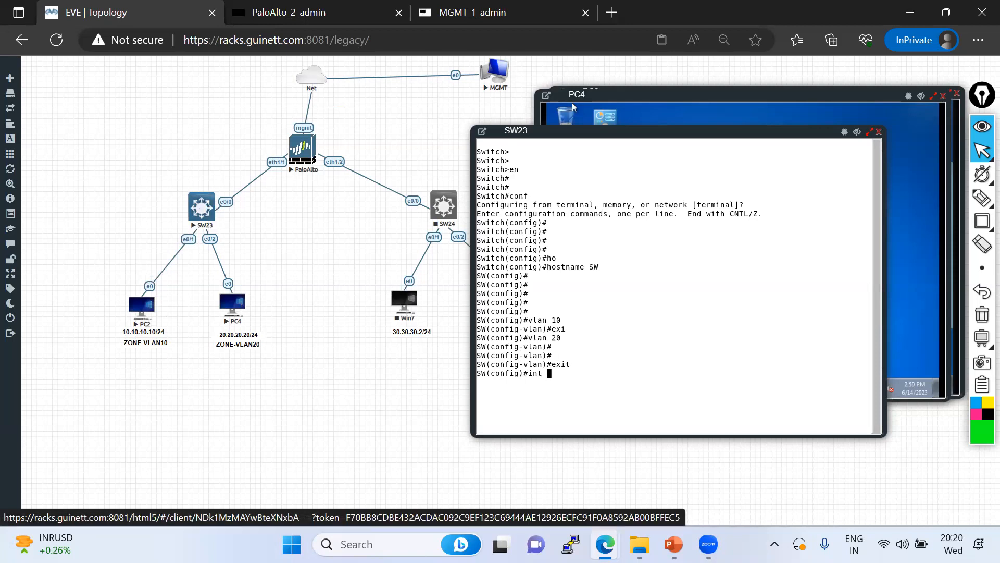
text( eth0/1)
Enter interface eth0/1 and set it to switchport mode access
key(Return)
text(swo)
key(Tab)
text(i)
key(Tab)
text(mo)
key(Tab)
text(acc)
key(Tab)
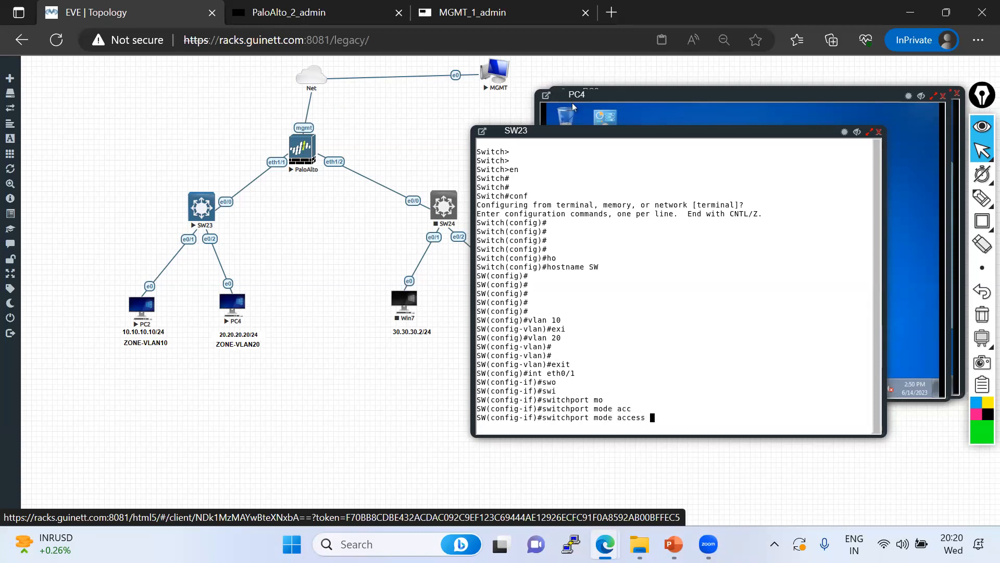
key(Return)
Assign eth0/1 to access VLAN 10
text(swi)
key(Tab)
text(acc)
key(Tab)
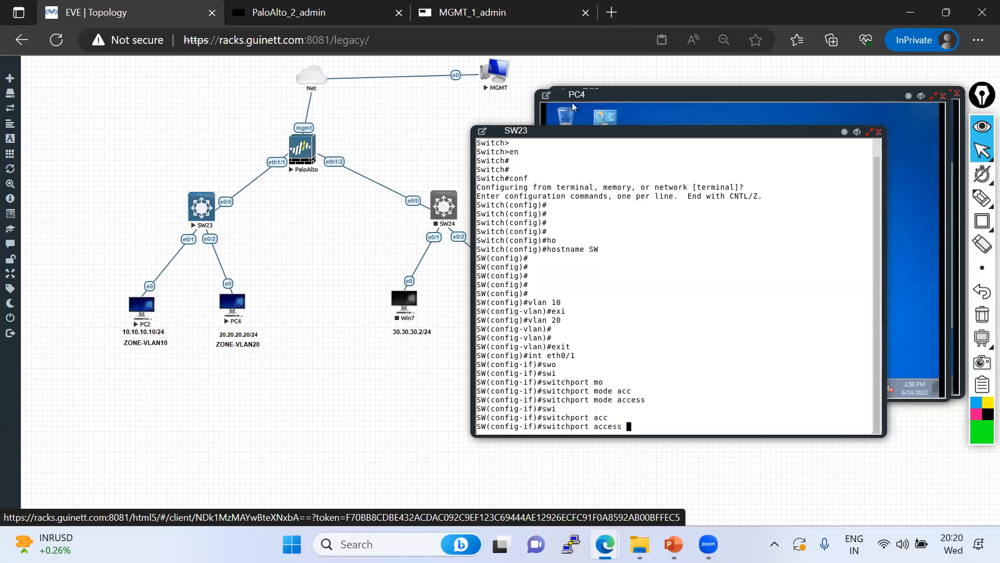
text(vl)
key(Tab)
text(10)
key(Return)
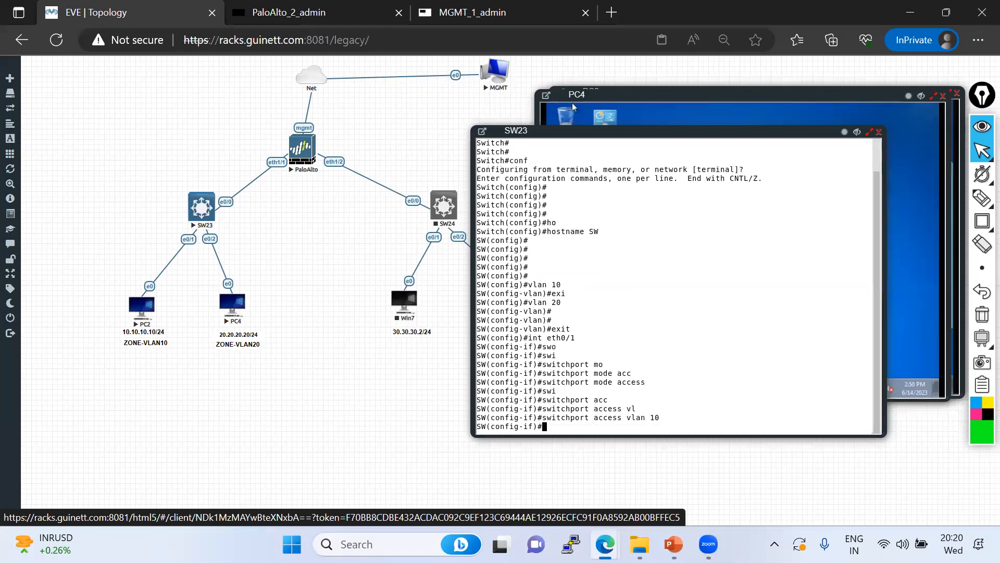
key(Return)
key(Return)
key(Return)
key(Return)
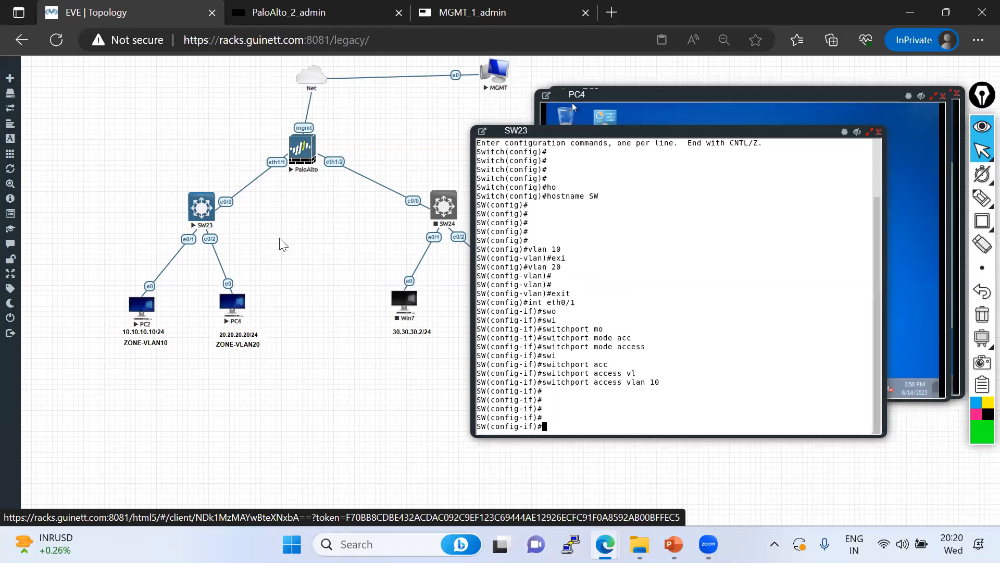
Make eth0/2 an access port in VLAN 20, then exit to global configuration
text(int eth0/2)
key(Return)
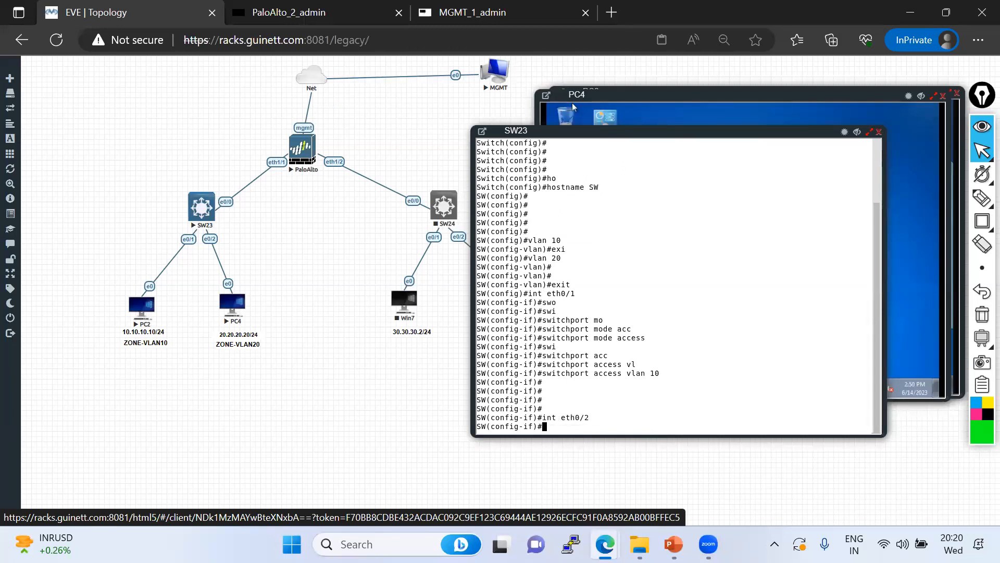
key(Up)
key(Up)
key(Up)
key(Up)
key(Up)
key(Up)
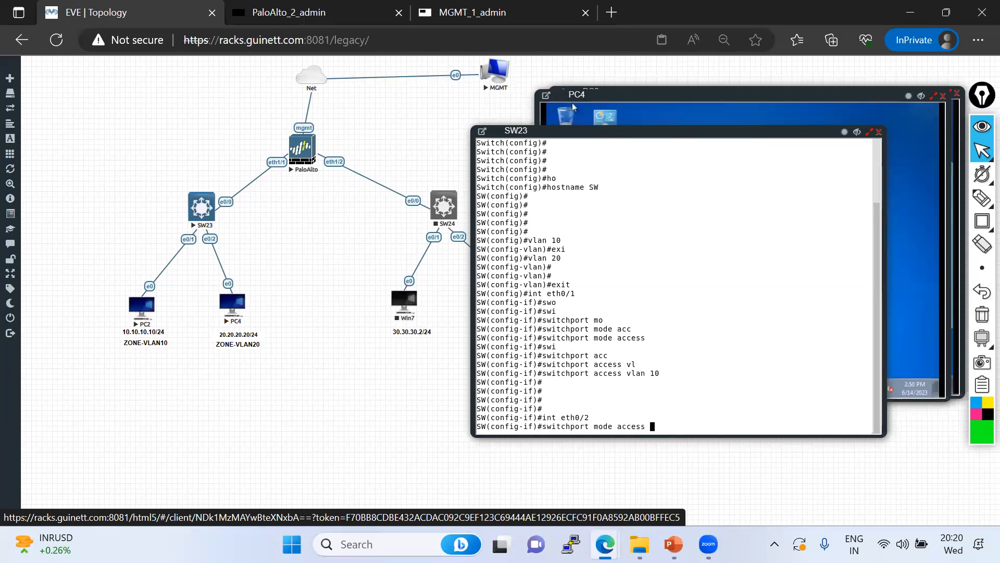
key(Return)
key(Up)
key(Up)
key(Up)
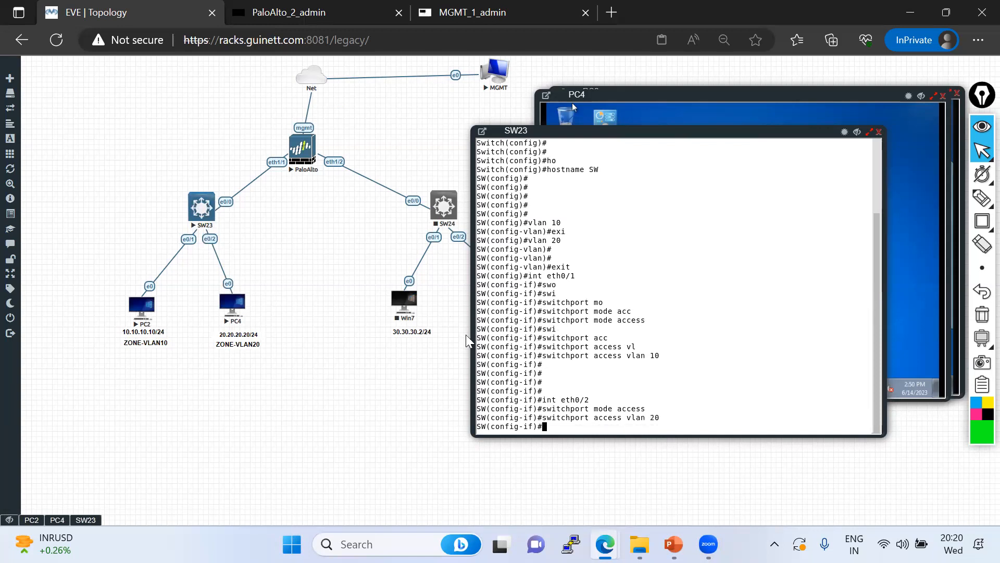
text(exi)
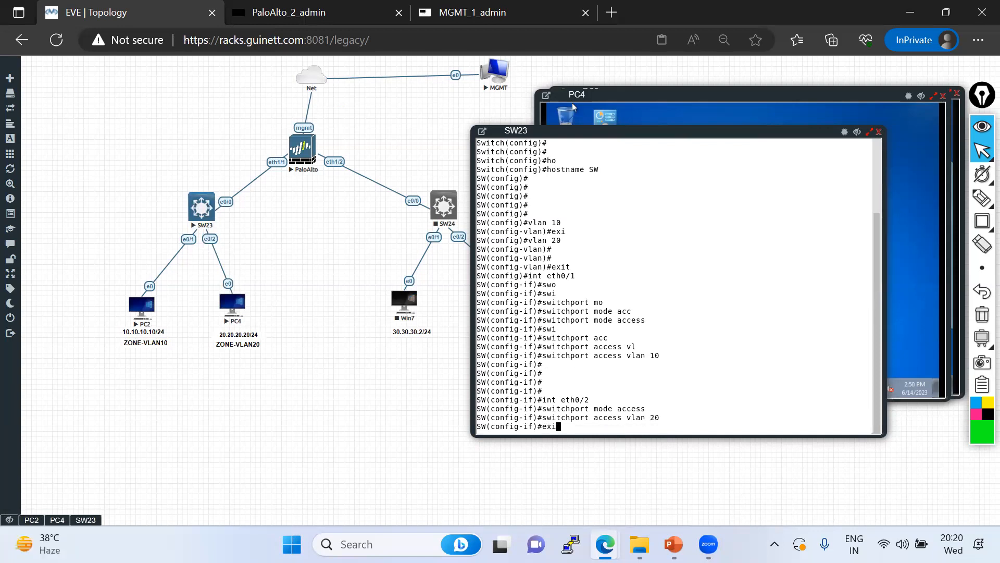
key(Return)
key(Return)
key(Return)
key(Return)
key(Return)
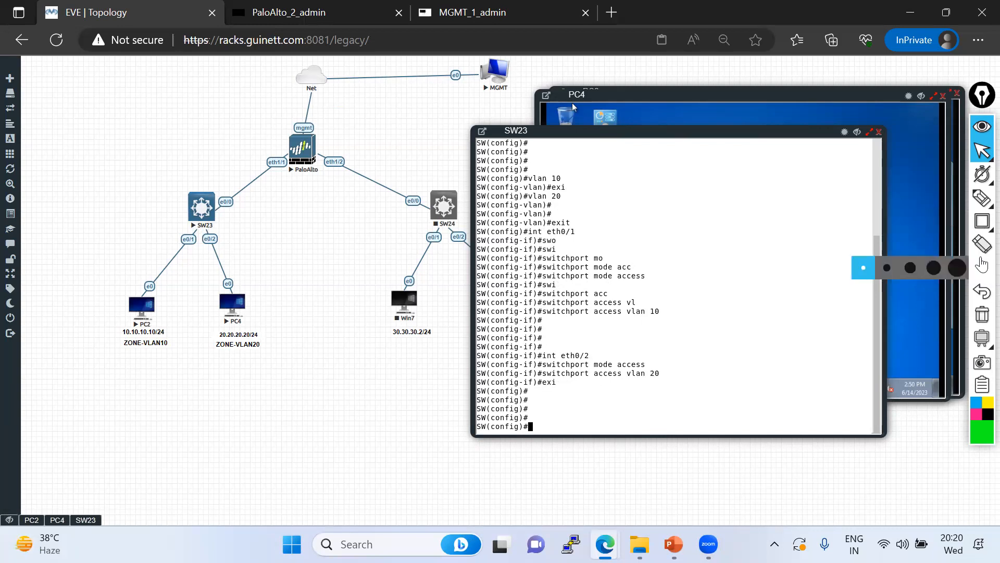
click(982, 197)
drag(542, 308, 624, 308)
drag(553, 315, 623, 316)
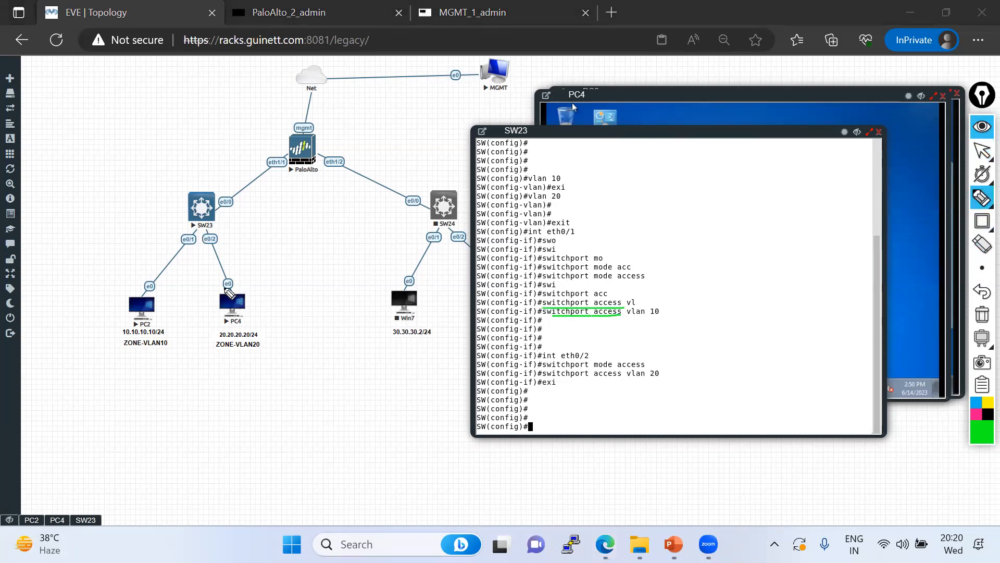
drag(196, 239, 133, 298)
drag(218, 237, 251, 303)
drag(216, 213, 235, 200)
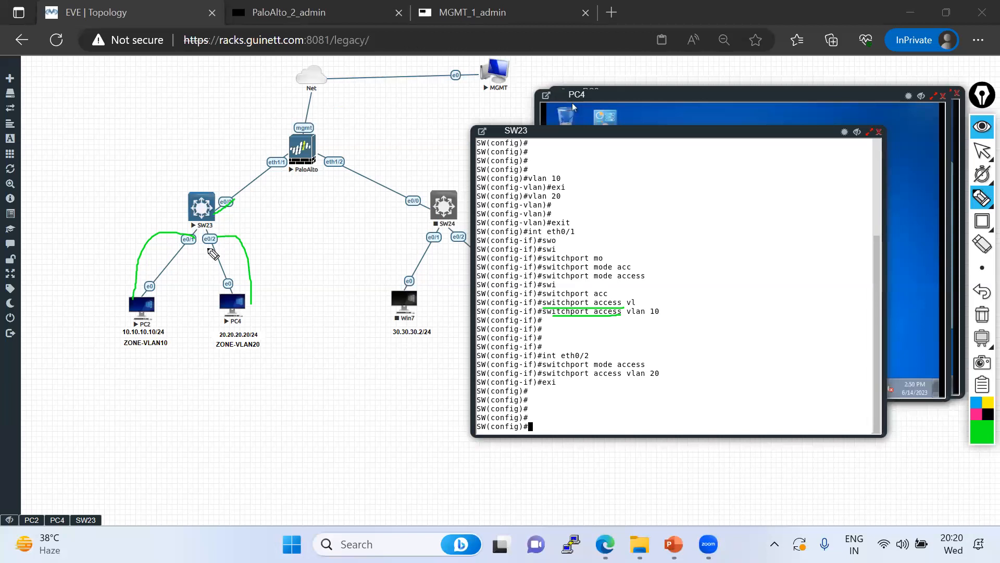
mouse_move(230, 200)
mouse_down()
mouse_move(294, 155)
mouse_move(276, 158)
mouse_up()
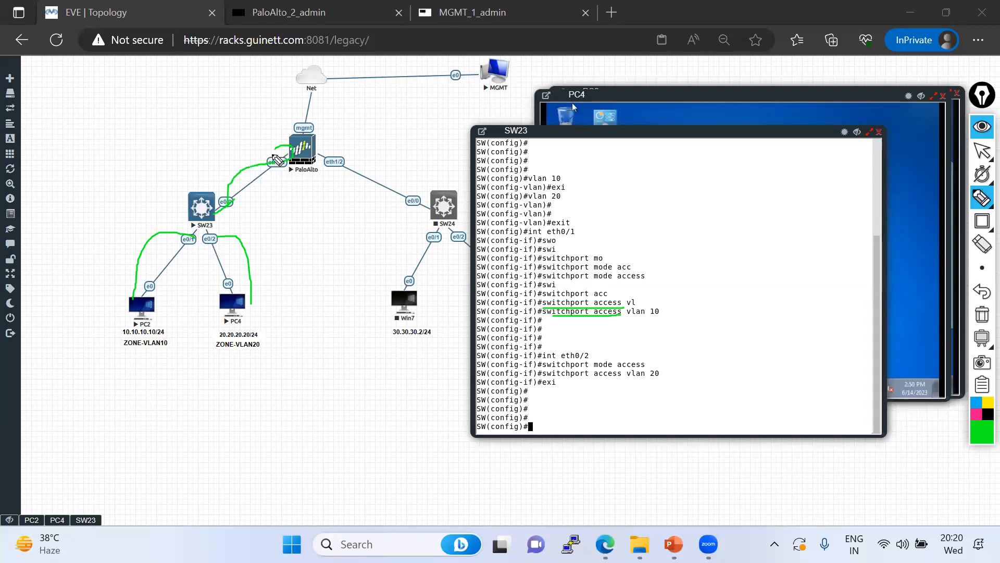
mouse_move(234, 200)
mouse_down()
mouse_move(255, 227)
mouse_move(277, 226)
mouse_up()
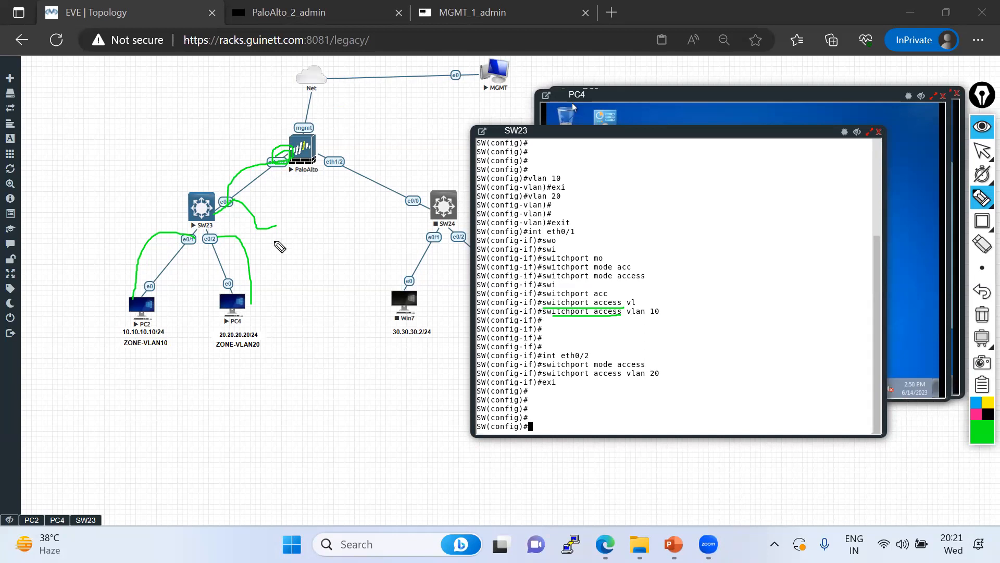
click(982, 315)
click(982, 151)
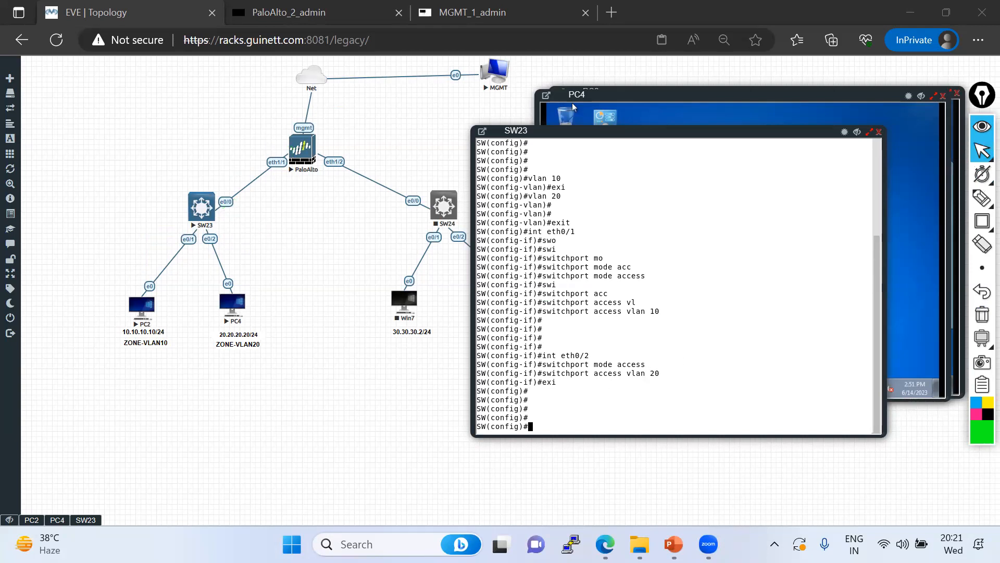
Enter configuration for eth0/0 and try switchport mode trunk, which is rejected
text(conf t)
key(Return)
text(int eth0/0)
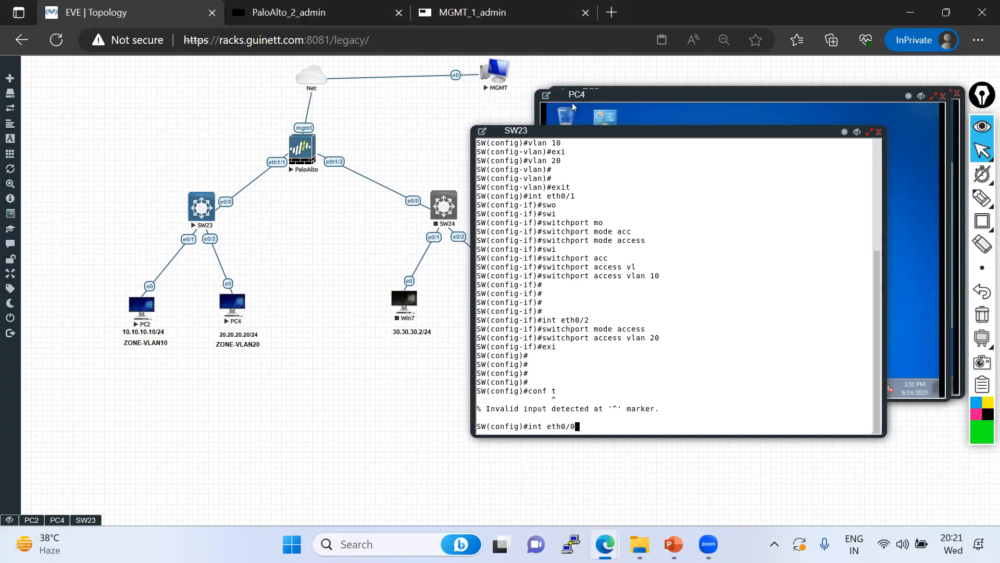
key(Return)
text(swi)
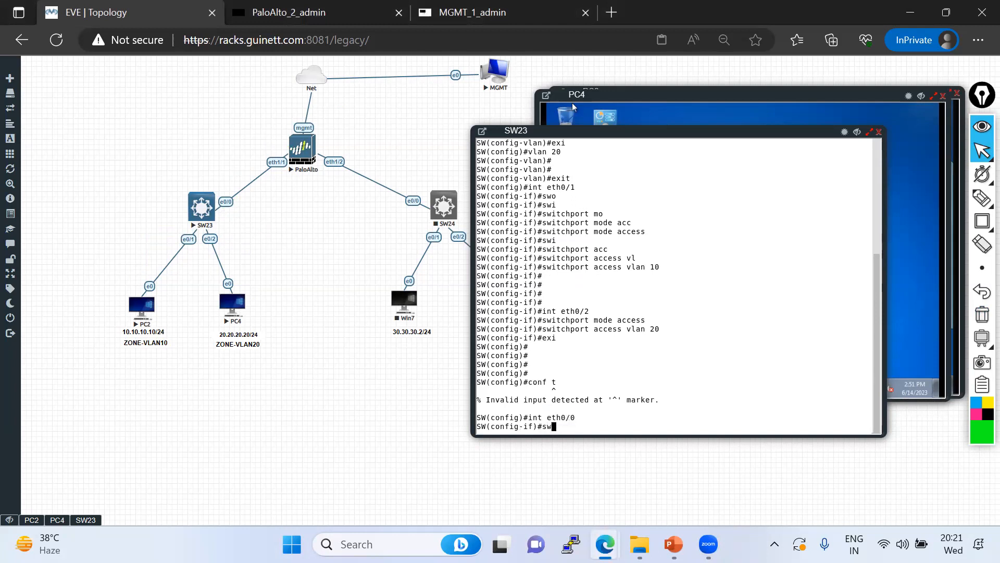
key(Tab)
text(mode tr)
key(Tab)
key(Return)
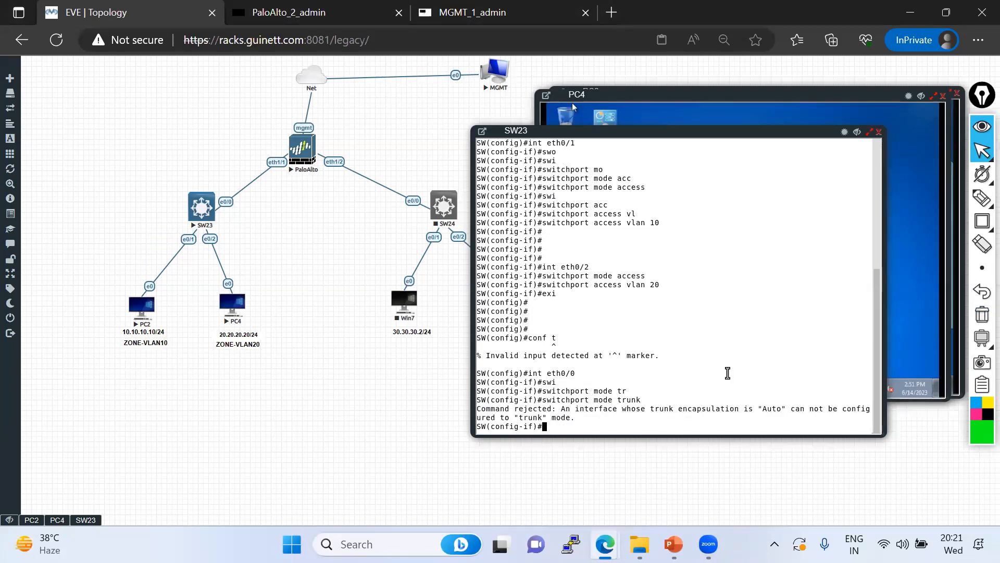
Set eth0/0's trunk encapsulation to dot1q
drag(665, 408, 740, 408)
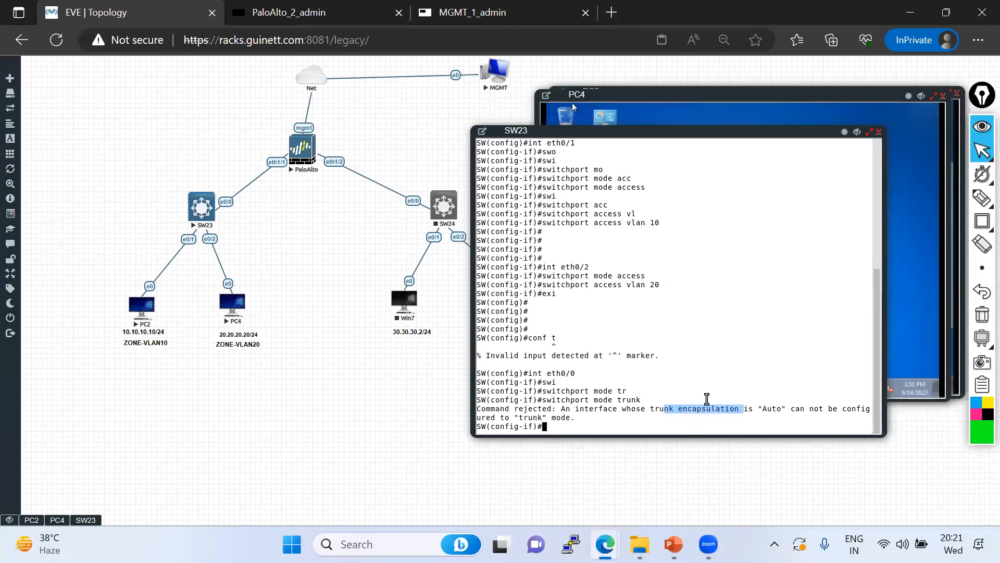
key(Up)
key(BackSpace)
key(BackSpace)
key(BackSpace)
key(BackSpace)
key(BackSpace)
key(BackSpace)
key(BackSpace)
key(BackSpace)
key(BackSpace)
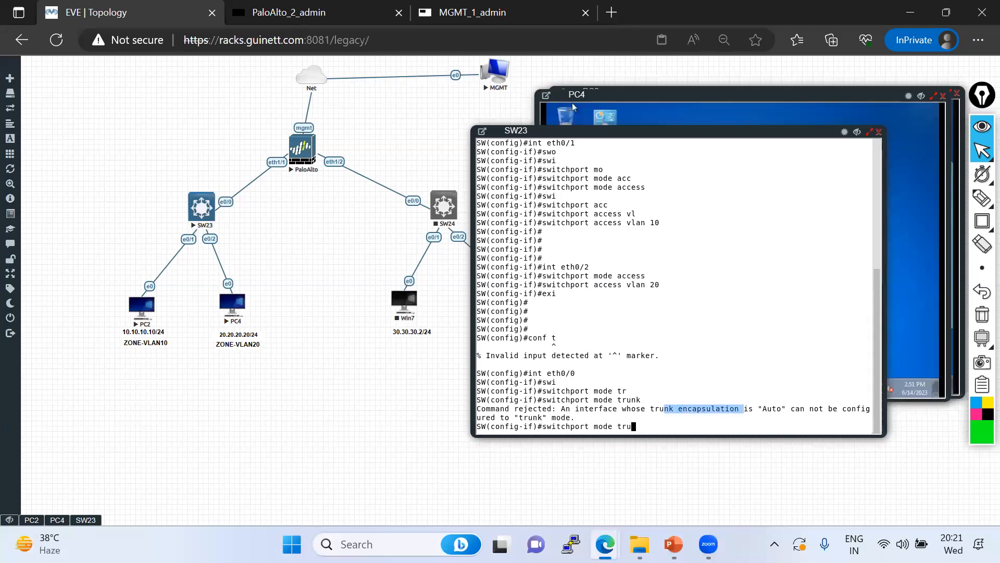
text(tr)
key(Tab)
text(en)
key(Tab)
text(do)
key(Tab)
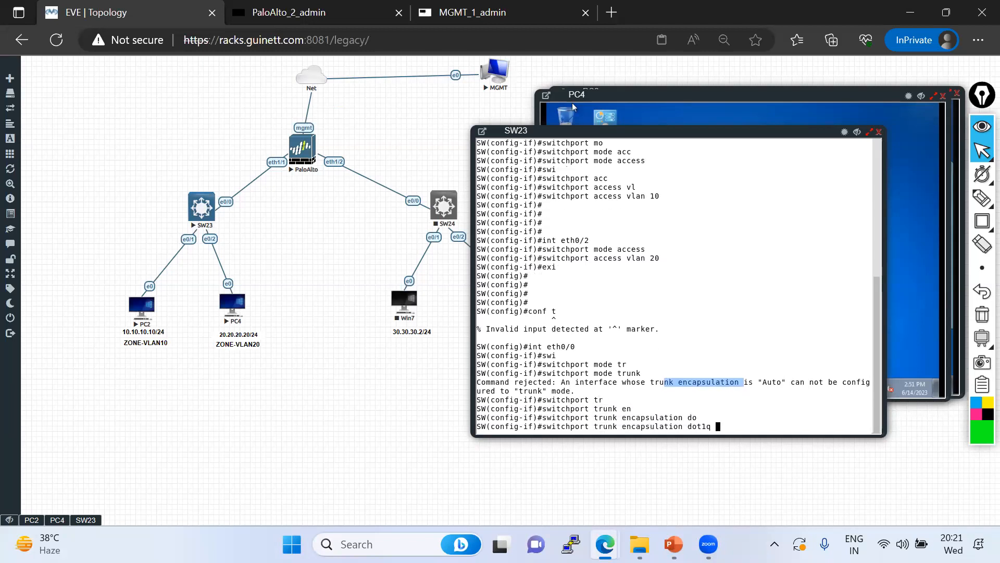
key(Return)
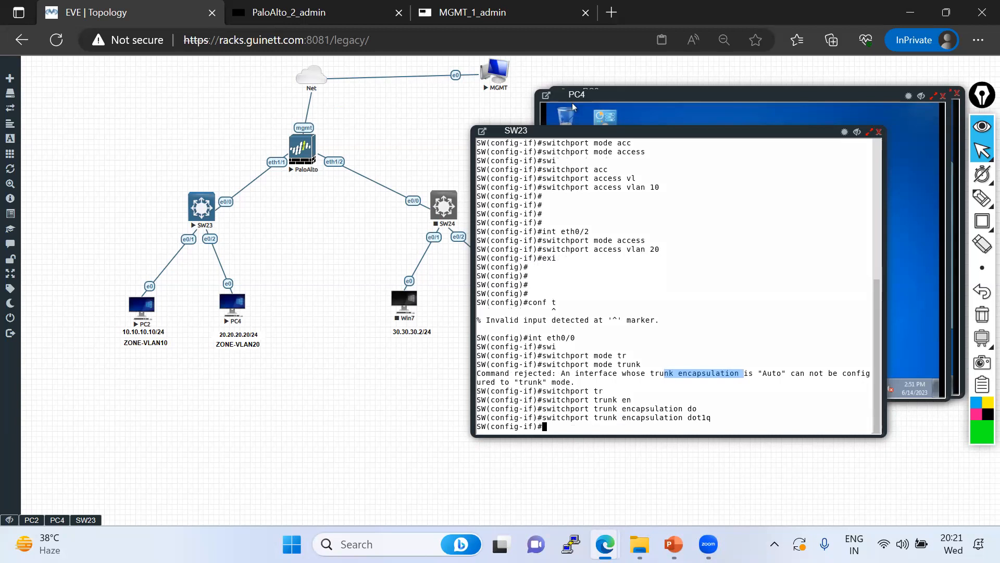
Make eth0/0 a trunk port with switchport mode trunk
text(swi)
key(Tab)
text(mo)
key(Tab)
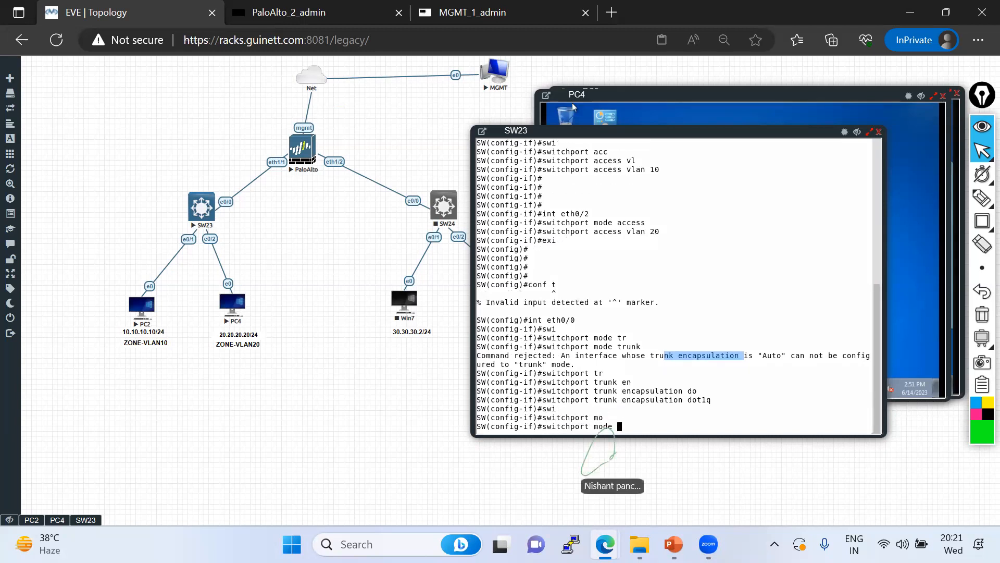
text(tr)
key(Tab)
key(Return)
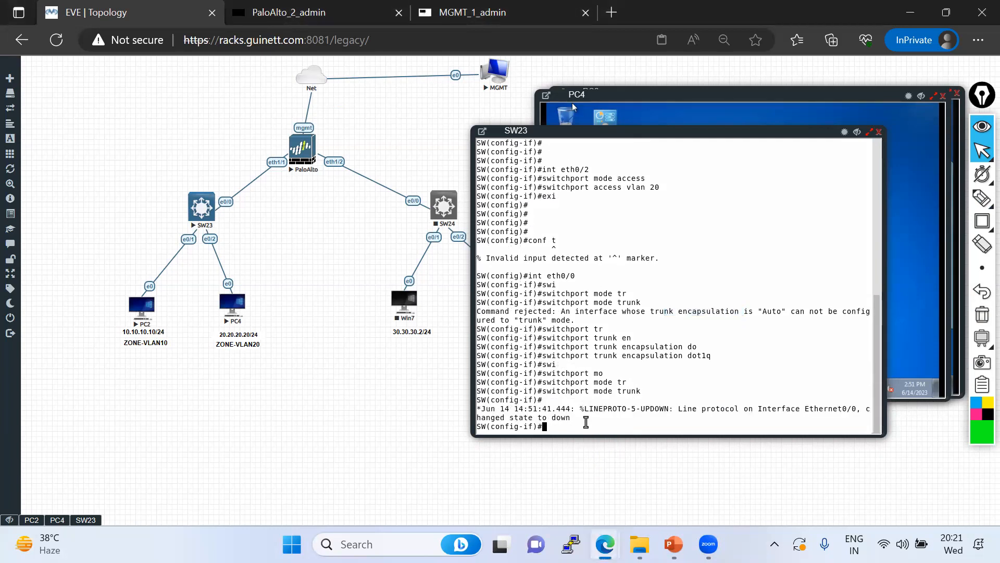
Allow only VLANs 10,20 on the eth0/0 trunk and return to privileged mode
text(swi)
key(Tab)
text(t)
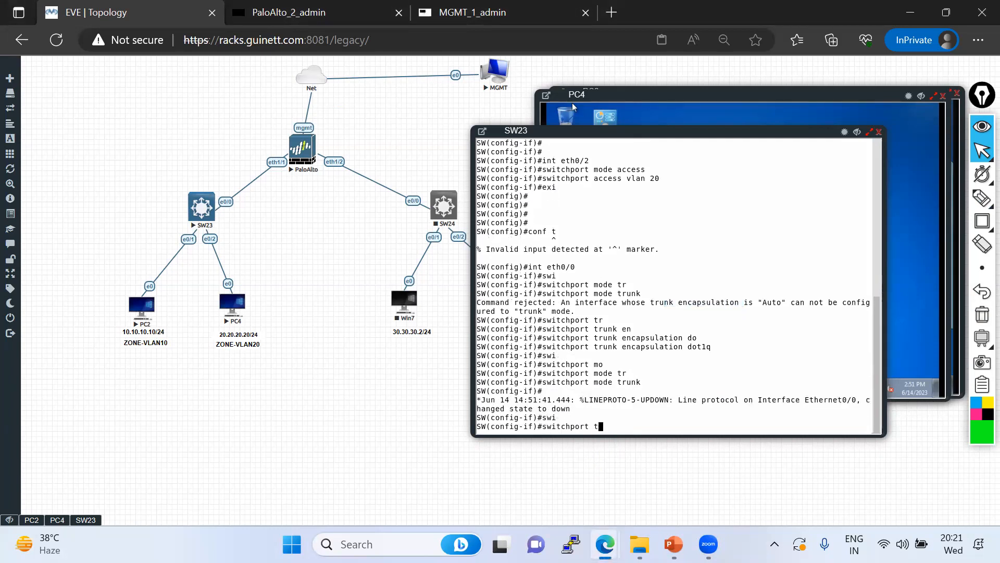
text(r)
key(Tab)
text(all)
key(Tab)
text(vl)
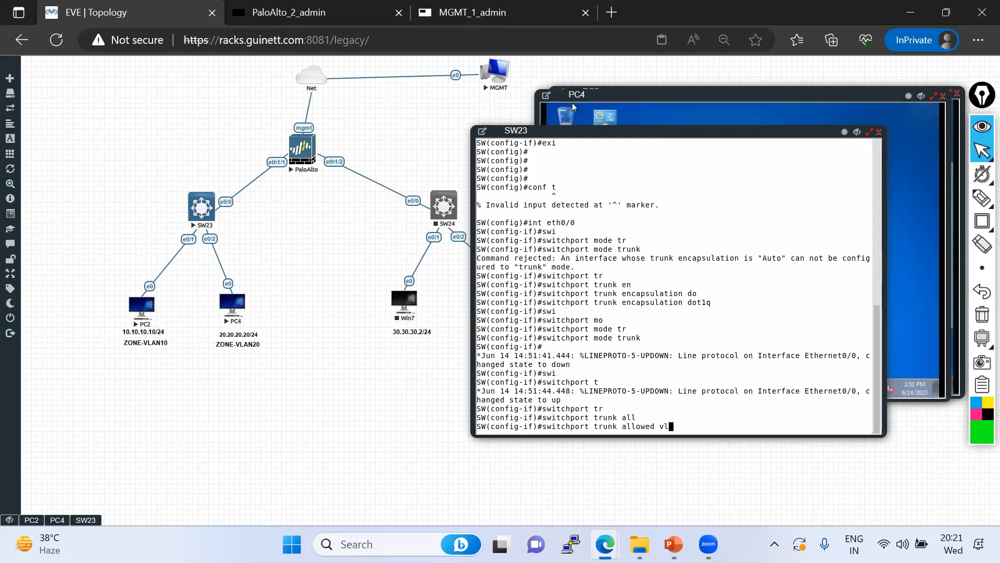
key(Tab)
text(10, 20)
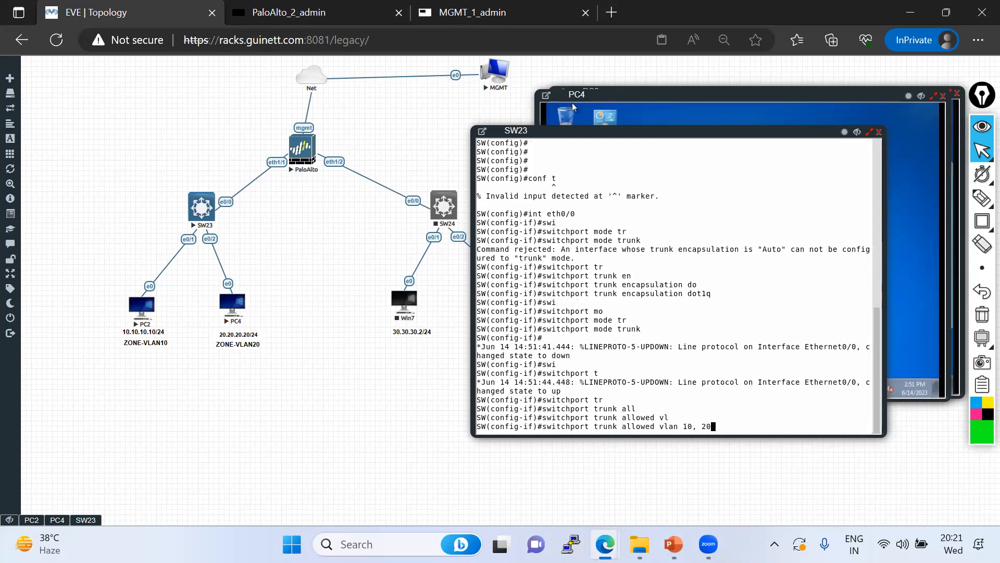
key(Return)
key(Up)
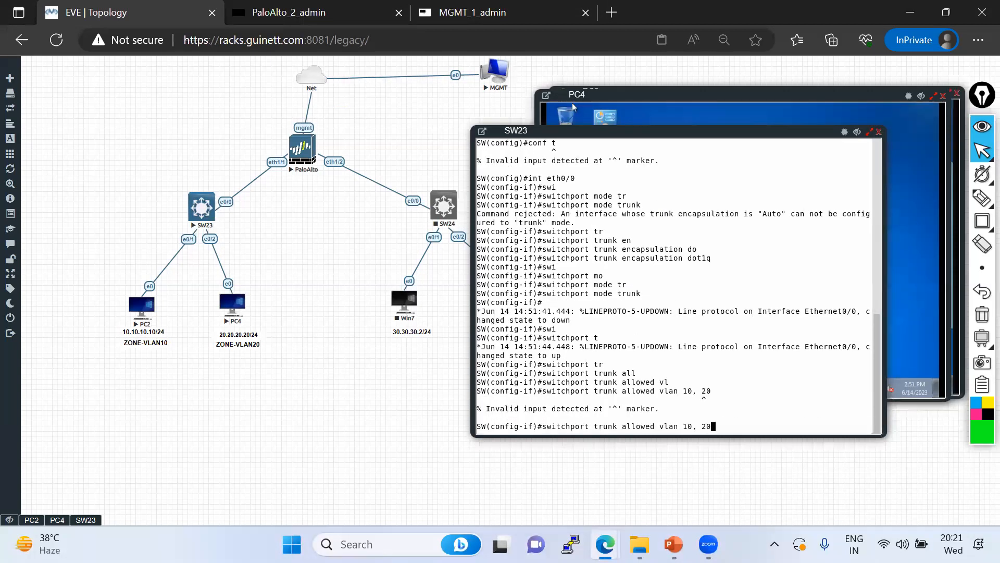
key(BackSpace)
key(Return)
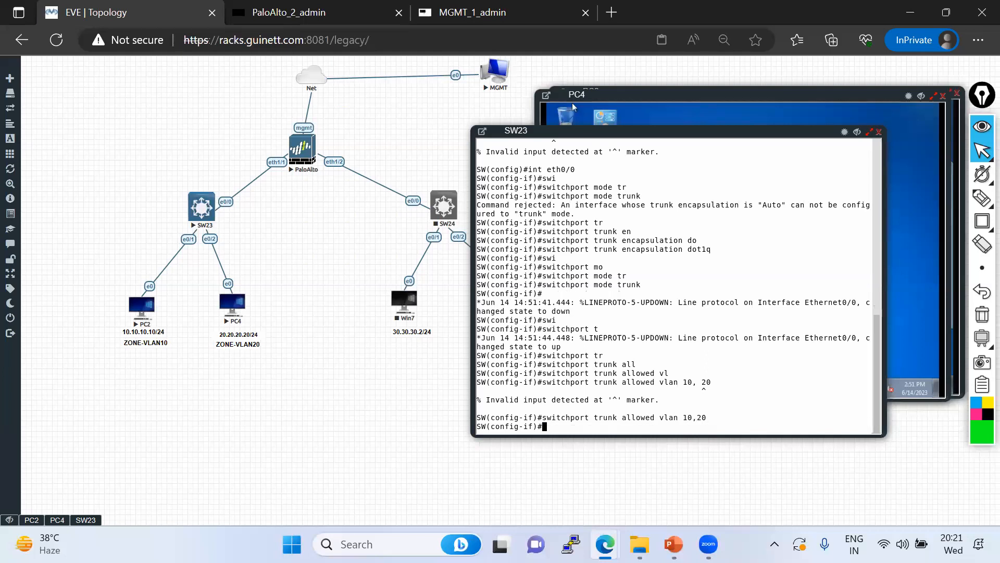
key(ctrl+z)
key(Return)
key(Return)
key(Return)
Show the interface brief summary and eth0/0's running config to check the trunk
text(sh ip int bri)
key(Tab)
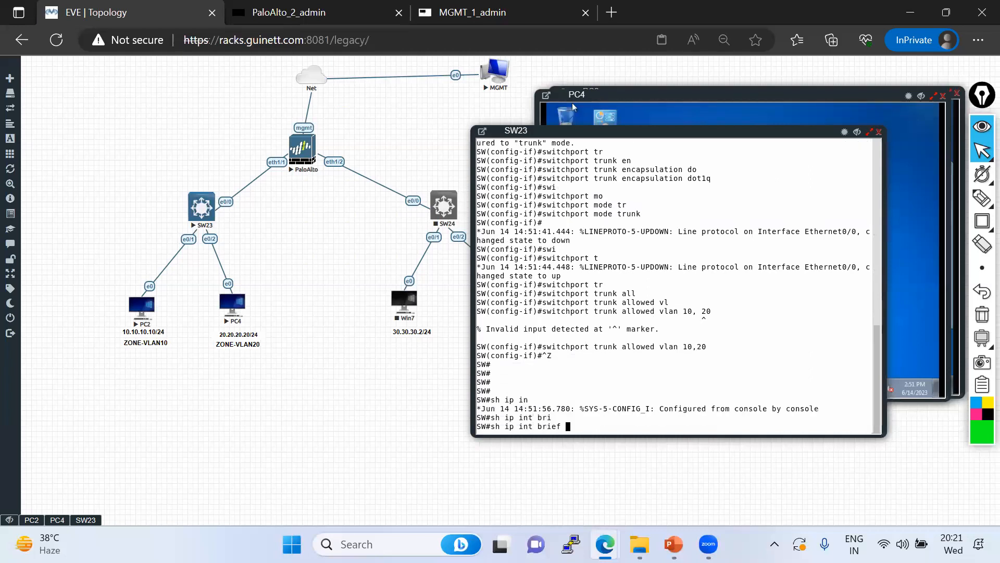
key(Return)
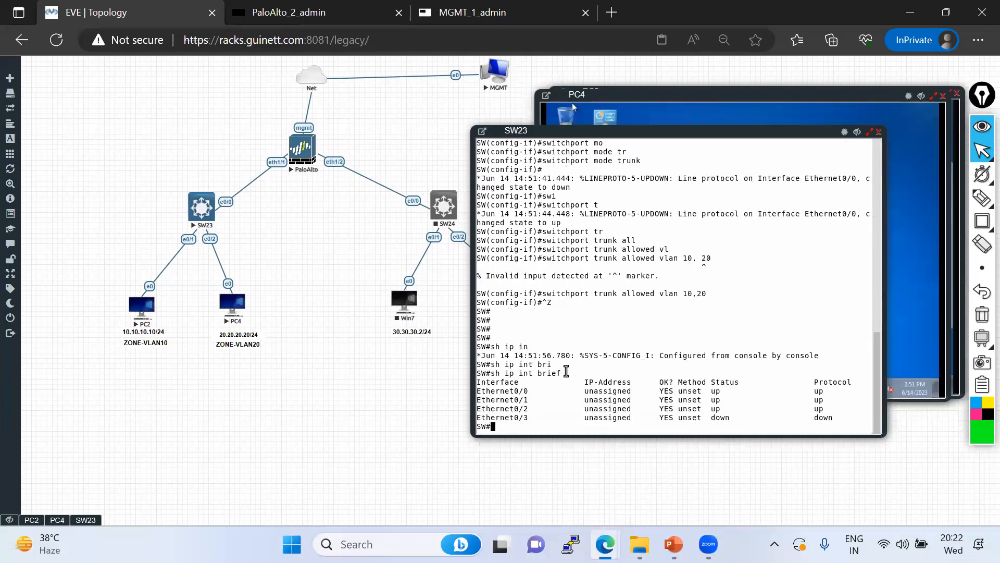
text(sh run int th0/0)
key(Return)
text(e)
key(BackSpace)
key(BackSpace)
text(e)
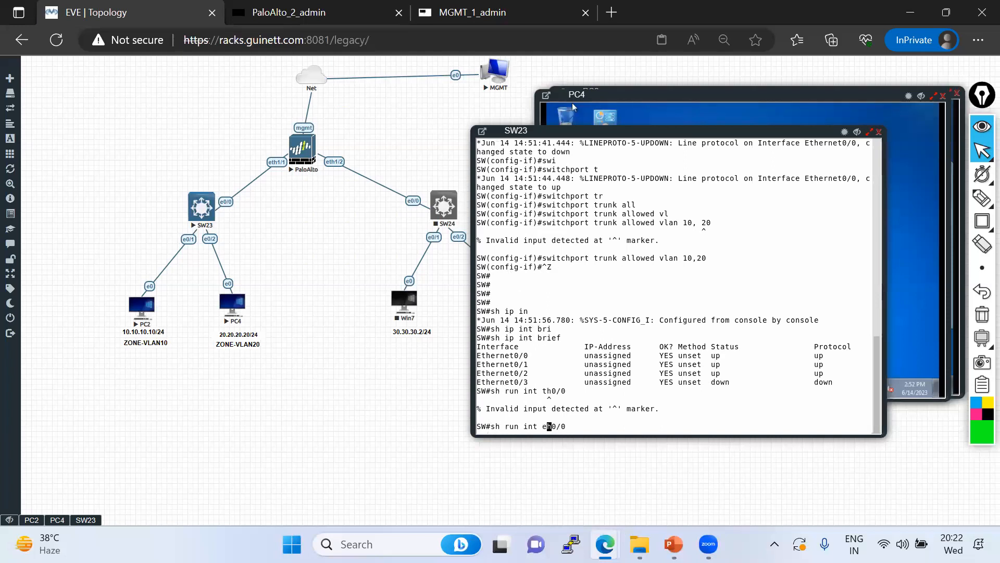
text(t)
key(Return)
drag(479, 373, 648, 382)
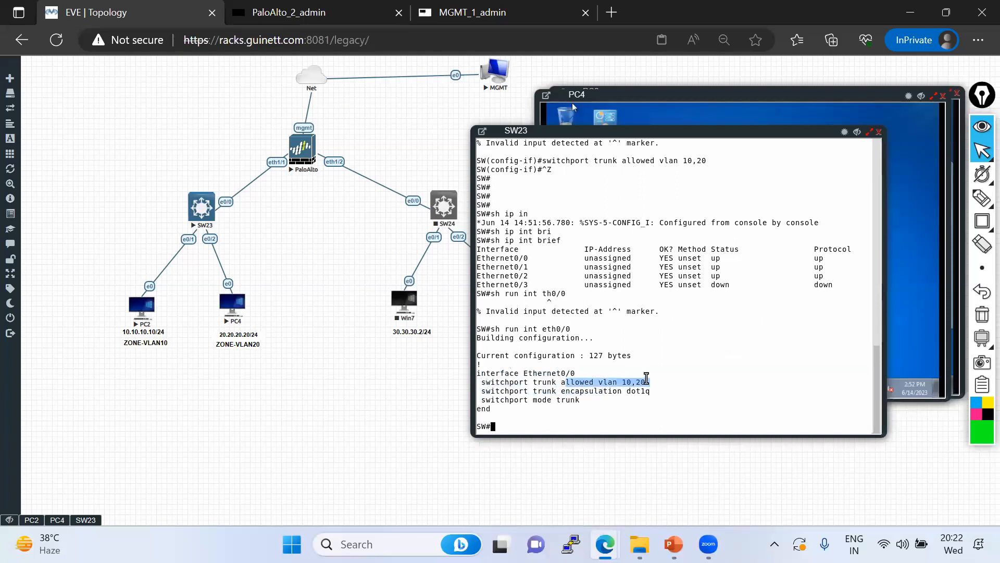
Review the eth0/1 and eth0/2 running configs, then save with wr
key(Up)
key(Return)
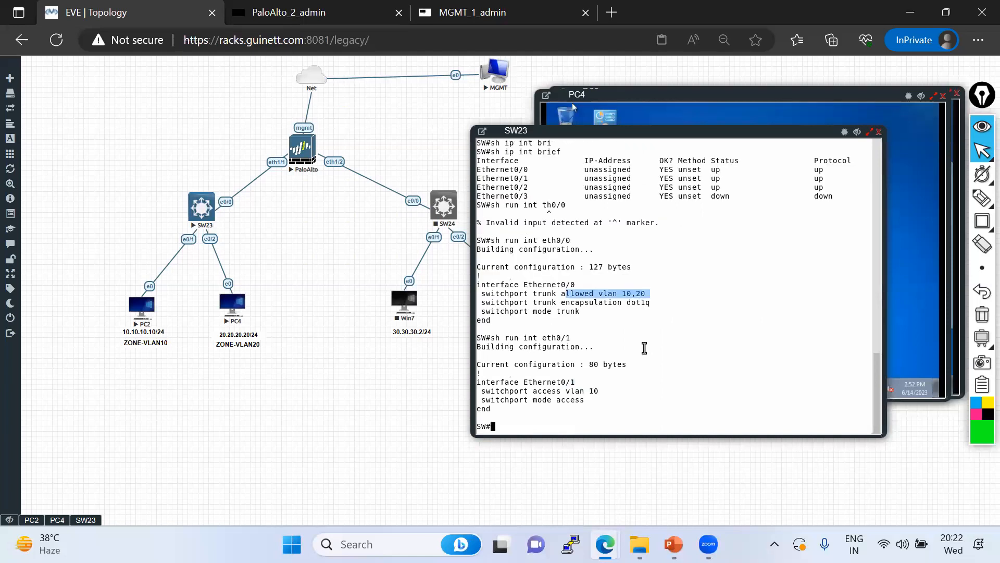
drag(594, 400, 493, 385)
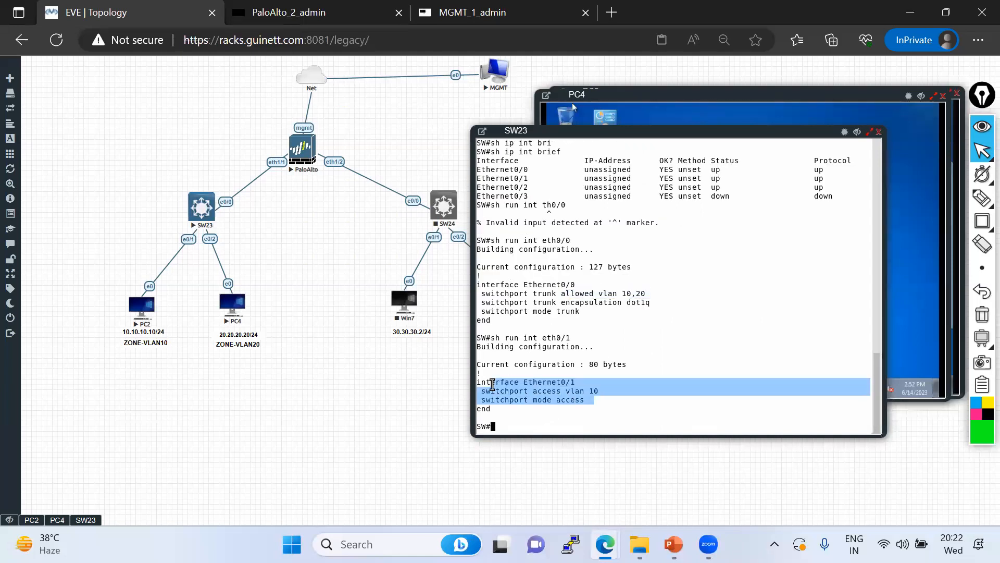
key(Up)
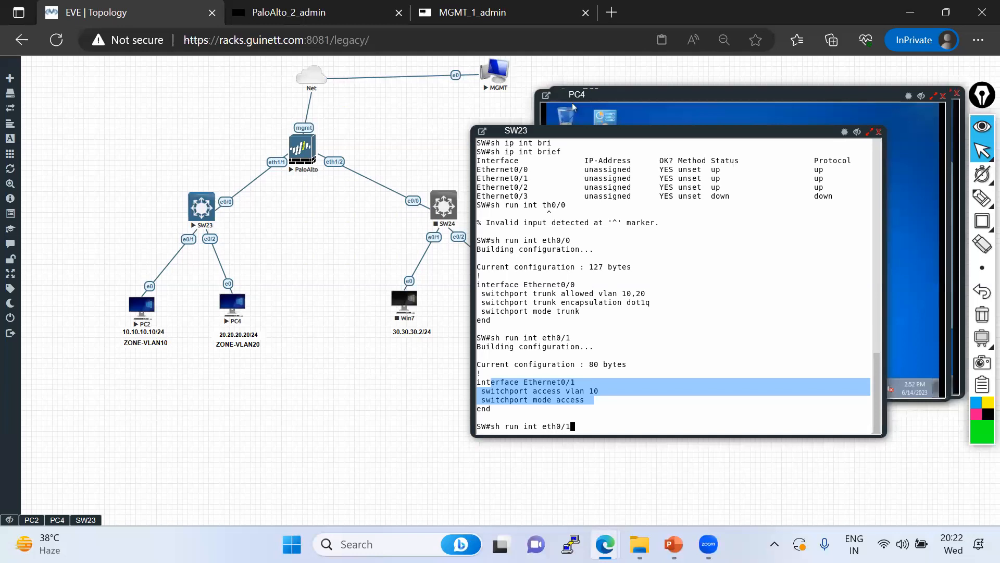
key(Return)
drag(604, 391, 481, 388)
drag(612, 302, 510, 298)
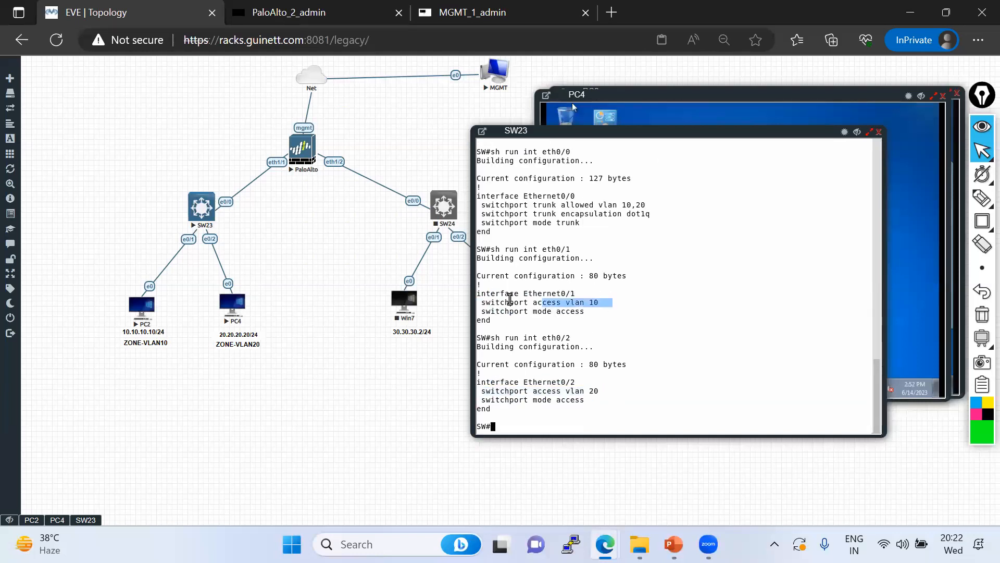
drag(679, 214, 478, 186)
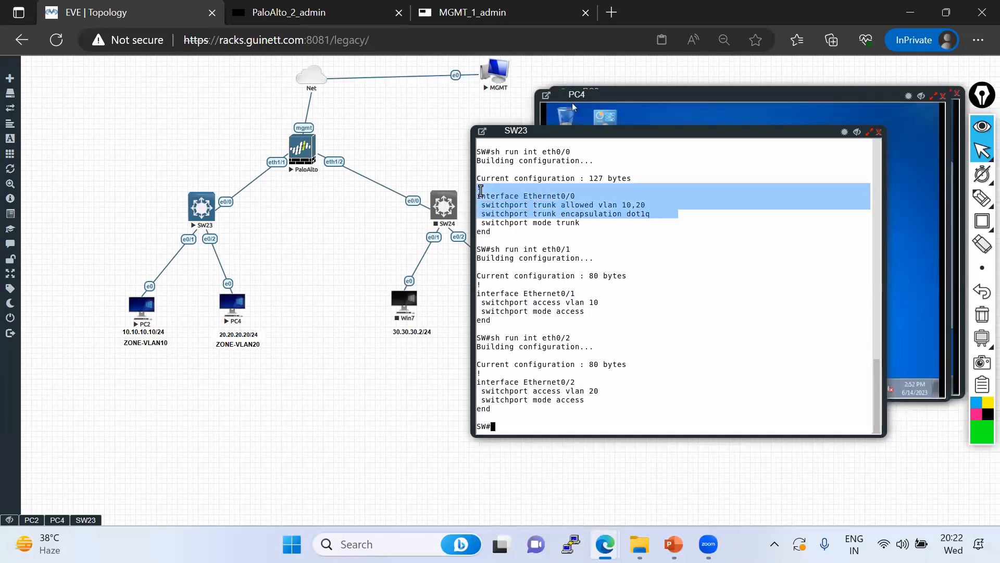
text(wr)
key(Return)
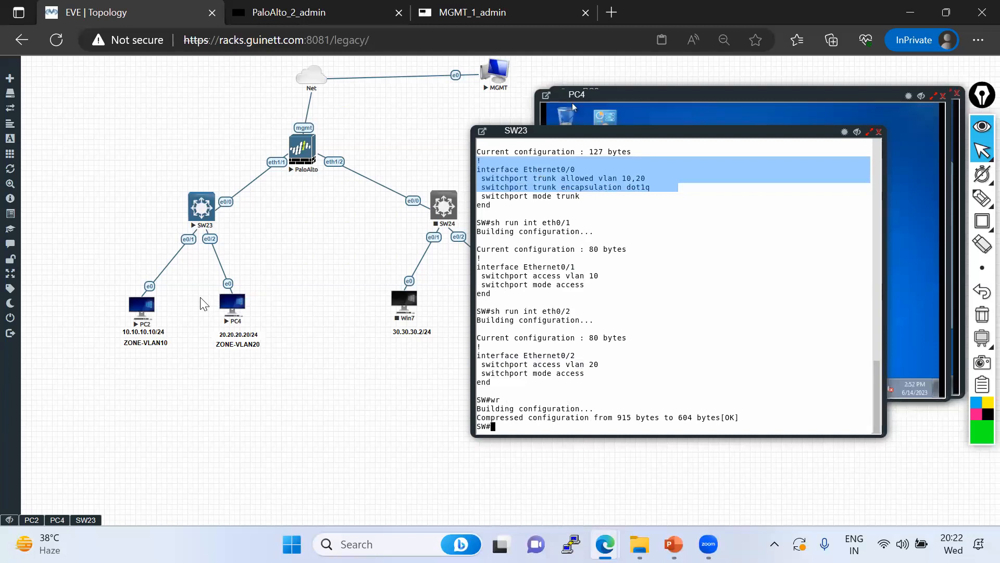
Highlight the PC2→SW23→PC4 path in green and circle SW23
mouse_move(981, 200)
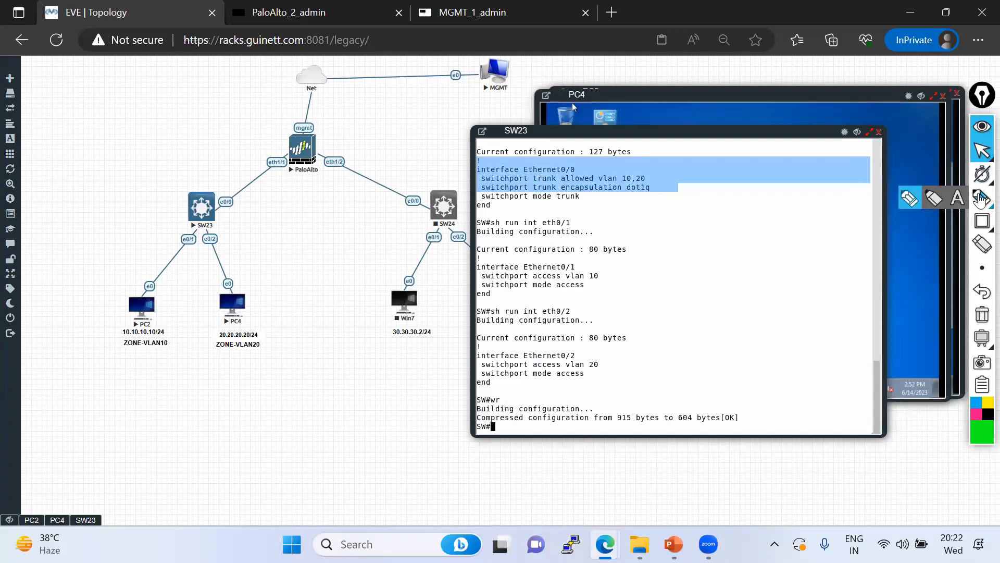
click(909, 198)
drag(141, 331, 226, 280)
mouse_move(238, 316)
mouse_down()
mouse_move(207, 221)
mouse_move(190, 219)
mouse_move(208, 225)
mouse_up()
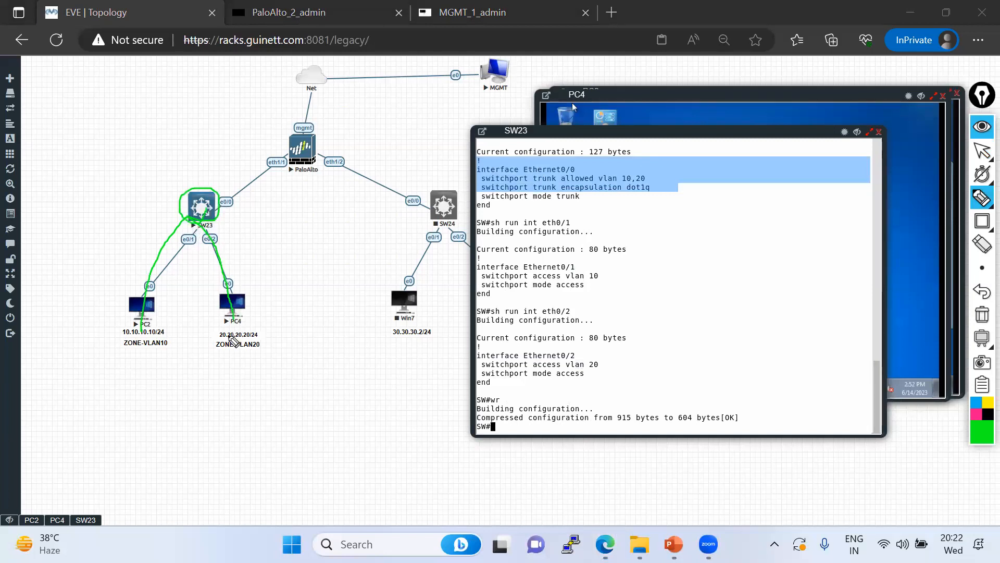
Move the SW23 console window slightly to the right
click(982, 151)
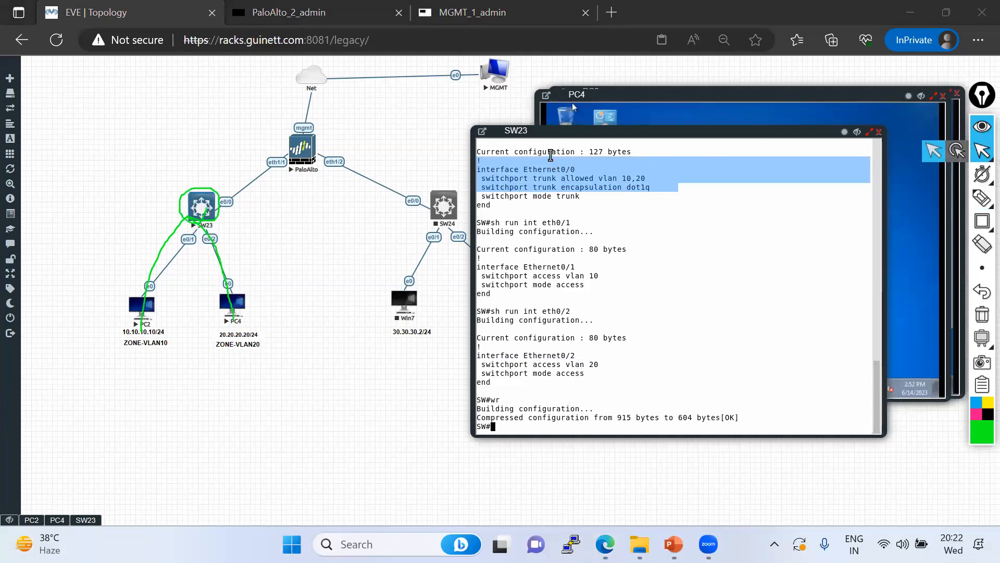
drag(540, 136, 583, 133)
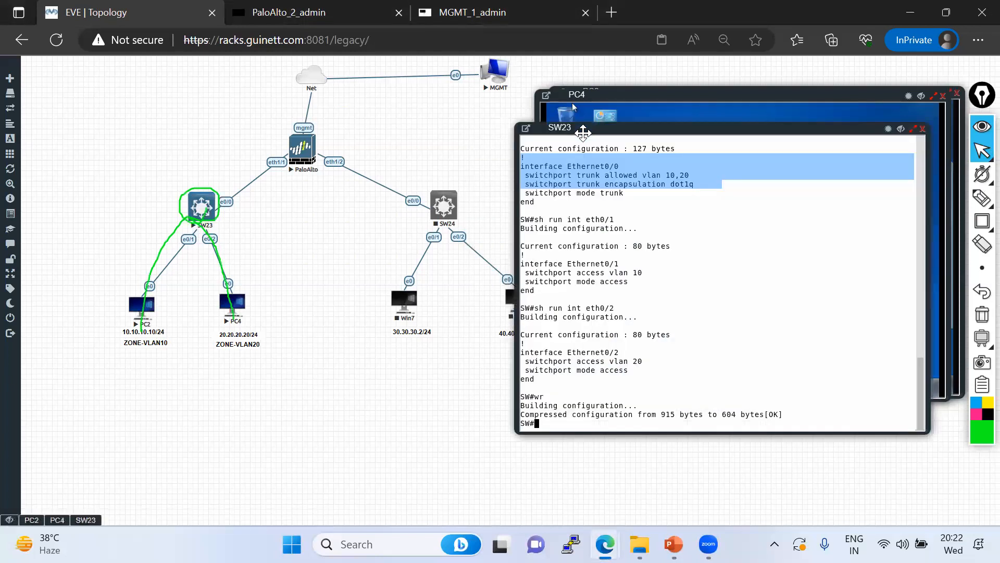
click(982, 152)
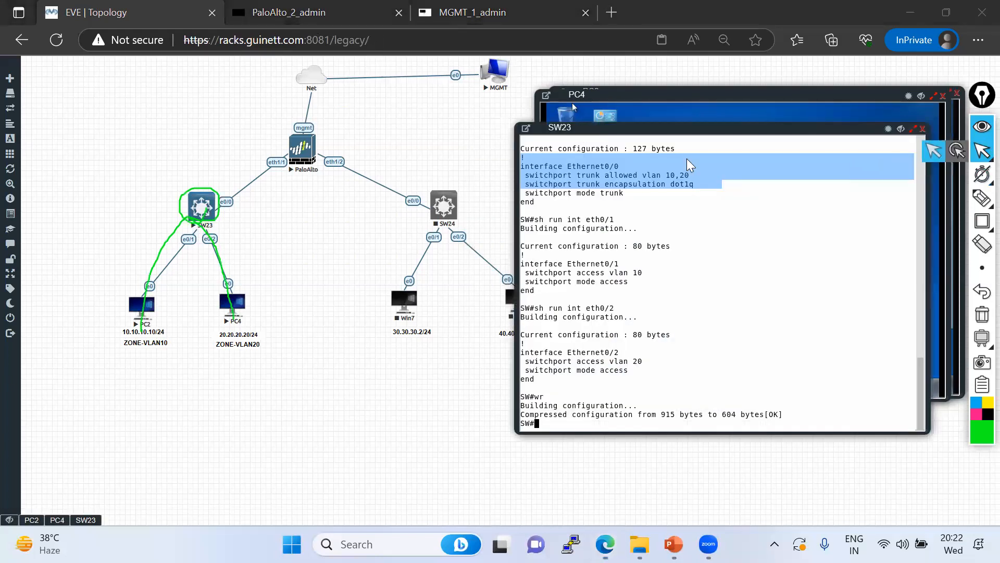
click(289, 13)
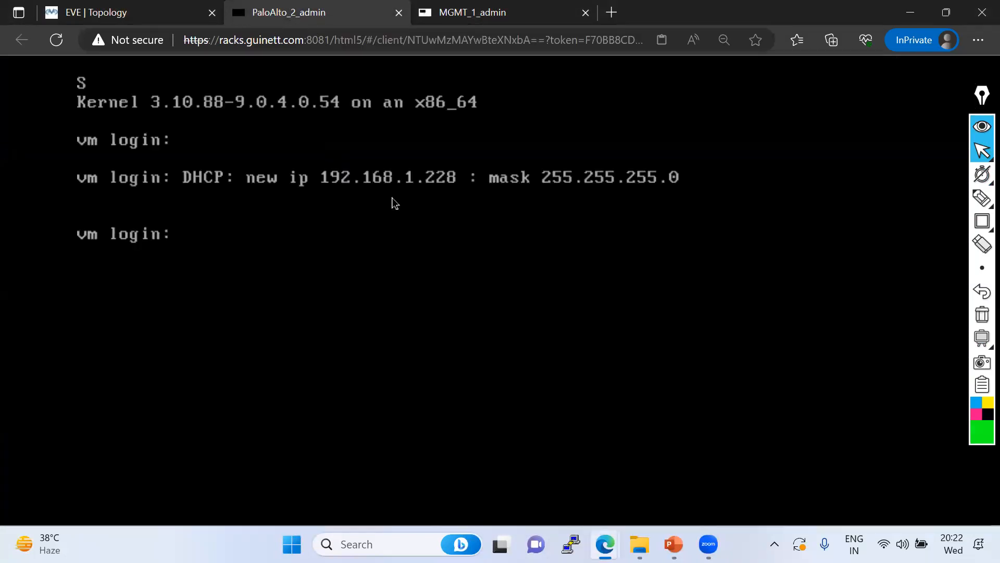
click(461, 14)
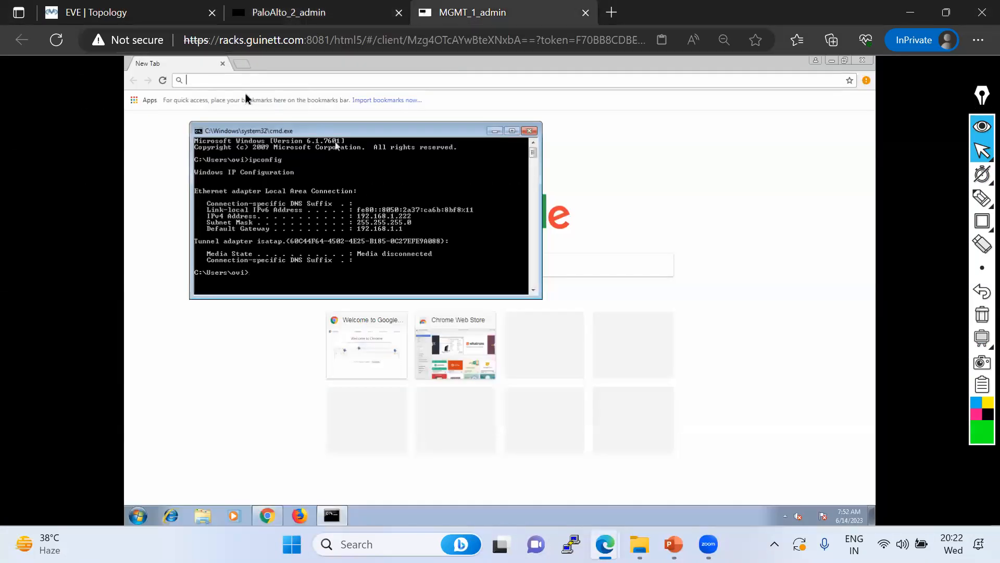
click(222, 80)
text(https://192.168.1.228)
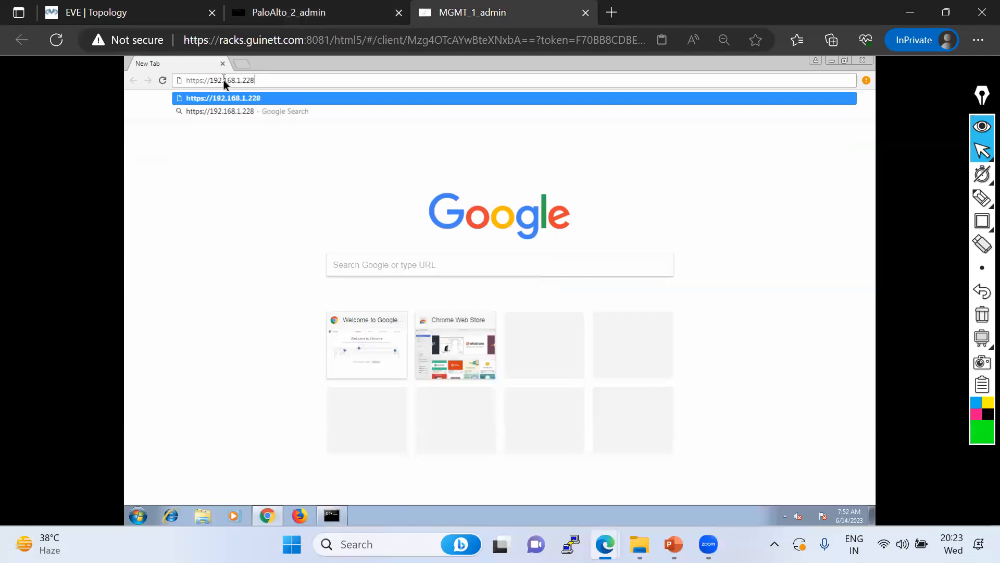
key(Return)
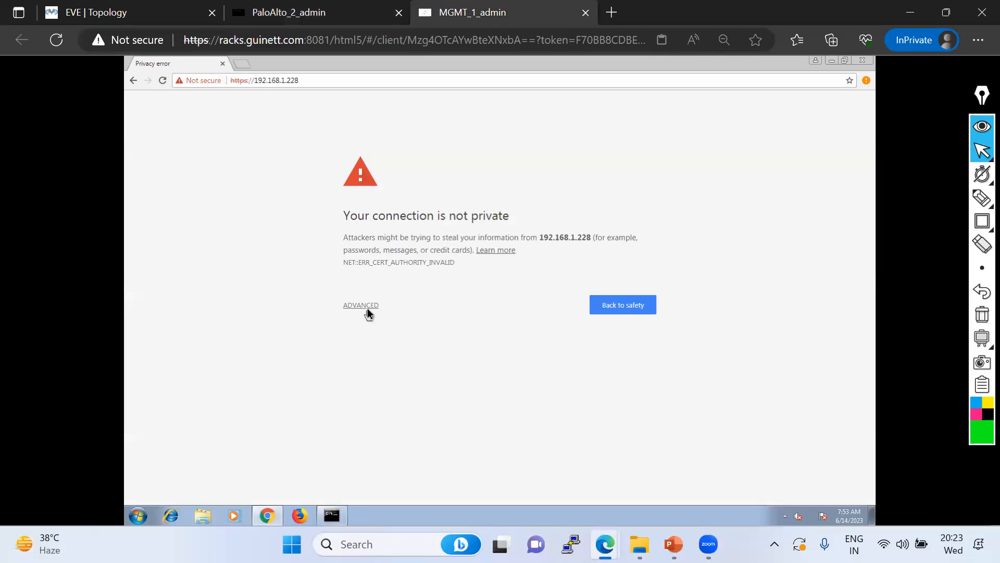
Bypass the certificate warning and log in as admin with the default password
click(367, 307)
click(401, 385)
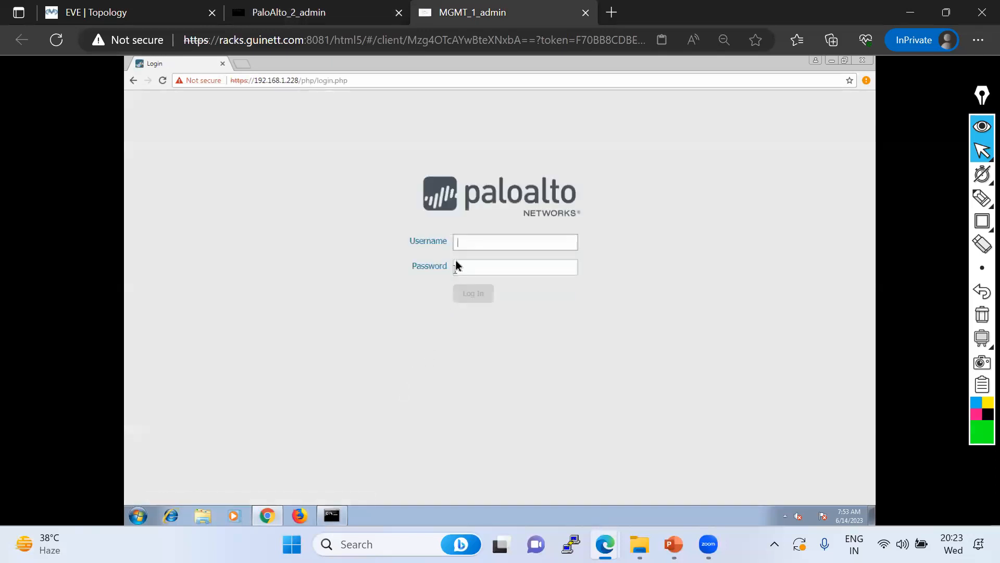
text(admin)
key(Tab)
text(admin)
key(Return)
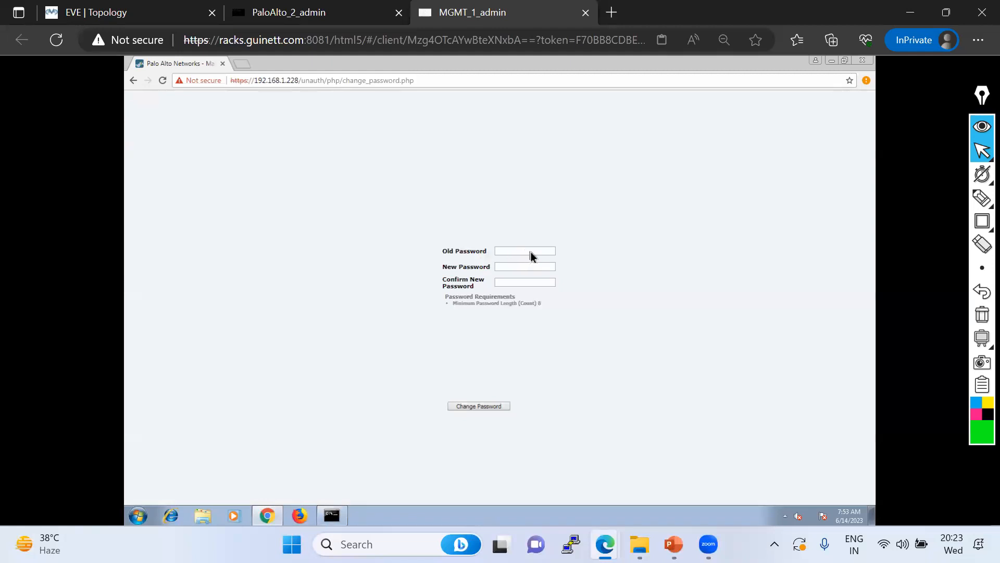
Replace the default administrator password with a new password
click(501, 252)
text(ad)
key(BackSpace)
key(BackSpace)
text(d•••••••••)
click(480, 407)
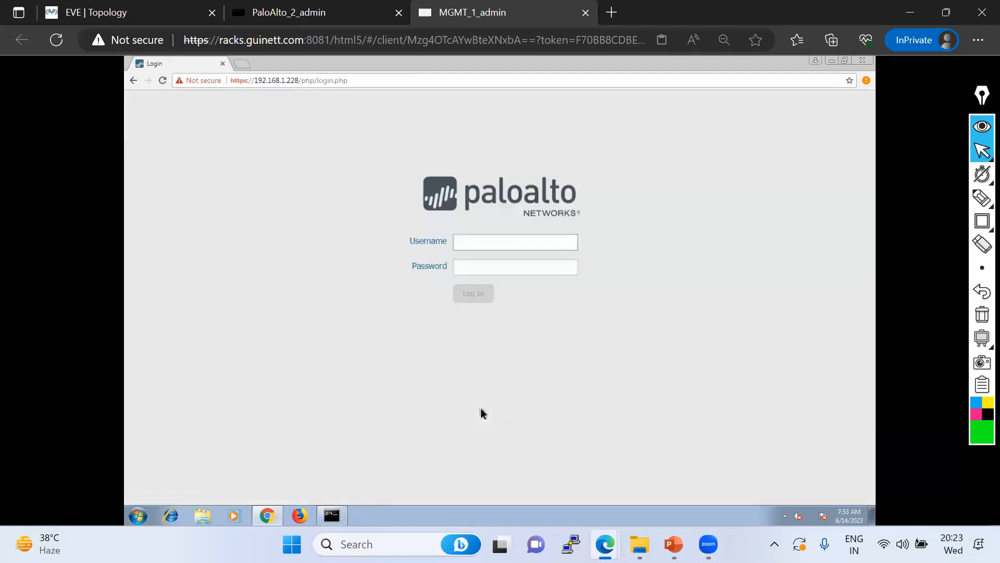
Log in with the new password, dismiss the Welcome dialog, and return to the EVE topology
text(min)
key(Tab)
text(adm)
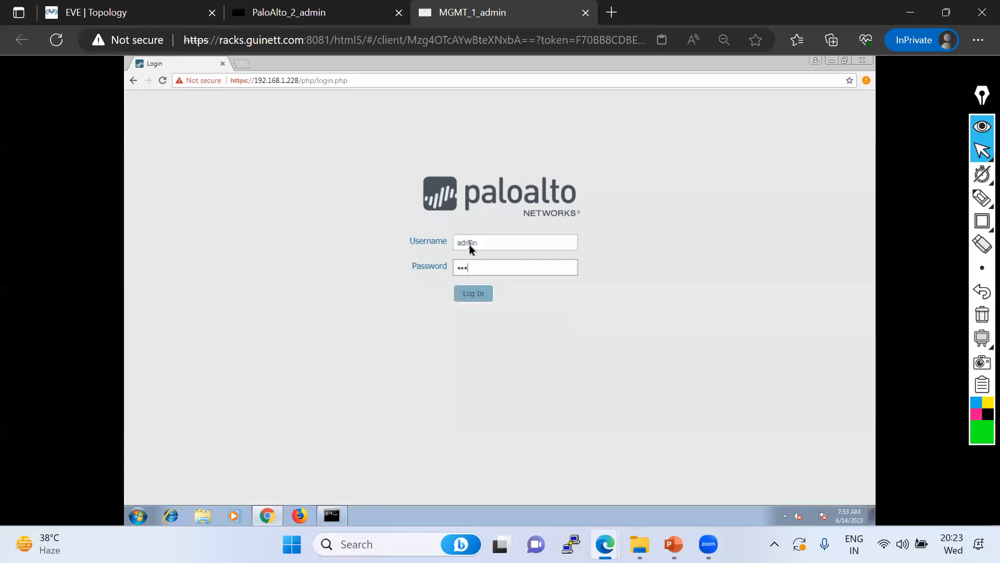
key(Return)
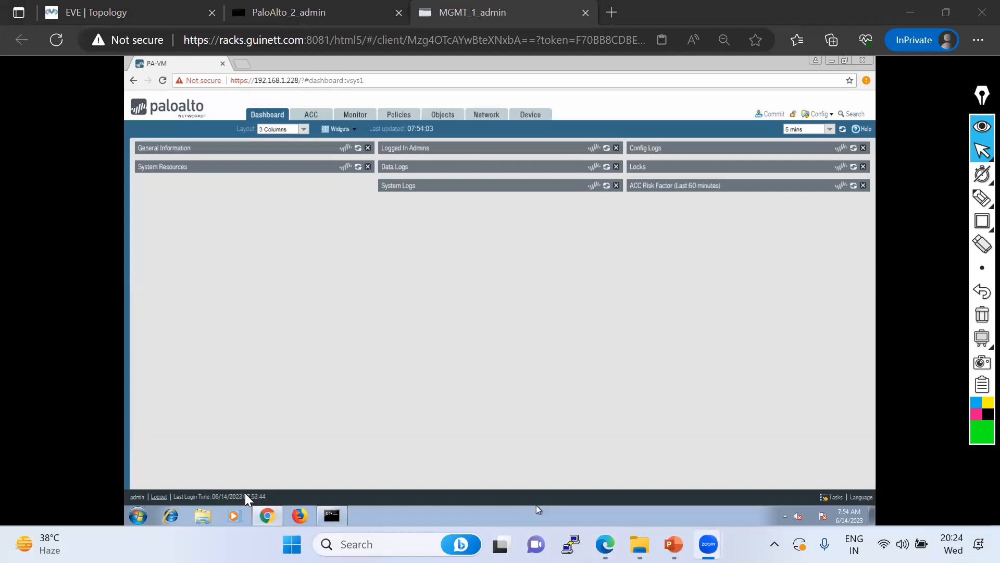
click(682, 422)
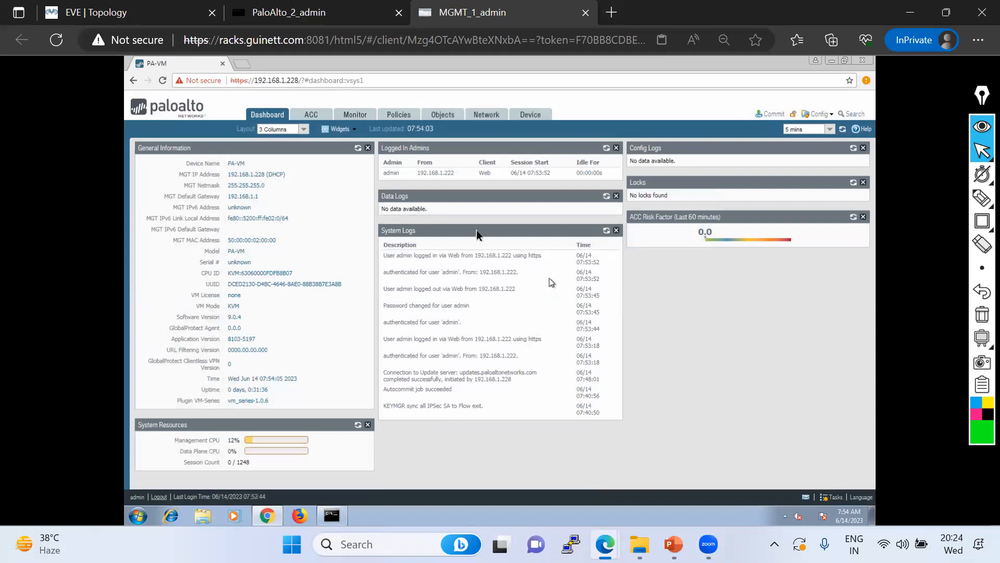
click(119, 12)
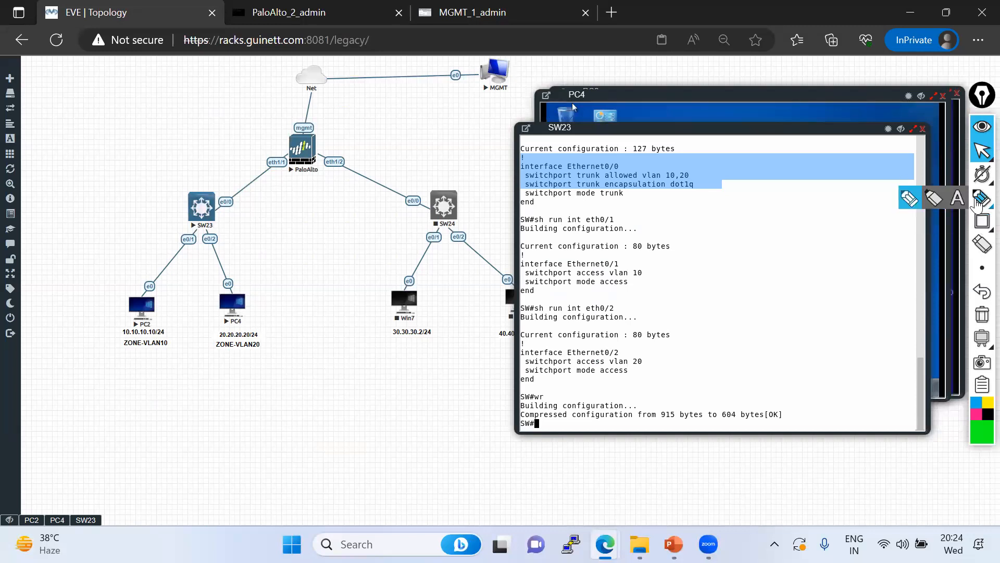
Draw the PC2→SW23→PaloAlto→PC4 path with the annotation pen
click(982, 198)
mouse_move(142, 324)
mouse_down()
mouse_move(263, 183)
mouse_move(298, 157)
mouse_move(231, 250)
mouse_move(237, 314)
mouse_up()
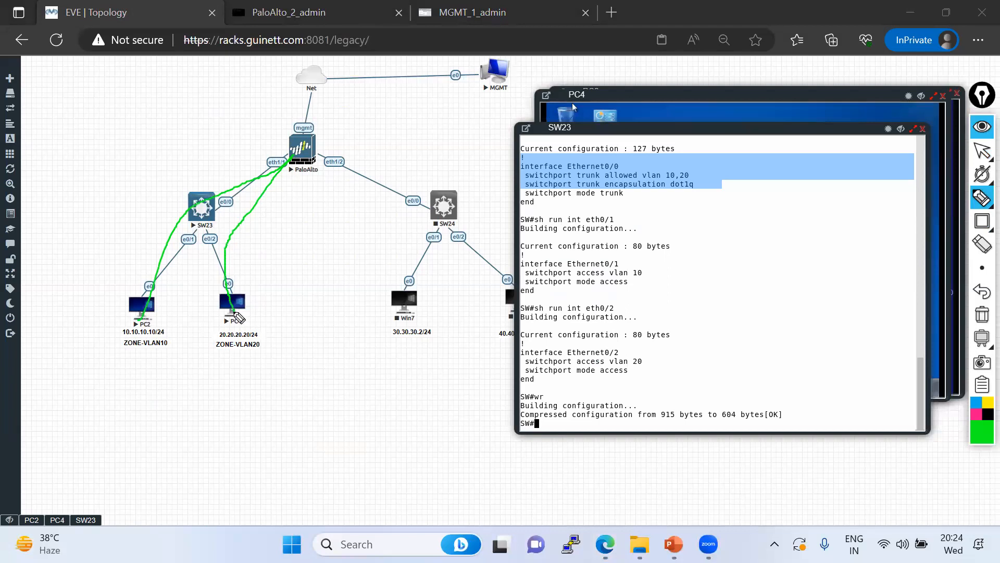
click(983, 154)
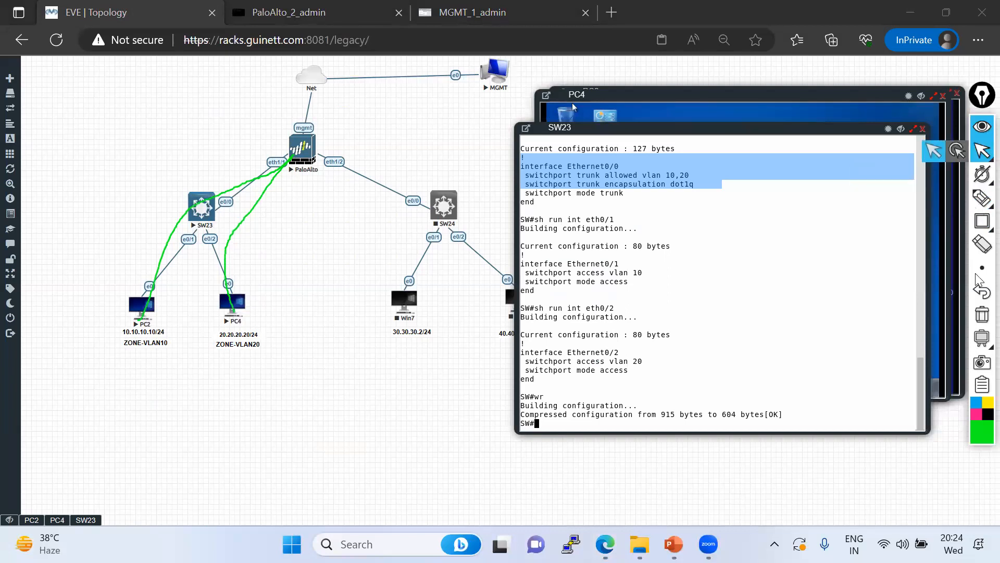
Clear the annotation and show Network > Interfaces in the MGMT PC's firewall UI
click(982, 315)
click(471, 13)
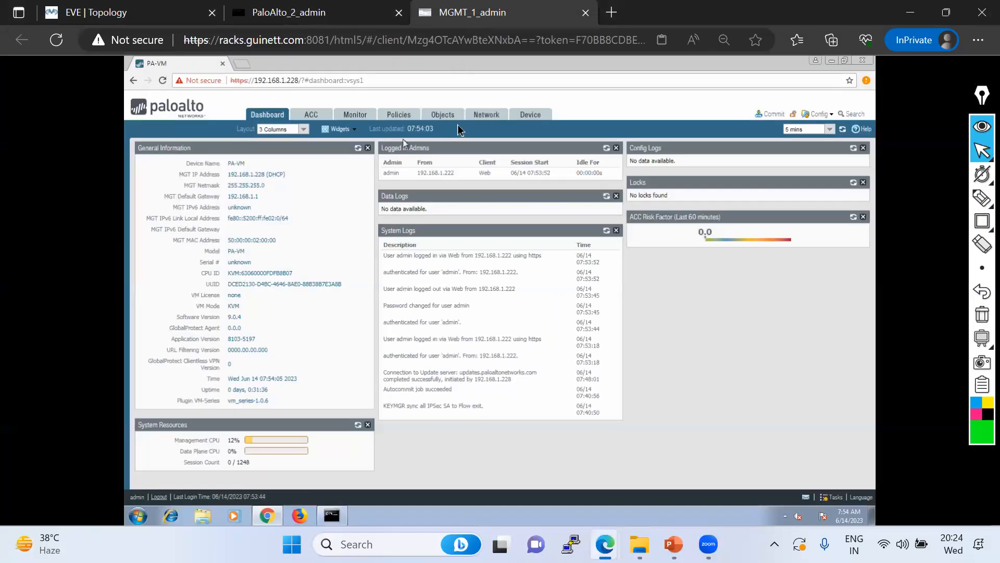
click(487, 115)
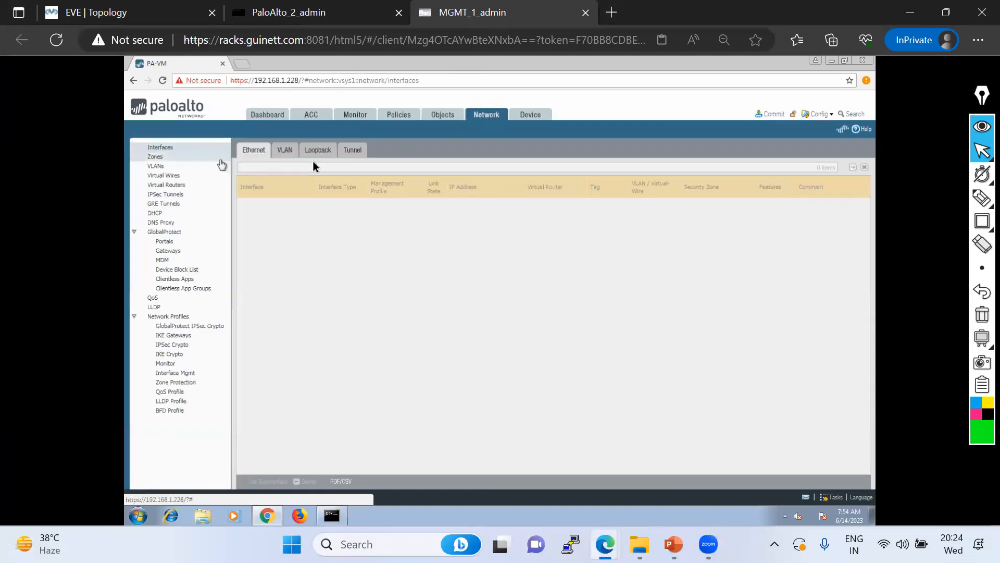
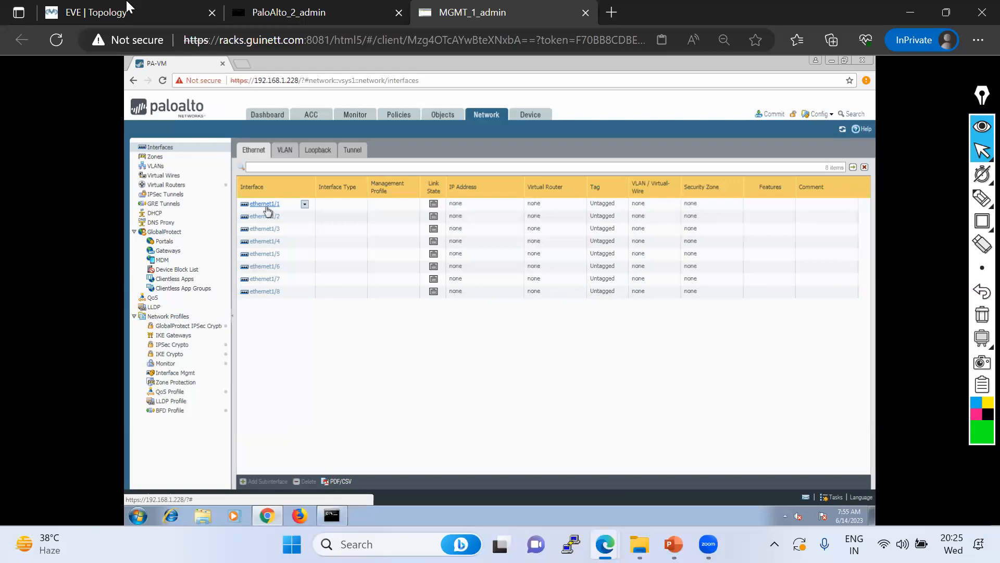
Glance at the lab topology, then open ethernet1/1's settings and close them unchanged
click(80, 12)
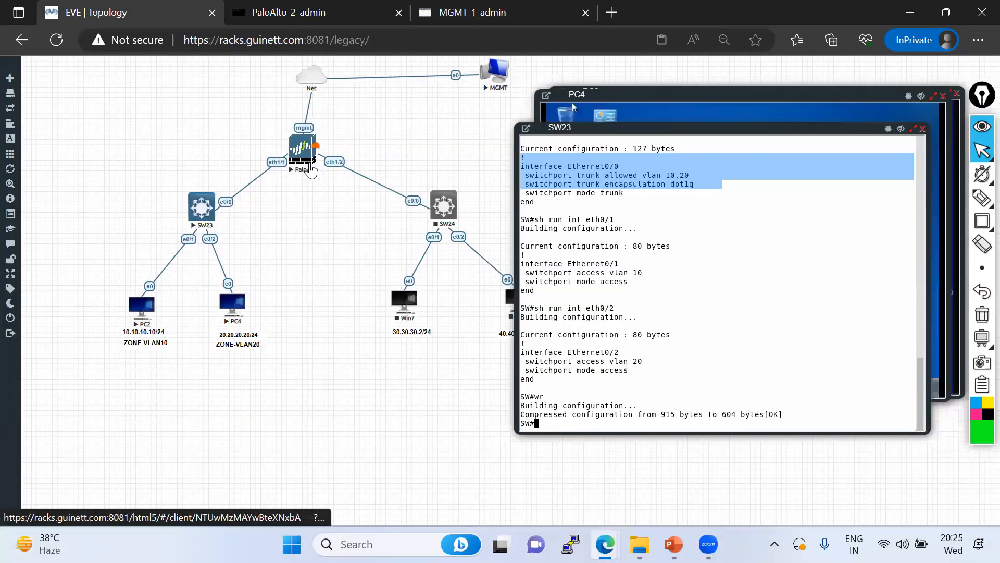
click(487, 12)
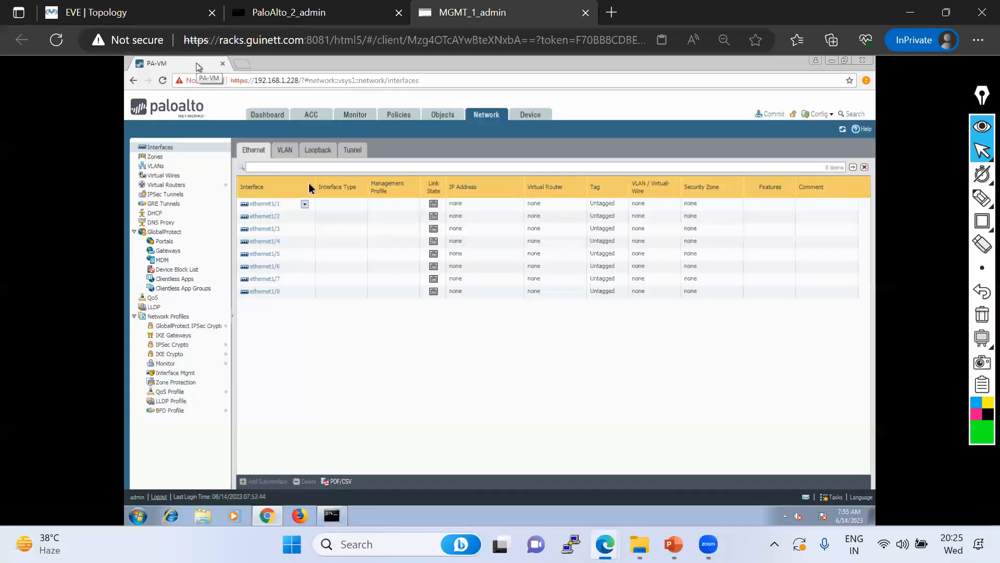
click(265, 204)
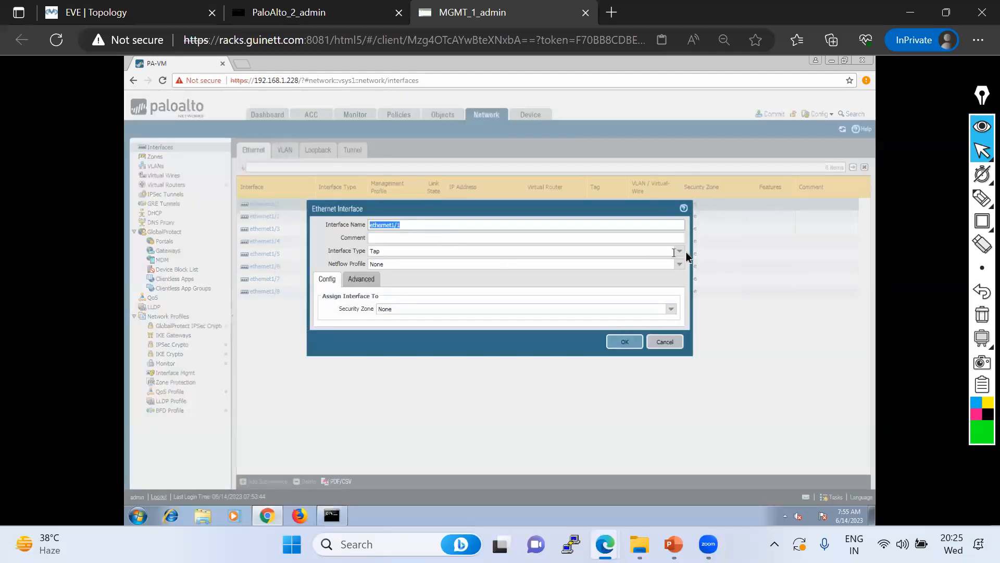
click(686, 252)
click(665, 342)
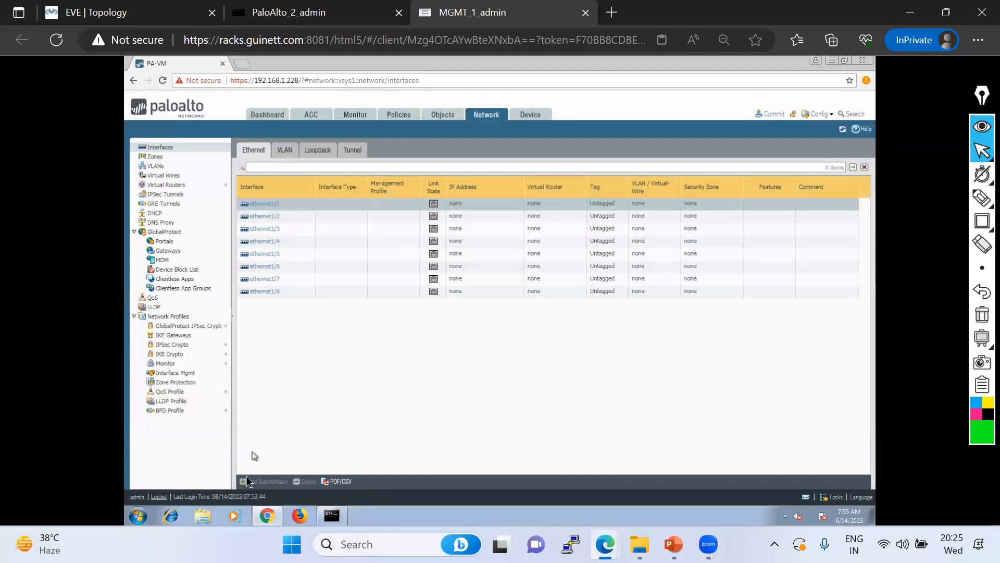
Draw a green annotation stroke on the interfaces list, then clear it
click(982, 198)
click(918, 202)
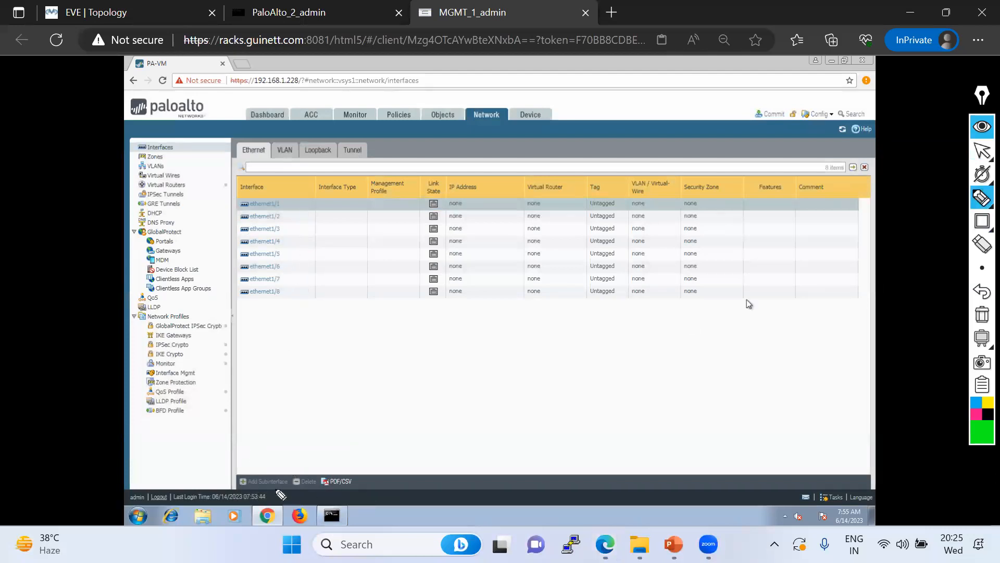
mouse_move(232, 487)
mouse_down()
mouse_move(290, 485)
mouse_move(235, 471)
mouse_move(236, 493)
mouse_up()
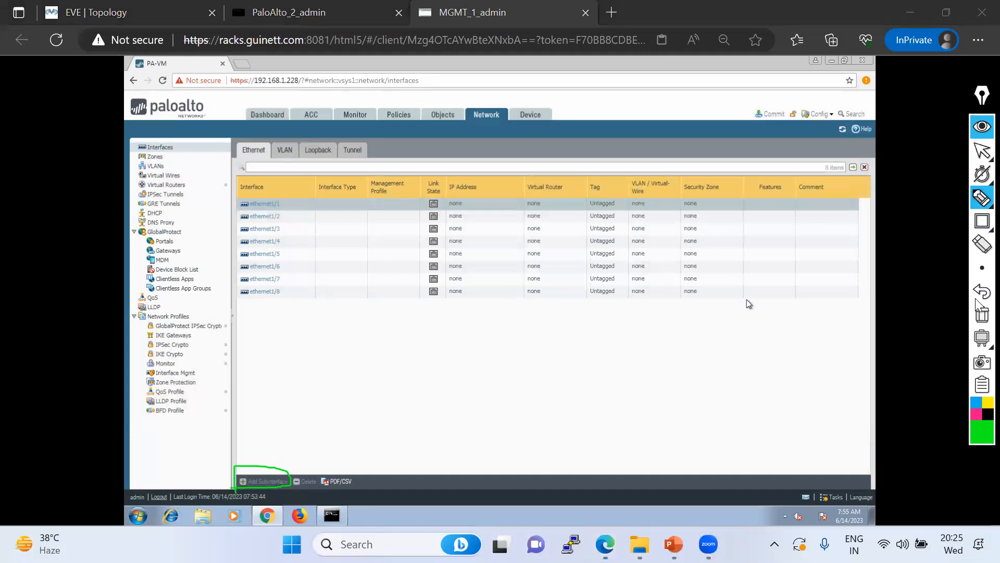
click(982, 151)
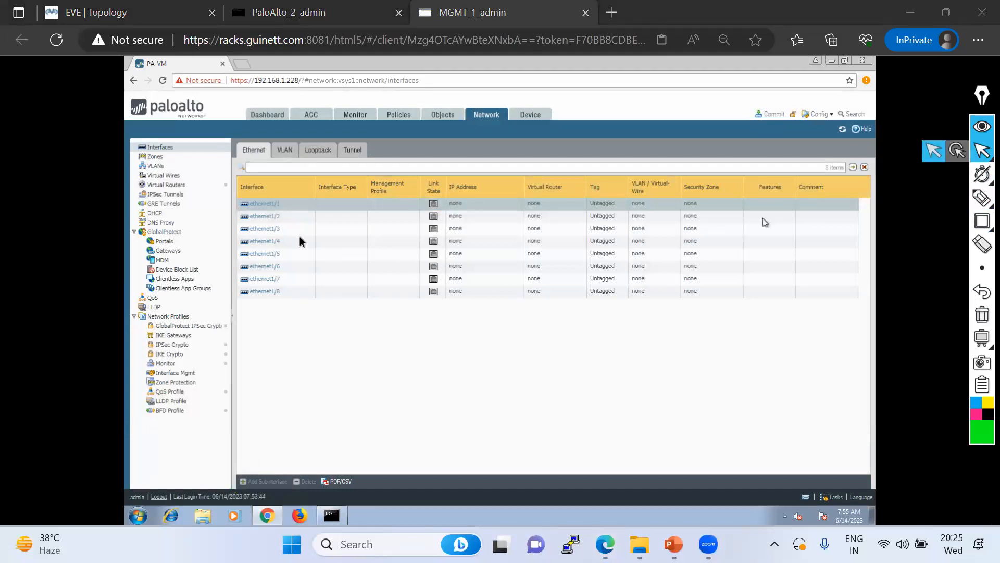
click(267, 209)
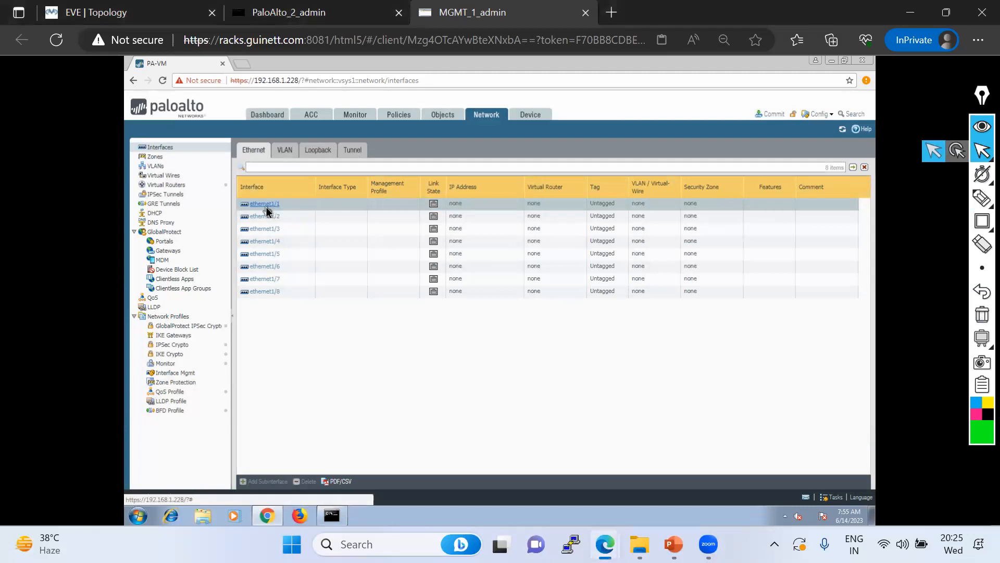
Set ethernet1/1's interface type to Layer3 and save it
click(266, 204)
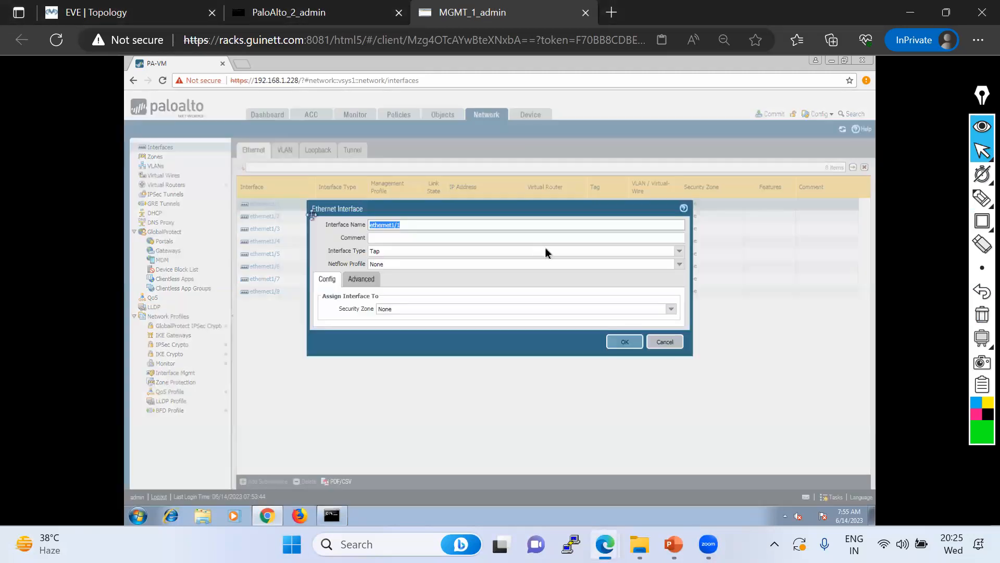
click(680, 251)
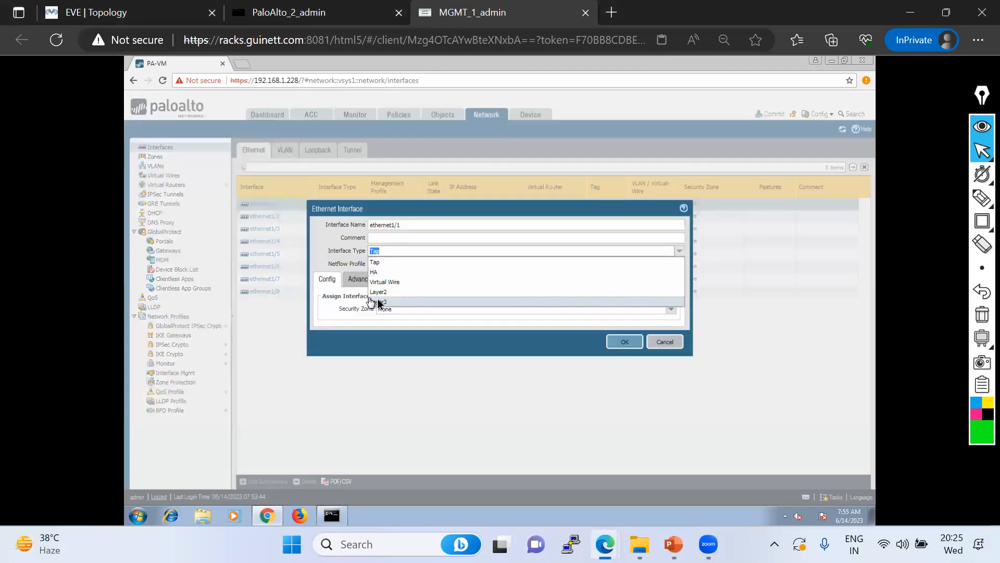
click(392, 302)
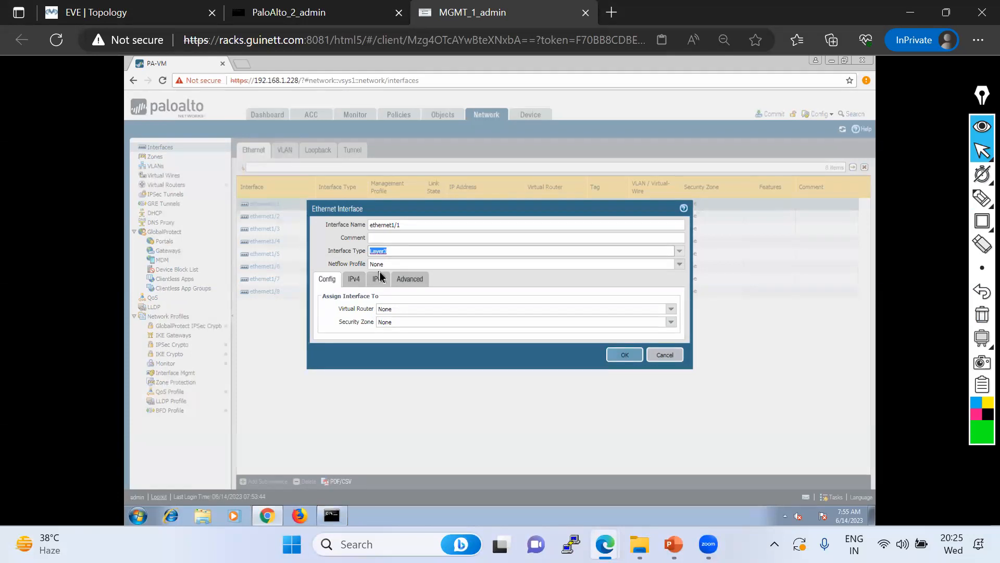
click(627, 358)
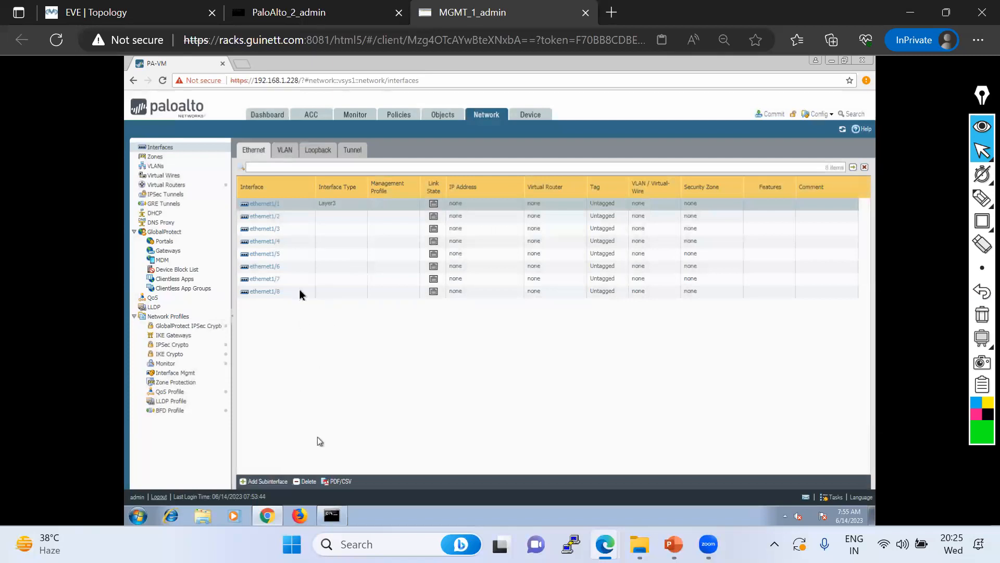
Start a new ethernet1/1 subinterface and highlight its name, number and VLAN tag fields
click(261, 482)
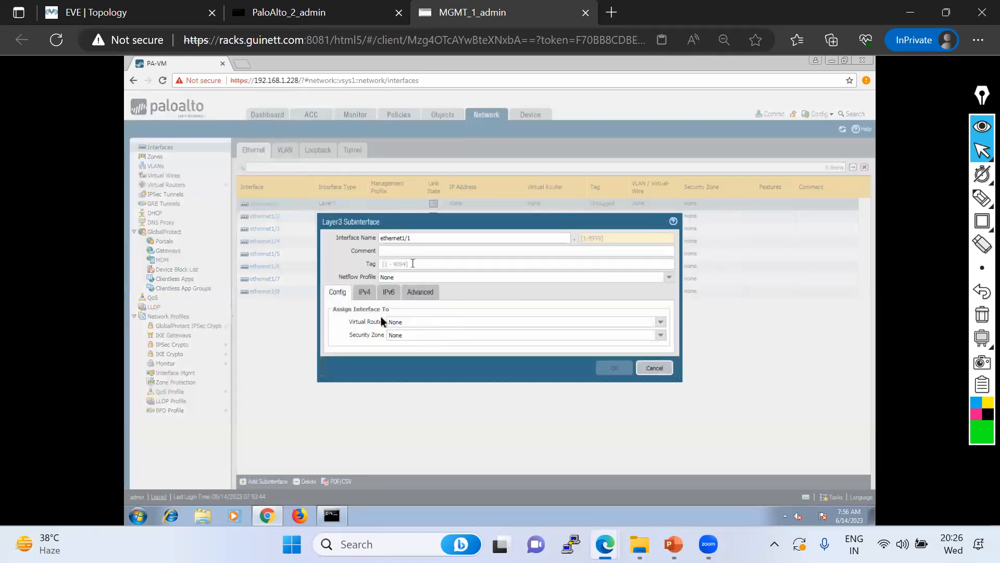
mouse_move(982, 200)
click(916, 202)
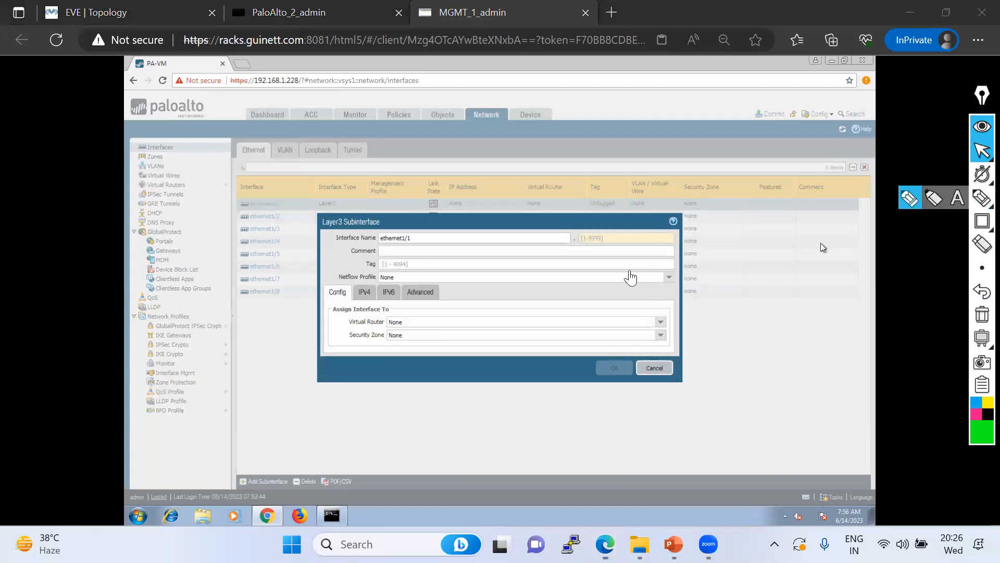
drag(572, 244, 634, 243)
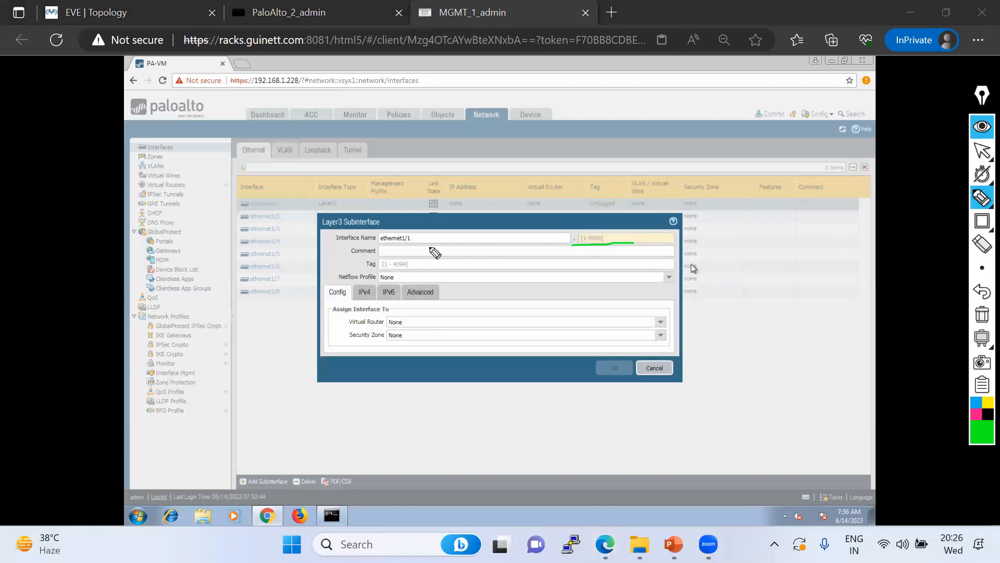
drag(417, 237, 565, 235)
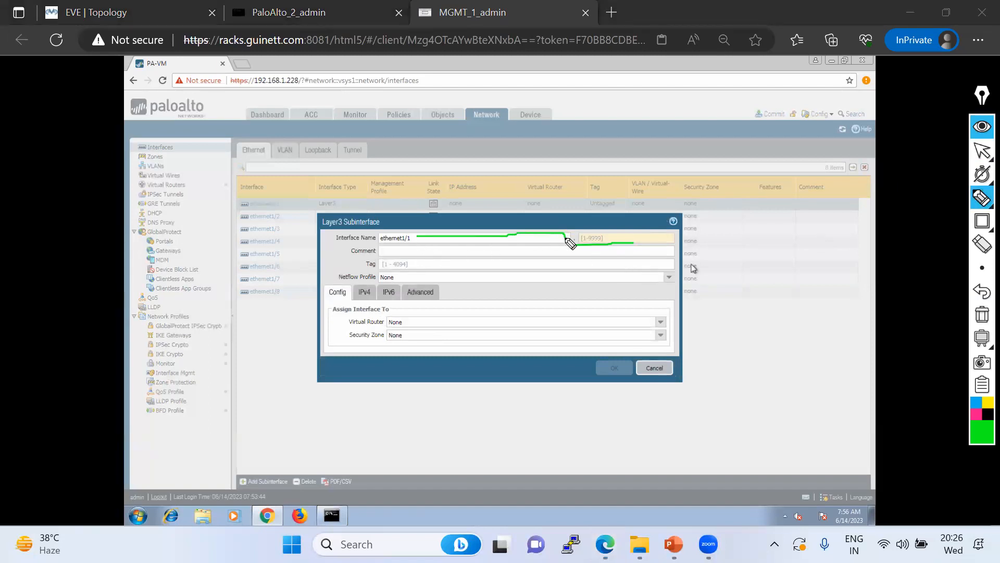
drag(361, 274, 433, 270)
click(983, 433)
click(952, 324)
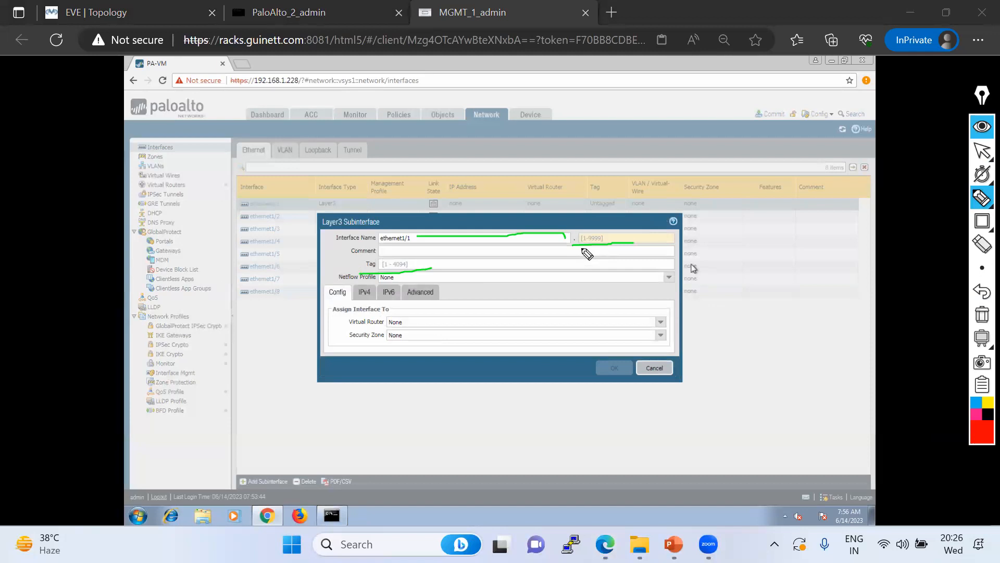
click(982, 151)
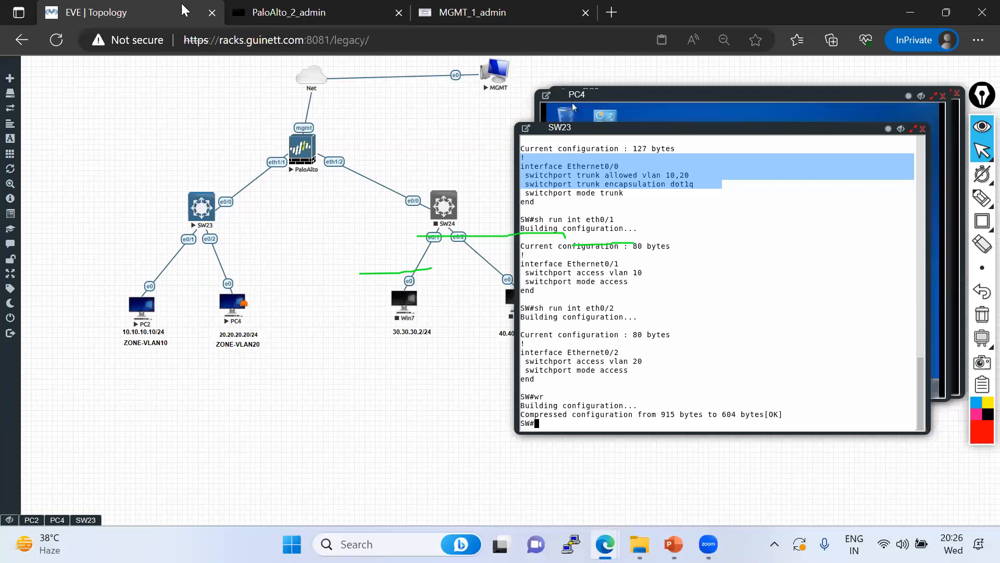
Cancel the new subinterface and switch to the VLAN interfaces list
click(514, 13)
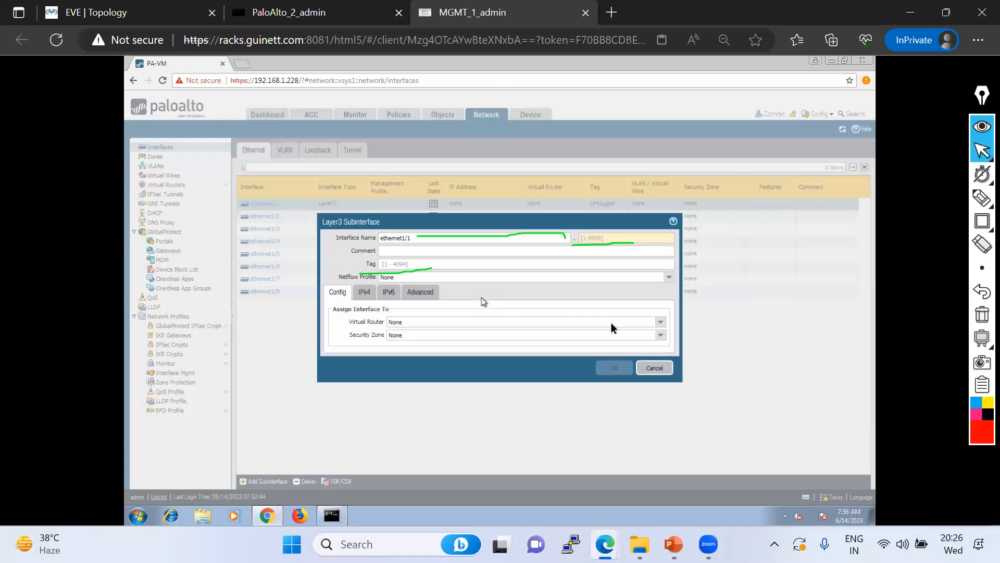
click(654, 368)
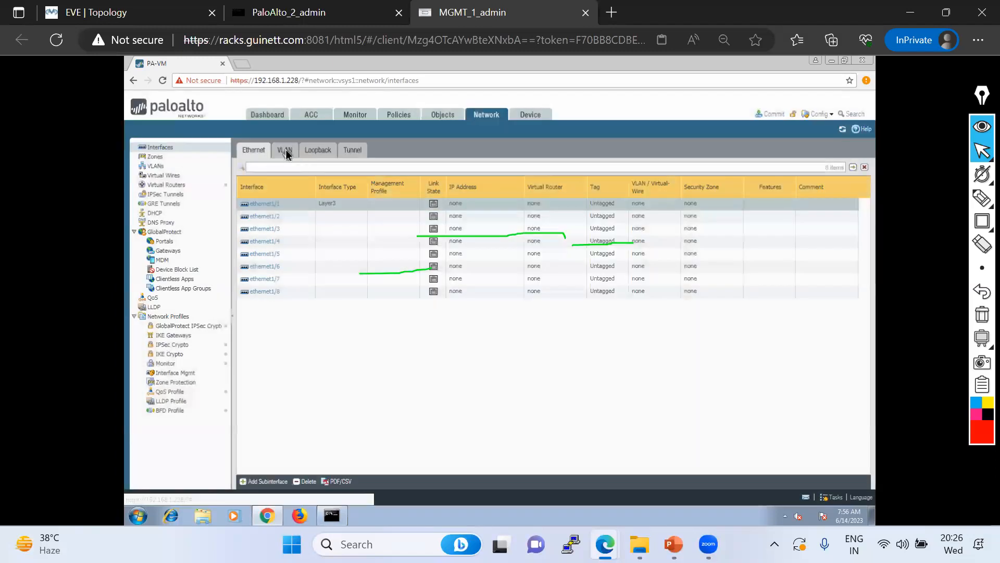
click(286, 151)
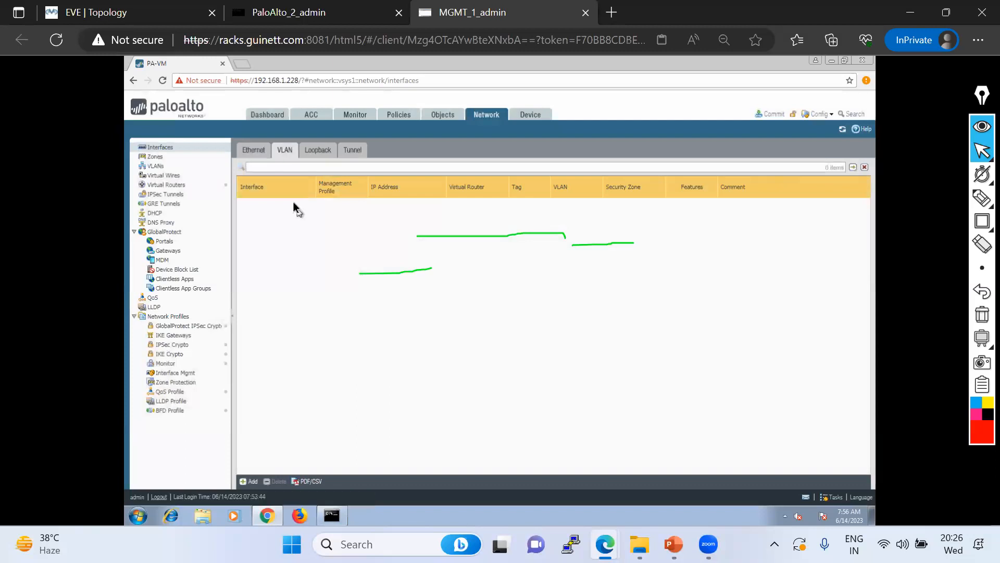
Preview a new VLAN interface's IPv4 options, discard it, and return to Ethernet interfaces
click(252, 480)
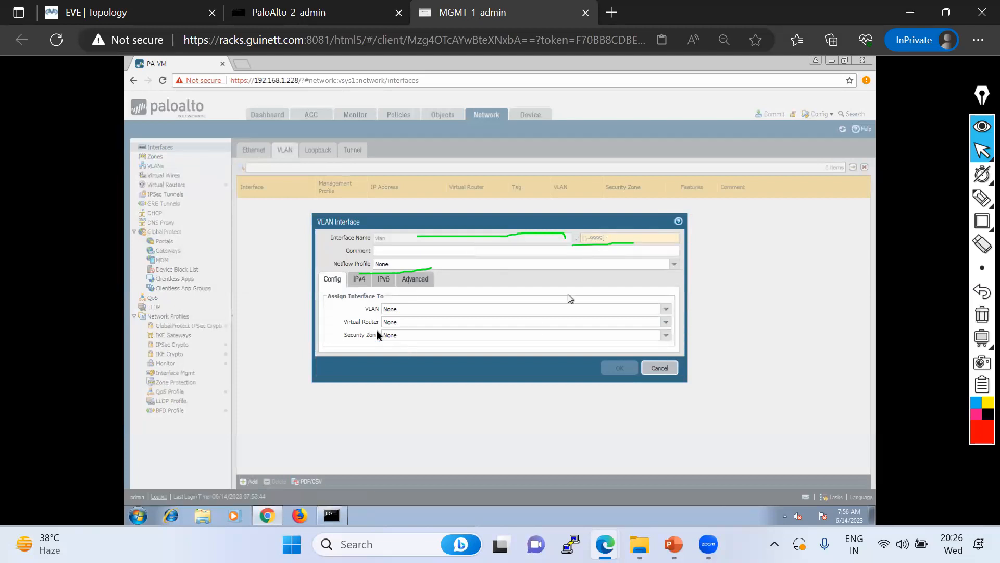
click(364, 281)
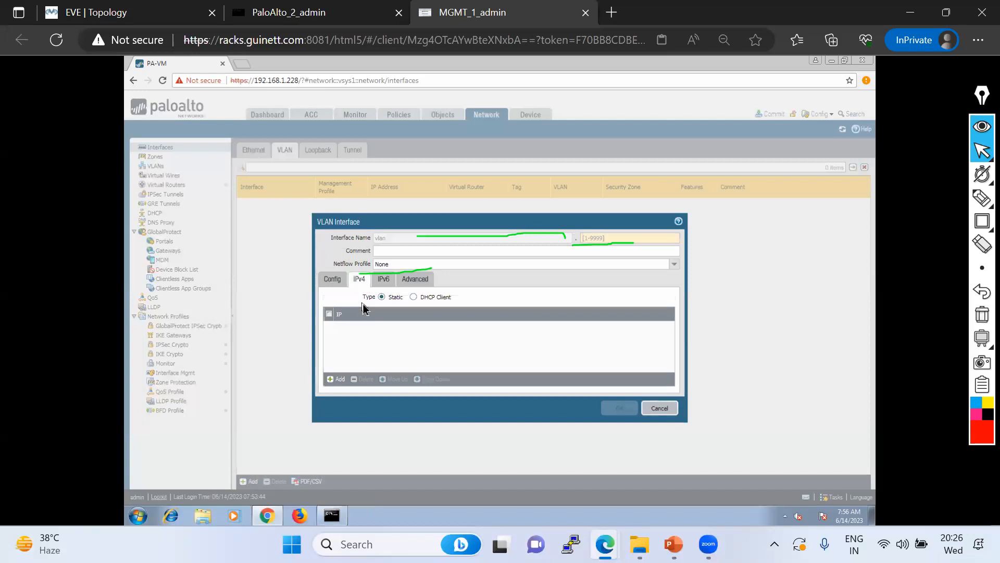
click(660, 409)
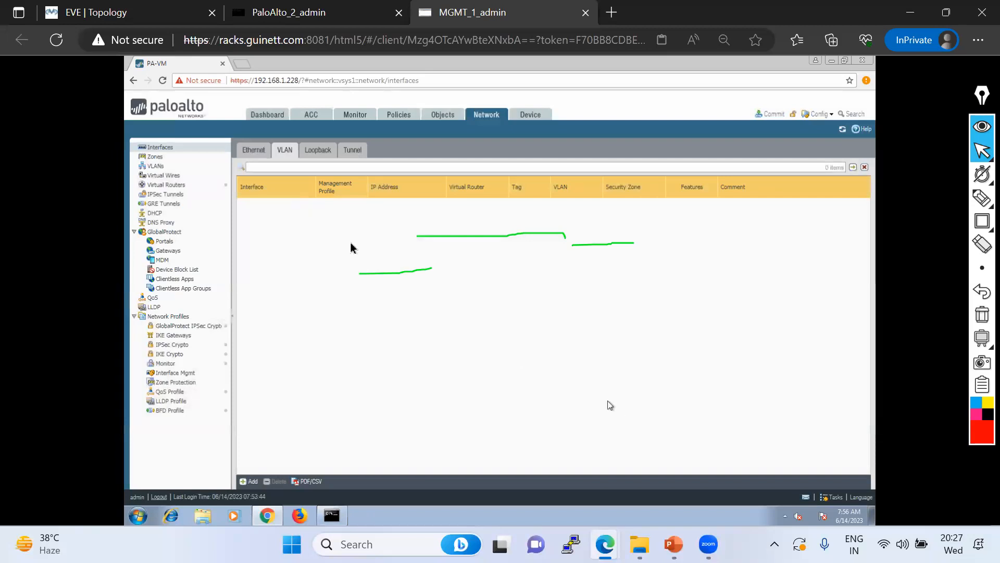
click(254, 155)
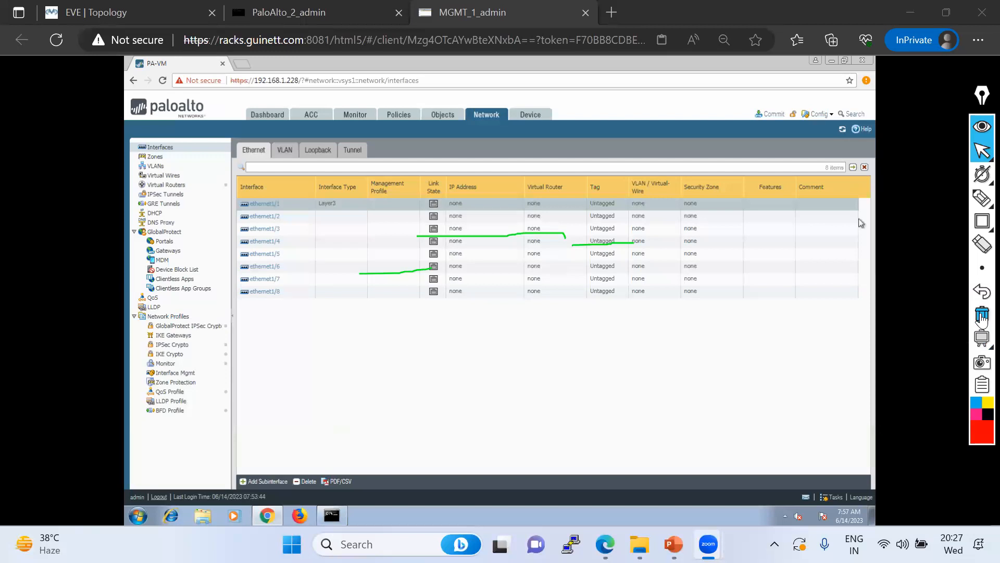
Clear the annotations, start a new ethernet1/1 subinterface, and check the lab topology
click(982, 317)
mouse_move(982, 152)
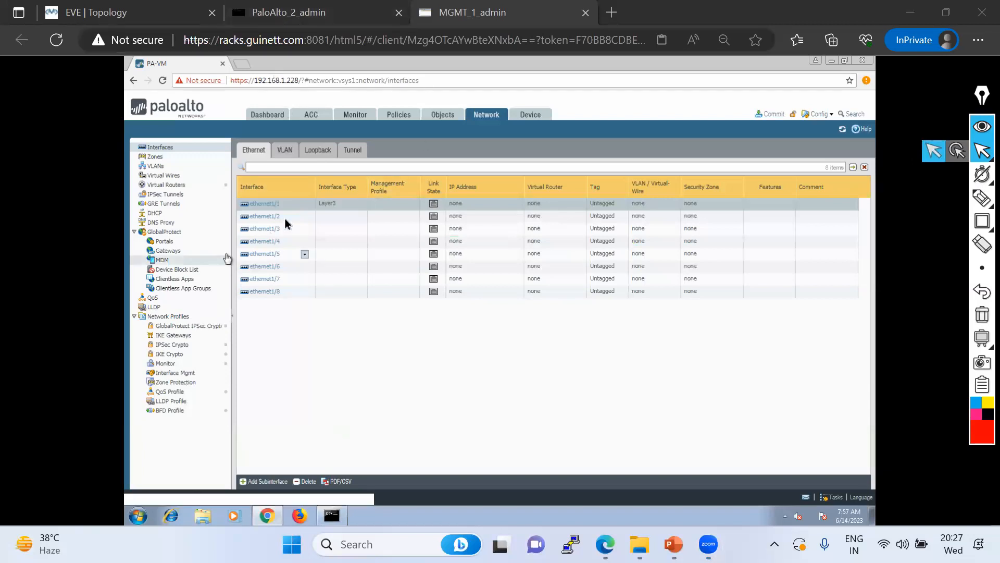
click(259, 482)
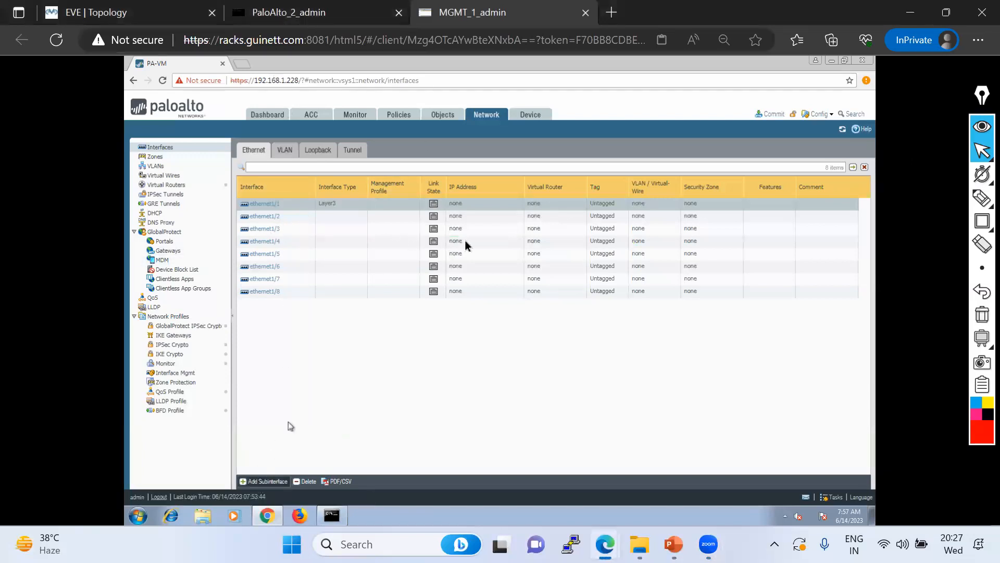
click(130, 13)
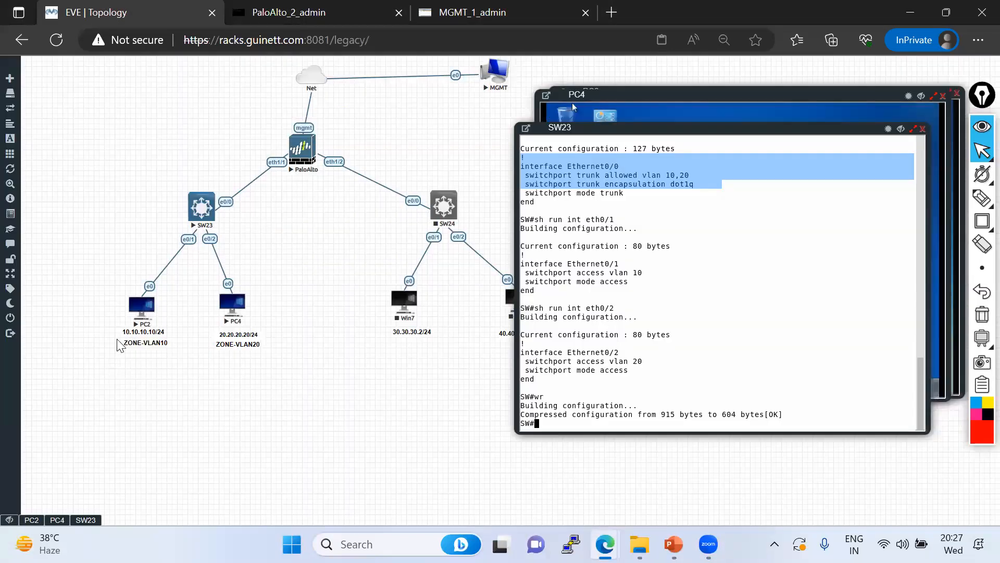
click(458, 14)
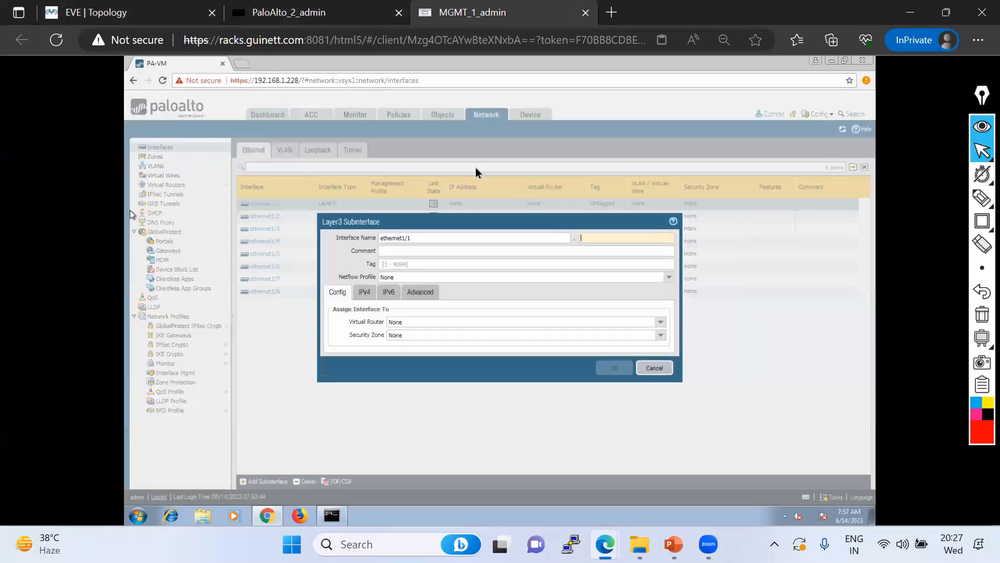
Give the subinterface number 10 and VLAN tag 10, then view its IPv4 settings
click(582, 241)
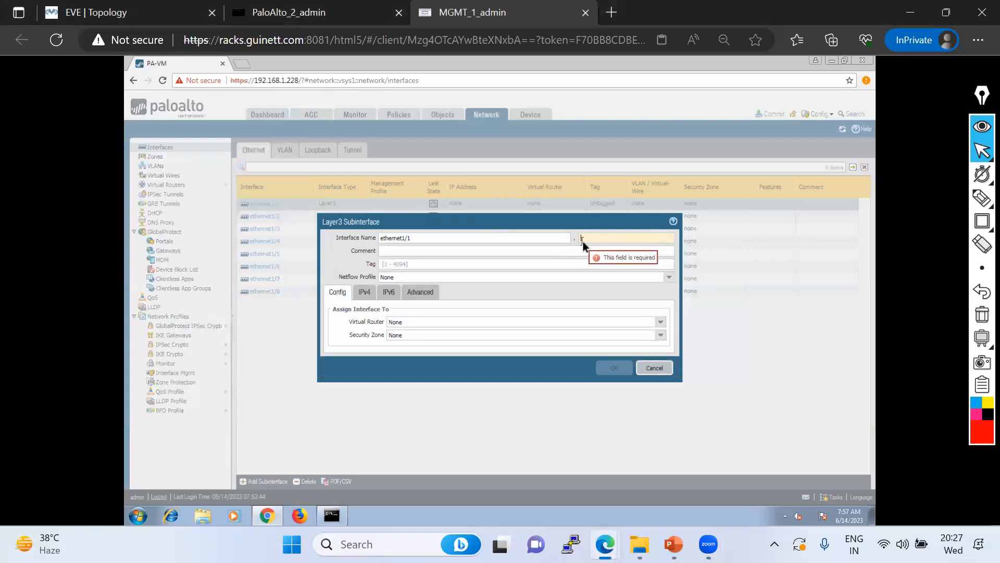
click(594, 252)
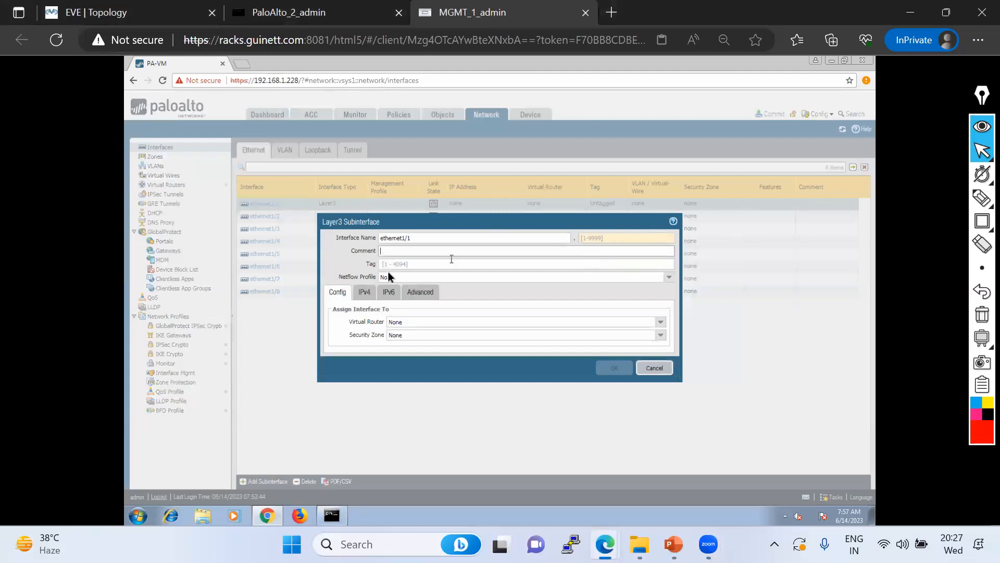
click(588, 238)
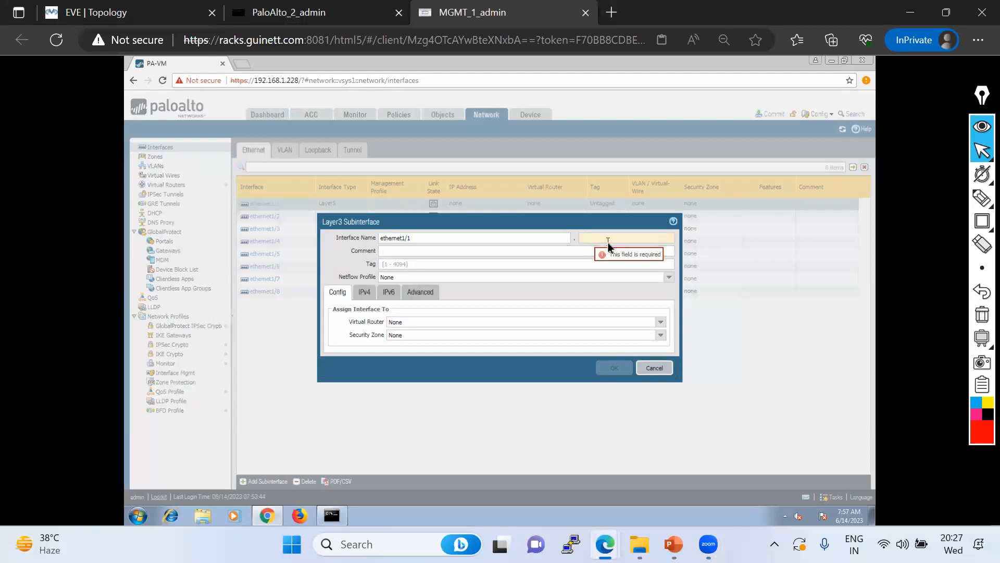
text(10)
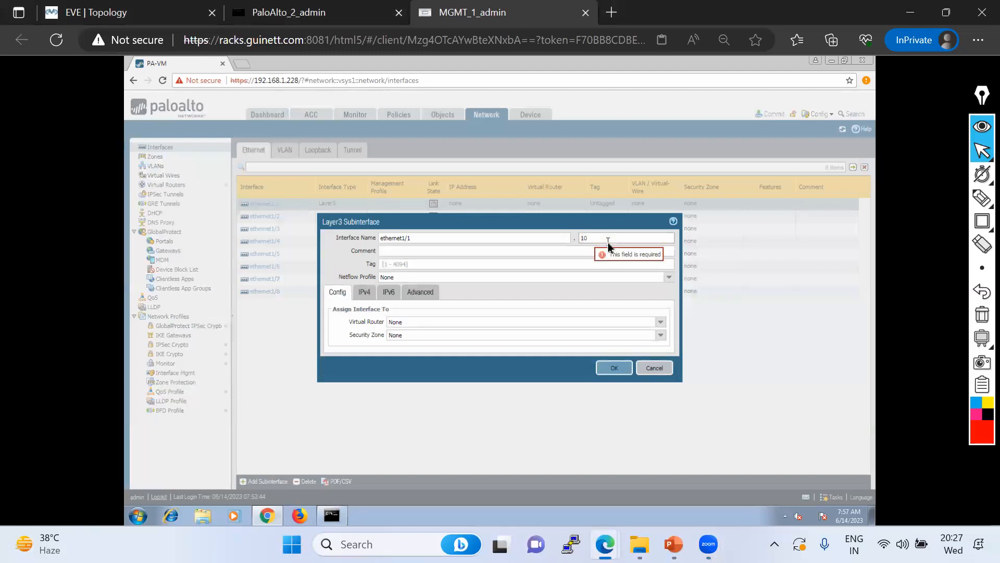
click(399, 265)
text(10)
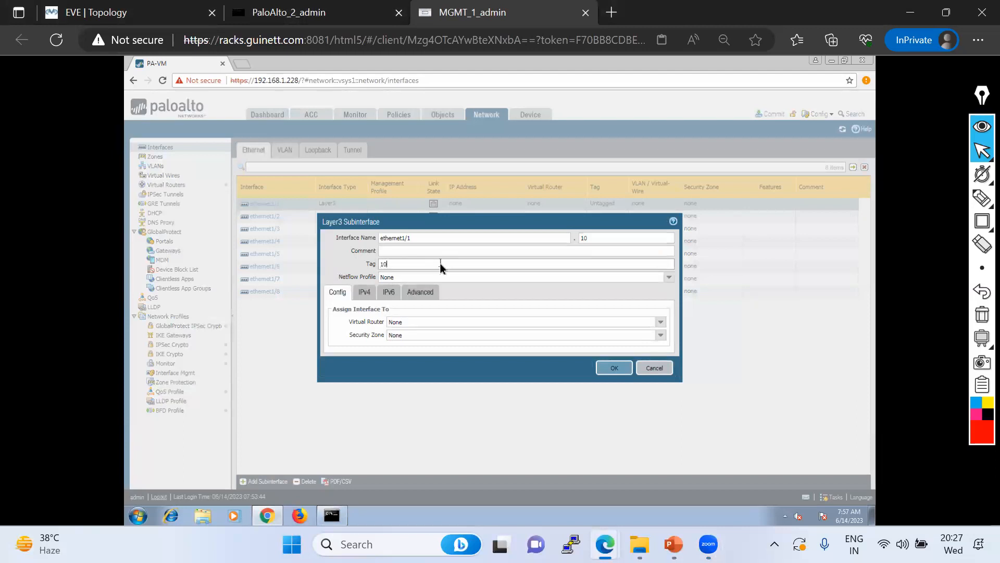
click(117, 14)
click(453, 14)
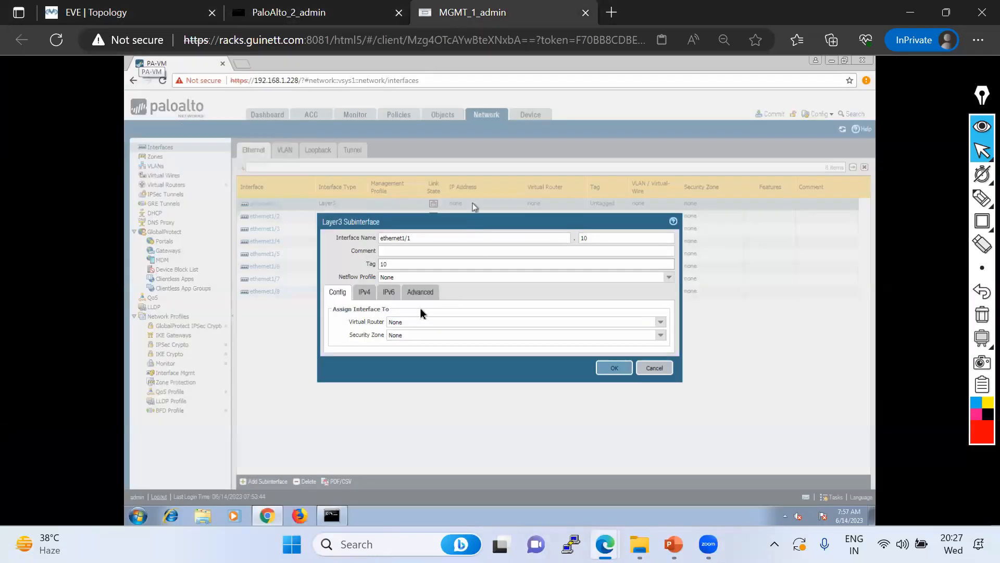
click(365, 291)
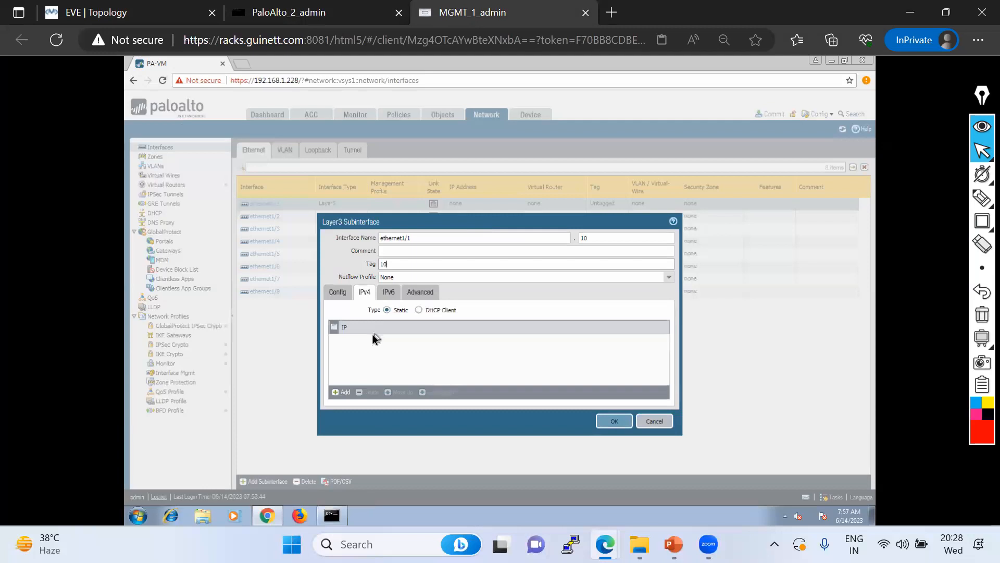
Assign the ethernet1/1.10 subinterface to the default virtual router
click(338, 293)
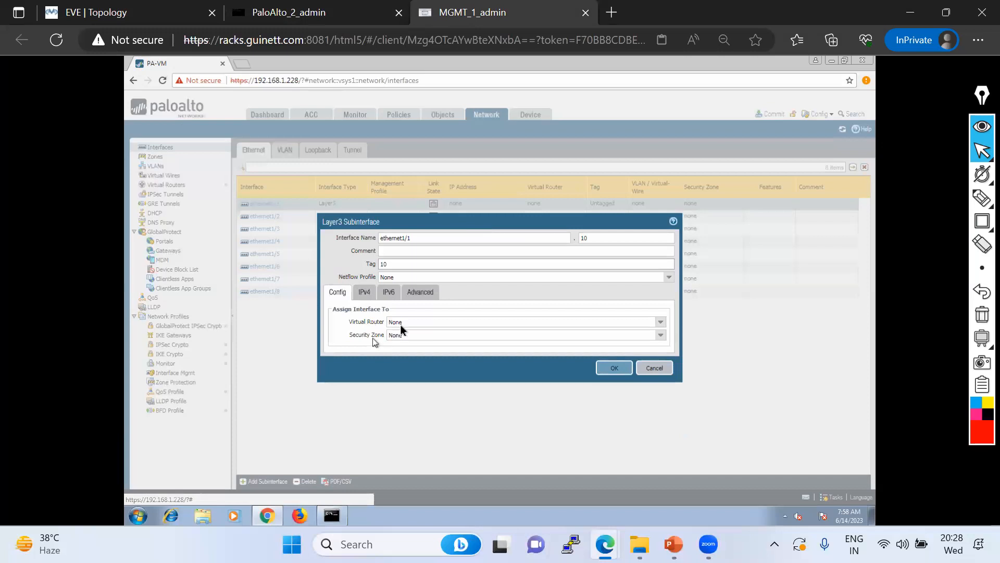
click(661, 323)
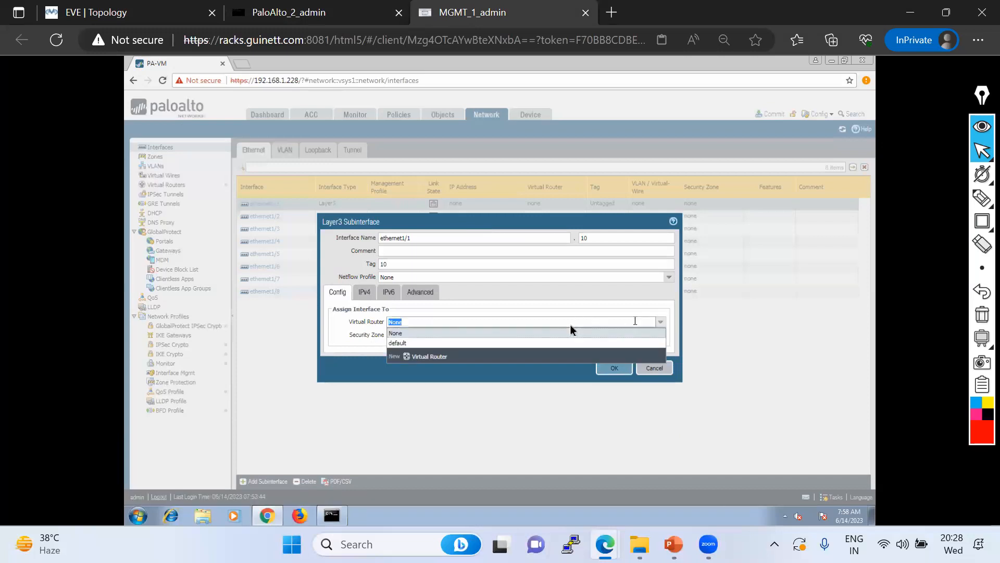
click(403, 338)
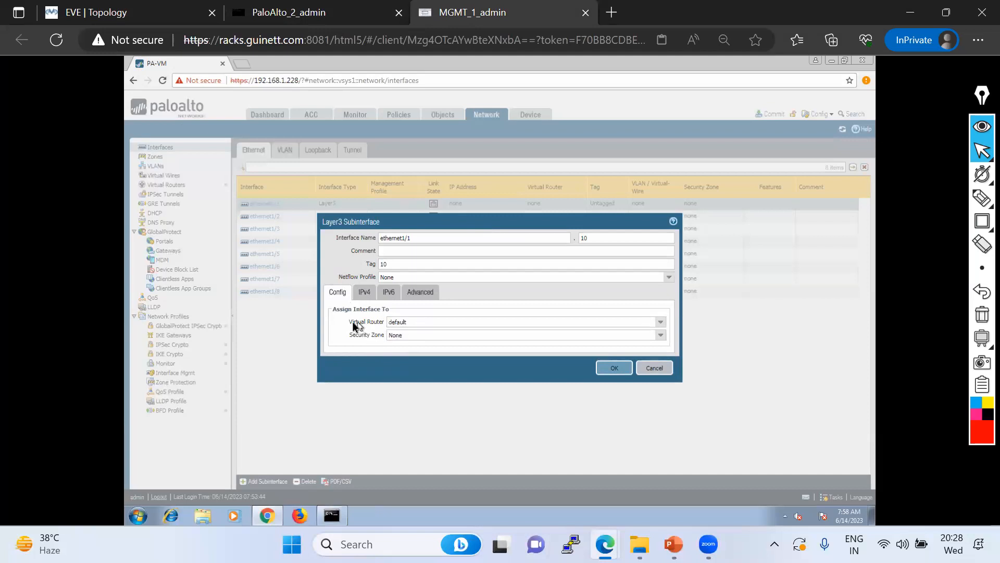
drag(350, 321, 387, 327)
Open and abandon a New Virtual Router dialog, then check the lab topology
click(592, 327)
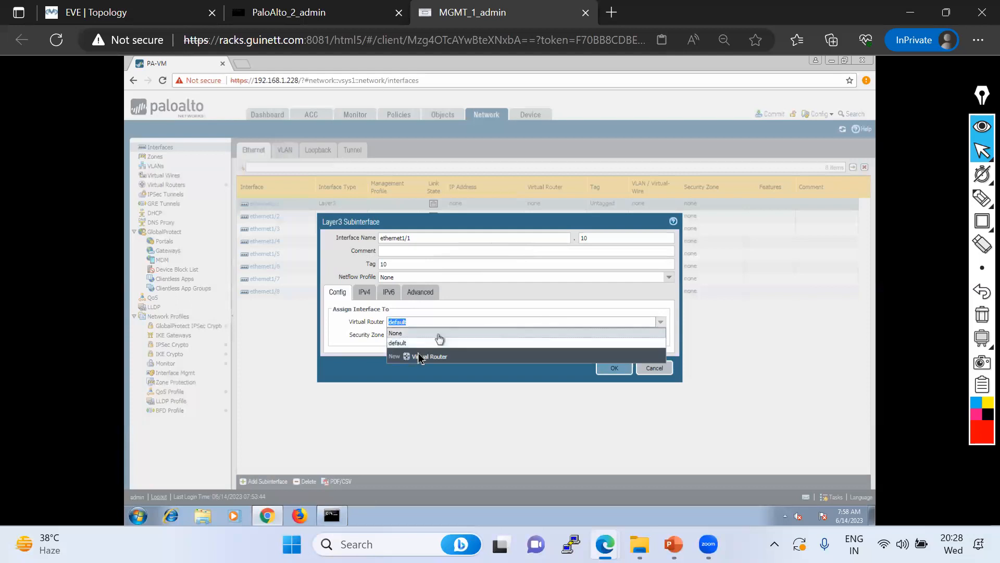
click(419, 359)
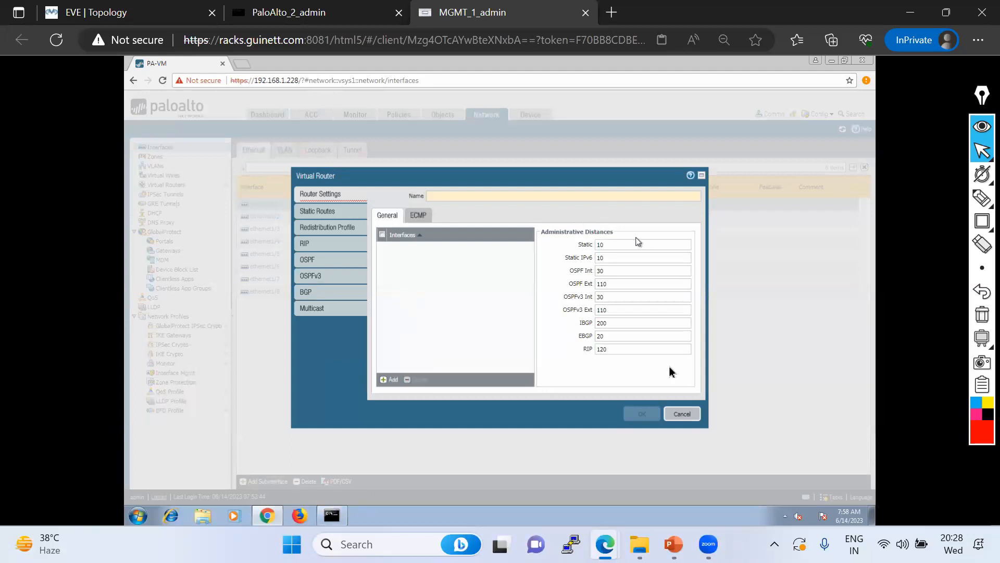
click(682, 413)
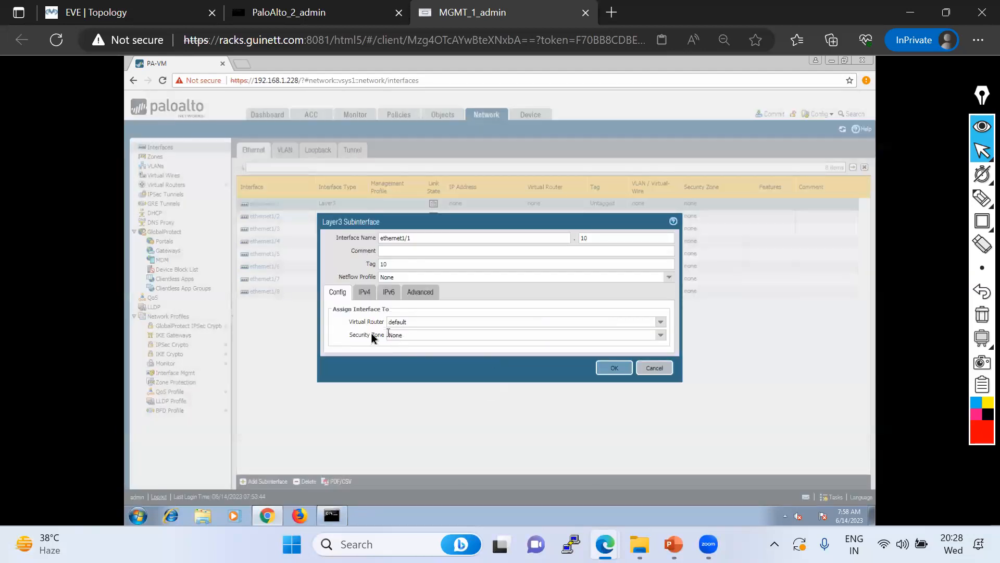
click(107, 14)
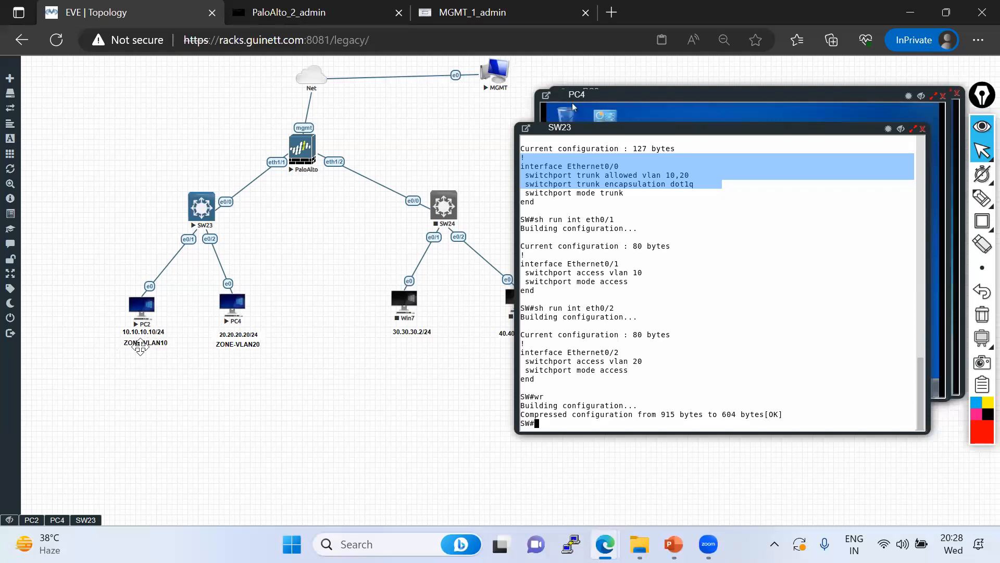
click(471, 13)
click(659, 335)
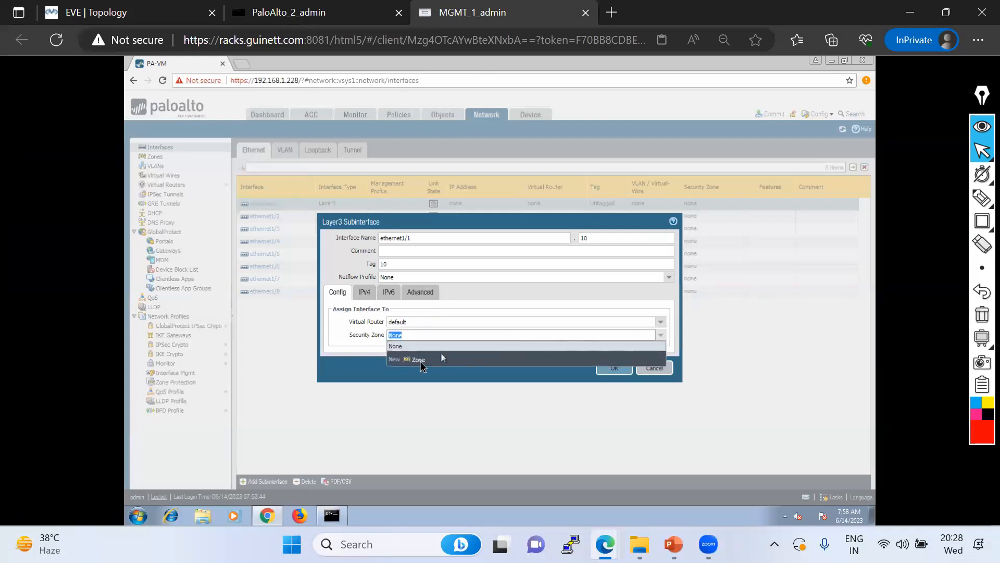
Create a new Layer3 security zone named VLAN10 for the subinterface
click(414, 359)
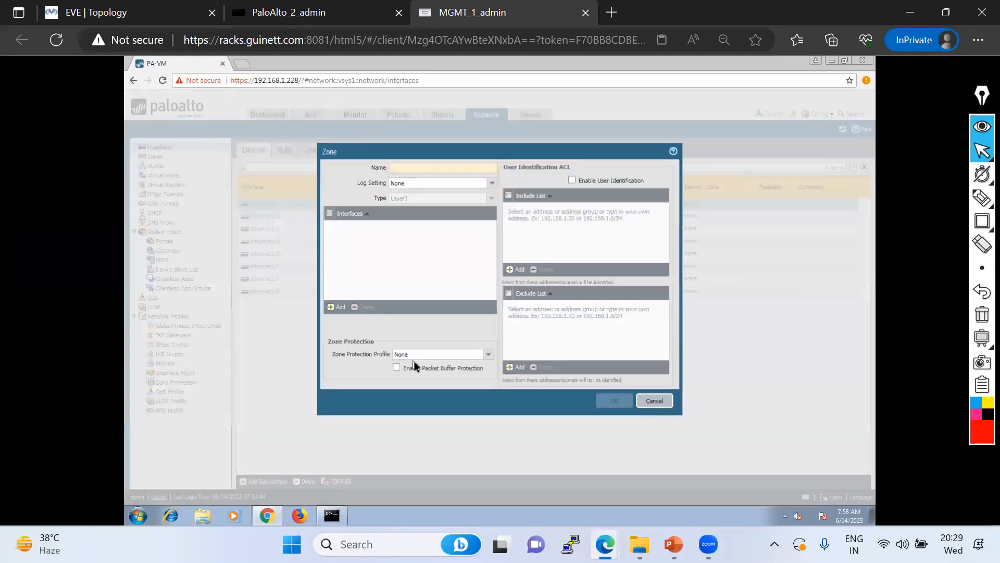
mouse_move(980, 200)
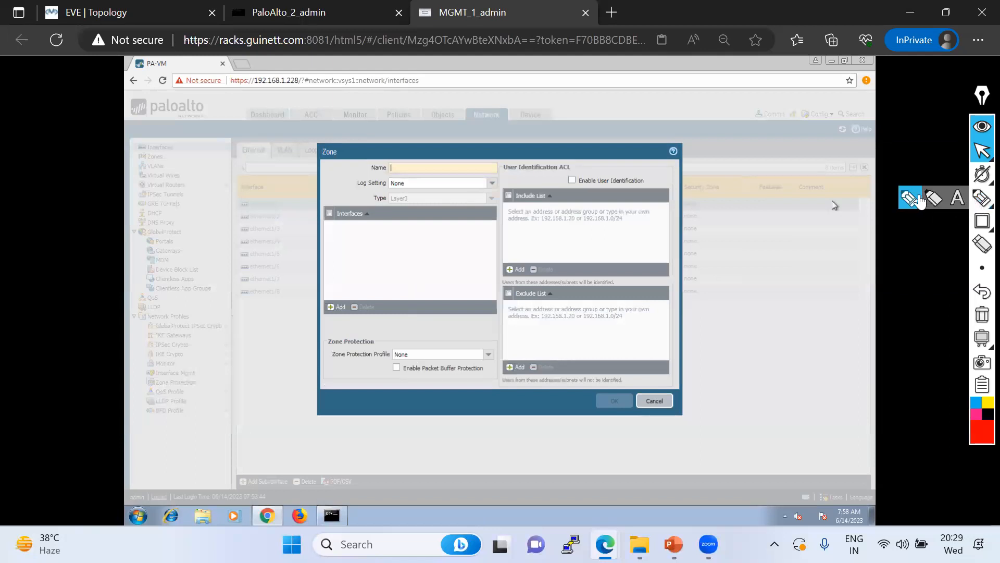
click(919, 199)
mouse_move(359, 206)
mouse_down()
mouse_move(452, 197)
mouse_move(367, 197)
mouse_up()
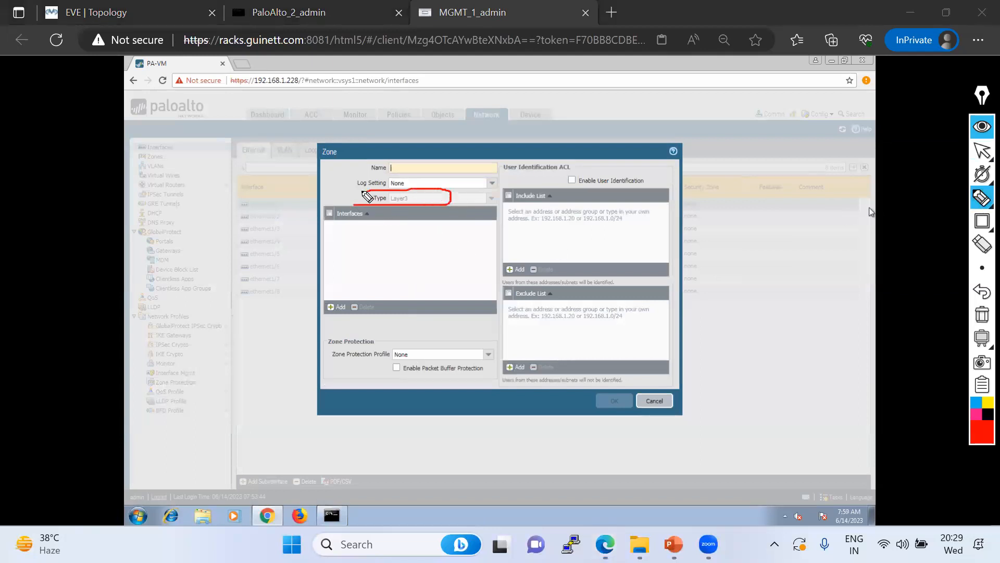
click(982, 314)
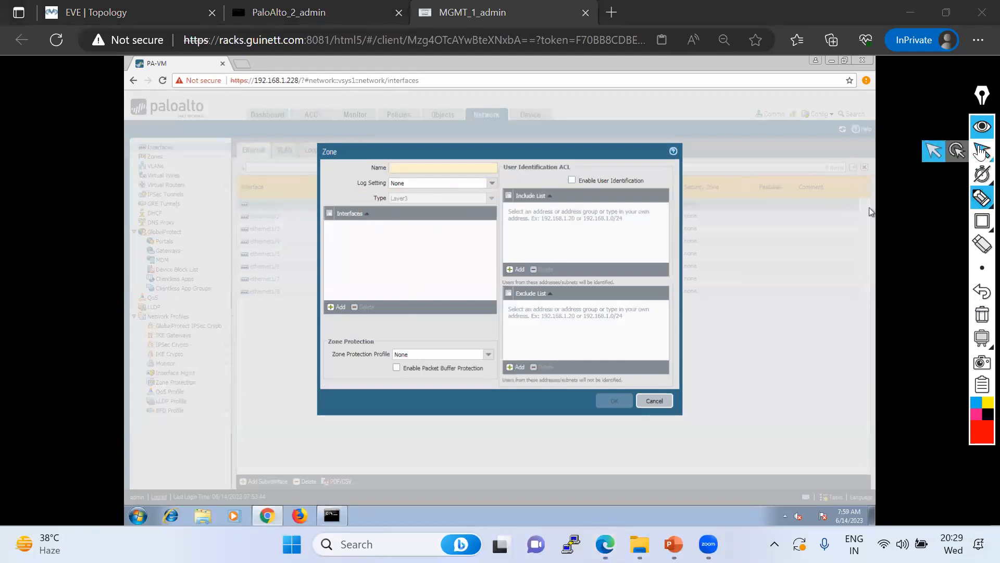
click(981, 151)
click(416, 166)
text(V)
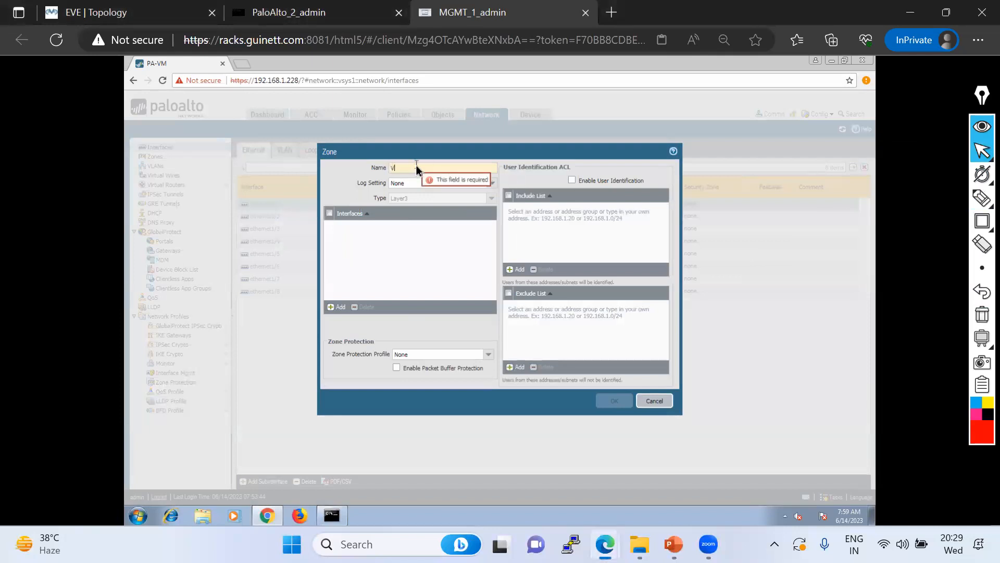
text(LAN10)
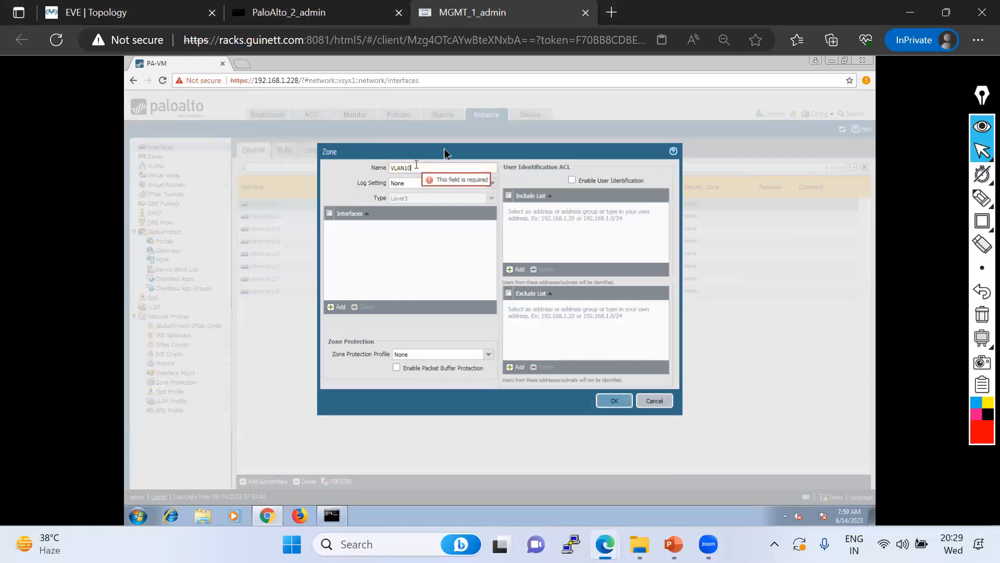
click(615, 400)
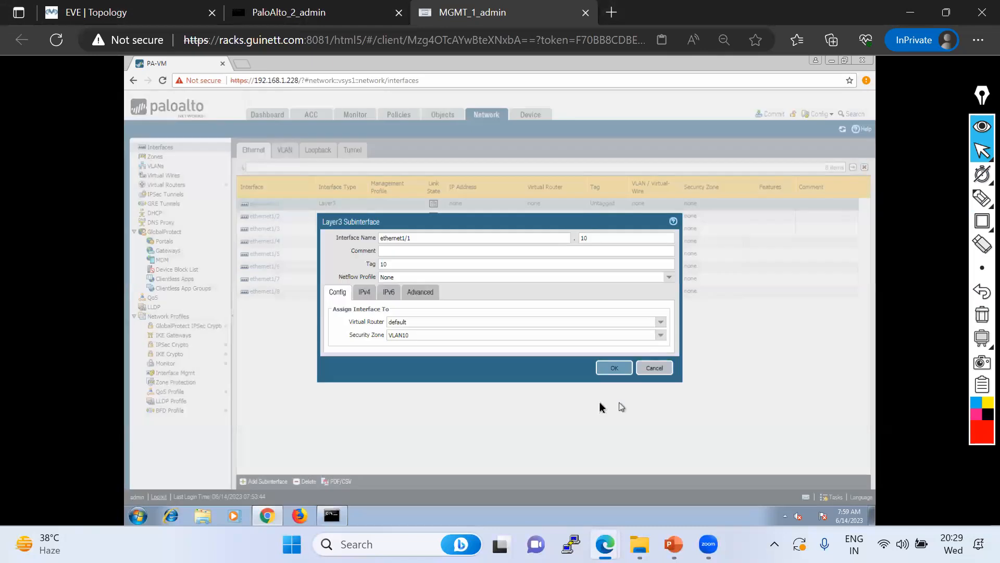
Add the IPv4 address 10.10.10.1/24 to the ethernet1/1.10 subinterface
click(364, 293)
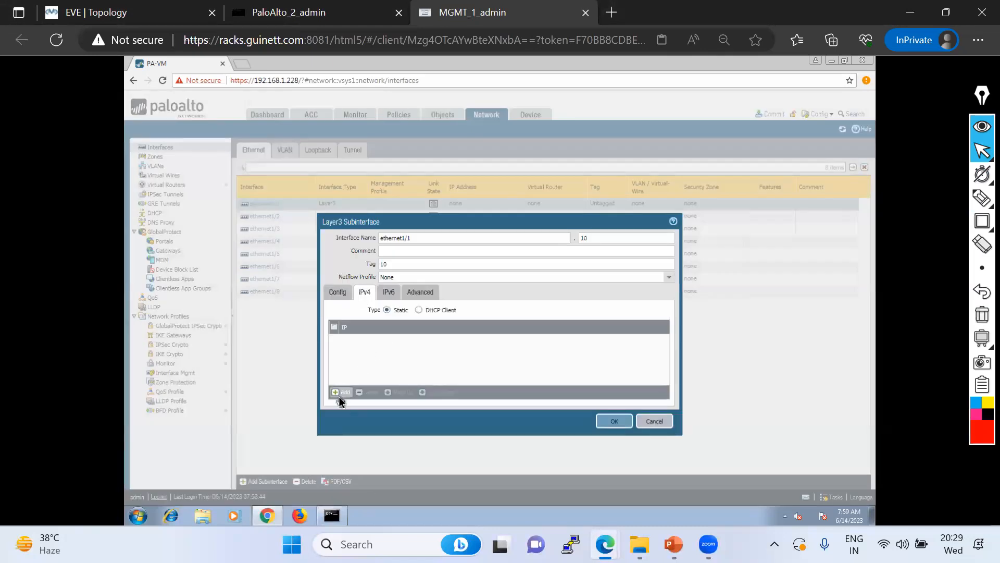
click(343, 396)
text(10.10)
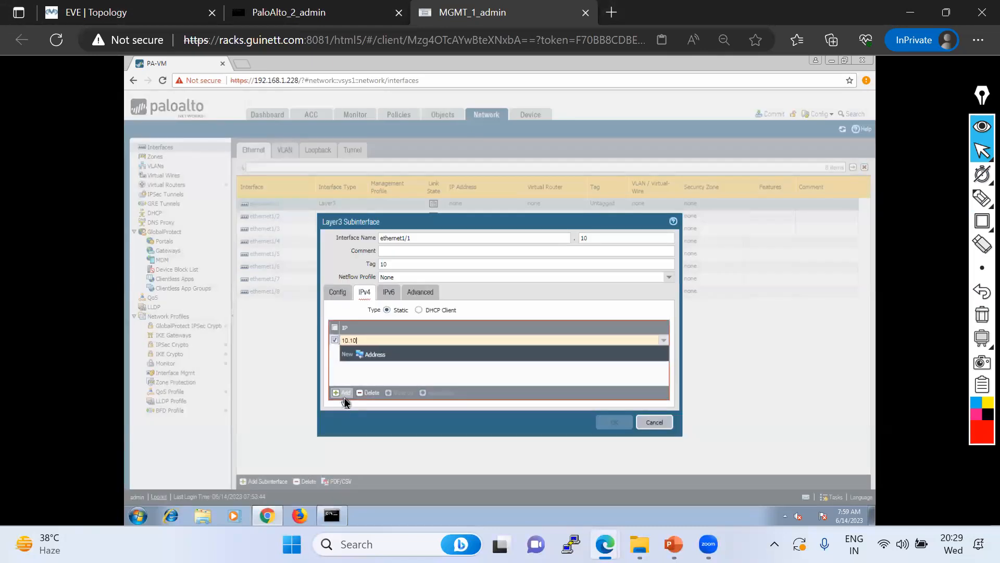
text(.10.1/24)
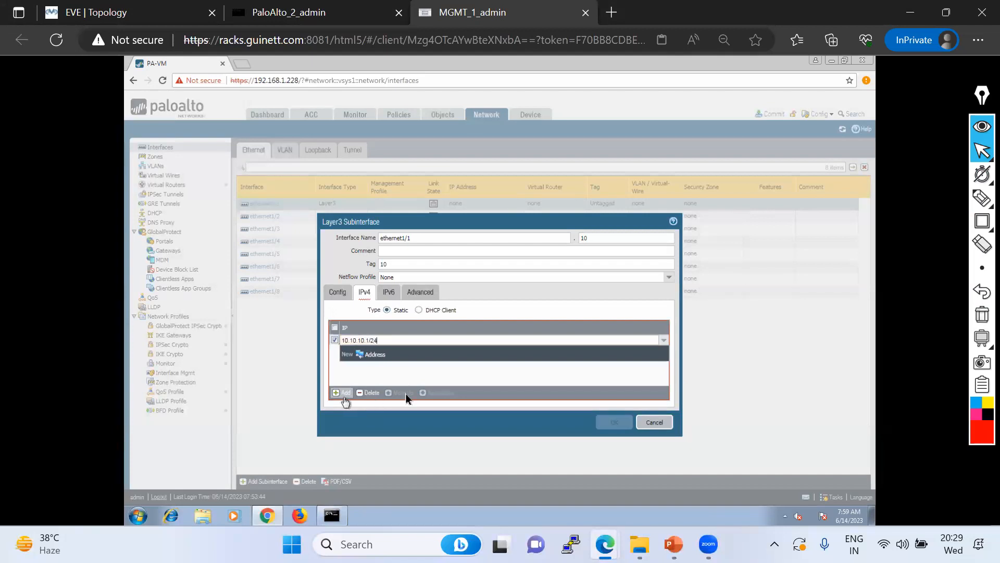
click(414, 375)
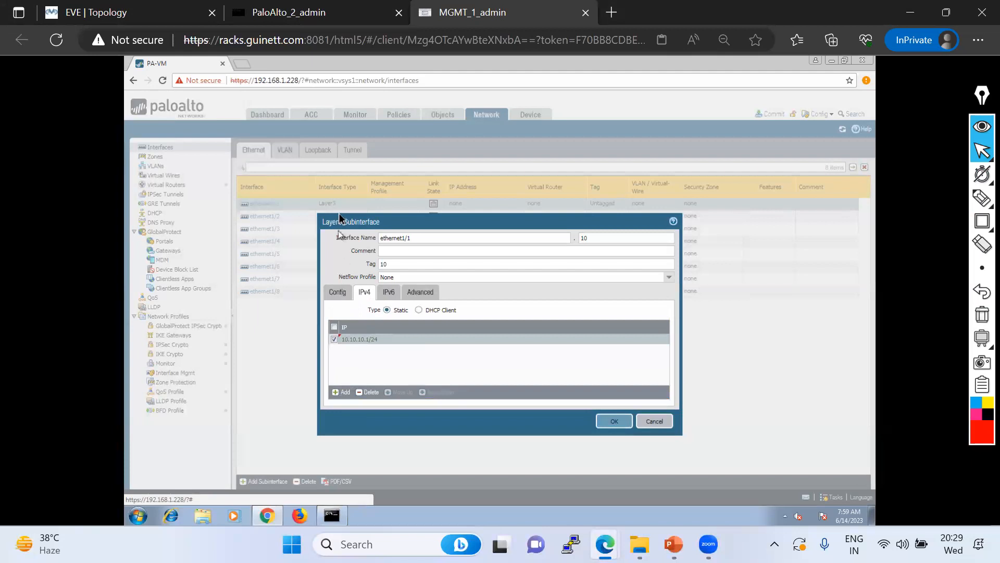
Save the ethernet1/1.10 subinterface and return to the EVE topology
drag(348, 222, 346, 241)
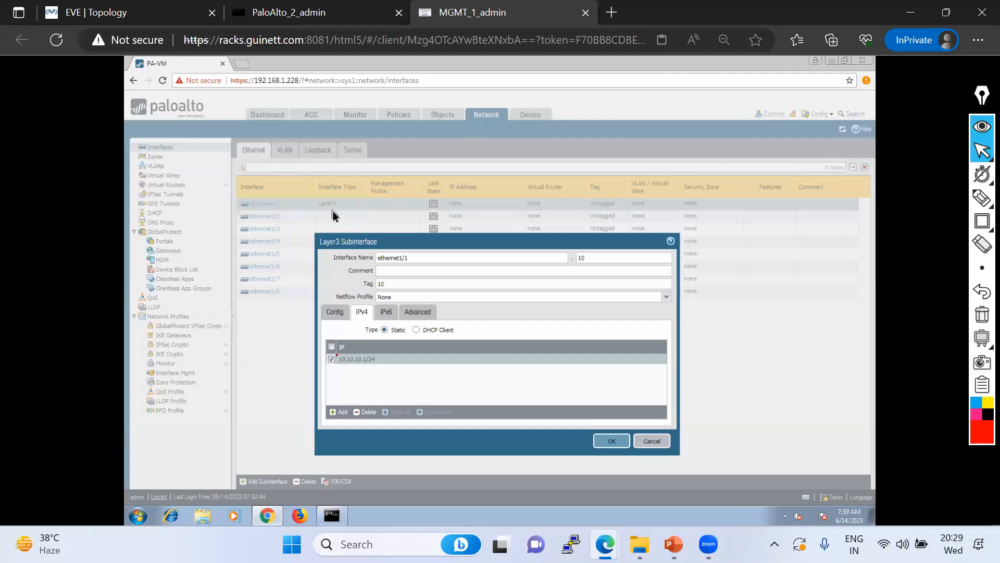
drag(372, 237, 363, 189)
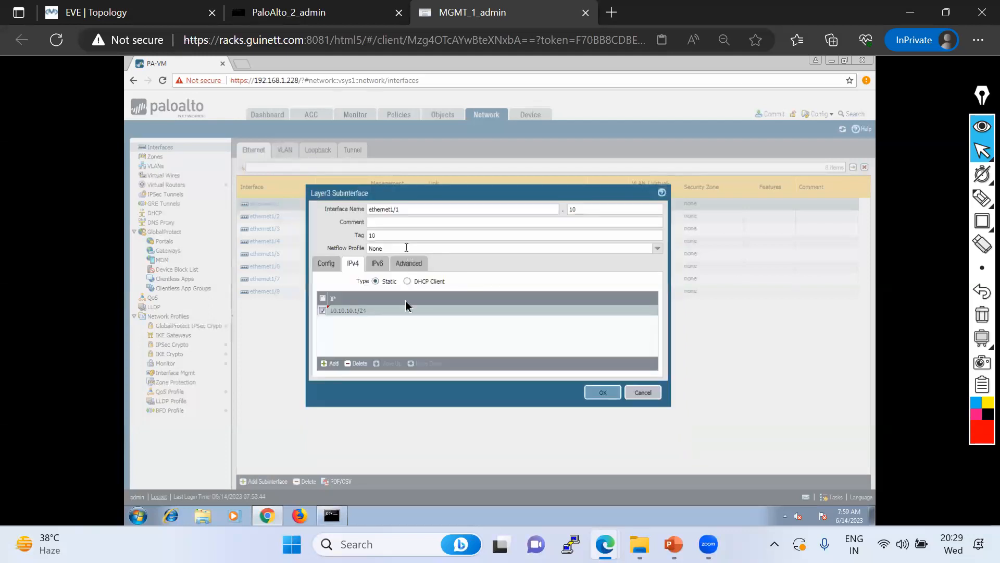
click(600, 394)
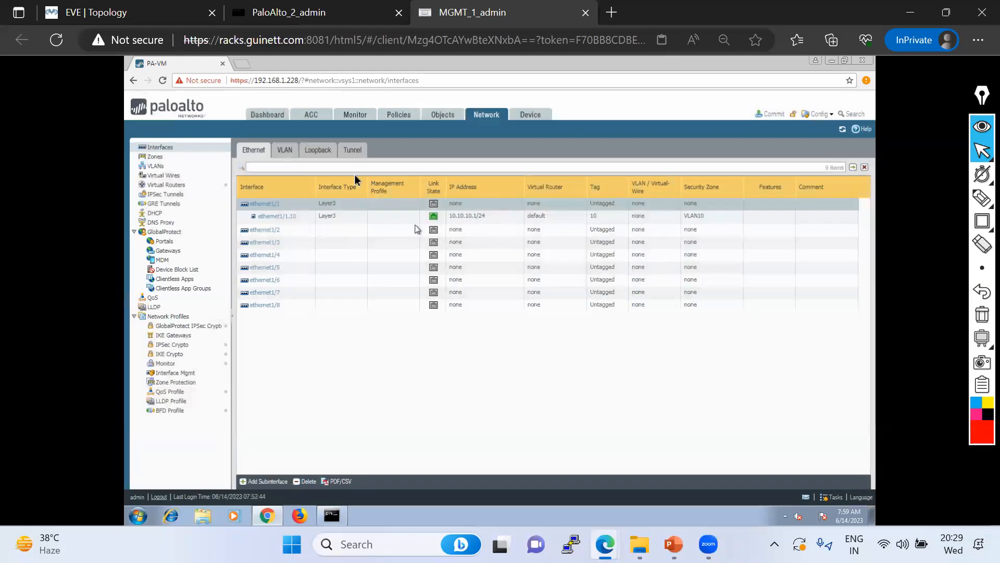
click(87, 16)
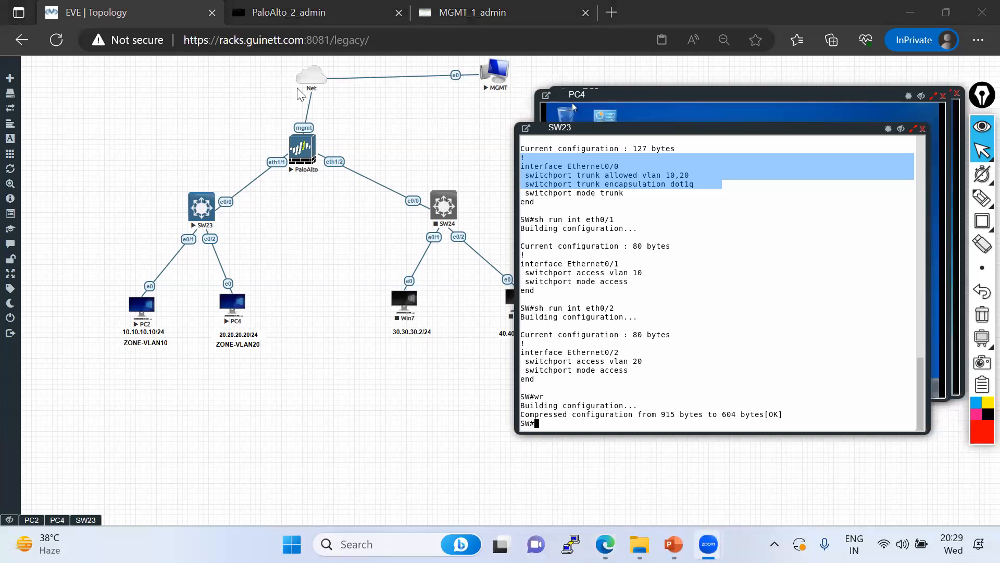
Start subinterface ethernet1/1.20 with tag 20 on the default virtual router
click(471, 12)
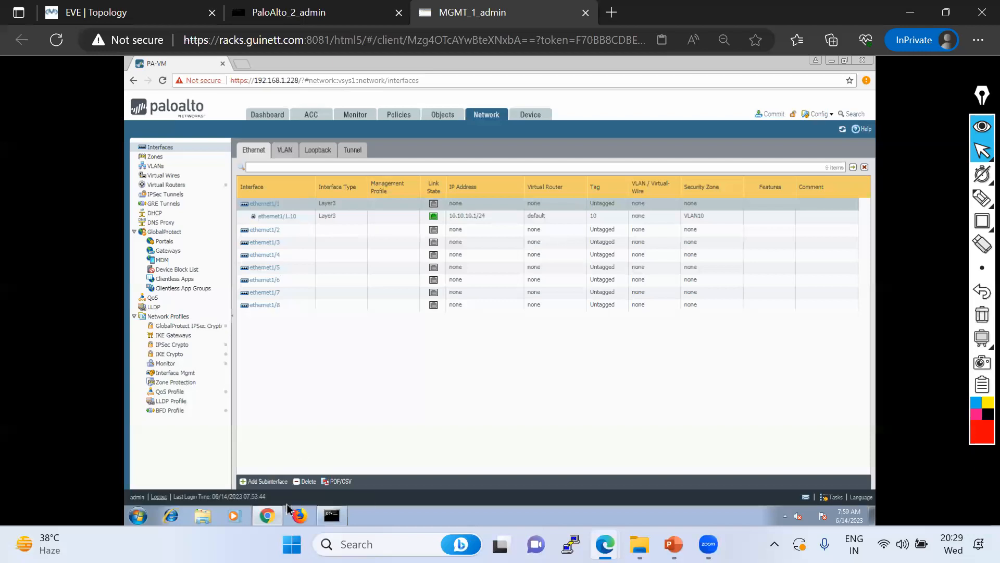
click(261, 482)
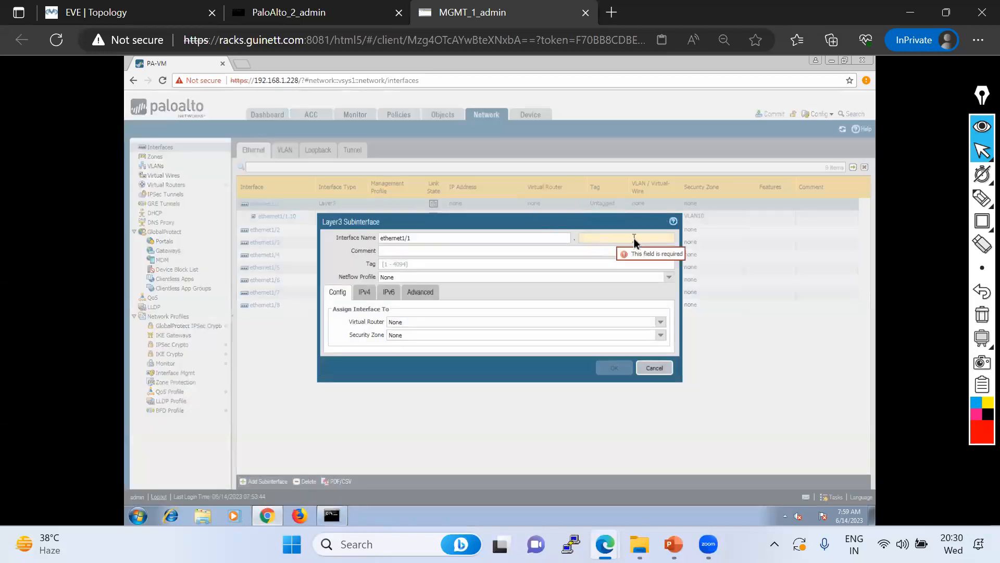
text(20)
click(406, 266)
text(20)
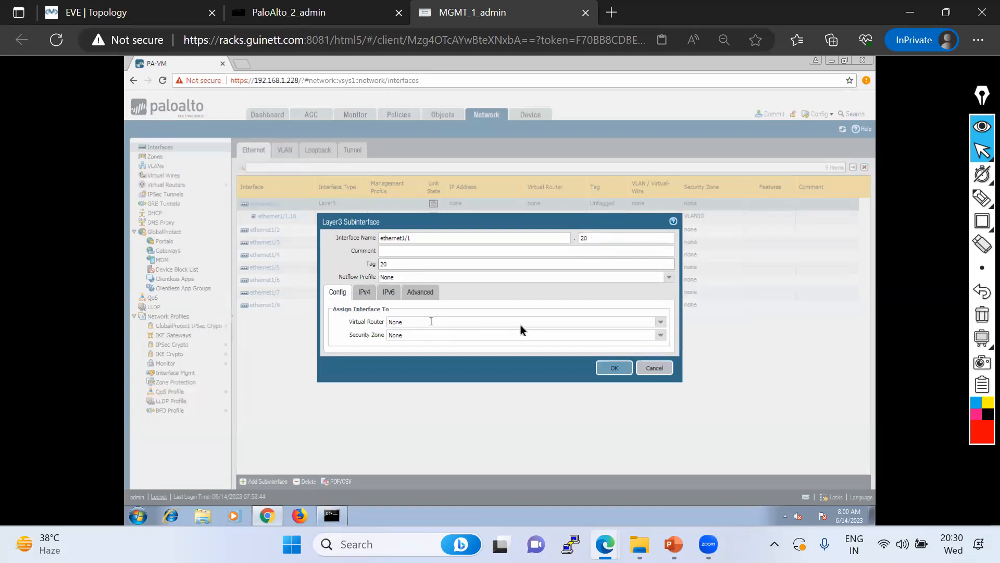
click(660, 322)
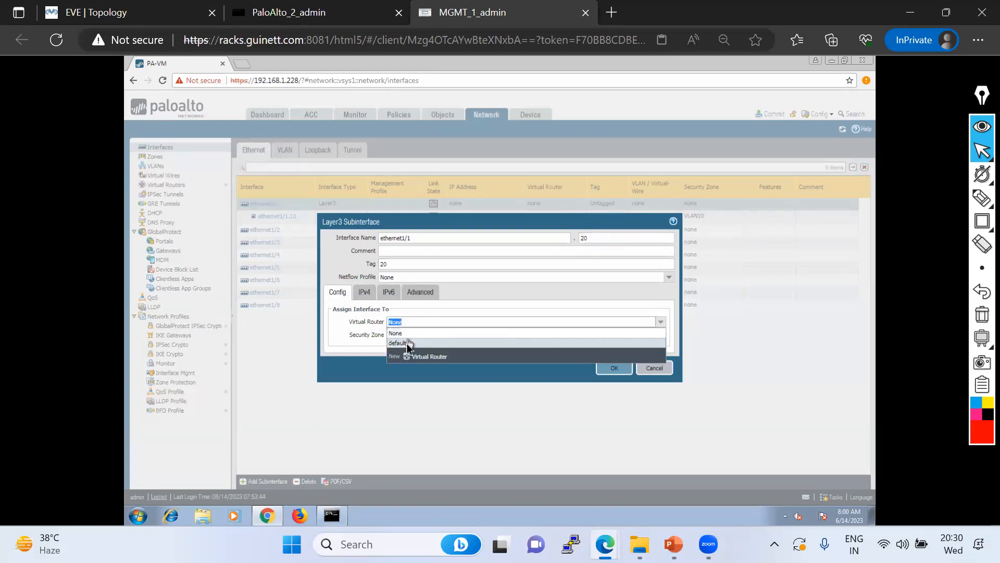
click(406, 345)
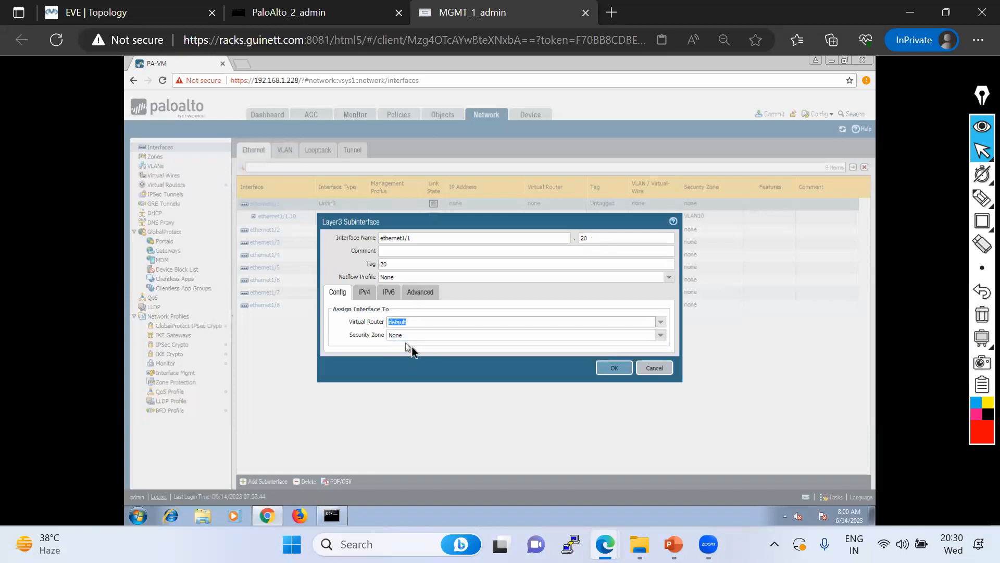
Create and assign a new security zone named VLAN20
click(662, 335)
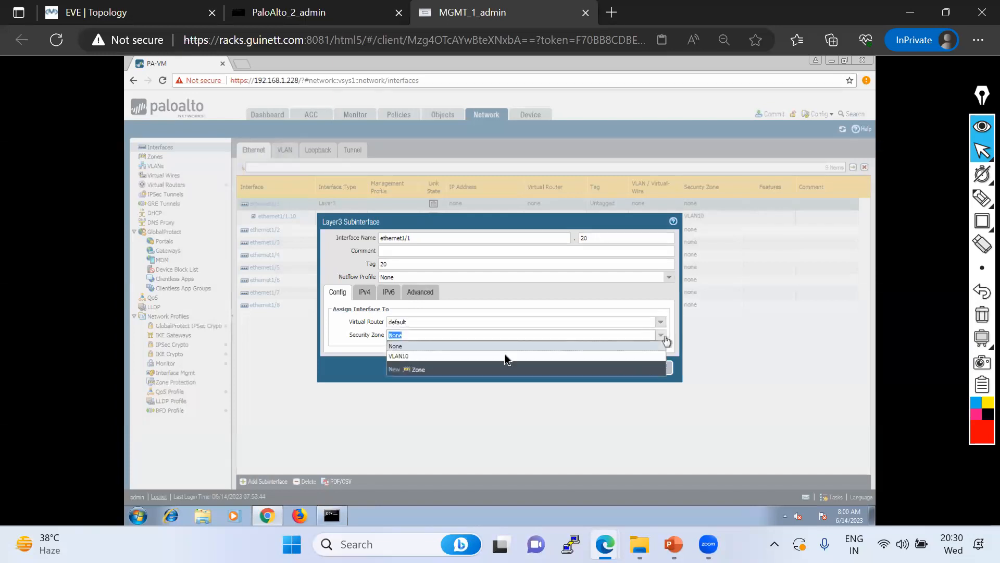
click(110, 13)
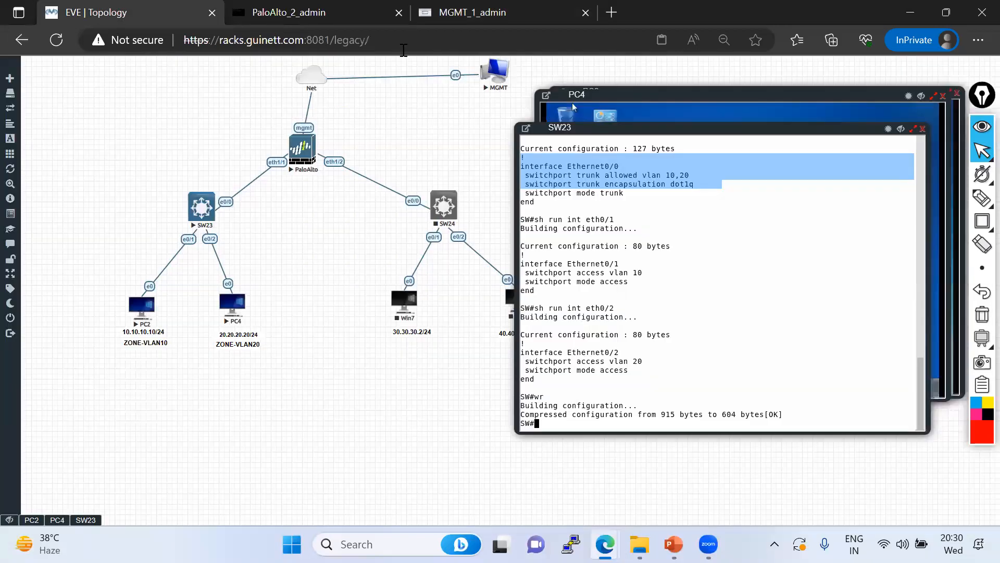
click(503, 13)
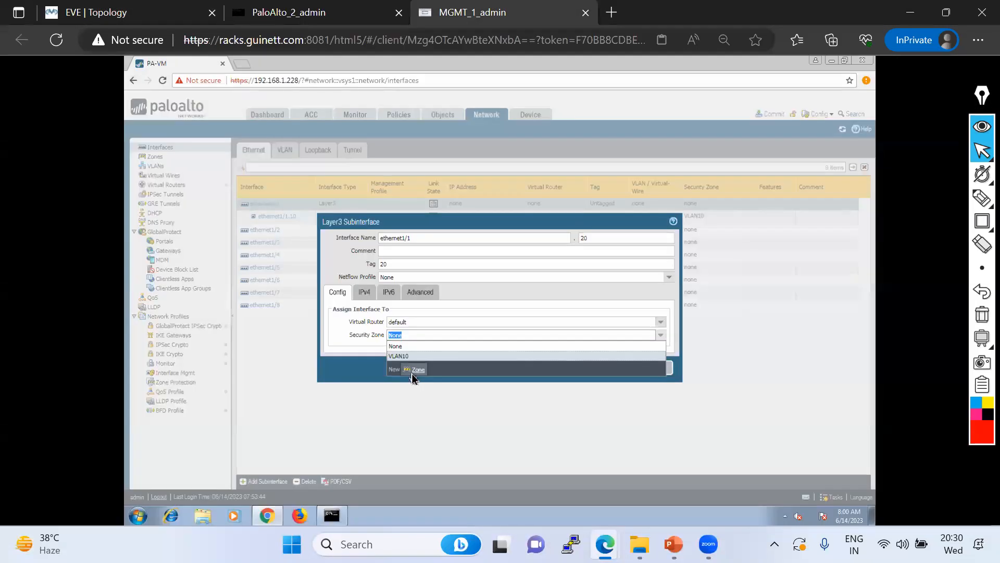
click(413, 373)
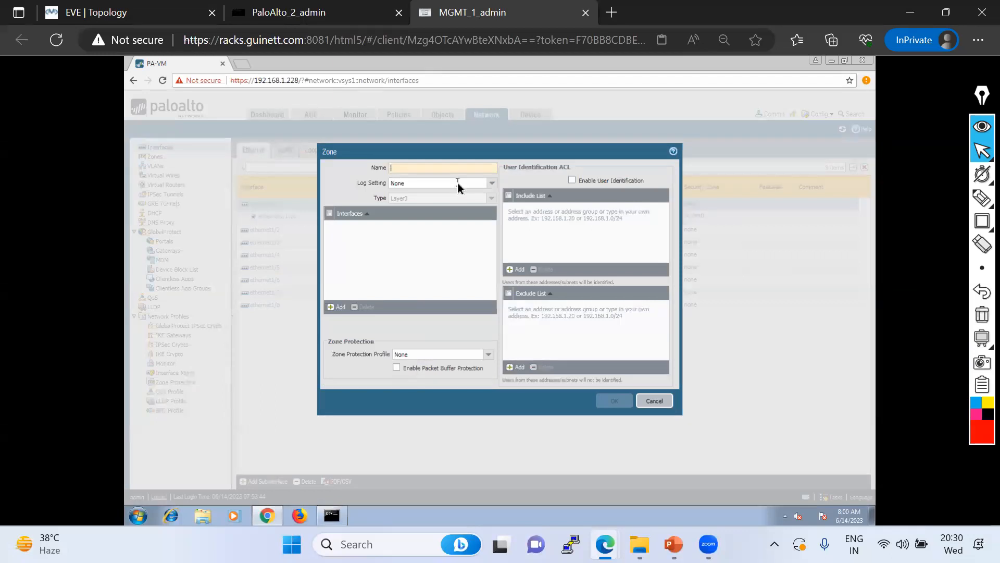
text(VLAN20)
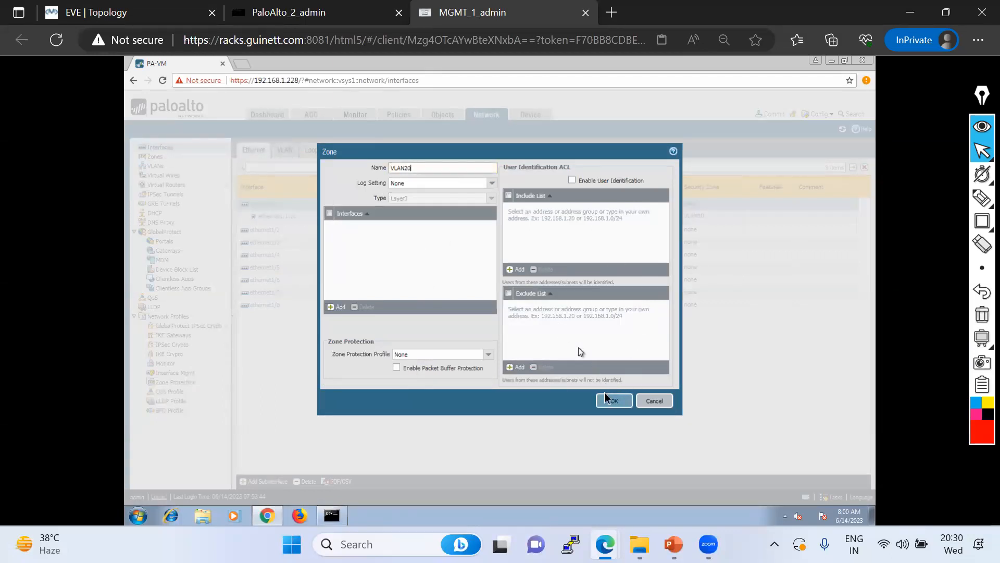
click(613, 406)
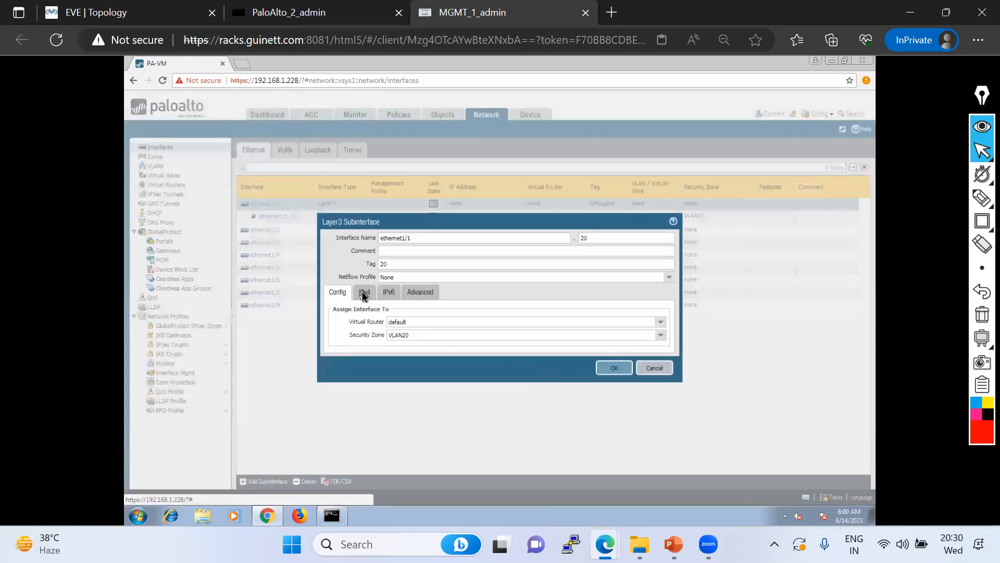
Add IPv4 address 20.20.20.1/24 and save the ethernet1/1.20 subinterface
click(364, 292)
click(341, 394)
text(20)
text(20.1/24)
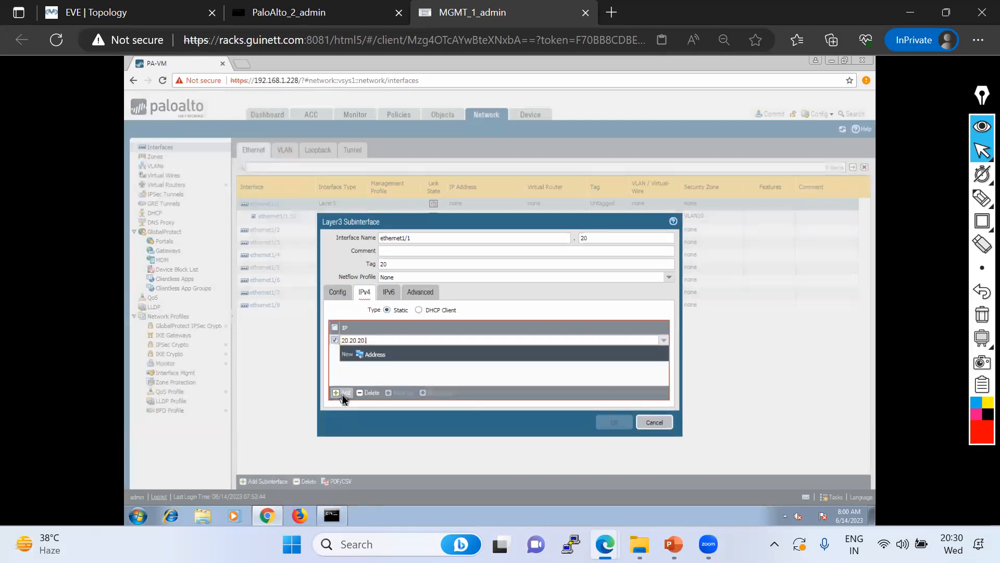
click(392, 371)
click(615, 420)
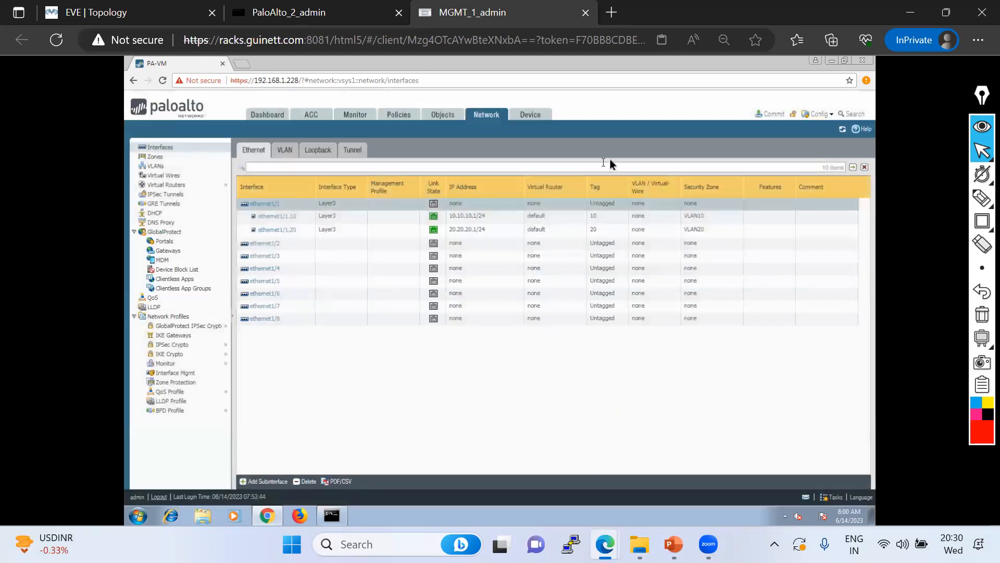
Commit only the admin's changes to the firewall and return to the EVE topology
click(773, 114)
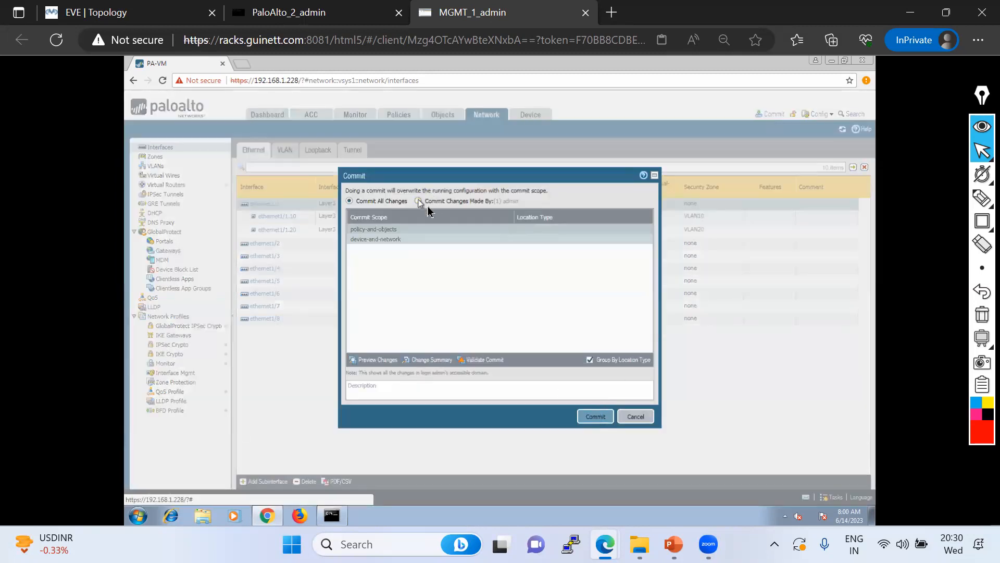
click(418, 201)
click(591, 415)
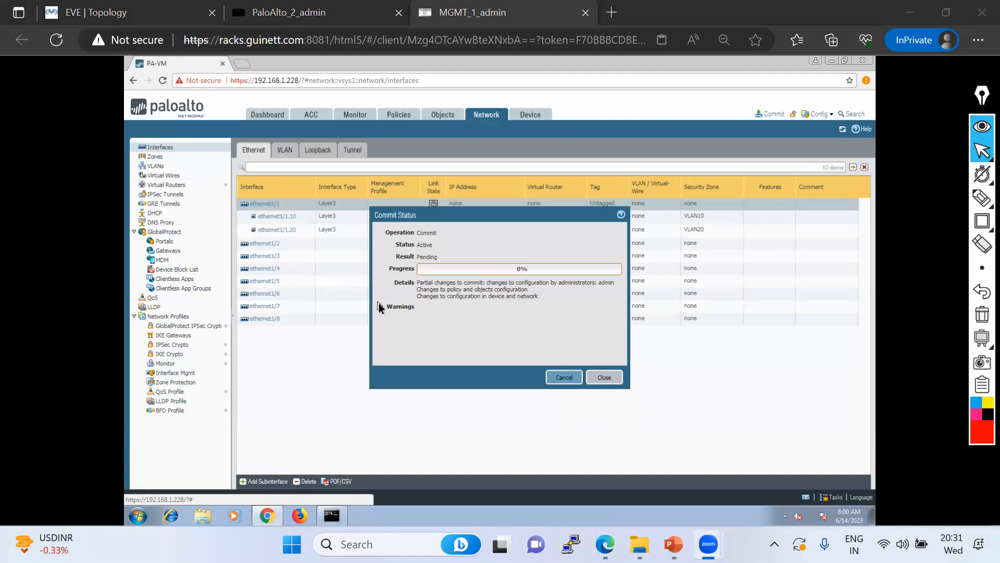
click(123, 13)
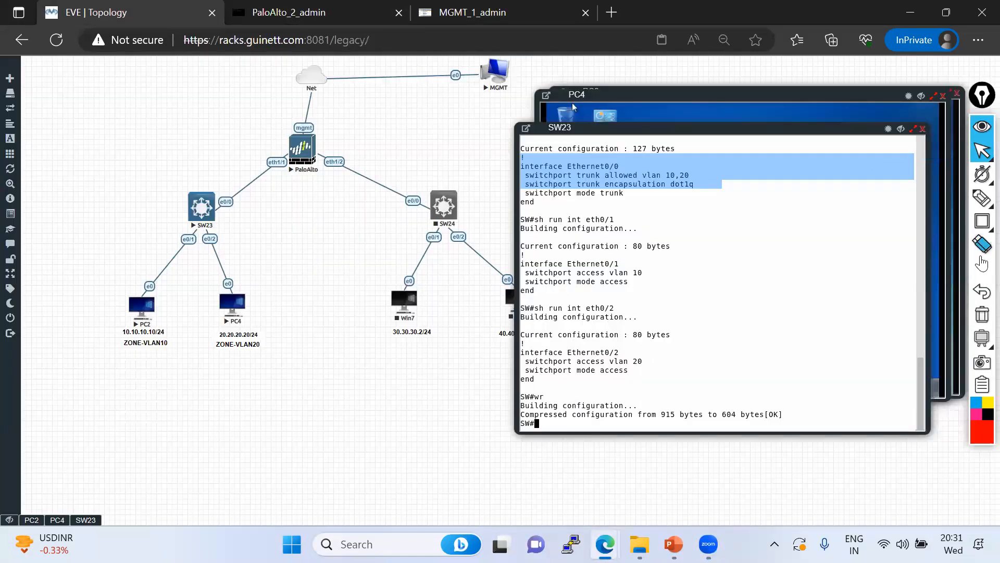
Annotate the topology: circle eth1/1, PC2/VLAN10 and PC4/VLAN20, and trace both paths
click(982, 198)
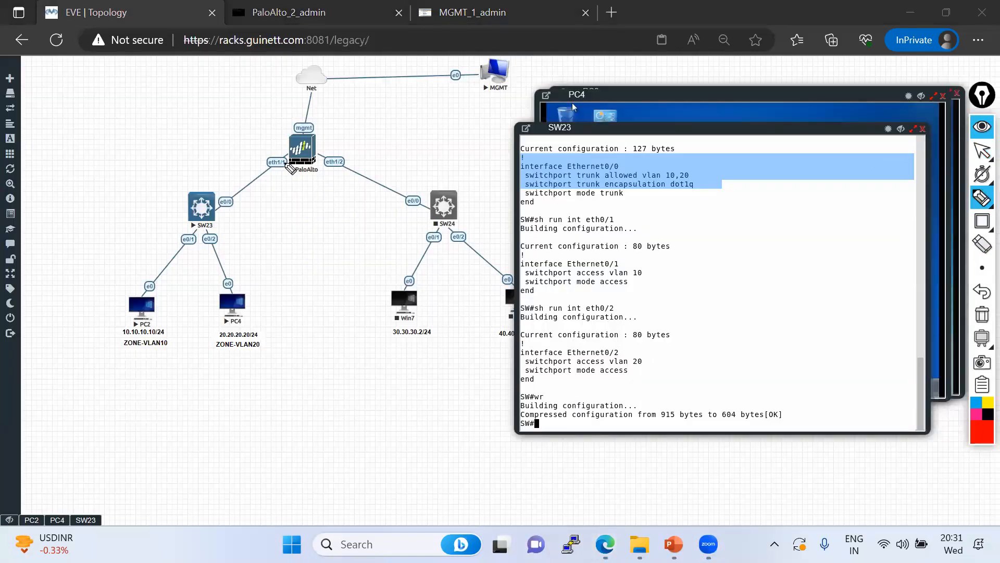
mouse_move(282, 155)
mouse_down()
mouse_move(265, 169)
mouse_move(292, 170)
mouse_up()
mouse_move(215, 200)
mouse_down()
mouse_move(267, 162)
mouse_move(243, 185)
mouse_up()
mouse_move(140, 322)
mouse_down()
mouse_move(115, 325)
mouse_move(156, 336)
mouse_up()
mouse_move(250, 333)
mouse_down()
mouse_move(286, 357)
mouse_move(271, 344)
mouse_up()
mouse_move(133, 333)
mouse_down()
mouse_move(150, 292)
mouse_move(219, 206)
mouse_move(231, 208)
mouse_up()
drag(238, 302, 239, 307)
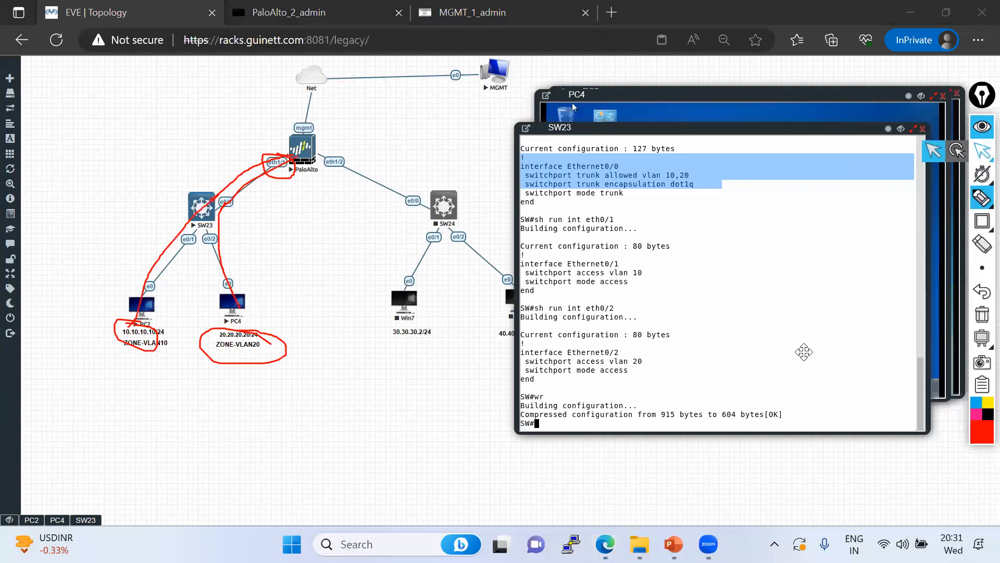
click(982, 151)
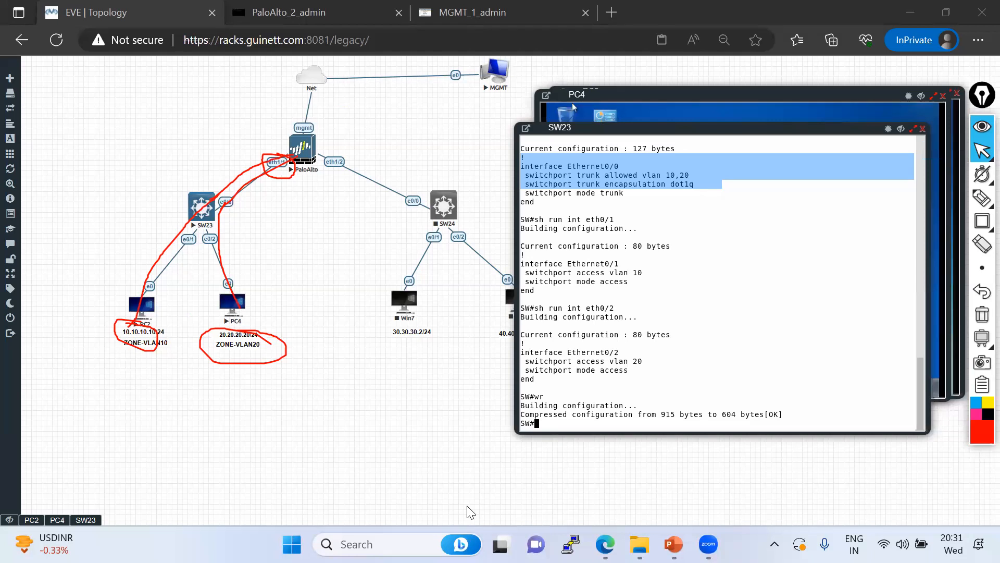
Confirm the firewall commit succeeded and close the Commit Status dialog
click(480, 11)
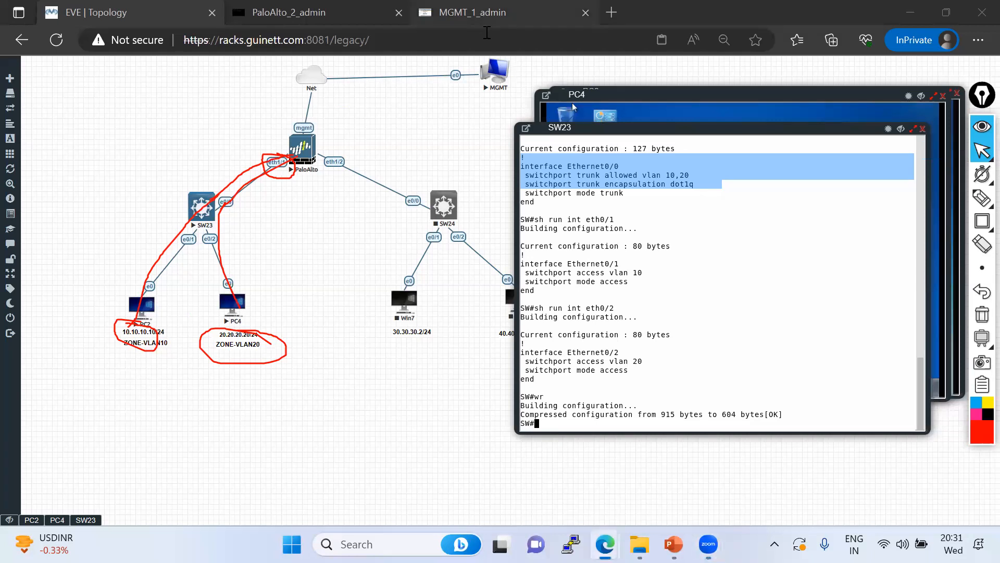
click(484, 13)
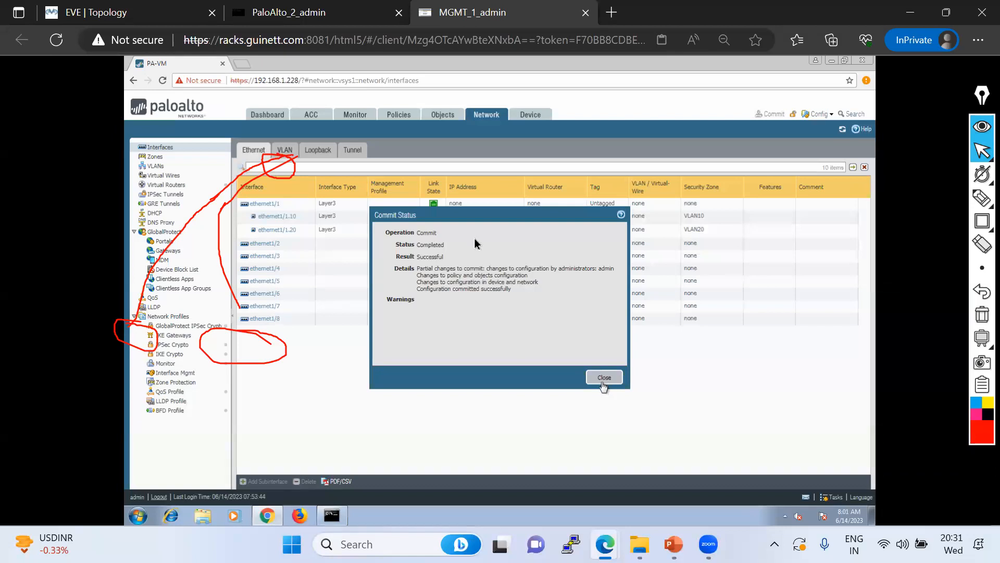
click(84, 14)
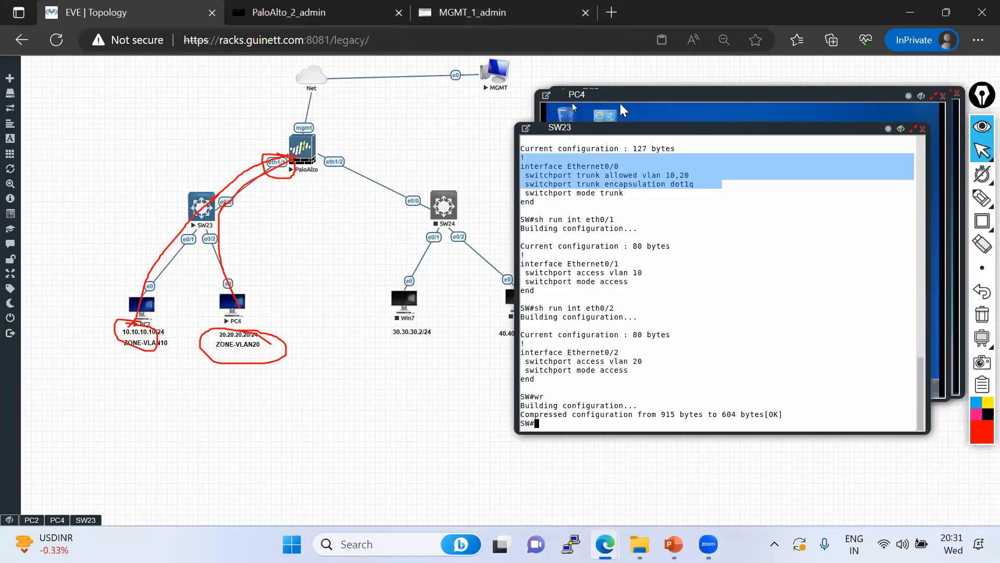
Log in to PC2 and launch a command prompt via cmd
click(57, 520)
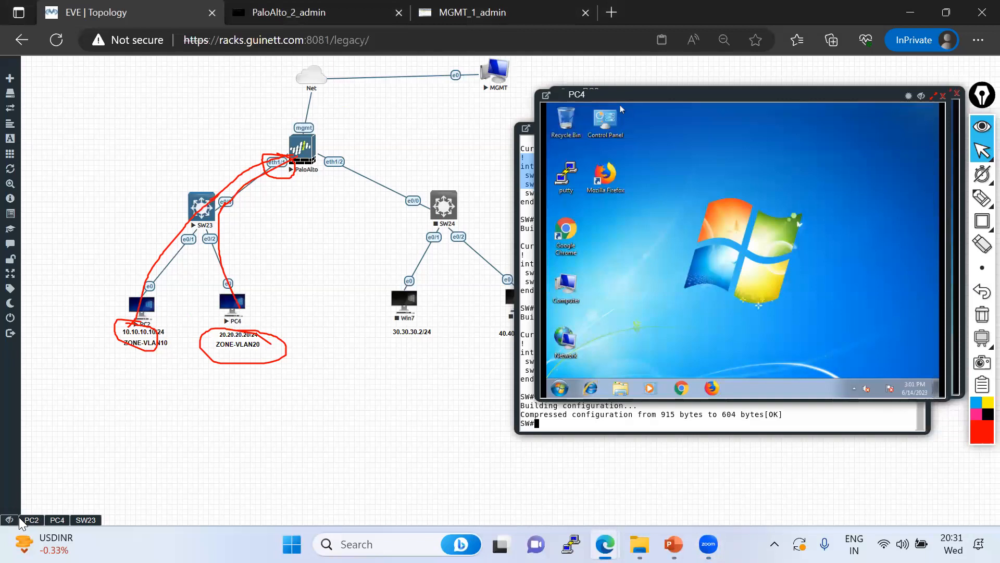
click(32, 520)
click(722, 309)
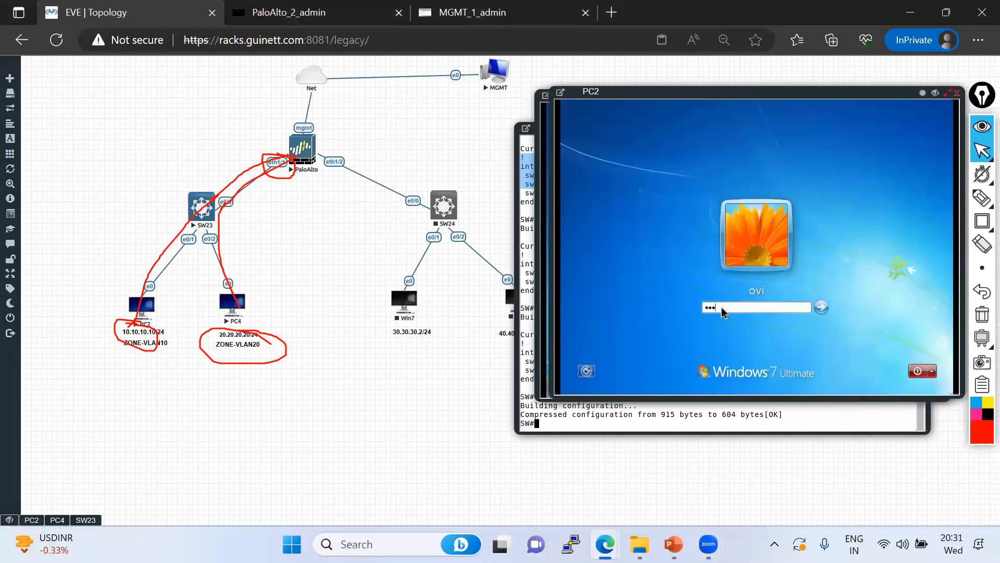
key(Return)
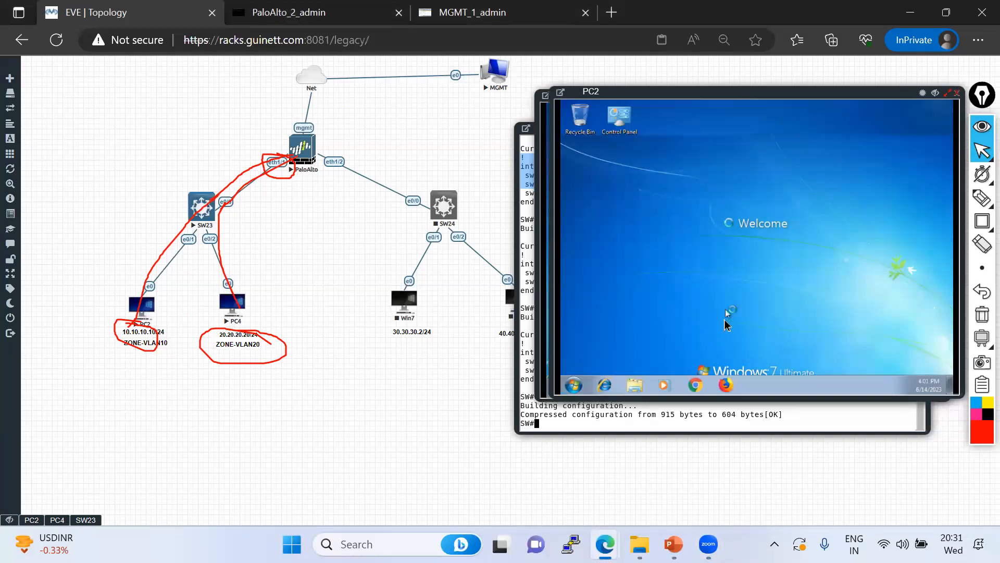
click(582, 390)
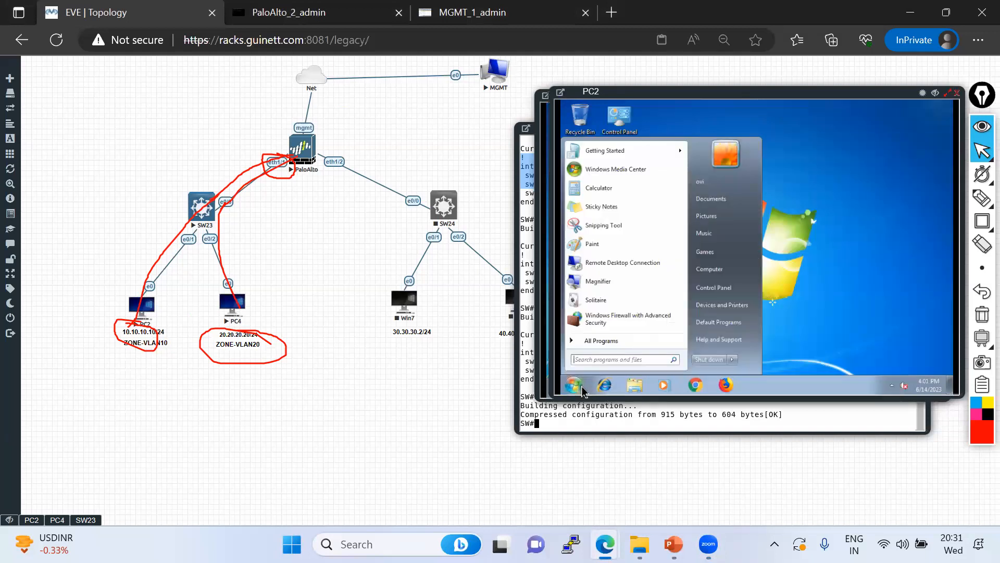
text(cmd)
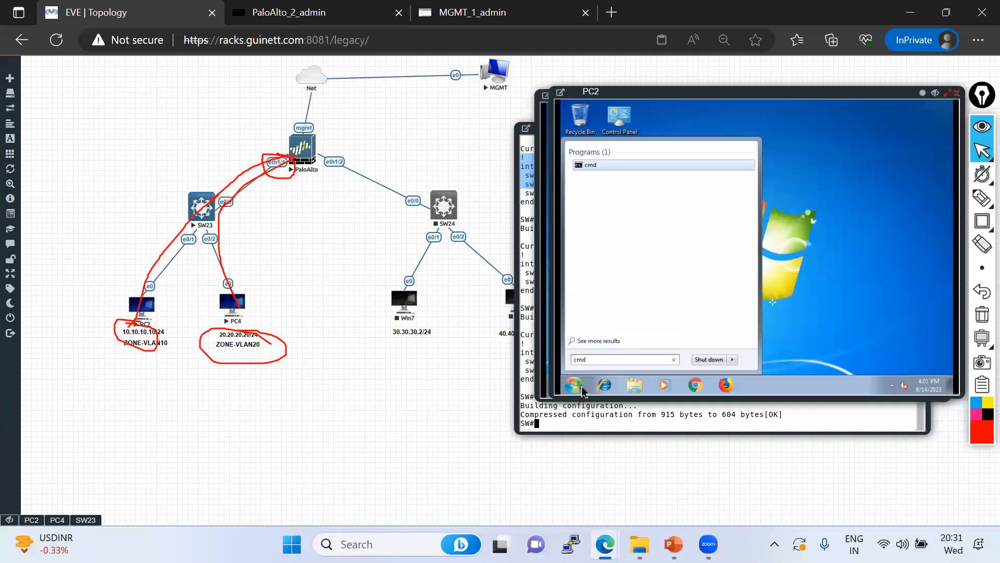
key(Return)
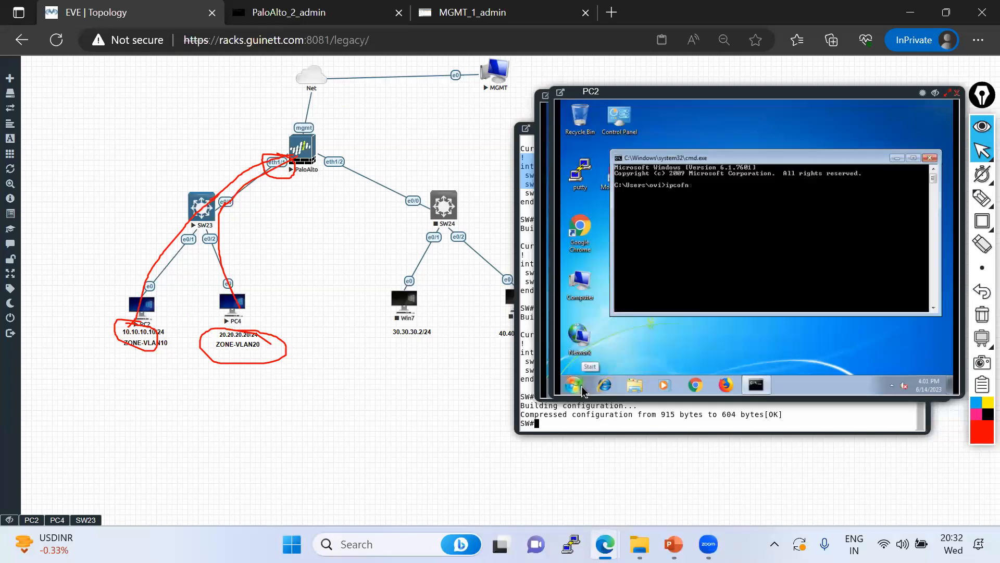
Confirm PC2's 10.10.10.10 address with ipconfig and ping 20.20.20.20
text(ipconfig)
key(Return)
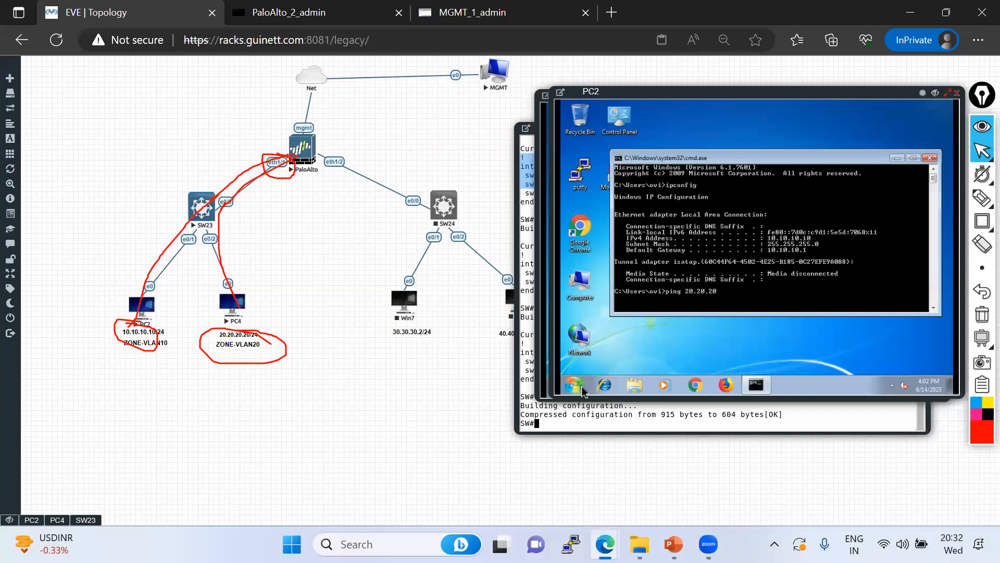
text(ping 20.20.20.20)
key(Return)
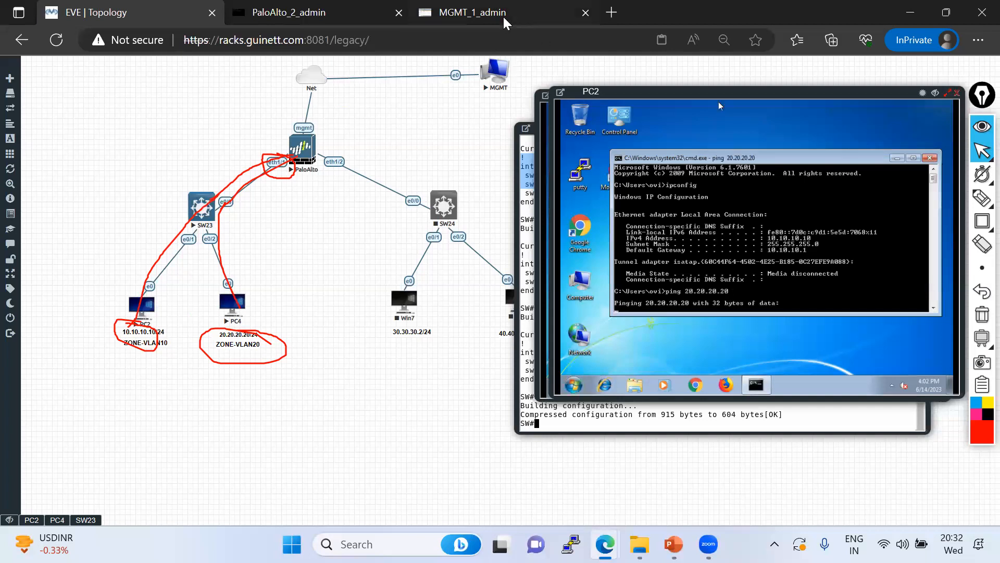
click(473, 12)
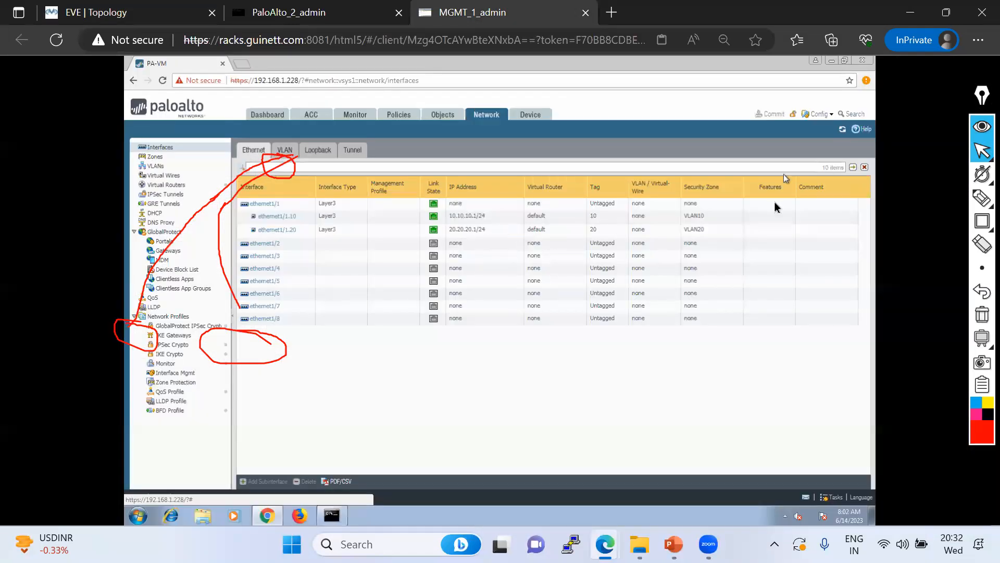
Clear the annotations and check that the firewall's security policy list is empty
click(981, 317)
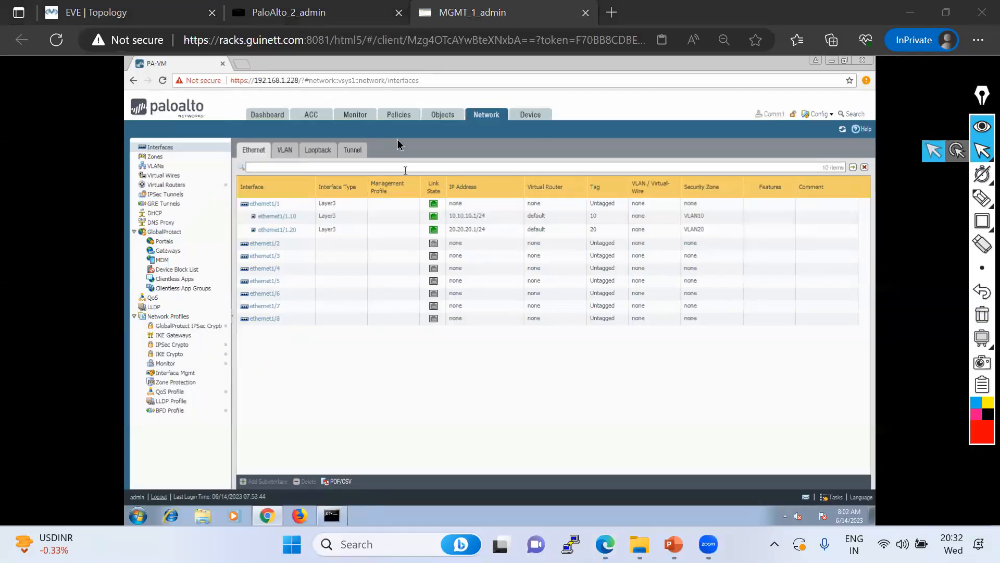
click(402, 117)
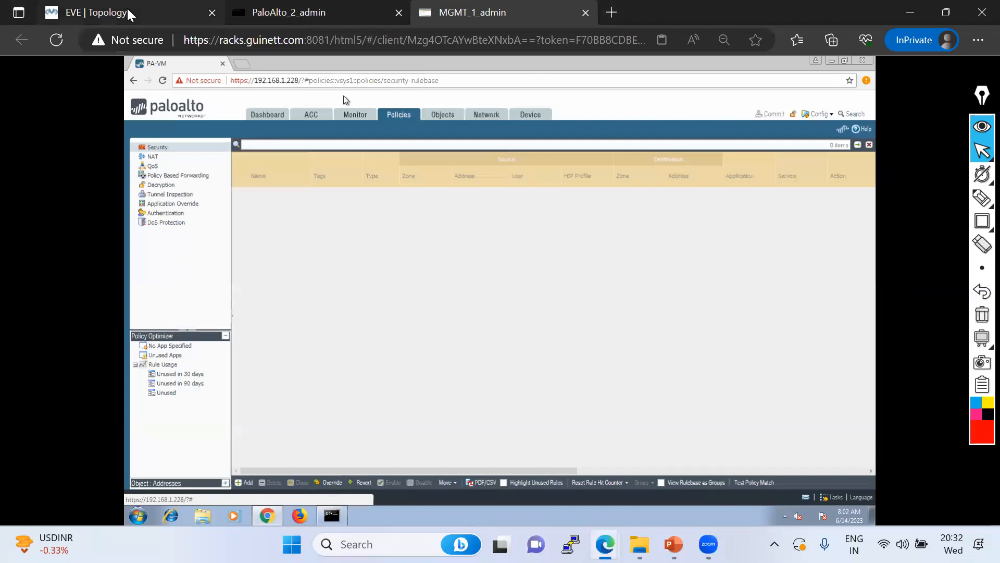
click(156, 12)
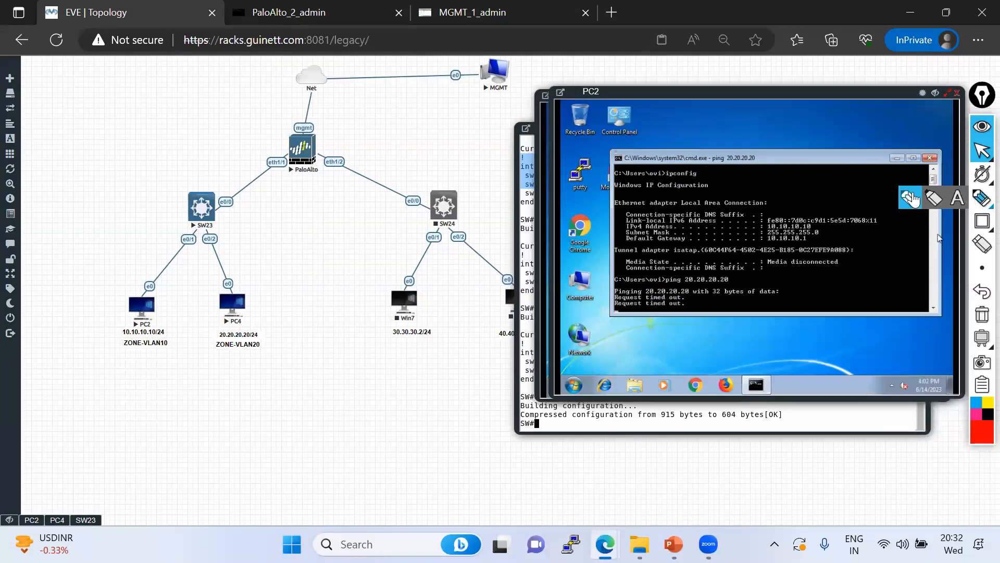
Sketch the PC2-to-PC4 path through the firewall between ZONE-VLAN10 and ZONE-VLAN20, then erase it
click(982, 197)
mouse_move(152, 318)
mouse_down()
mouse_move(189, 196)
mouse_move(290, 152)
mouse_move(255, 207)
mouse_move(237, 314)
mouse_move(222, 318)
mouse_up()
mouse_move(168, 342)
mouse_down()
mouse_move(222, 349)
mouse_move(170, 353)
mouse_up()
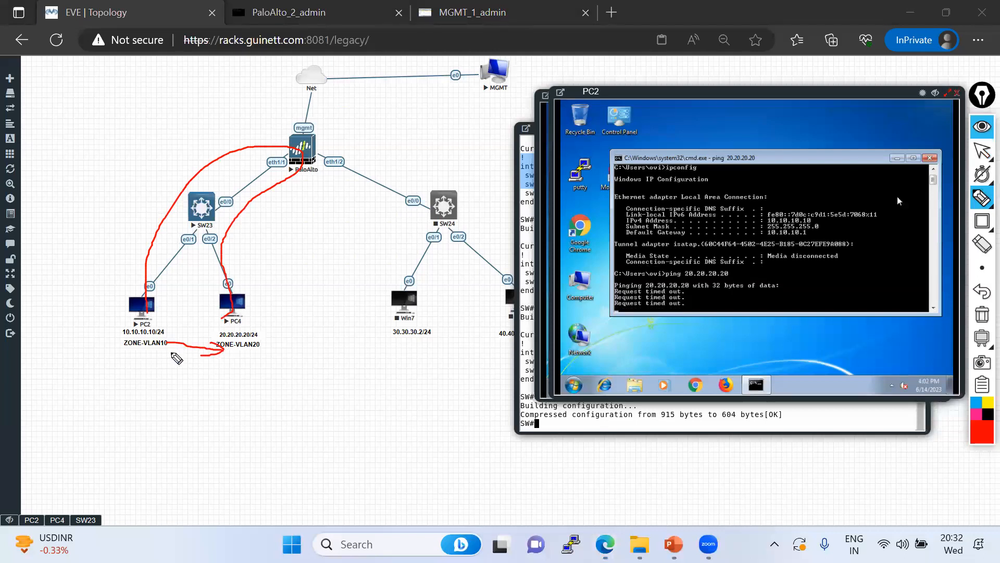
mouse_move(248, 326)
mouse_down()
mouse_move(286, 315)
mouse_move(300, 134)
mouse_move(157, 315)
mouse_up()
mouse_move(283, 347)
mouse_down()
mouse_move(241, 354)
mouse_move(170, 336)
mouse_up()
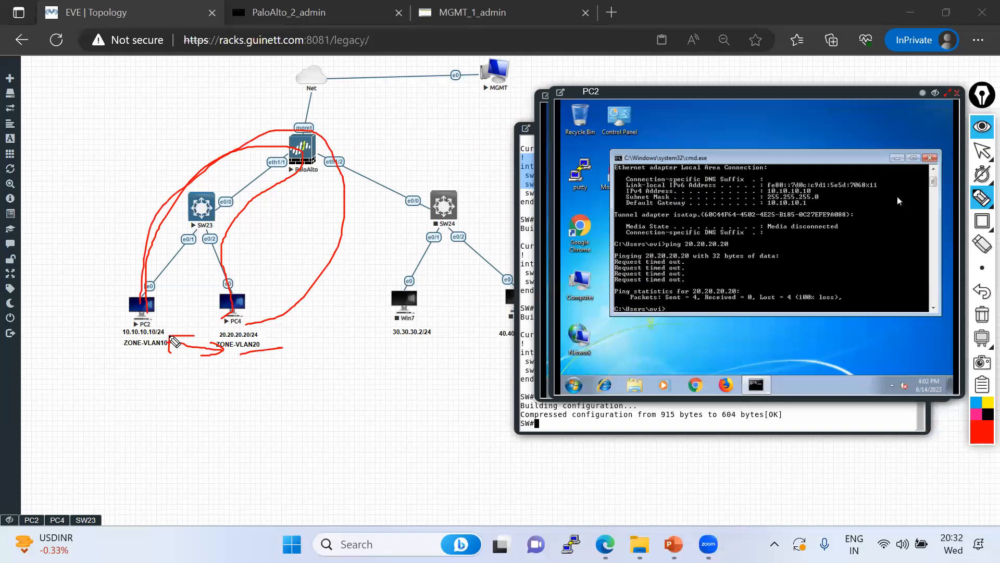
click(982, 314)
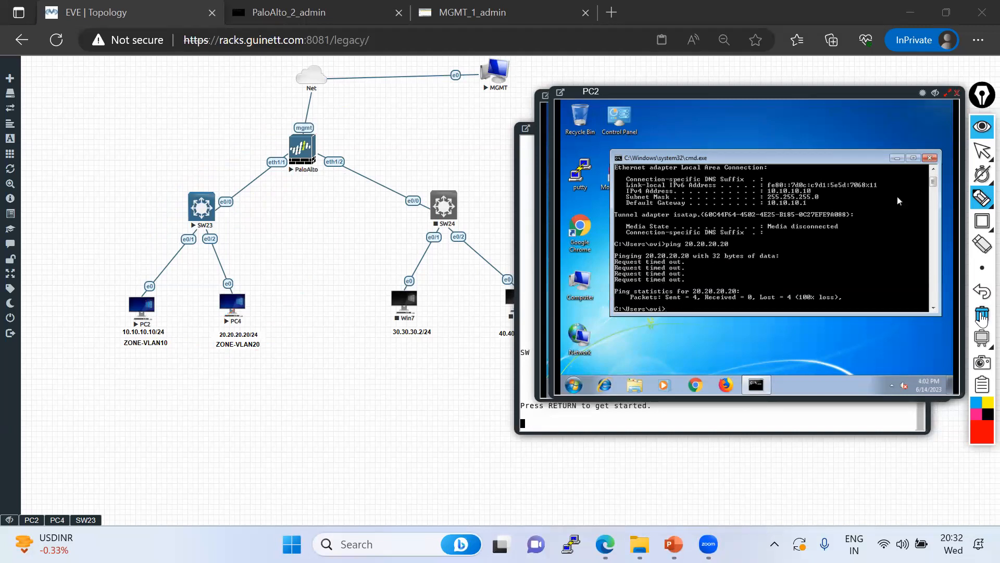
click(982, 152)
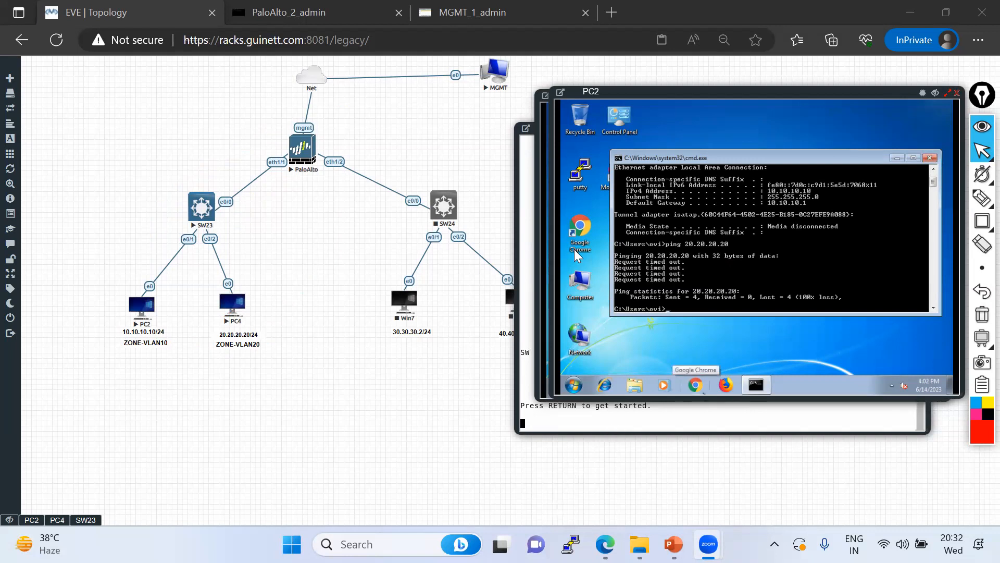
Add a new security rule named 'VLAN10 to VLAN20 Policy'
click(485, 13)
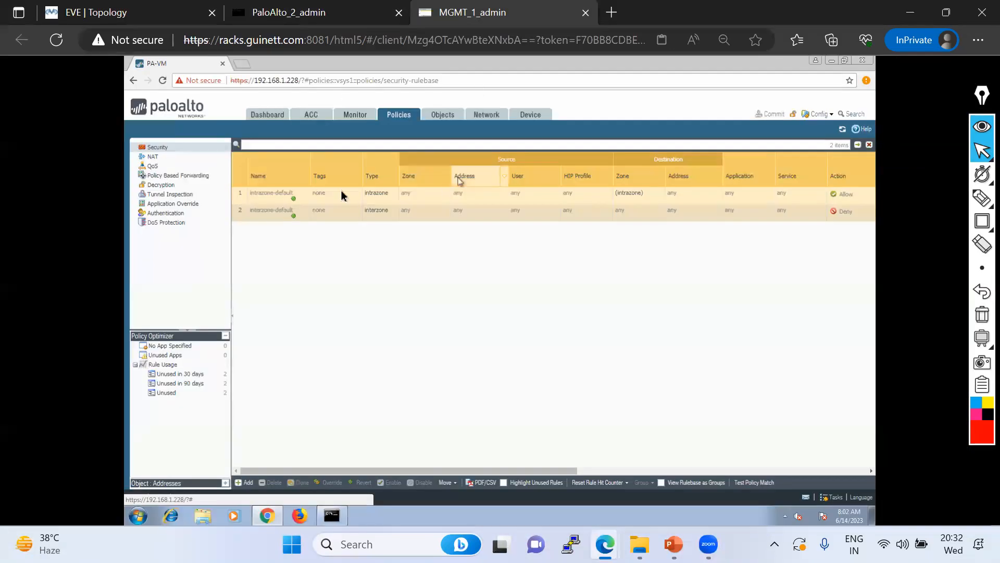
click(242, 482)
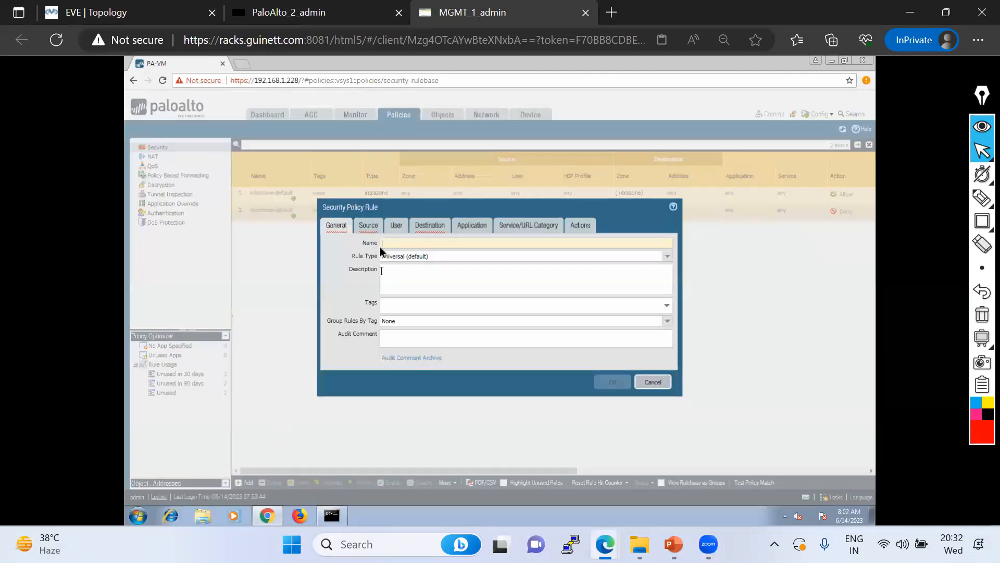
click(124, 15)
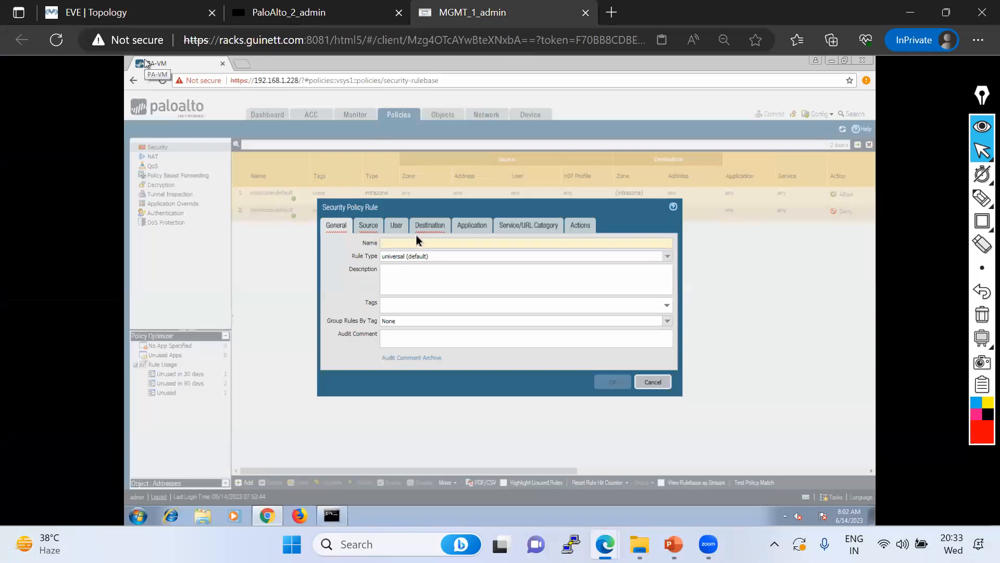
click(515, 13)
text(AN)
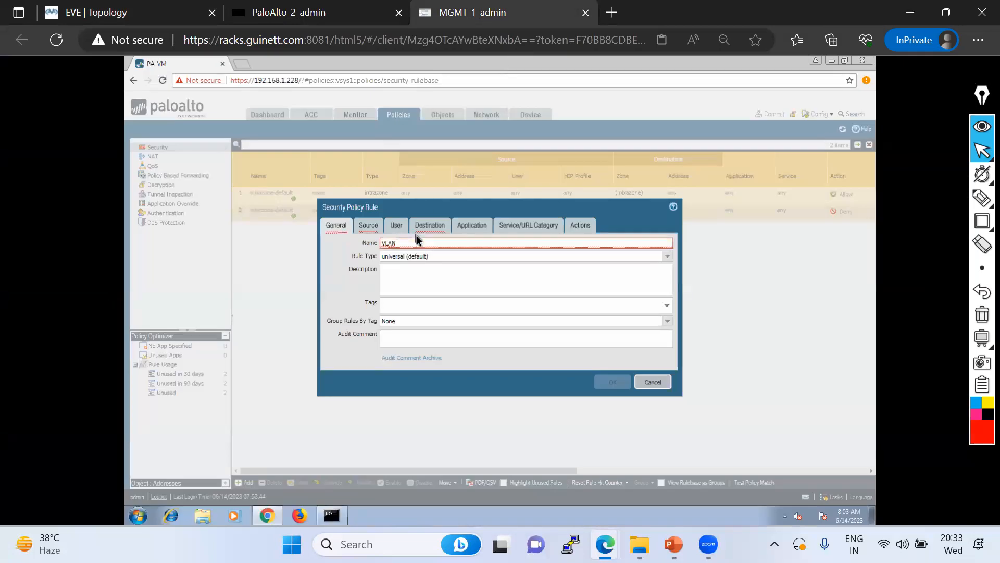
text(10 to VLAN)
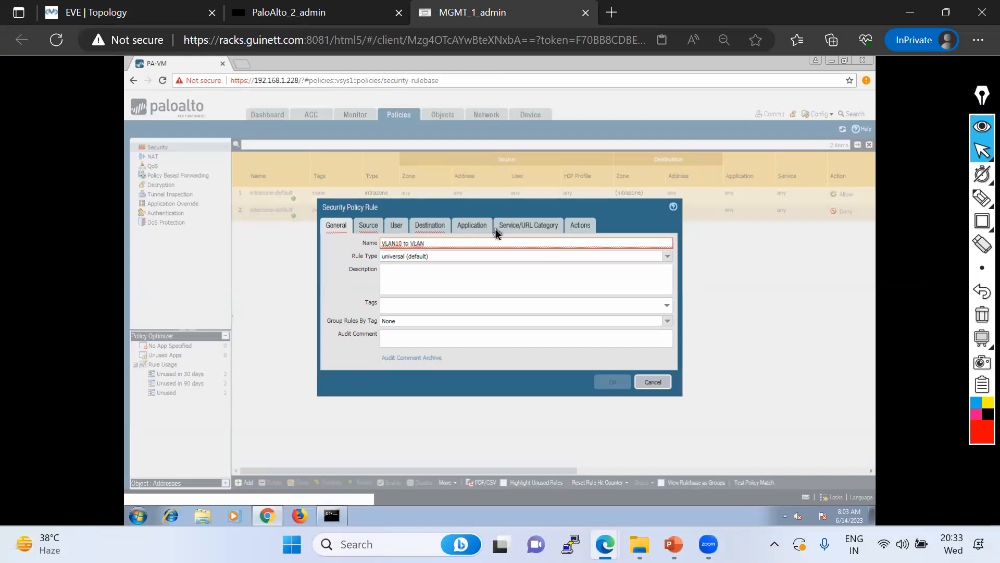
text(20)
key(ctrl+a)
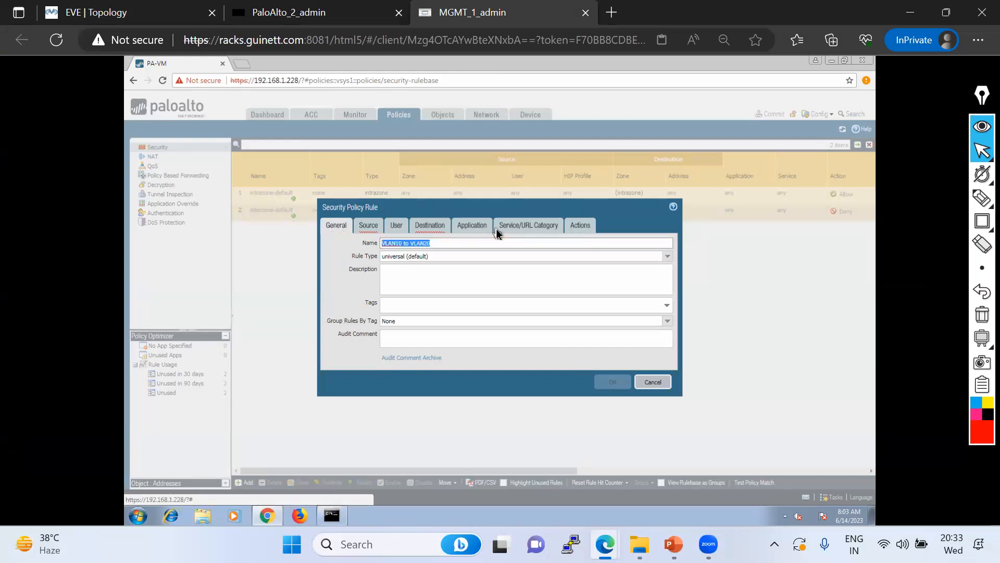
key(End)
text(Policy)
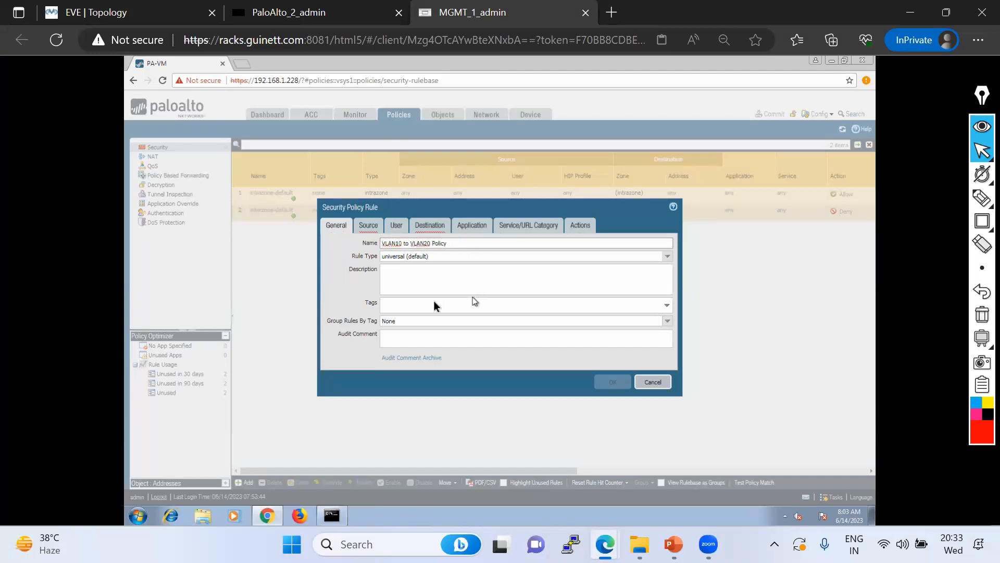
Set the rule's source to zone VLAN10 with address 10.10.10.0/24
click(368, 227)
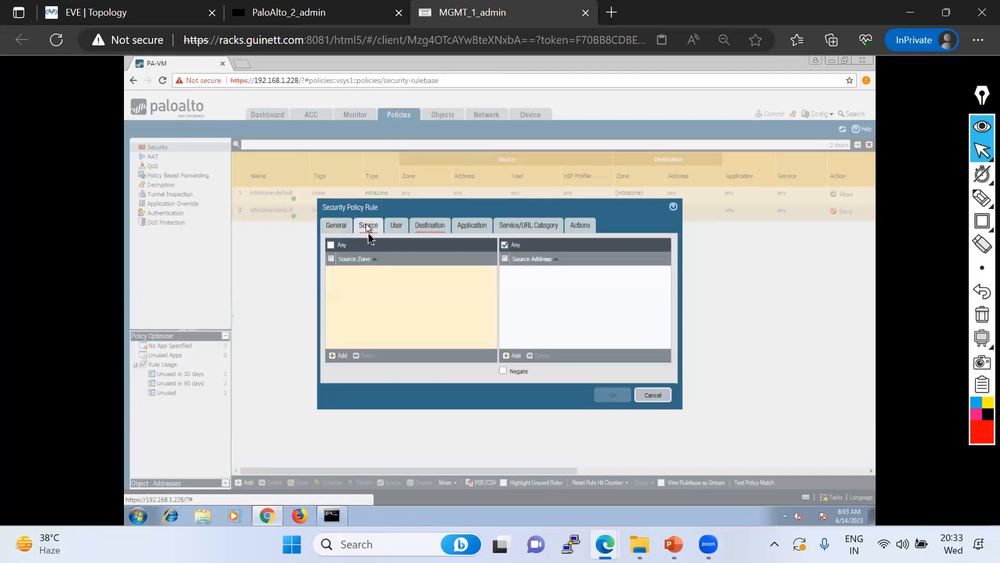
click(333, 356)
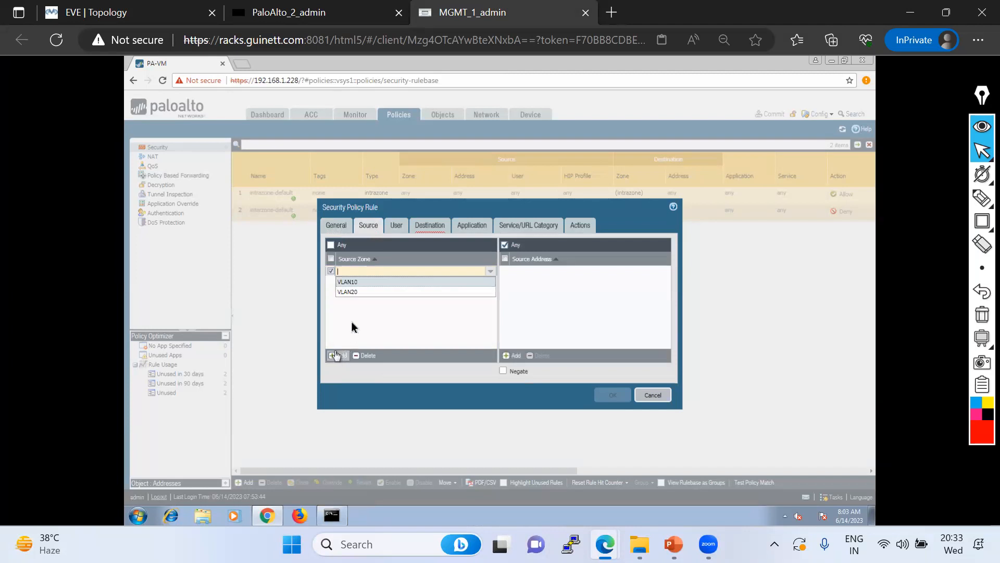
click(349, 283)
click(411, 311)
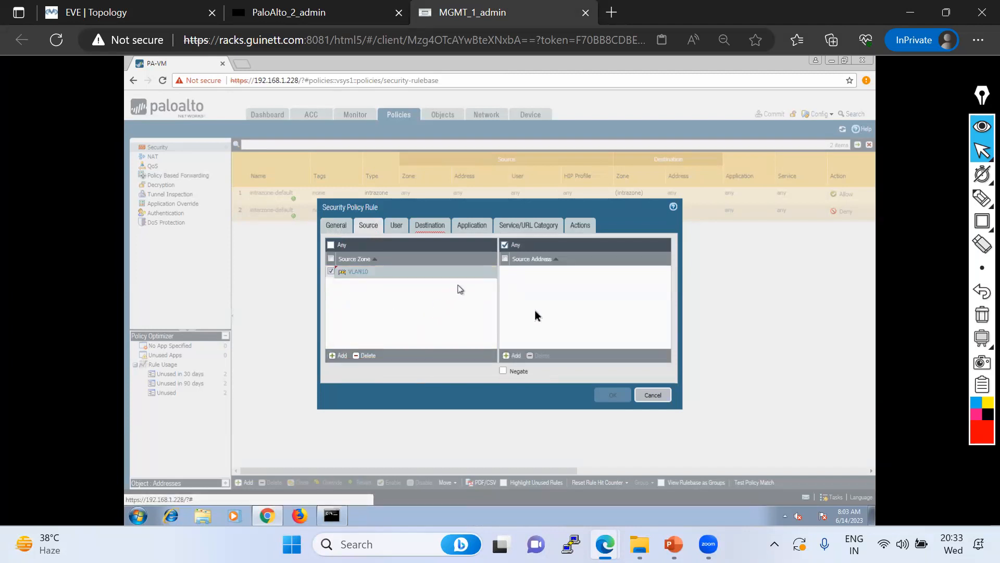
click(517, 356)
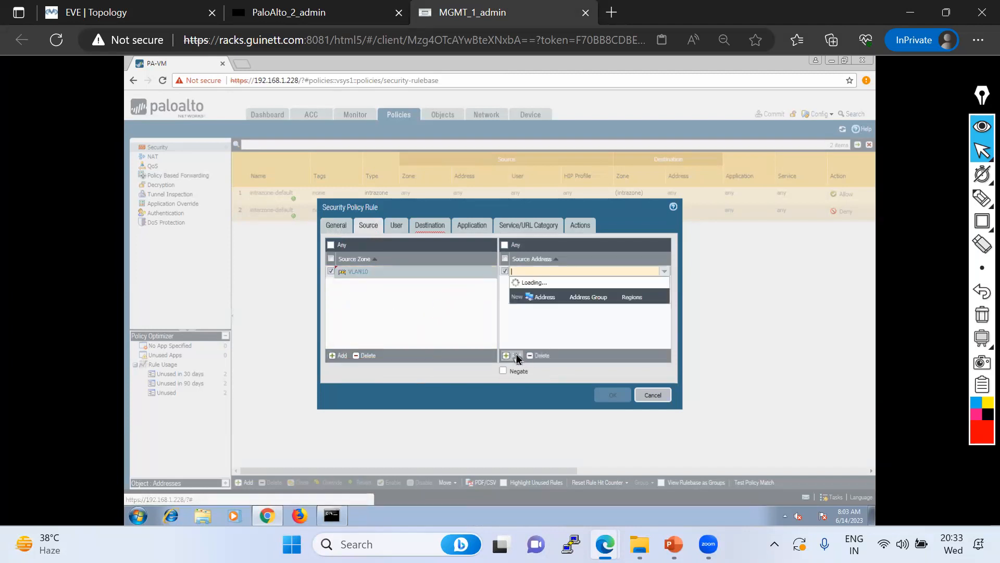
text(10.10.10)
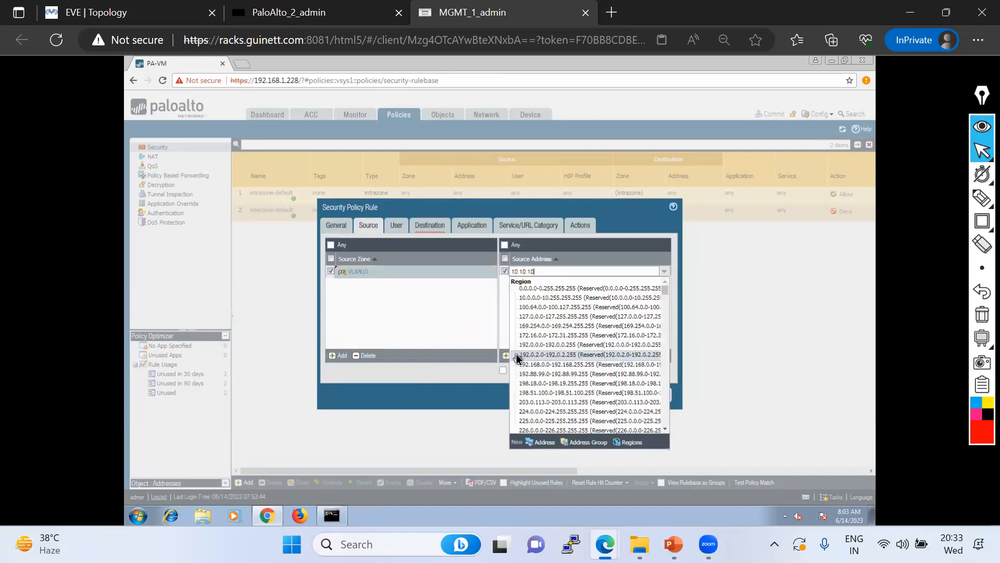
text(.0/24)
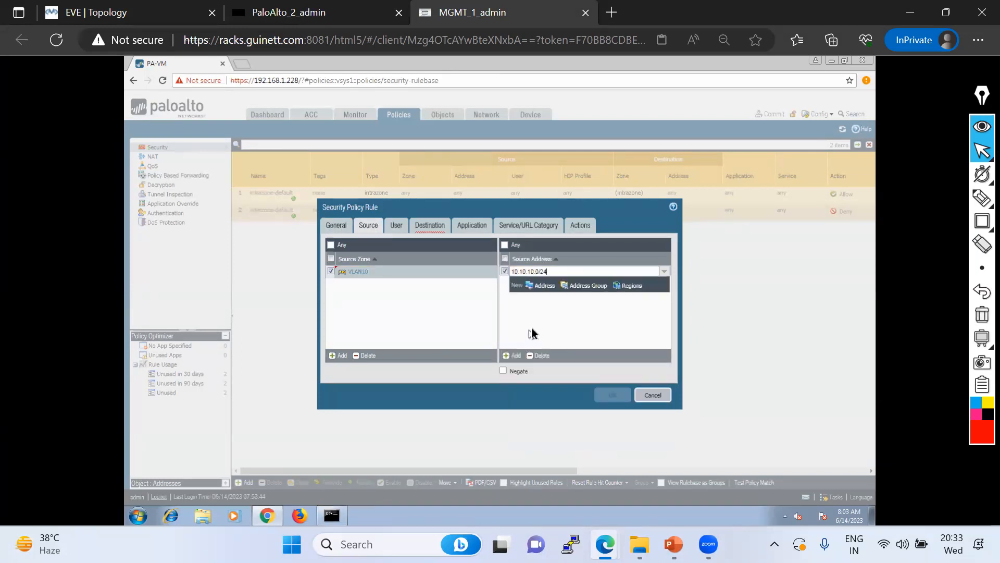
key(Return)
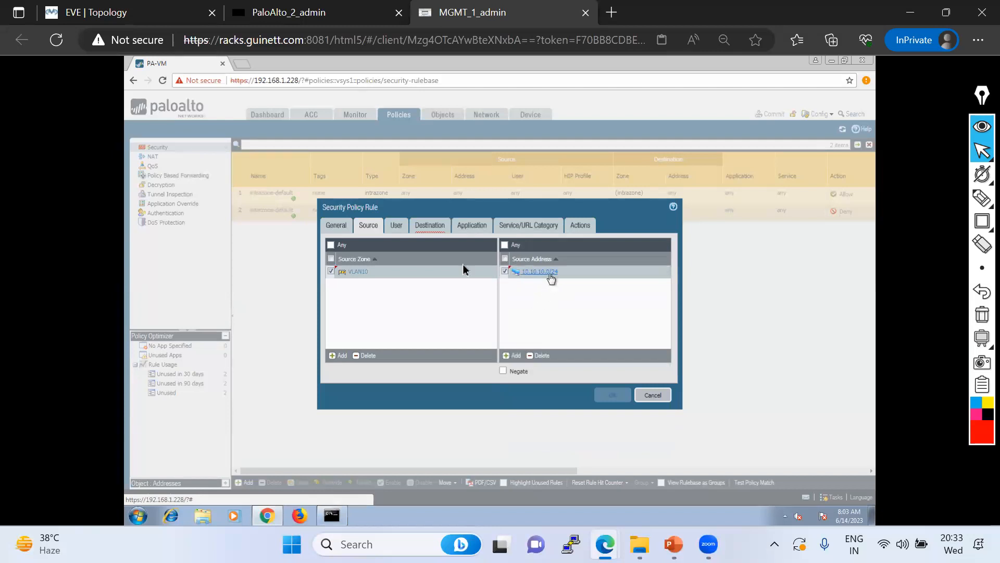
Set the rule's destination to zone VLAN20 with address 20.20.20.0/24
click(396, 225)
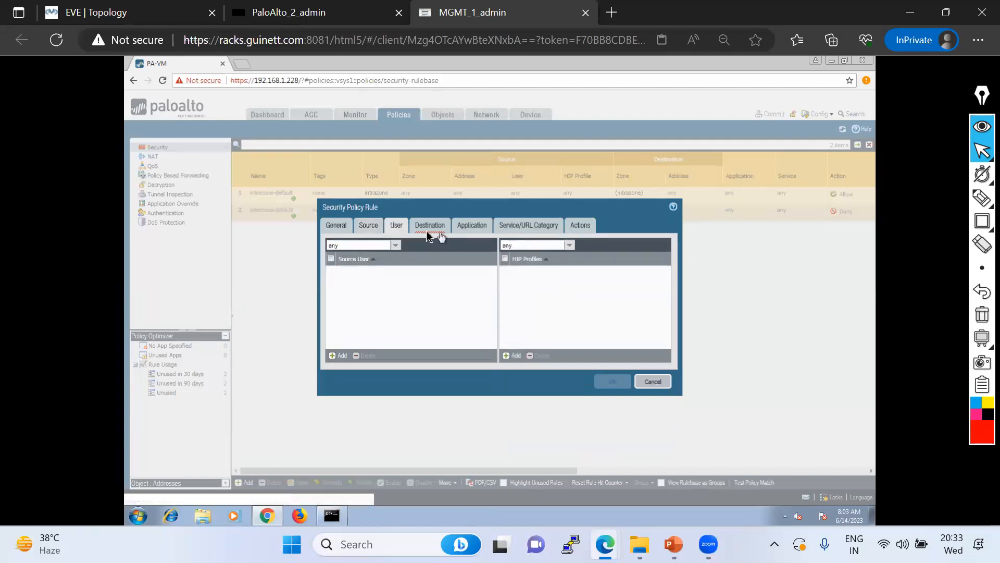
click(429, 229)
click(335, 355)
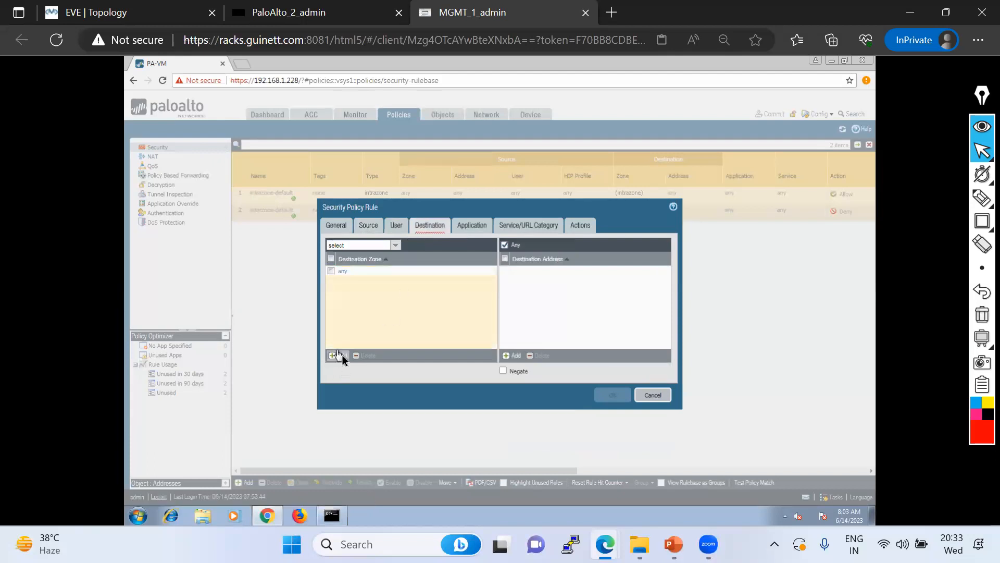
click(352, 292)
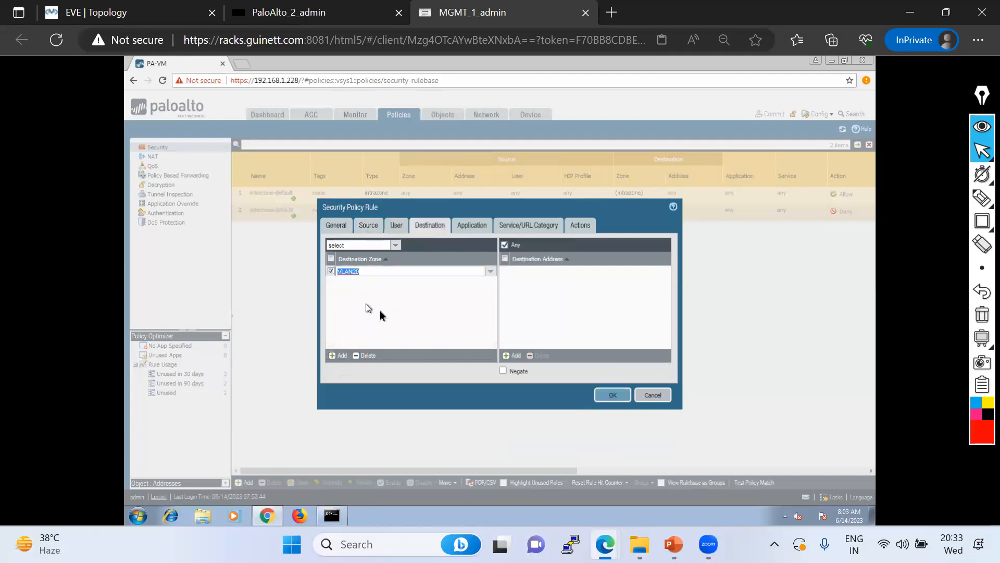
click(511, 355)
text(20.20.20.0/24)
key(Return)
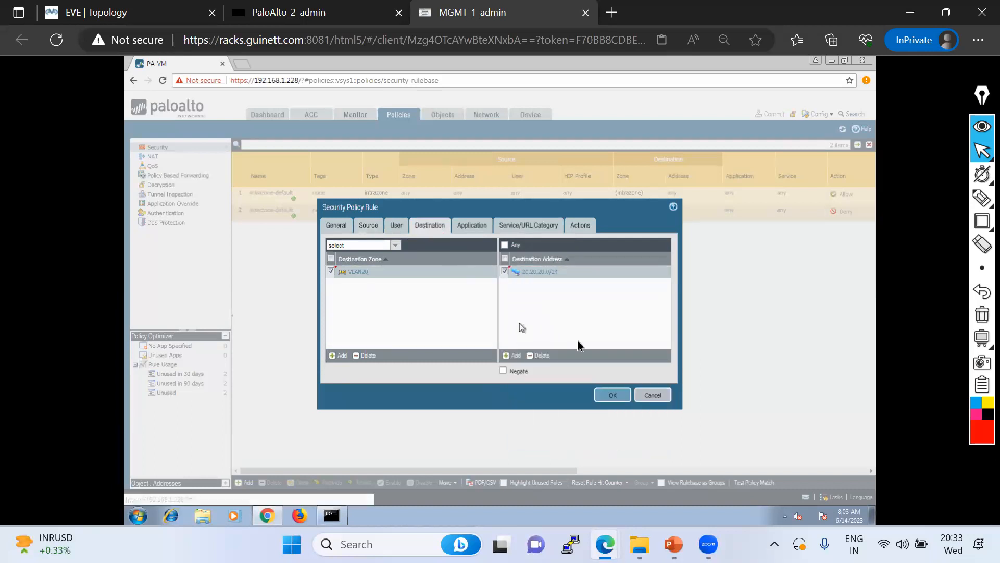
Review the application, service and action settings, then save the rule
click(472, 226)
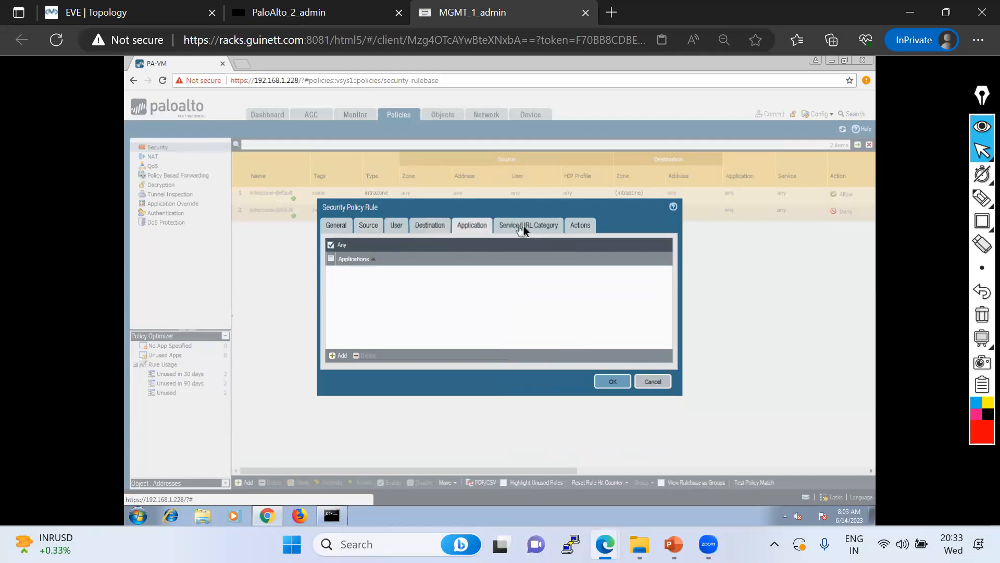
click(523, 228)
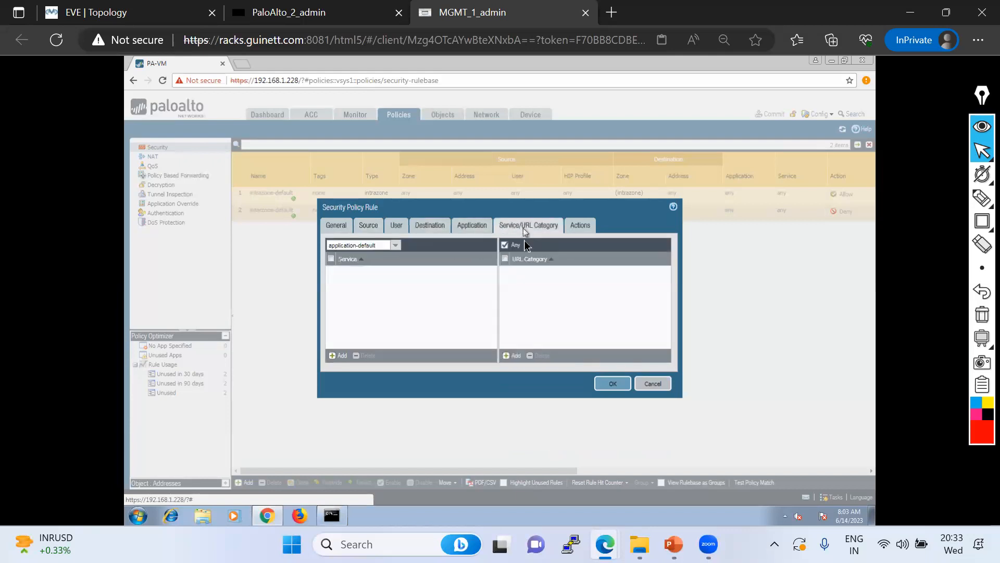
click(591, 225)
click(608, 370)
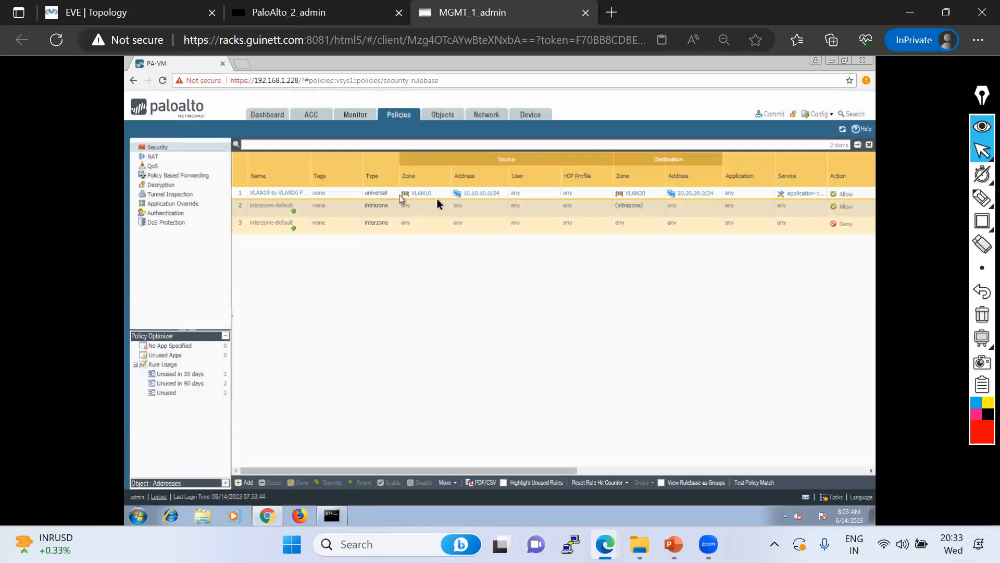
Add zone VLAN20 and address 20.20.20.0/24 as extra sources in the VLAN10 to VLAN20 rule
click(290, 194)
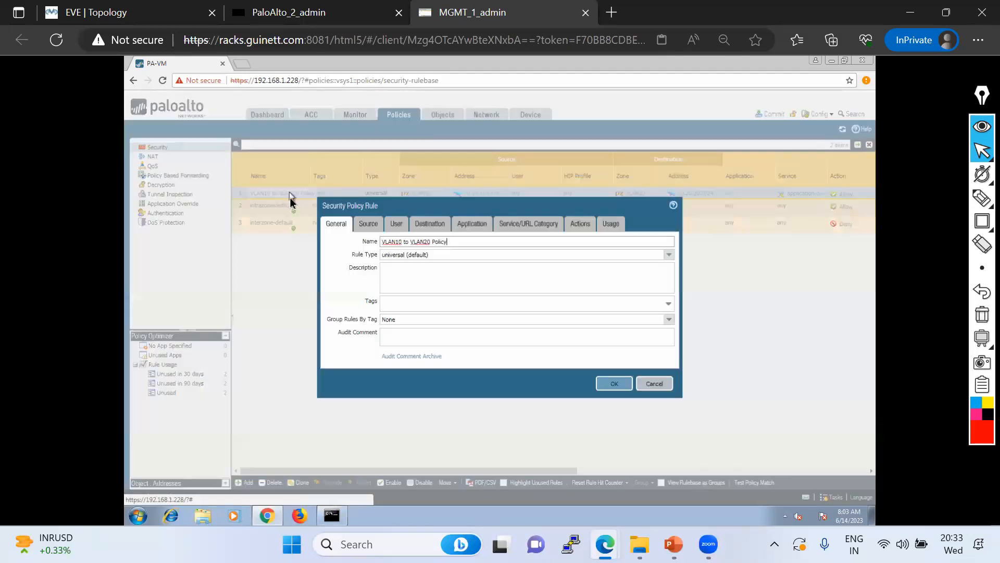
click(374, 225)
click(339, 354)
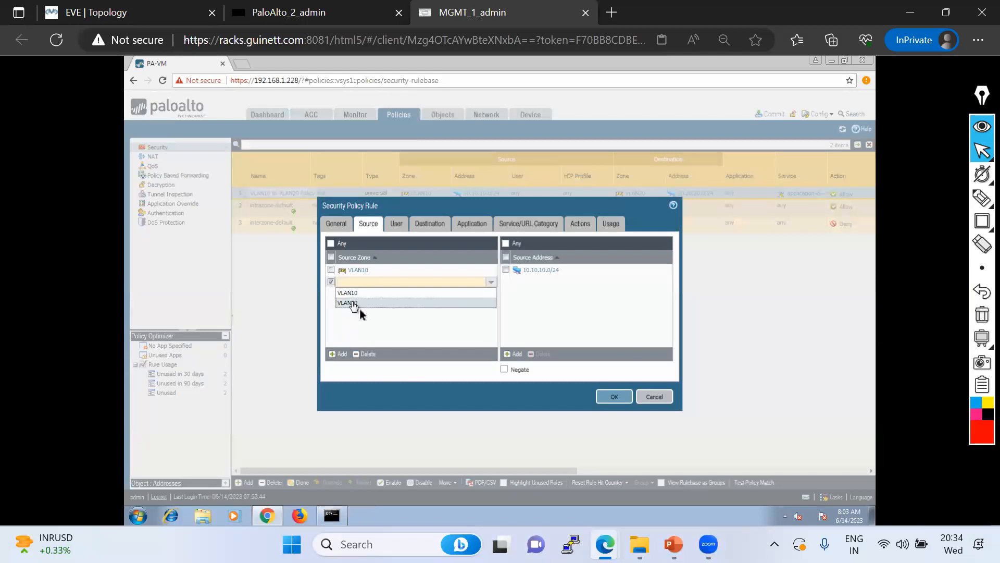
click(356, 303)
click(516, 355)
text(20.20.20)
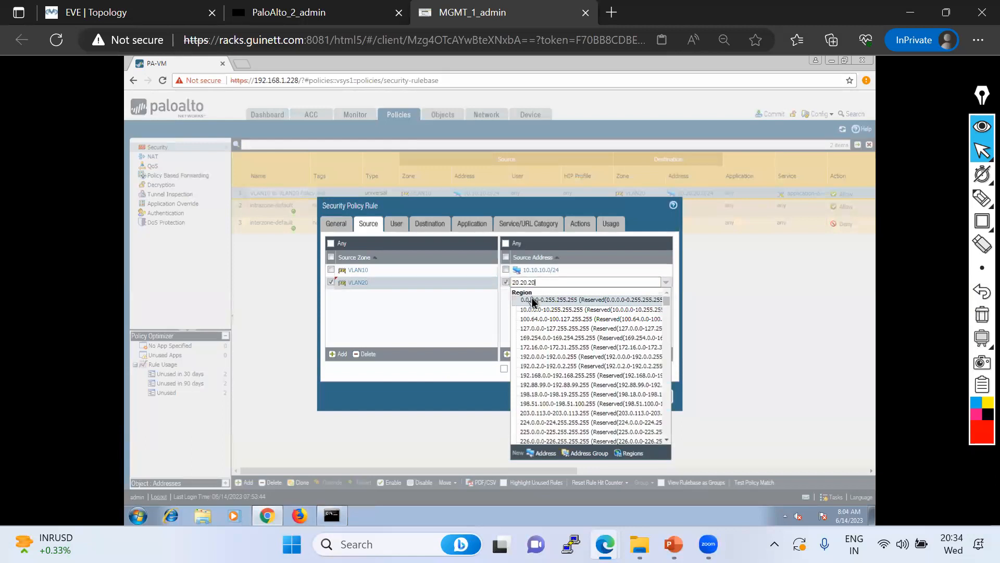
text(.0/24)
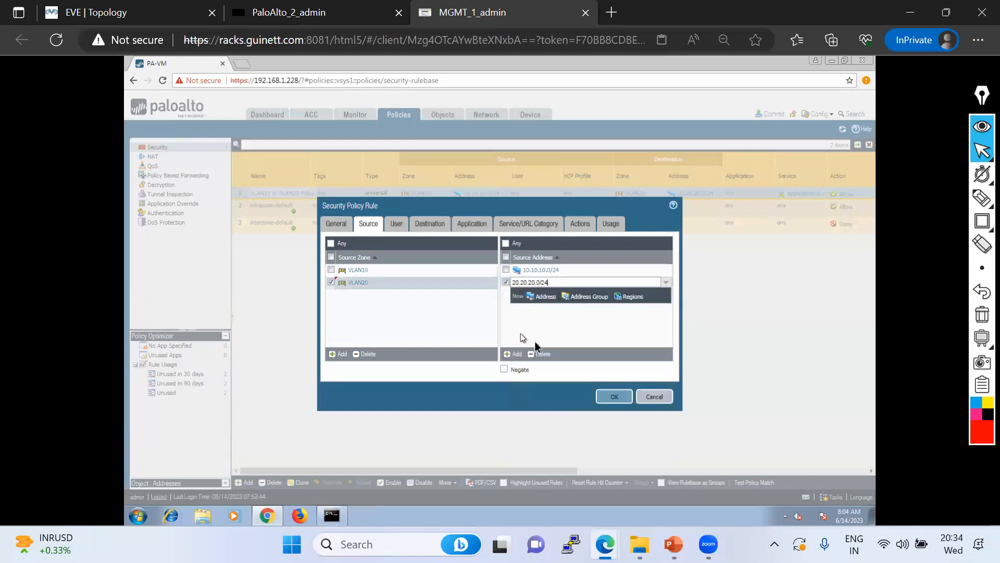
click(521, 337)
Add zone VLAN10 and address 10.10.10.0/24 as extra destinations and save the rule
click(431, 225)
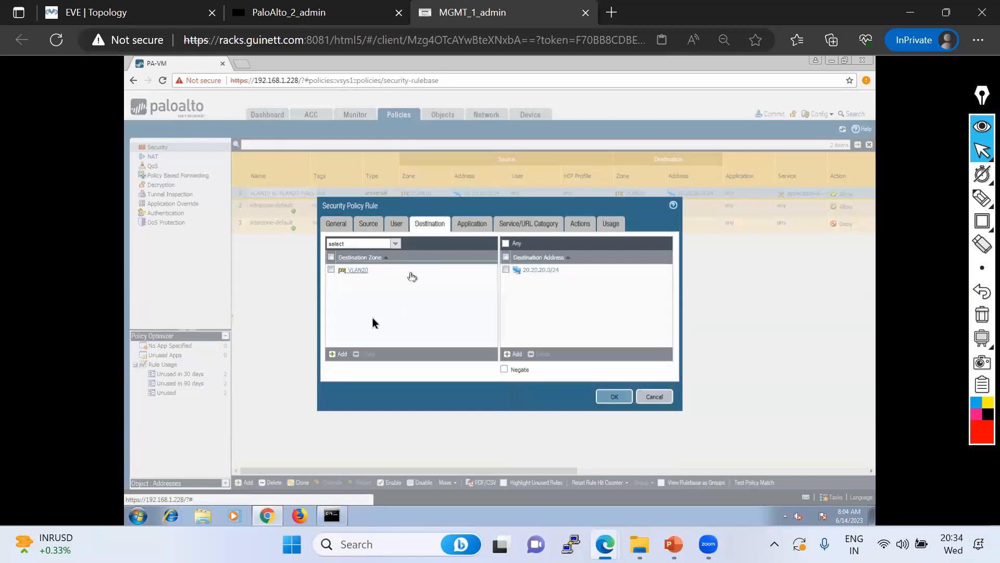
click(340, 353)
click(348, 293)
click(509, 354)
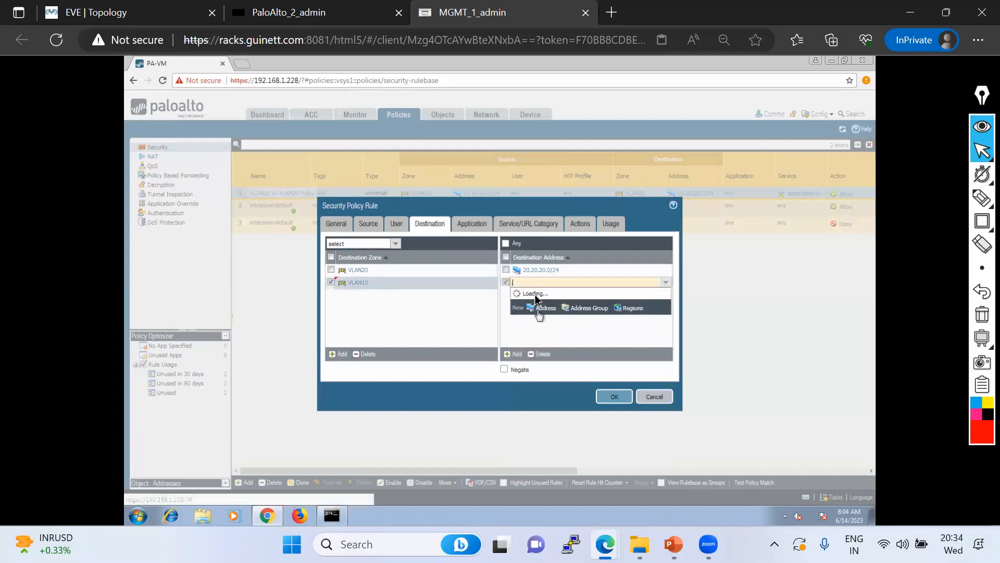
text(10.10.1)
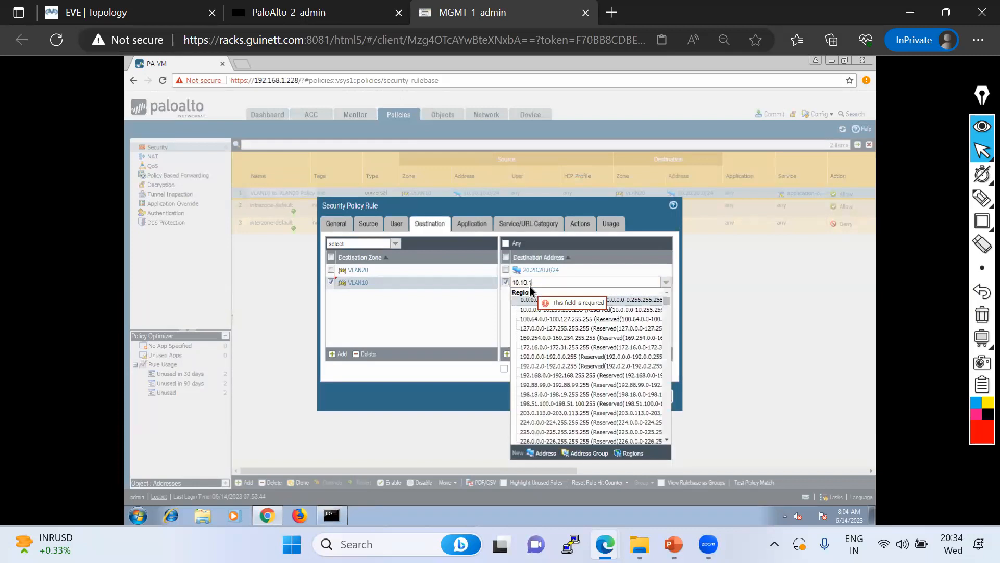
text(0.0/24)
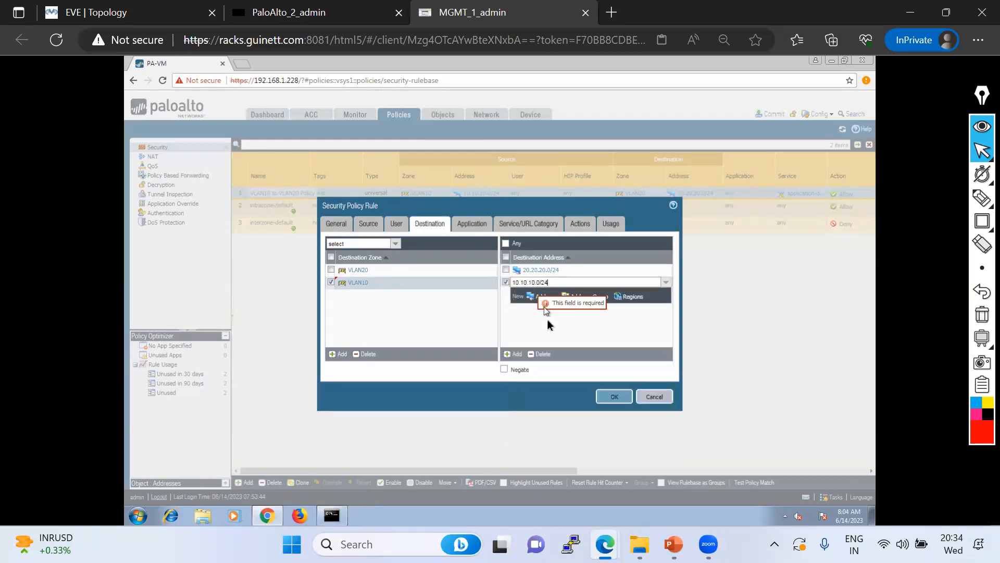
click(551, 344)
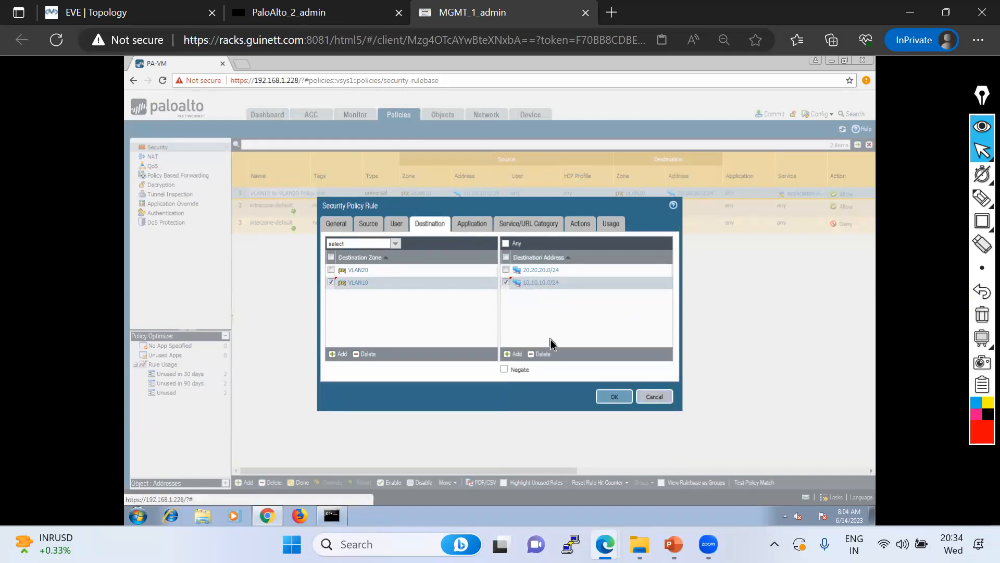
click(615, 397)
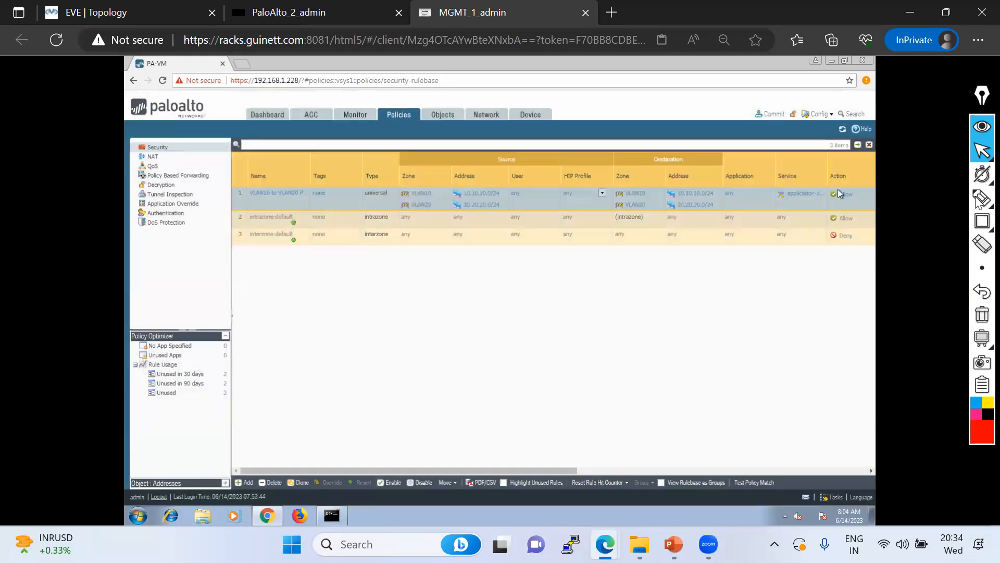
Mark the updated rule's source and destination in red, then clear the annotations
mouse_move(982, 198)
click(910, 198)
mouse_move(418, 191)
mouse_down()
mouse_move(588, 181)
mouse_move(606, 206)
mouse_move(620, 206)
mouse_up()
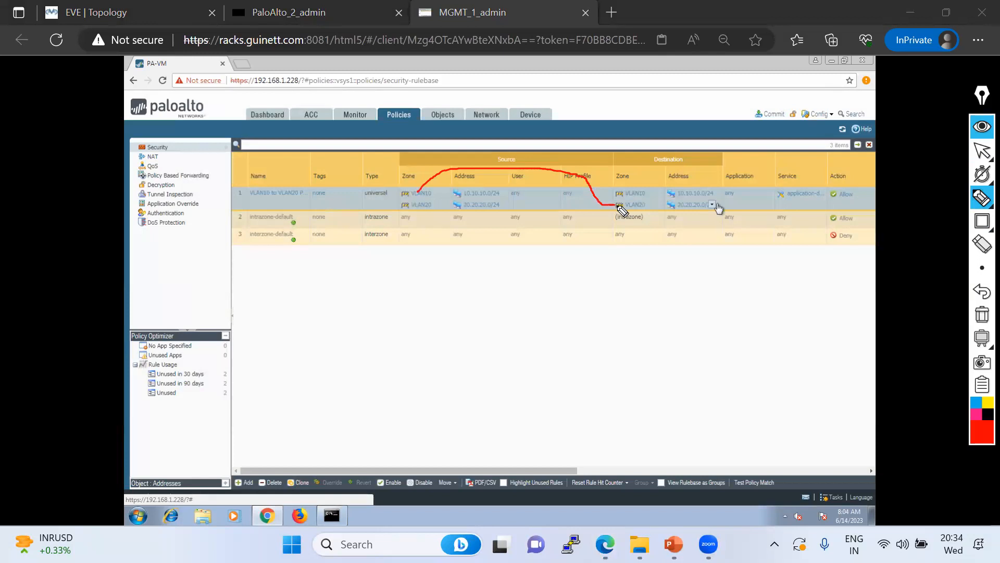
drag(437, 213, 616, 187)
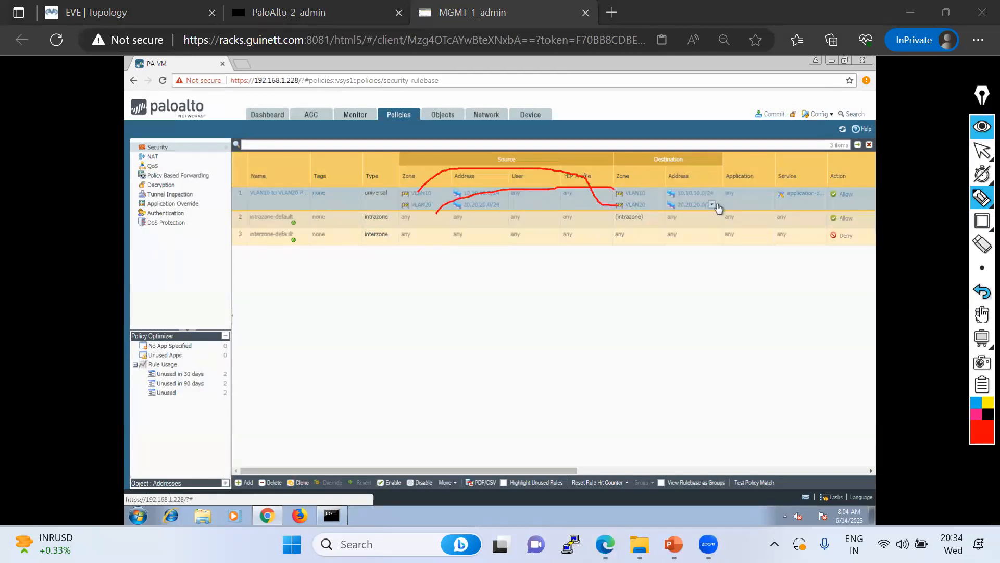
click(982, 315)
click(982, 150)
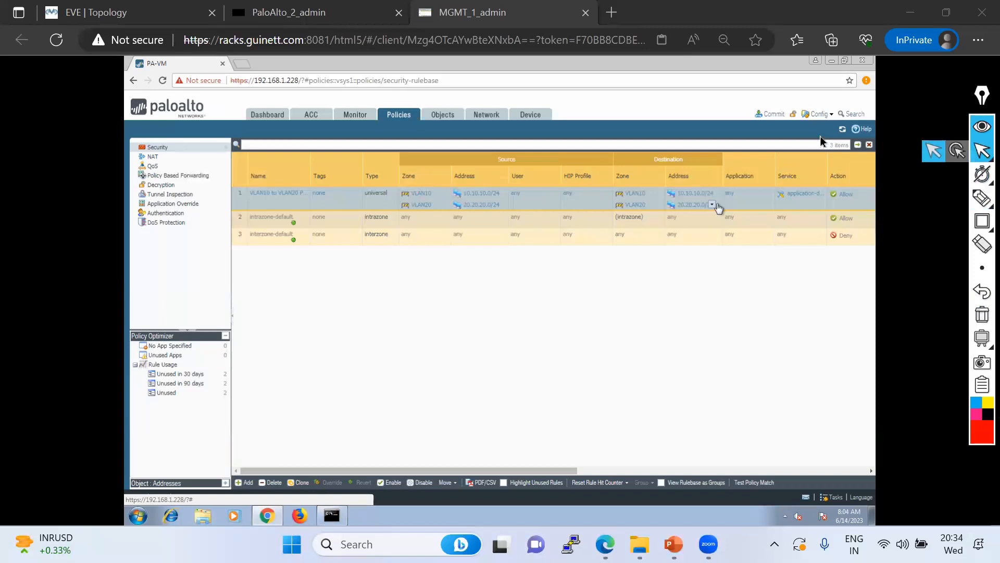
Commit the security policy changes and go to the Network interfaces page while it runs
click(777, 116)
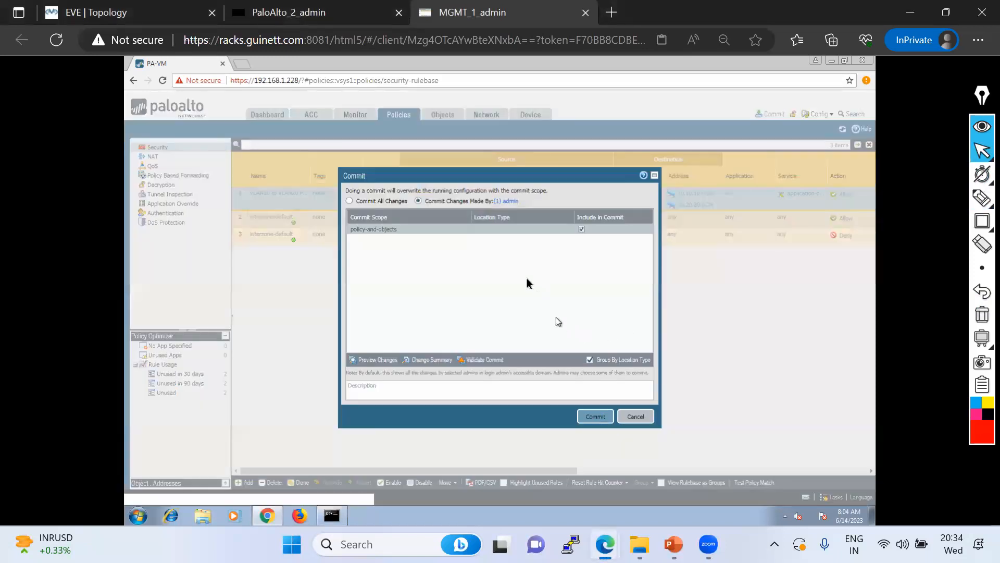
click(594, 417)
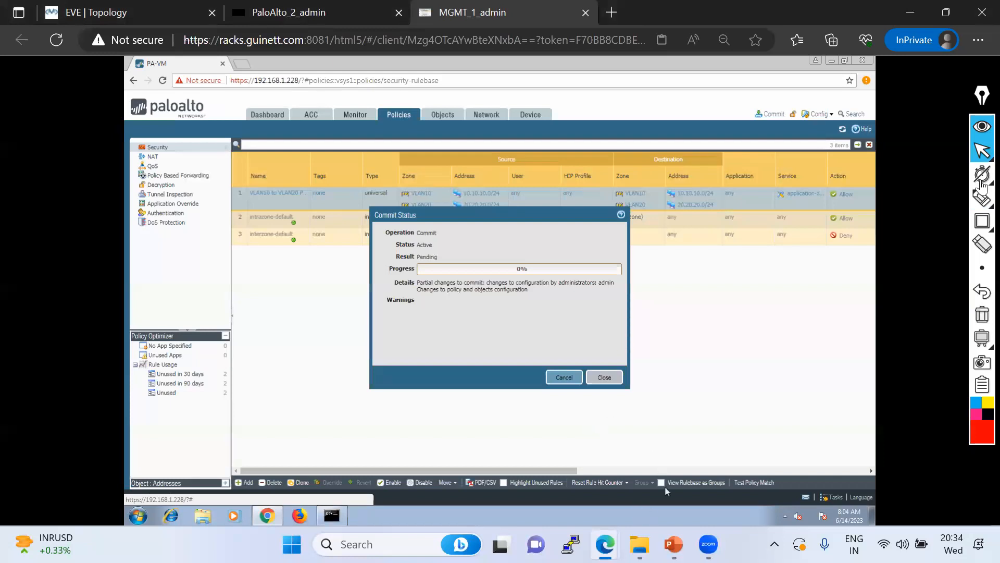
click(982, 150)
click(248, 502)
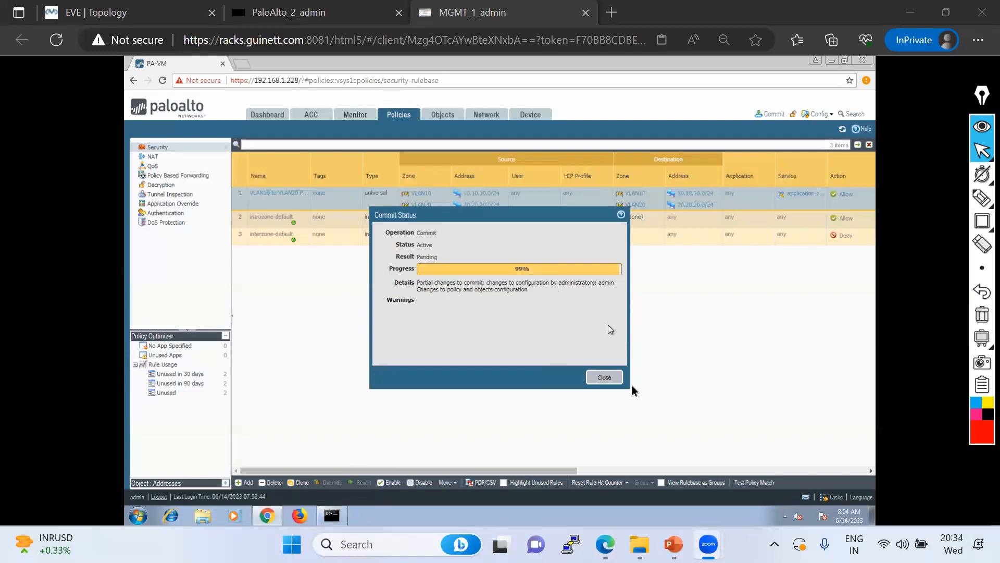
click(493, 115)
drag(451, 219, 417, 284)
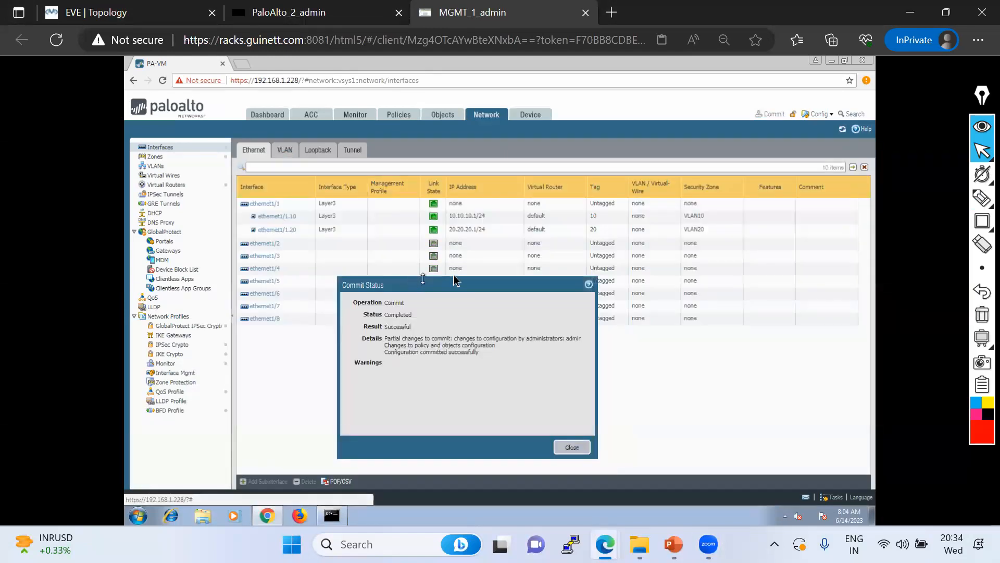
Close the commit status and mark ethernet1/1.10, the Layer3 types and the VLAN10/VLAN20 zones in red
click(572, 448)
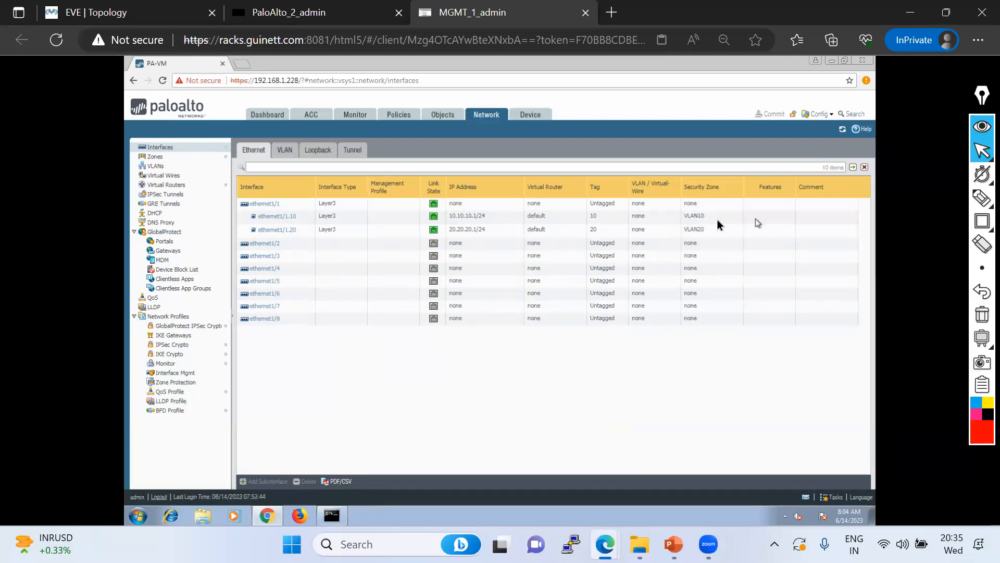
mouse_move(982, 199)
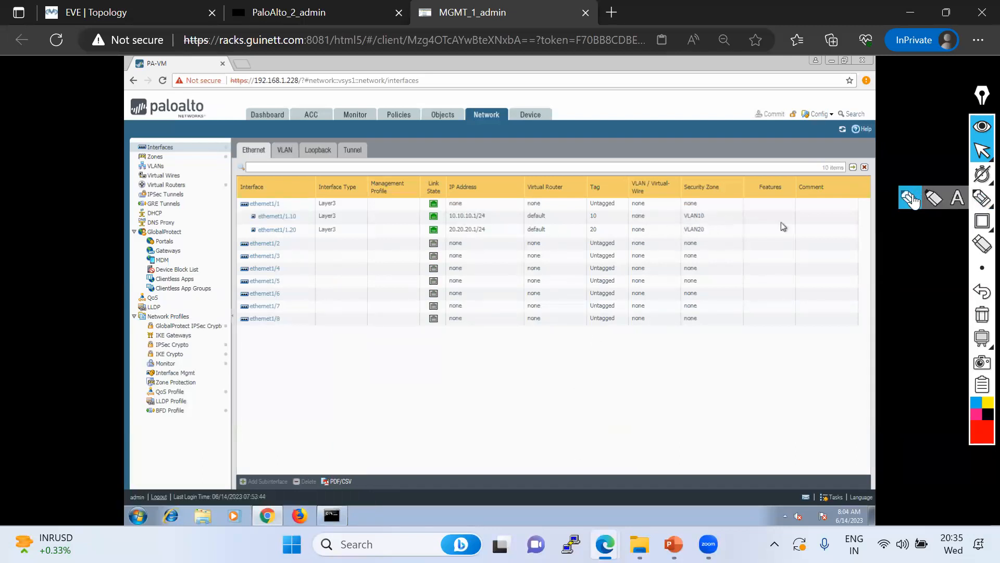
click(913, 198)
drag(299, 219, 431, 218)
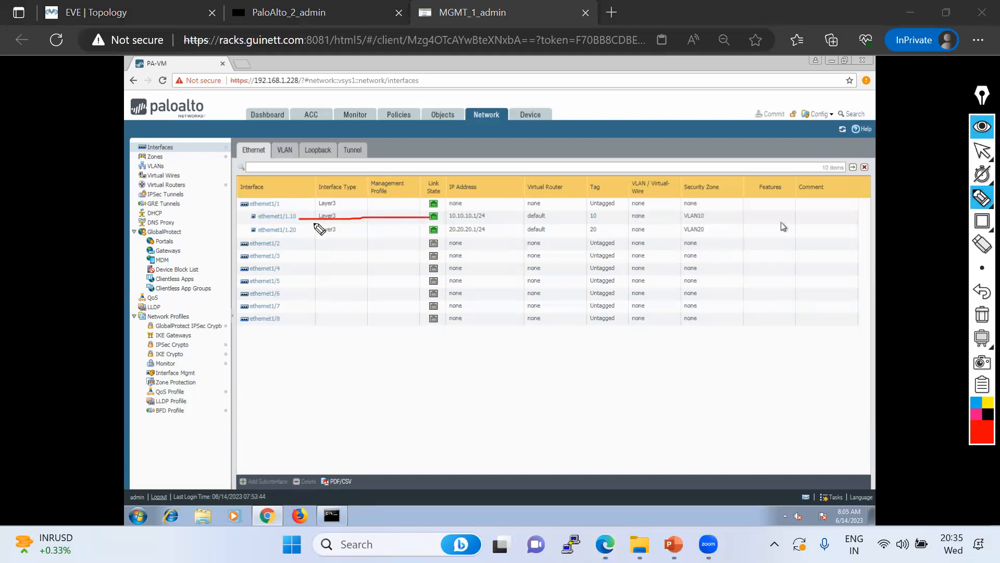
mouse_move(307, 237)
mouse_down()
mouse_move(363, 236)
mouse_move(356, 210)
mouse_move(309, 236)
mouse_up()
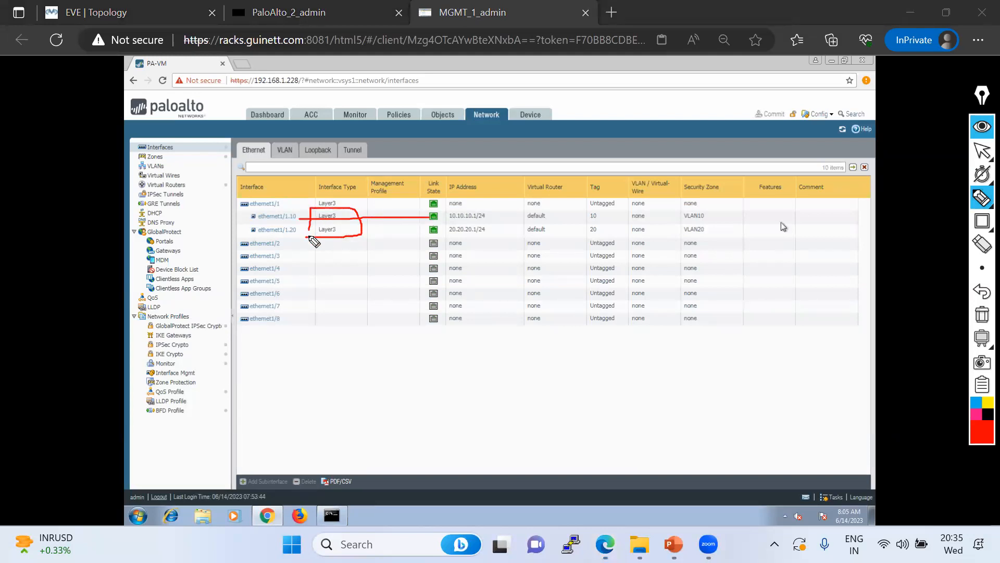
click(685, 236)
mouse_move(721, 236)
mouse_down()
mouse_move(679, 210)
mouse_move(680, 241)
mouse_up()
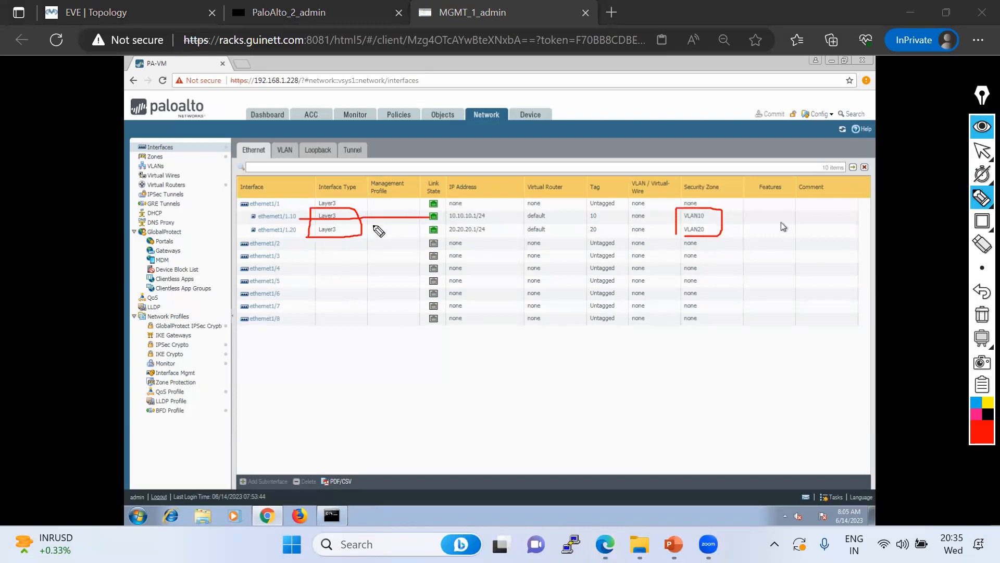
Switch to Packet-Flow.pdf and add a 'Routing' note at the forwarding lookup step
mouse_move(980, 221)
click(958, 198)
mouse_move(981, 155)
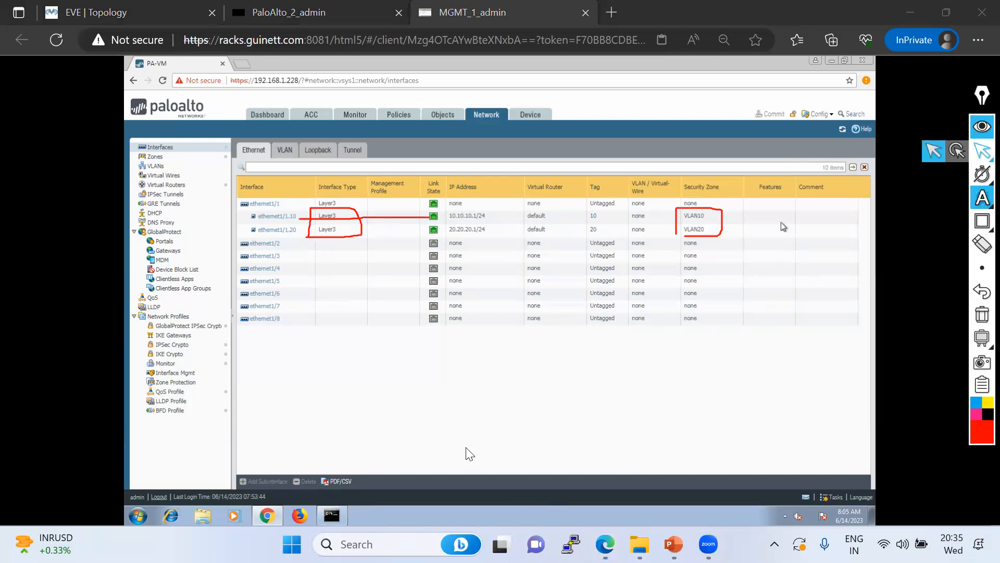
key(alt+Tab)
click(205, 229)
text(Routing)
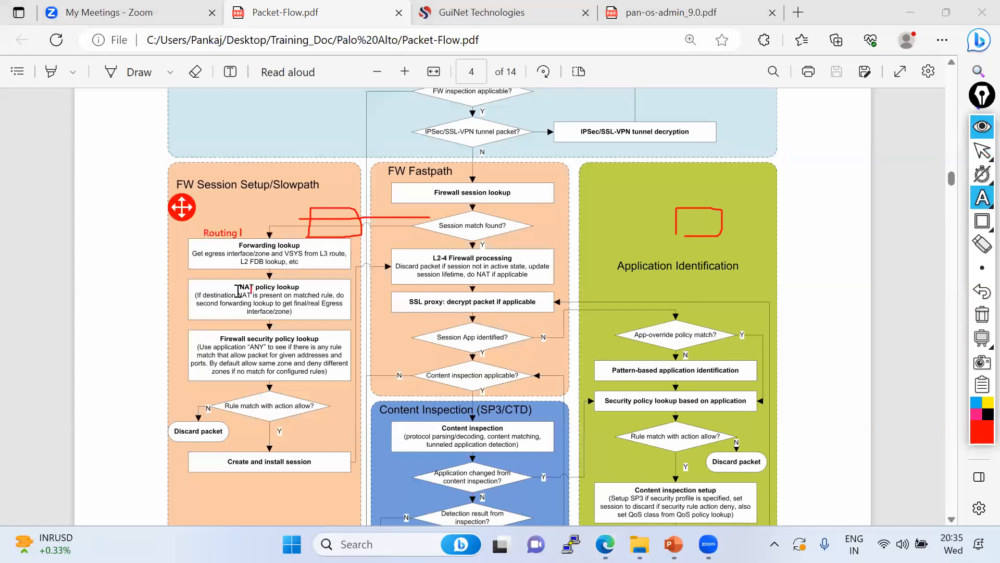
Label the NAT policy and security policy steps in the packet-flow diagram
click(205, 284)
text(NAT)
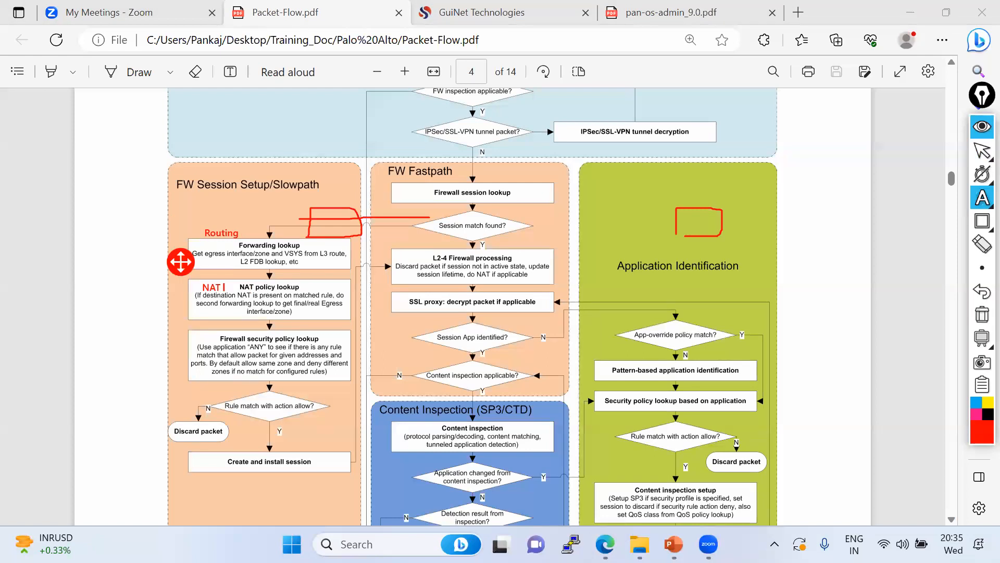
click(177, 342)
text(Policy)
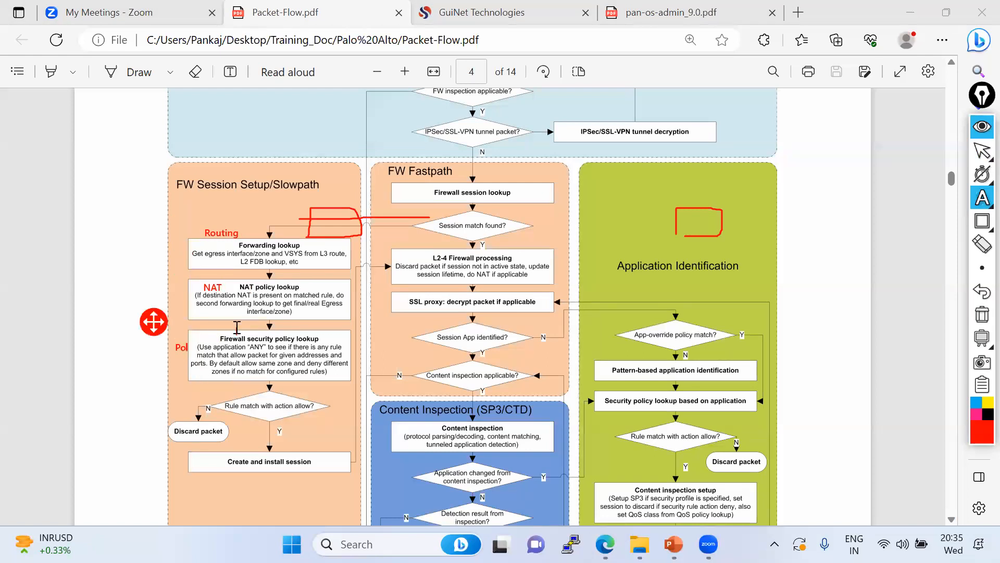
Clear the diagram notes and bring the MGMT_1_admin firewall window back
click(982, 152)
click(956, 152)
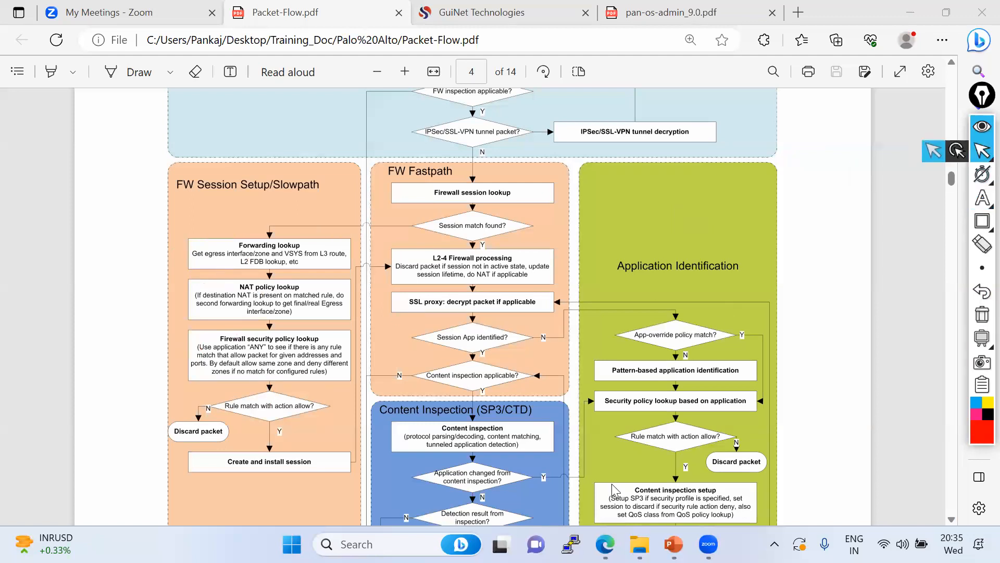
mouse_move(605, 544)
click(657, 464)
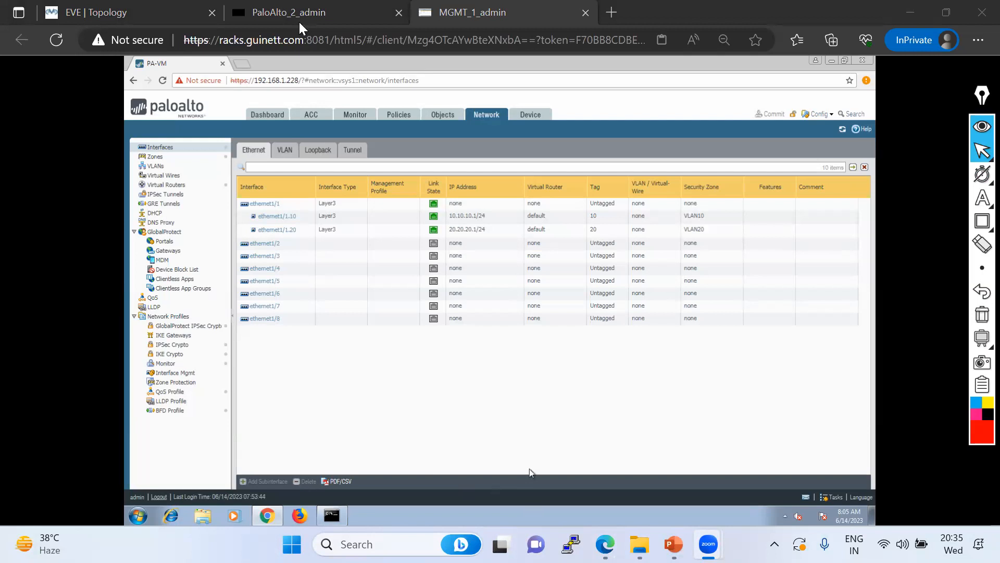
Rerun PC2's ping to 20.20.20.20, which still times out
click(138, 16)
key(Up)
key(Return)
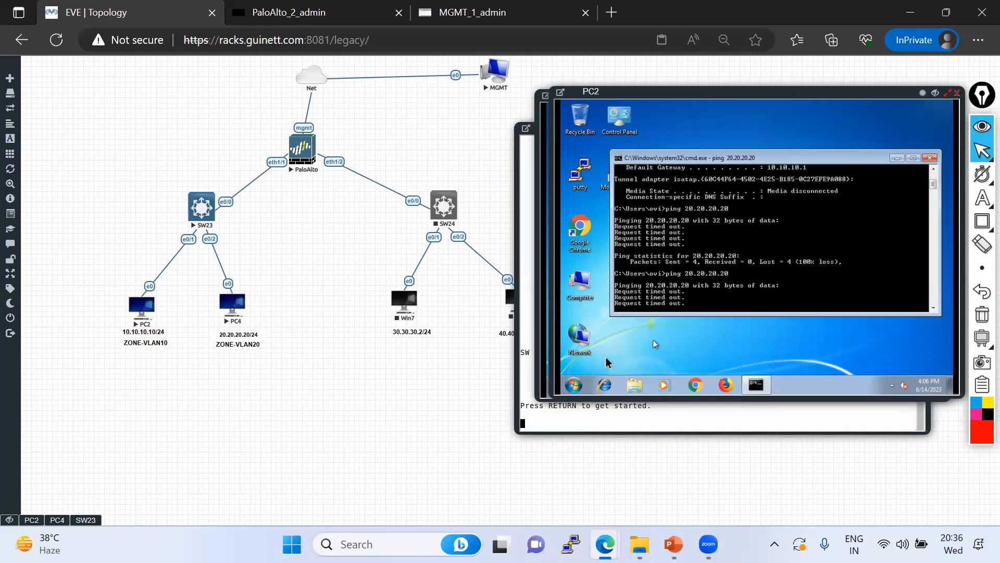
Open a command prompt on PC4 by searching for cmd
click(56, 523)
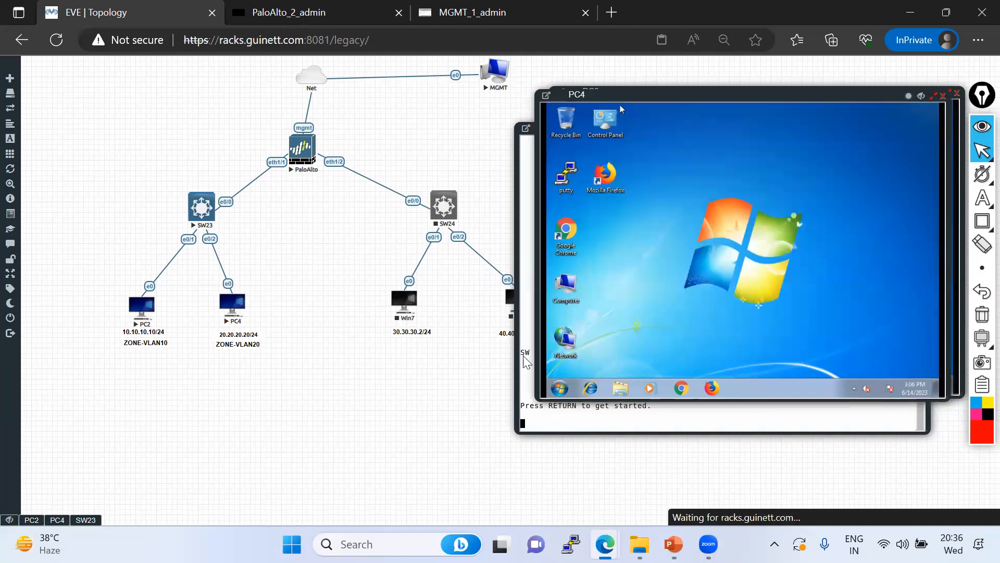
click(559, 388)
click(578, 362)
text(cmd)
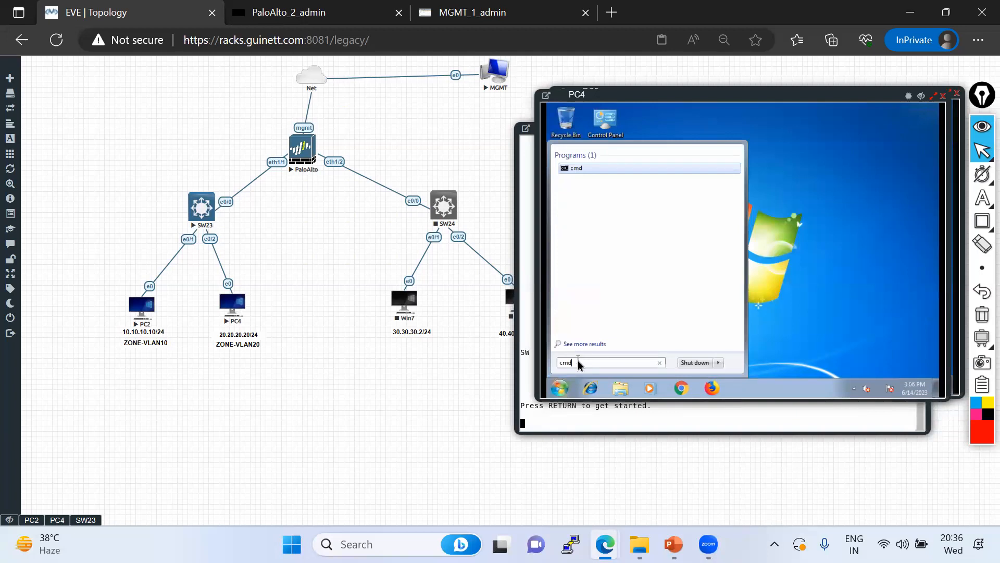
key(Return)
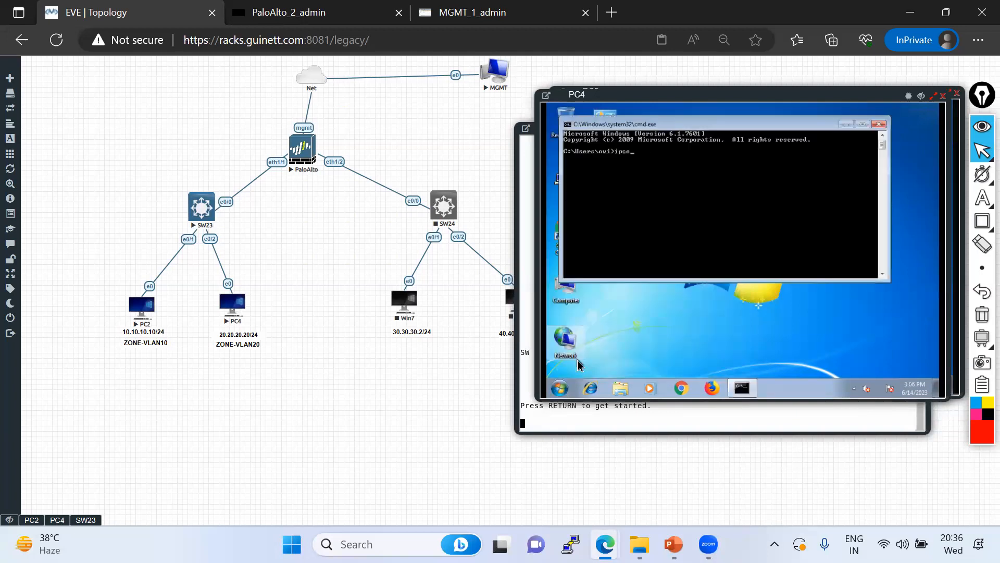
Confirm PC4's 20.20.20.20 address, then ping 10.10.10.10 and stop it after replies
text(ipconfig)
key(Return)
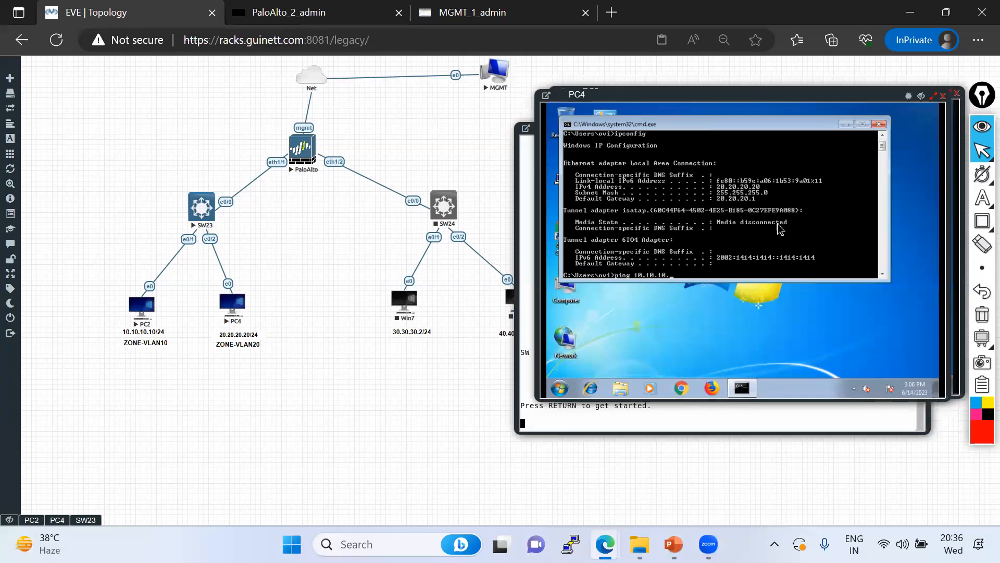
text(ping 10.10.10.10)
key(Return)
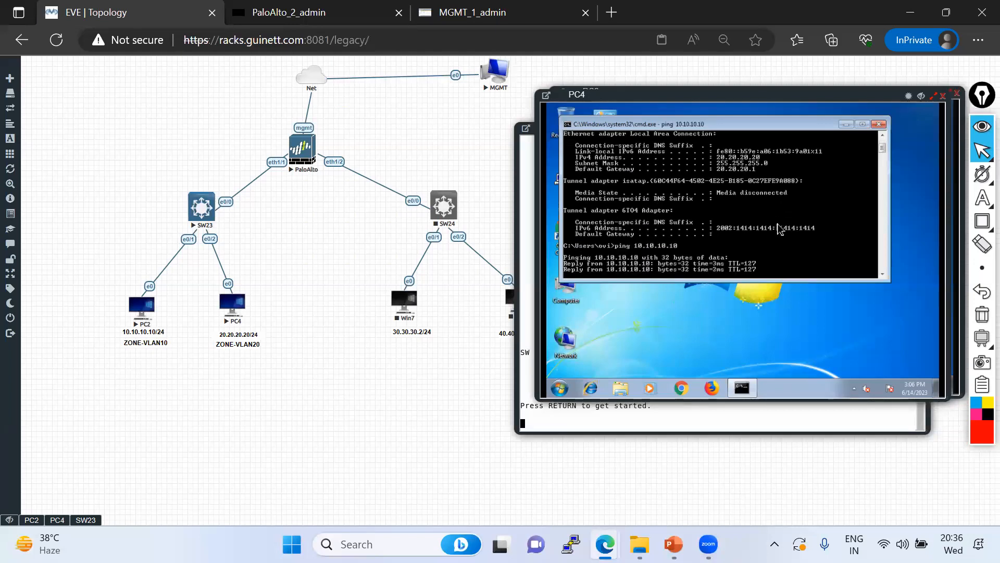
key(ctrl+c)
Set PC4's Windows Firewall public profile inbound connections to Allow, apply, and close the window
click(556, 391)
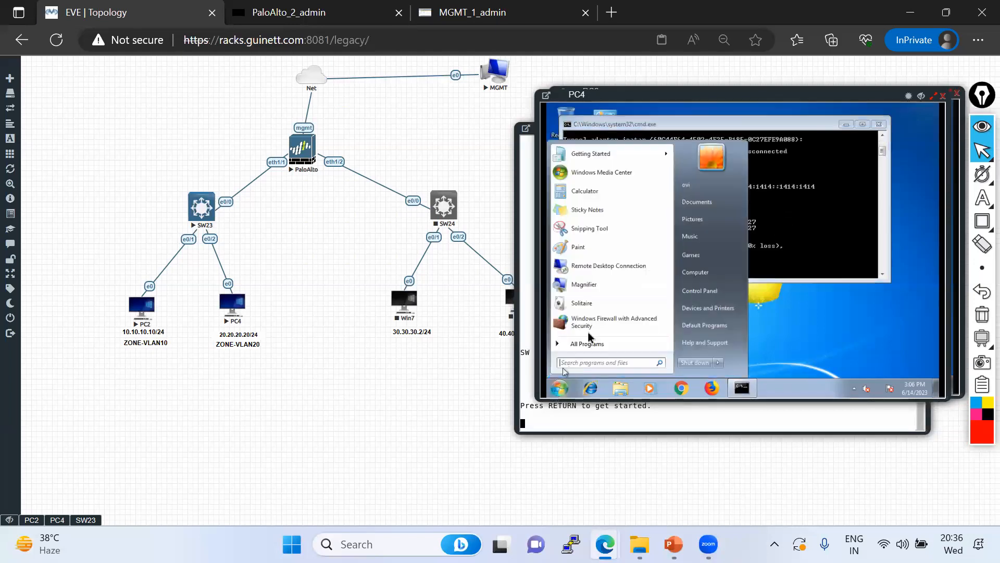
click(590, 325)
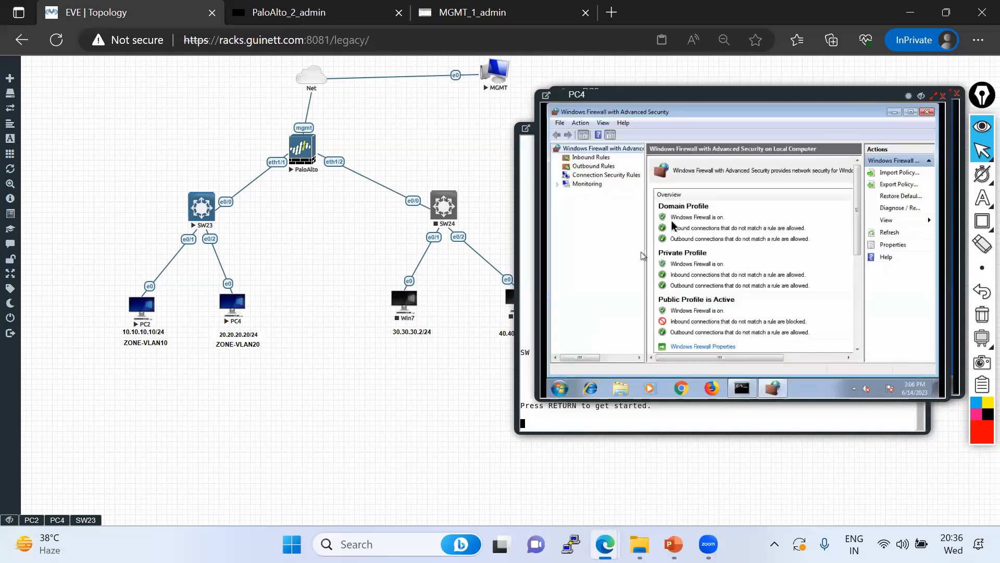
click(702, 347)
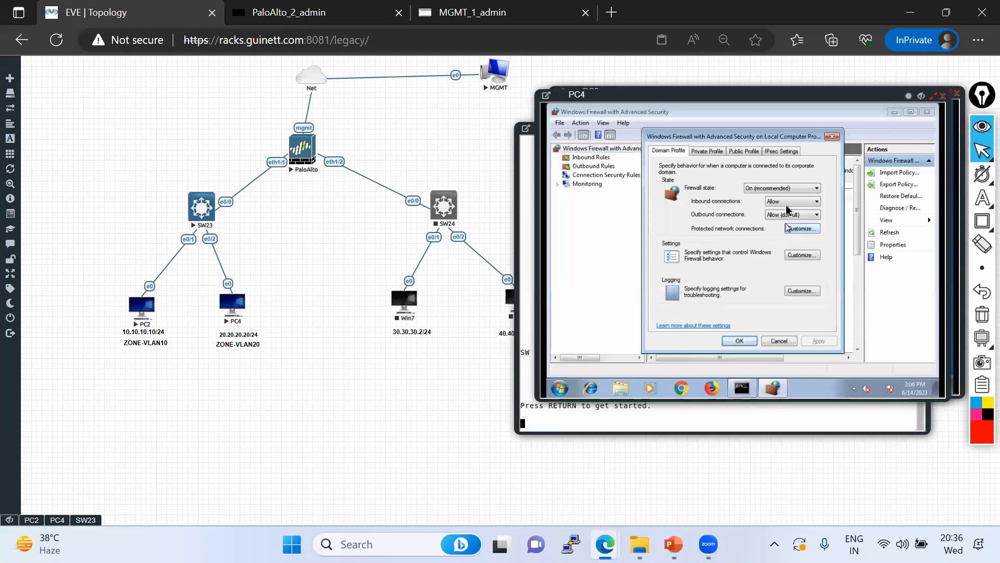
click(723, 152)
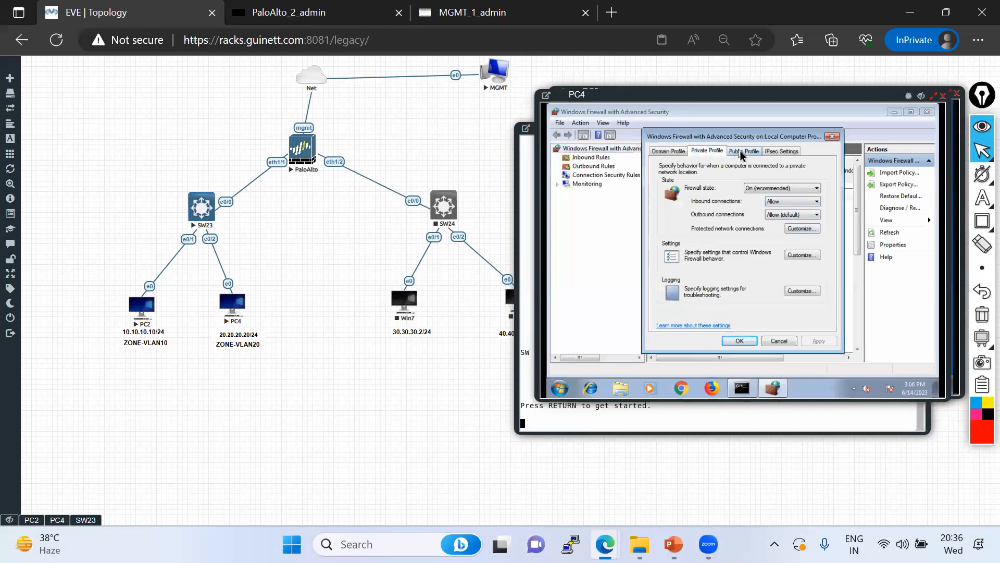
click(742, 152)
click(780, 202)
click(775, 224)
click(818, 342)
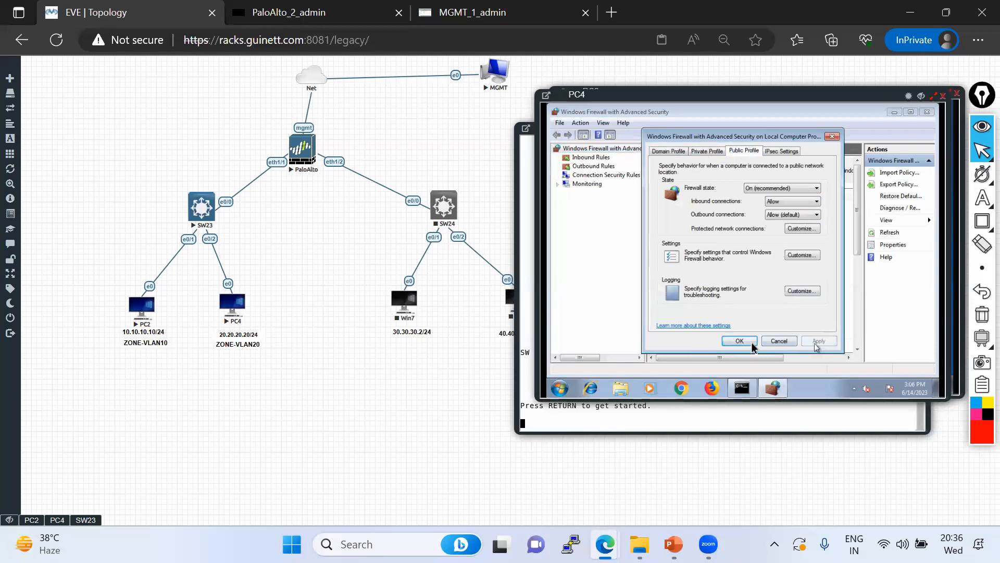
click(740, 342)
click(925, 113)
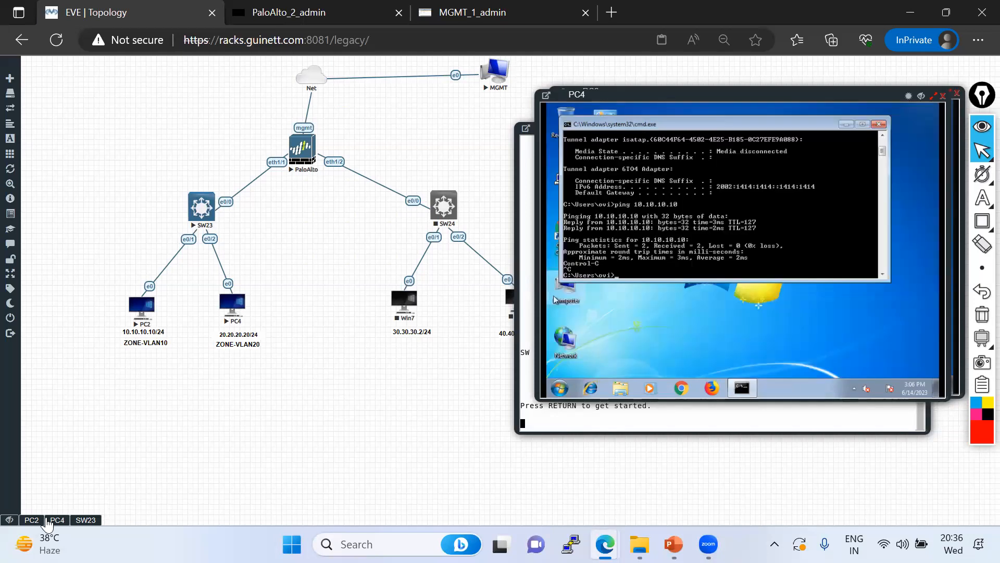
Rerun PC2's ping to 20.20.20.20 as a continuous ping, then return to the PAN-OS interfaces page
click(31, 520)
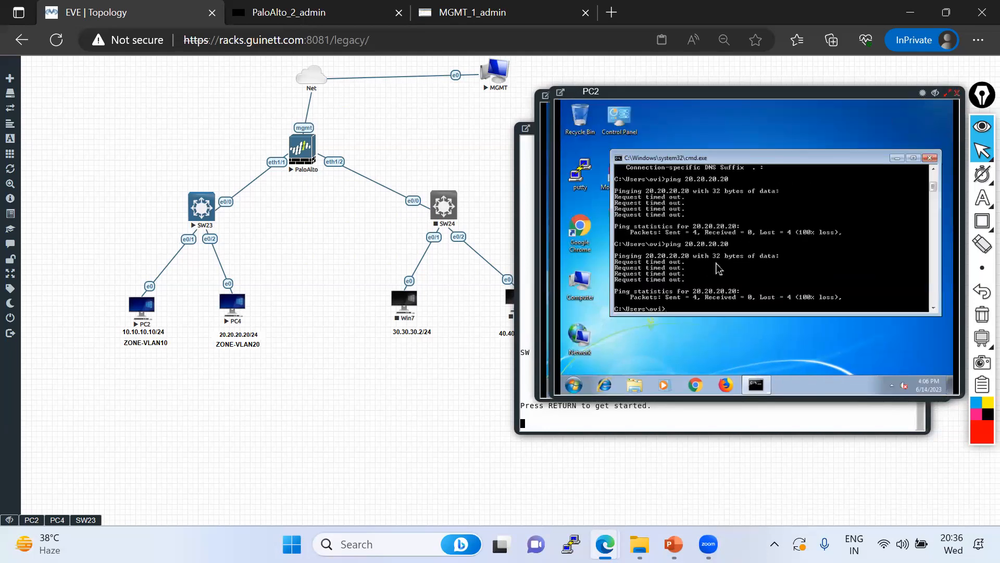
key(Up)
key(Return)
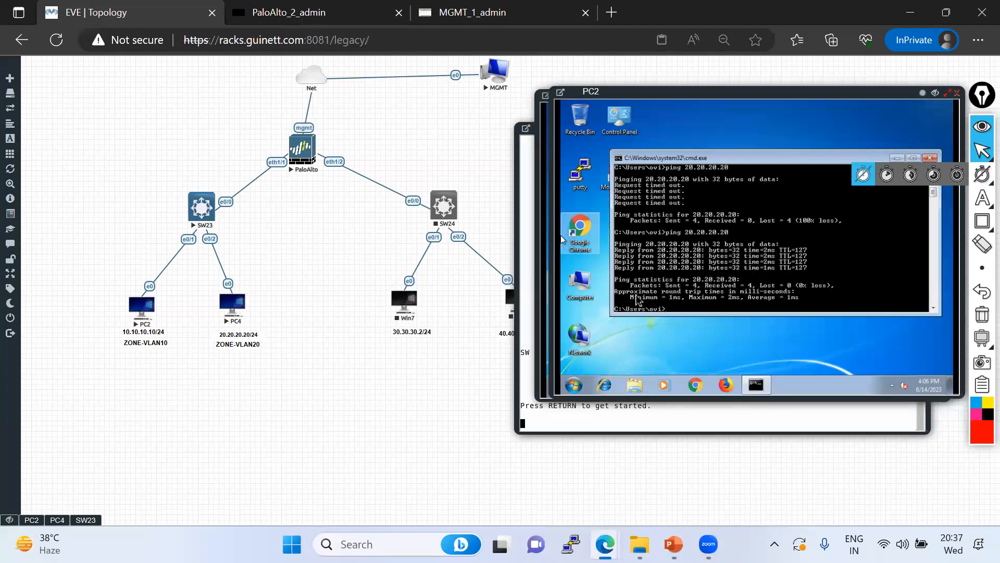
key(Up)
text(-t)
key(Return)
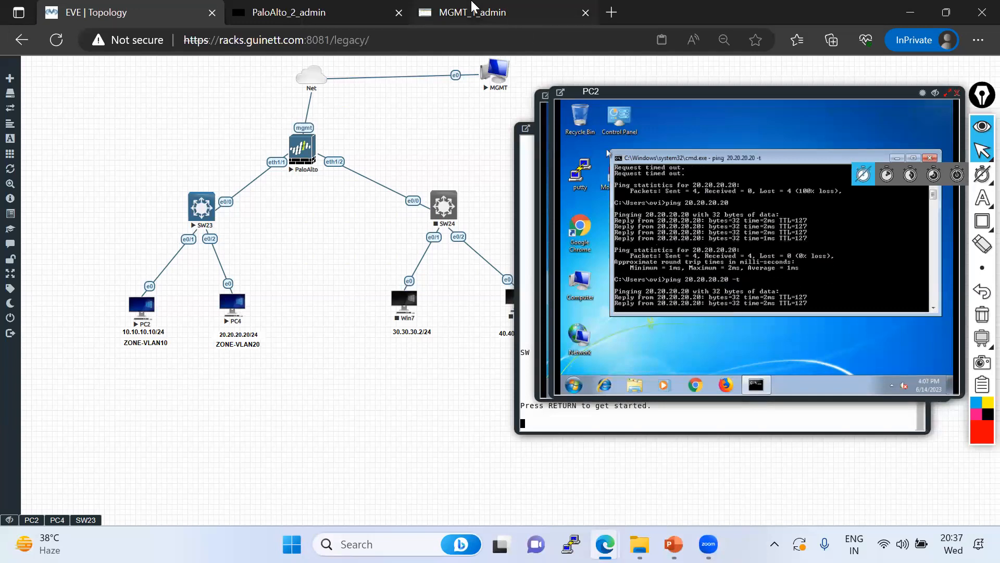
click(503, 25)
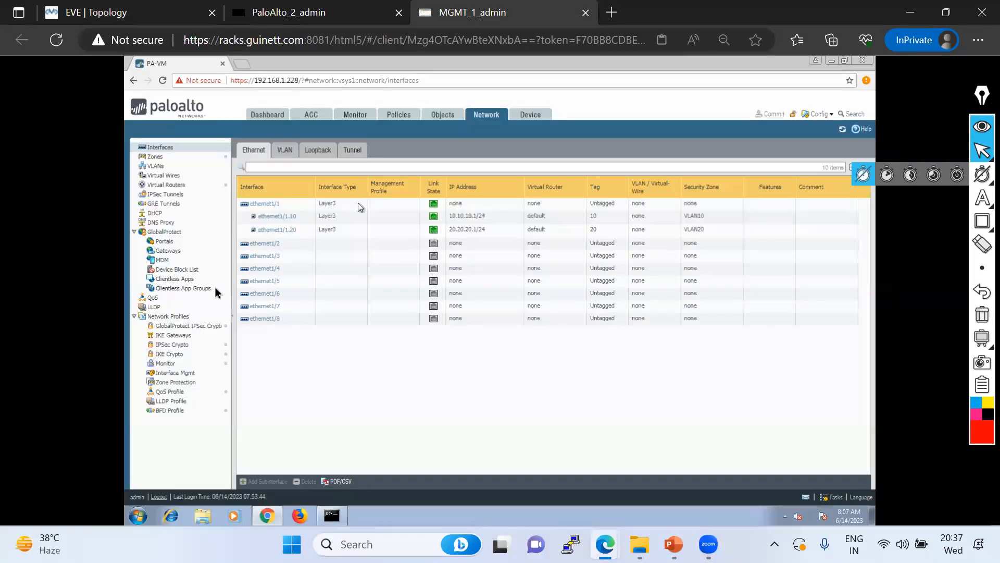
Open Monitor > Session Browser, then start a continuous ping from PC4 to 10.10.10.10
click(359, 114)
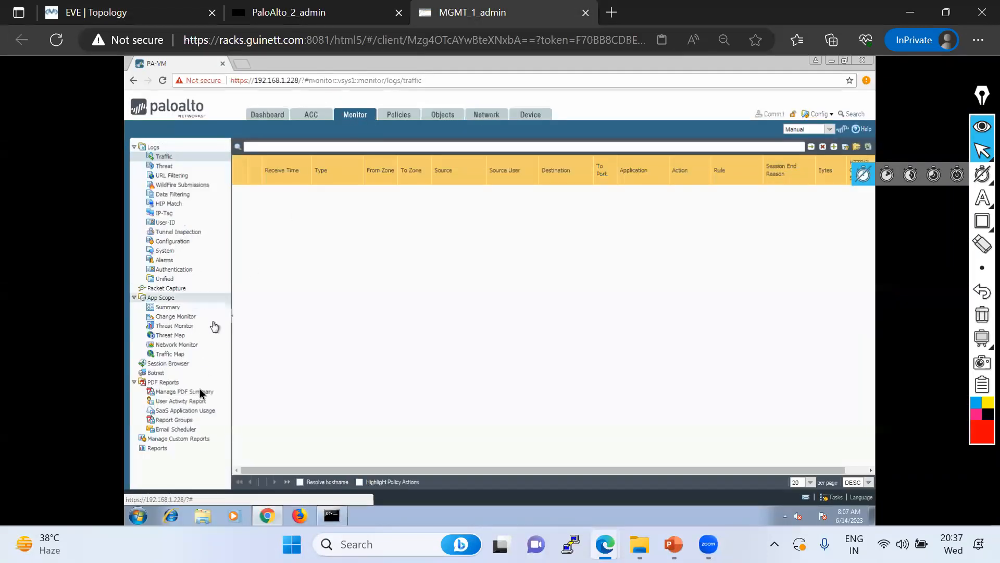
click(168, 363)
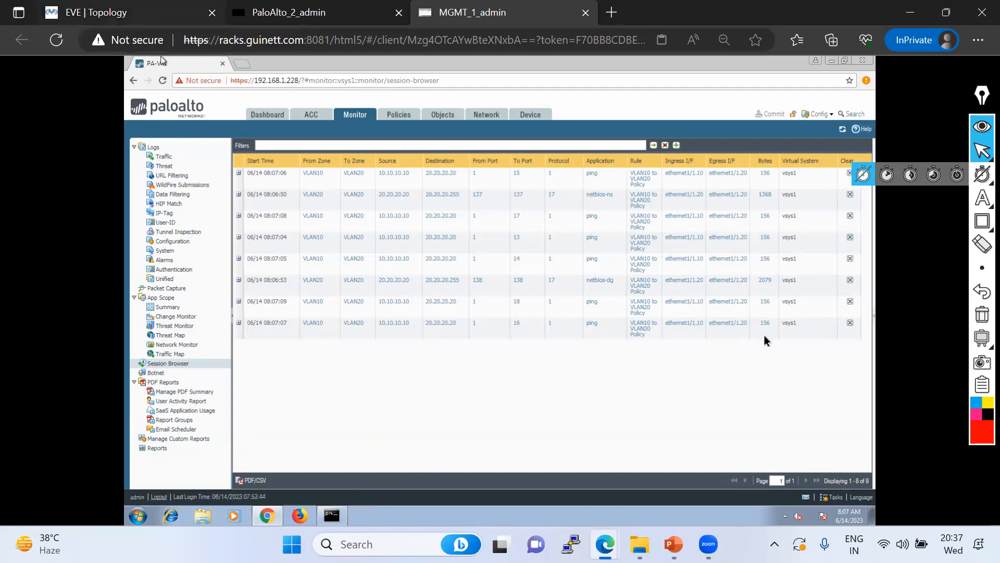
click(132, 14)
click(57, 520)
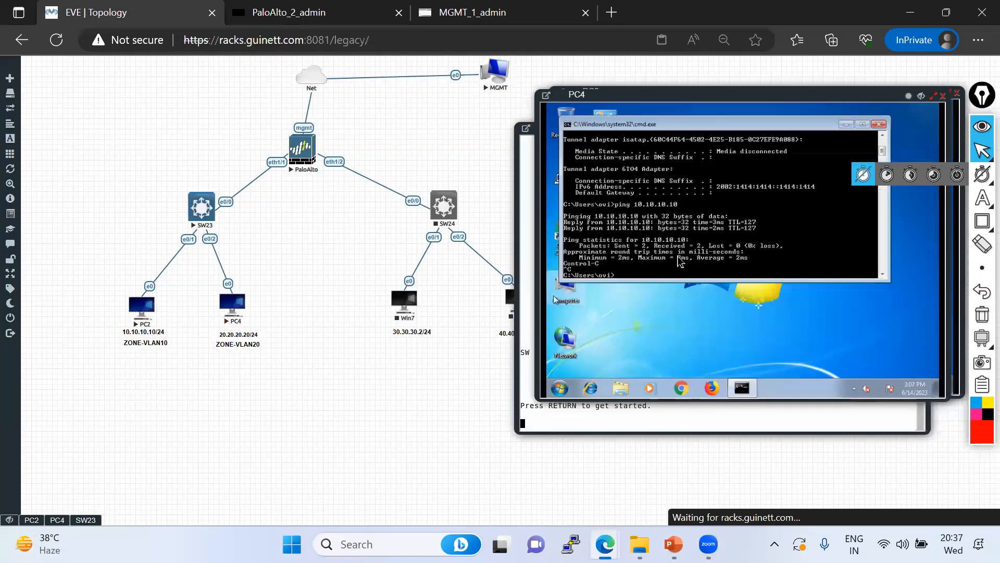
text(-t)
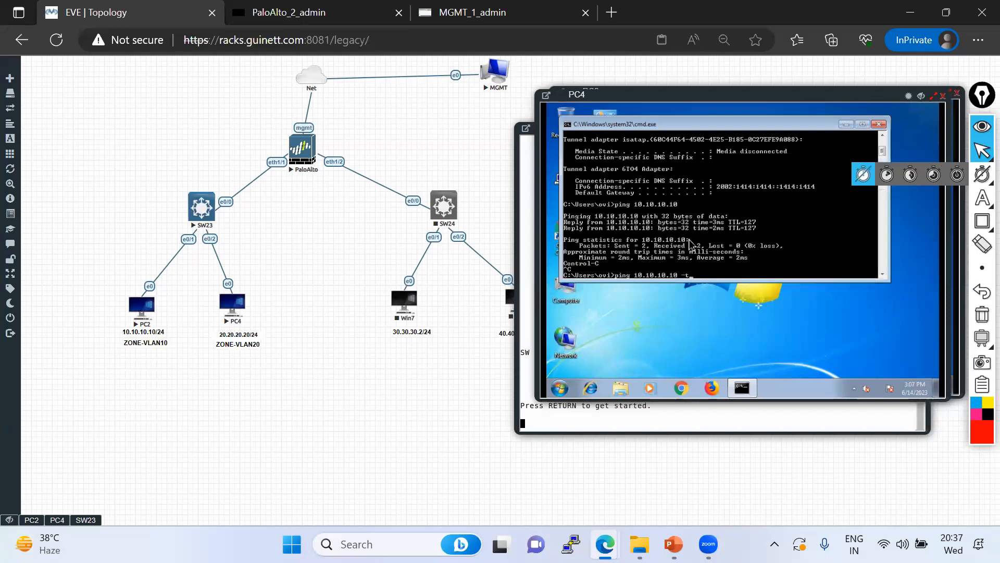
key(Return)
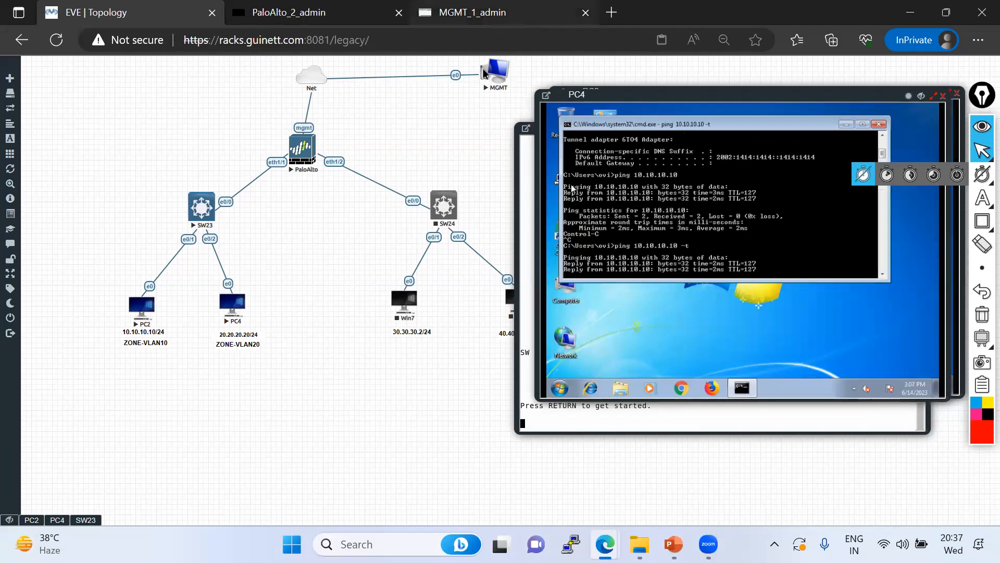
click(501, 15)
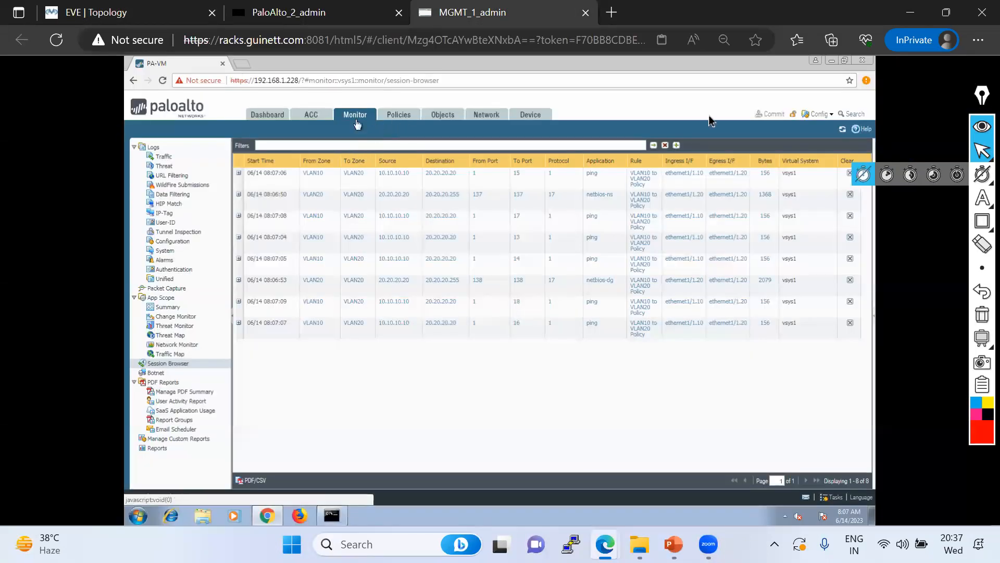
Refresh the session list, expand the second session and highlight its VLAN10 to VLAN20 Policy rule
click(843, 129)
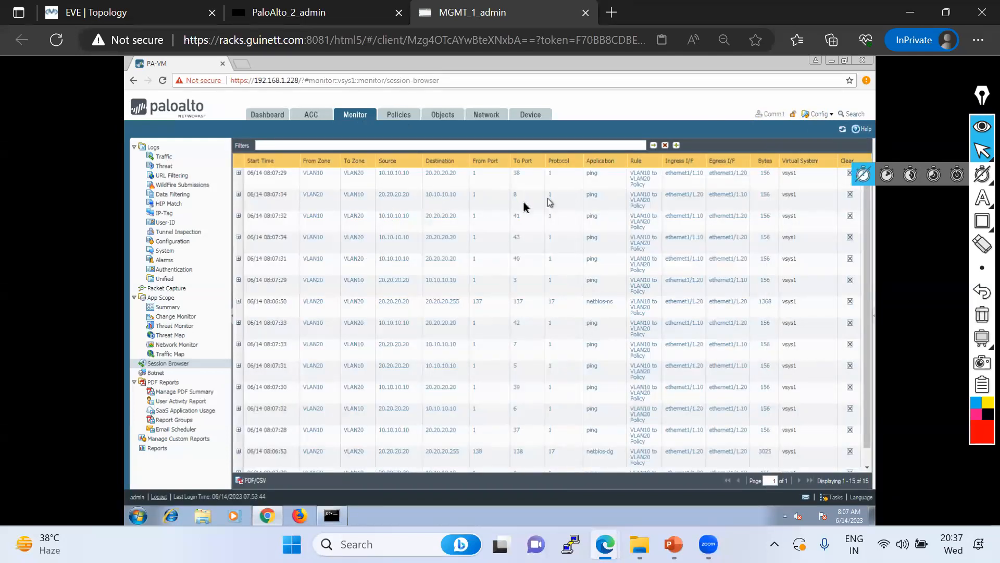
click(238, 194)
mouse_move(982, 198)
click(910, 208)
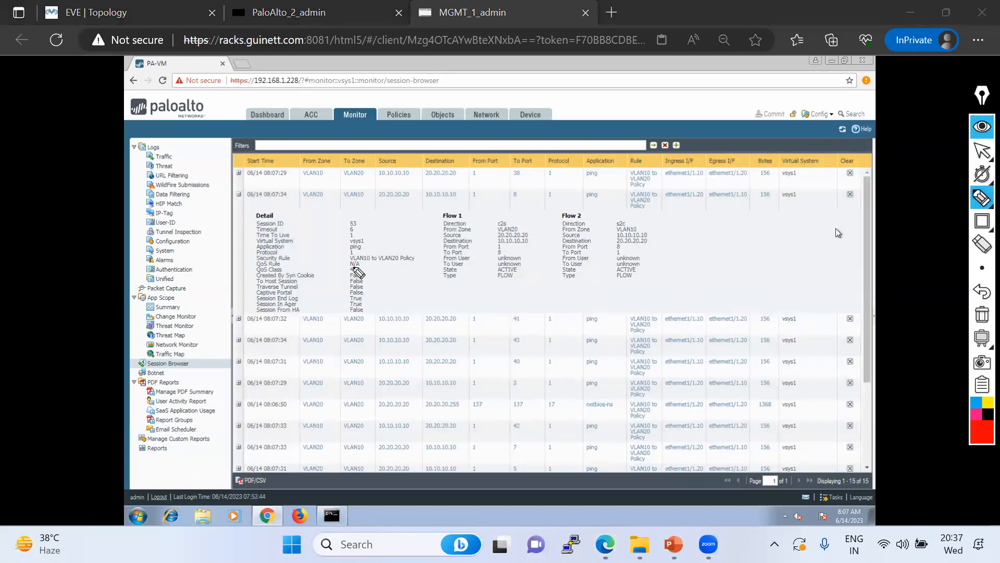
mouse_move(350, 263)
mouse_down()
mouse_move(416, 265)
mouse_move(362, 255)
mouse_move(339, 265)
mouse_up()
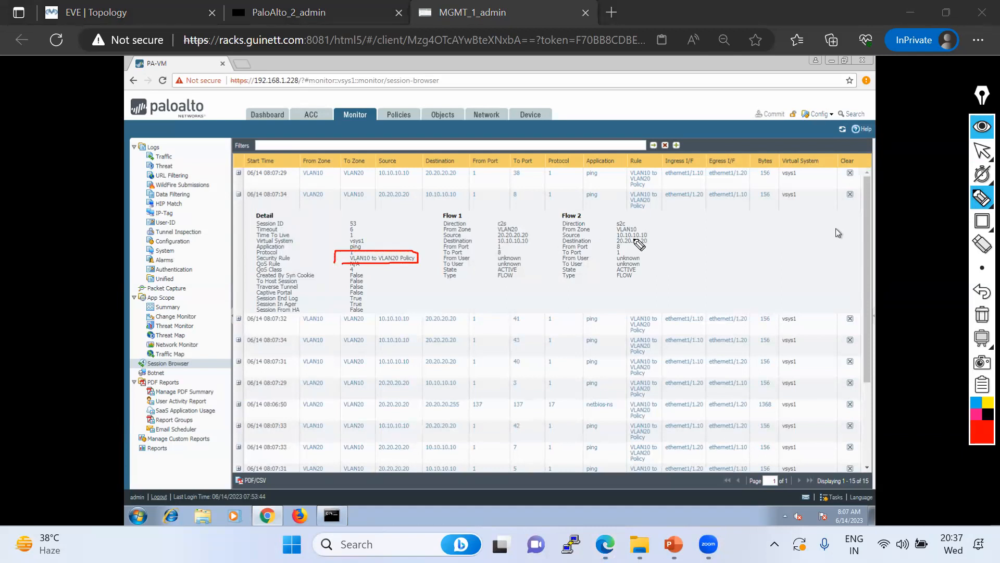
click(982, 151)
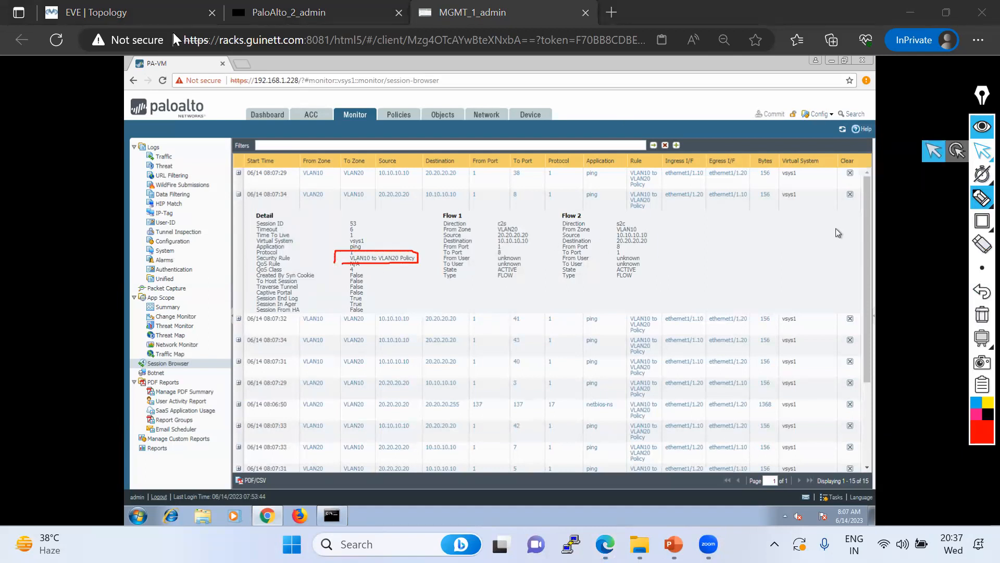
click(113, 15)
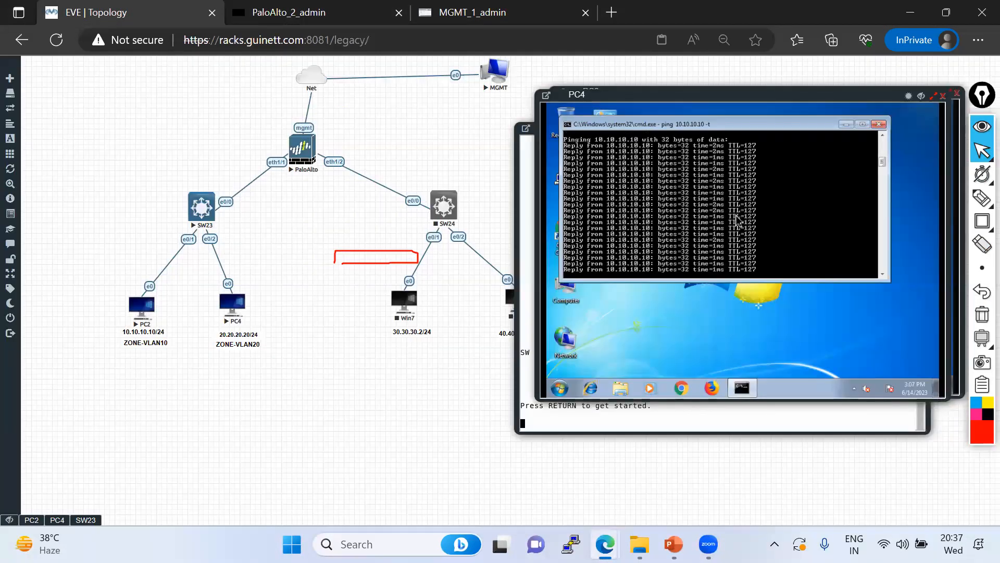
On PC4, stop the ping, show its IP configuration and ping gateway 20.20.20.1
key(ctrl+c)
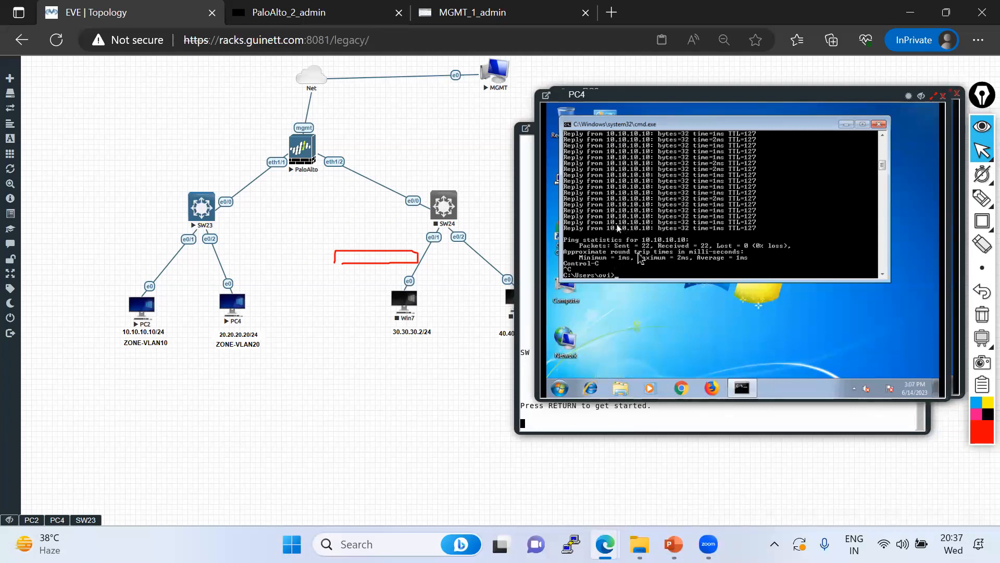
text(ipconfig)
key(Return)
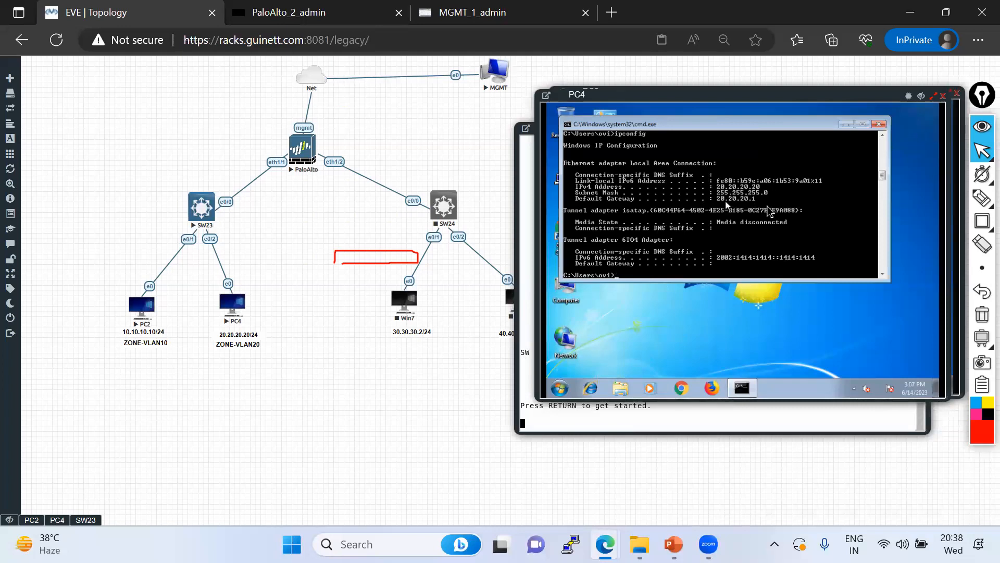
text(ping 20.20.20.1)
key(Return)
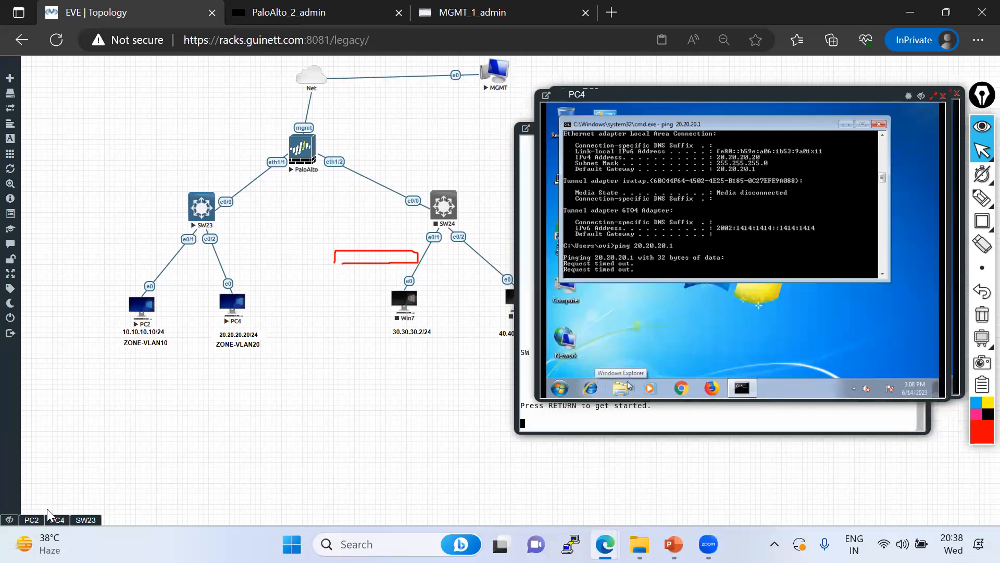
On PC2, stop the ping, show its IP configuration and ping gateway 10.10.10.1
click(31, 519)
key(ctrl+c)
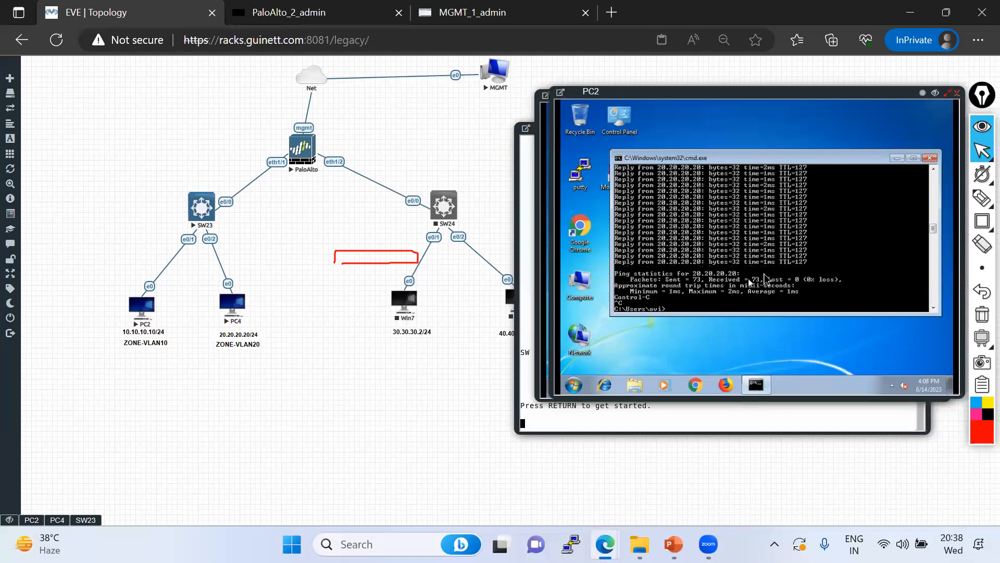
key(Up)
key(Escape)
text(ipconfig)
key(Return)
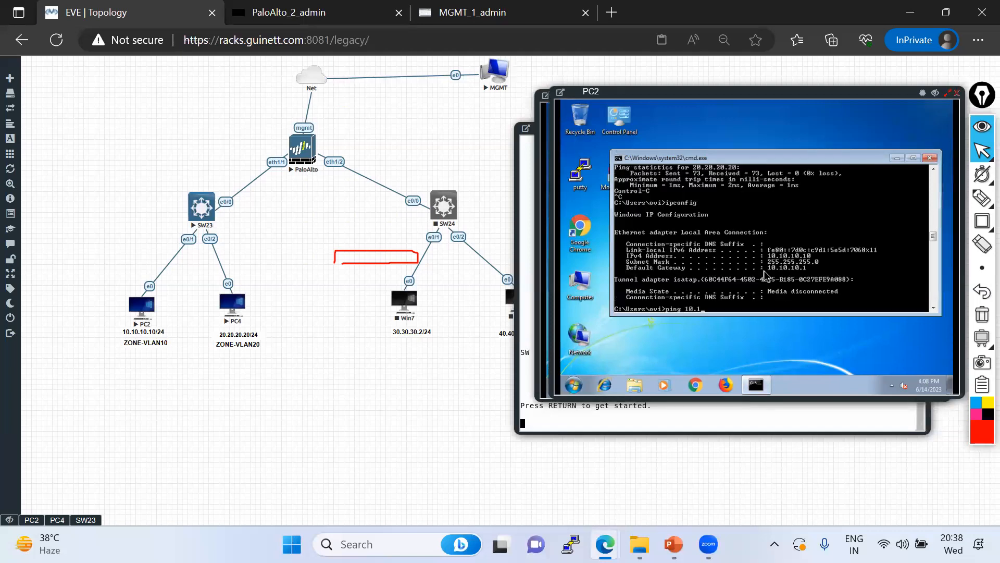
text(ping 10.10.10.1)
key(Return)
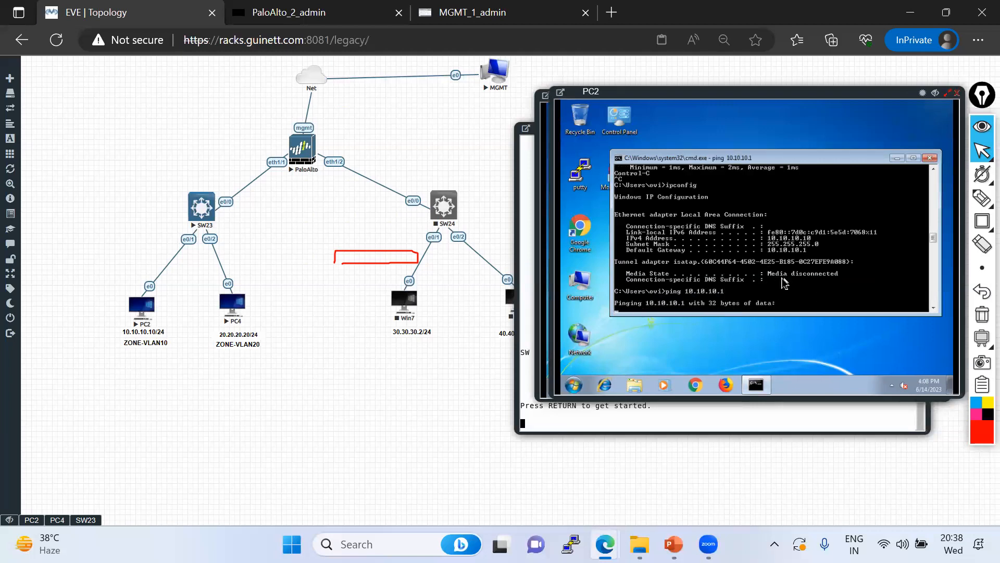
Annotate the path from PC2 through the firewall to PC4, marking both addresses, then clear it
click(982, 197)
mouse_move(168, 330)
mouse_down()
mouse_move(162, 284)
mouse_move(304, 143)
mouse_move(232, 286)
mouse_move(235, 319)
mouse_up()
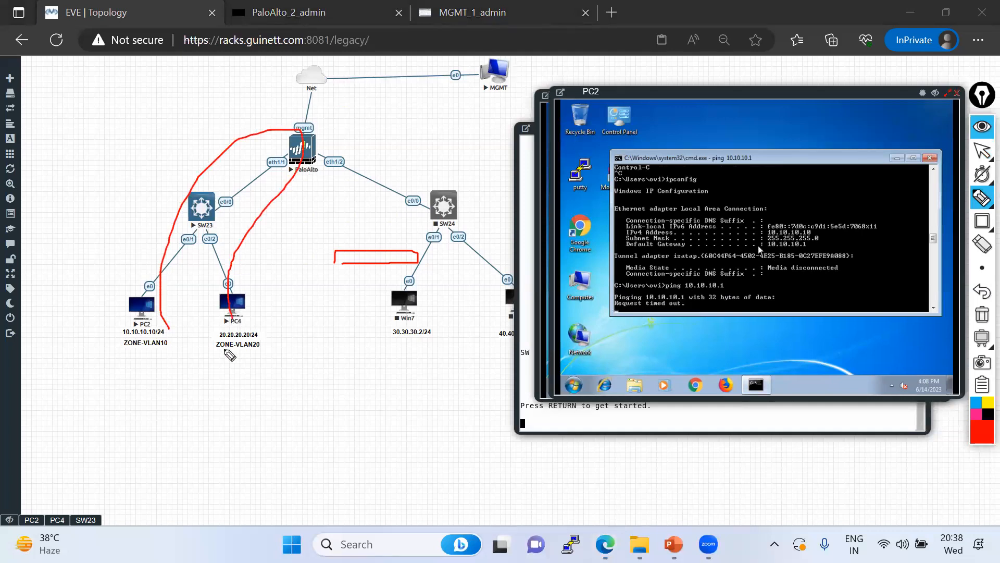
drag(120, 333, 168, 333)
mouse_move(254, 334)
mouse_down()
mouse_move(215, 338)
mouse_move(258, 357)
mouse_move(237, 340)
mouse_move(245, 350)
mouse_up()
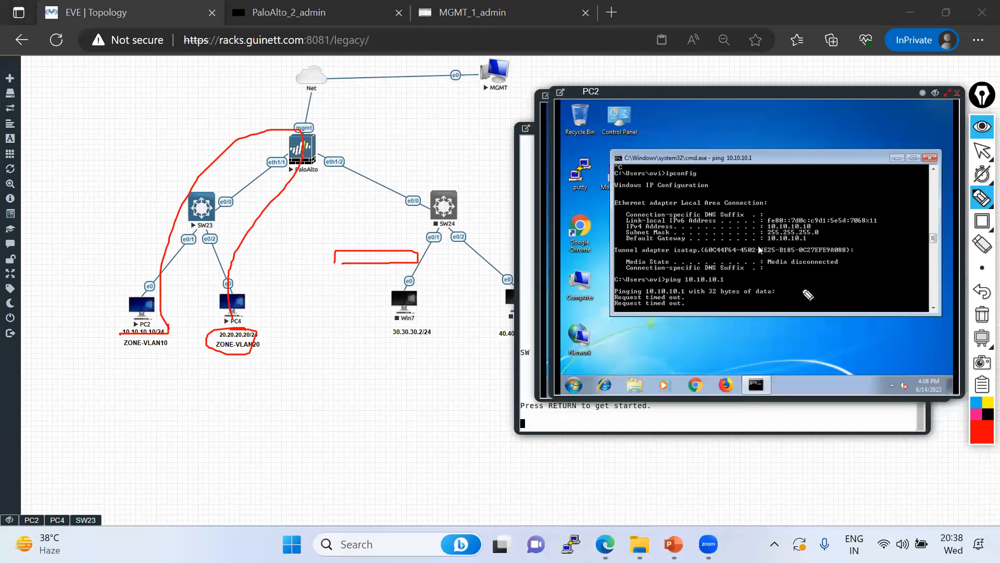
click(982, 151)
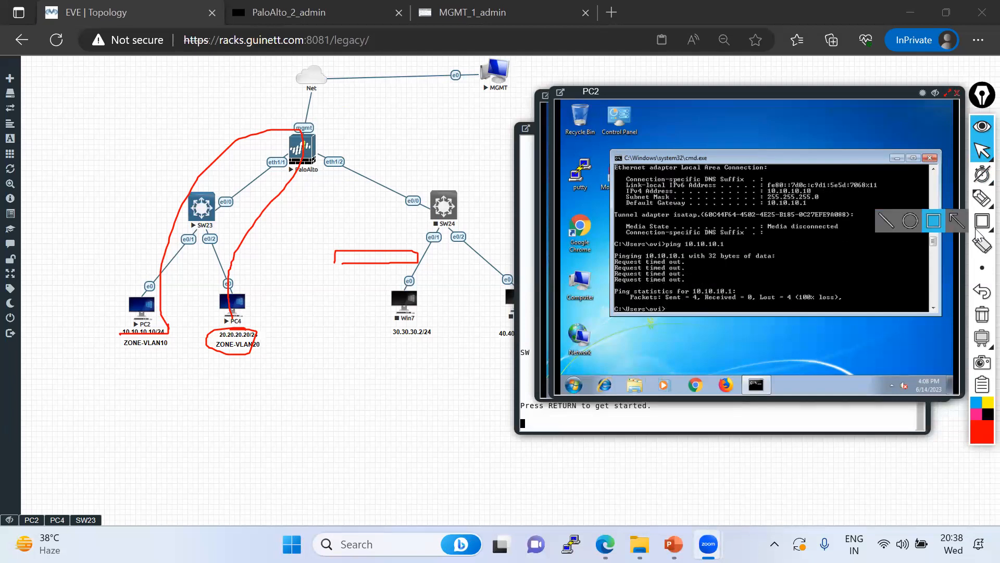
click(982, 314)
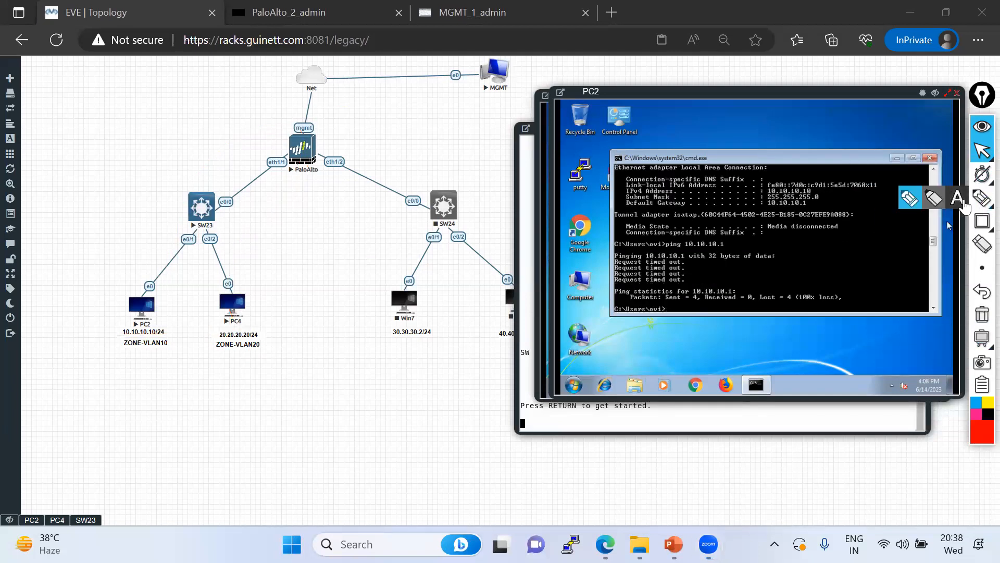
click(982, 200)
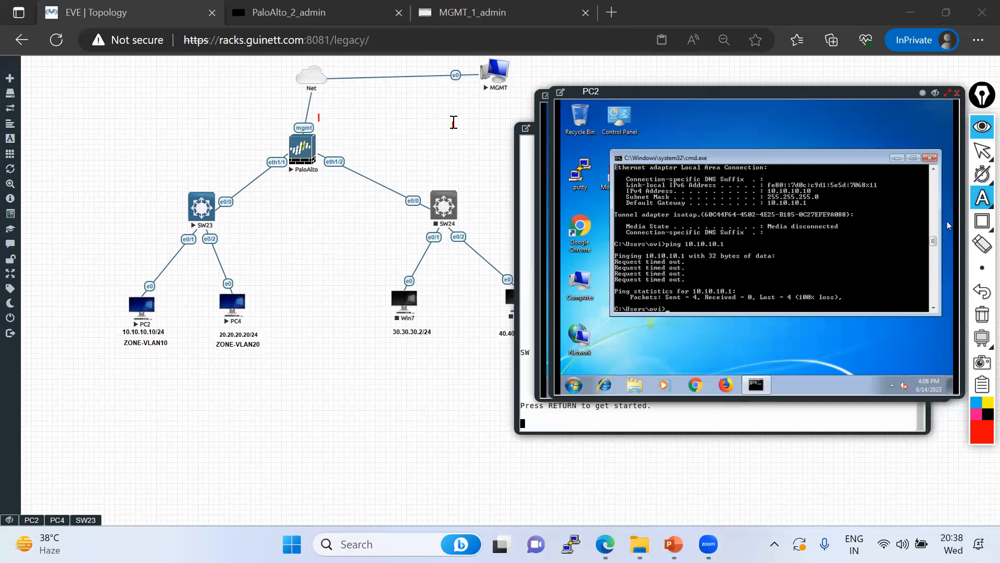
text(Ping, Https)
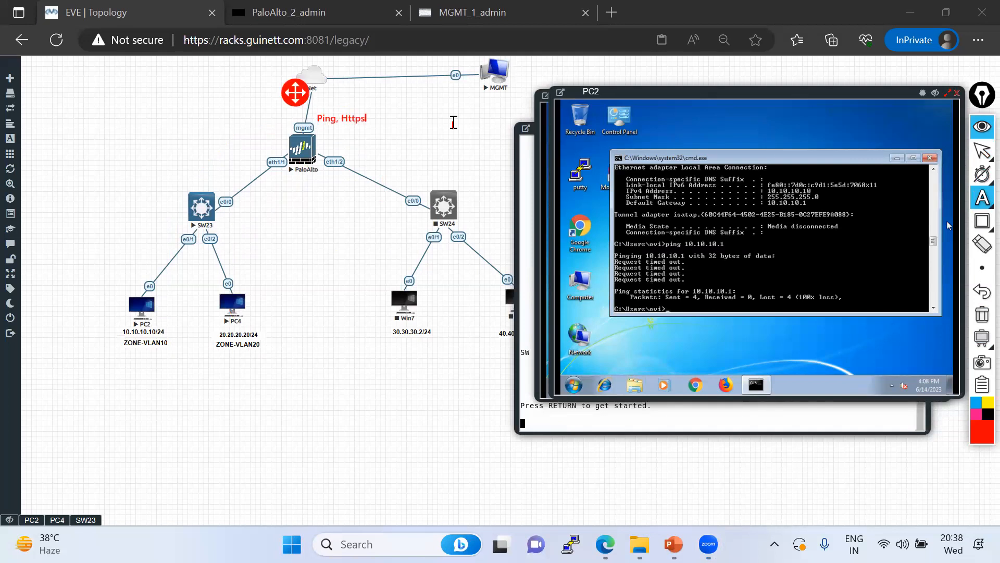
text(, SSH (MGMT Interface))
click(251, 154)
click(252, 155)
text(Blocked)
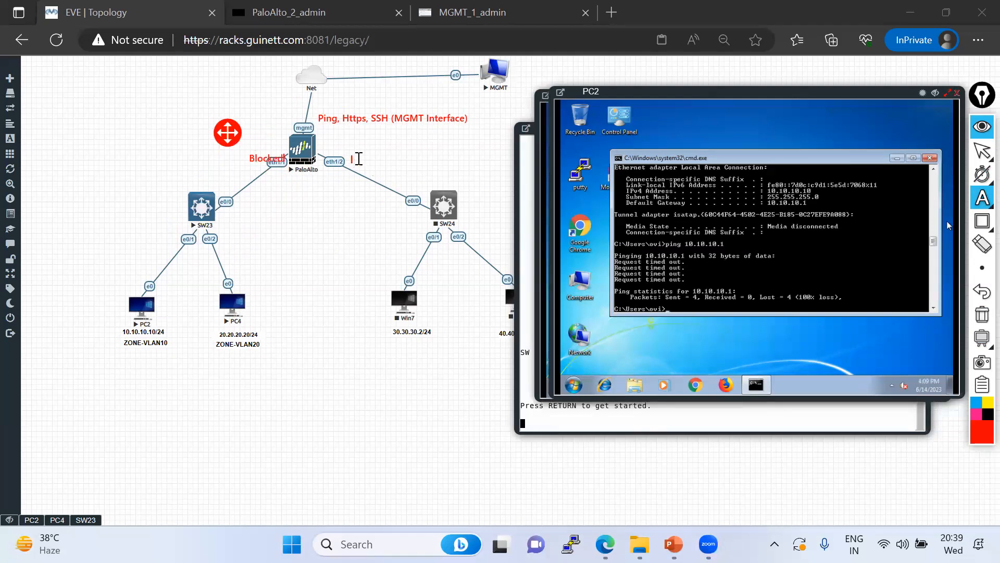
click(357, 158)
text(Blocked ..)
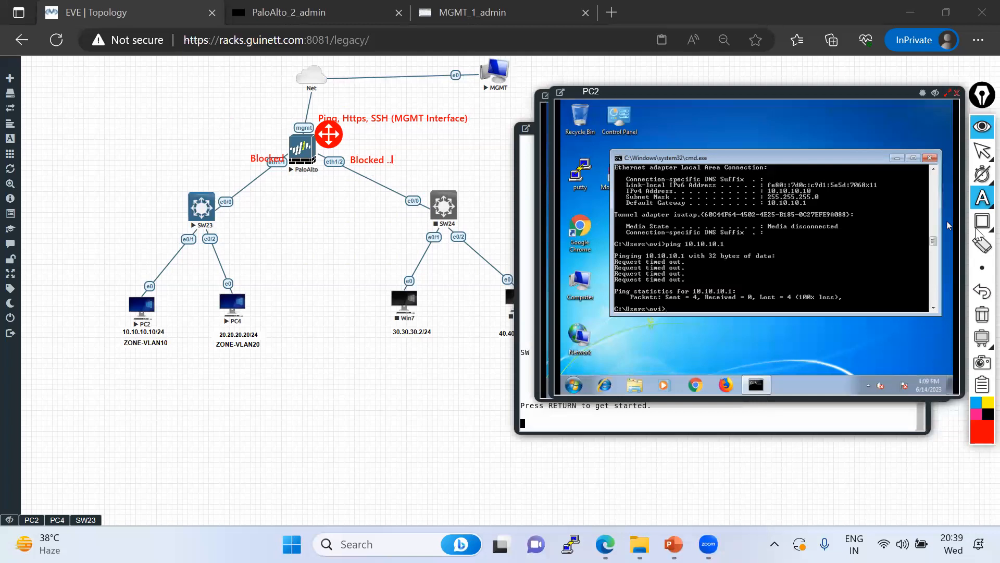
mouse_move(980, 203)
click(912, 203)
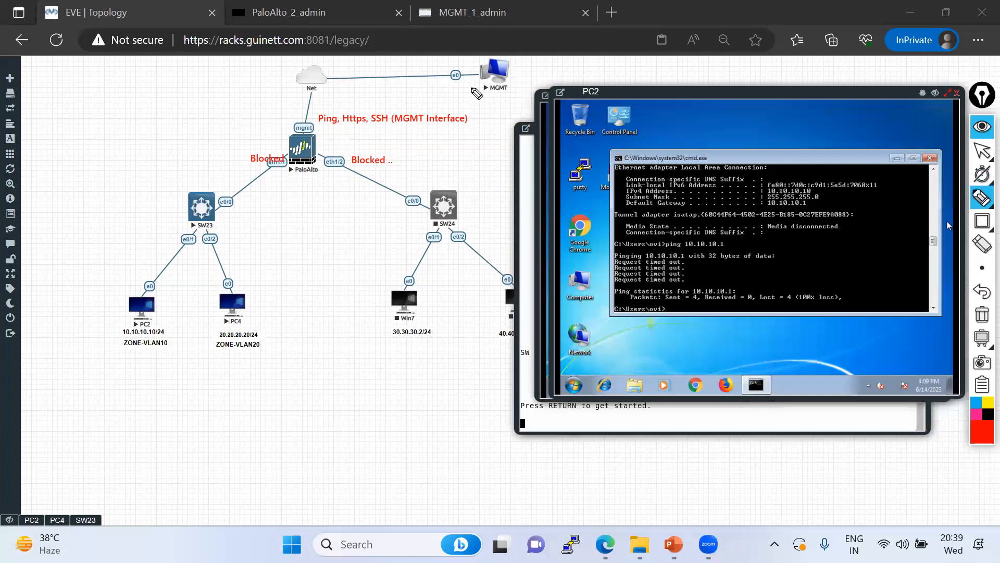
mouse_move(495, 70)
mouse_down()
mouse_move(307, 124)
mouse_move(401, 81)
mouse_move(477, 74)
mouse_up()
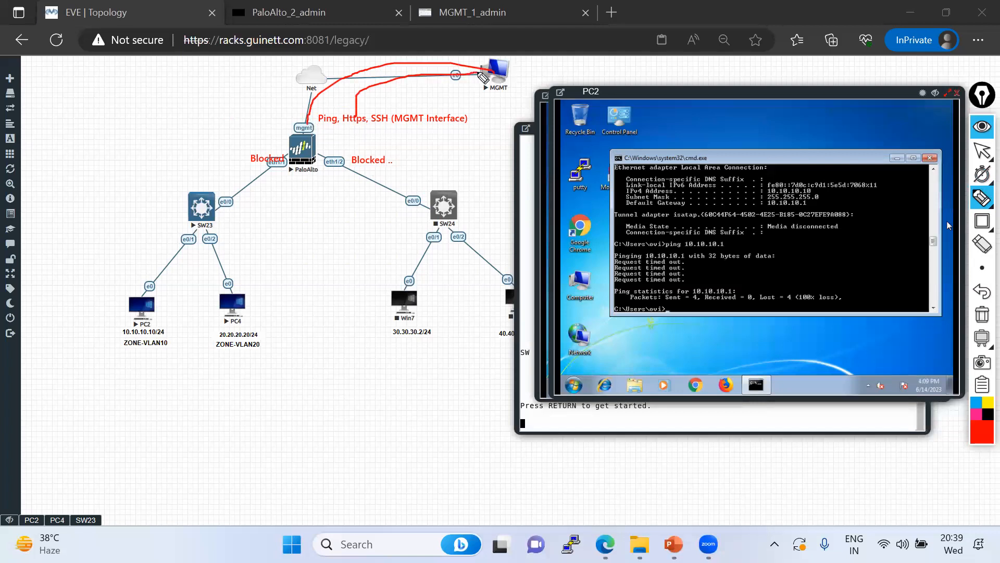
mouse_move(147, 327)
mouse_down()
mouse_move(118, 336)
mouse_move(142, 330)
mouse_move(243, 174)
mouse_move(273, 164)
mouse_up()
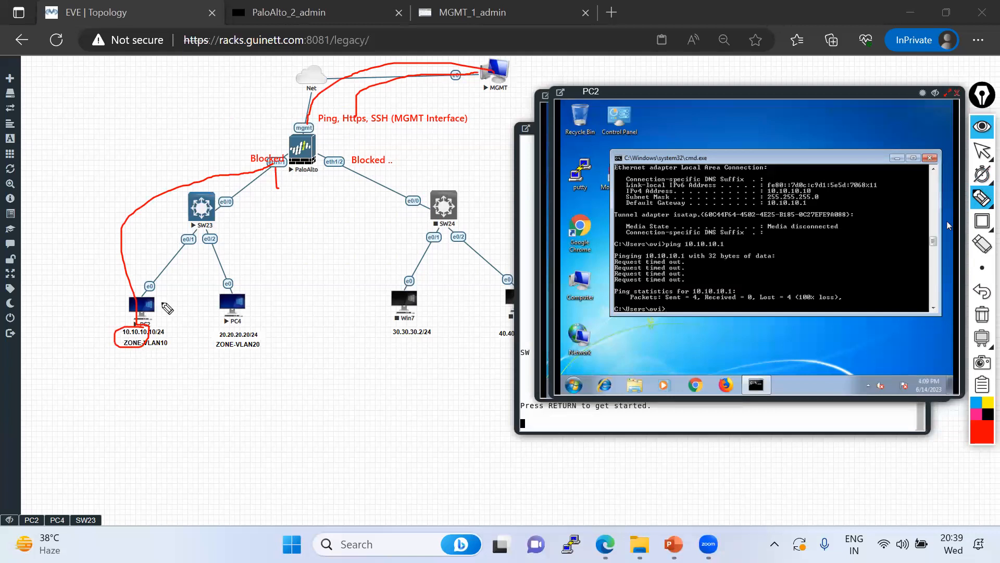
drag(687, 294, 736, 295)
drag(319, 131, 401, 132)
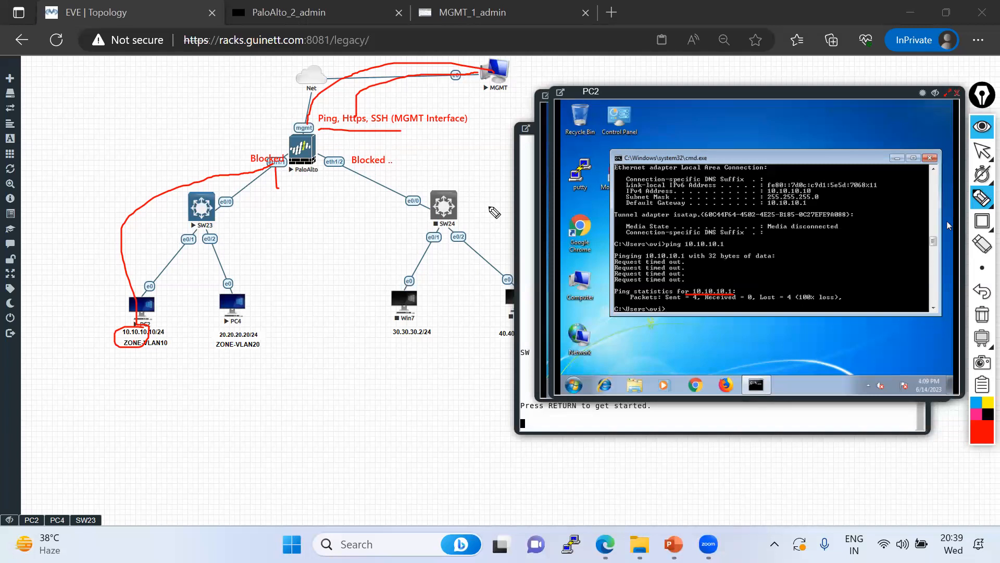
click(982, 314)
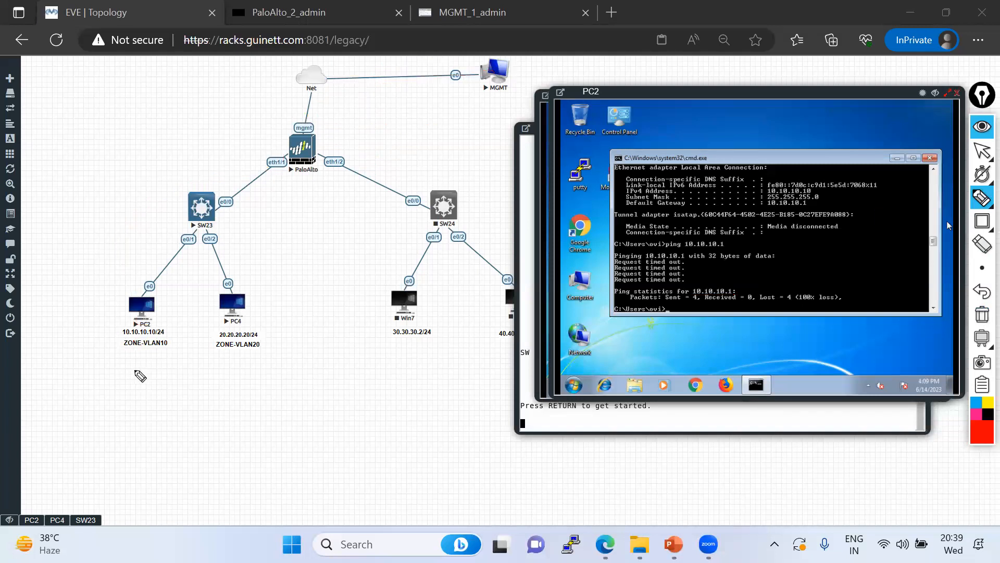
Add an on-screen text note 'mgmt profile:' below PC2 in the topology
click(982, 198)
click(958, 198)
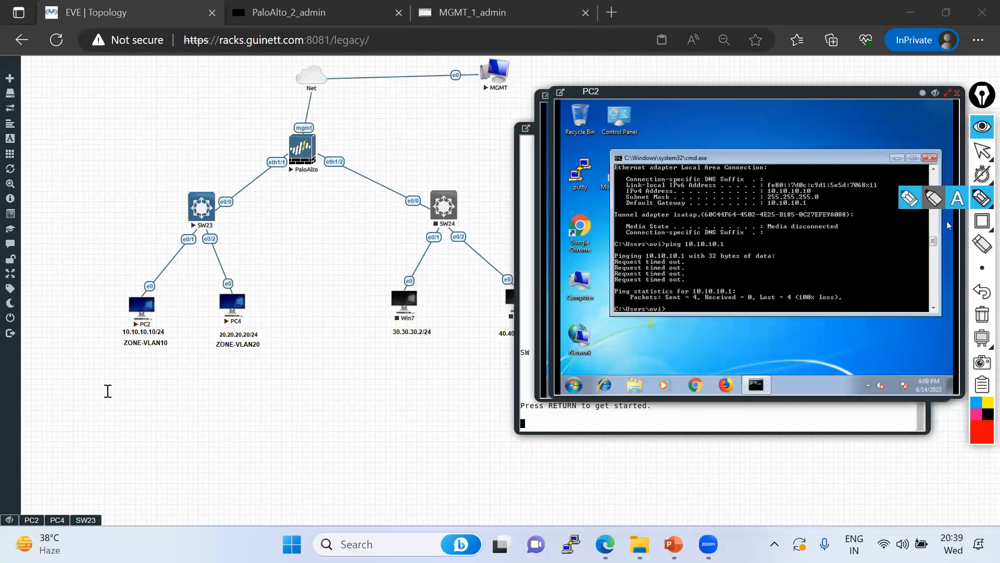
click(154, 399)
text(mgmt pro)
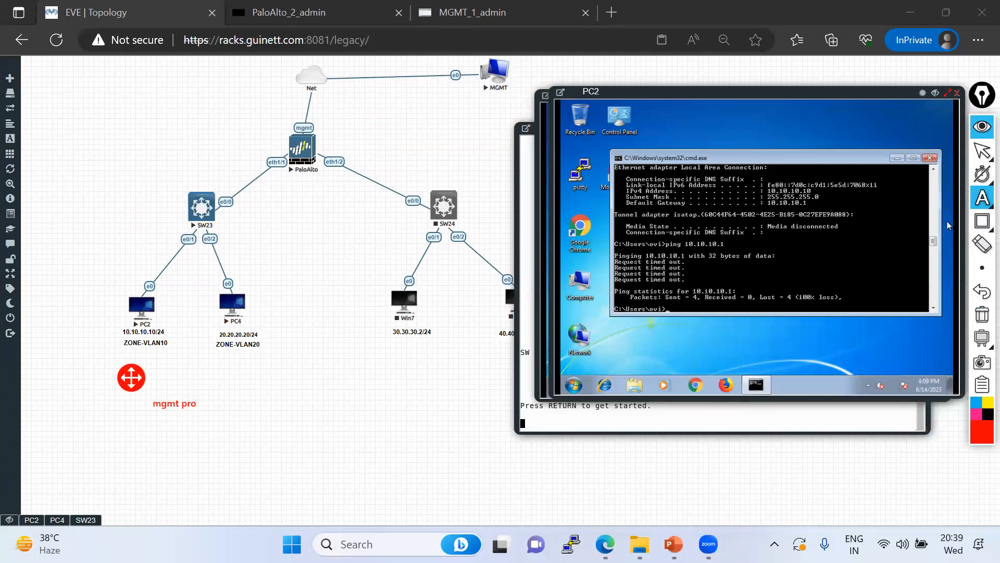
text(file:)
key(Return)
click(982, 151)
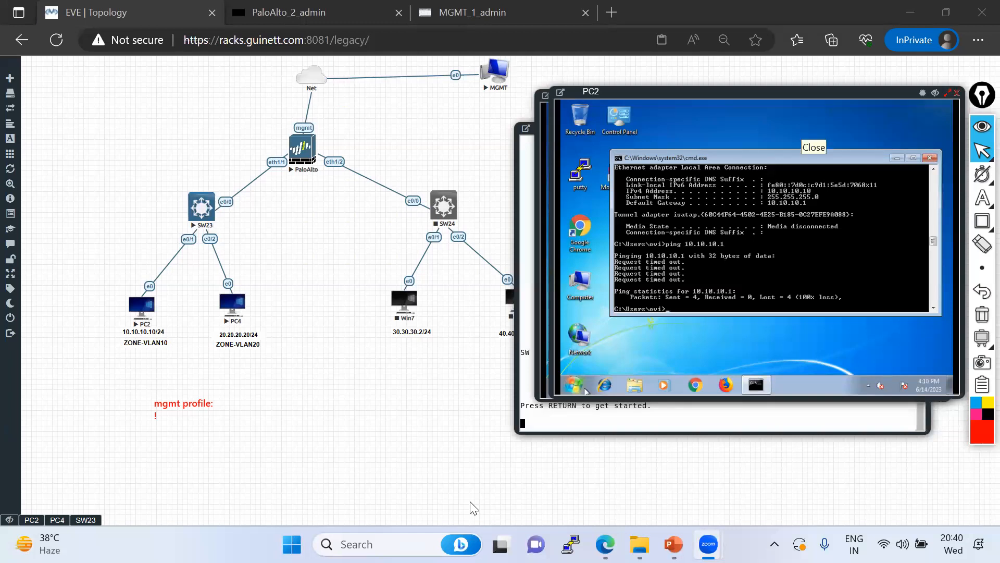
click(487, 21)
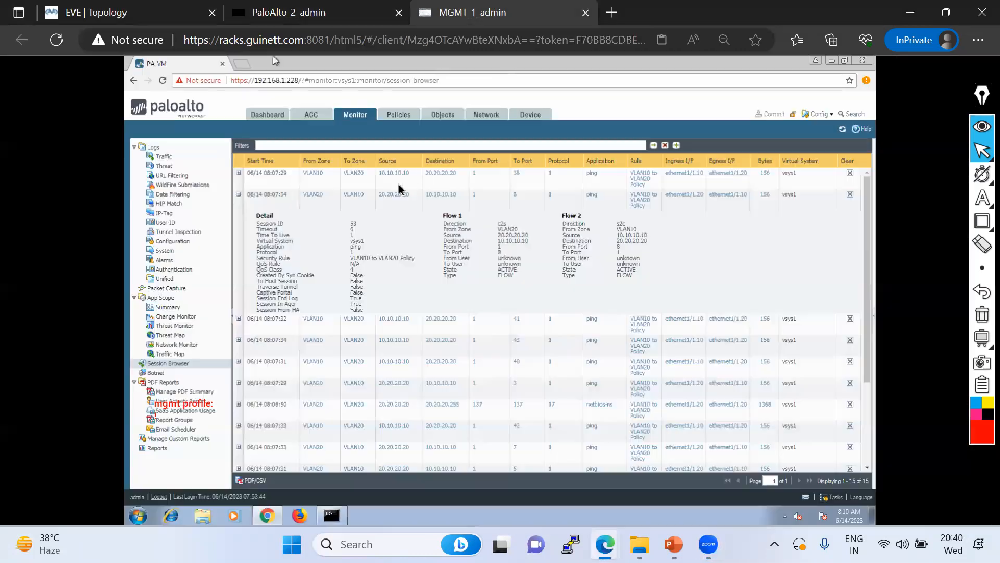
Create a new Interface Mgmt profile named MGMT_Profile with HTTPS and SSH allowed
click(484, 120)
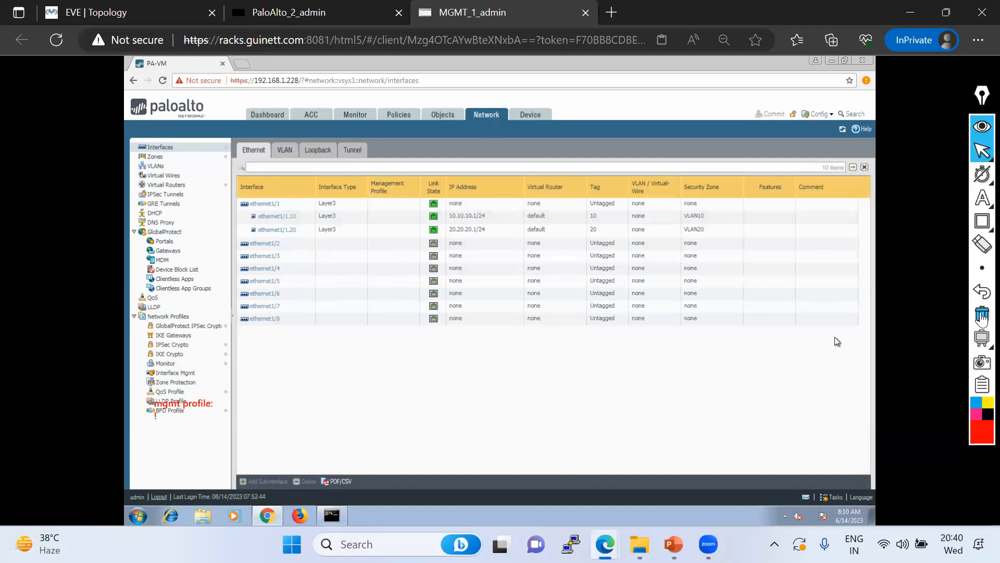
click(982, 314)
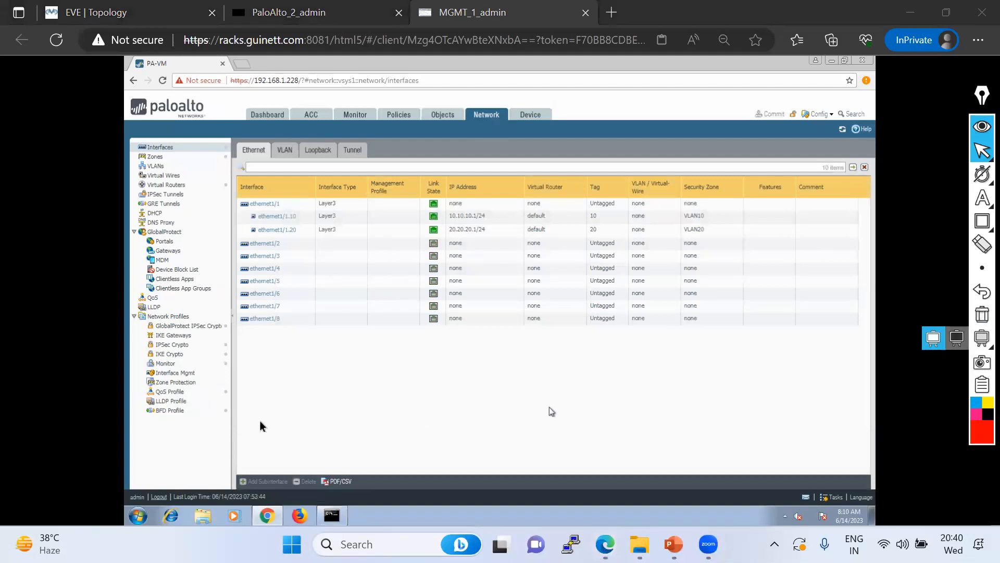
click(182, 373)
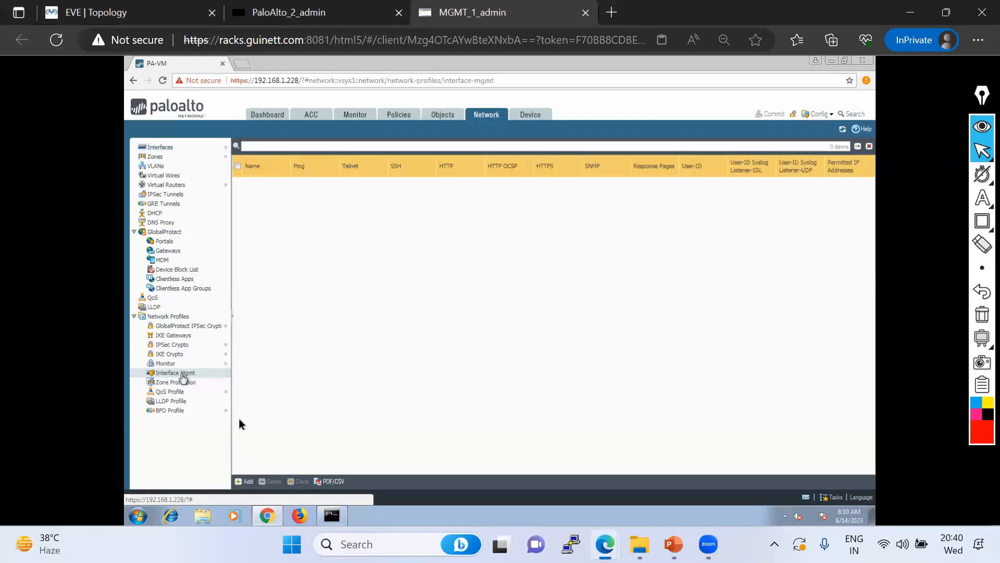
click(243, 480)
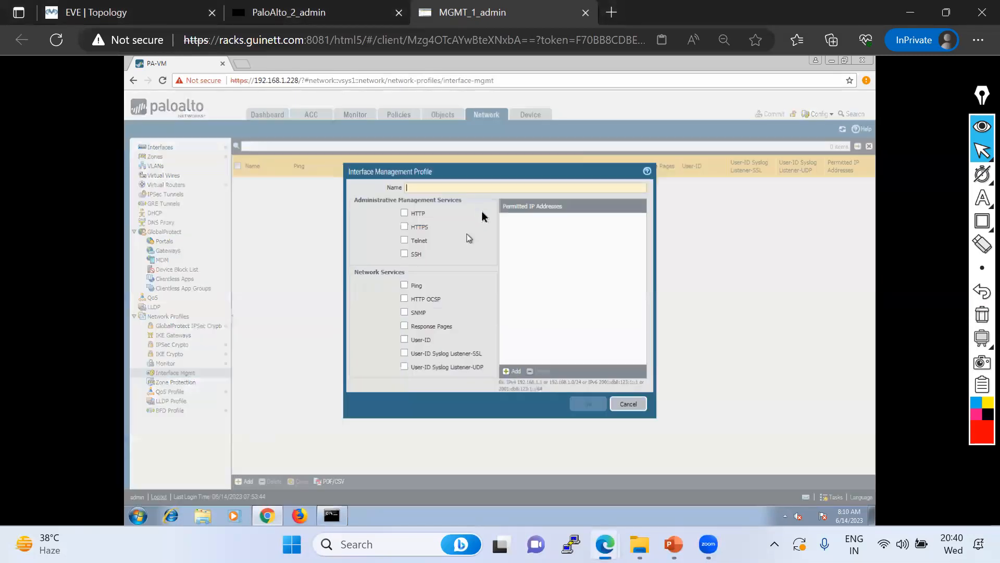
text(MGMT_Profile)
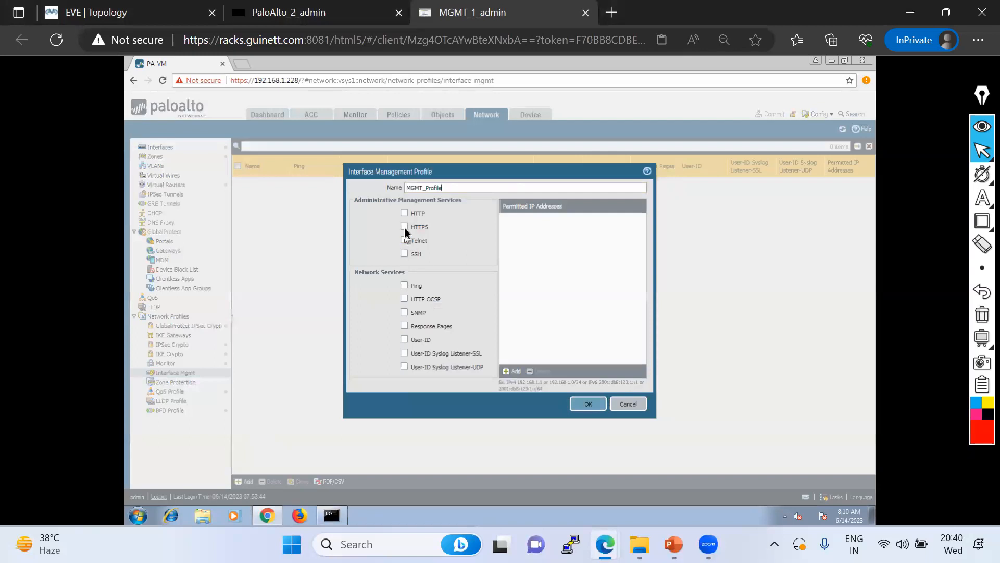
click(404, 228)
click(404, 255)
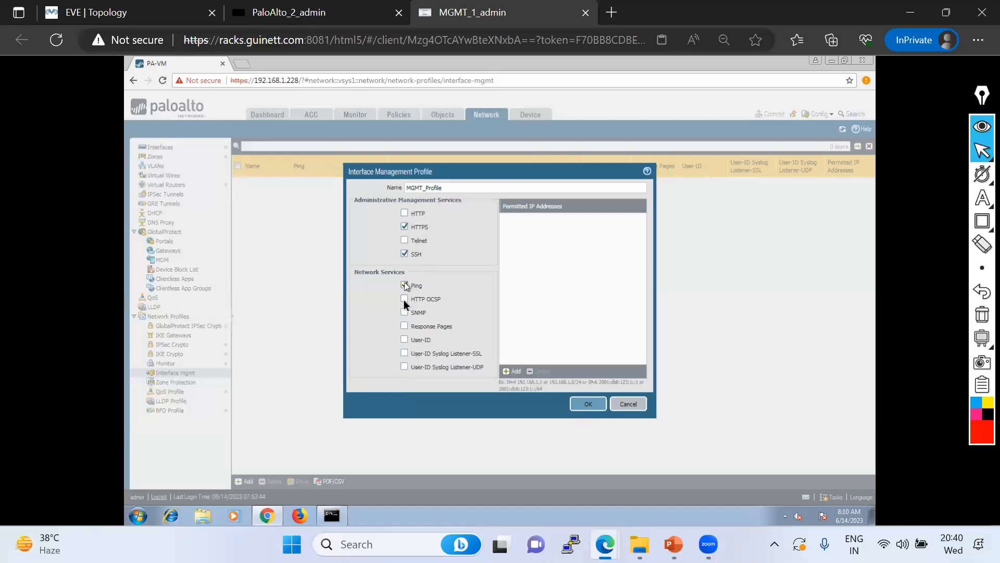
Mark up the MGMT_Profile service settings with on-screen annotations
mouse_move(983, 201)
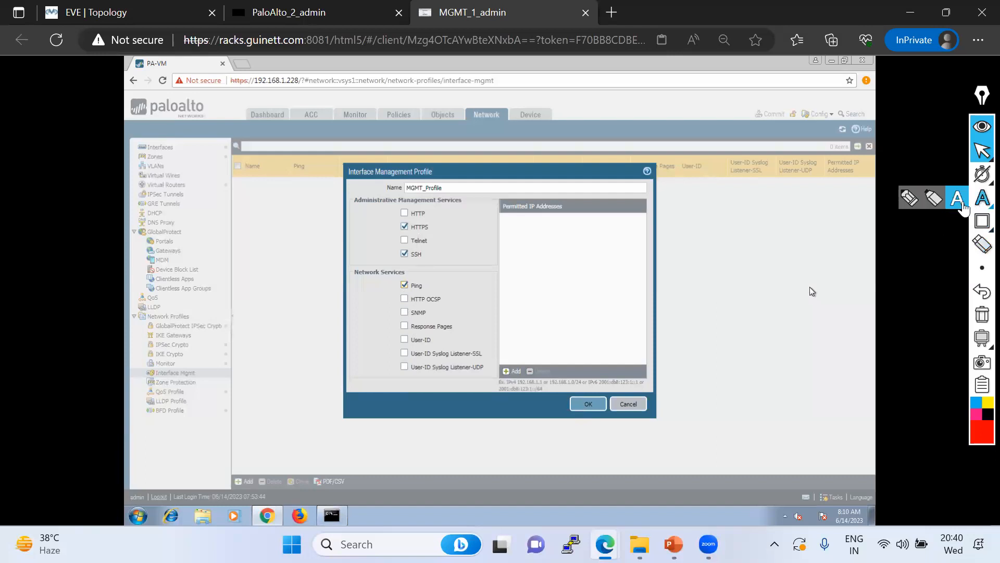
click(915, 202)
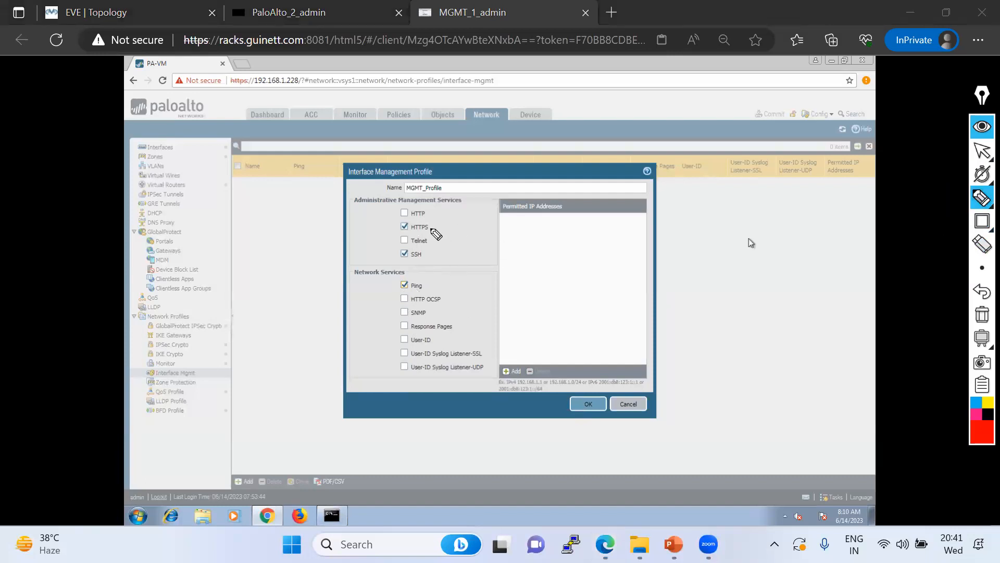
mouse_move(430, 228)
mouse_down()
mouse_move(449, 214)
mouse_move(551, 222)
mouse_move(574, 290)
mouse_move(562, 364)
mouse_move(517, 363)
mouse_move(494, 338)
mouse_move(502, 223)
mouse_up()
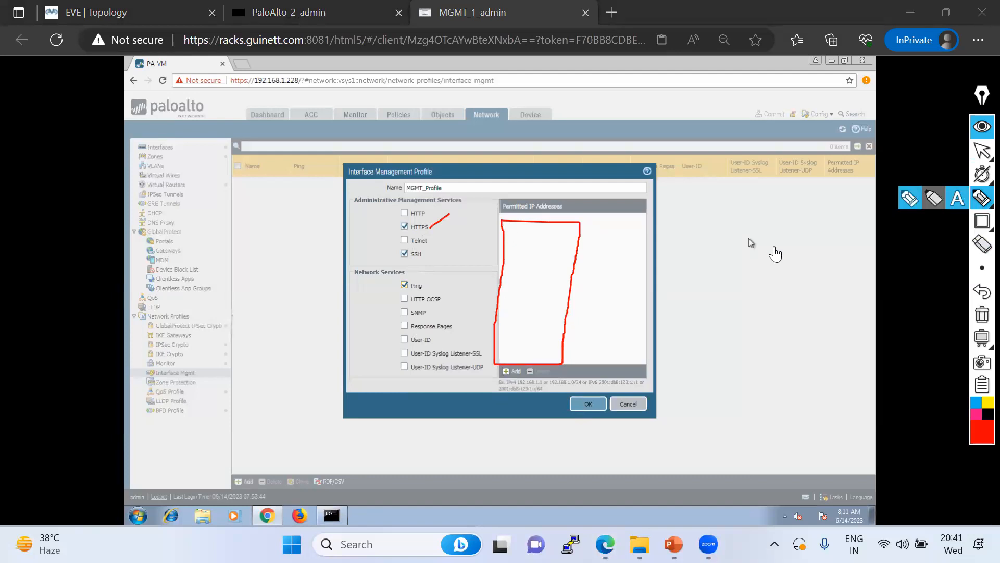
click(957, 198)
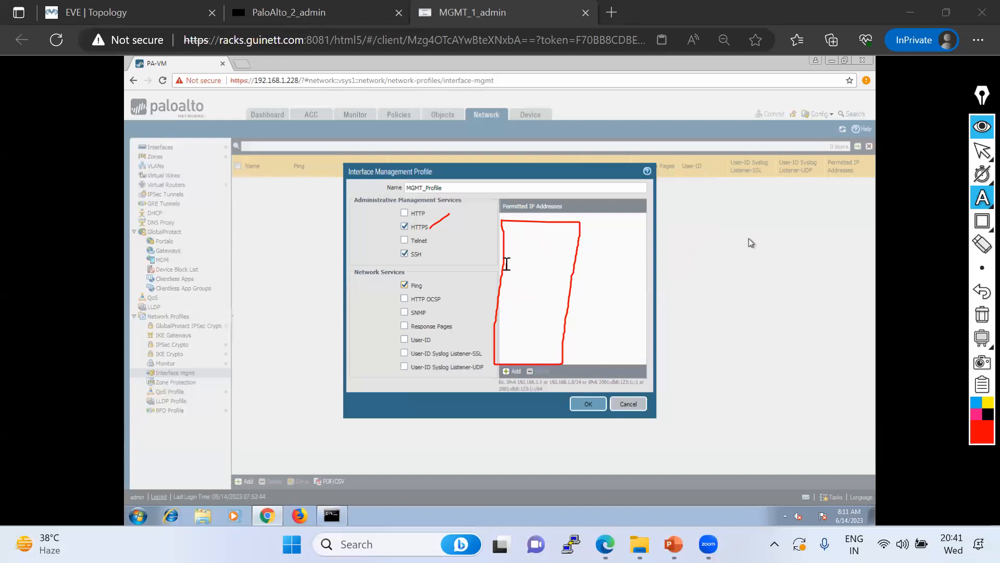
click(534, 282)
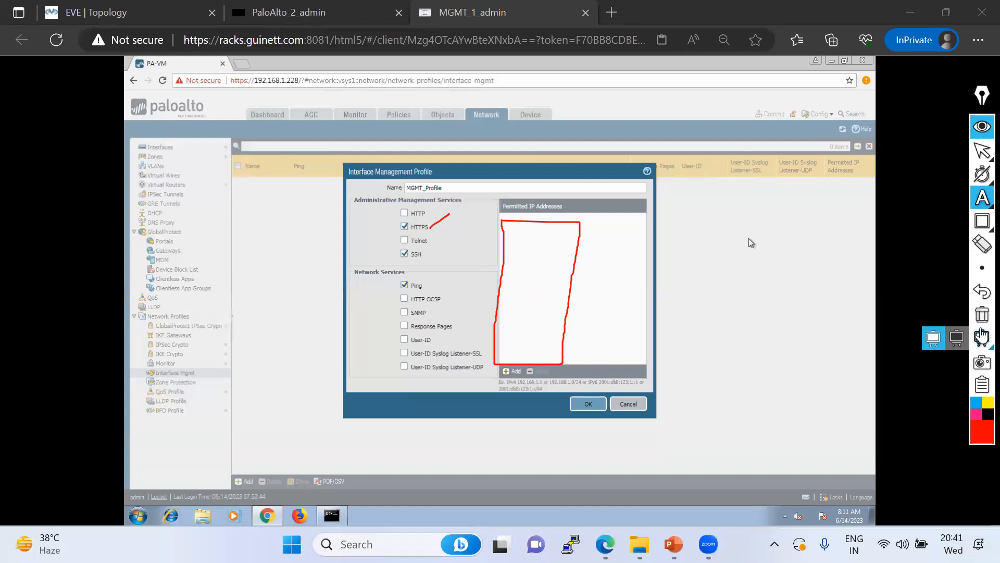
click(983, 151)
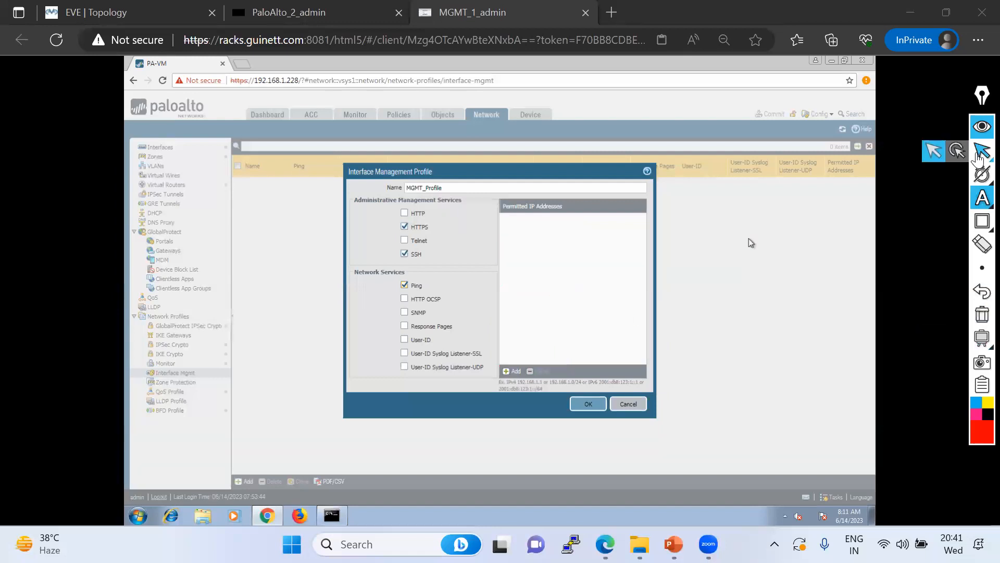
Save MGMT_Profile and briefly mark up the profile list on screen
click(587, 406)
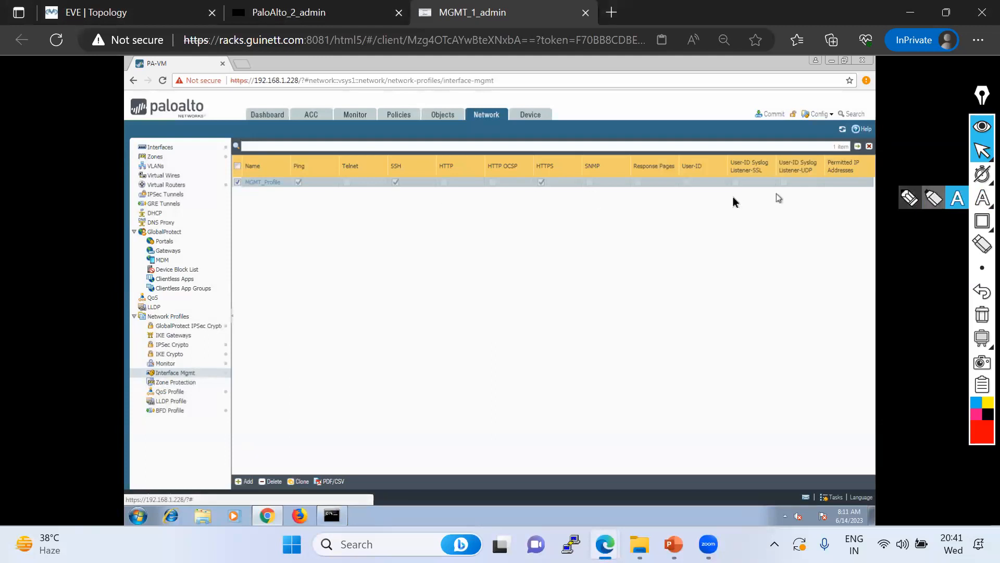
click(982, 198)
drag(544, 196, 563, 173)
mouse_move(396, 184)
mouse_down()
mouse_move(402, 196)
mouse_move(412, 181)
mouse_up()
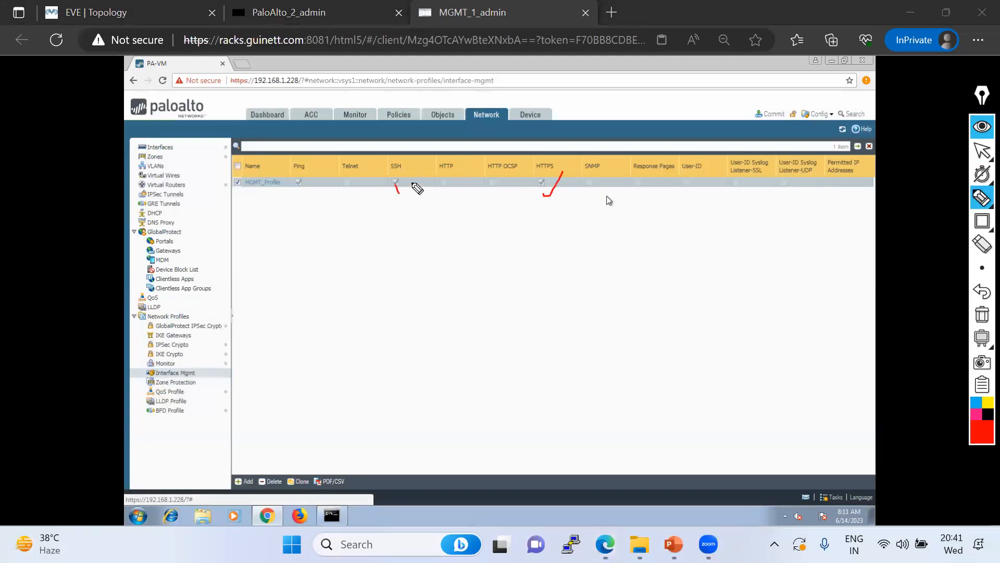
drag(289, 183, 305, 179)
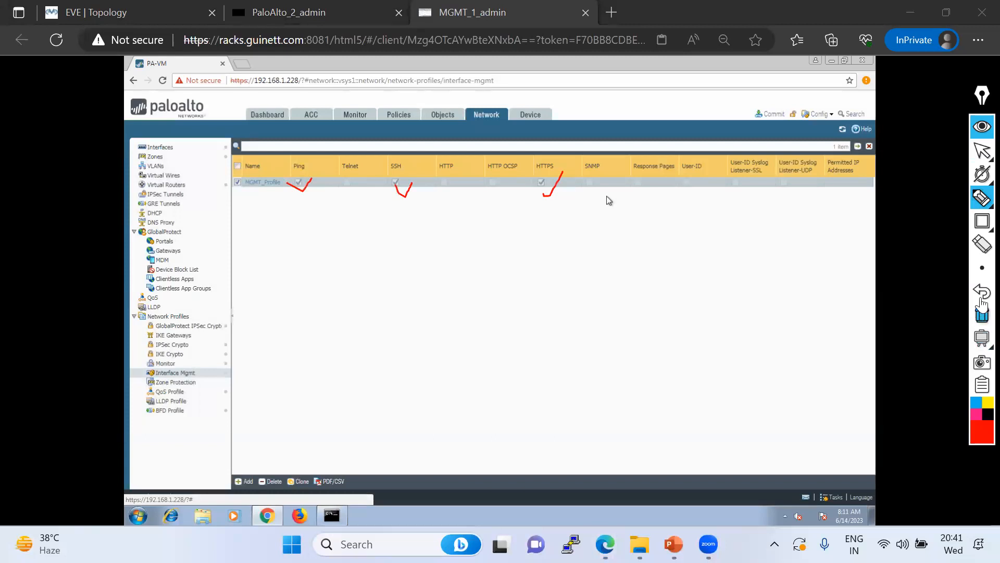
click(982, 314)
click(982, 154)
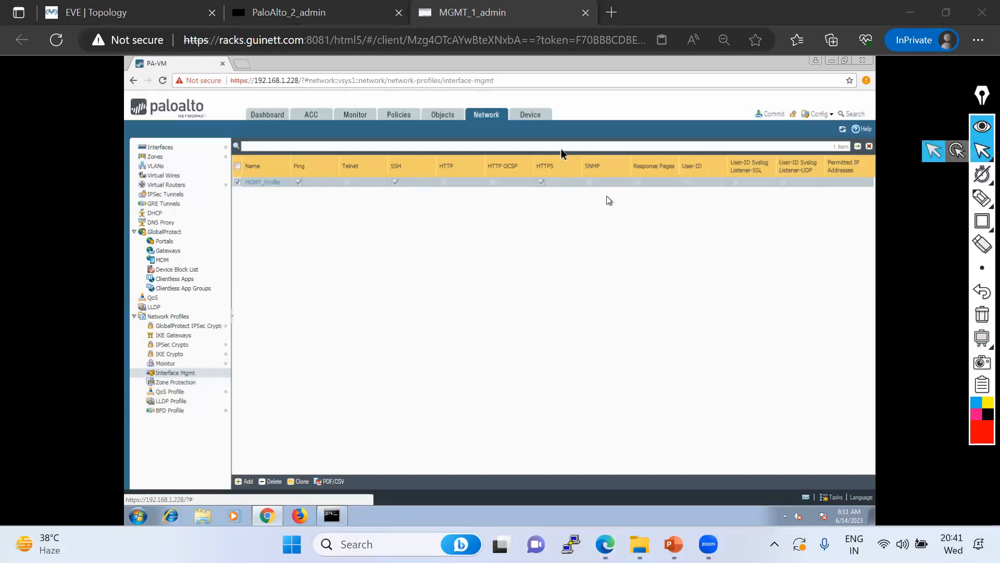
Set ethernet1/1.10's Advanced management profile to MGMT_Profile and apply the change
click(162, 149)
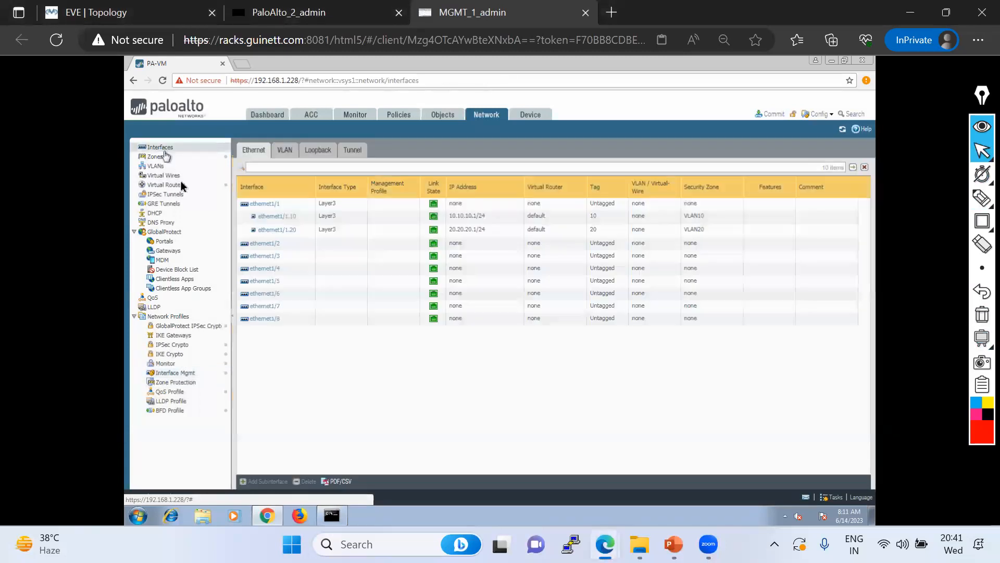
click(280, 220)
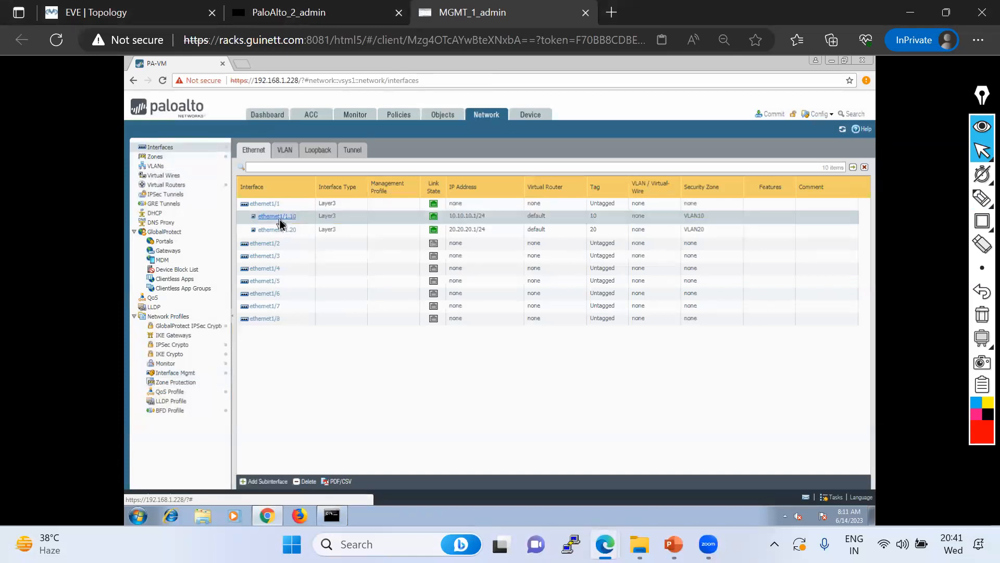
click(420, 293)
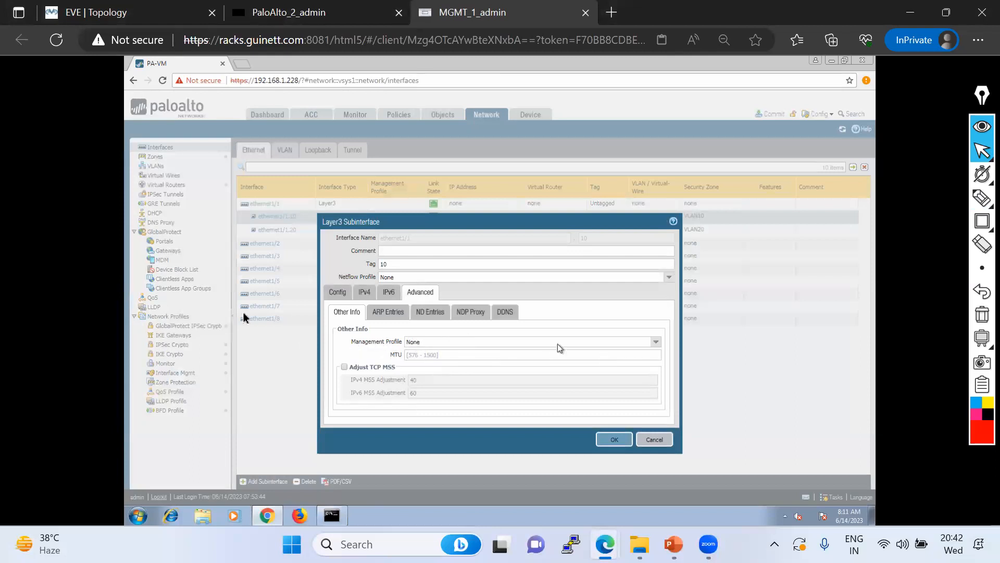
click(656, 343)
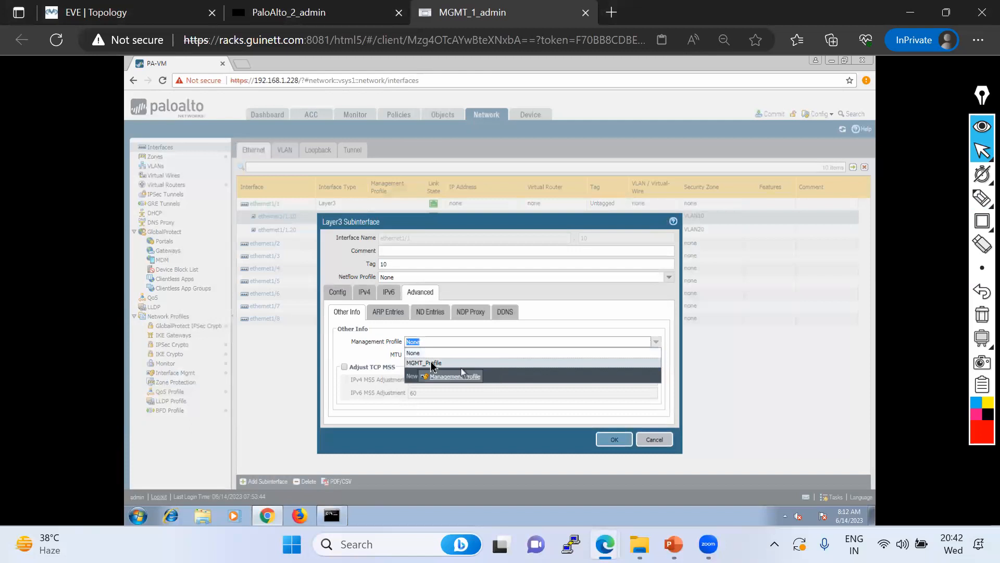
click(455, 377)
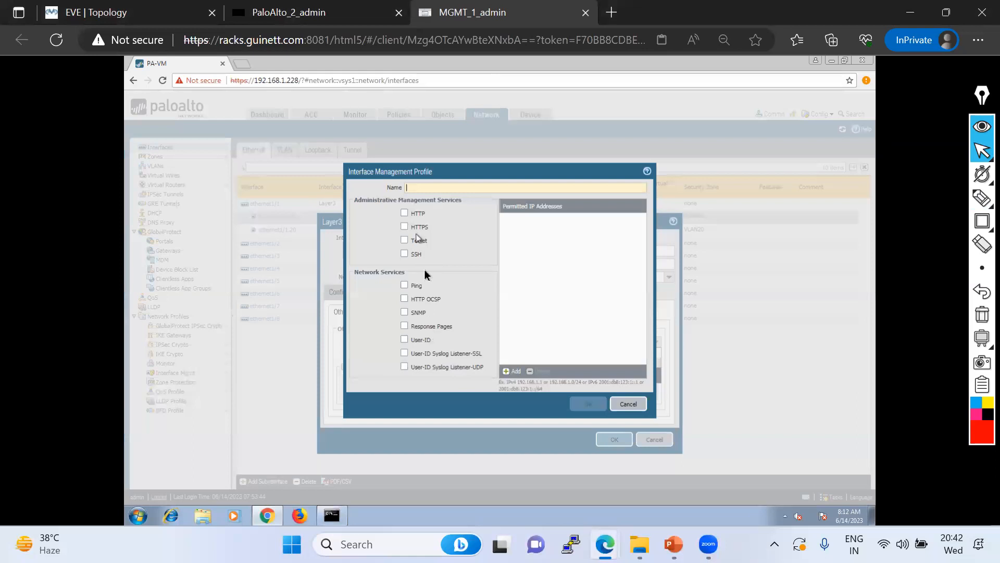
click(628, 405)
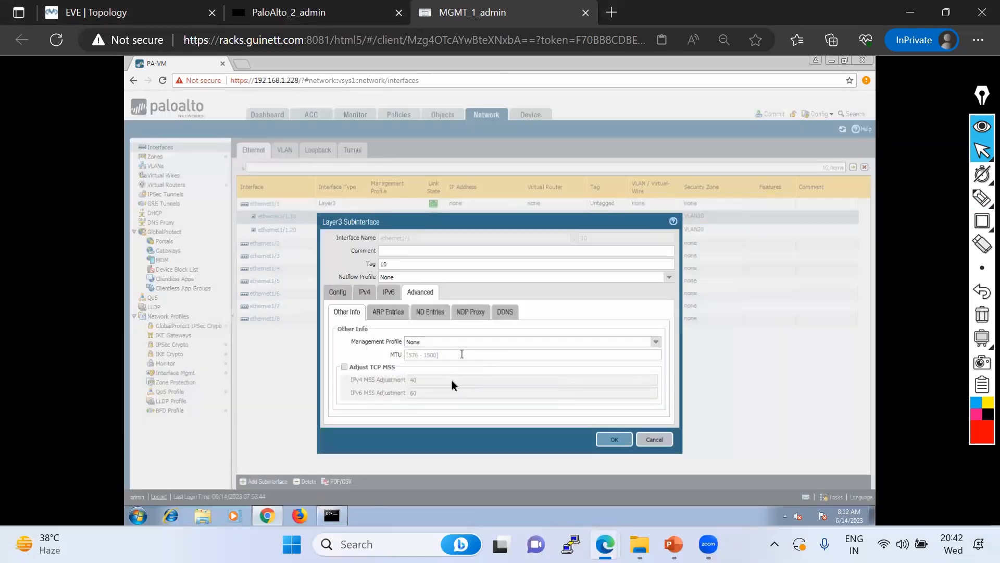
click(656, 343)
click(418, 362)
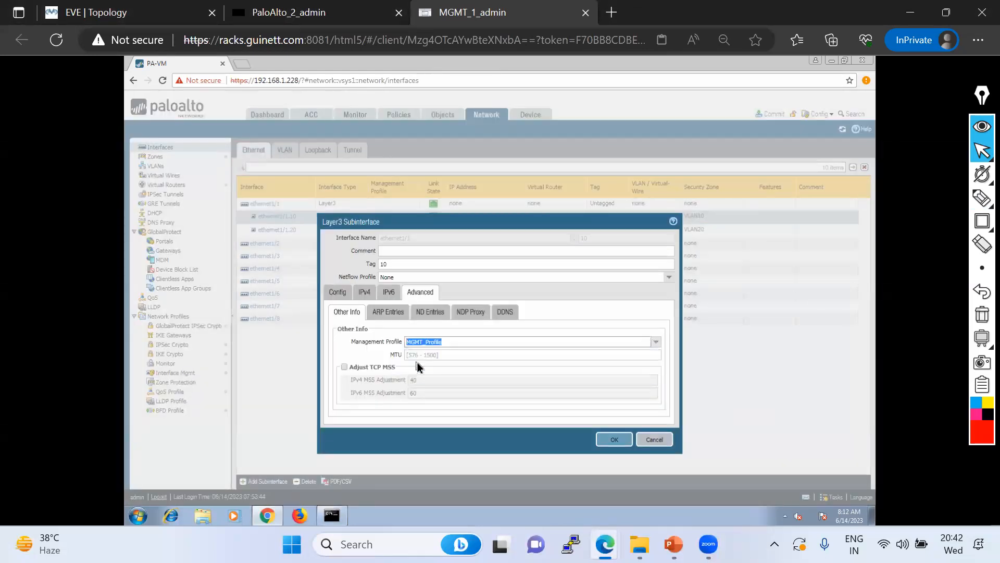
click(614, 440)
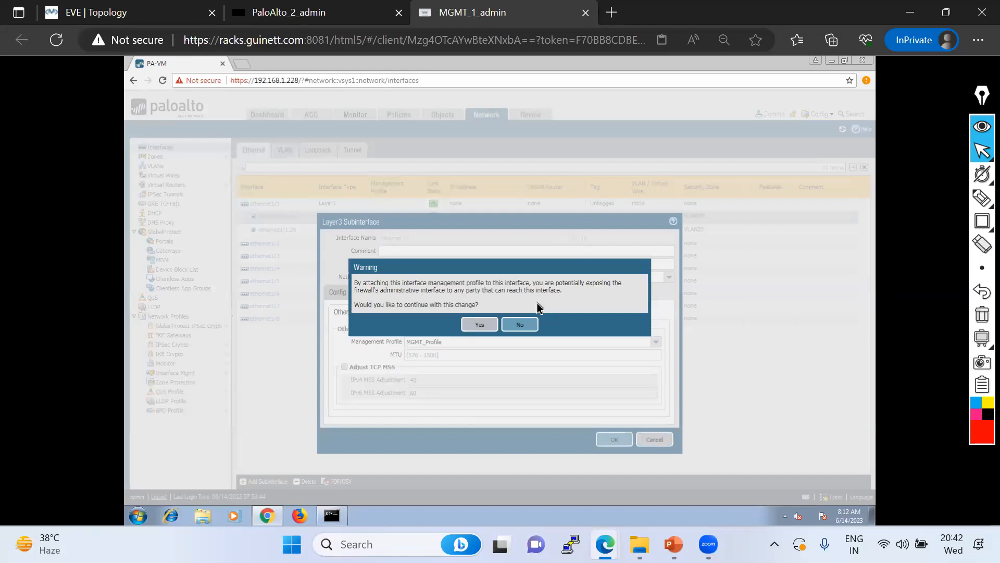
Confirm MGMT_Profile on ethernet1/1.10, underline it on screen, and open ethernet1/1.20's settings
click(480, 324)
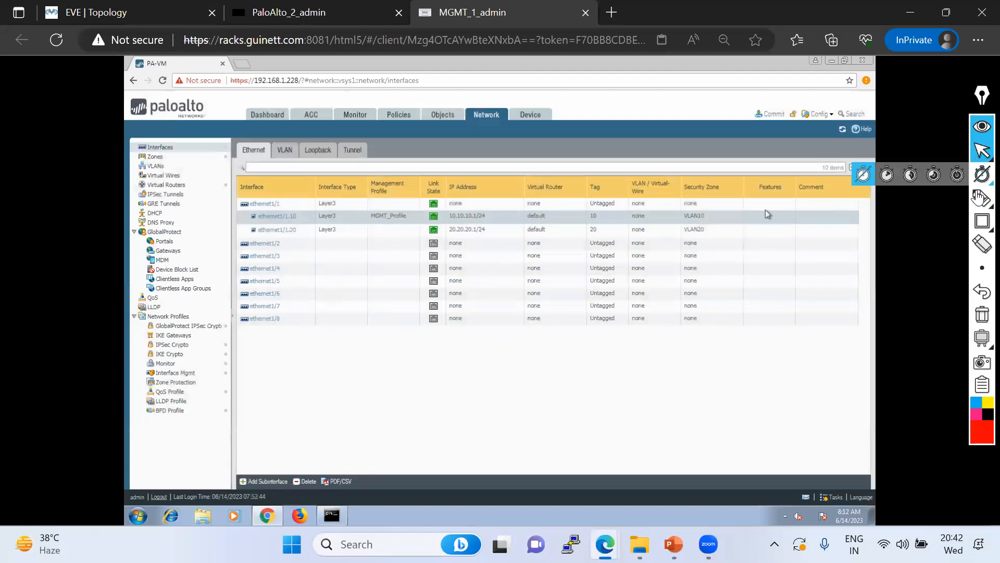
click(982, 198)
drag(362, 219, 406, 218)
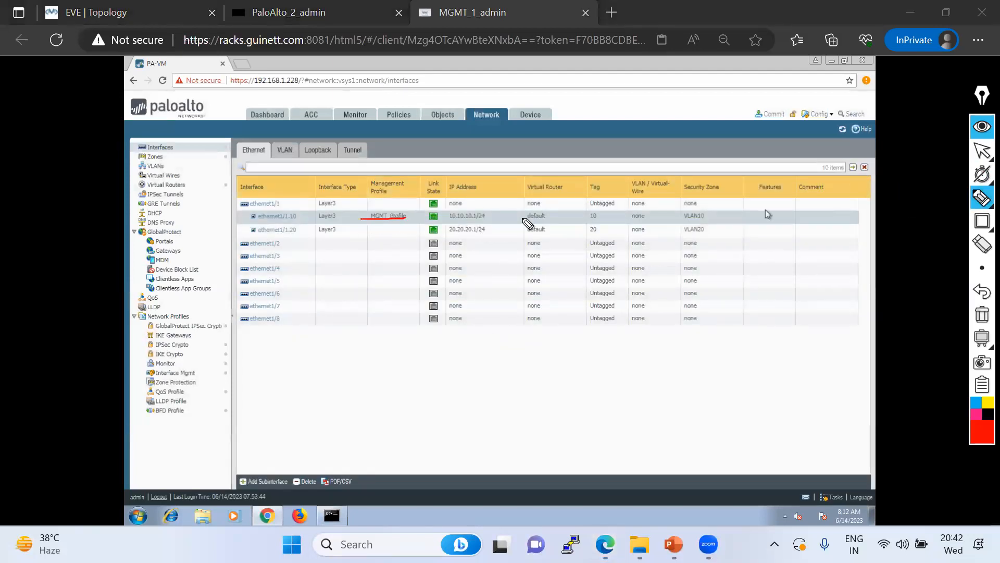
click(979, 153)
click(263, 230)
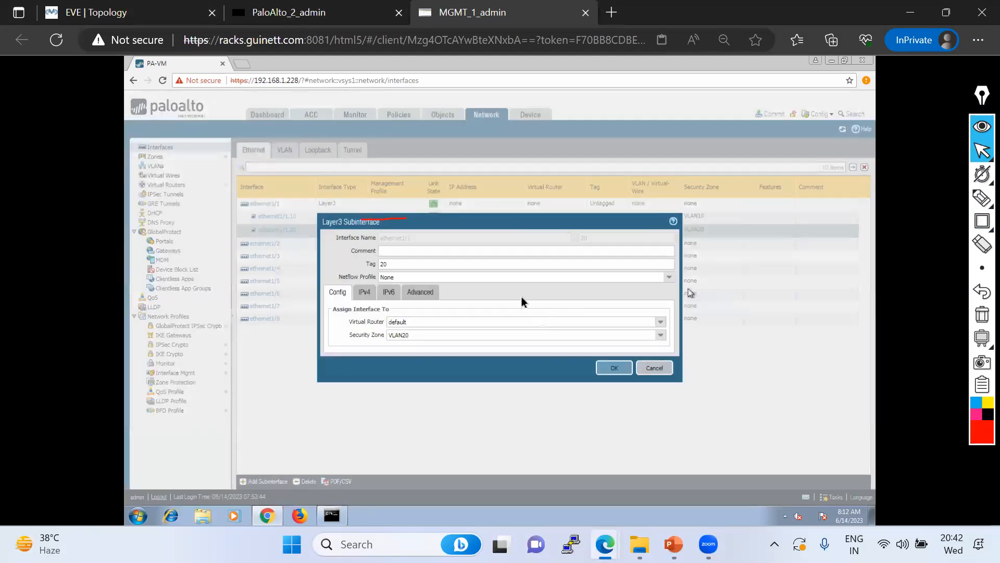
Set ethernet1/1.20's Advanced management profile to MGMT_Profile, confirm, and clear the annotations
click(428, 293)
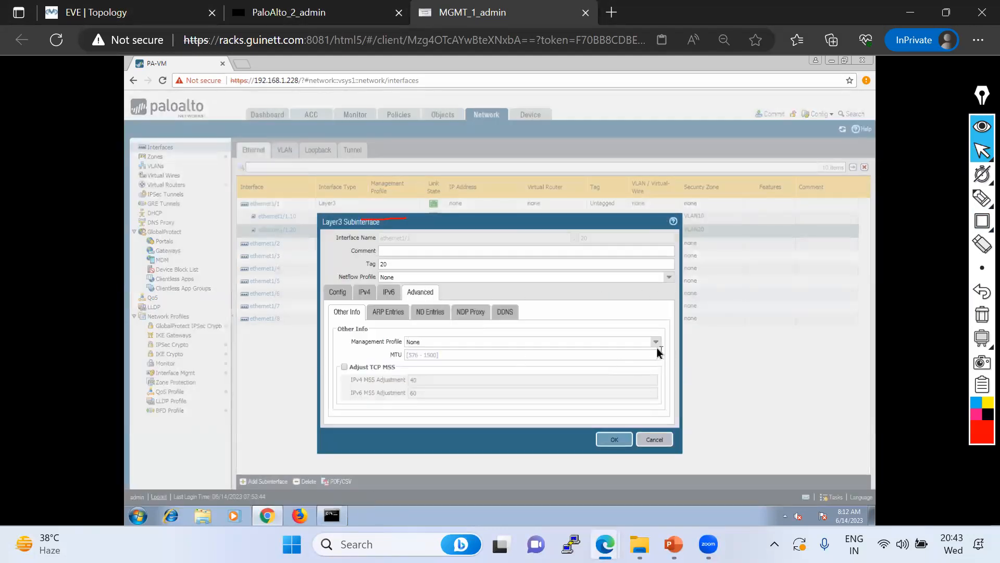
click(656, 346)
click(423, 363)
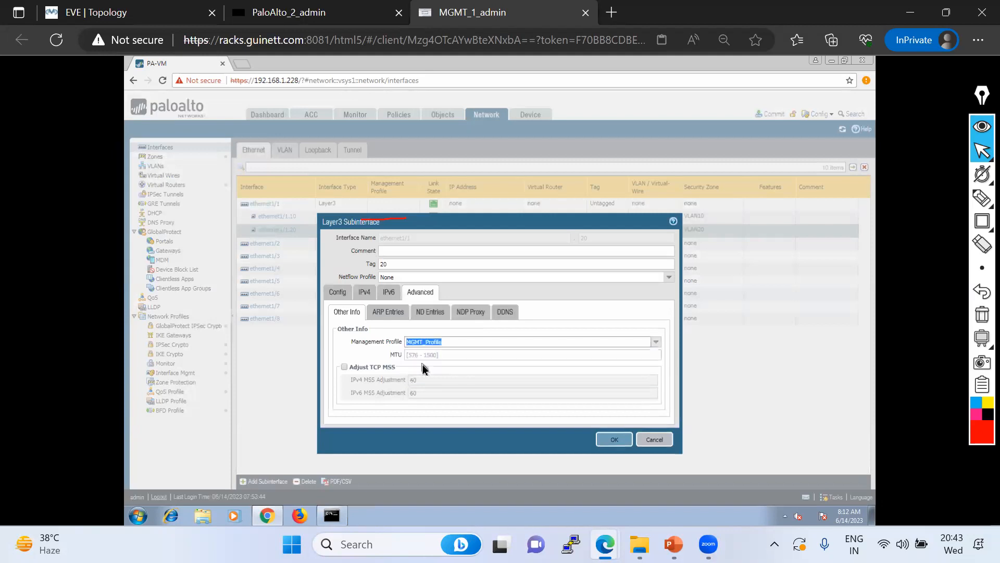
click(619, 441)
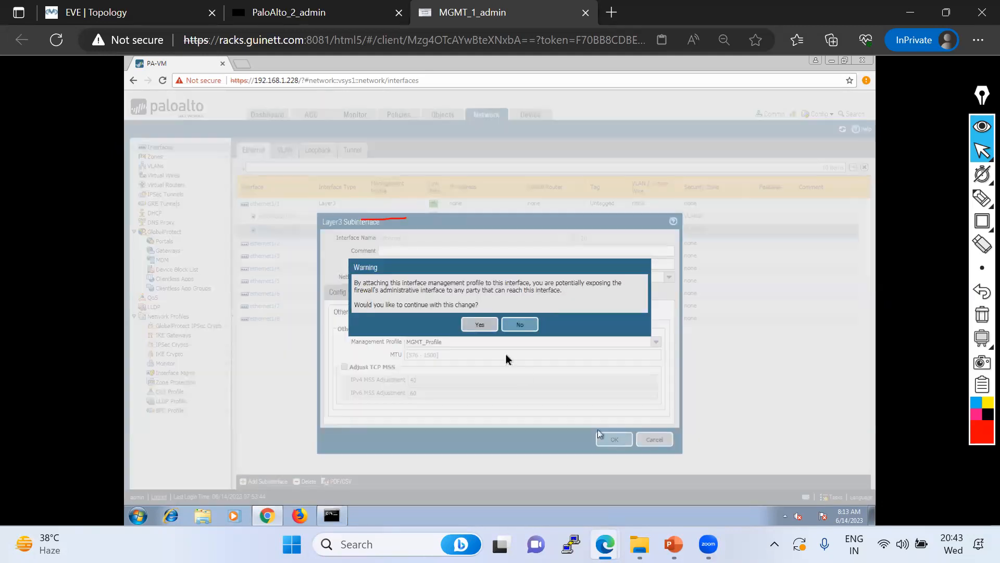
click(483, 325)
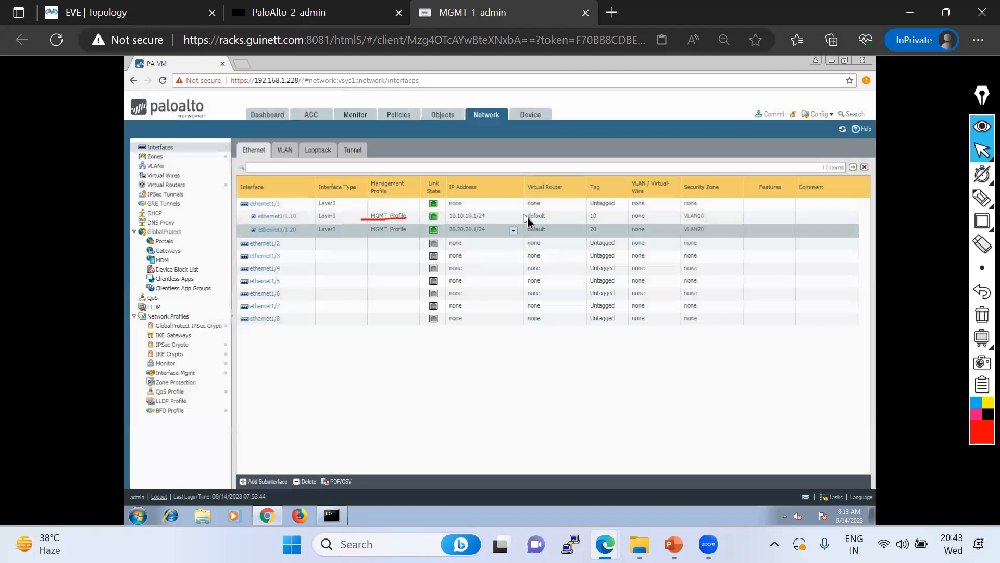
click(978, 324)
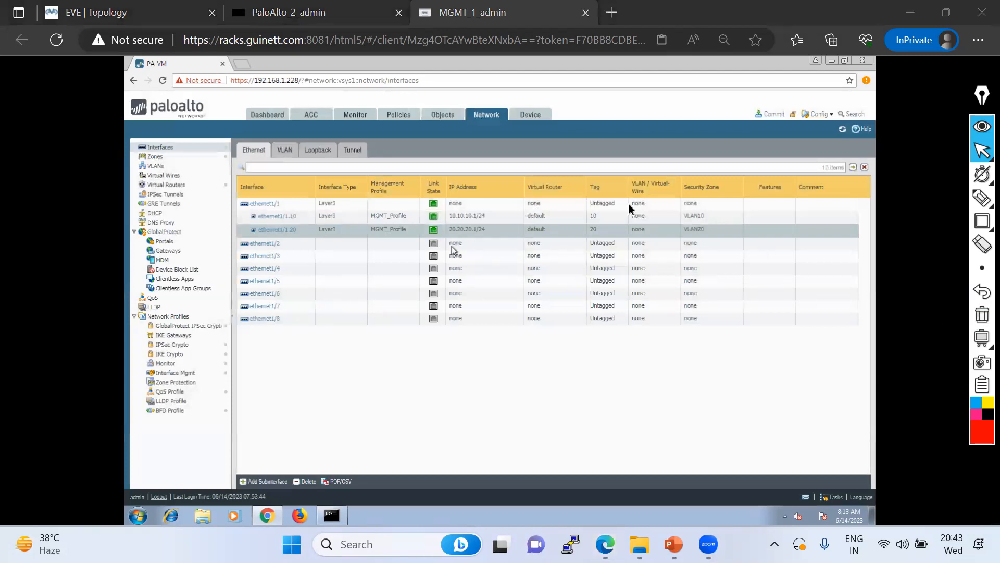
Commit the management profile changes to the firewall and close the completed commit status
click(774, 114)
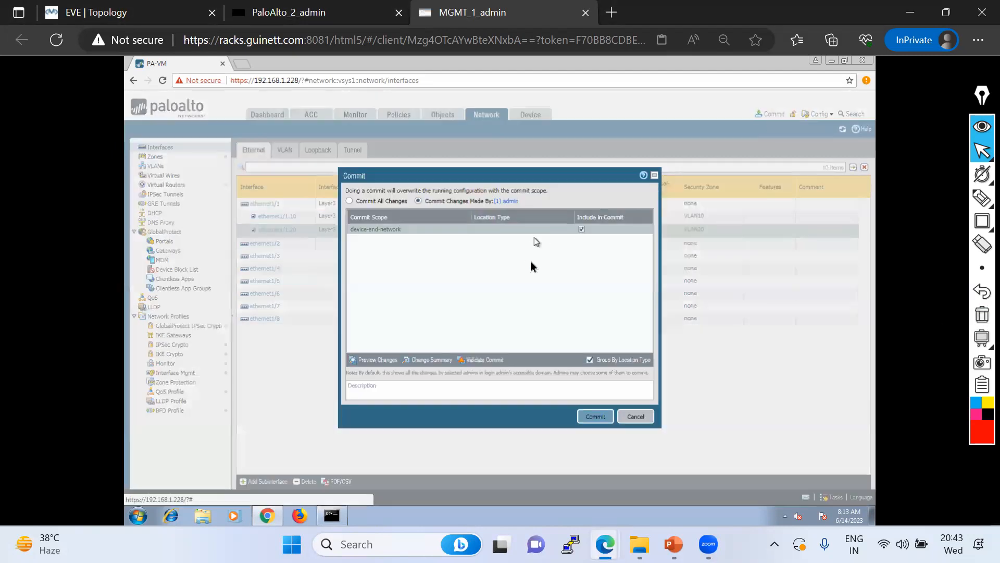
click(586, 418)
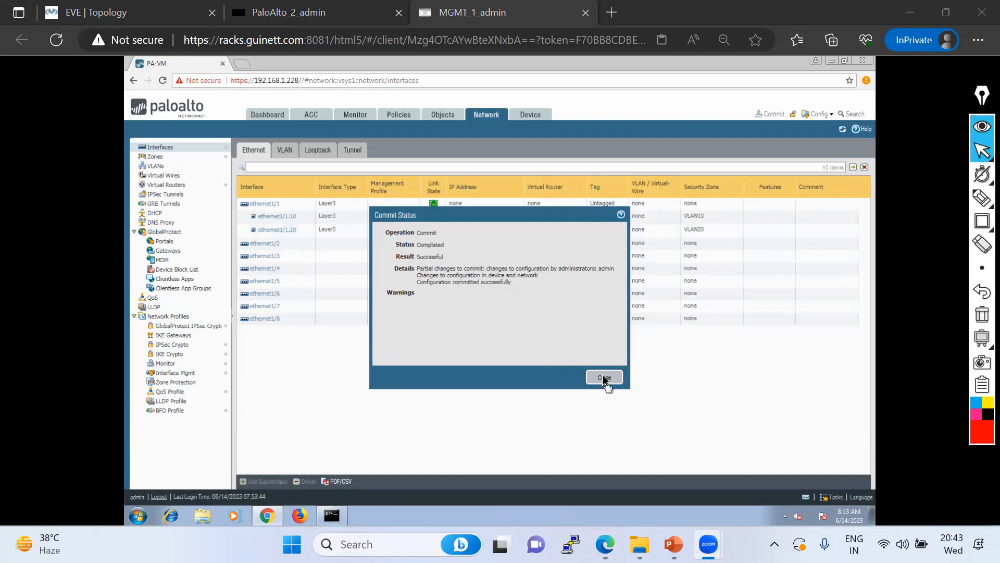
click(603, 376)
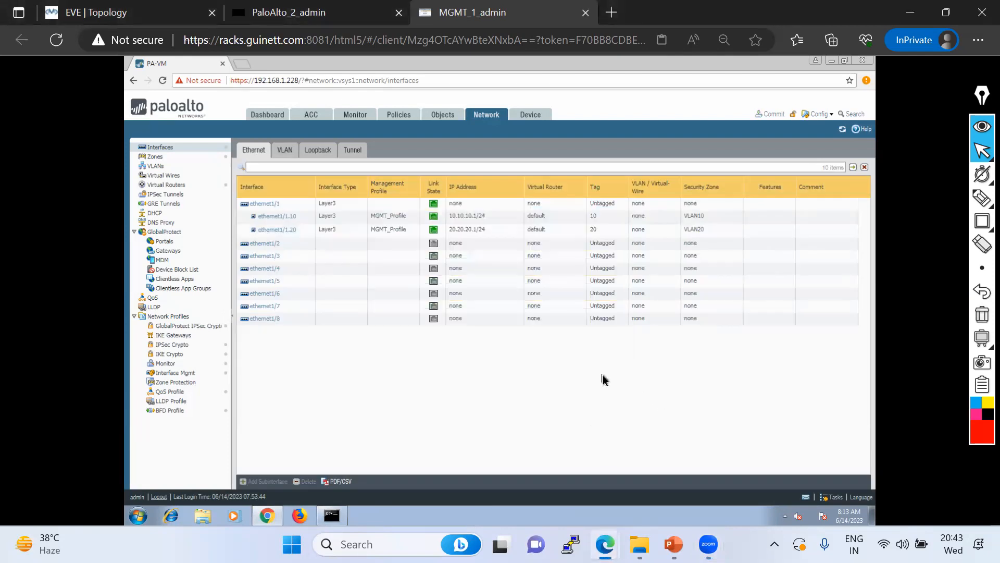
In the EVE-NG lab, rerun PC2's ping to 10.10.10.1 and PC4's ping to 20.20.20.1
click(138, 13)
key(Up)
key(Return)
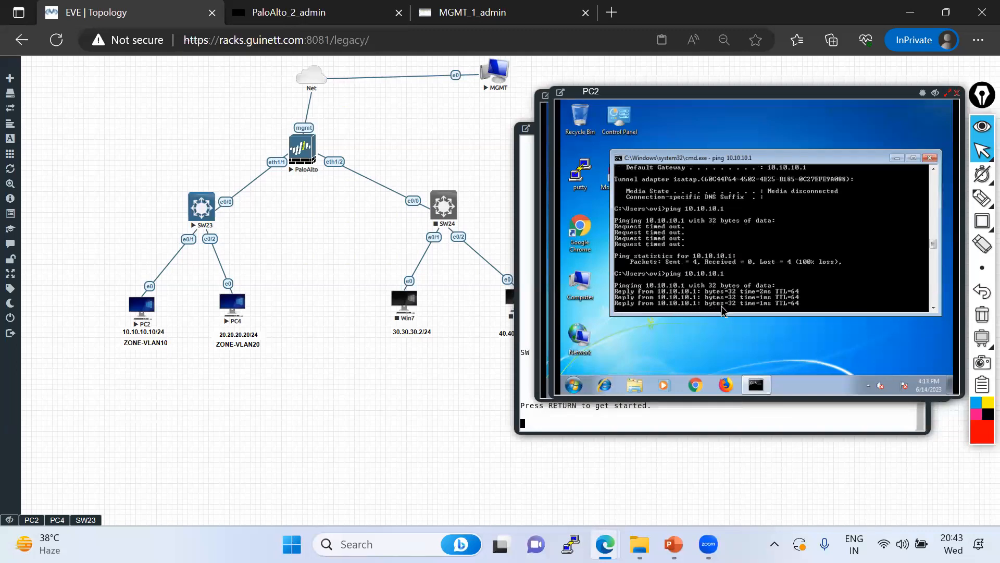
click(57, 520)
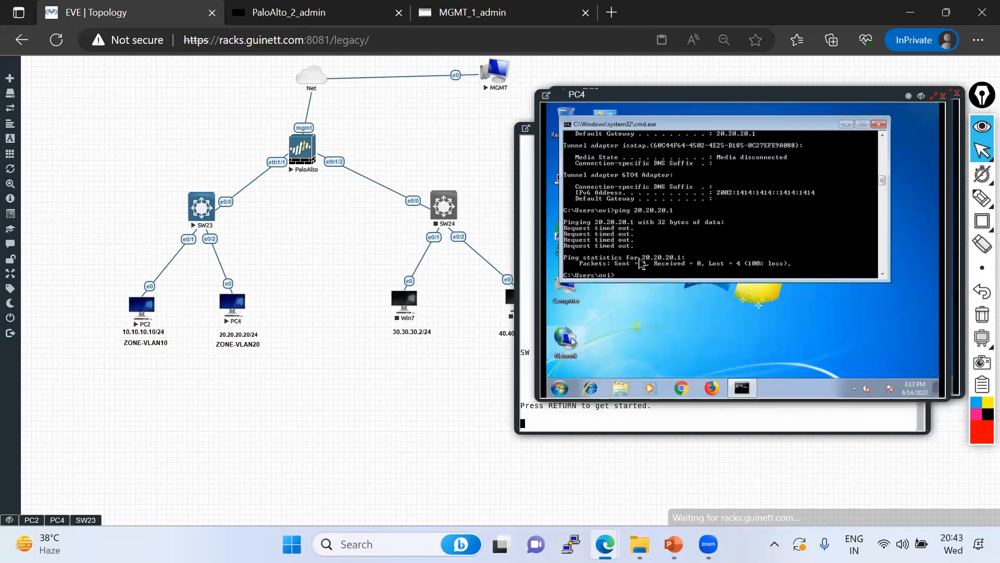
key(Up)
key(Return)
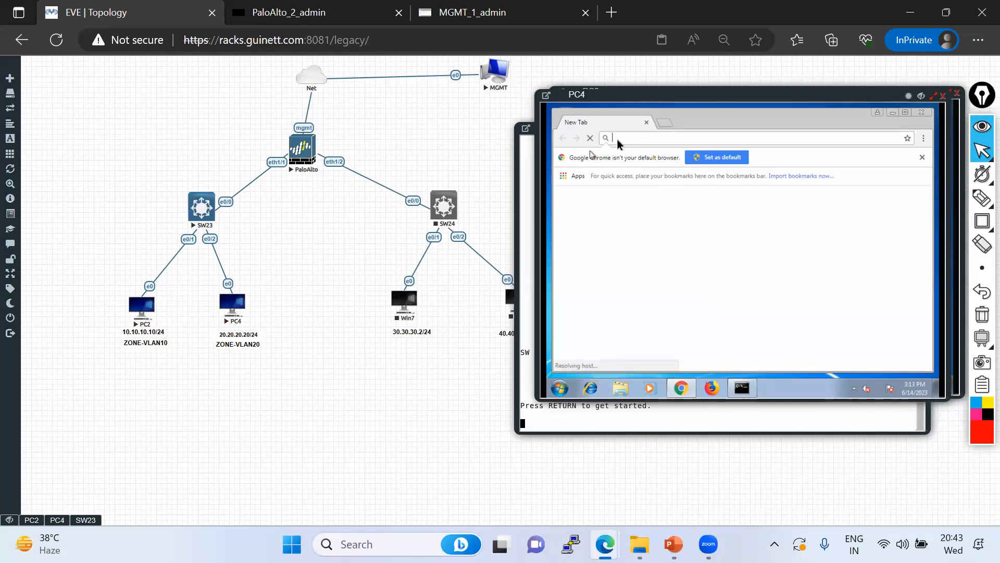
text(https://20.20.20.1)
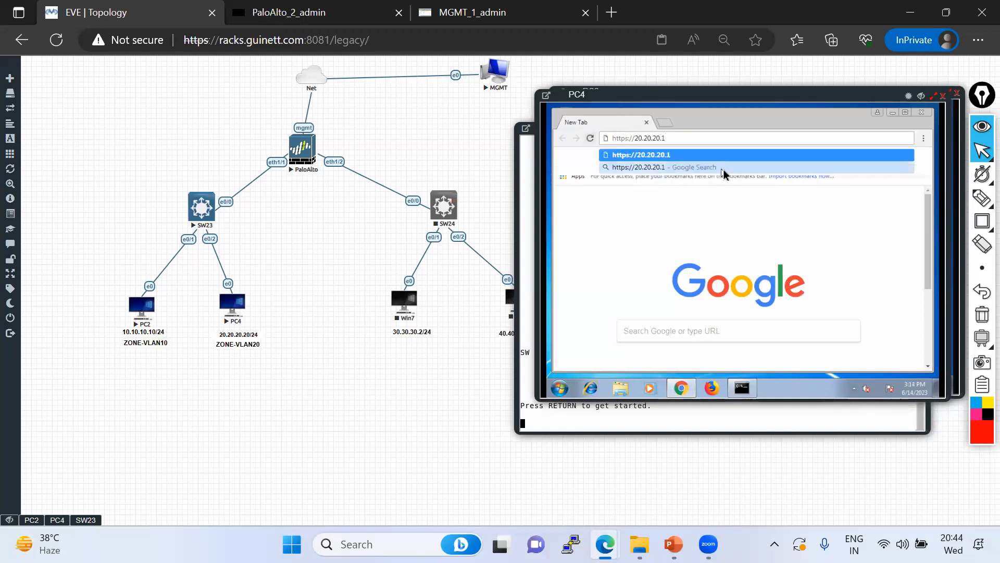
key(Return)
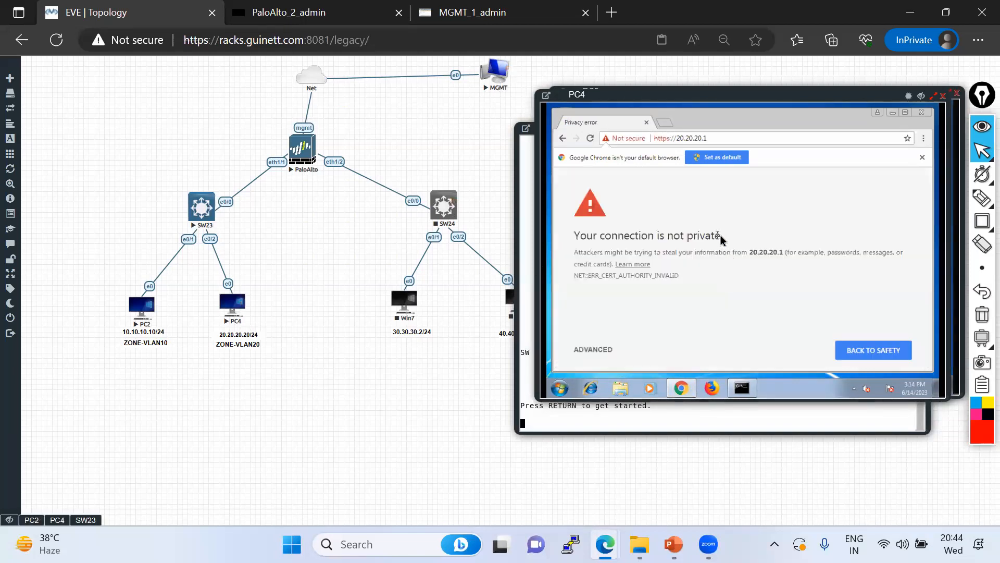
click(614, 350)
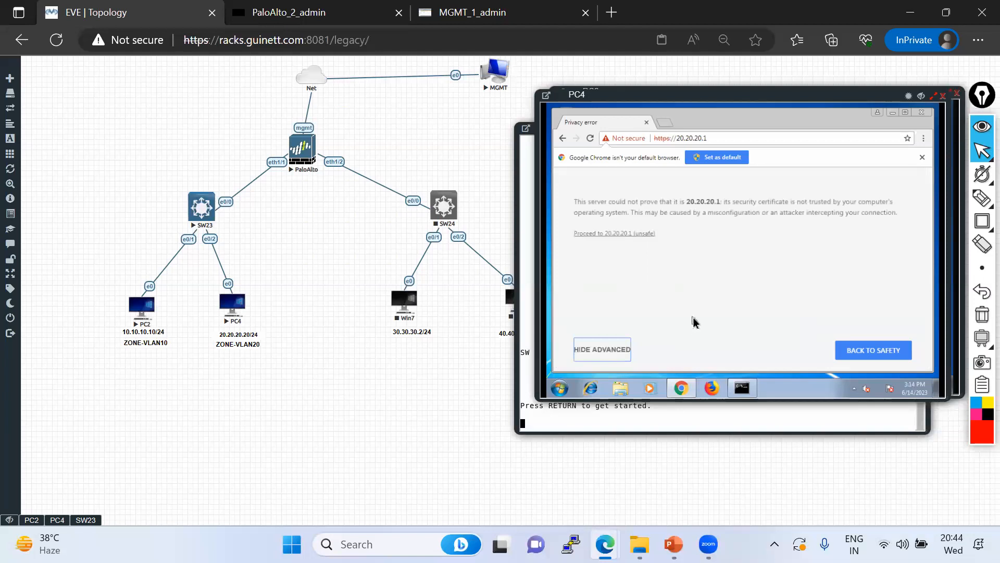
click(589, 233)
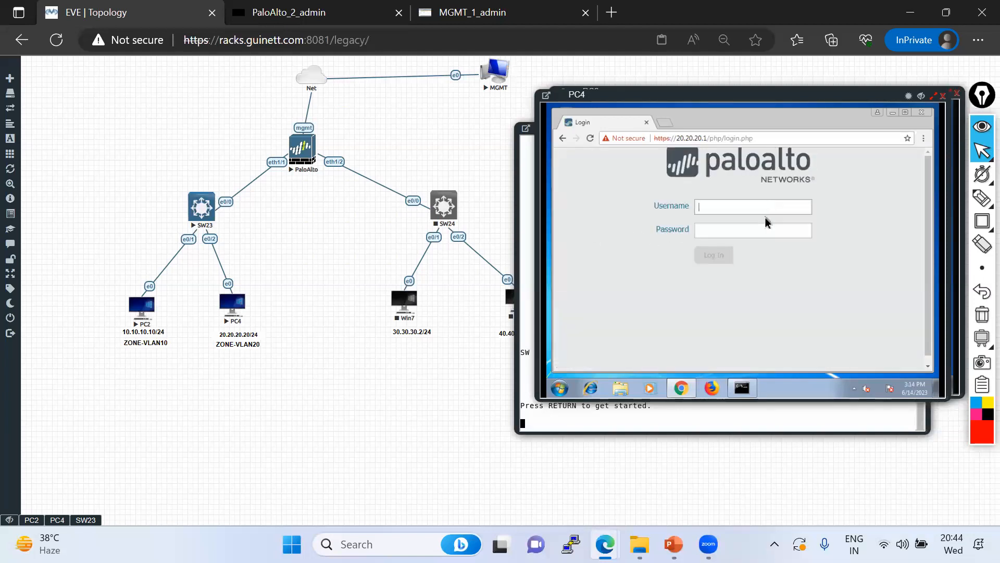
click(922, 113)
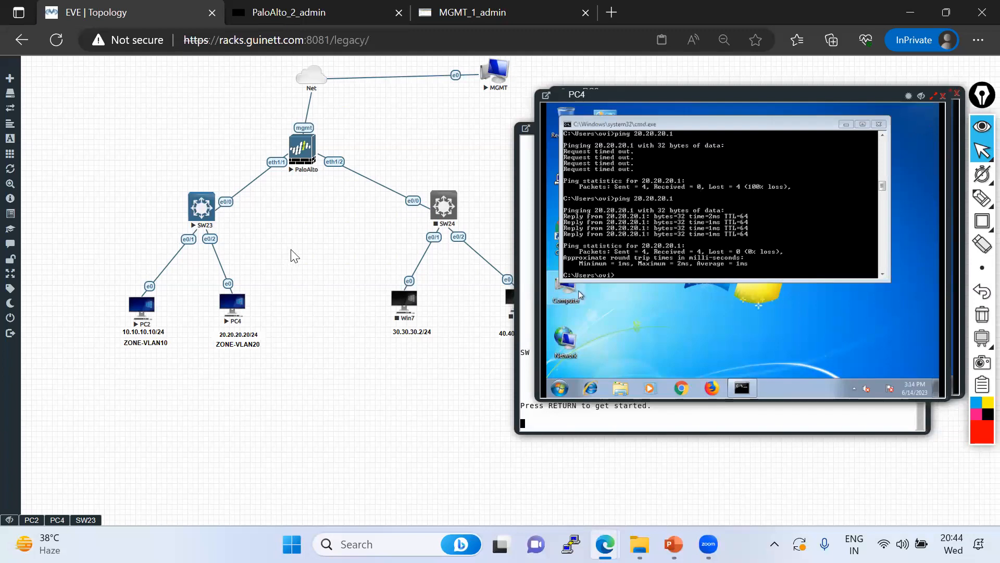
Return to the firewall web UI and select the ethernet1/1.10 and ethernet1/1.20 rows
click(494, 12)
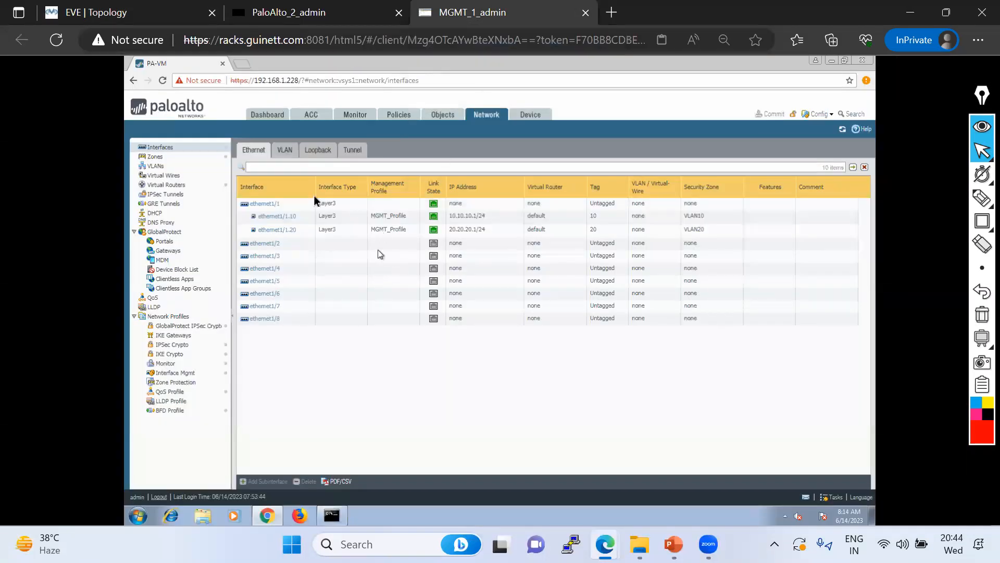
click(247, 216)
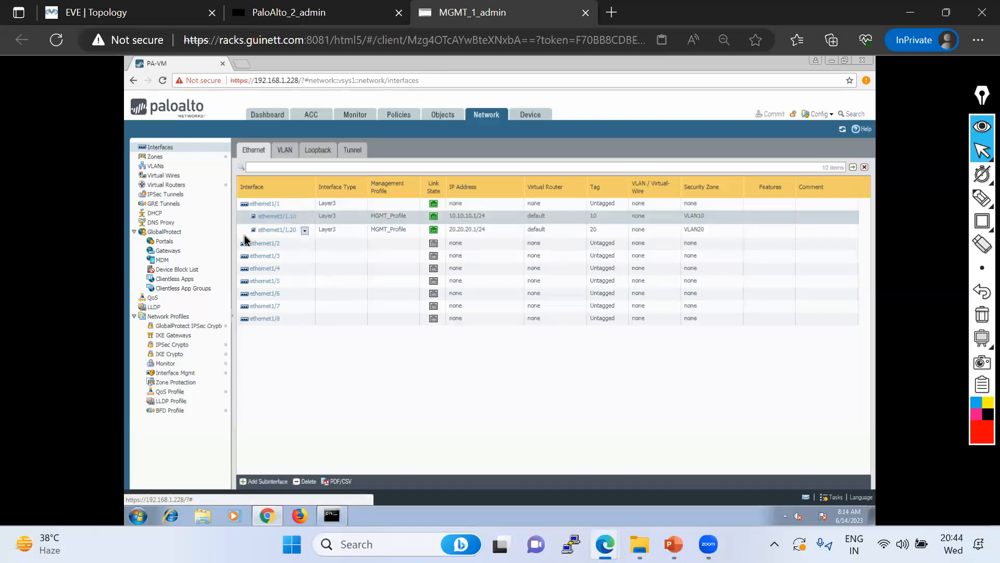
shift+click(307, 233)
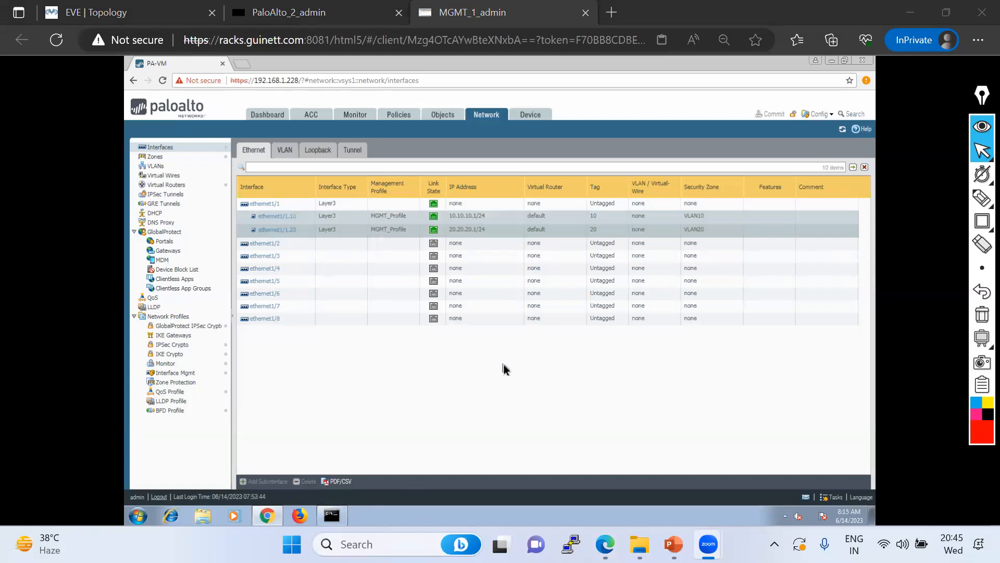
Sketch an ellipse and a rectangle below the interface table, linked by freehand lines
mouse_move(982, 221)
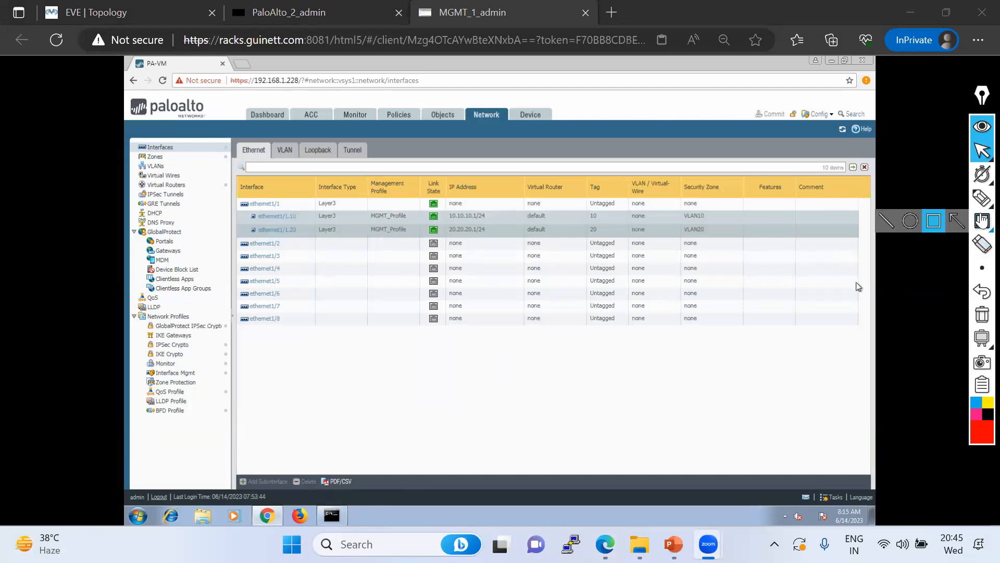
click(916, 222)
mouse_move(724, 322)
mouse_down()
mouse_move(741, 346)
mouse_move(774, 354)
mouse_up()
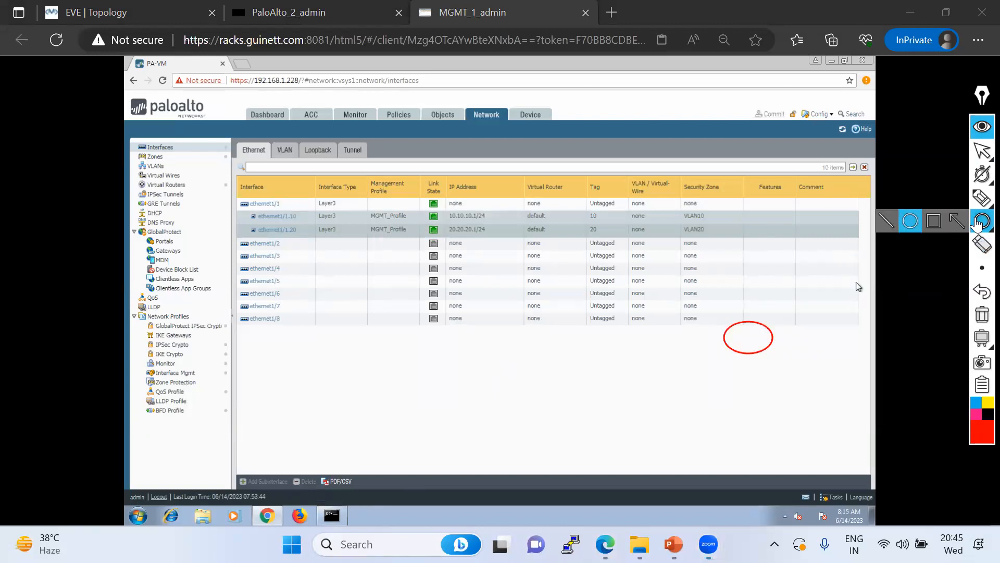
click(931, 223)
drag(598, 335, 621, 370)
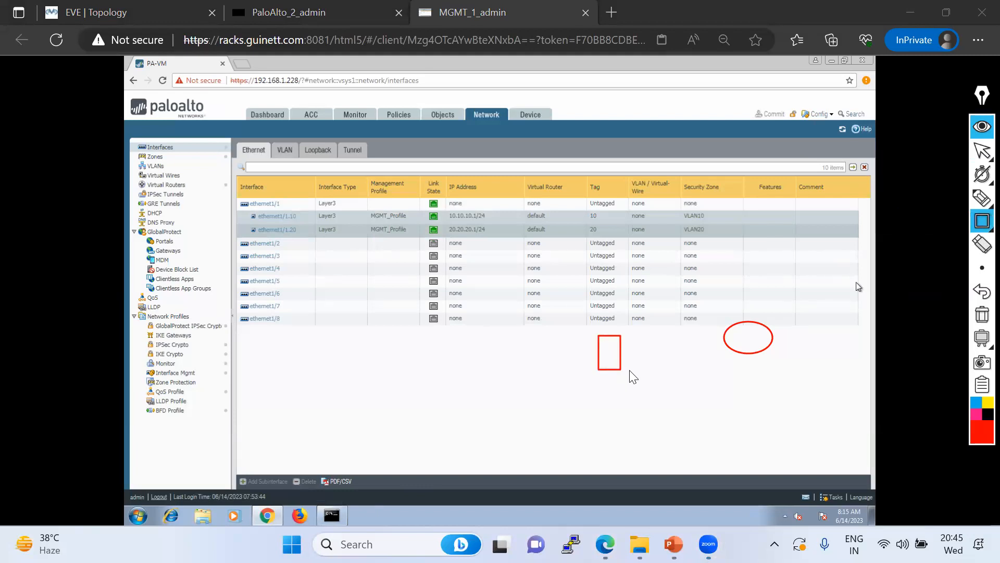
mouse_move(980, 205)
click(907, 205)
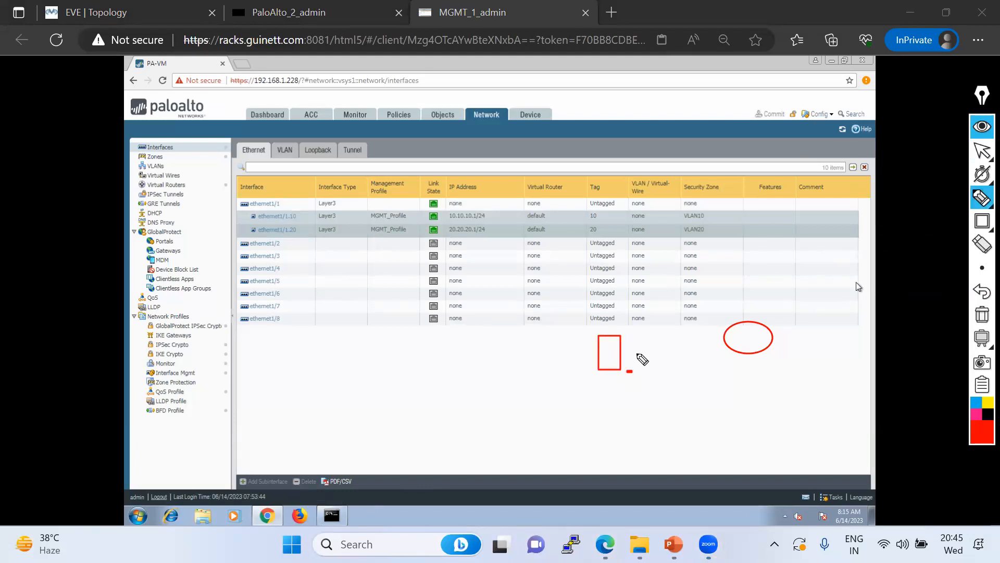
mouse_move(623, 353)
mouse_down()
mouse_move(724, 344)
mouse_move(865, 295)
mouse_up()
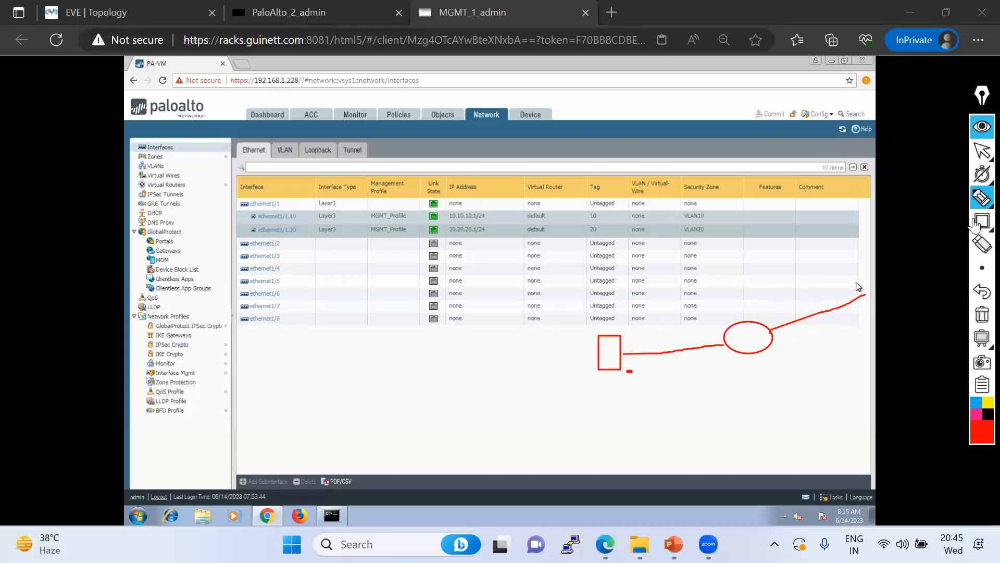
Label the sketched rectangle FW and the ellipse R1
mouse_move(982, 202)
click(958, 197)
text(FW)
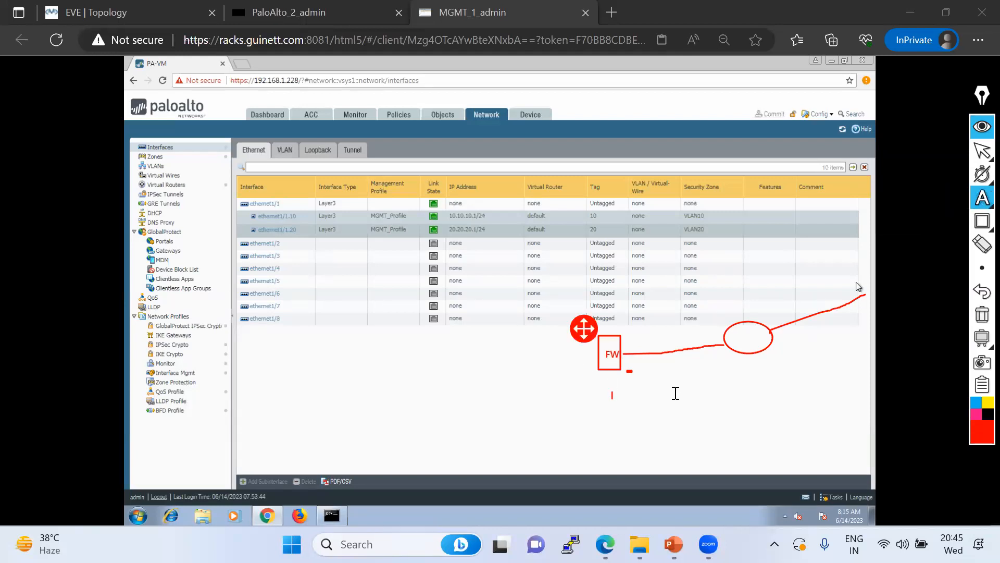
click(742, 340)
text(R1)
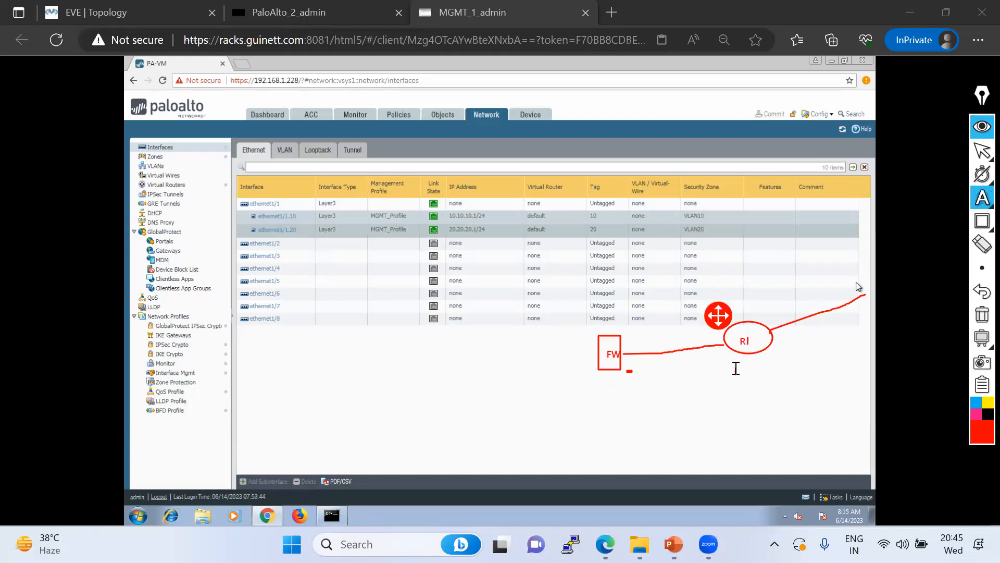
text(1)
click(983, 200)
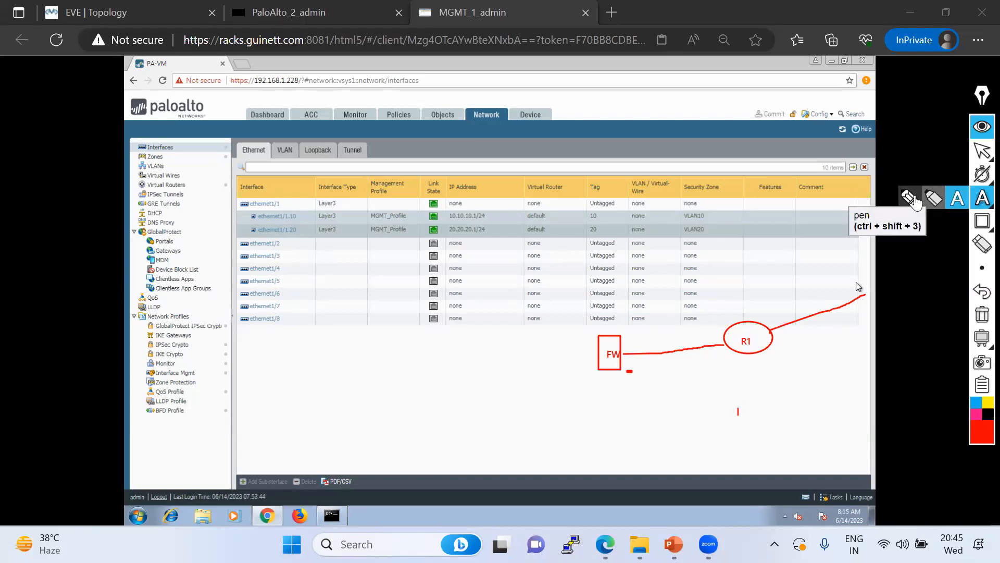
Draw a switch loop left of FW and a line down to a small PC box
click(911, 200)
mouse_move(490, 350)
mouse_down()
mouse_move(493, 375)
mouse_move(509, 355)
mouse_move(483, 346)
mouse_move(599, 356)
mouse_up()
click(982, 198)
click(910, 201)
mouse_move(491, 375)
mouse_down()
mouse_move(487, 413)
mouse_move(509, 440)
mouse_move(482, 410)
mouse_up()
Label the switch SW, the small box PC, and the line's far end Google.com
click(977, 189)
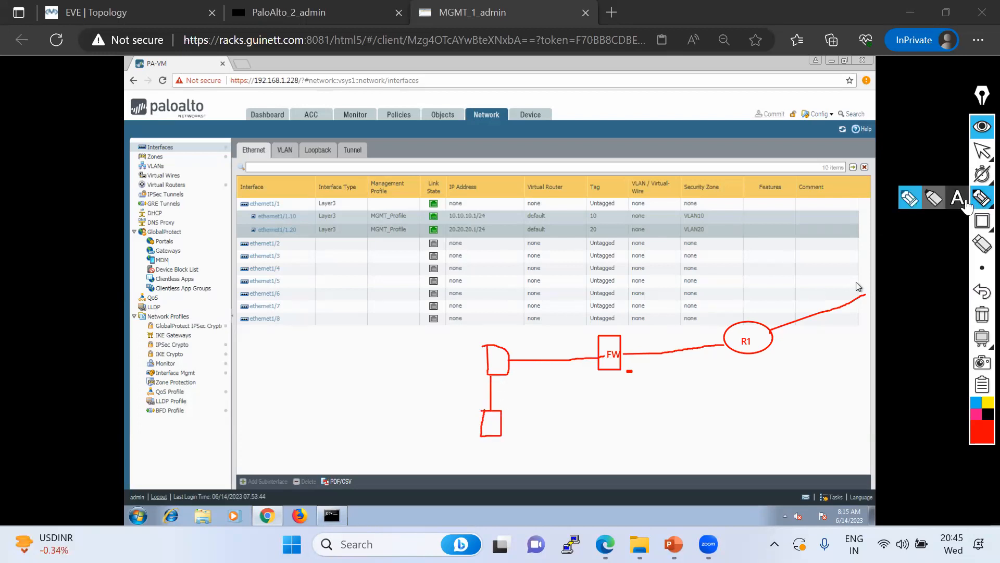
click(957, 198)
click(501, 360)
text(SW)
click(499, 438)
text(PC)
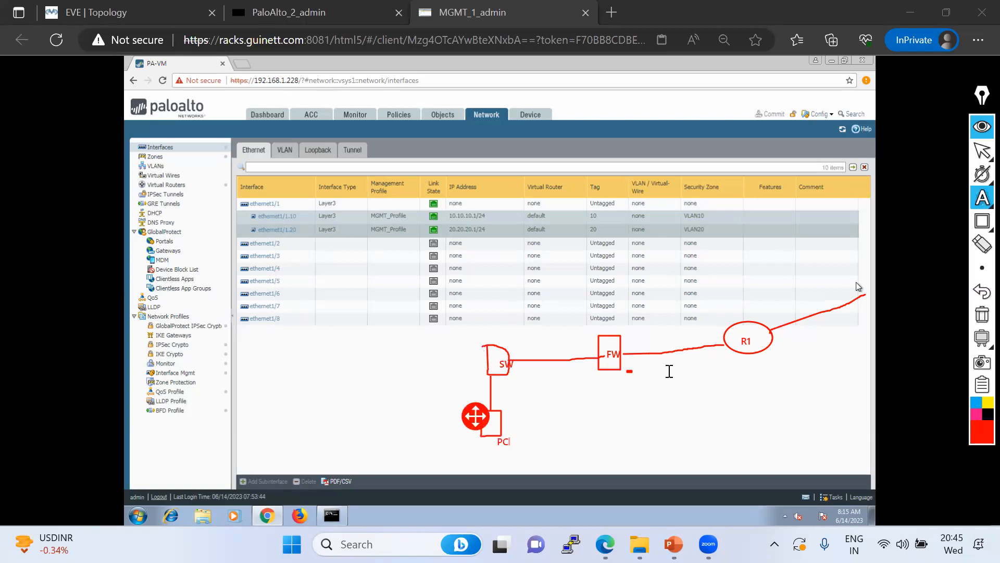
click(848, 255)
text(Google.coml)
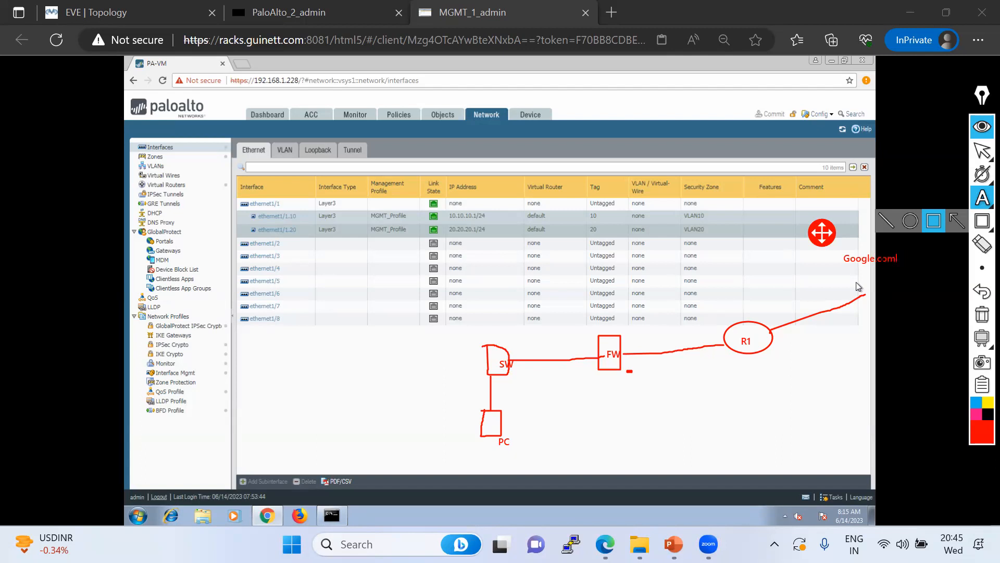
Ink traffic-flow marks around the firewall, switch and PC boxes and toward Google.com
click(980, 205)
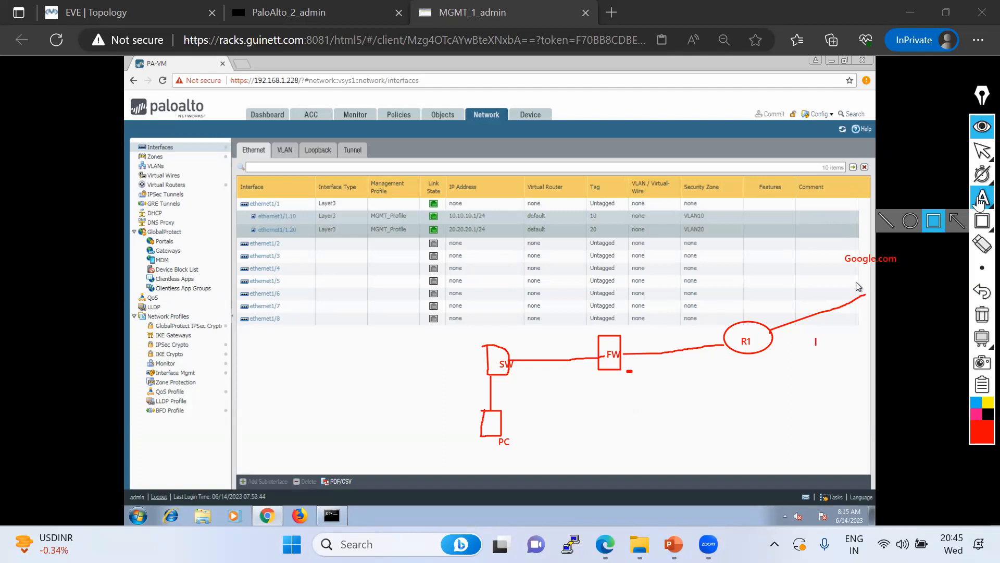
click(912, 197)
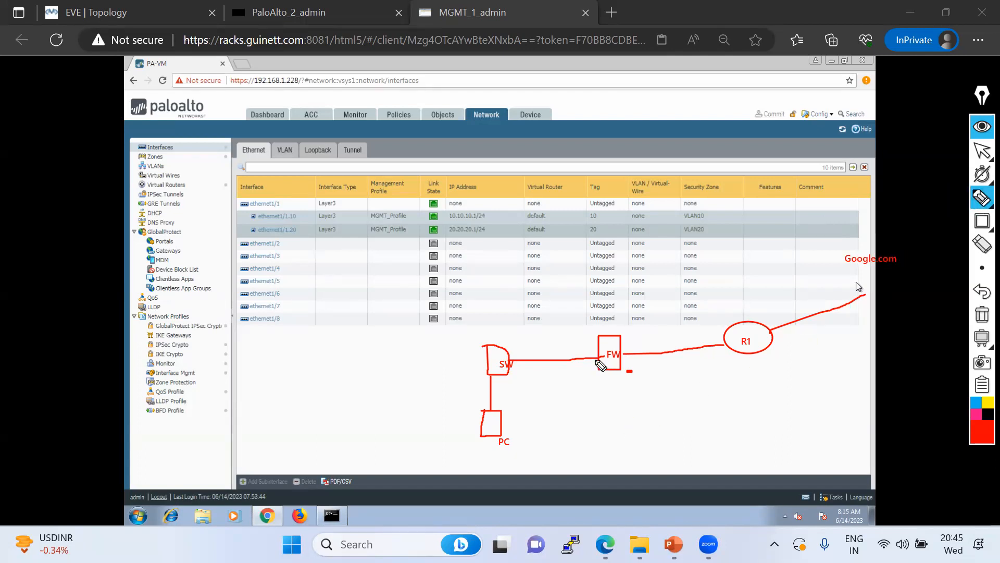
drag(596, 356, 599, 363)
drag(623, 356, 575, 323)
drag(626, 356, 652, 316)
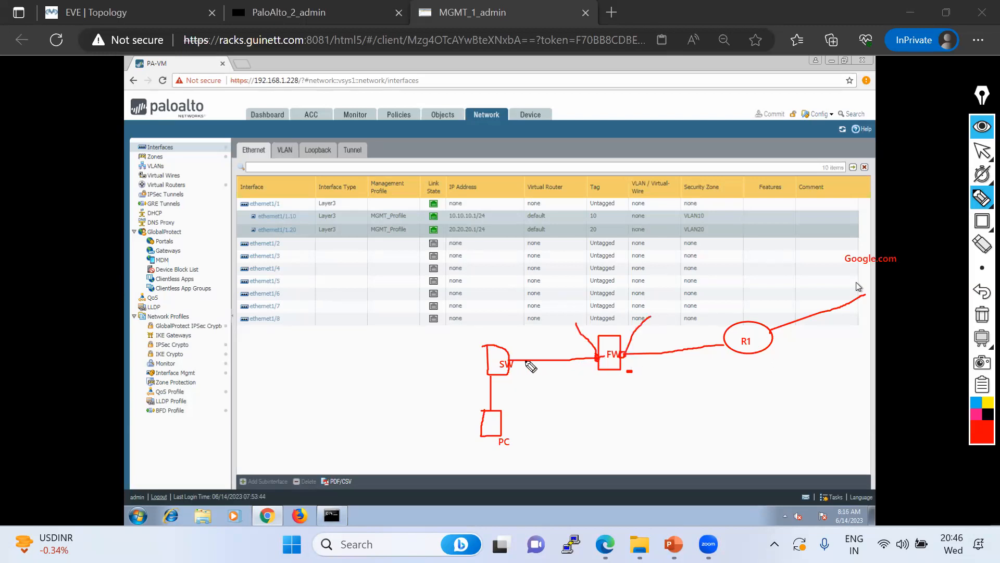
drag(492, 418, 492, 416)
drag(510, 366, 518, 360)
drag(599, 377, 602, 407)
mouse_move(726, 343)
mouse_down()
mouse_move(721, 352)
mouse_move(864, 296)
mouse_up()
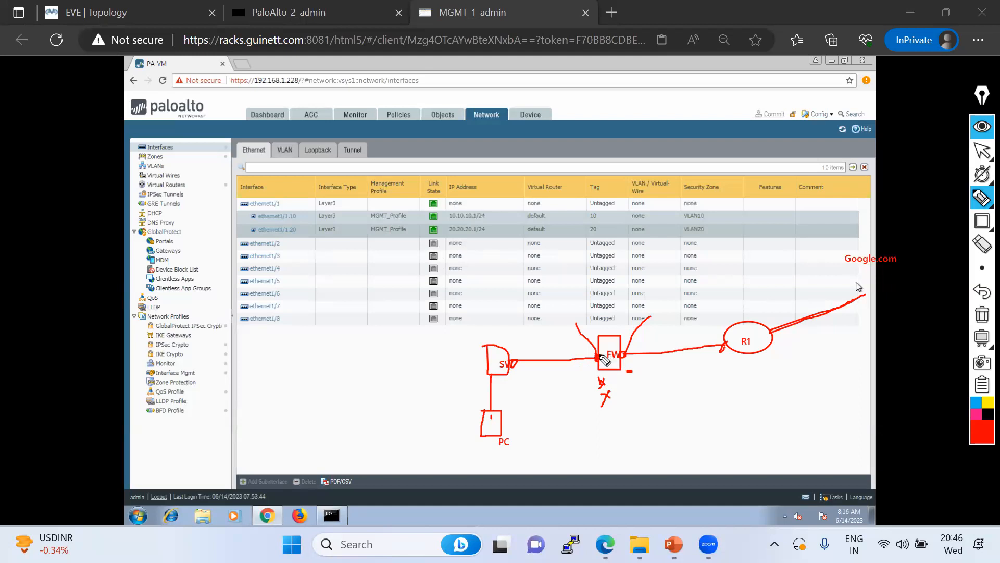
Draw the PC-to-SW-to-FW path, underline the ICMP note, then leave drawing mode
click(597, 356)
mouse_move(612, 320)
mouse_down()
mouse_move(587, 312)
mouse_move(590, 332)
mouse_up()
mouse_move(502, 431)
mouse_down()
mouse_move(504, 393)
mouse_move(570, 362)
mouse_up()
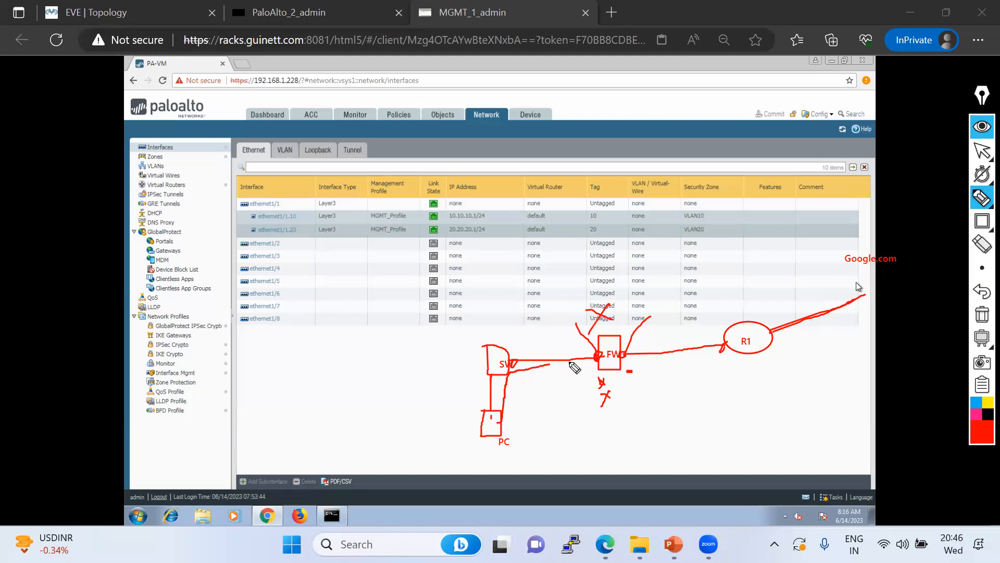
mouse_move(645, 338)
mouse_down()
mouse_move(673, 323)
mouse_move(681, 303)
mouse_move(689, 322)
mouse_move(730, 325)
mouse_move(739, 307)
mouse_move(740, 316)
mouse_up()
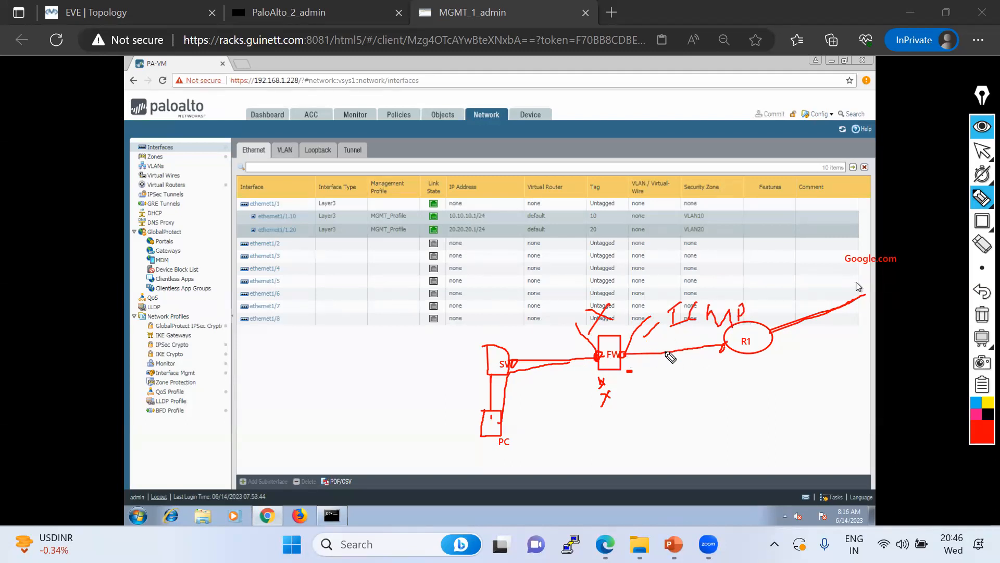
drag(671, 332, 716, 331)
drag(615, 374, 606, 386)
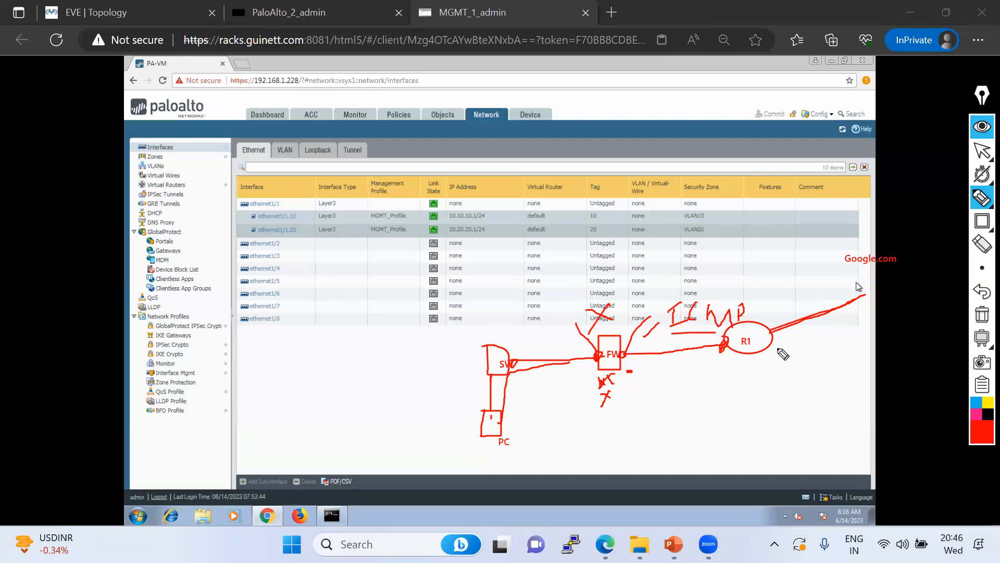
mouse_move(856, 281)
mouse_down()
mouse_move(868, 301)
mouse_move(943, 300)
mouse_move(862, 276)
mouse_move(866, 315)
mouse_up()
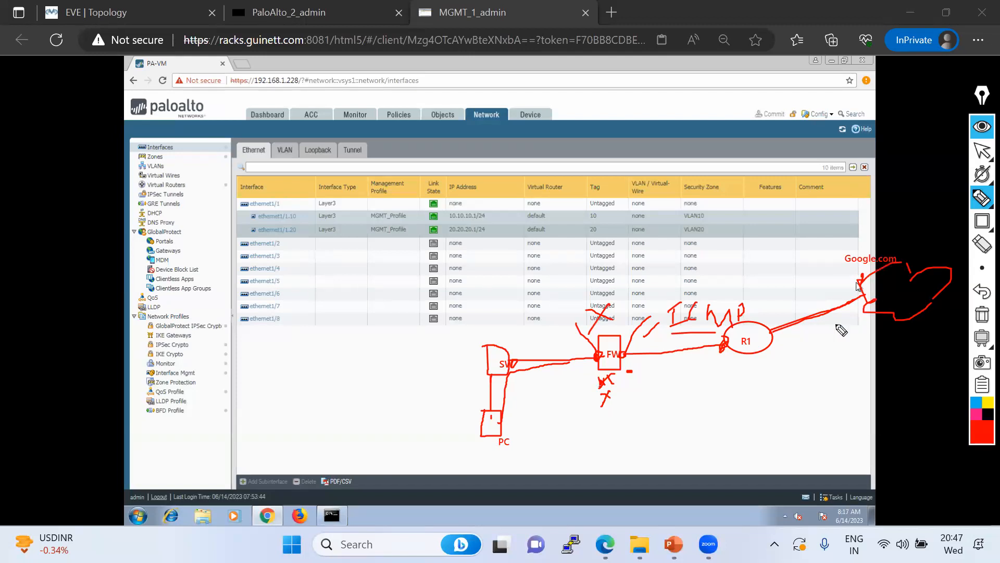
click(982, 151)
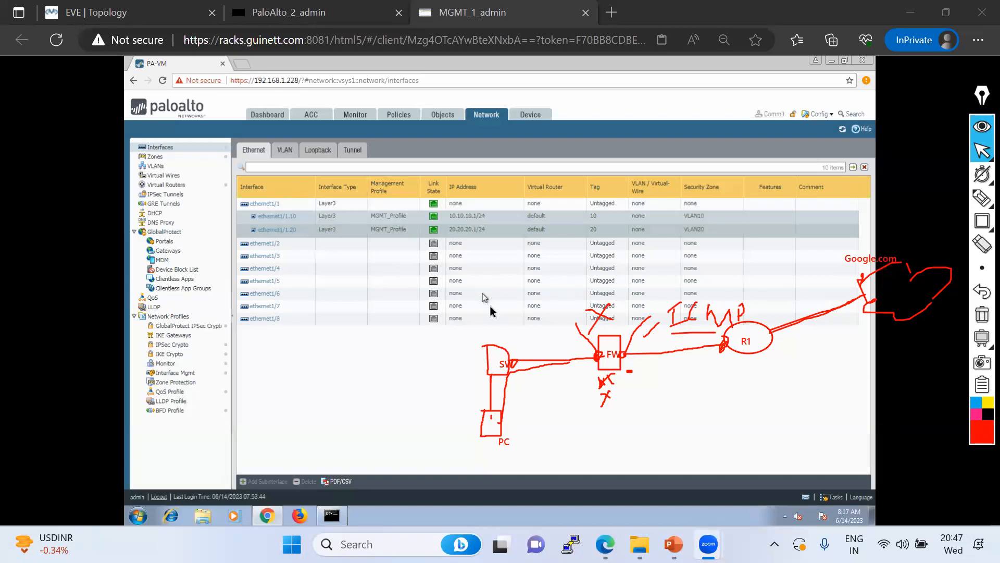
click(982, 267)
click(917, 198)
Erase all ink and show the EVE-NG topology with PC4's ping results
click(982, 314)
mouse_move(982, 174)
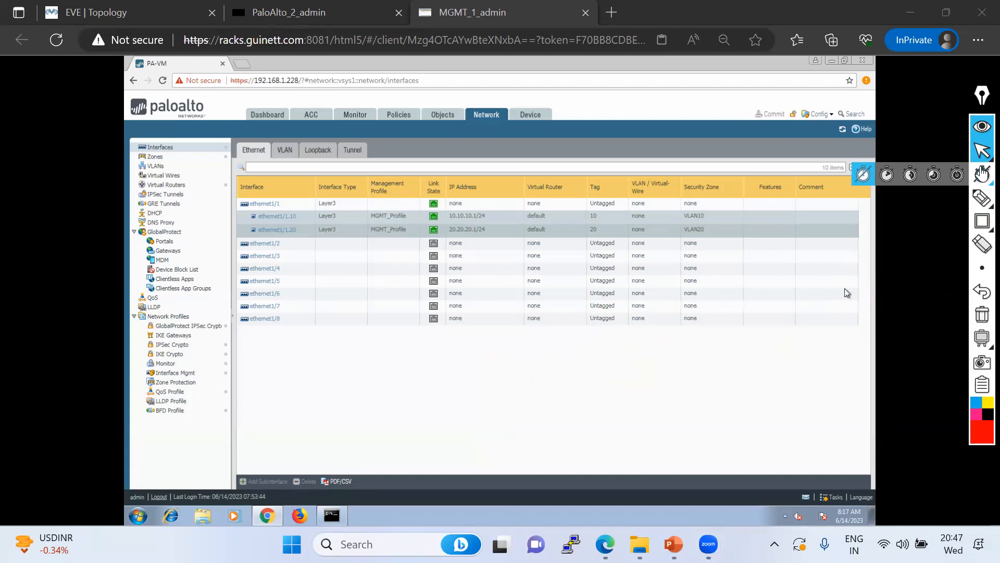
mouse_move(982, 220)
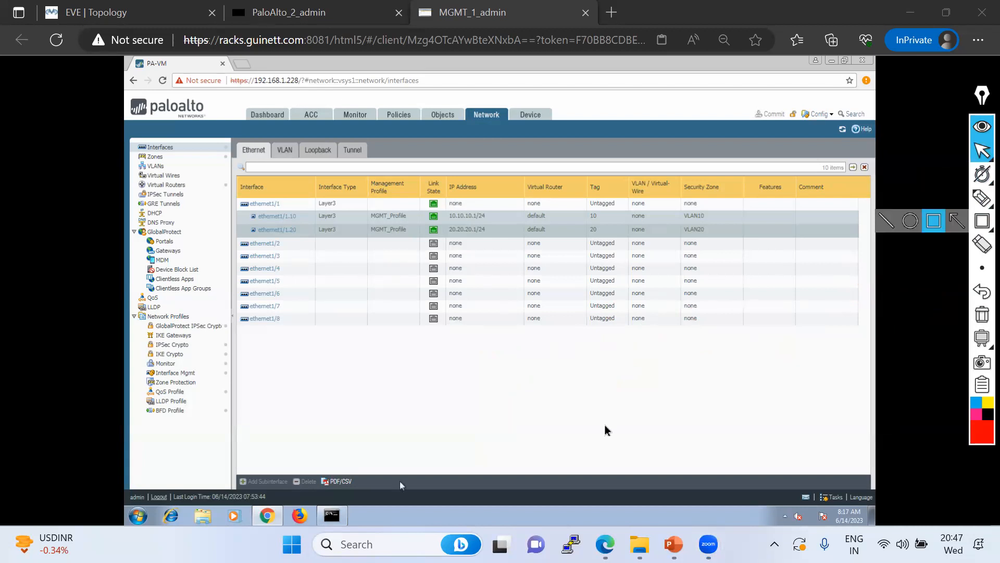
click(128, 12)
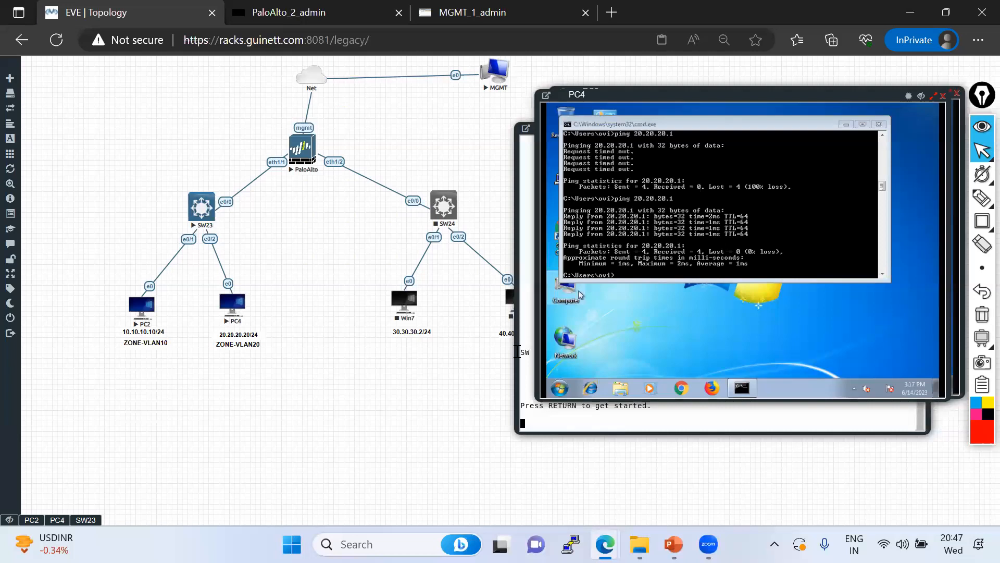
Switch to the Palo_Alto_Training_By_GT slides and pick the annotation pen
key(alt+Tab)
mouse_move(978, 201)
click(914, 199)
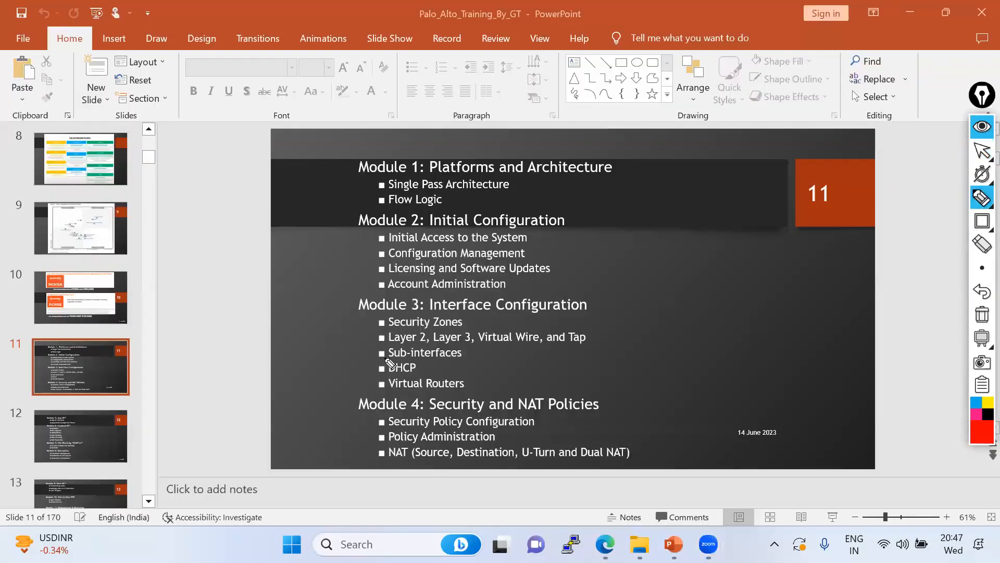
Circle Sub-interfaces on slide 11, clear the ink, and bring the firewall browser back
mouse_move(373, 360)
mouse_down()
mouse_move(469, 365)
mouse_move(468, 345)
mouse_move(387, 345)
mouse_up()
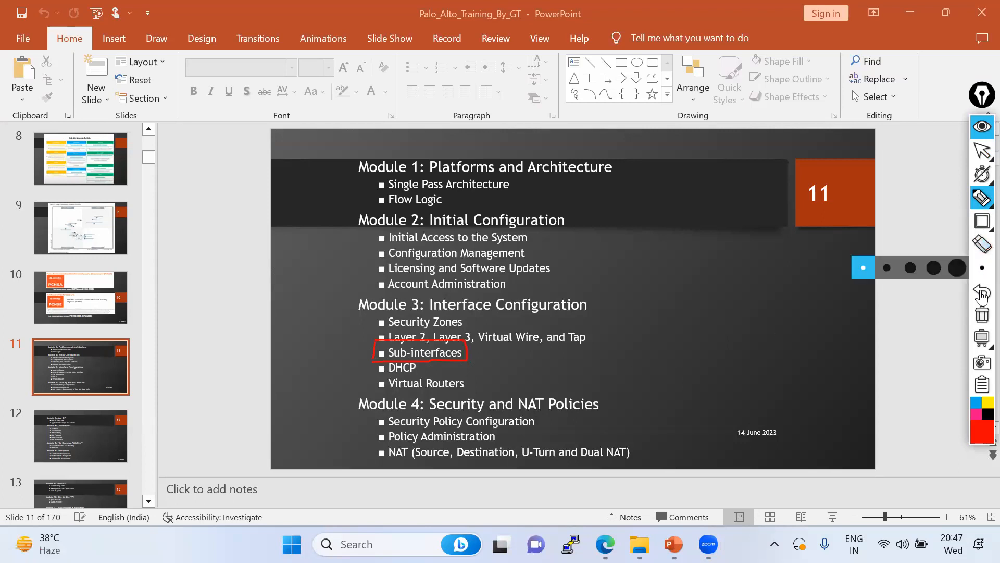
click(978, 155)
click(977, 157)
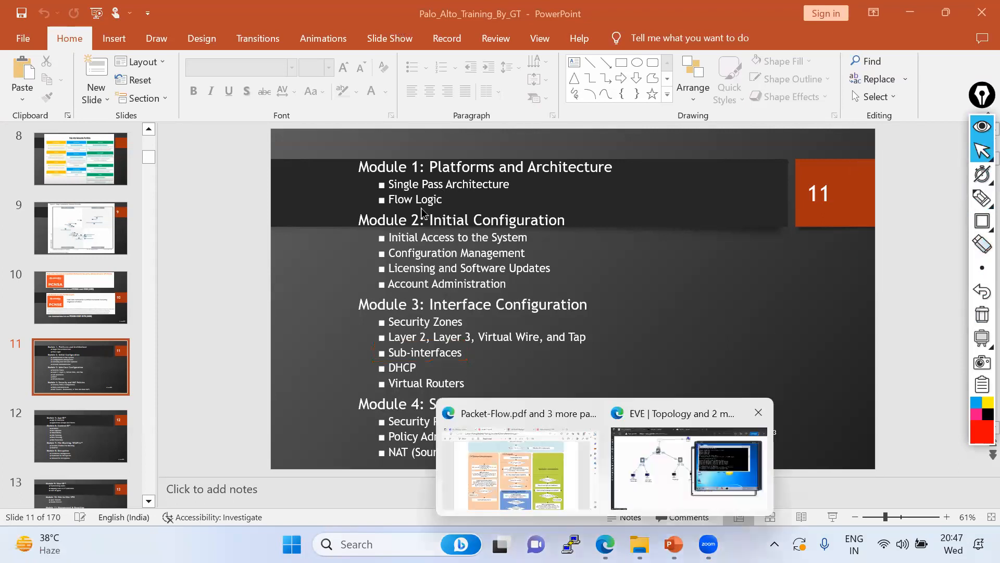
click(643, 464)
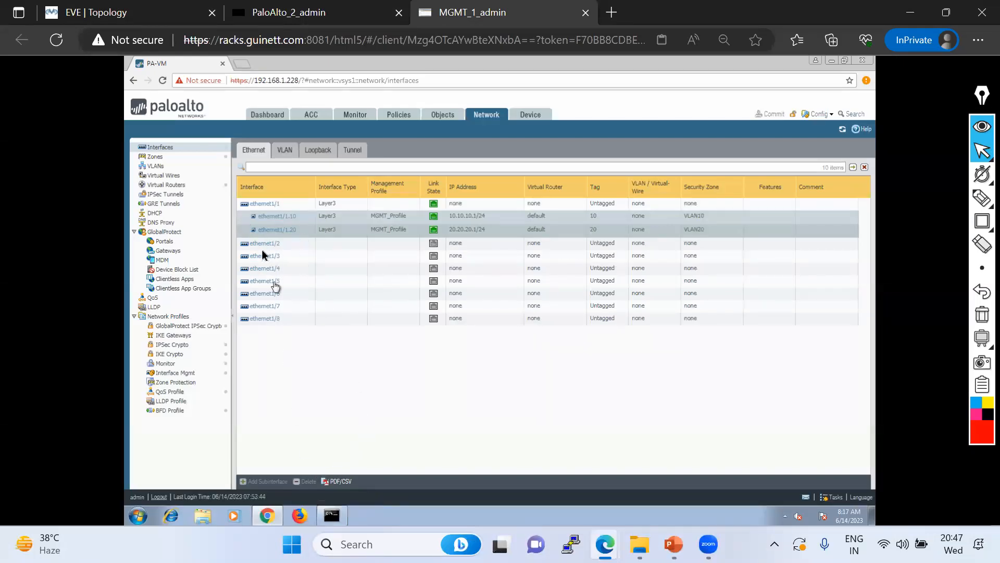
click(243, 205)
click(308, 482)
click(478, 334)
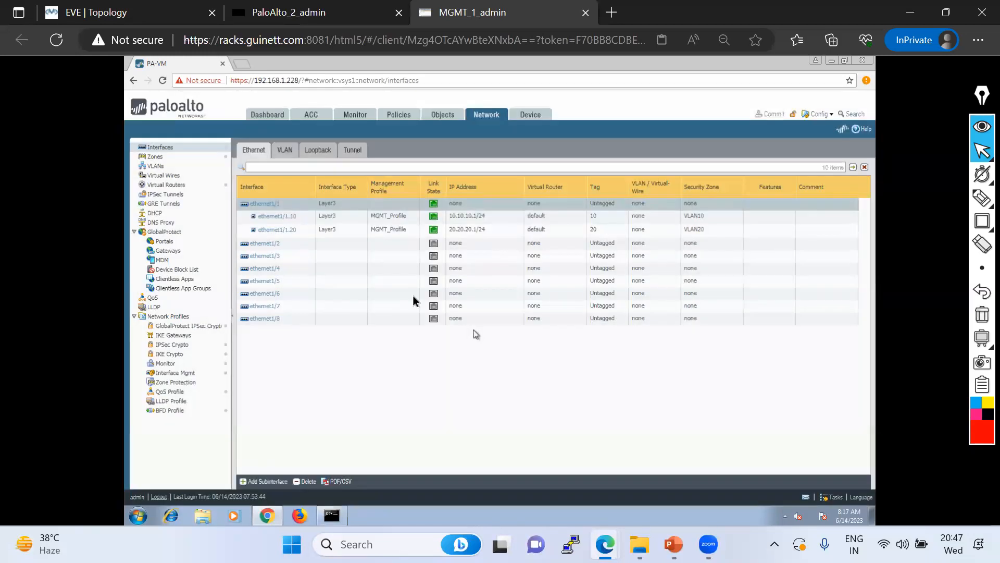
click(254, 218)
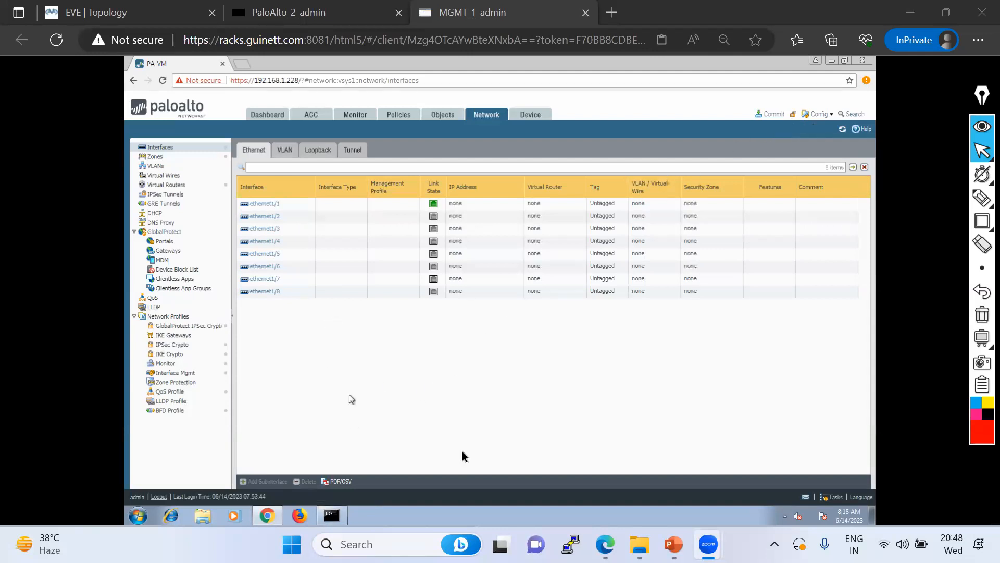
click(456, 408)
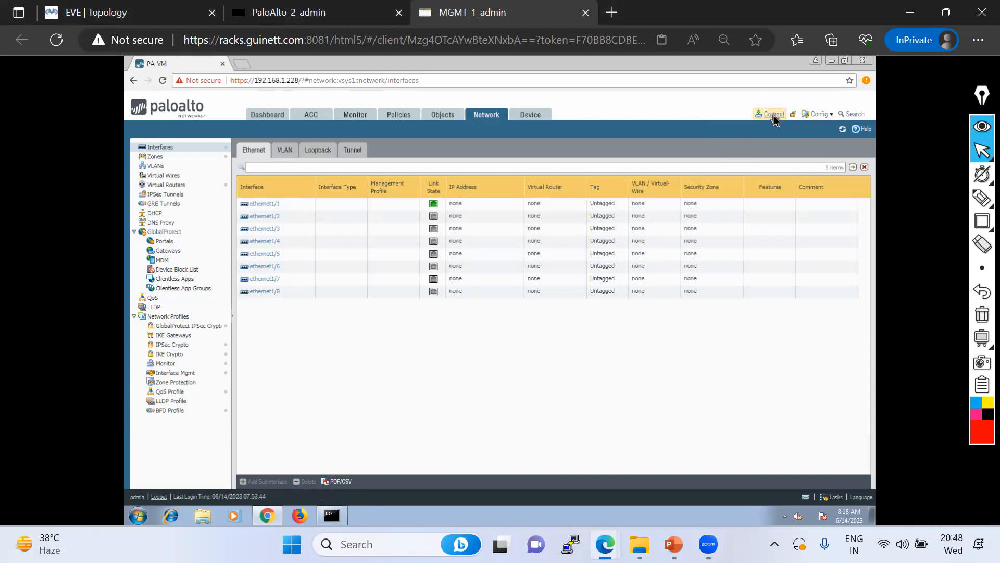
click(819, 114)
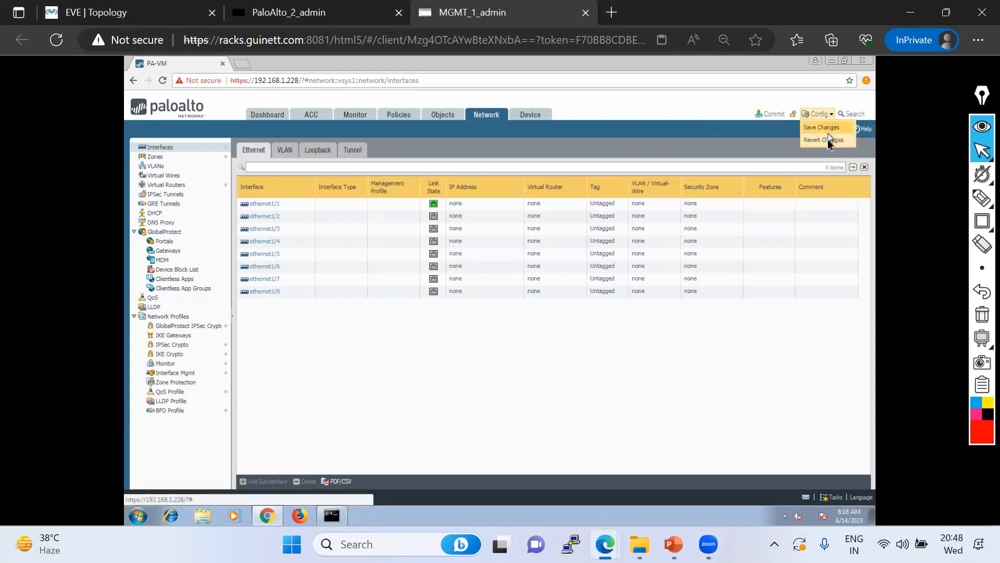
click(828, 140)
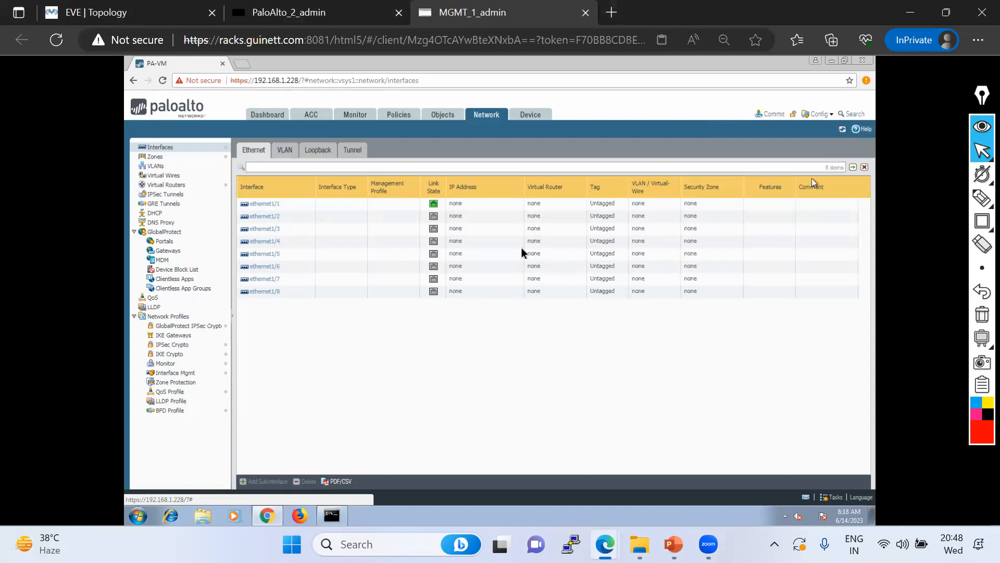
click(594, 417)
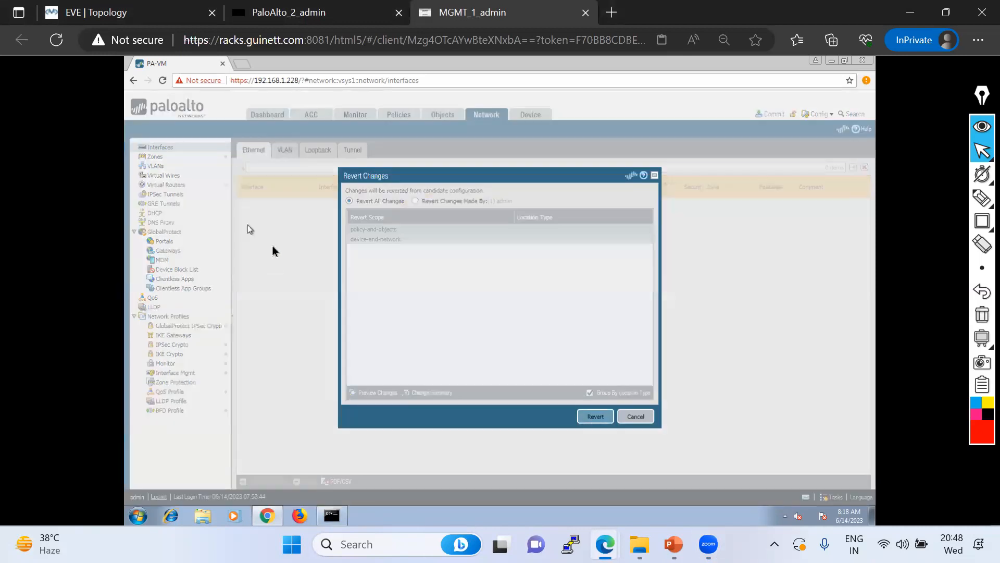
click(501, 340)
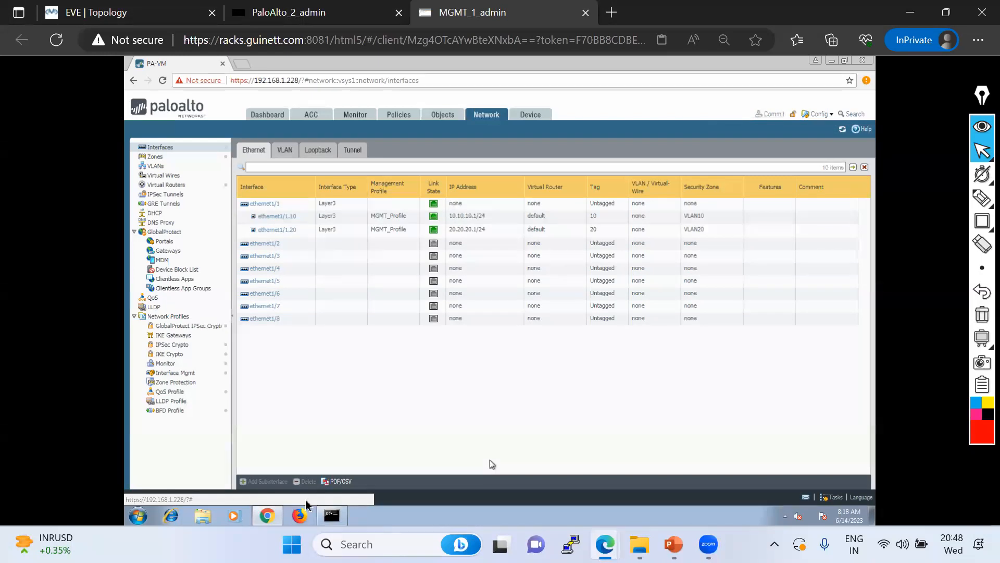
Delete ethernet1/1 along with its .10 and .20 subinterfaces
click(306, 482)
click(480, 334)
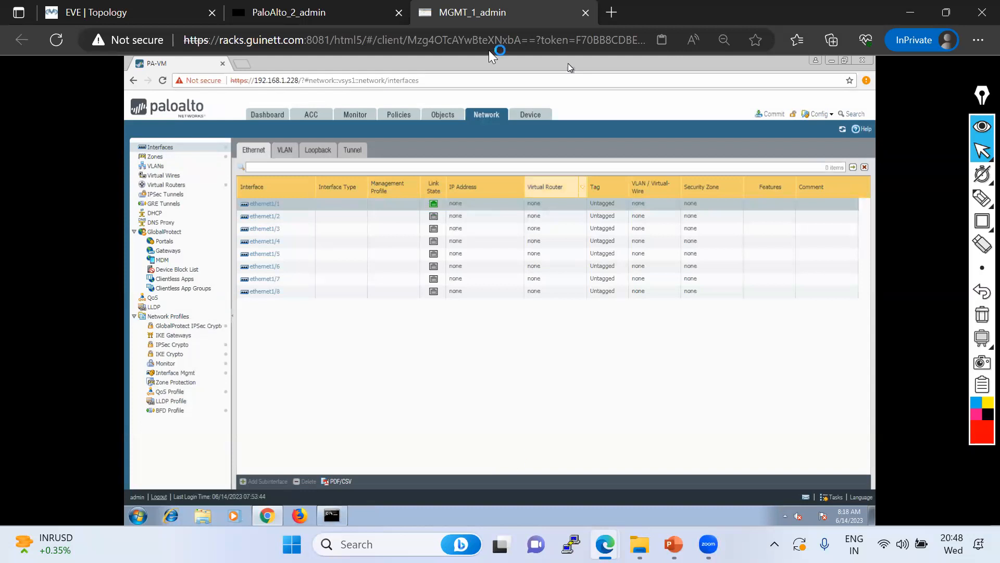
click(743, 225)
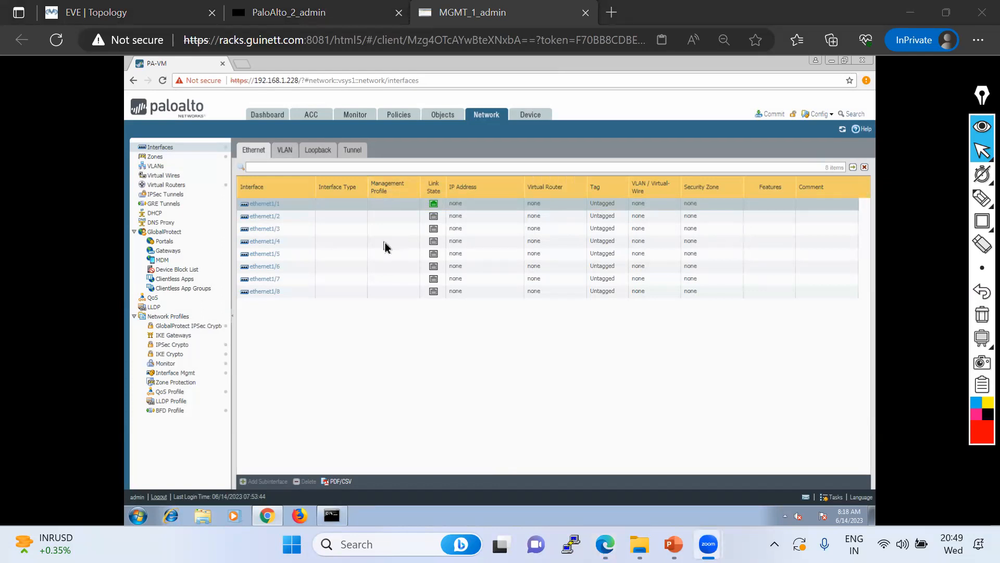
Commit the interface deletion and close the completed commit status
click(773, 115)
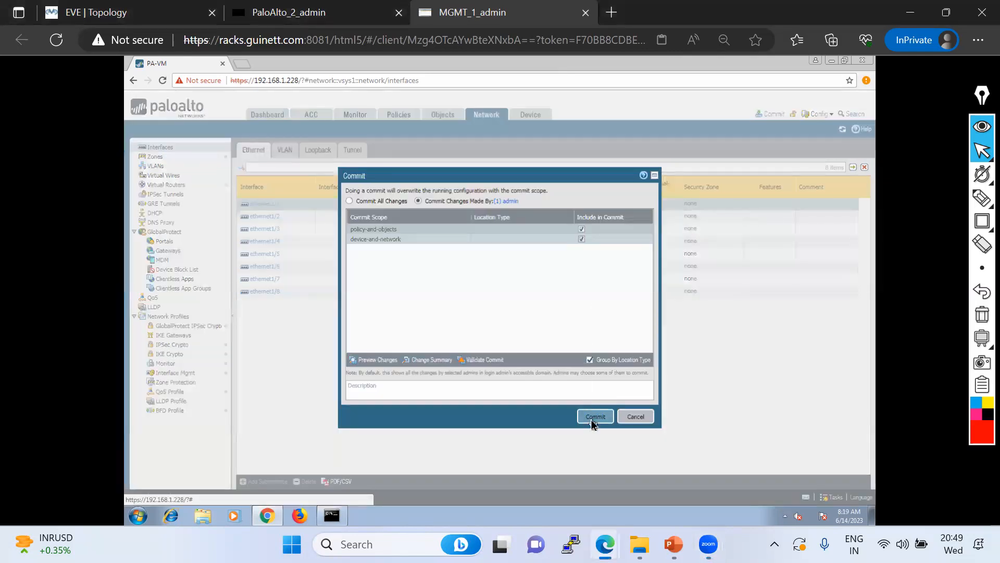
click(594, 419)
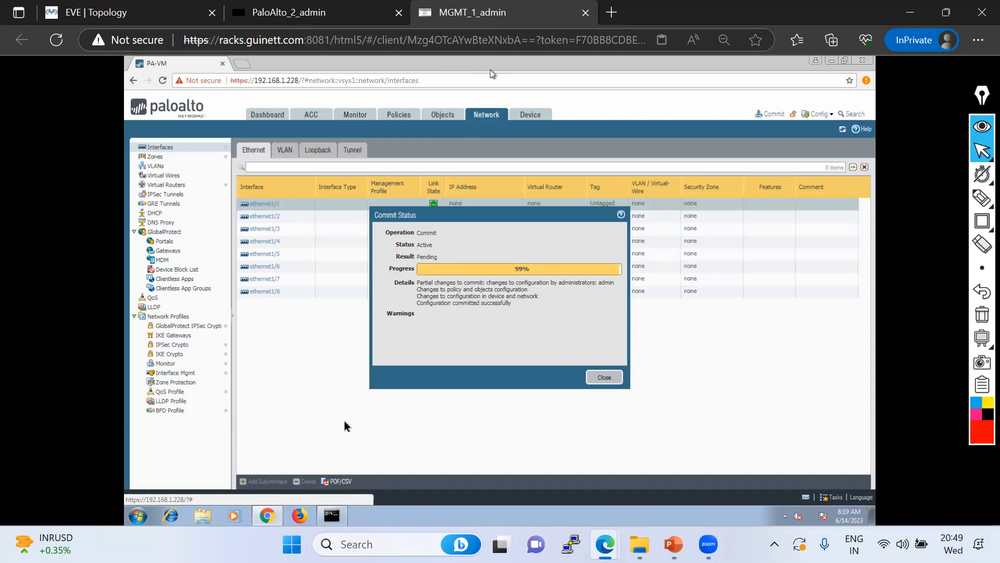
click(610, 379)
click(816, 114)
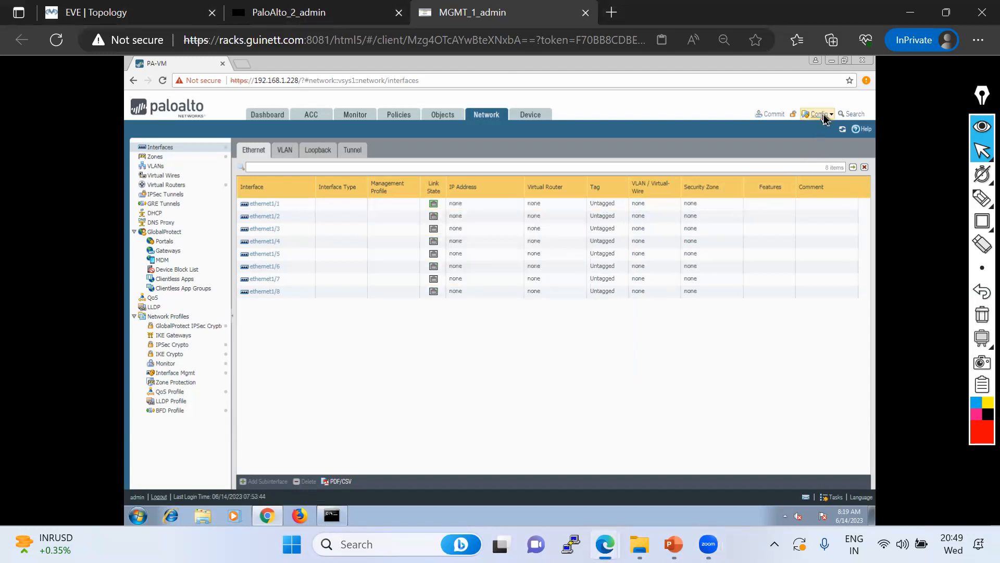
click(821, 140)
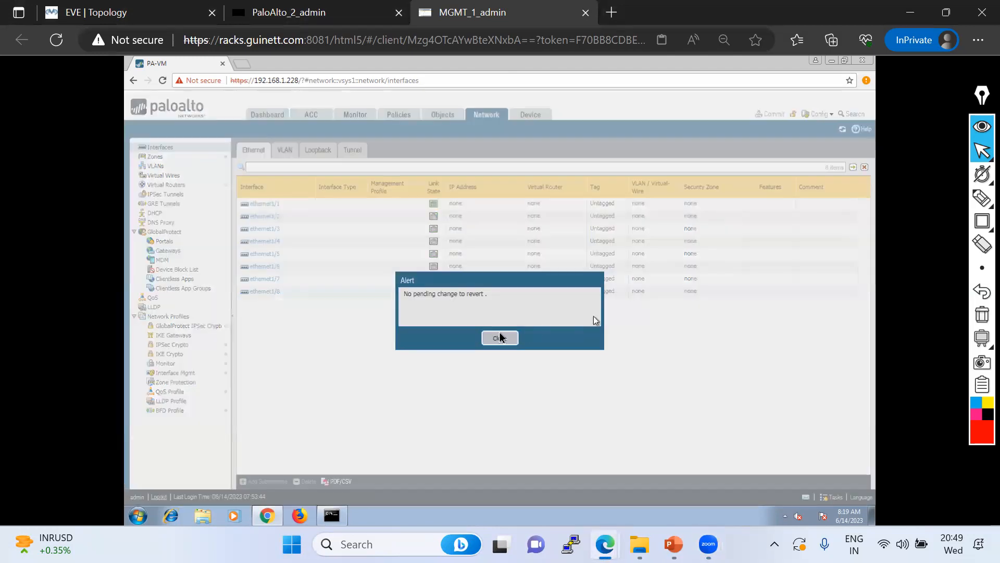
drag(402, 302, 495, 298)
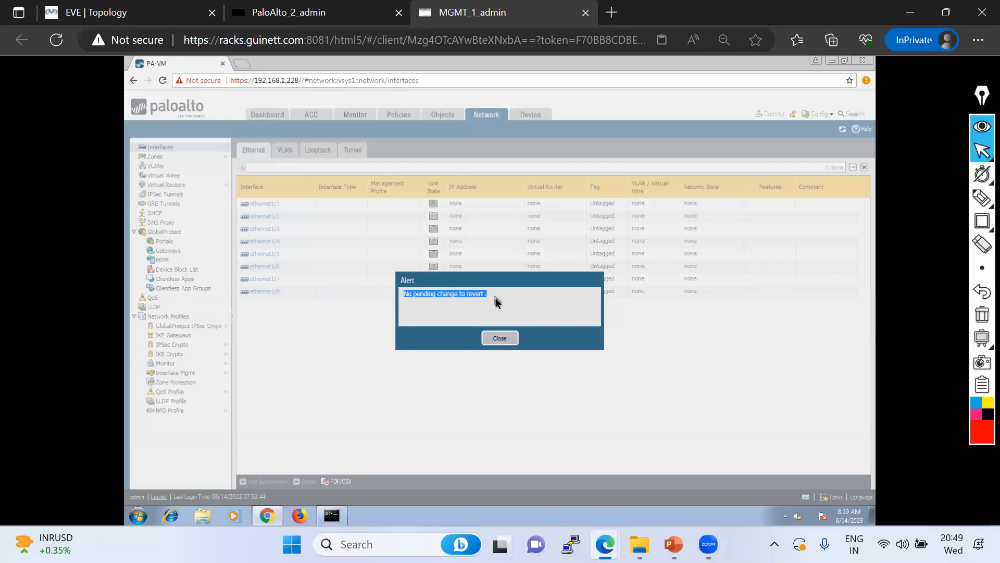
click(499, 339)
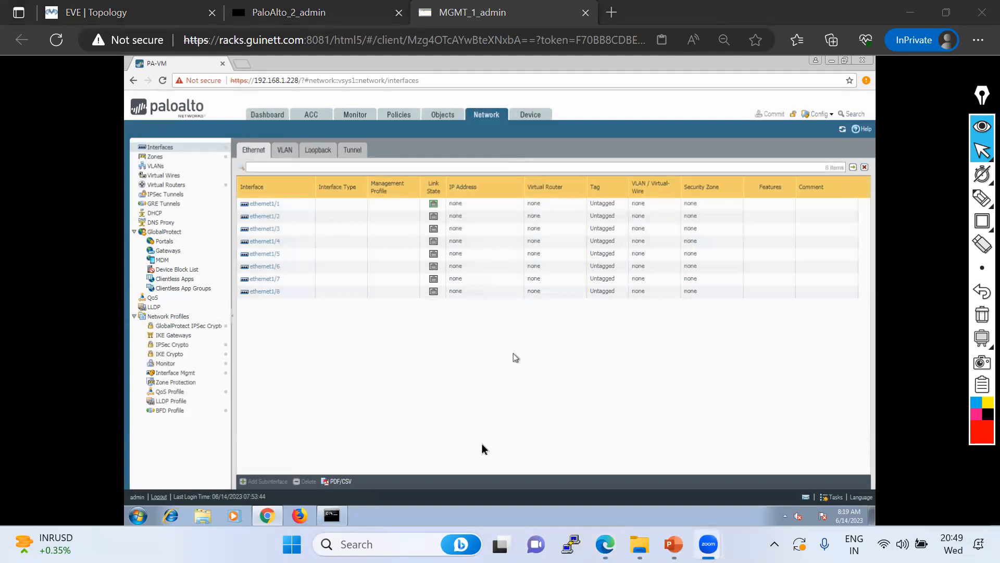
Load saved configuration Version 3 (2023/06/14 08:13:30) as the candidate configuration from Device > Setup > Operations
click(538, 119)
click(531, 117)
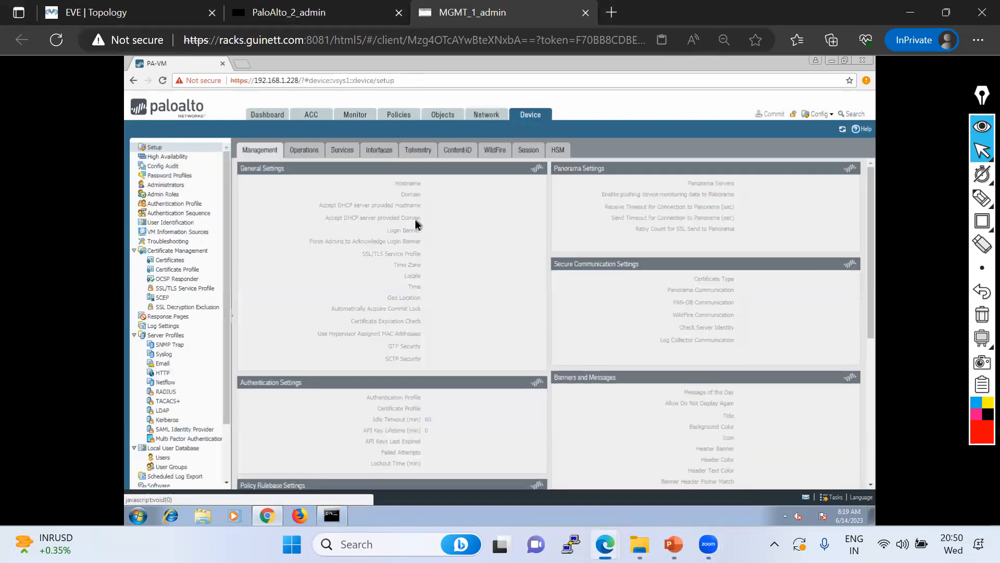
click(301, 150)
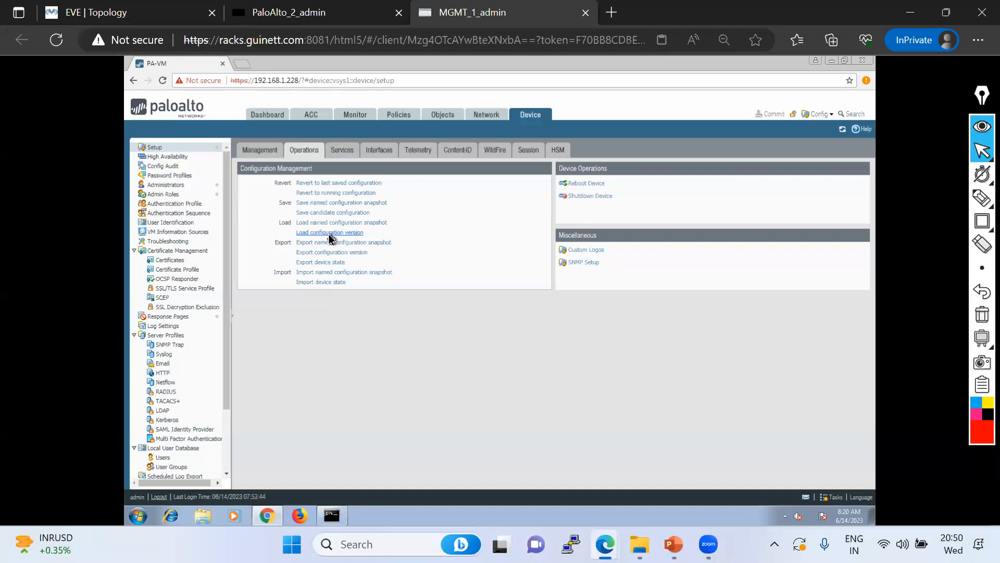
click(329, 233)
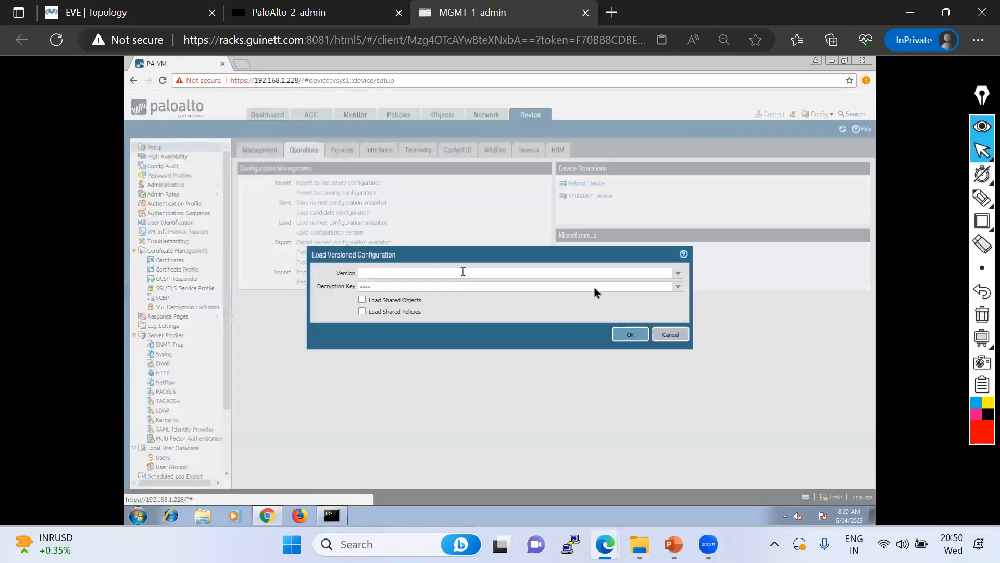
click(678, 275)
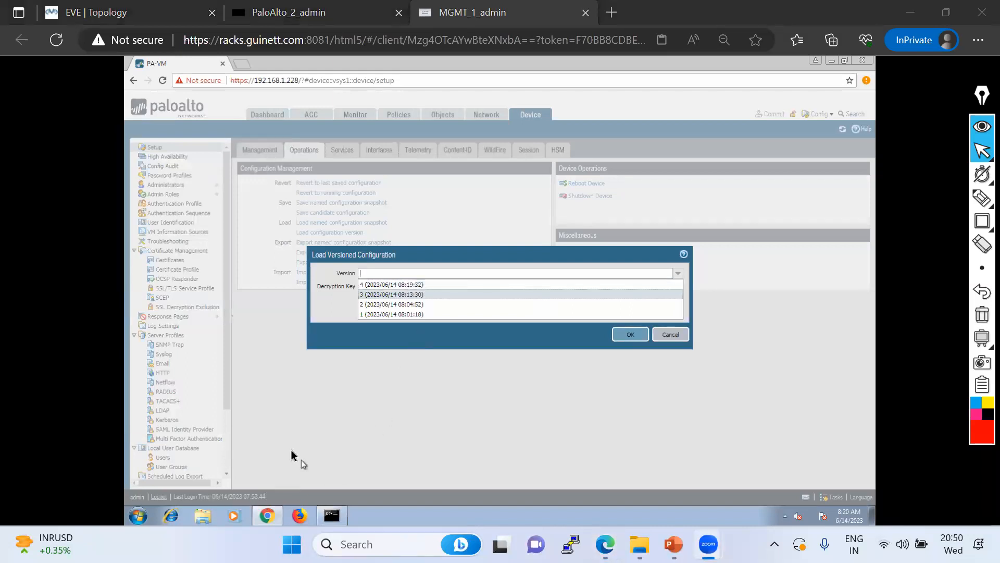
click(404, 294)
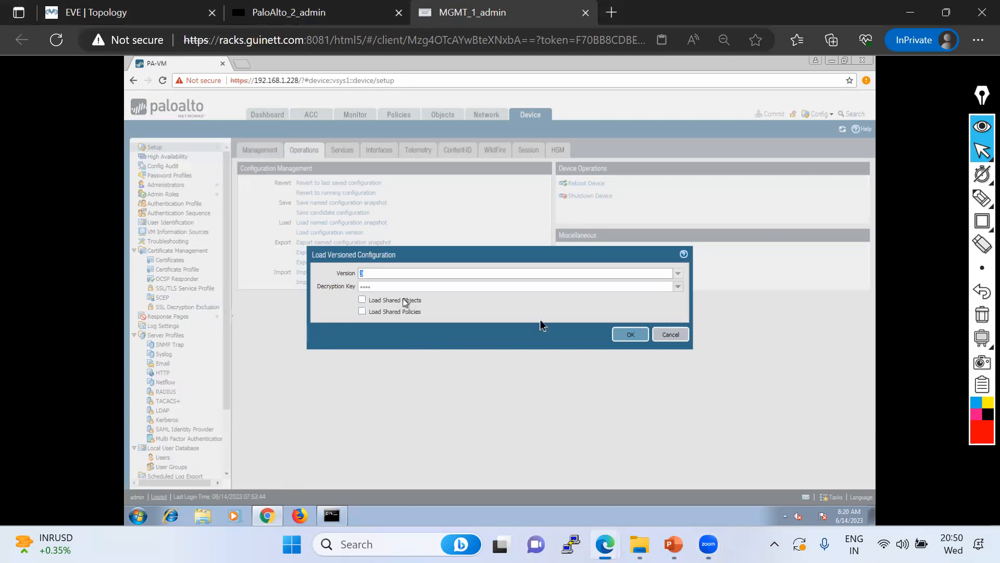
click(630, 335)
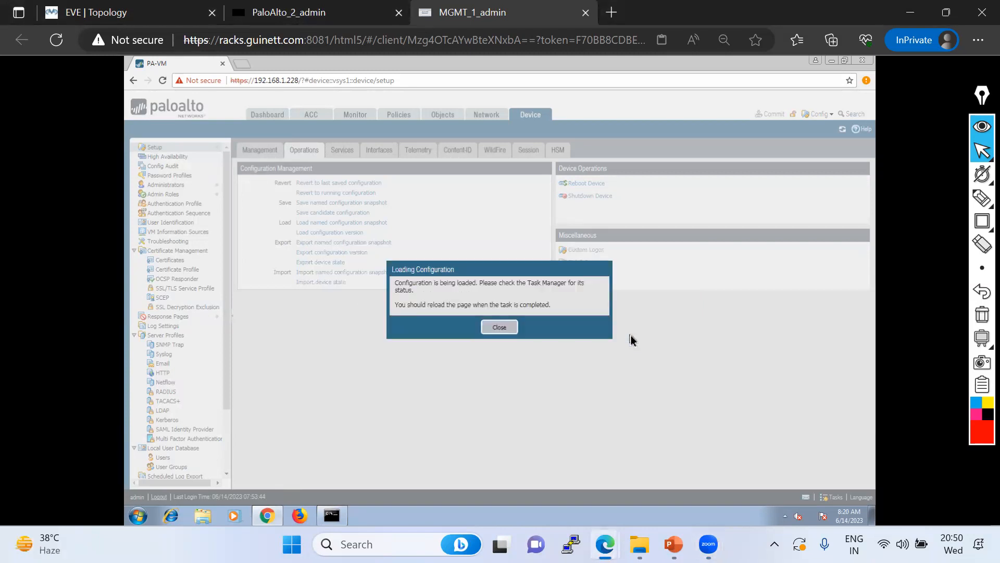
click(499, 328)
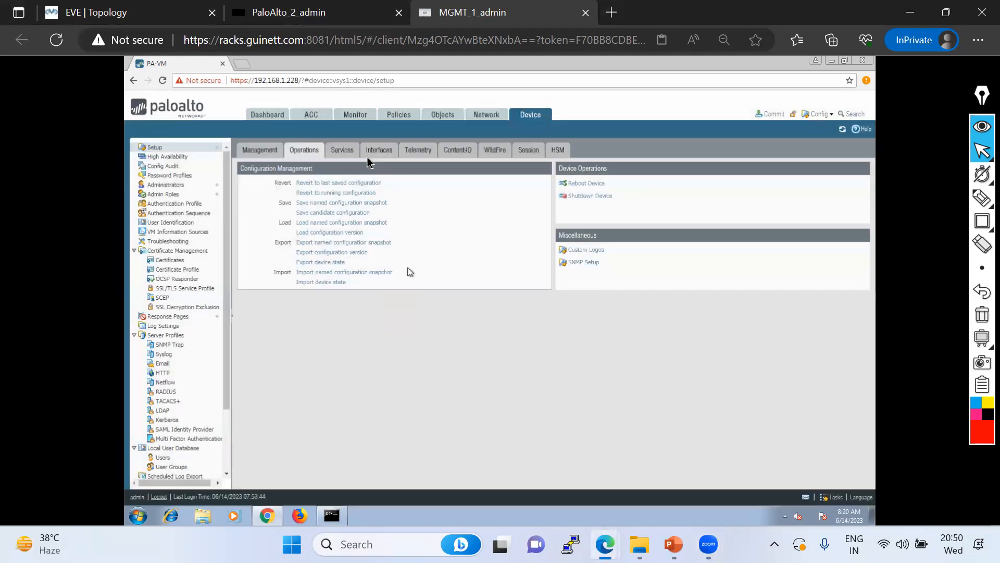
click(481, 116)
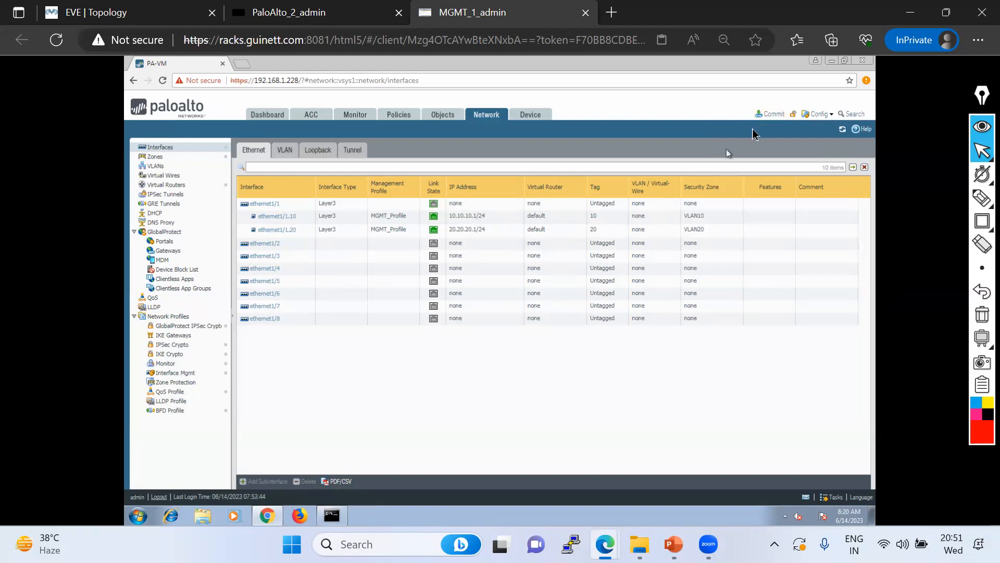
Open Revert Changes from the Config menu and cancel it
click(833, 118)
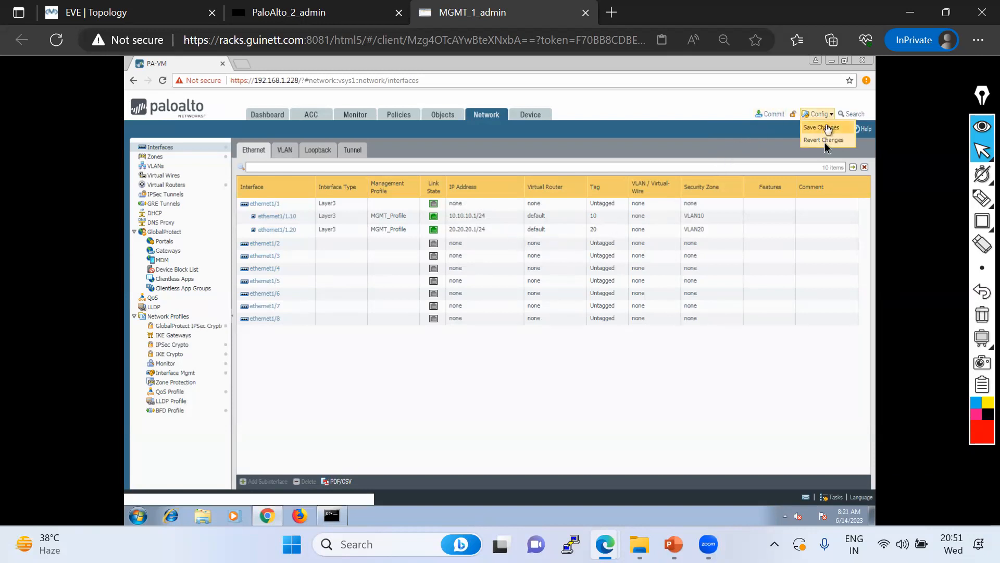
click(826, 147)
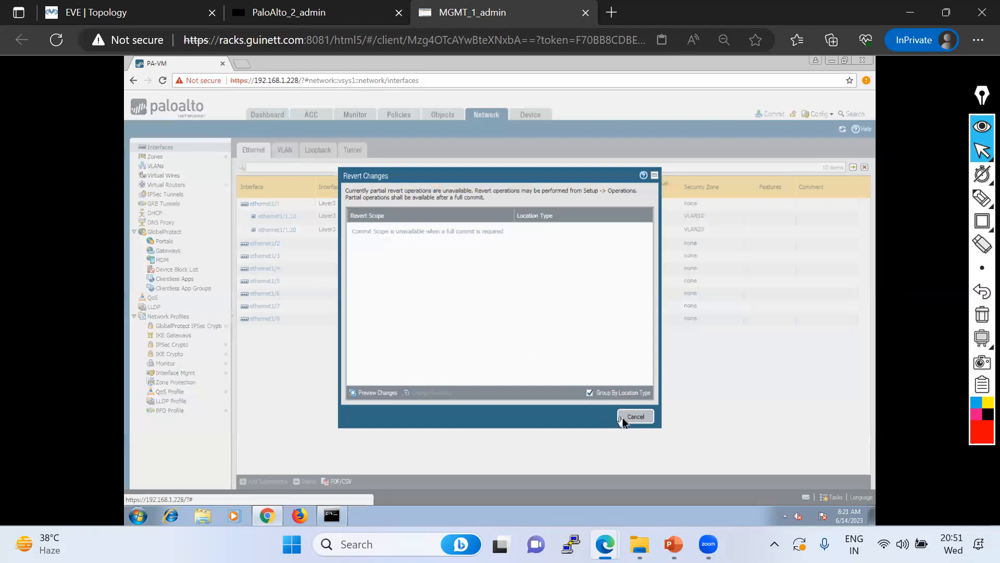
click(634, 418)
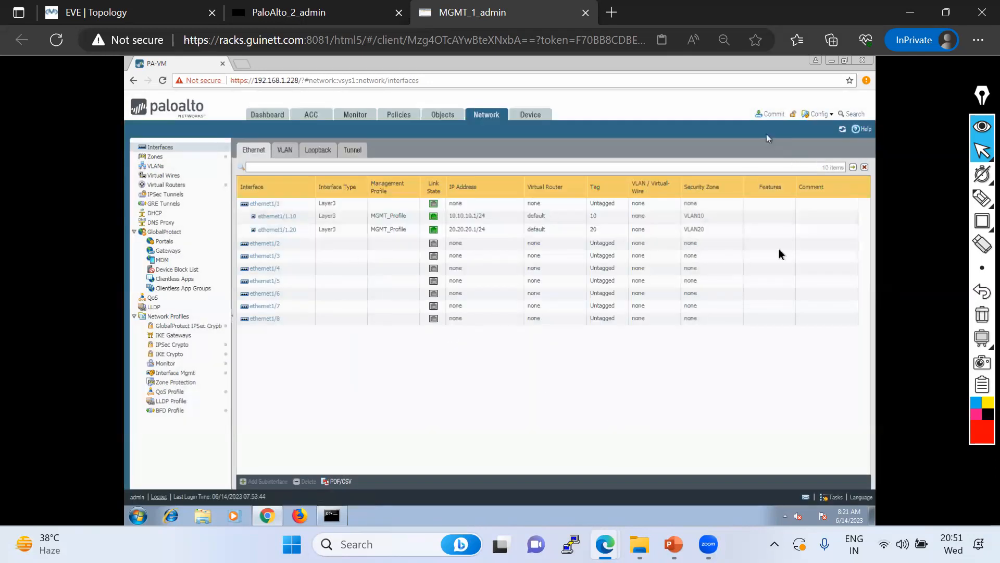
Delete ethernet1/1's configuration, removing subinterfaces ethernet1/1.10 and ethernet1/1.20
click(242, 206)
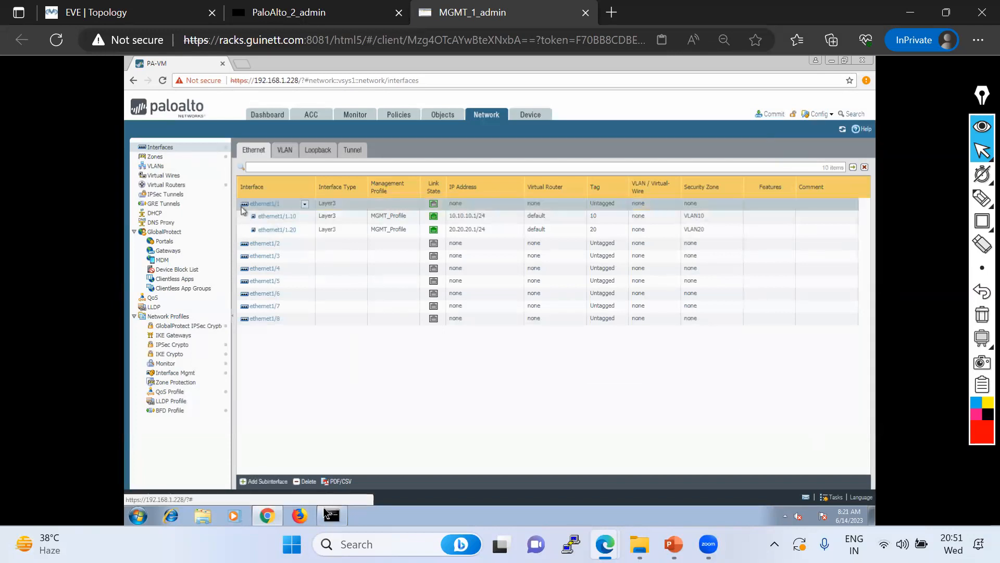
click(305, 481)
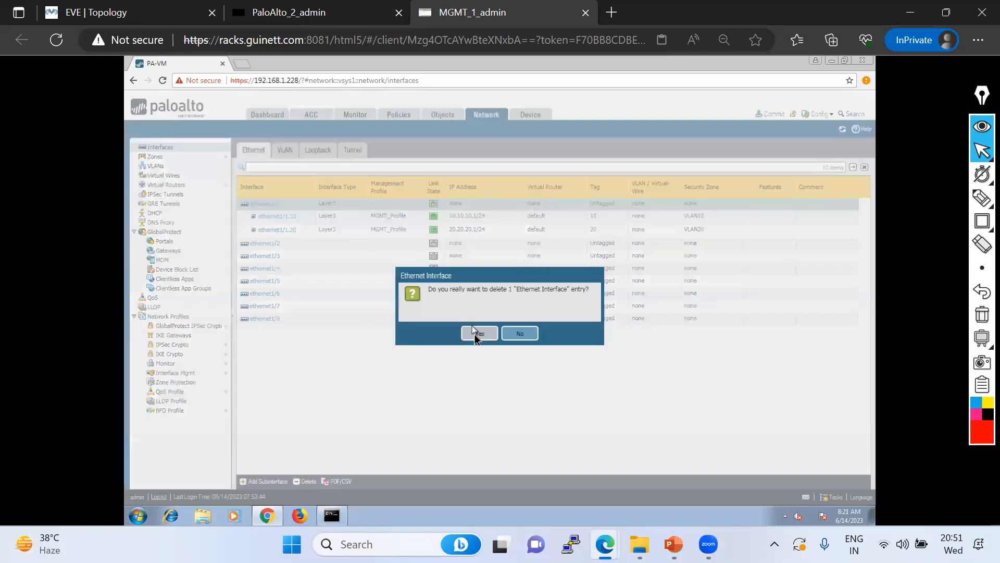
click(475, 334)
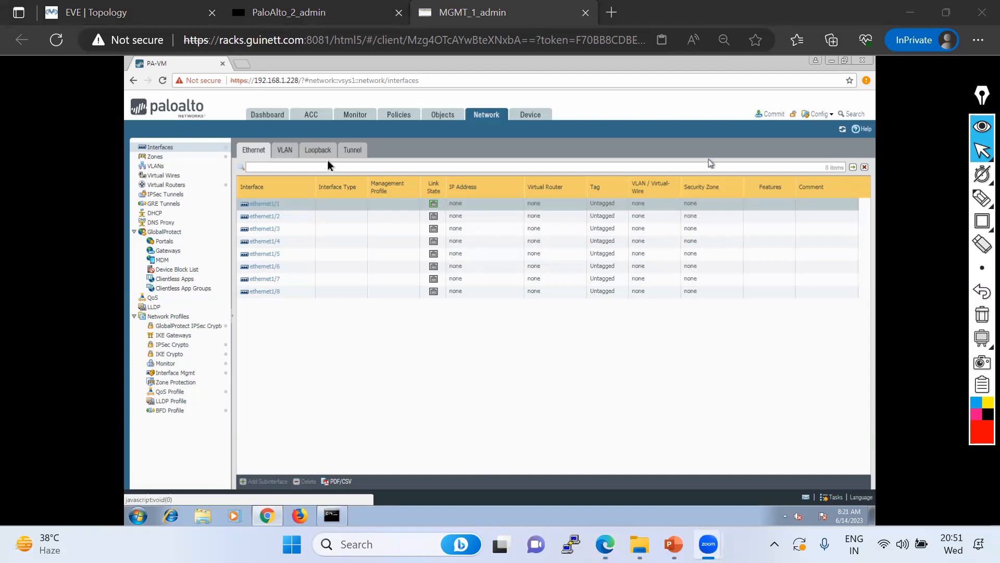
On the VLAN interfaces list, add a new VLAN interface numbered 10
click(285, 151)
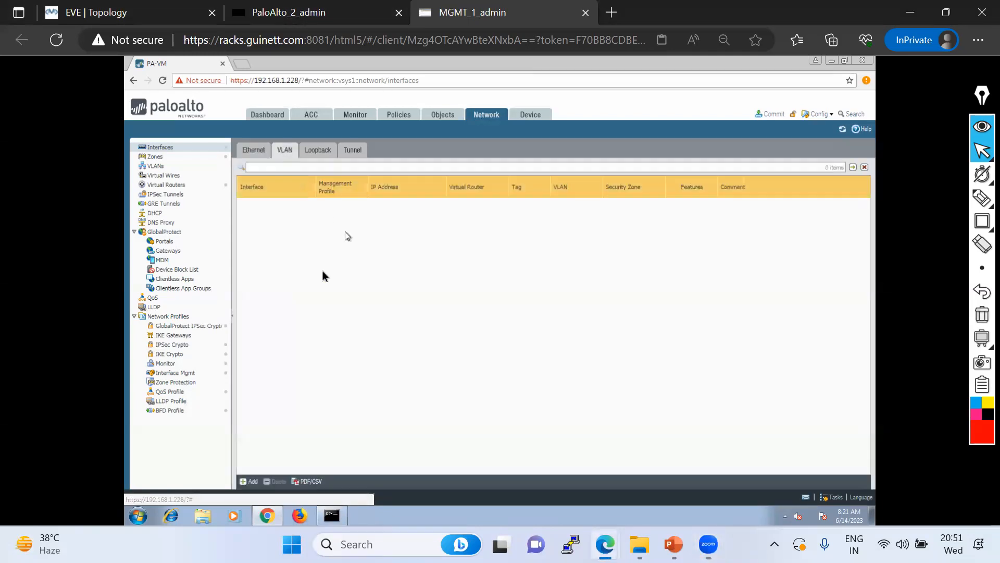
click(113, 21)
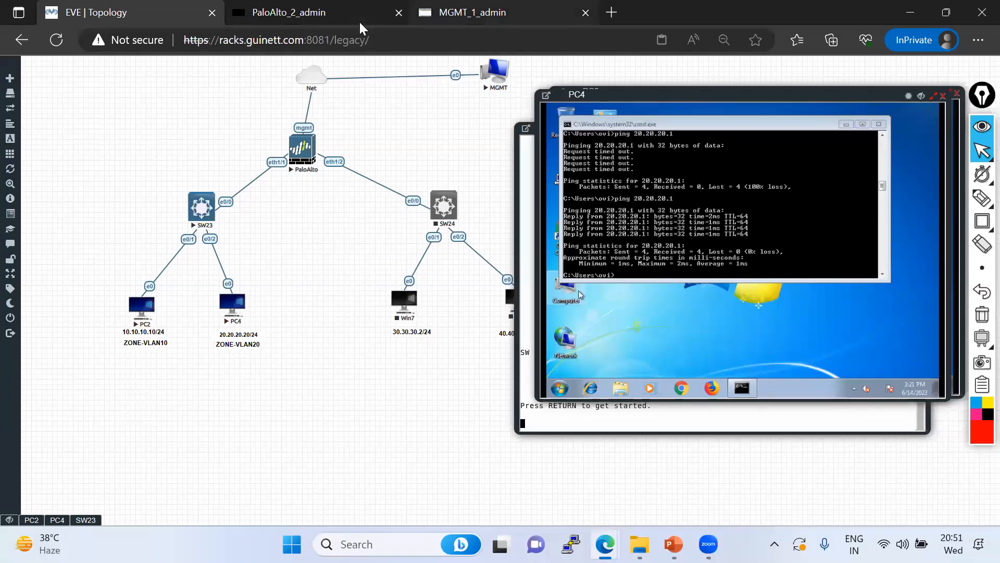
click(472, 12)
click(251, 481)
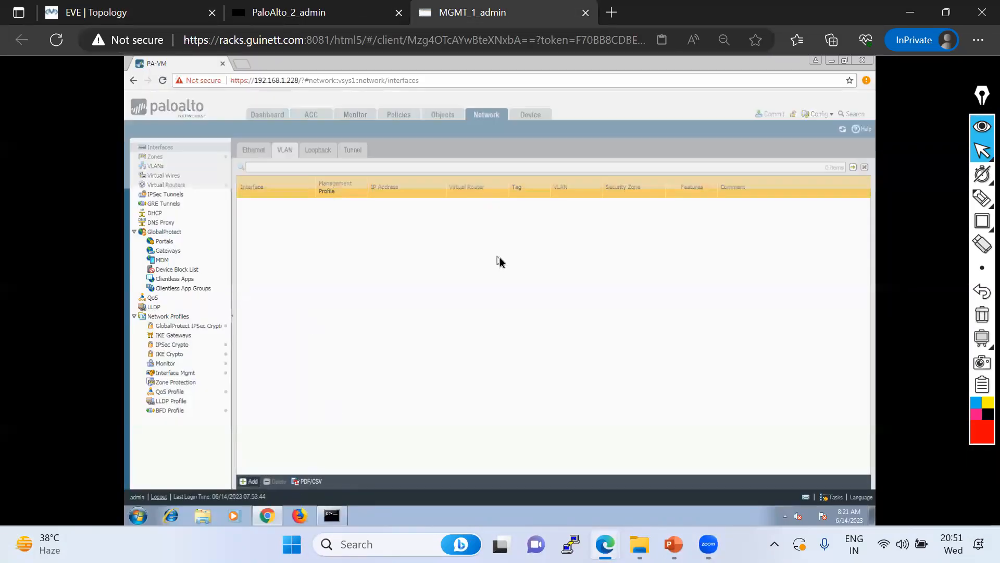
click(605, 238)
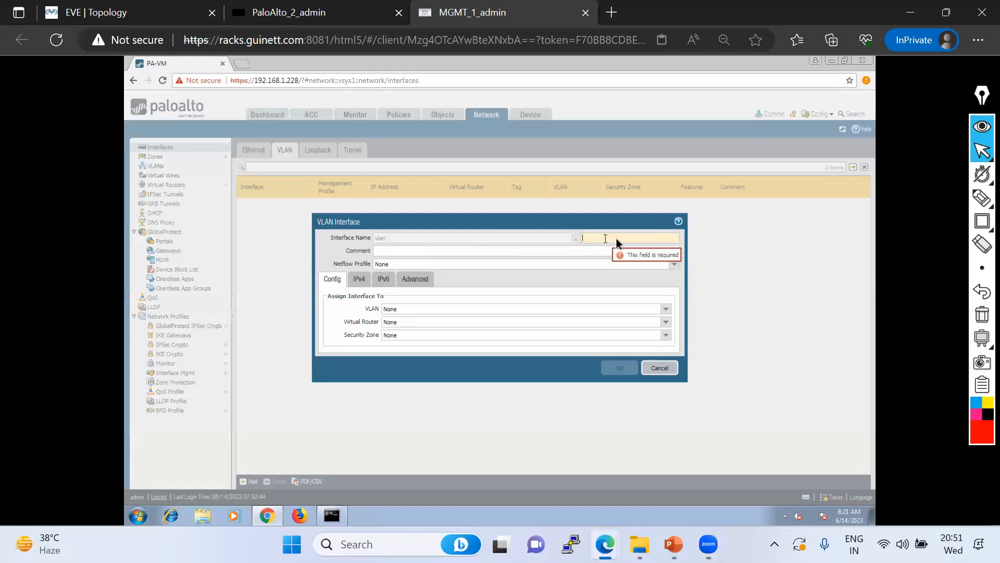
text(10)
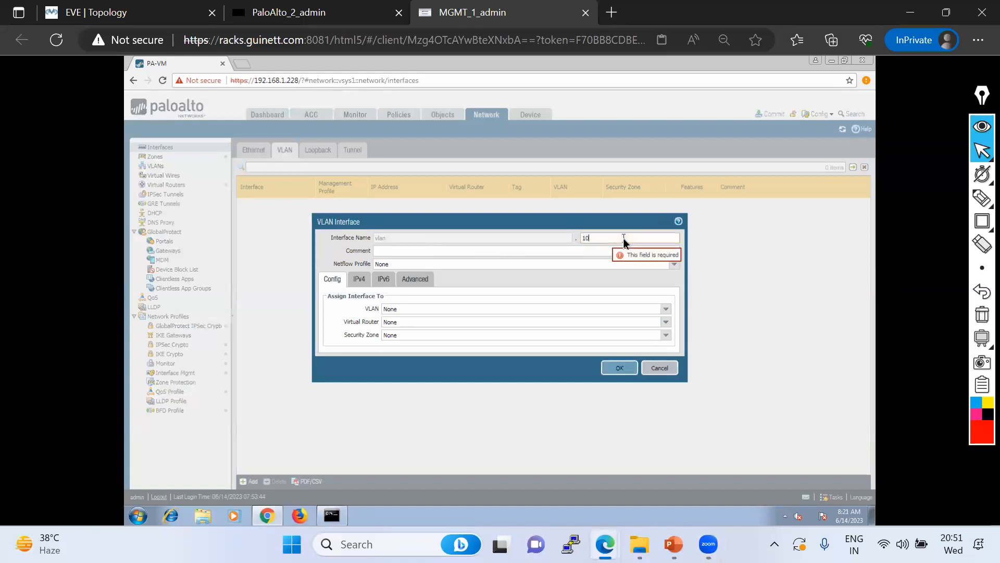
Create a new VLAN named 10 using the vlan interface and assign it
click(667, 310)
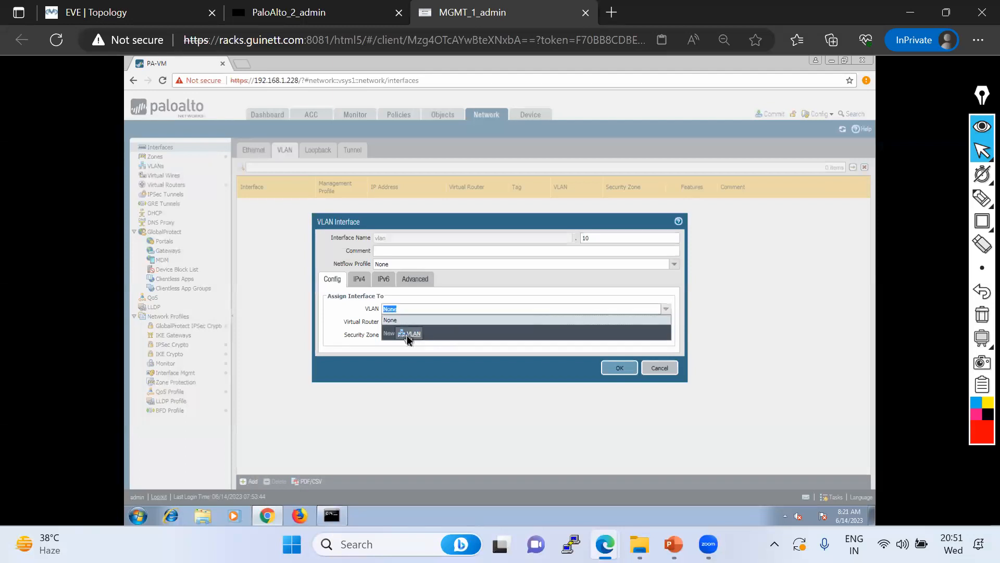
click(415, 335)
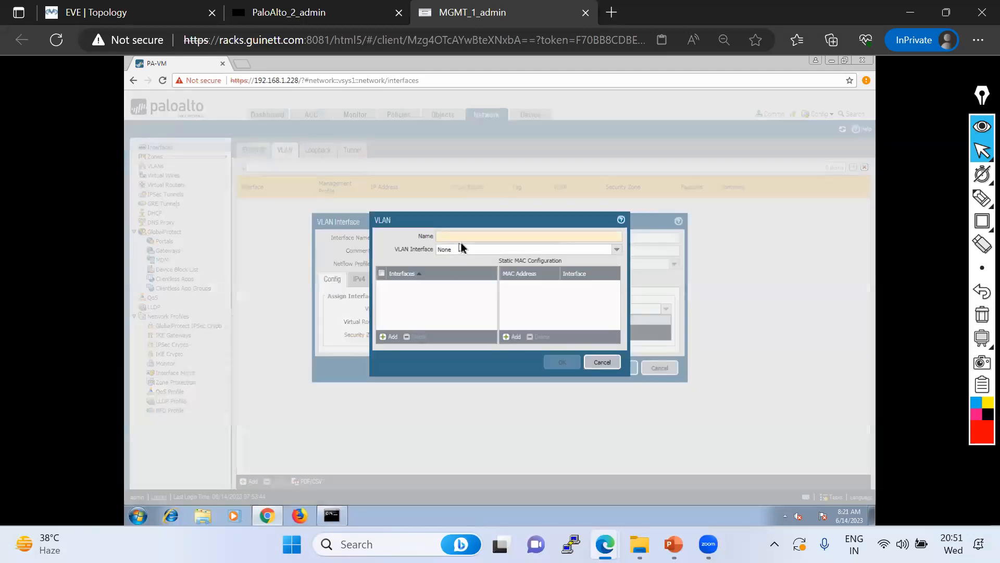
text(10)
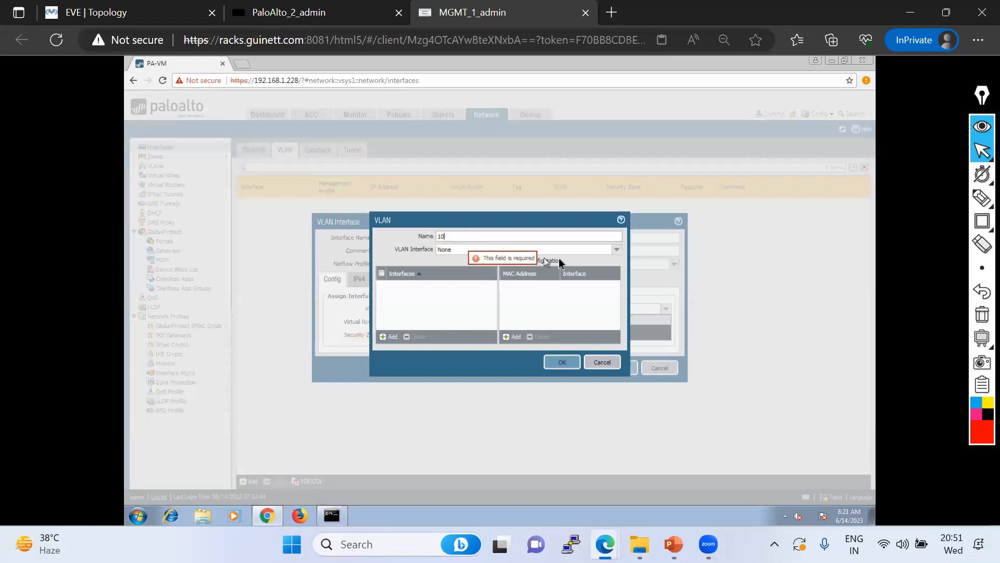
click(615, 249)
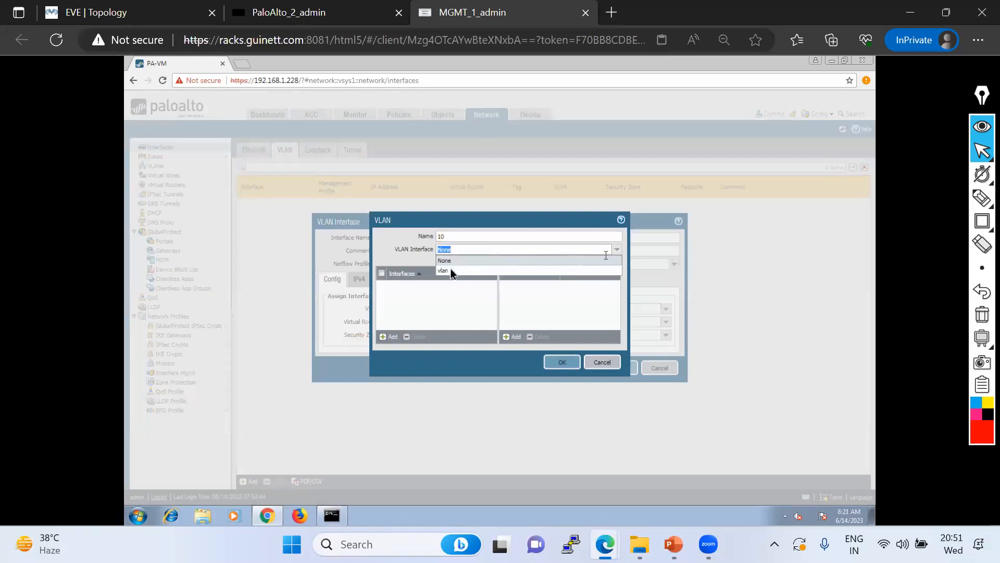
click(443, 271)
click(390, 336)
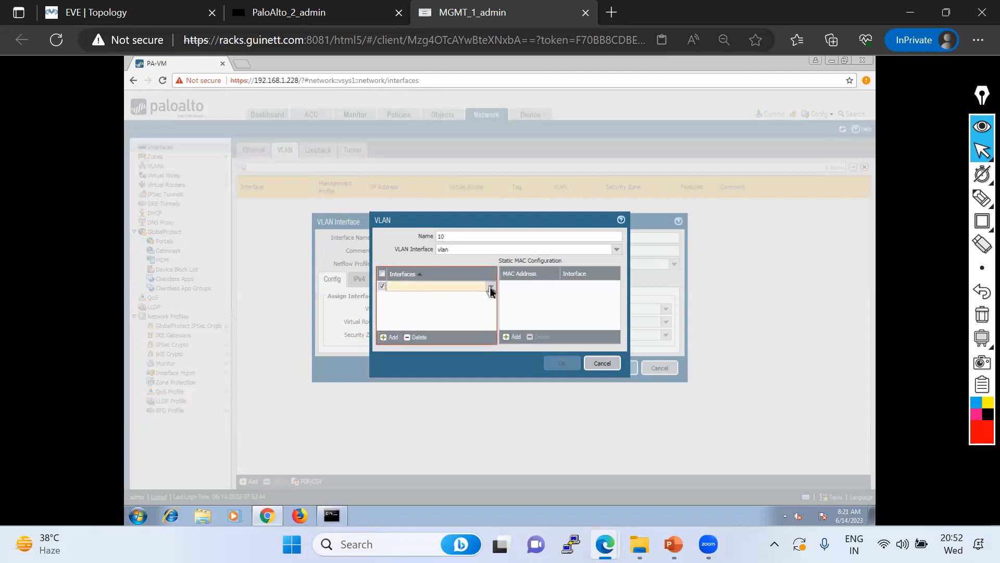
click(427, 312)
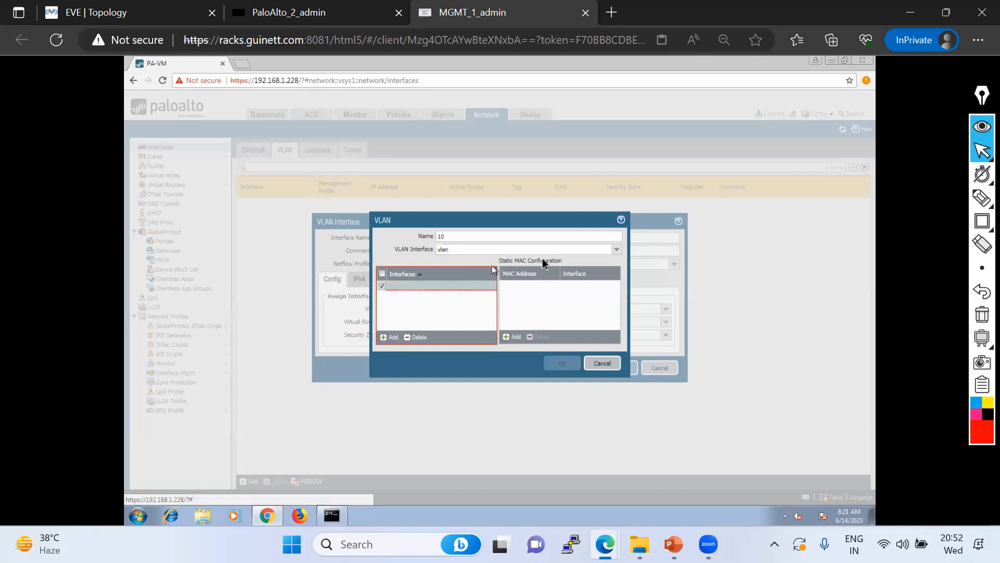
click(416, 338)
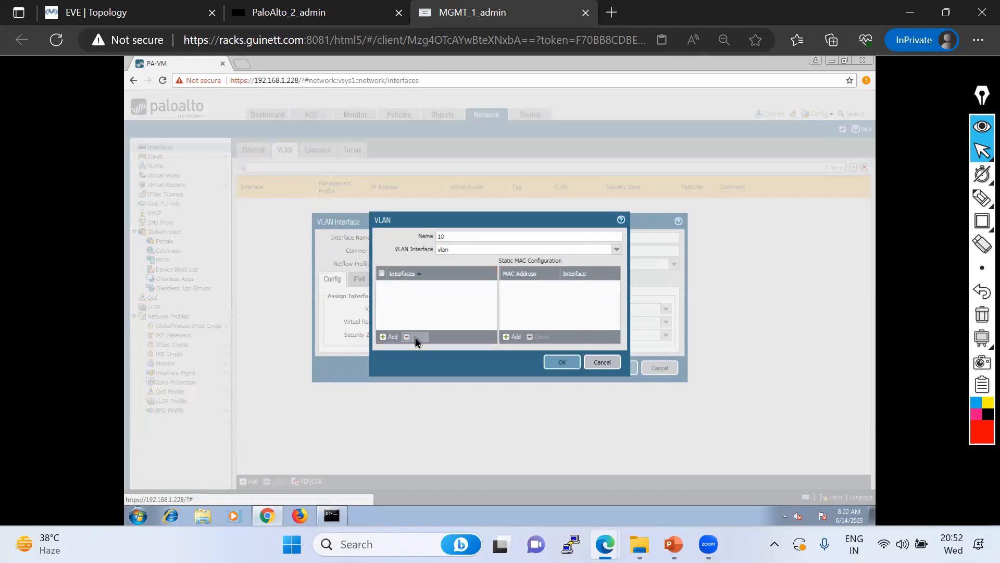
click(562, 363)
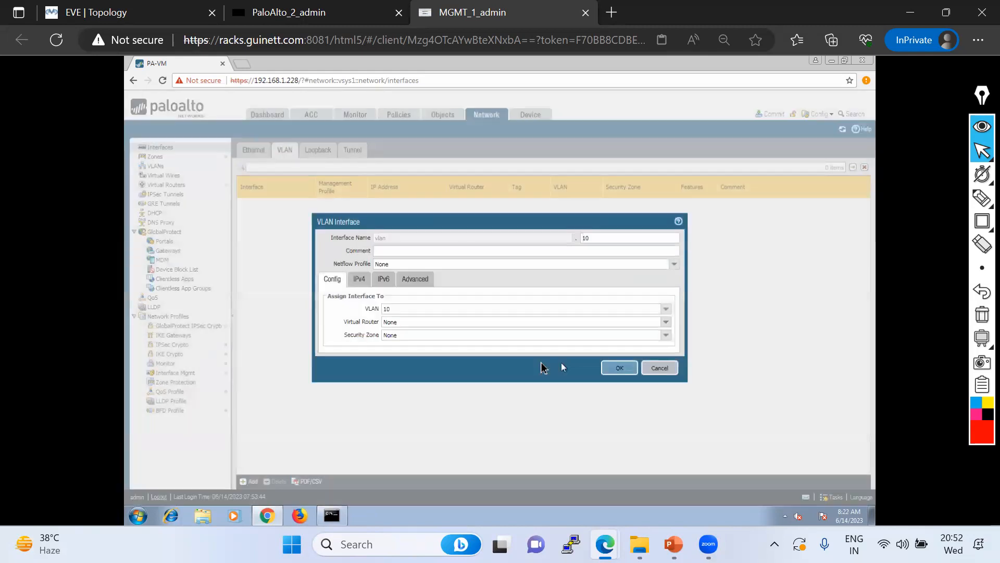
Set virtual router default, zone VLAN10 and IPv4 address 10.10.10.1/24
click(666, 323)
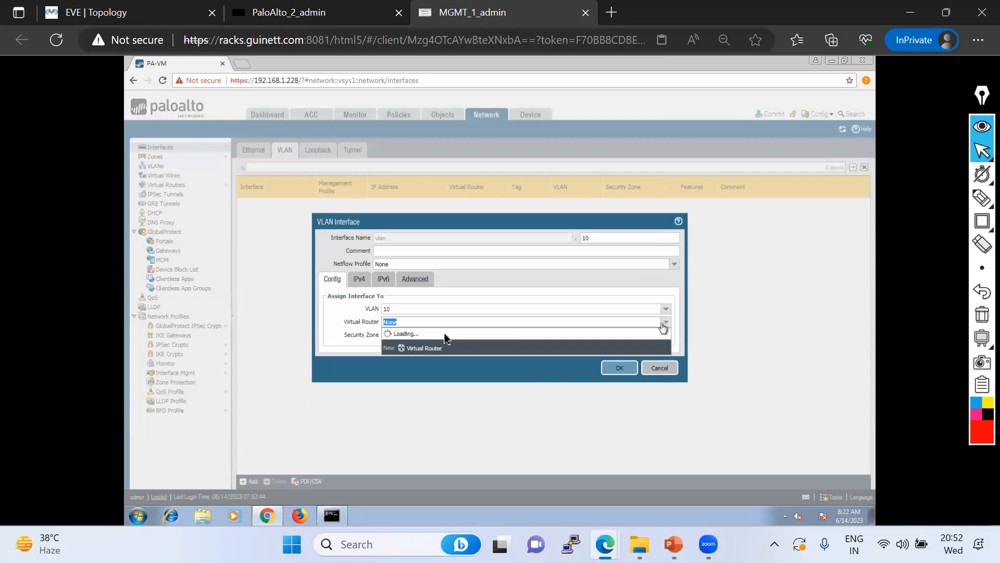
click(396, 341)
click(665, 335)
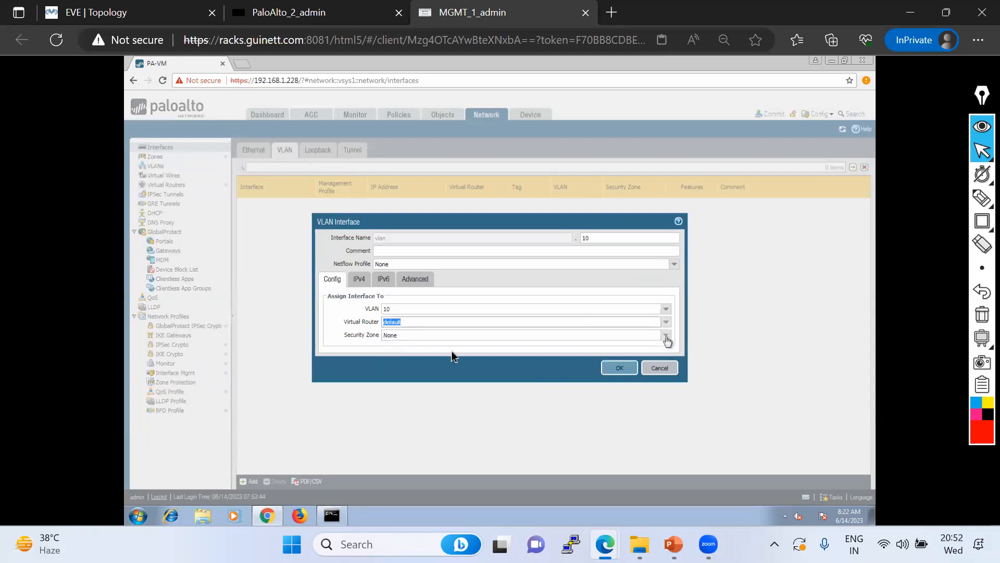
click(401, 358)
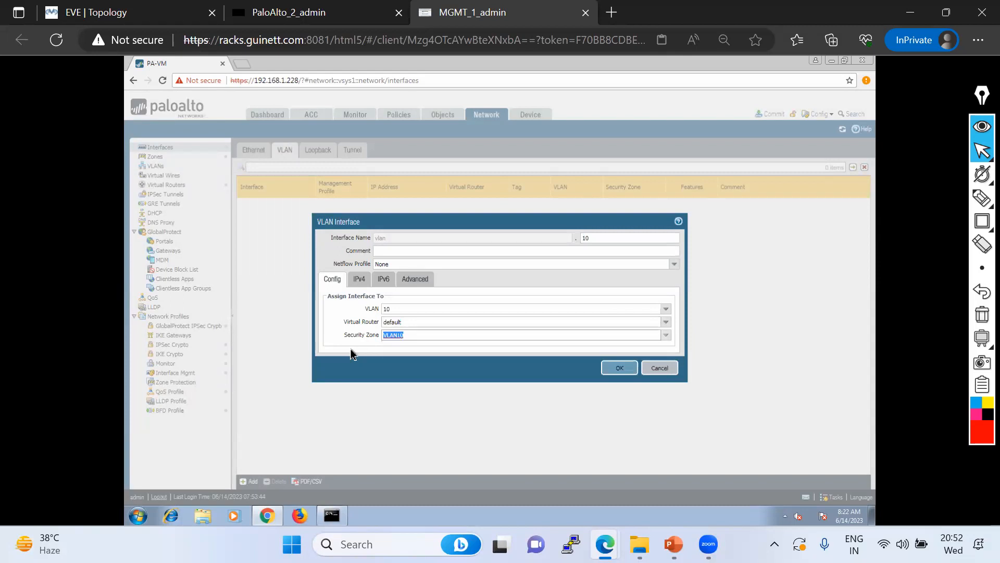
click(360, 280)
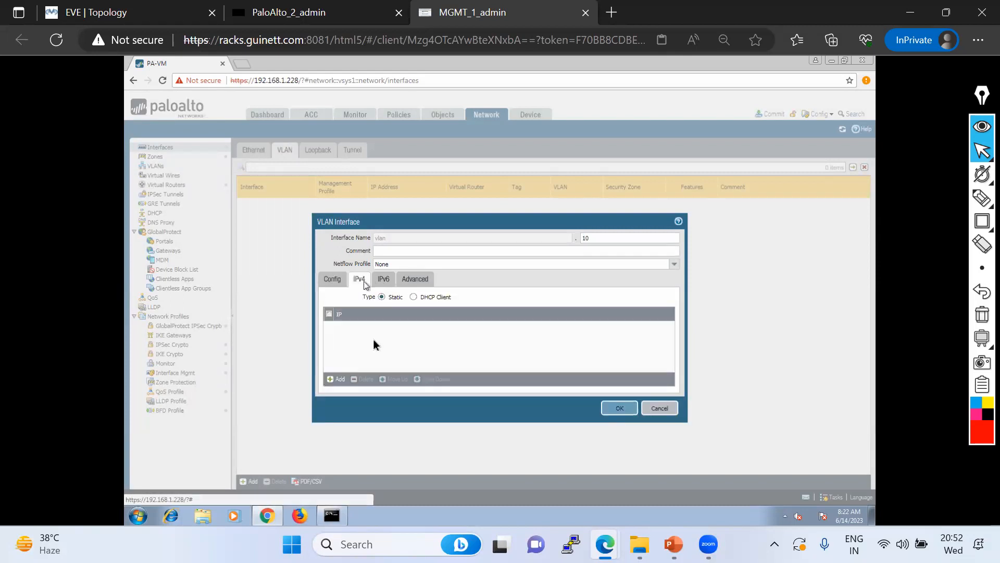
click(338, 380)
text(10.10.10.1/24)
click(369, 360)
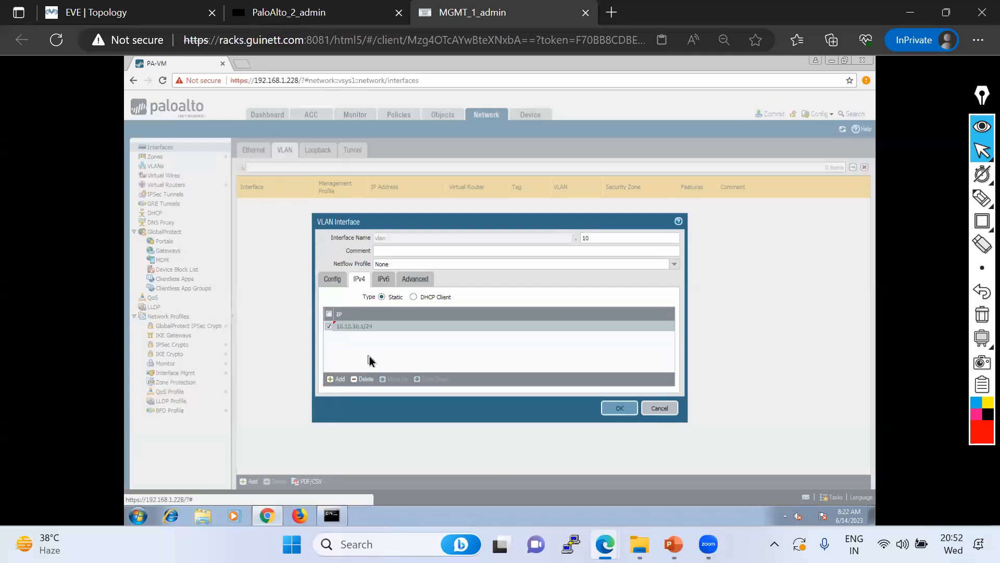
Apply MGMT_Profile as management profile and save vlan.10, accepting the exposure warning
click(423, 285)
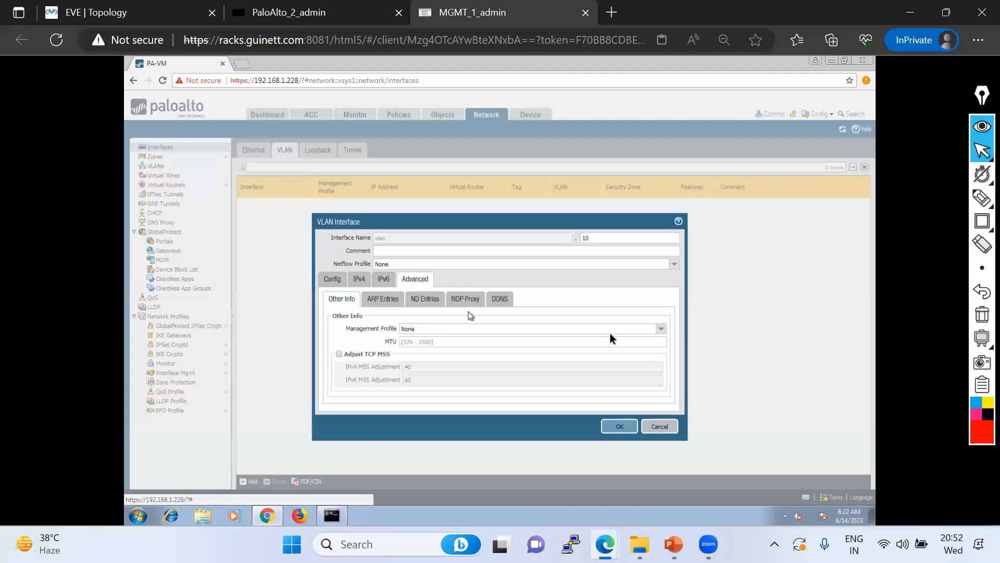
click(660, 329)
click(426, 349)
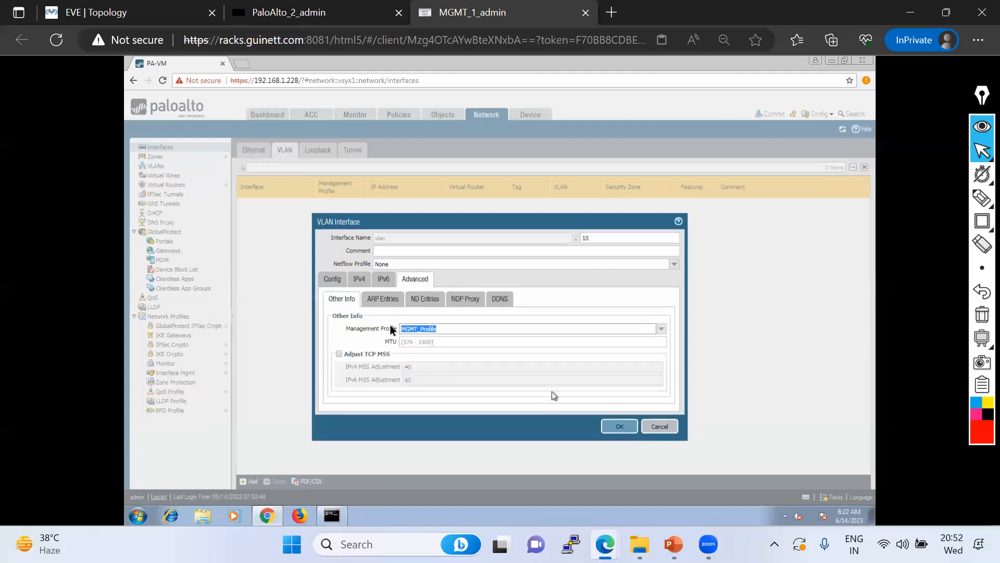
click(336, 280)
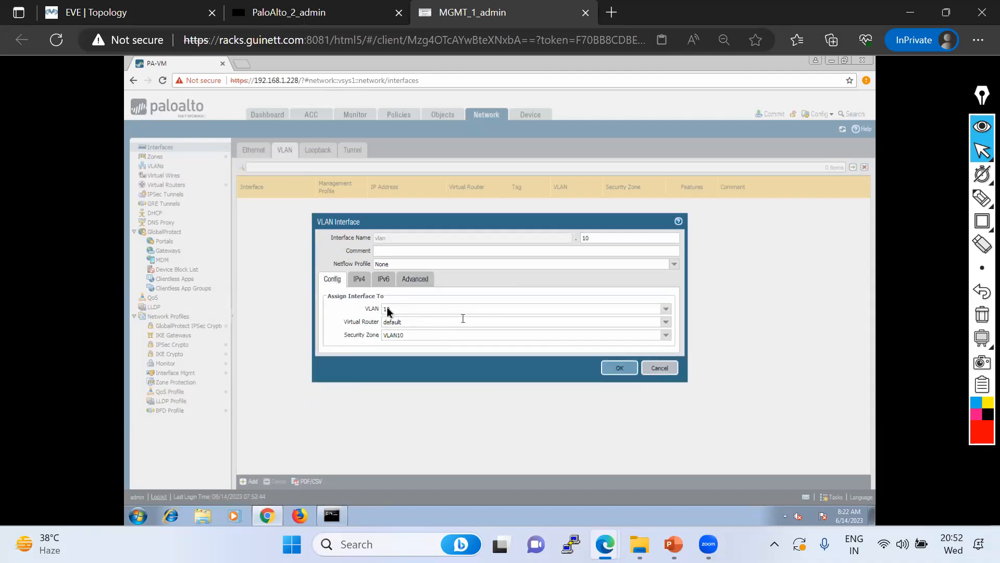
click(363, 280)
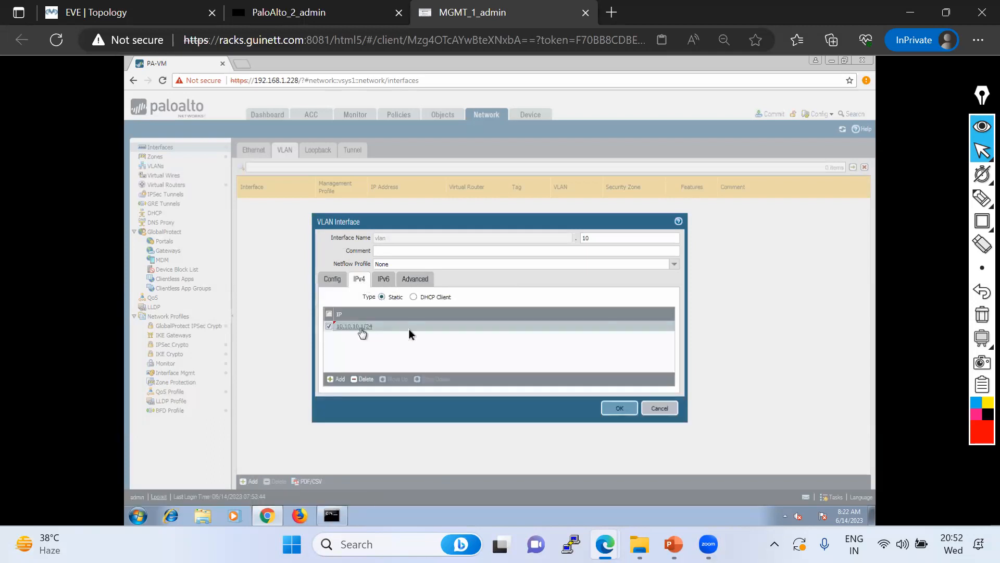
click(412, 282)
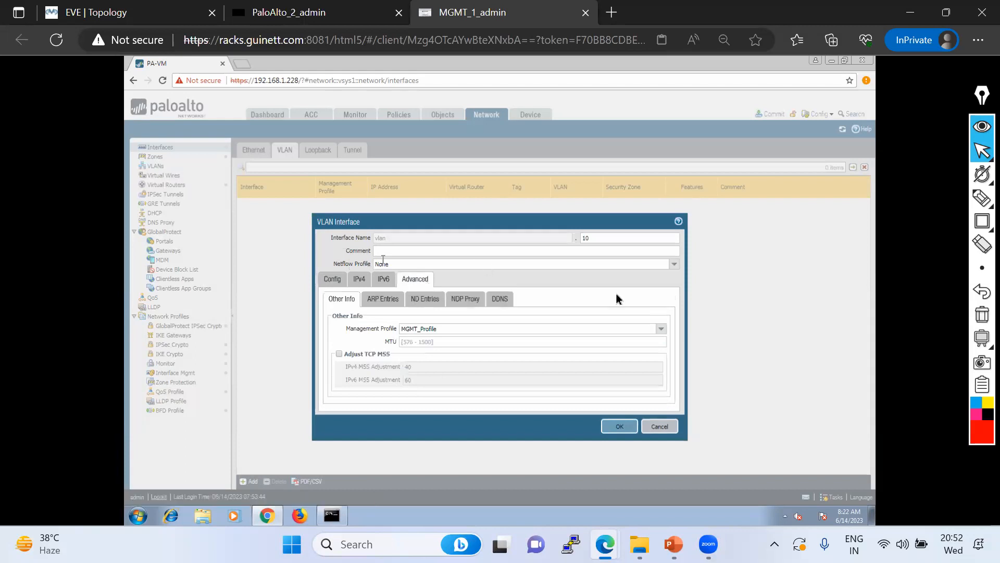
click(617, 427)
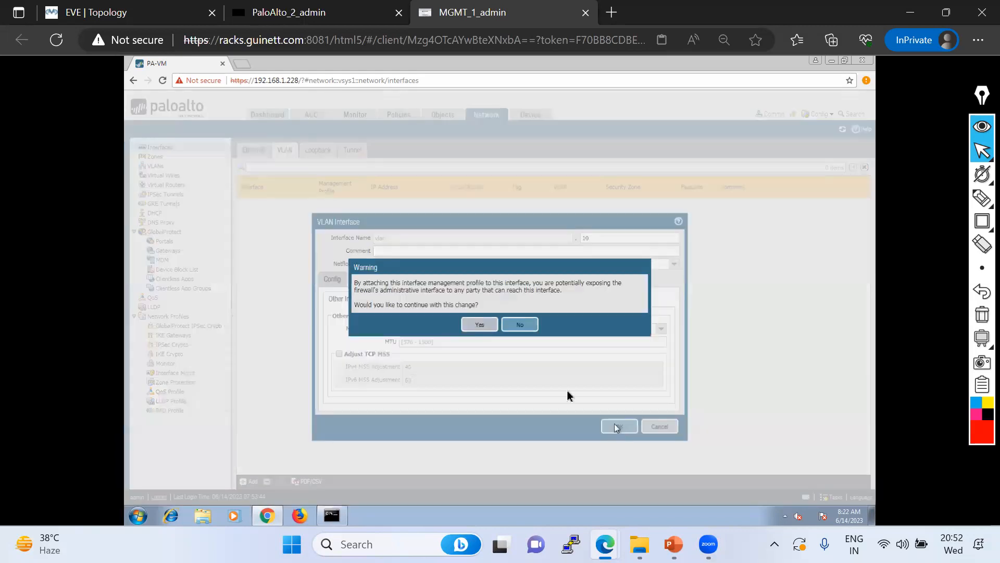
click(479, 324)
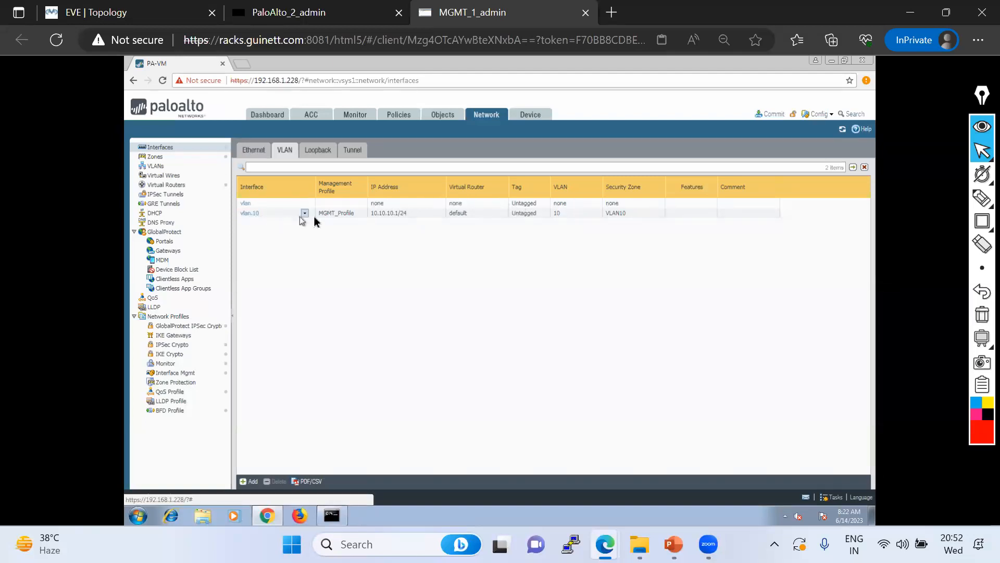
Review the vlan.10 interface settings and close them unchanged
click(250, 215)
click(250, 215)
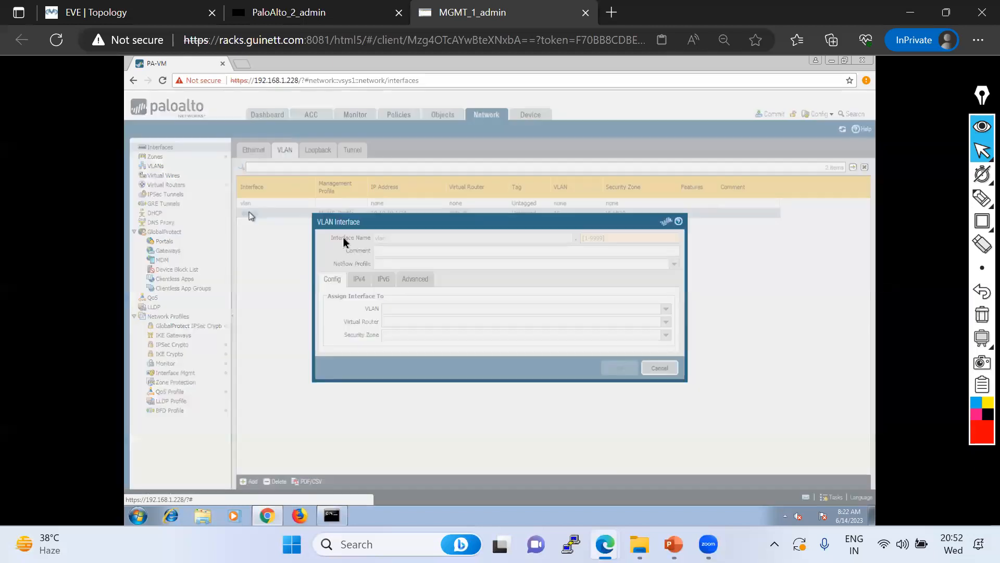
click(654, 366)
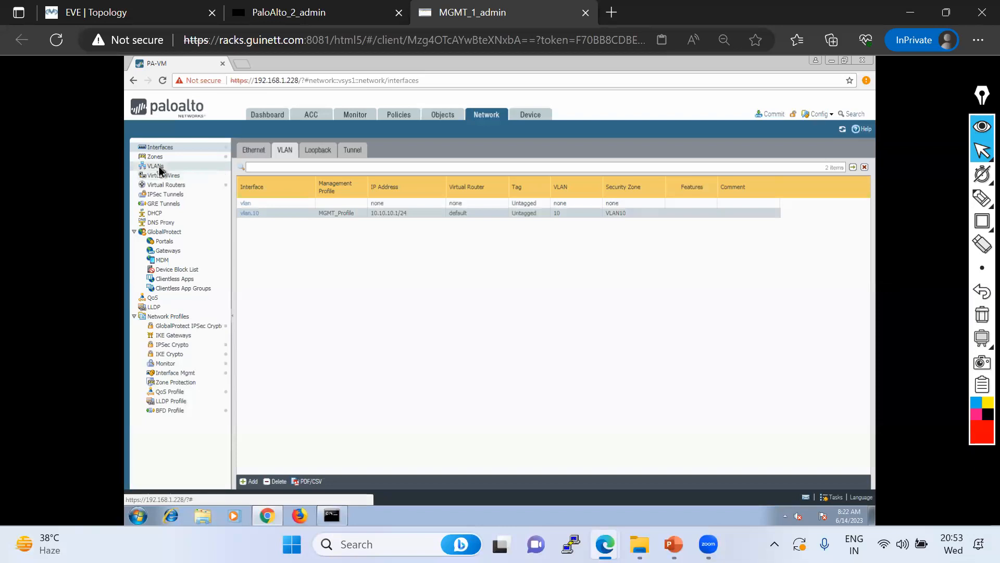
Add a VLAN named 20 under Network > VLANs, check it, and return to Interfaces
click(157, 166)
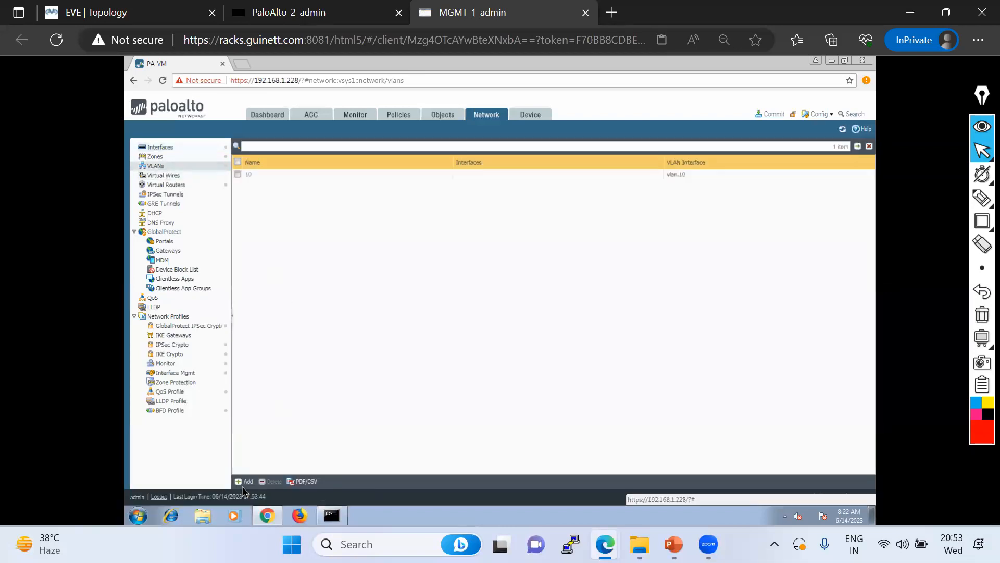
click(244, 482)
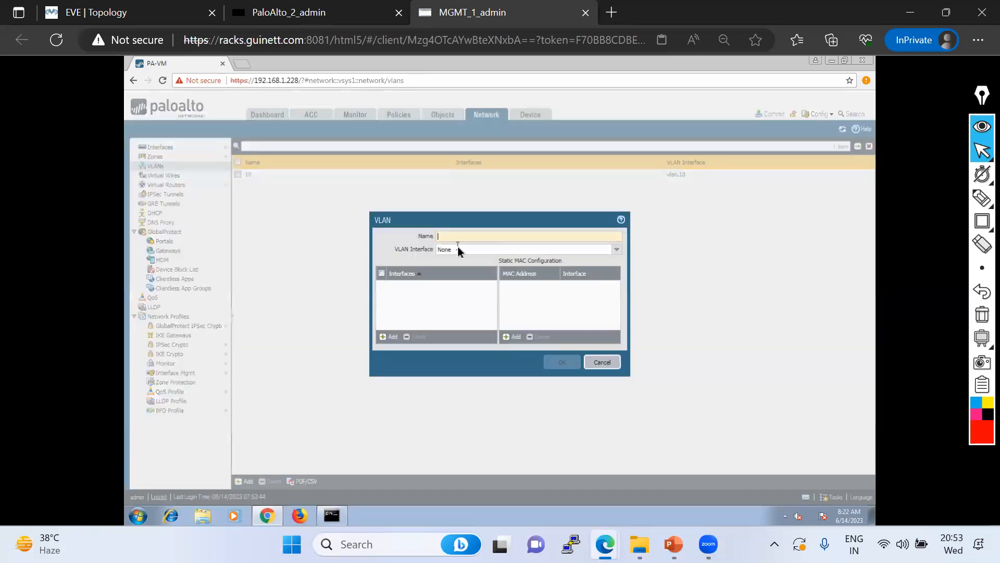
text(20)
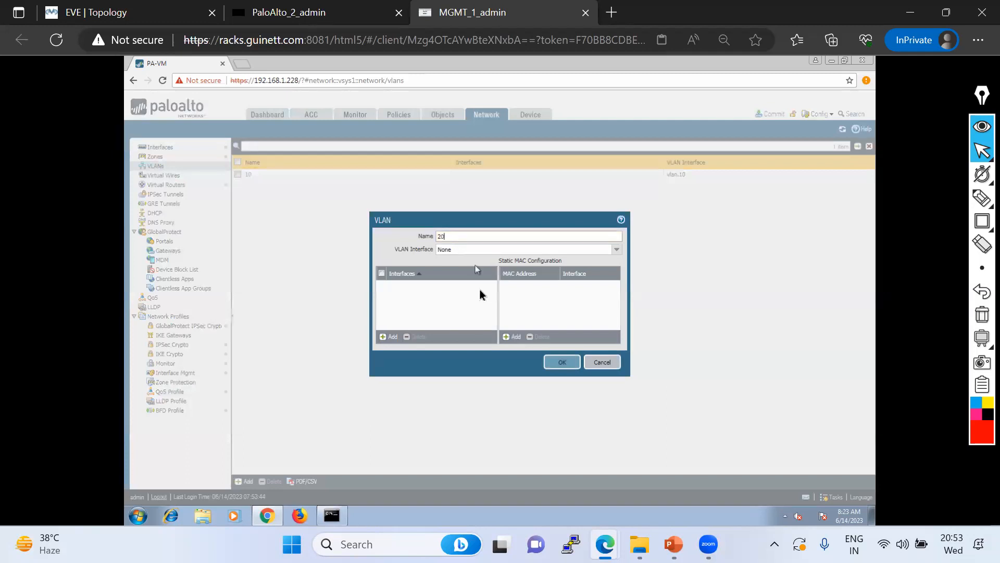
click(562, 363)
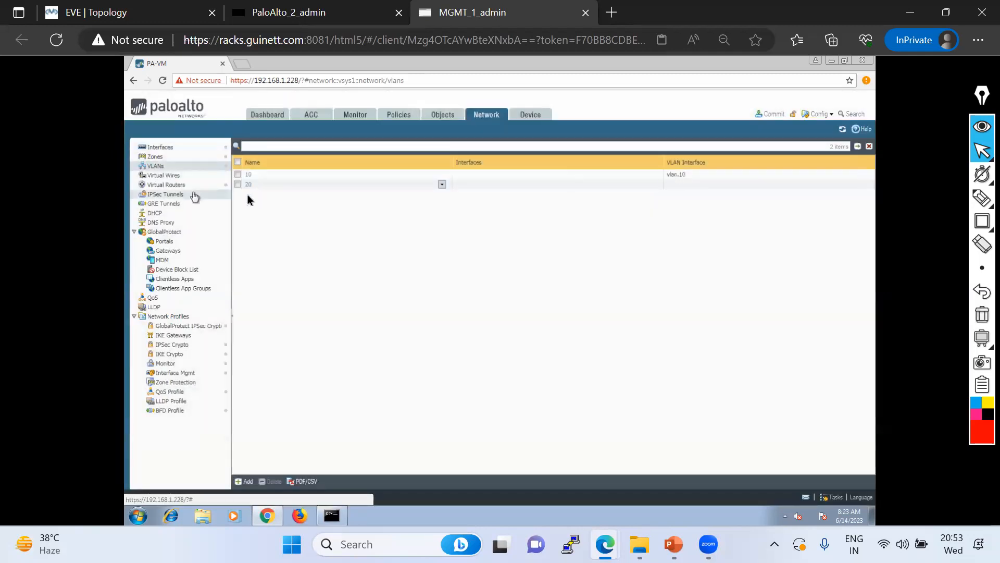
click(243, 183)
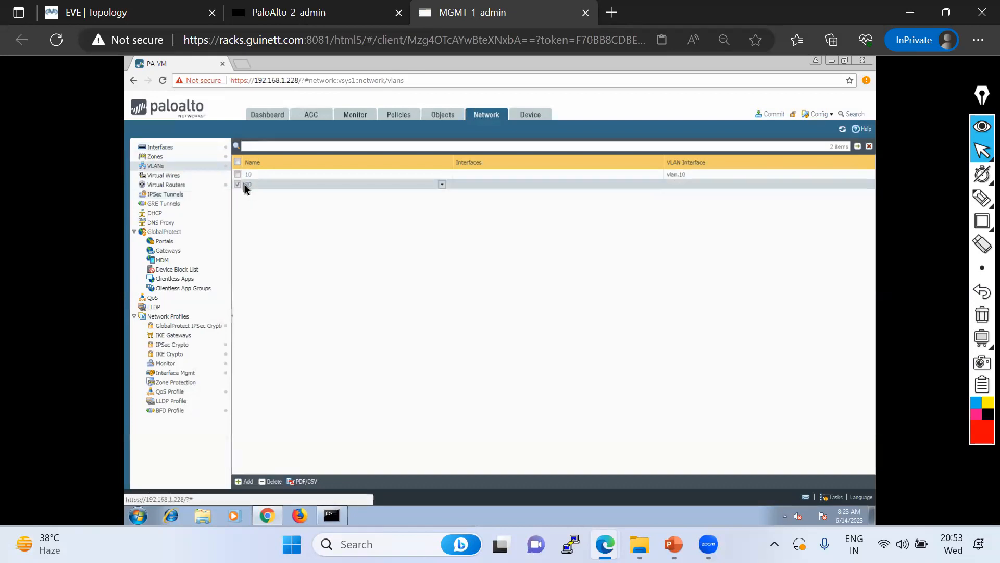
click(248, 184)
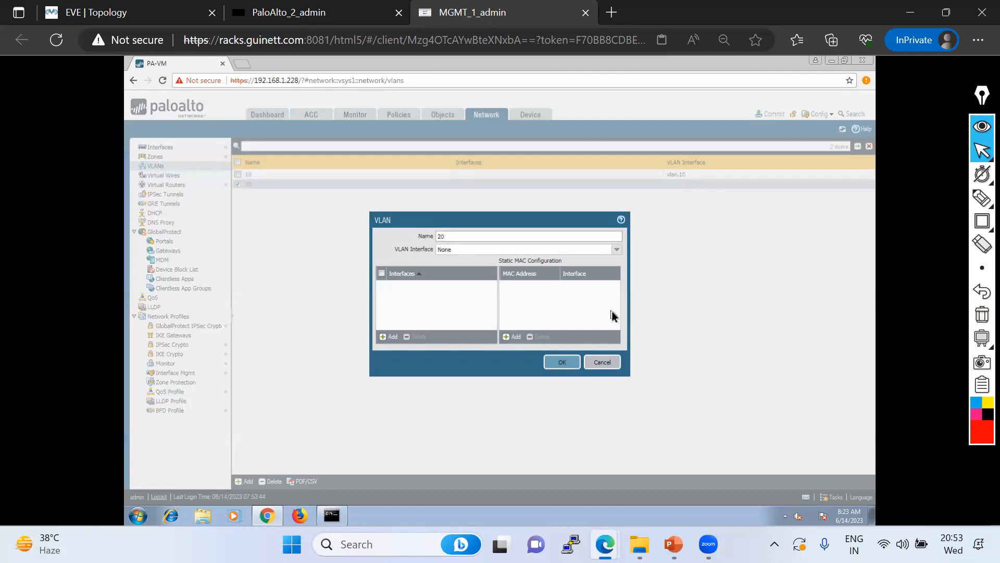
click(603, 362)
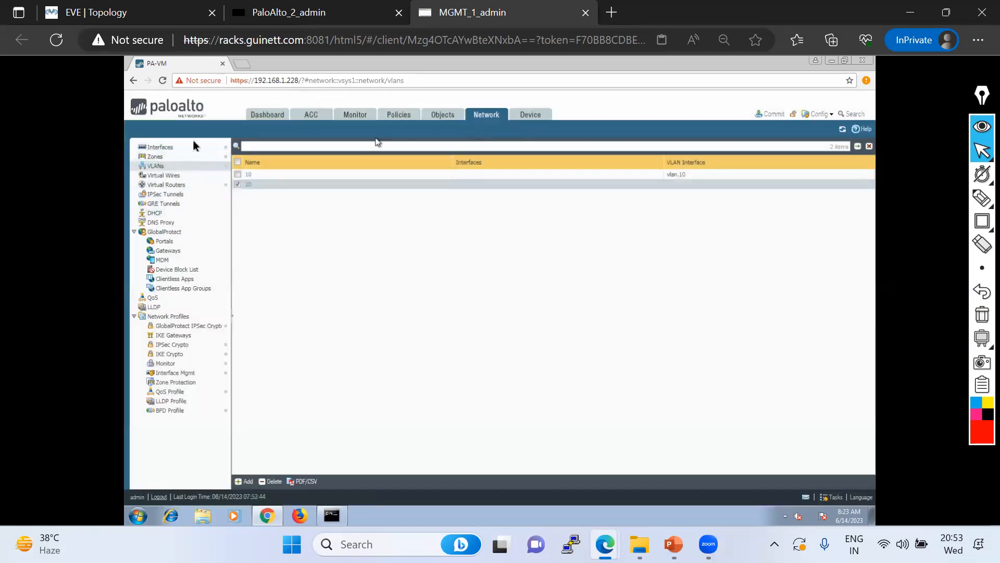
click(174, 148)
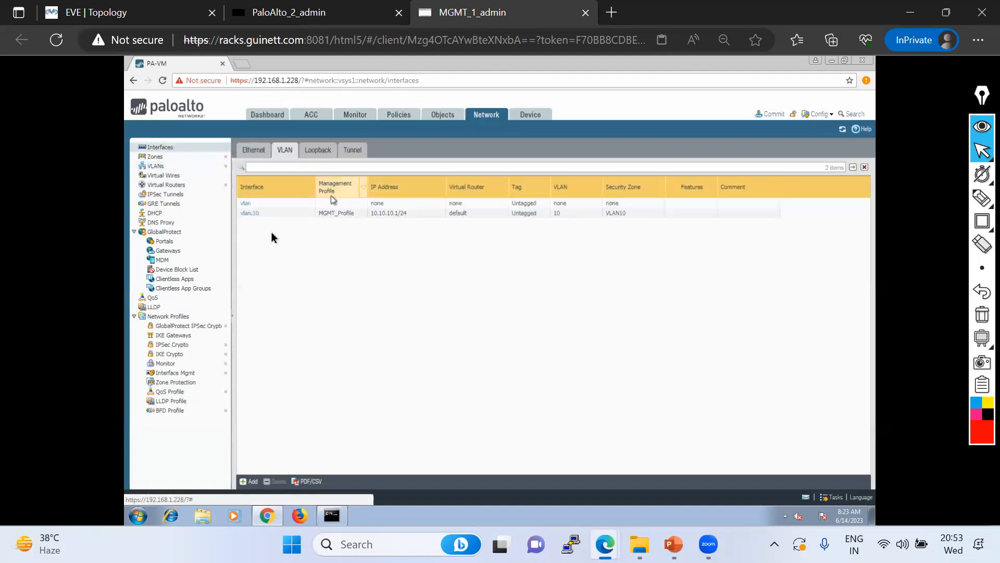
Add VLAN interface vlan.20 on VLAN 20 with default virtual router and zone VLAN20
click(250, 481)
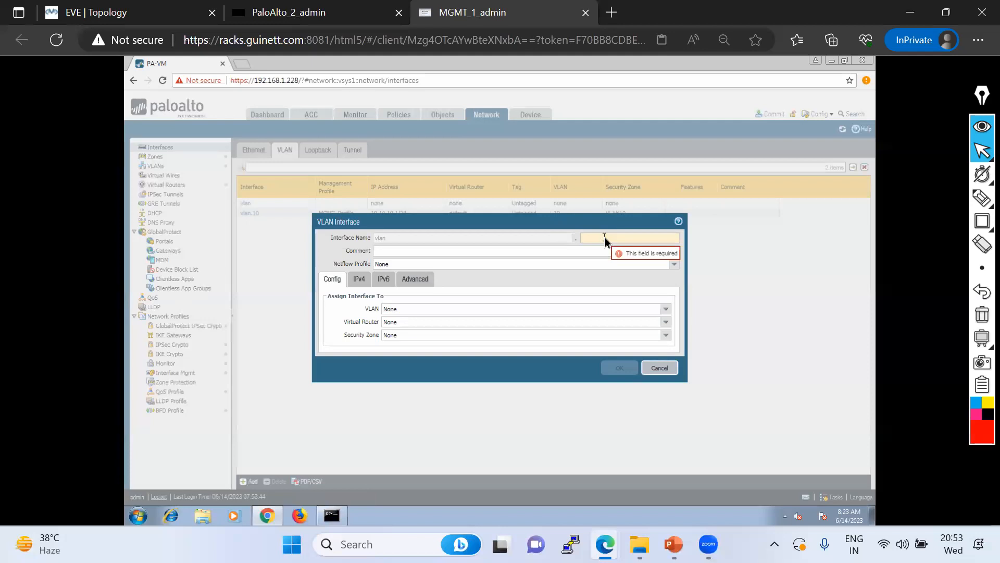
text(20)
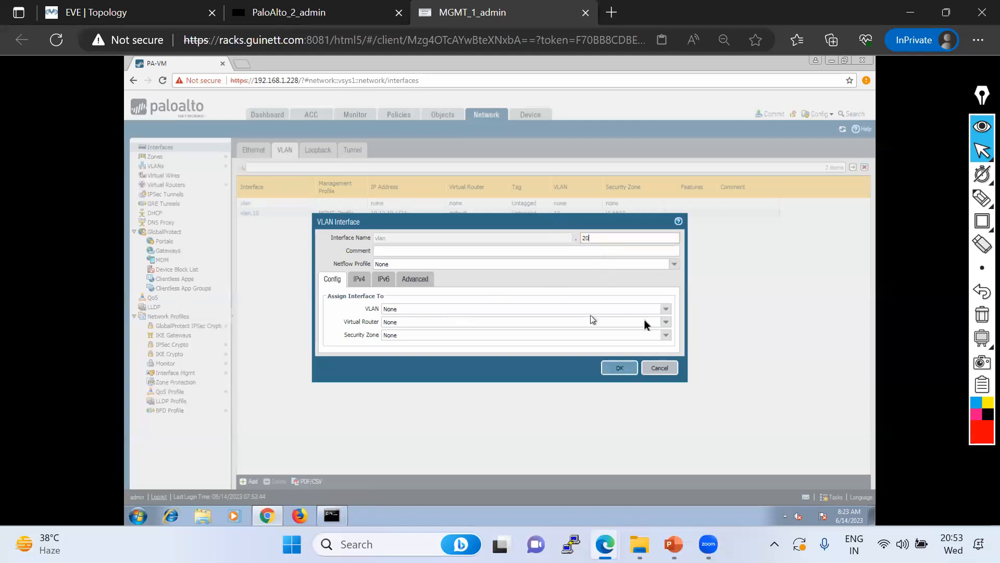
click(665, 309)
click(394, 341)
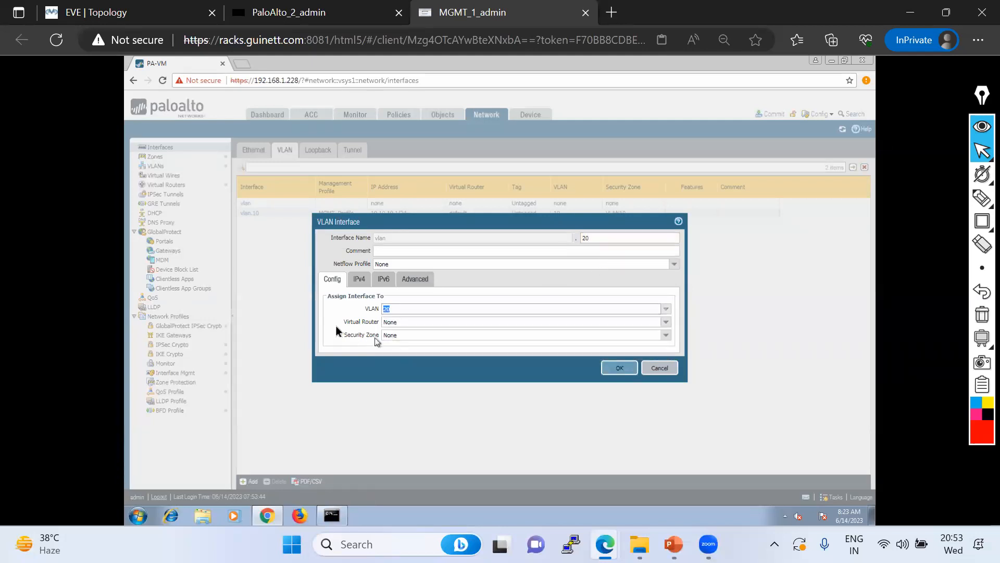
click(666, 322)
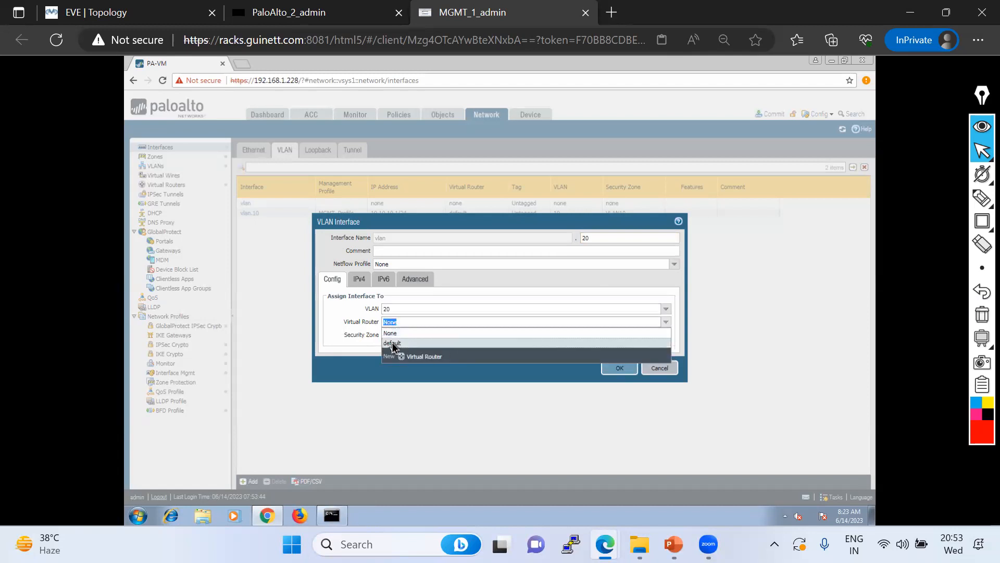
click(528, 342)
click(667, 337)
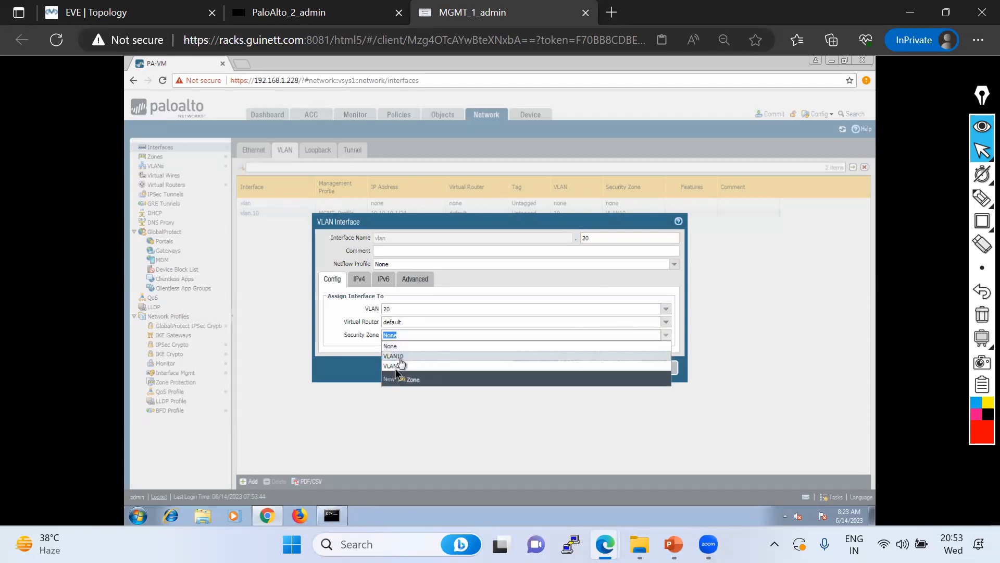
click(396, 357)
Give vlan.20 the IPv4 address 20.20.20.1/24
click(366, 281)
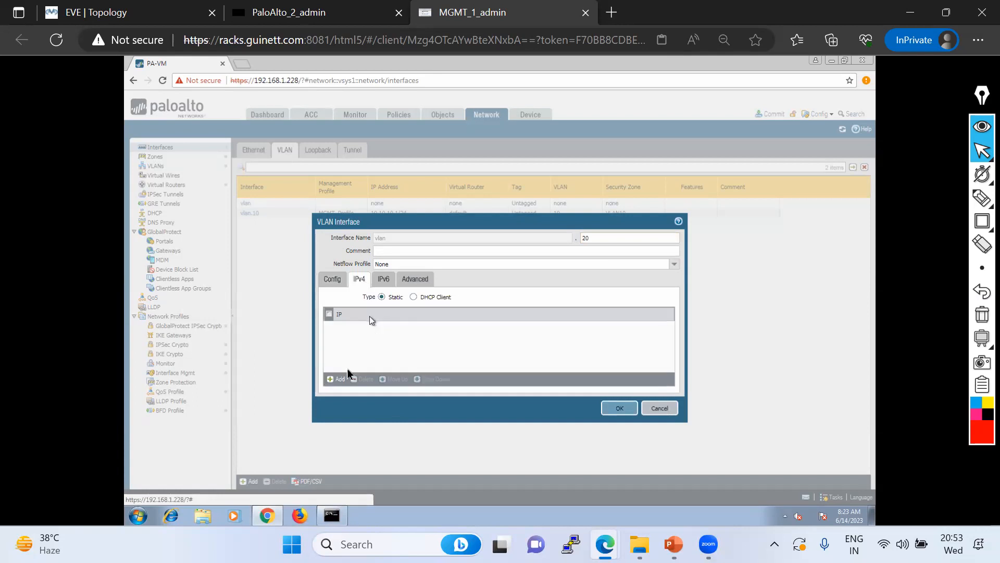
click(346, 378)
text(20)
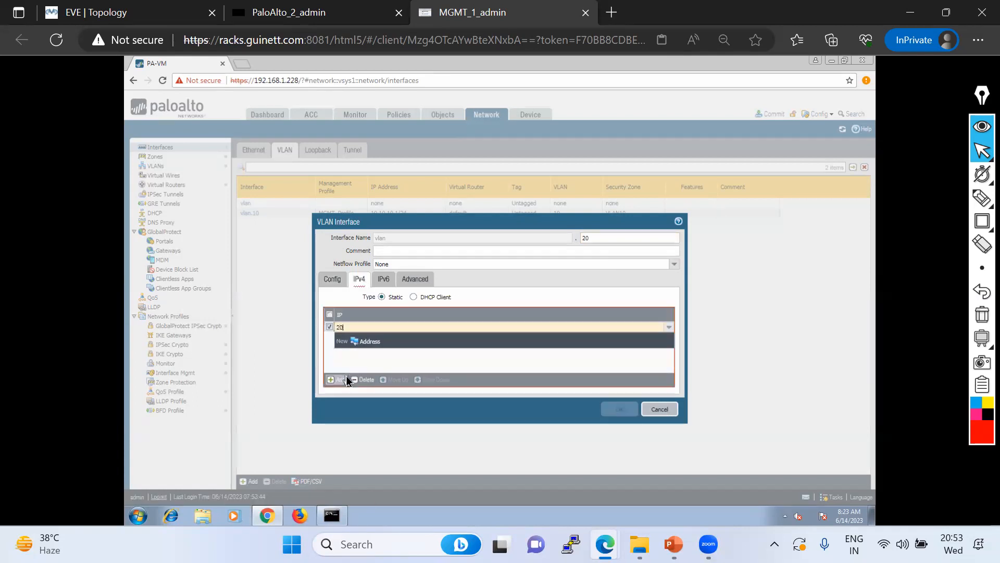
text(.20.20.1/24)
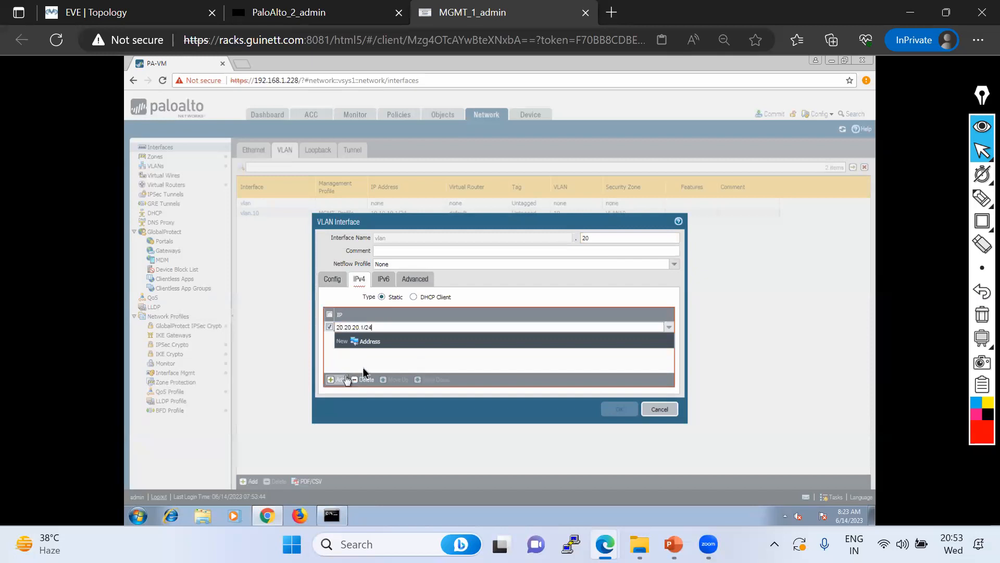
click(399, 361)
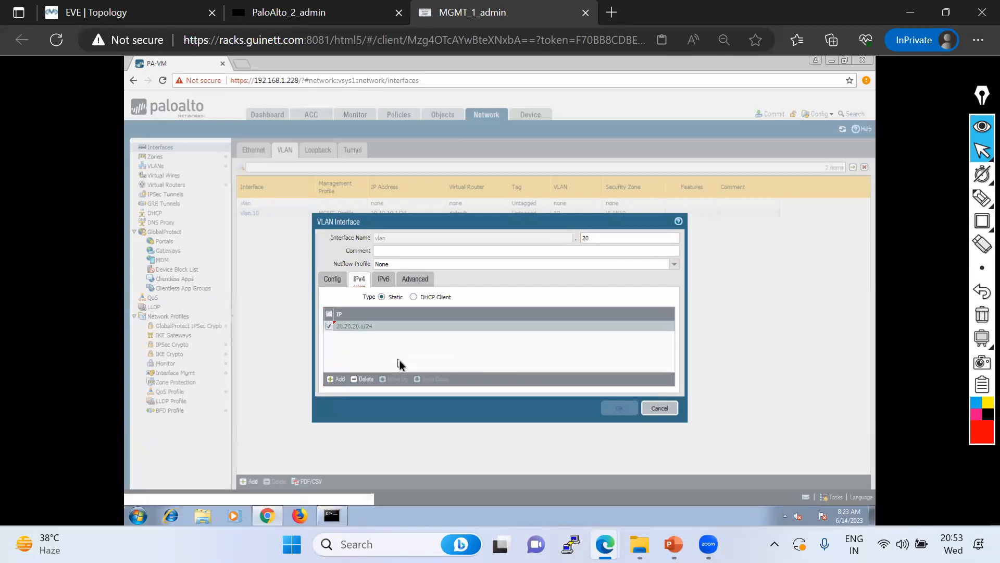
Set vlan.20's management profile to MGMT_Profile and save, accepting the warning
click(415, 279)
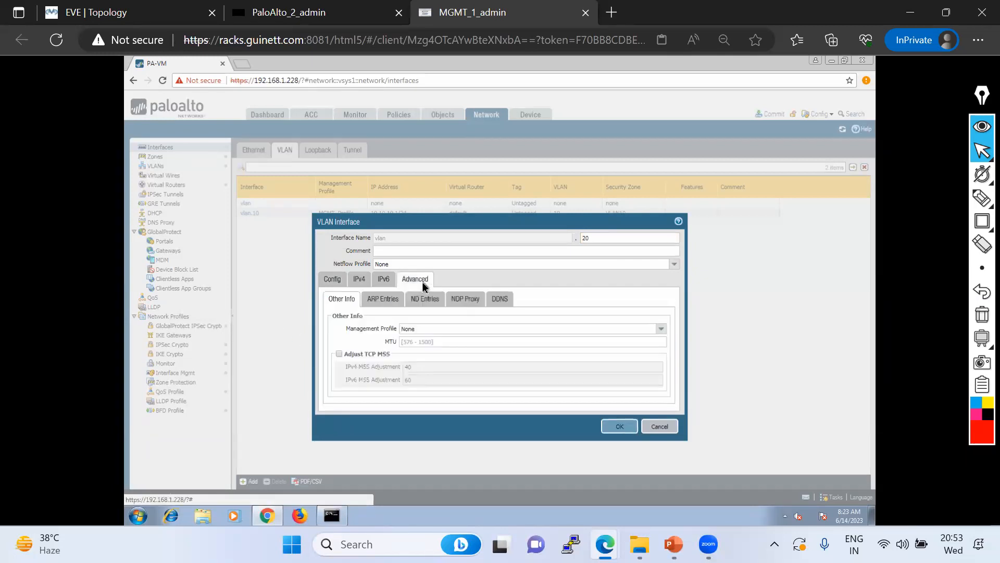
click(659, 330)
click(662, 330)
click(422, 353)
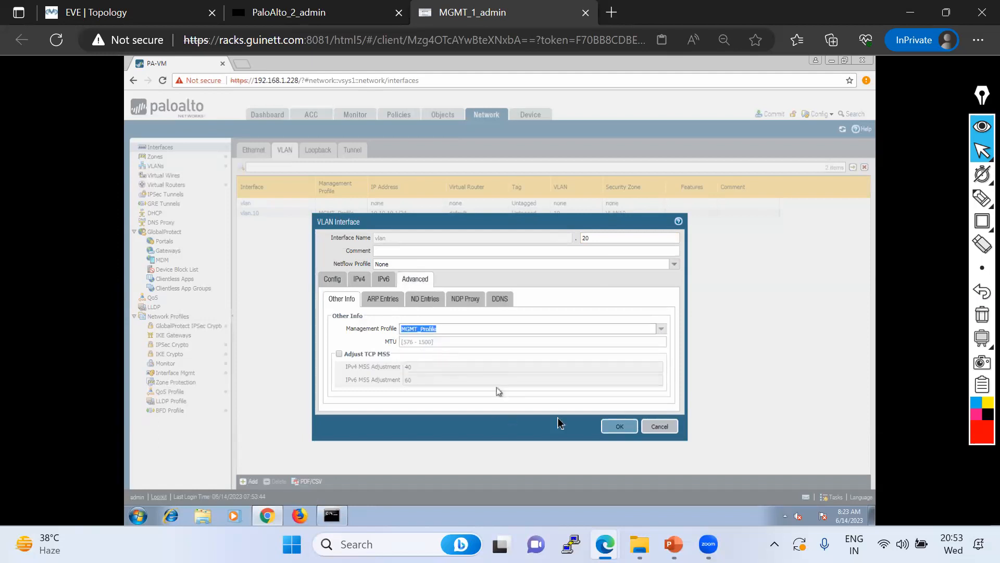
click(620, 426)
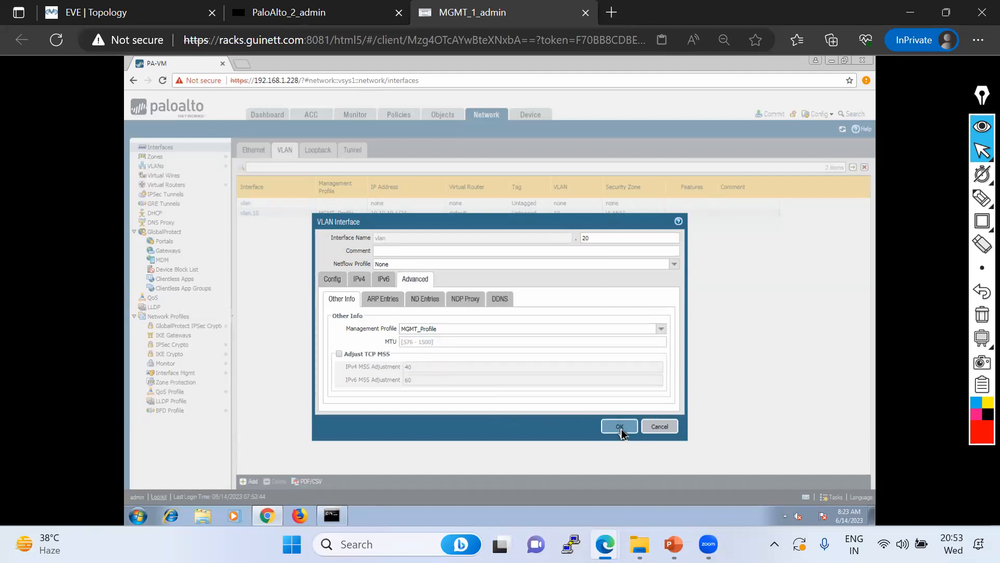
click(479, 324)
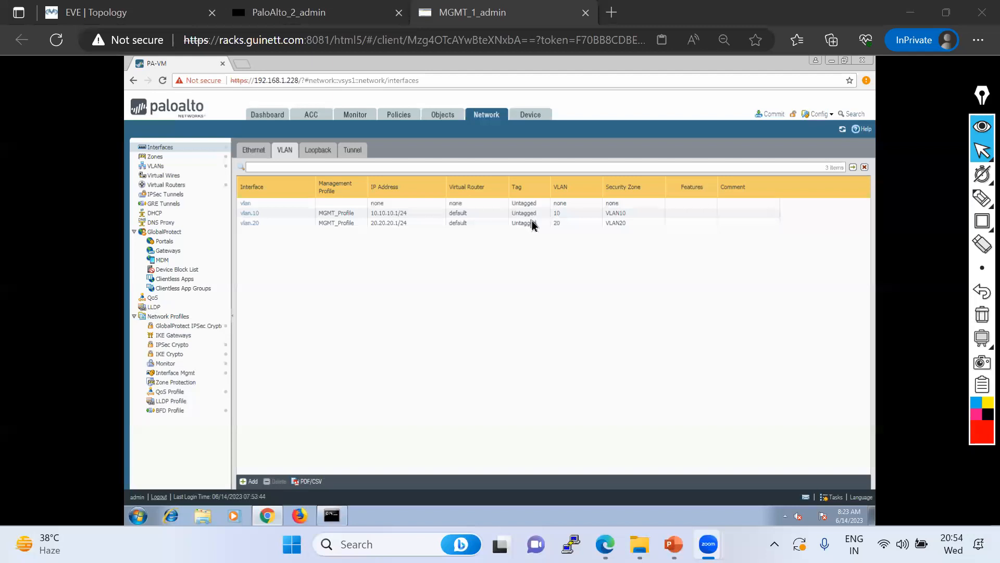
click(249, 216)
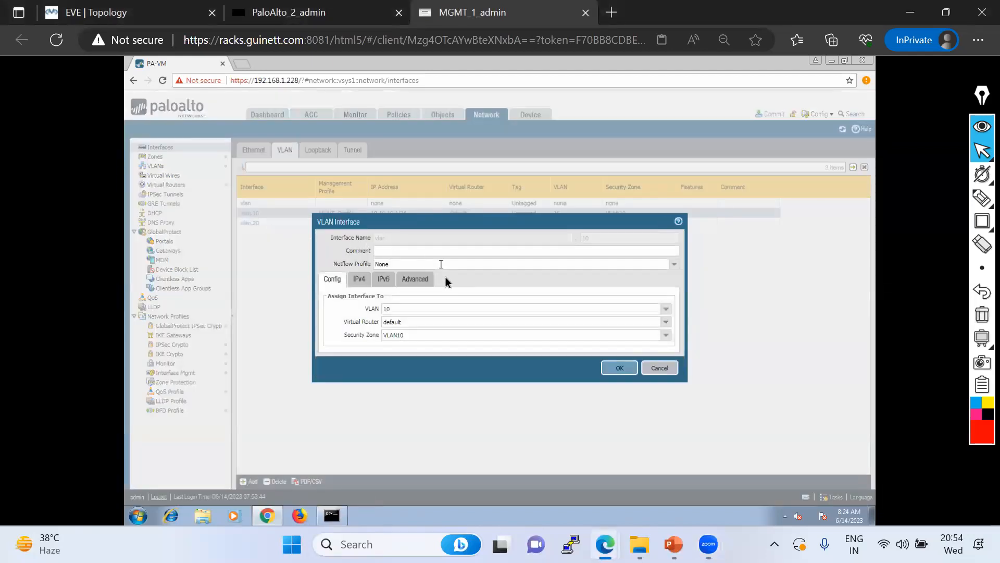
click(360, 282)
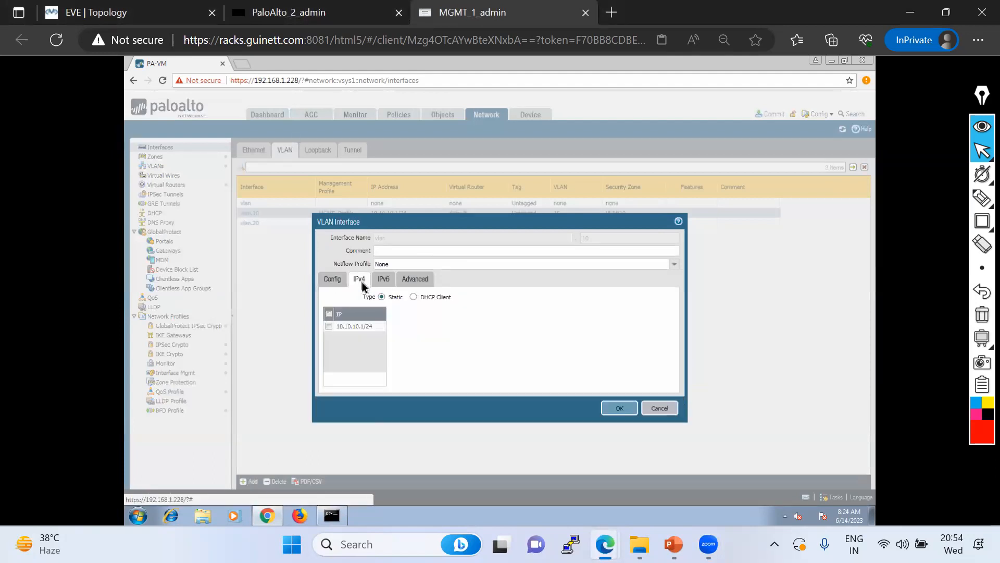
click(409, 282)
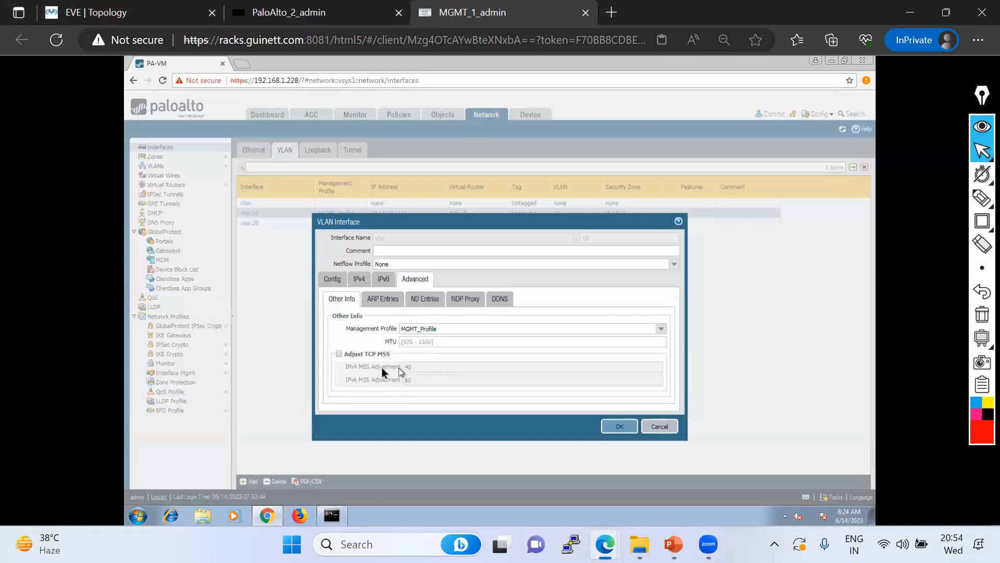
click(376, 300)
click(423, 299)
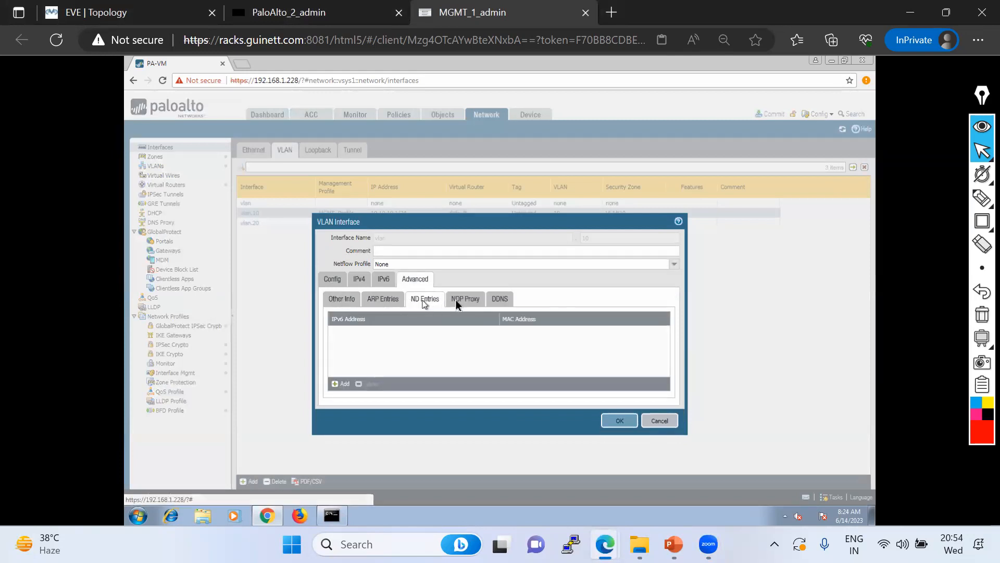
click(467, 299)
click(503, 299)
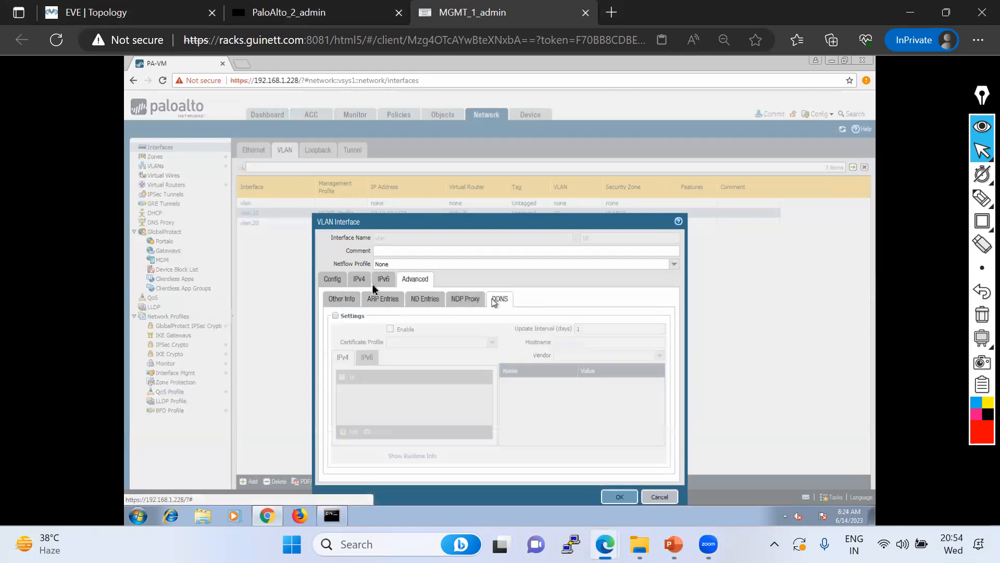
click(334, 274)
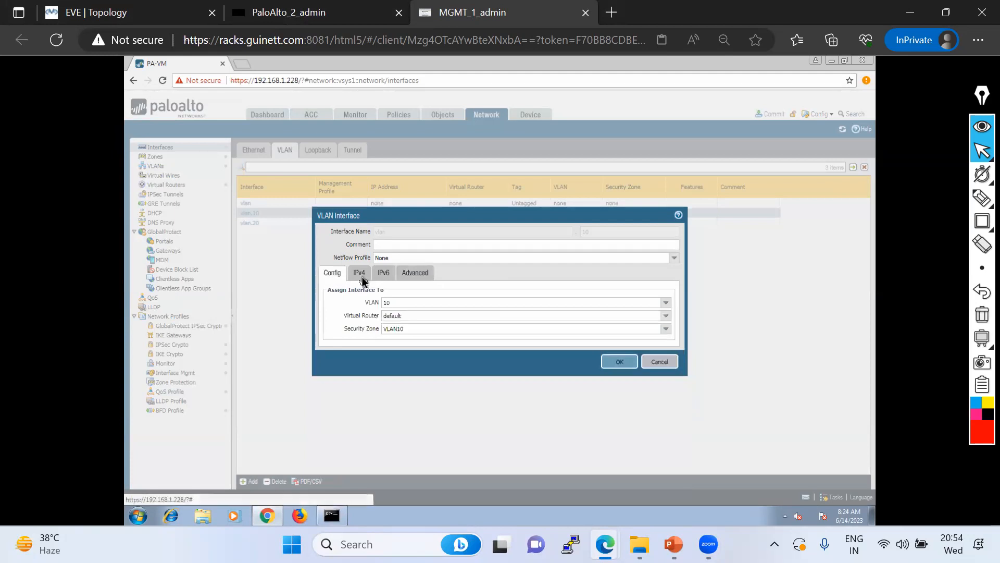
click(363, 279)
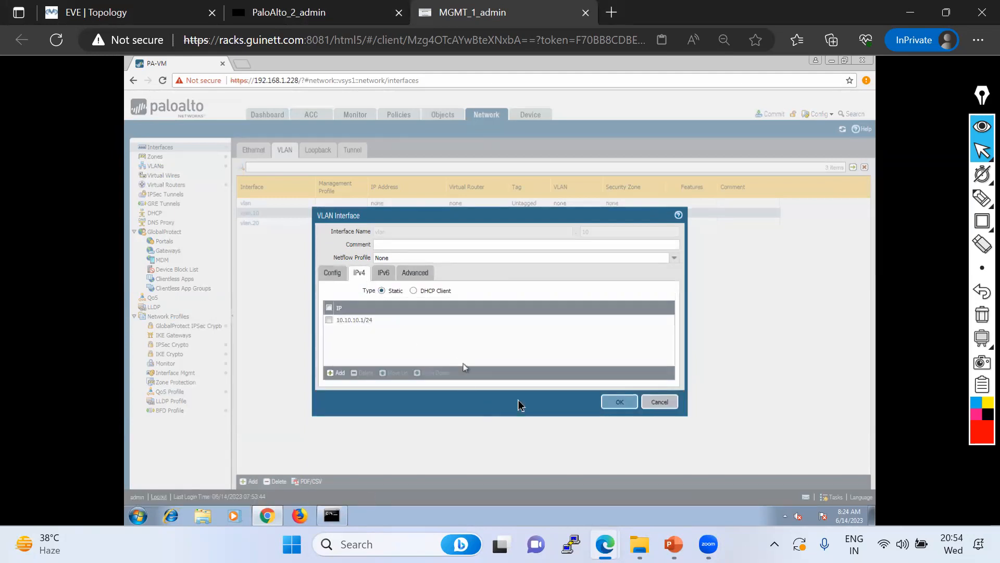
click(616, 403)
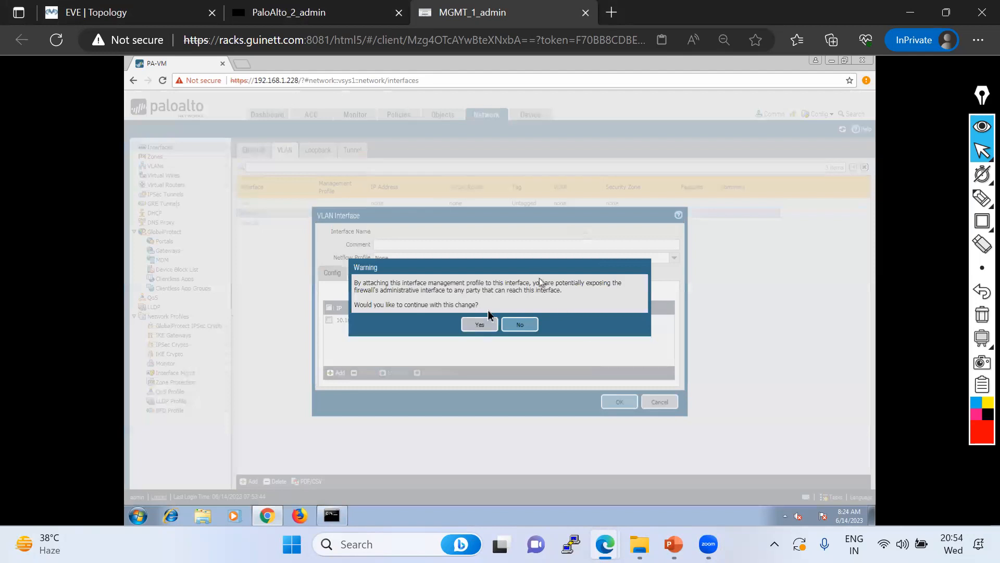
click(479, 325)
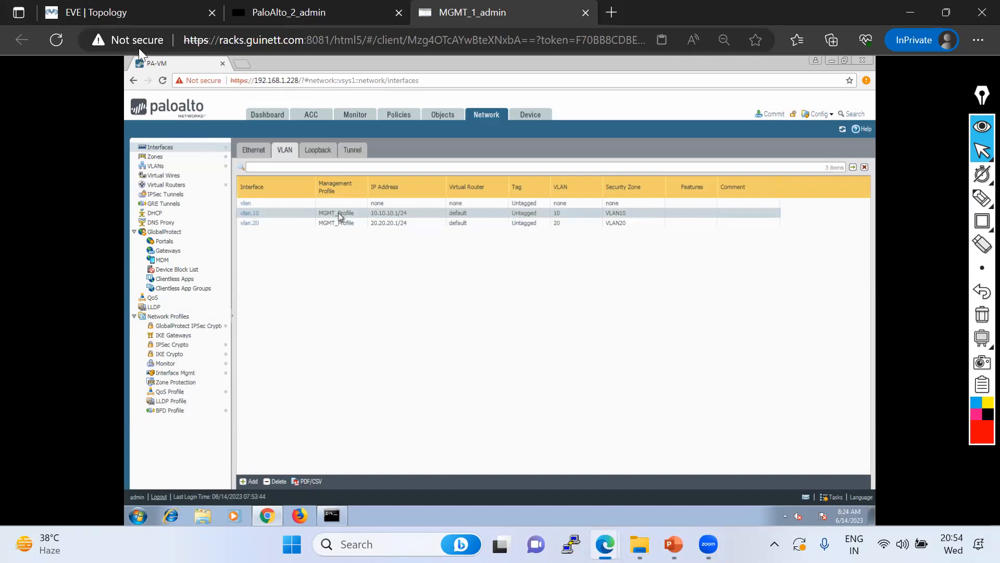
On the EVE-NG topology, circle eth1/1 beside PaloAlto in red, then erase the annotations
click(131, 12)
mouse_move(980, 199)
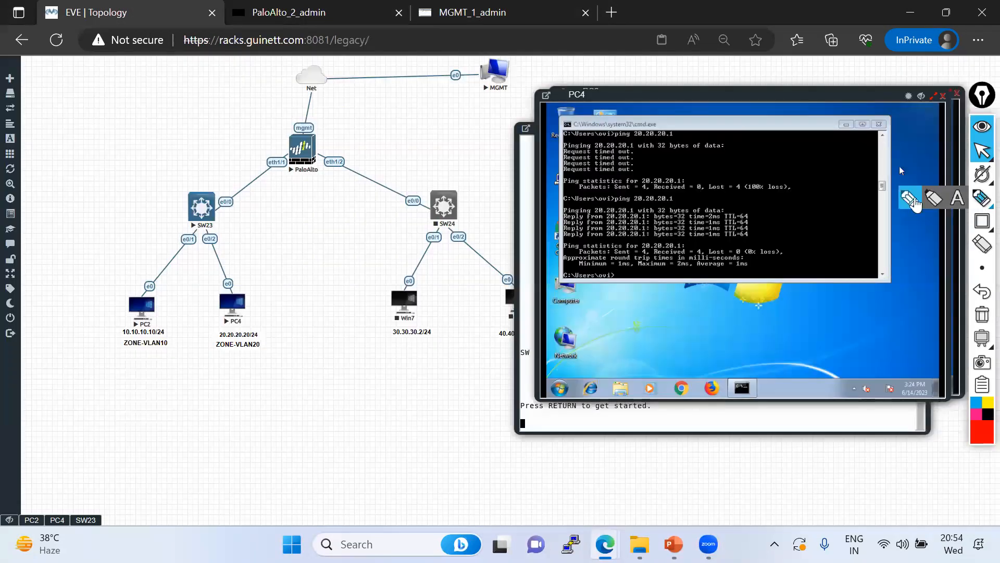
click(909, 200)
mouse_move(284, 157)
mouse_down()
mouse_move(253, 177)
mouse_move(263, 159)
mouse_up()
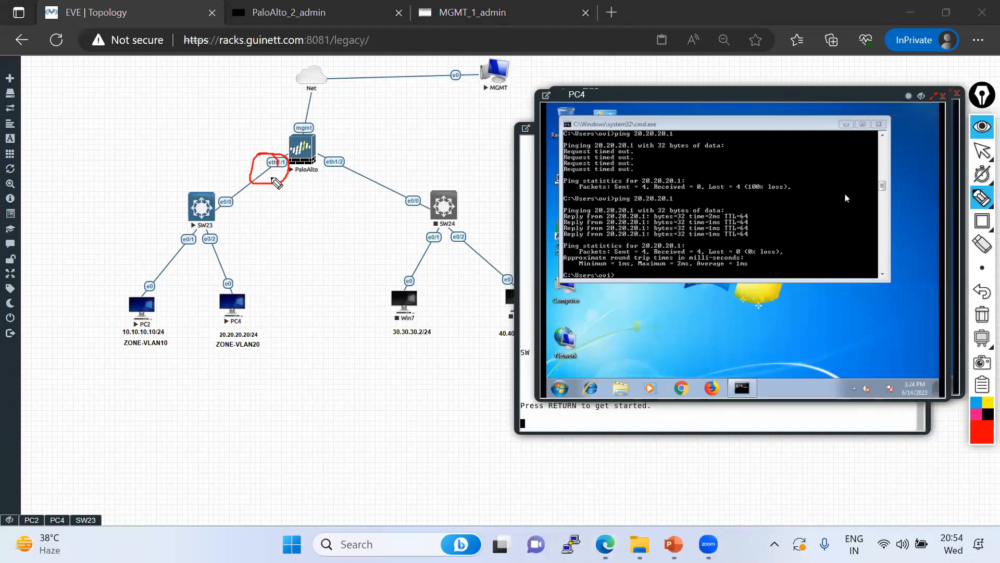
mouse_move(256, 118)
mouse_down()
mouse_move(254, 141)
mouse_move(279, 124)
mouse_move(241, 132)
mouse_move(284, 118)
mouse_move(262, 115)
mouse_up()
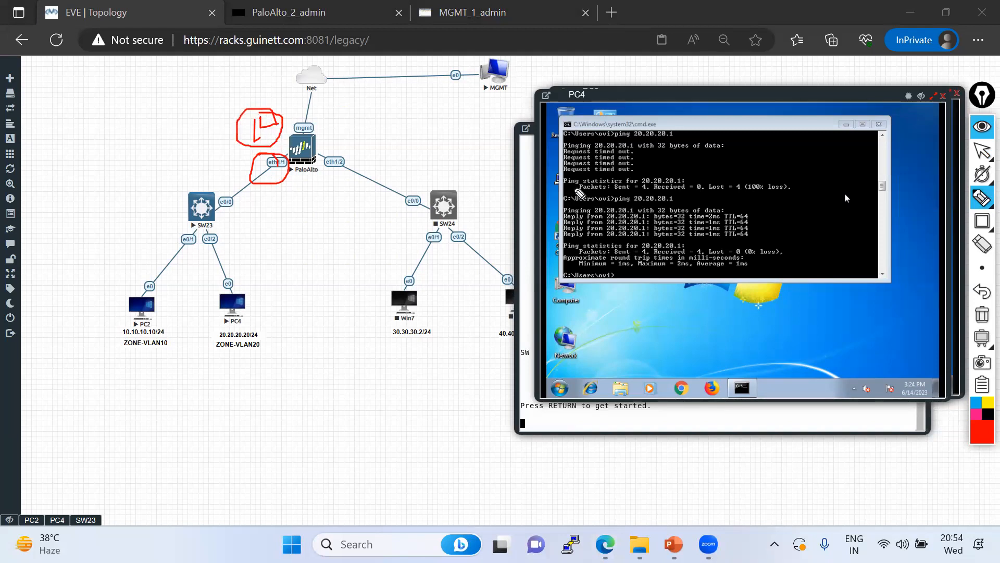
click(982, 316)
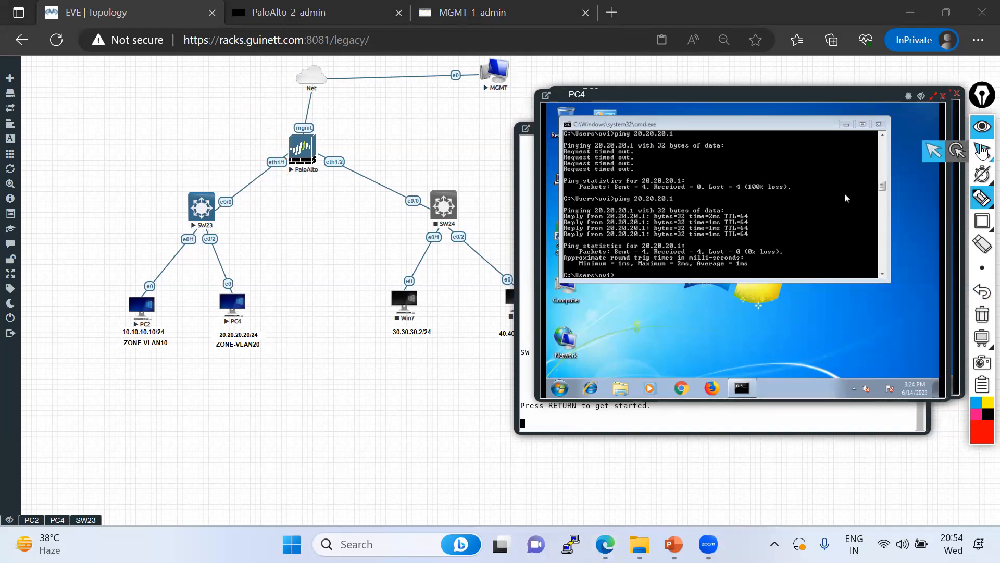
click(982, 151)
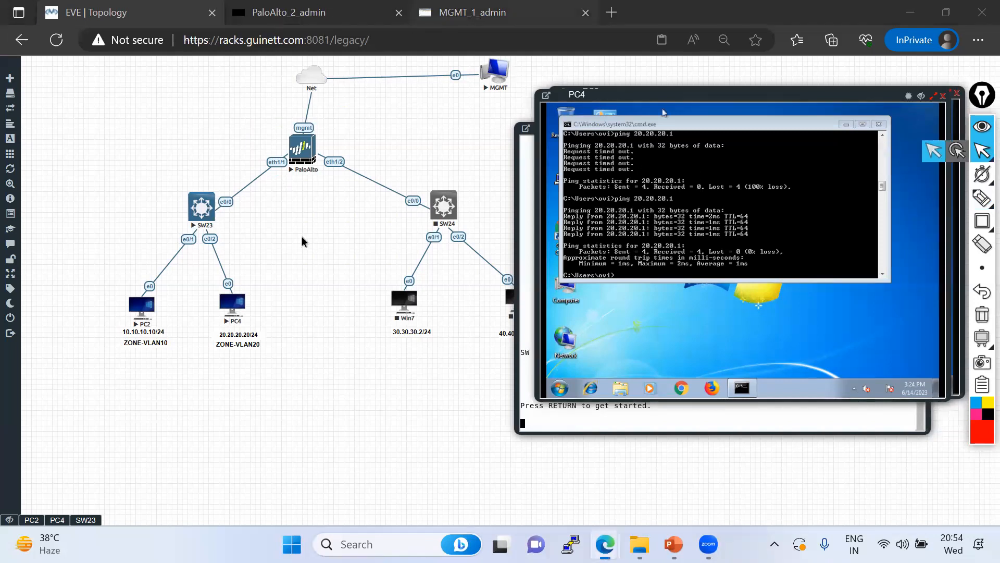
click(474, 17)
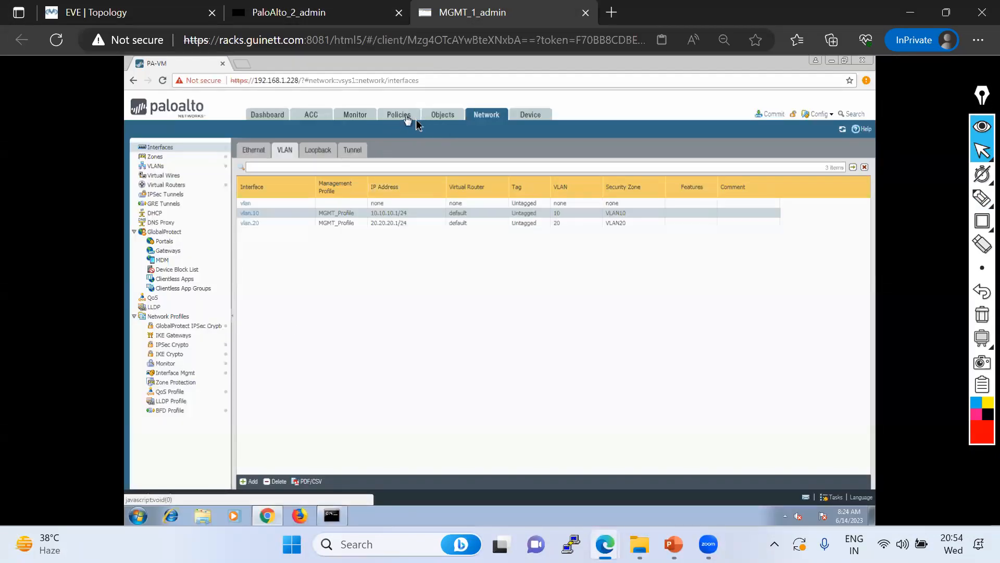
Make ethernet1/1 a Layer2 interface, leaving VLAN and security zone as None
click(253, 149)
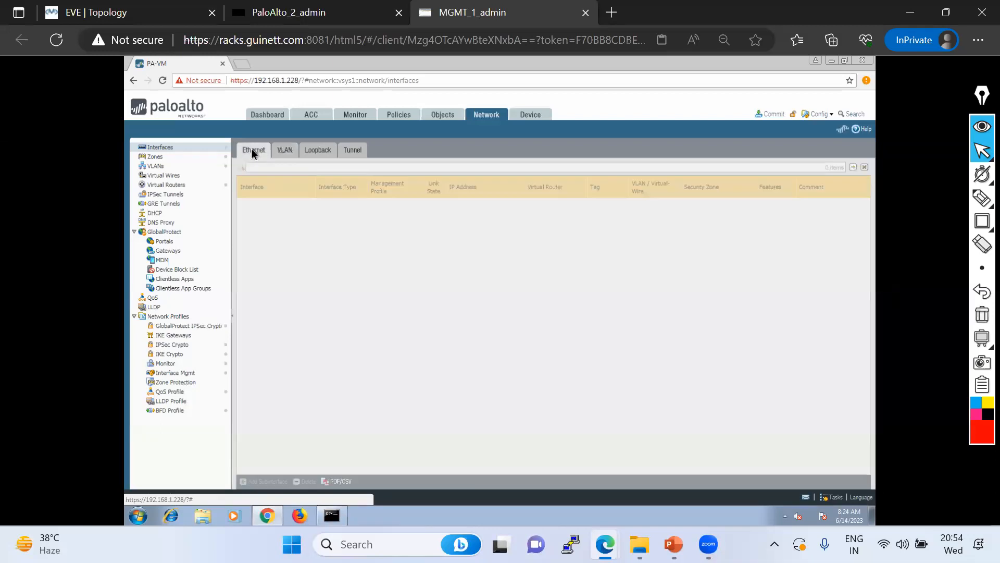
click(269, 203)
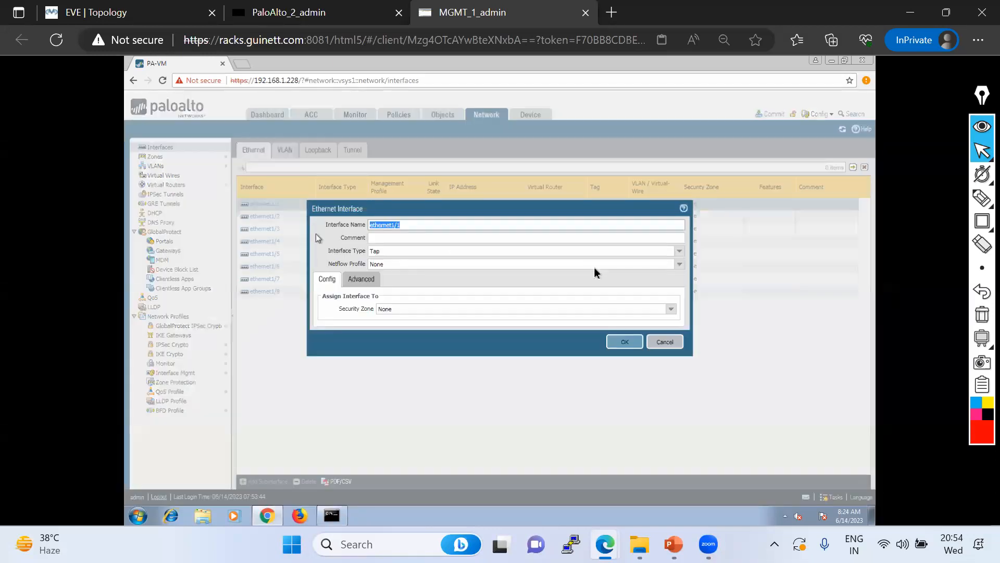
click(679, 254)
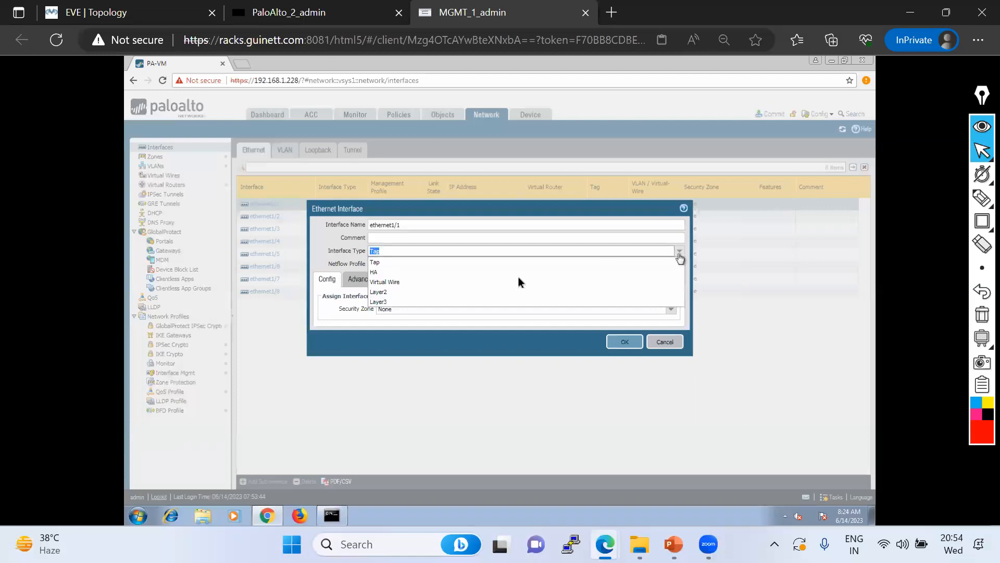
click(387, 292)
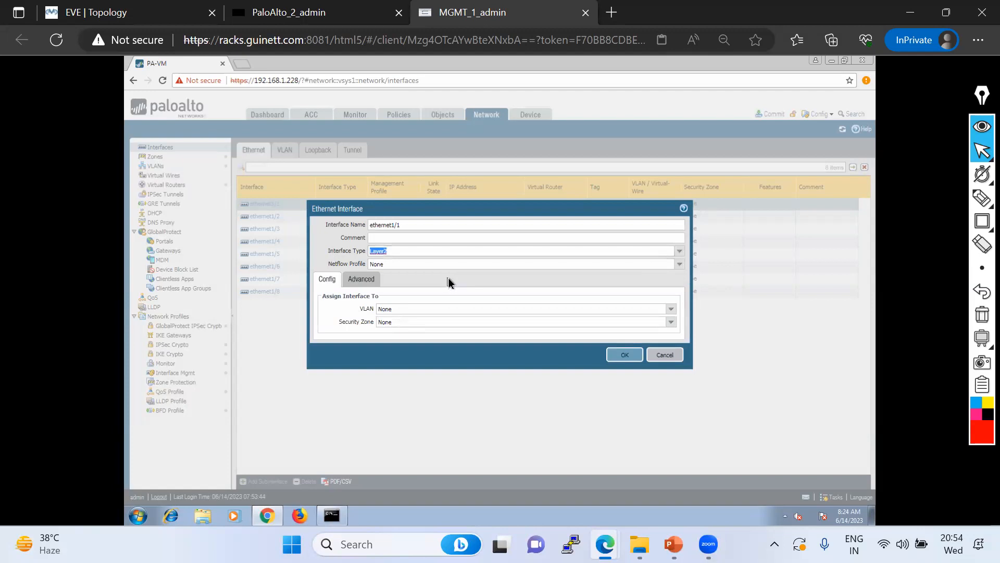
click(673, 310)
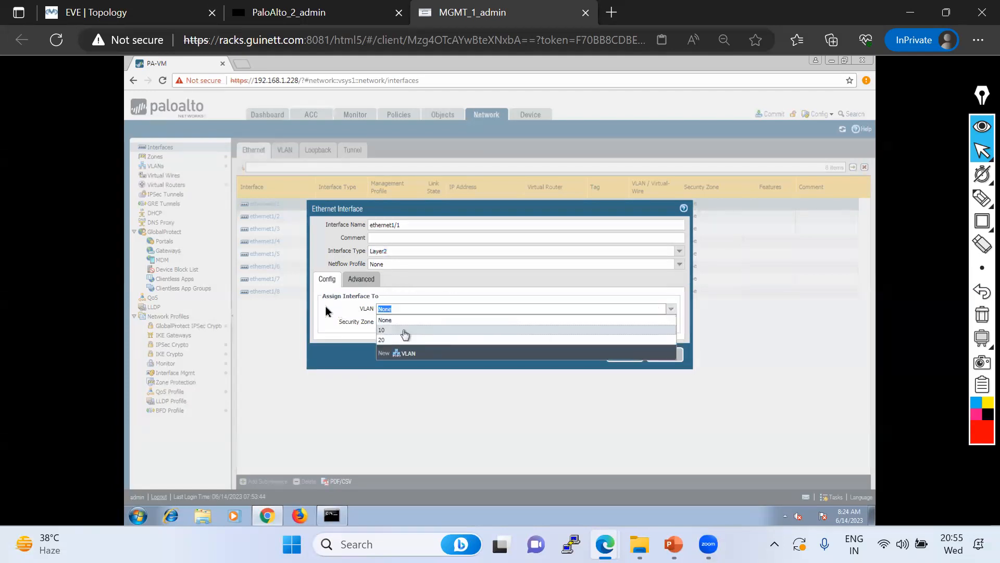
click(330, 309)
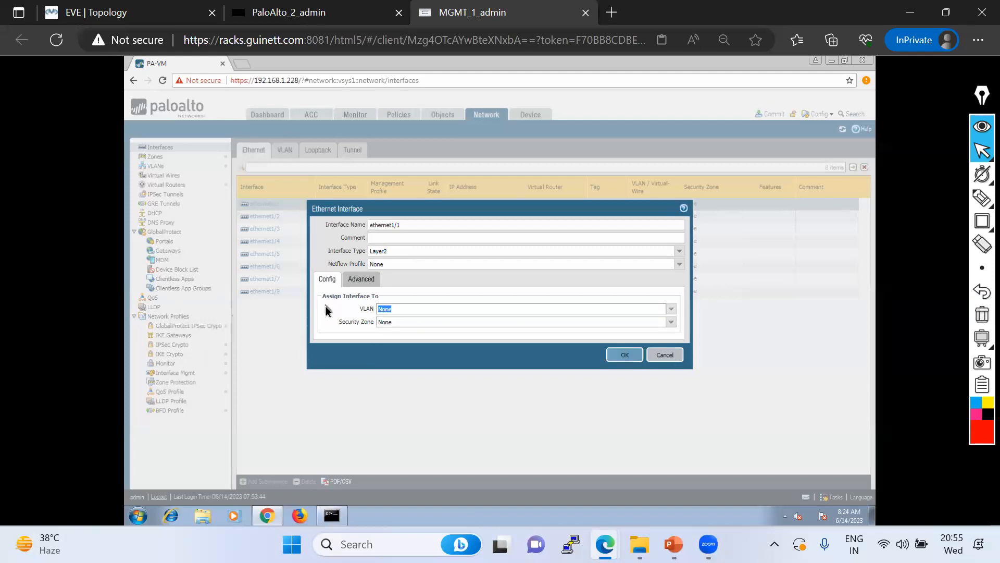
click(367, 284)
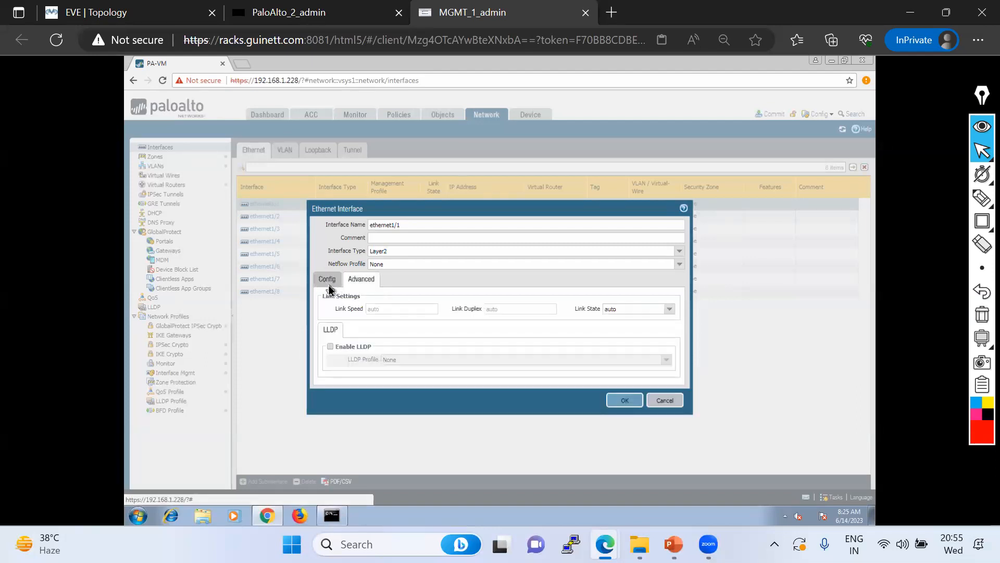
click(327, 280)
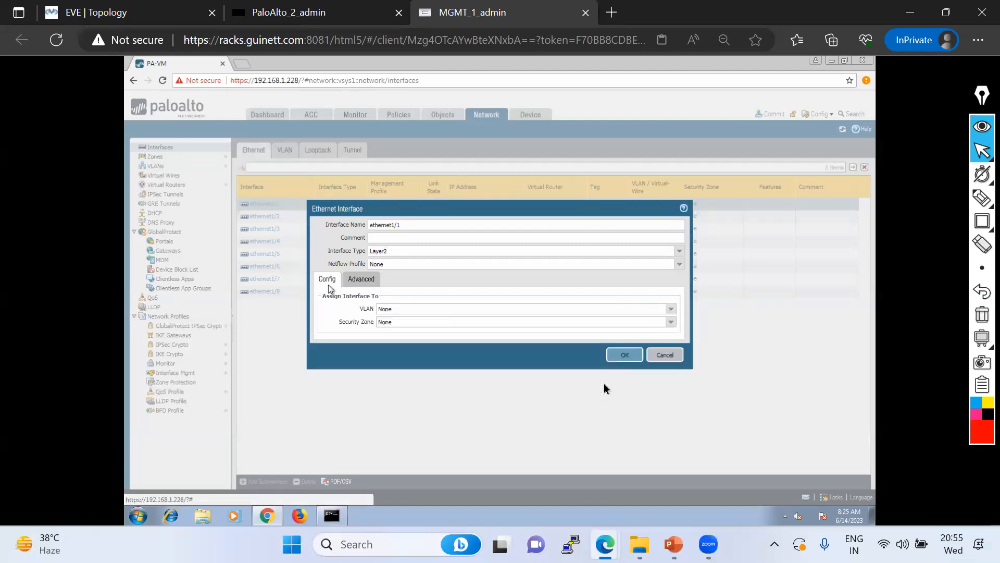
click(618, 356)
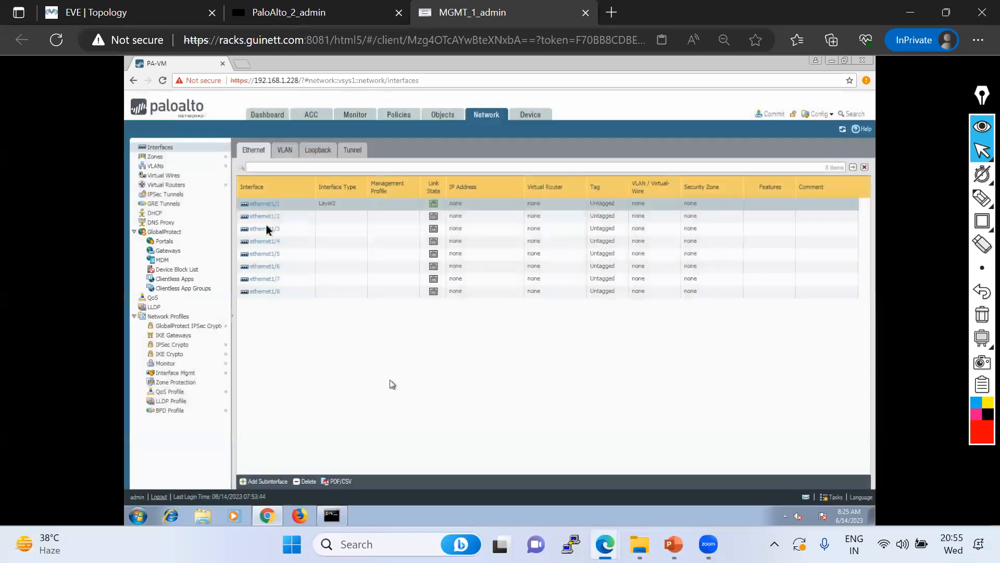
Start Layer2 subinterface ethernet1/1.10 and assign it to VLAN 10
click(266, 482)
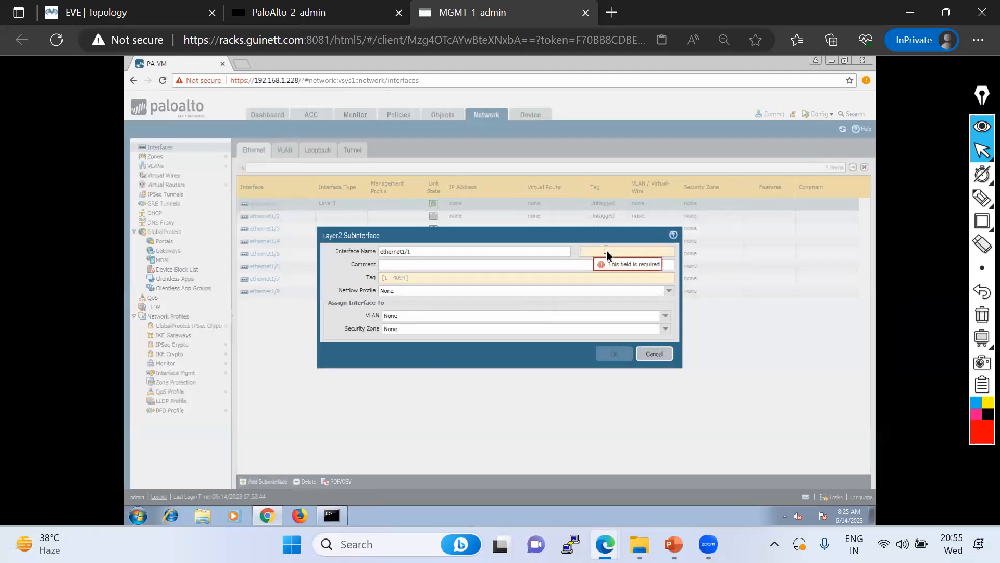
text(10)
click(442, 277)
text(10)
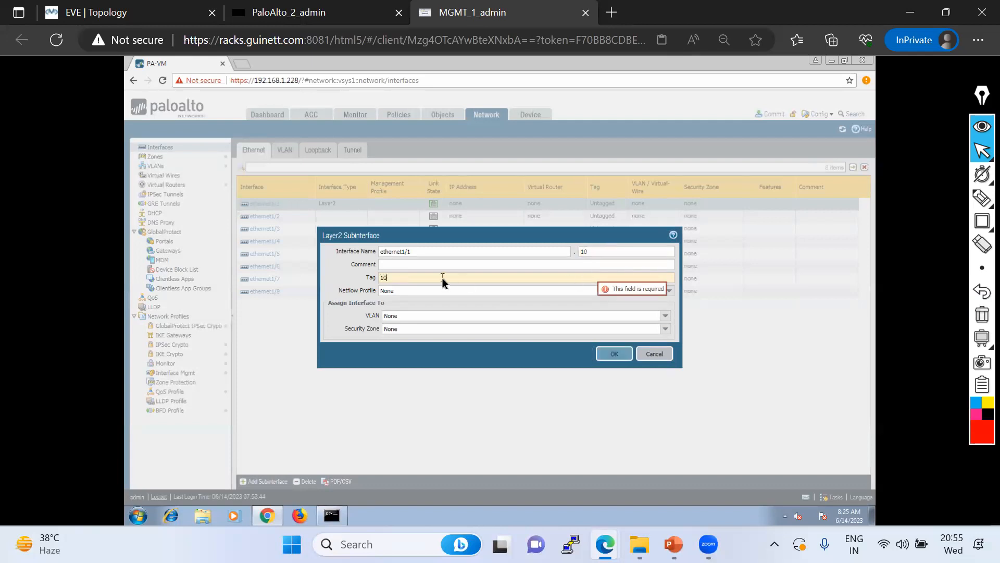
click(665, 319)
click(391, 340)
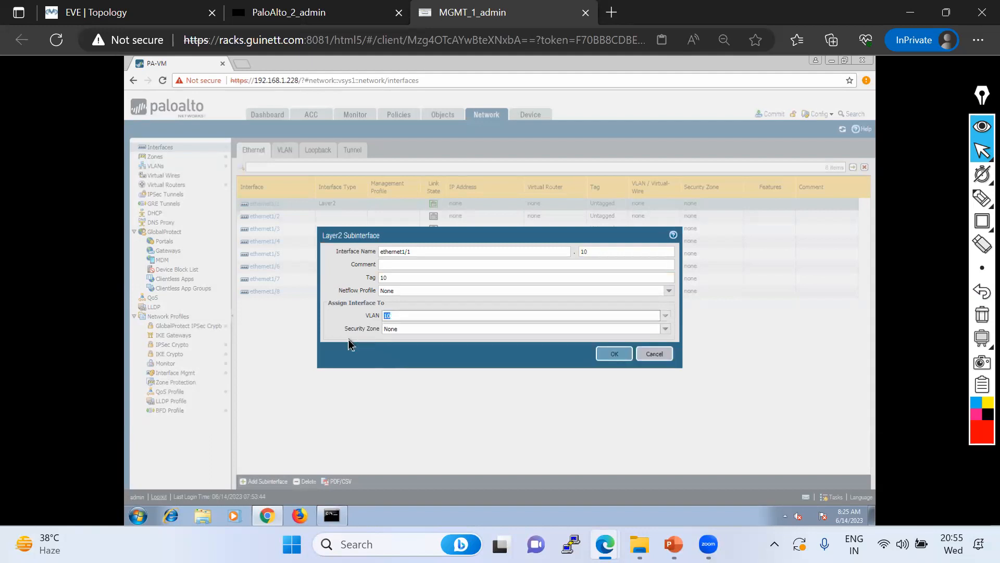
Attempt a new zone VLAN20, which already exists, then discard both zone and subinterface
click(665, 328)
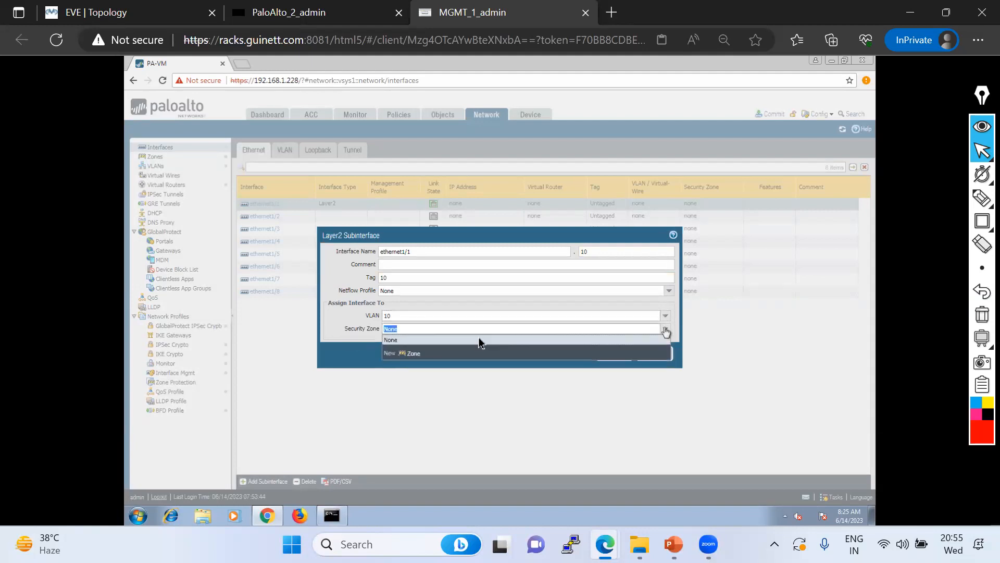
click(410, 354)
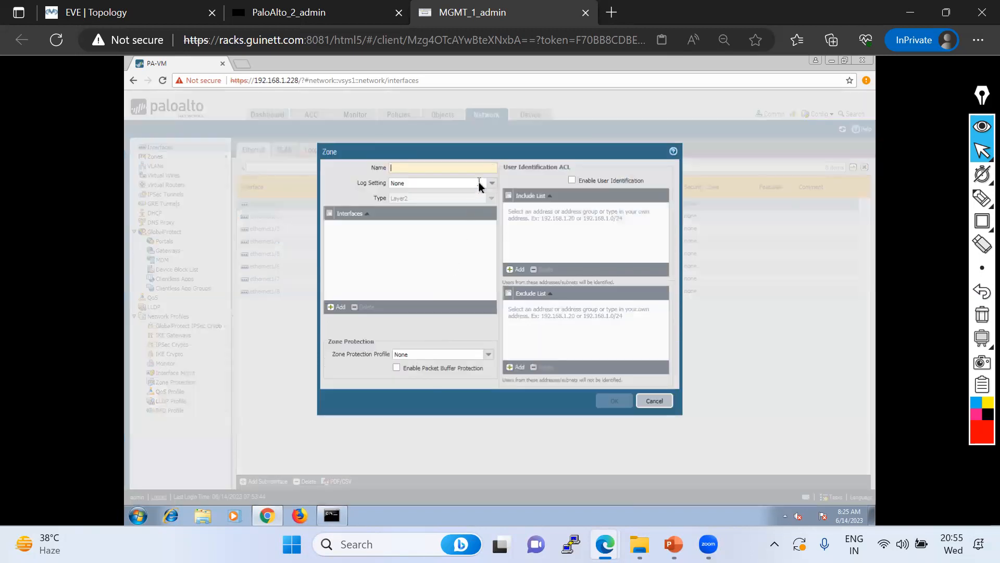
text(VLAN20)
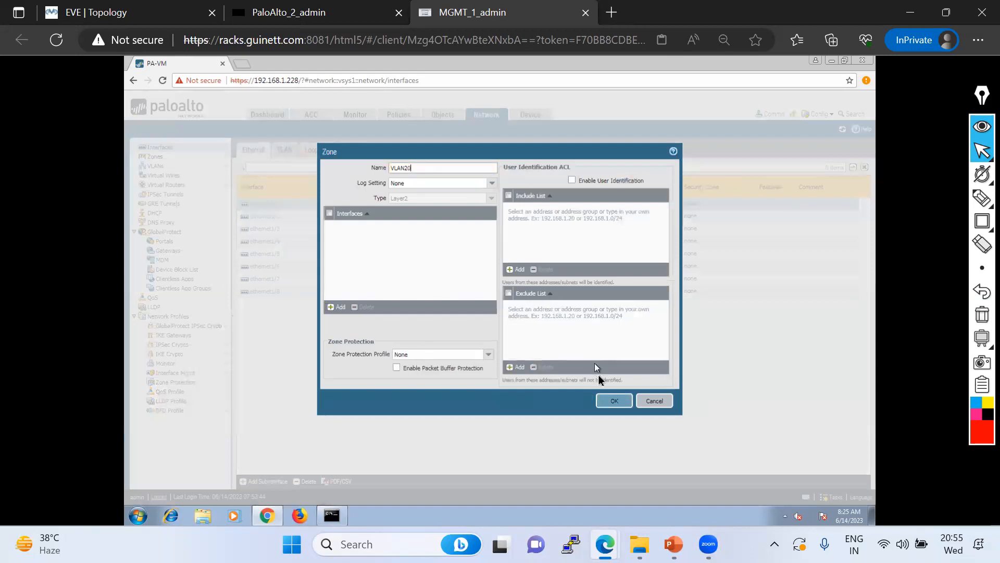
click(615, 401)
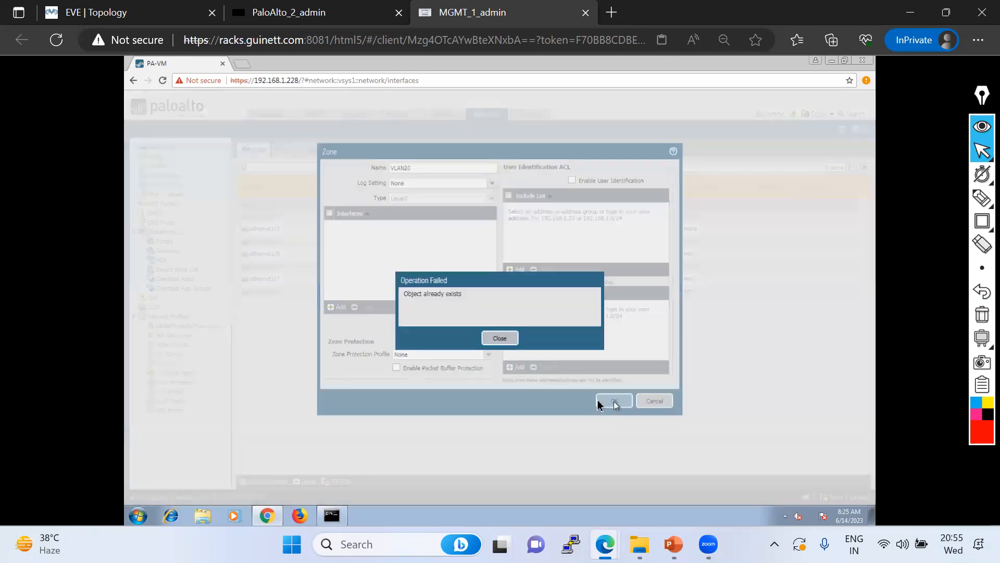
click(498, 338)
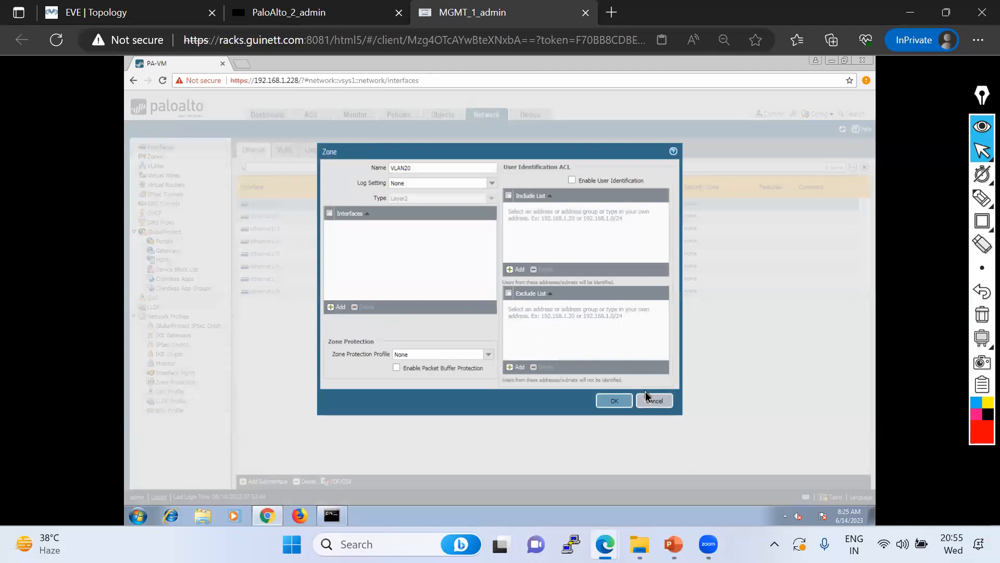
click(655, 401)
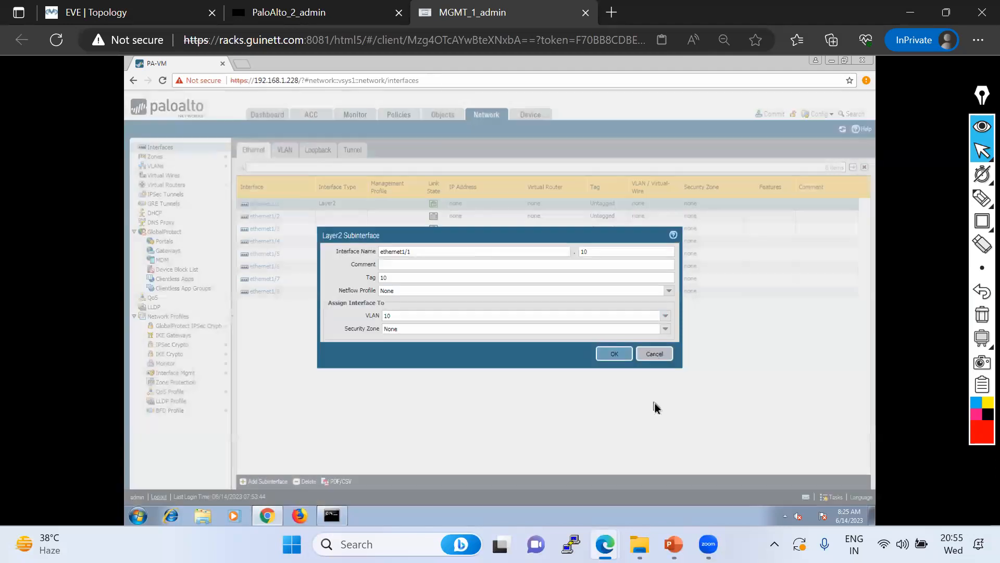
click(648, 355)
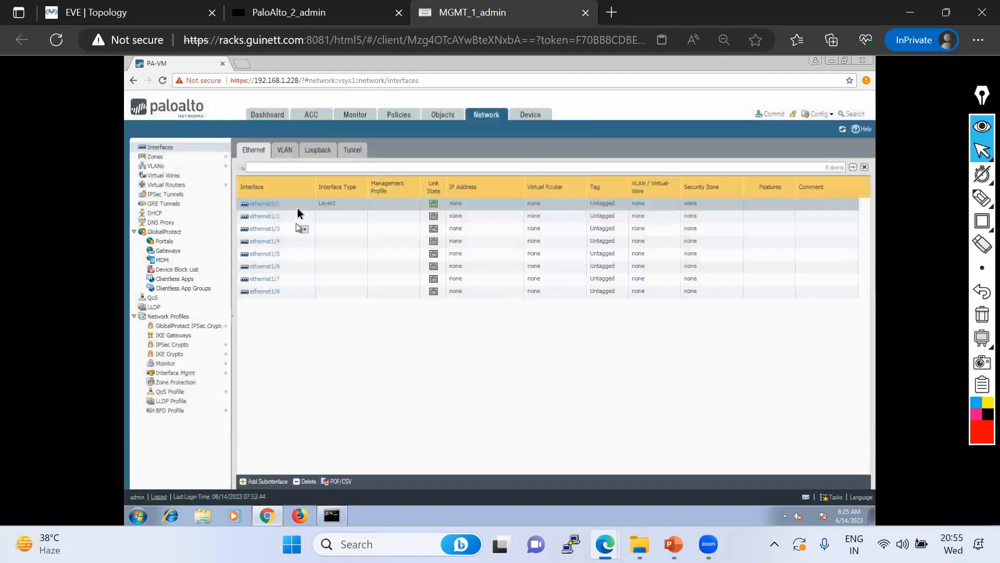
Review ethernet1/1's VLAN, advanced and interface type options unchanged, then view VLAN interfaces
click(263, 204)
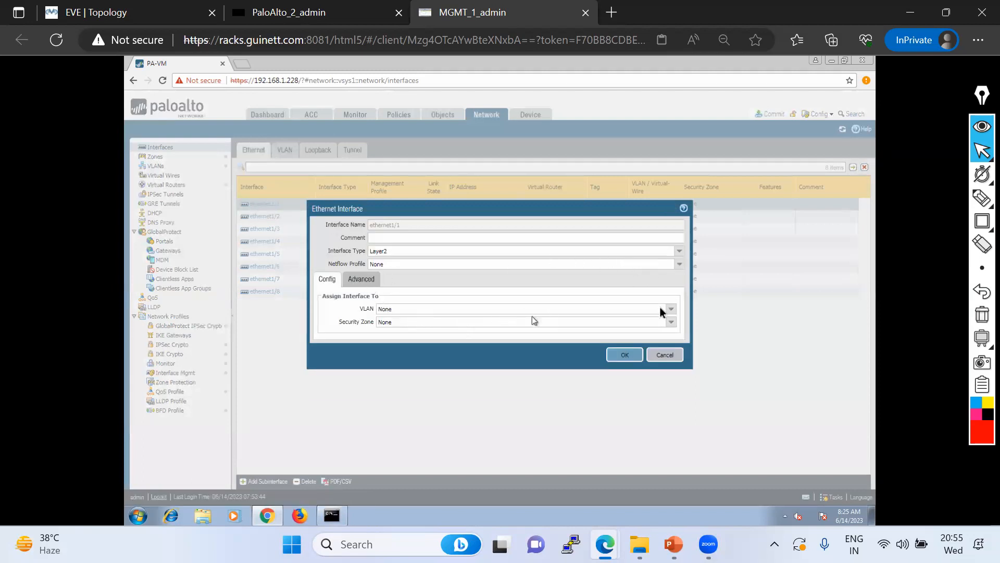
click(674, 309)
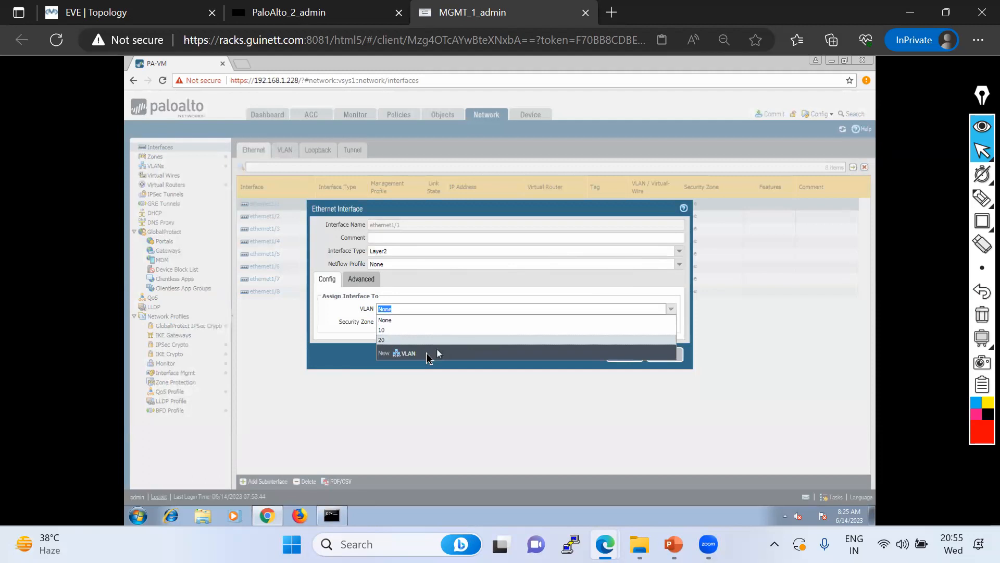
click(360, 279)
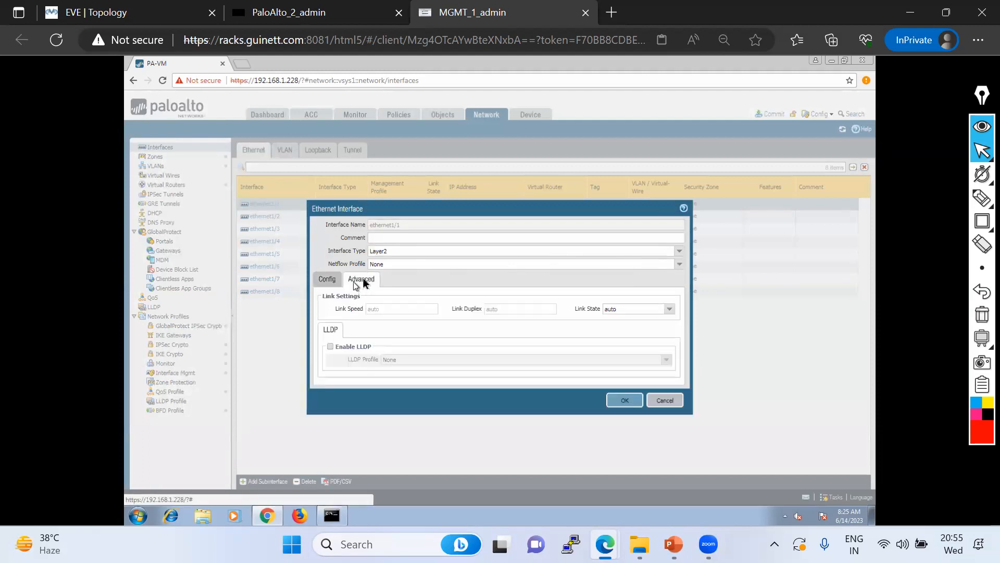
click(680, 252)
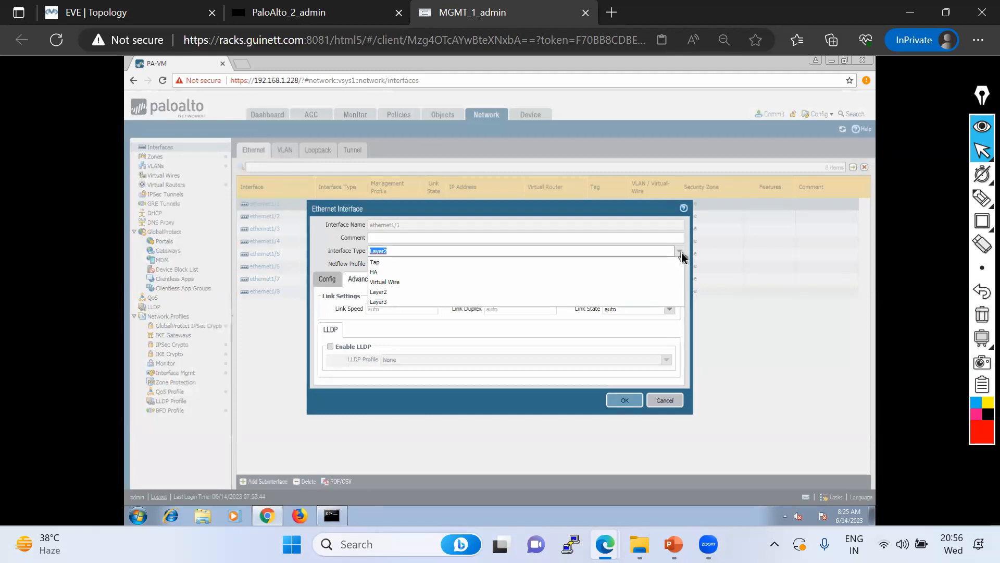
click(324, 280)
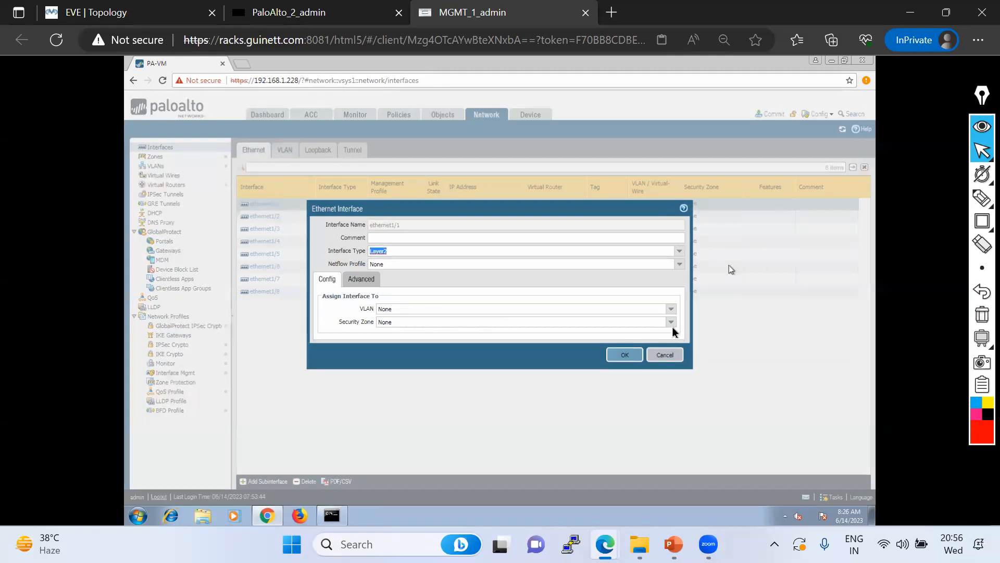
click(661, 356)
click(284, 151)
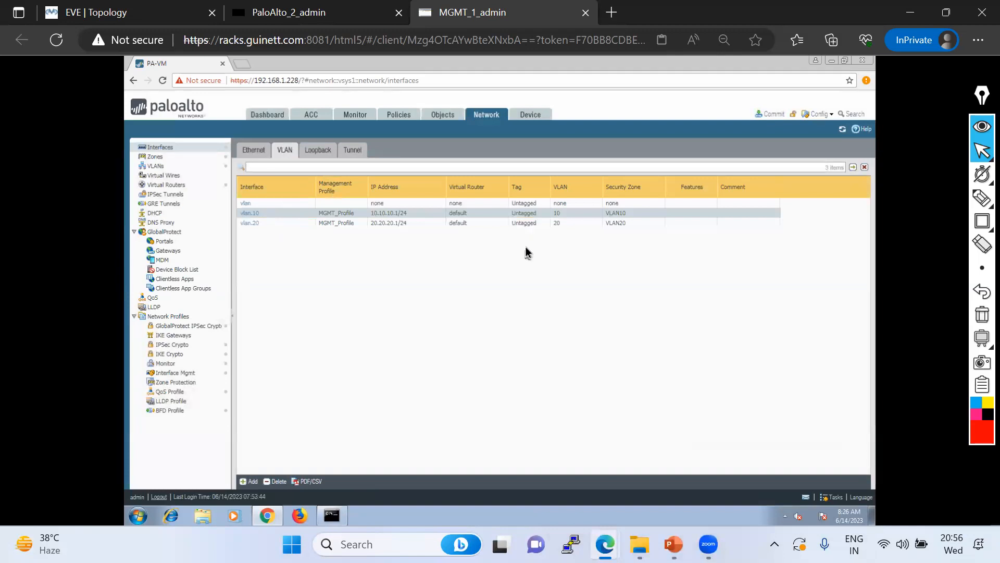
click(254, 152)
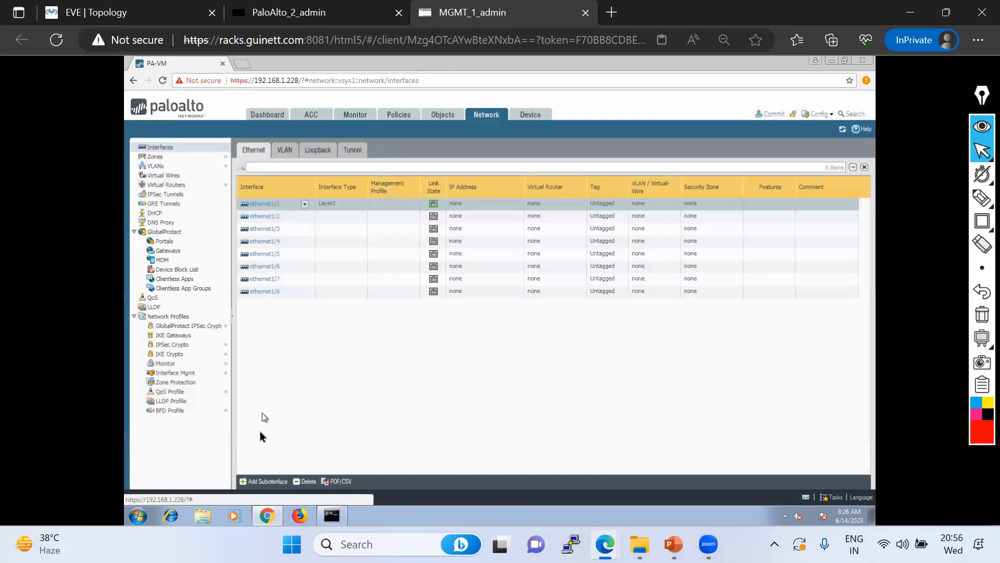
click(262, 205)
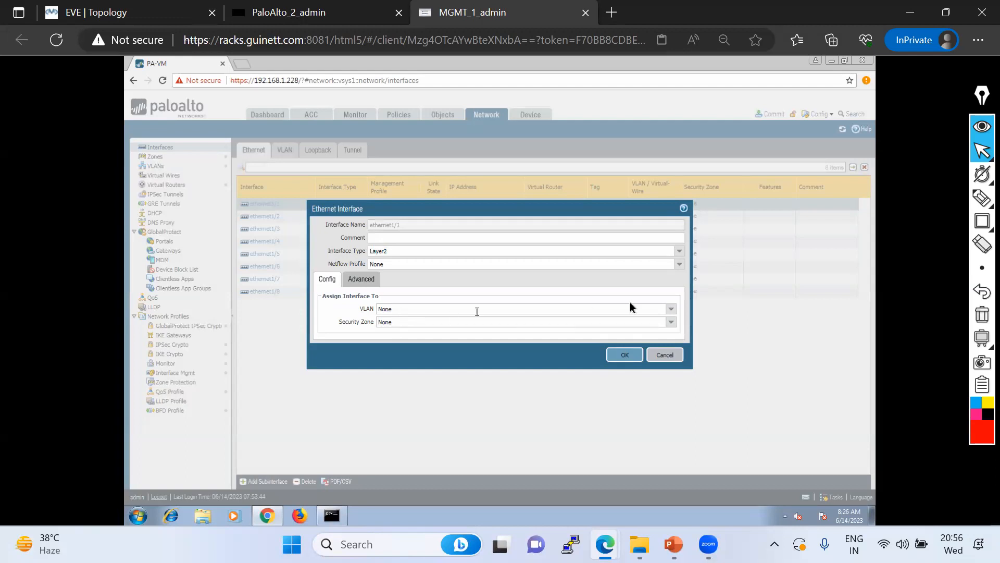
click(671, 309)
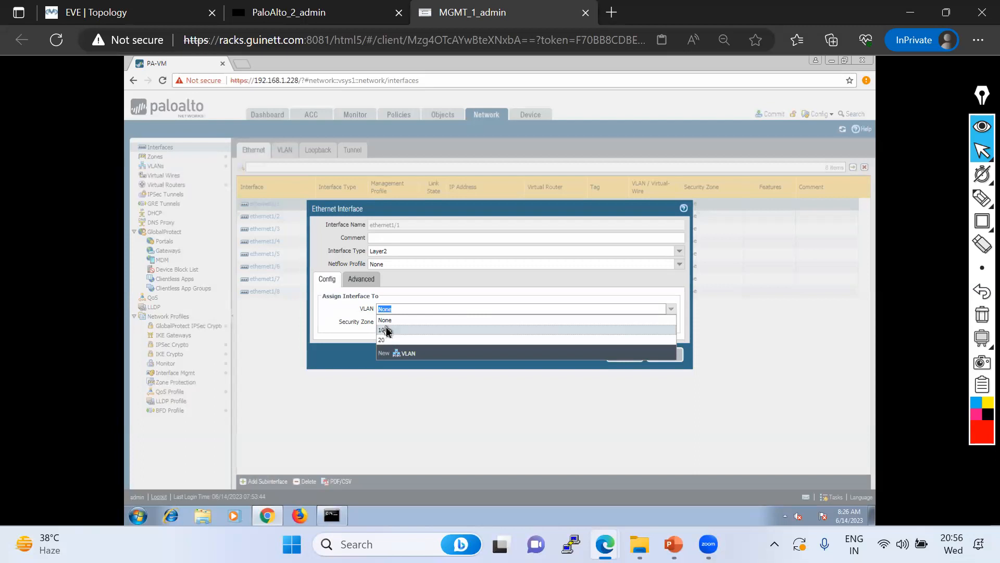
click(683, 366)
click(672, 357)
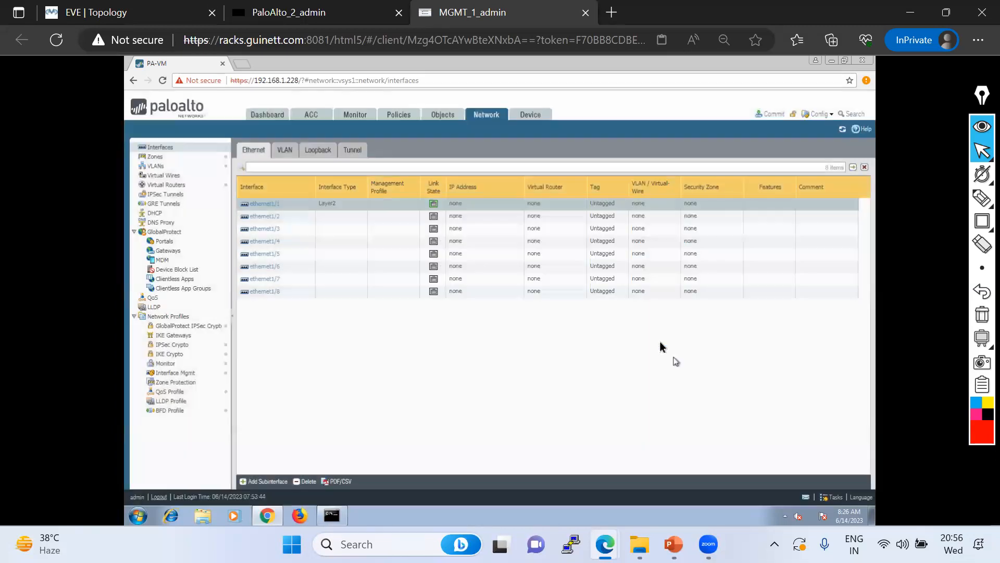
click(313, 152)
click(283, 151)
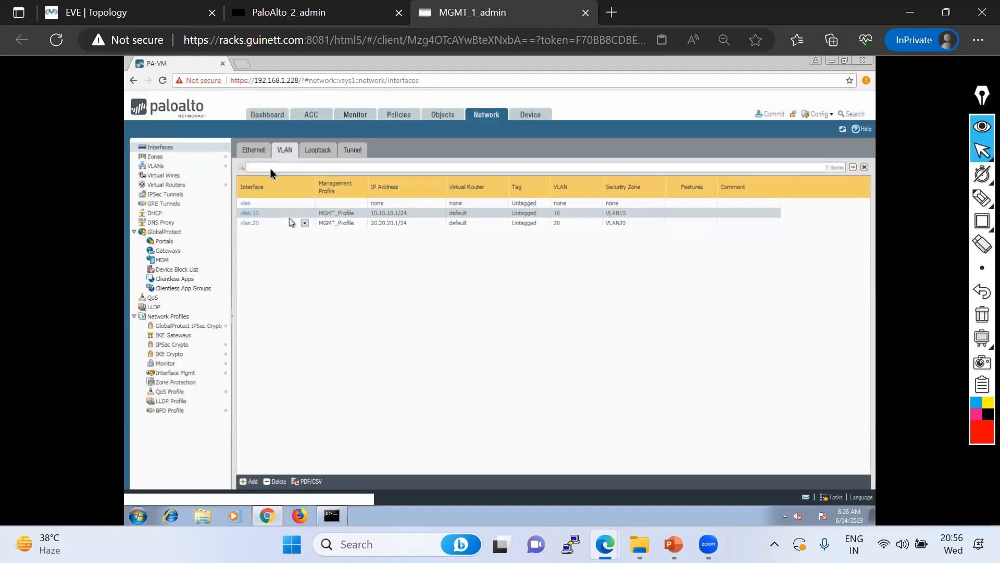
click(256, 151)
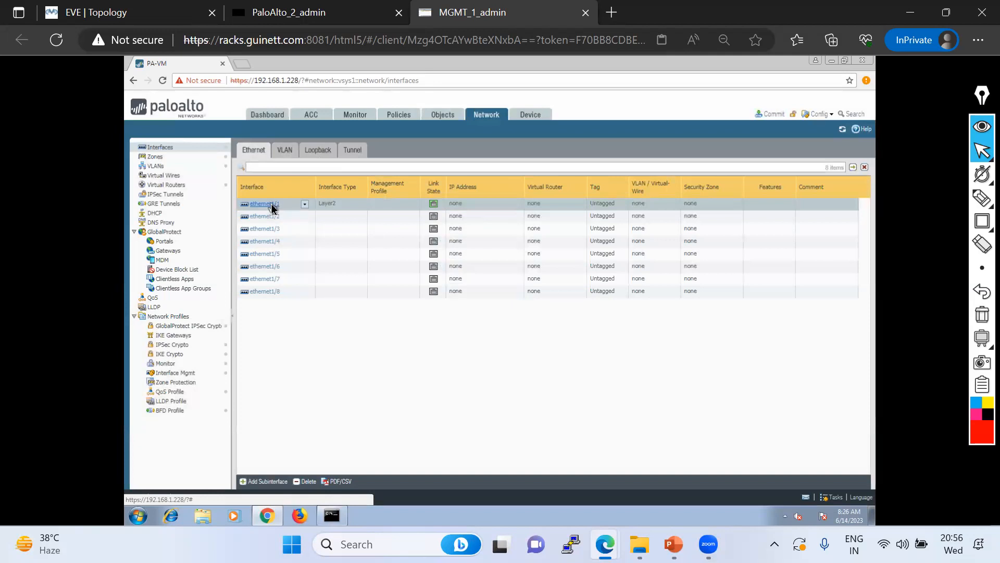
click(272, 204)
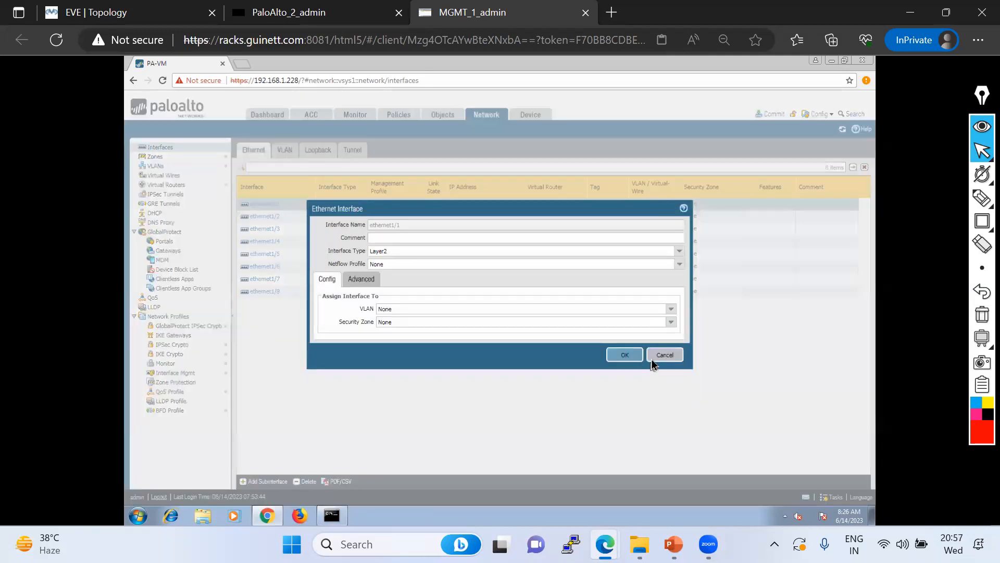
click(660, 355)
click(263, 481)
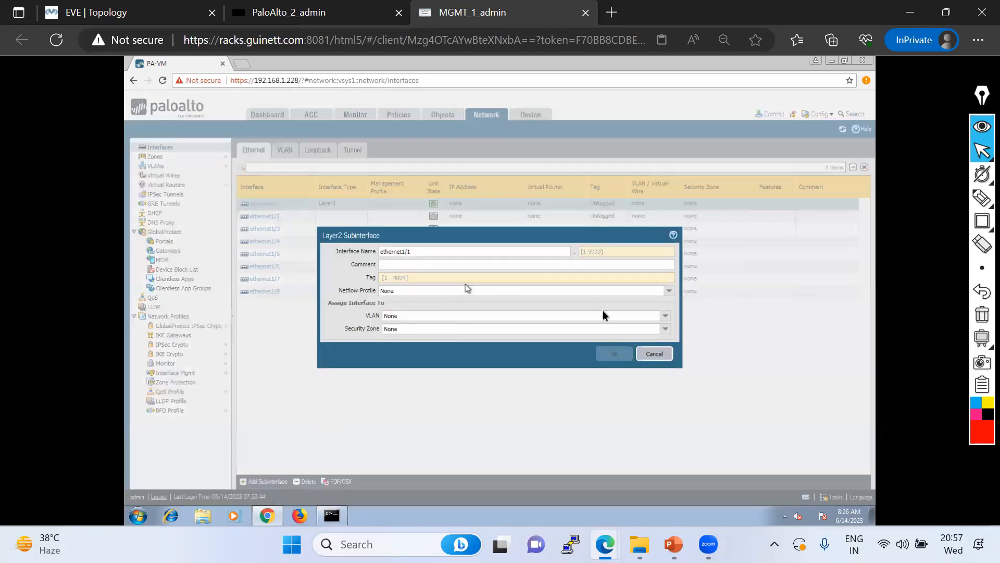
click(655, 354)
click(290, 149)
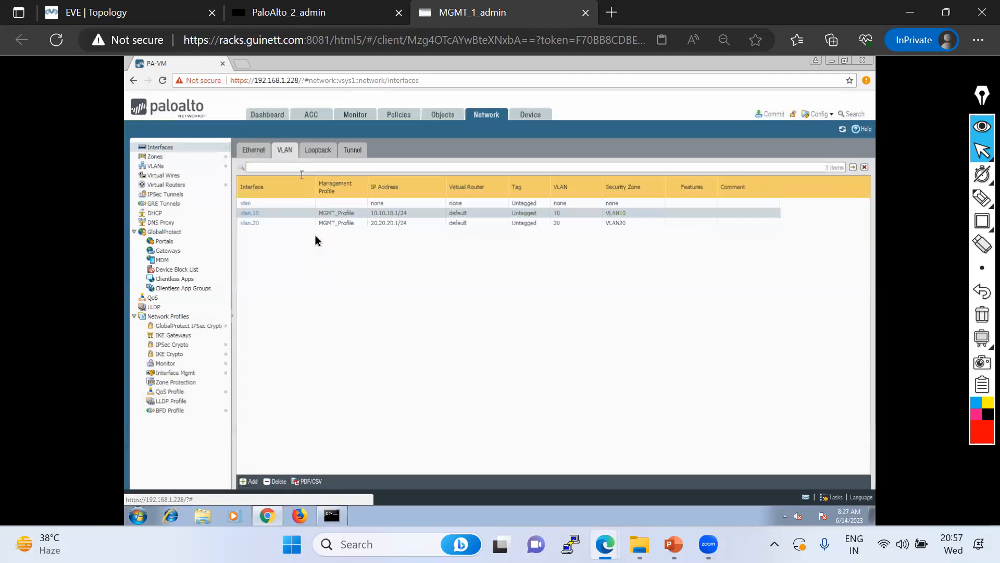
click(254, 213)
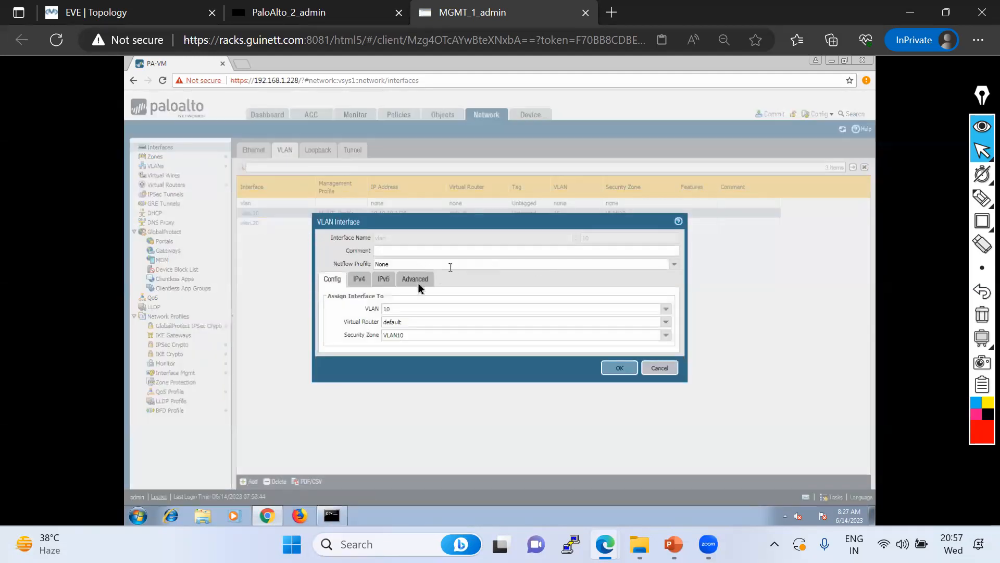
click(362, 283)
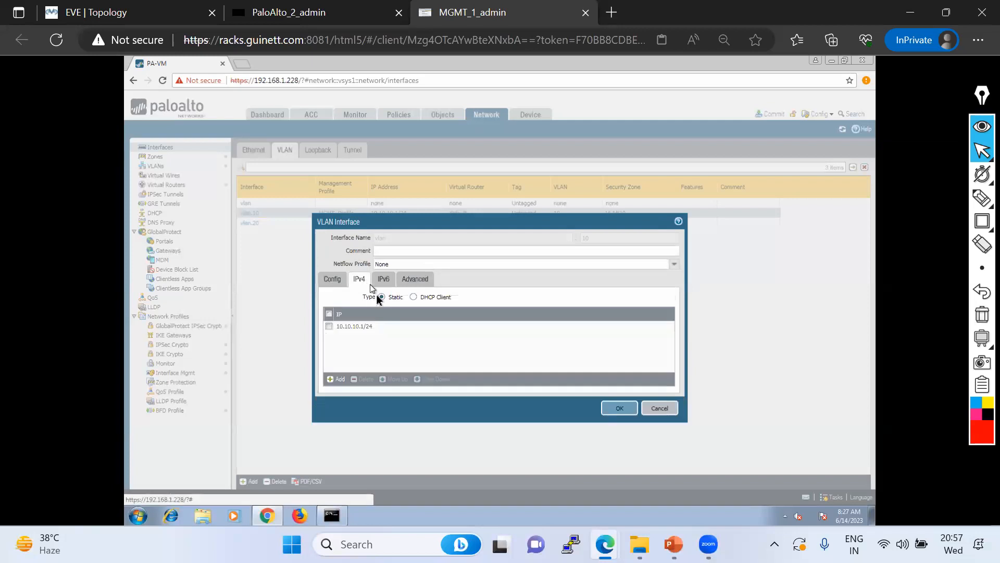
click(337, 281)
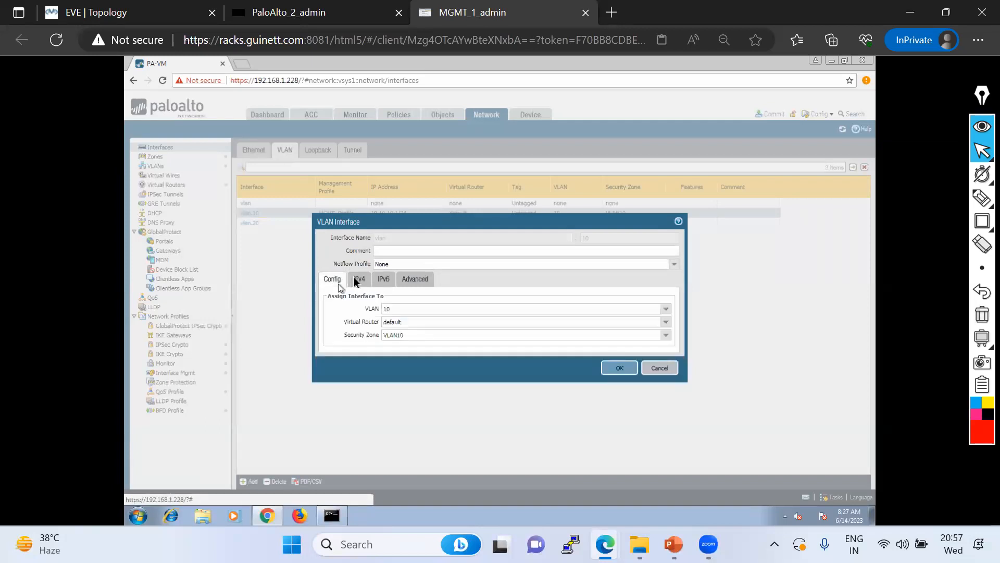
click(657, 368)
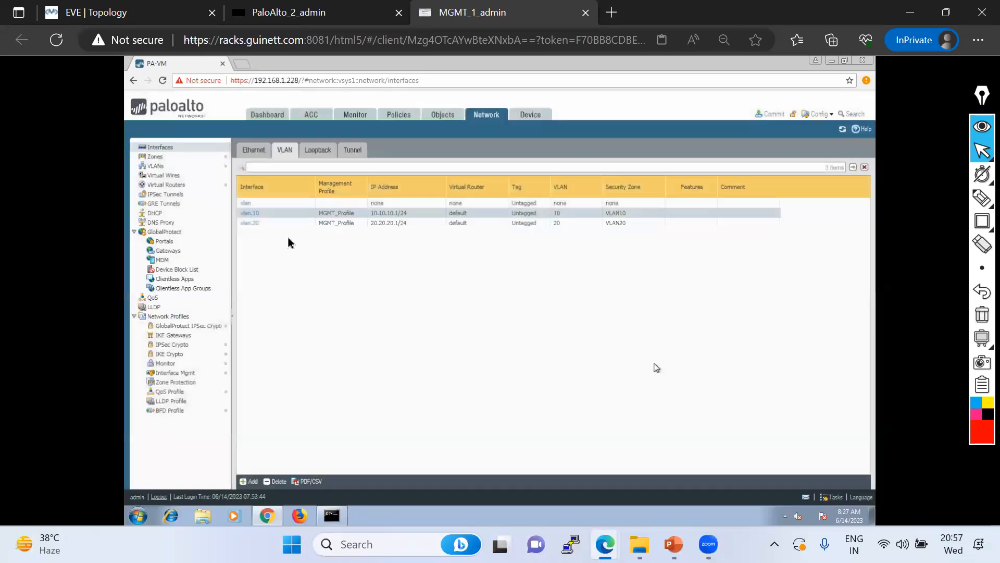
click(247, 205)
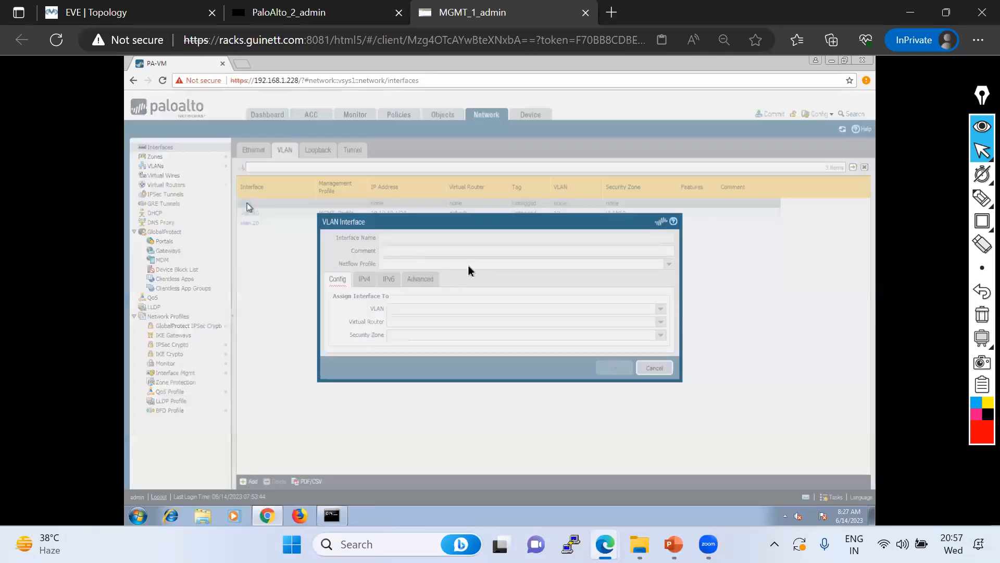
click(370, 283)
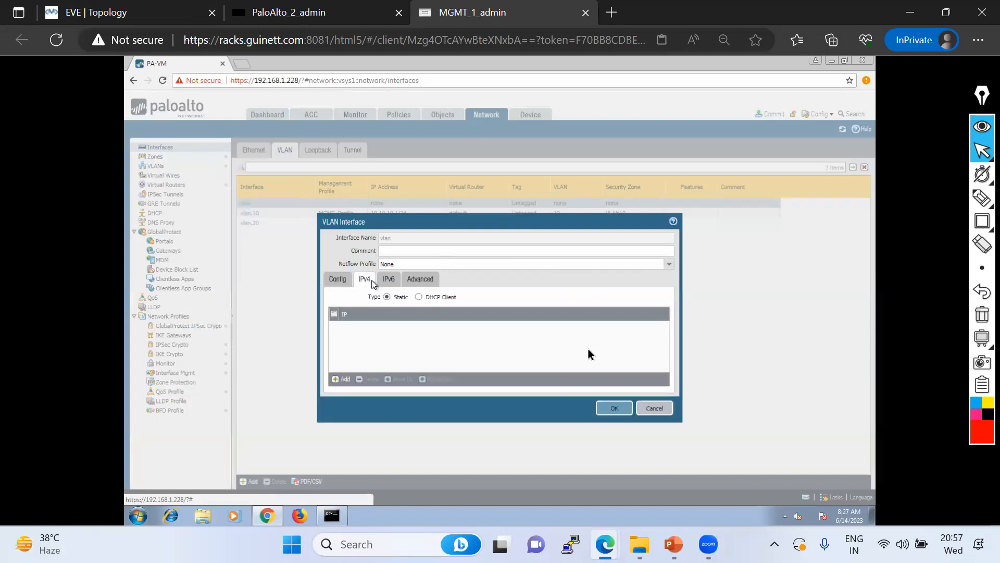
click(650, 405)
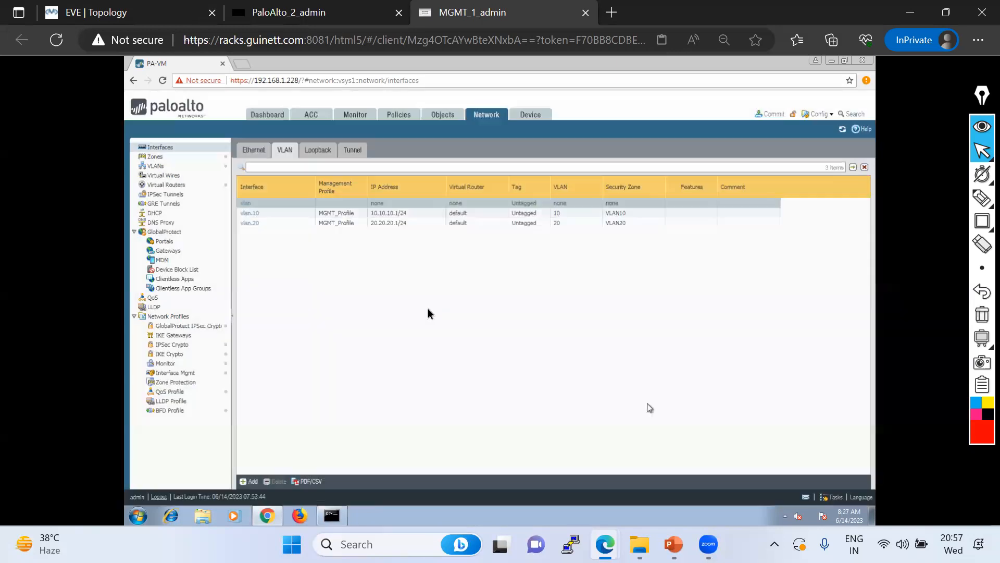
click(241, 214)
click(276, 481)
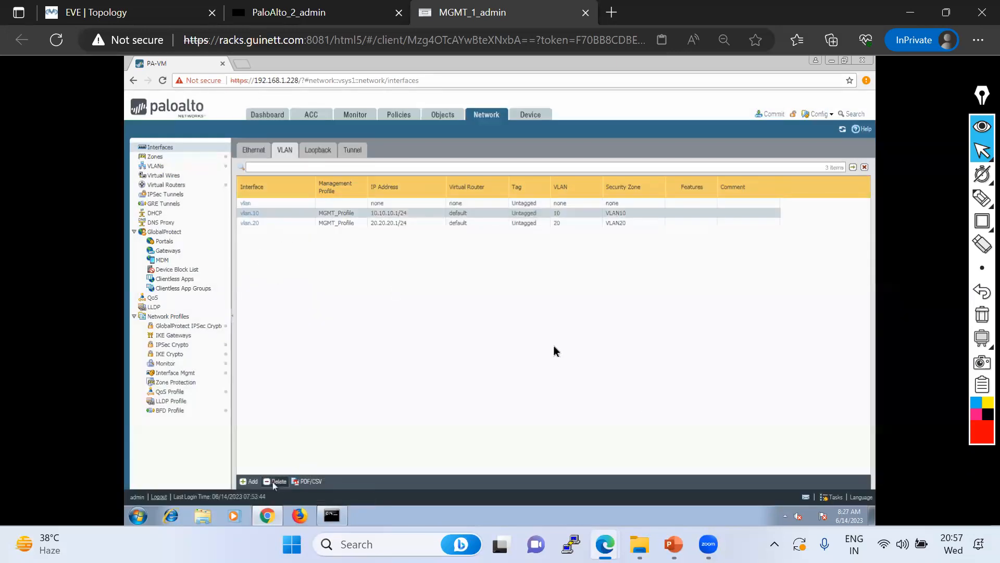
click(472, 334)
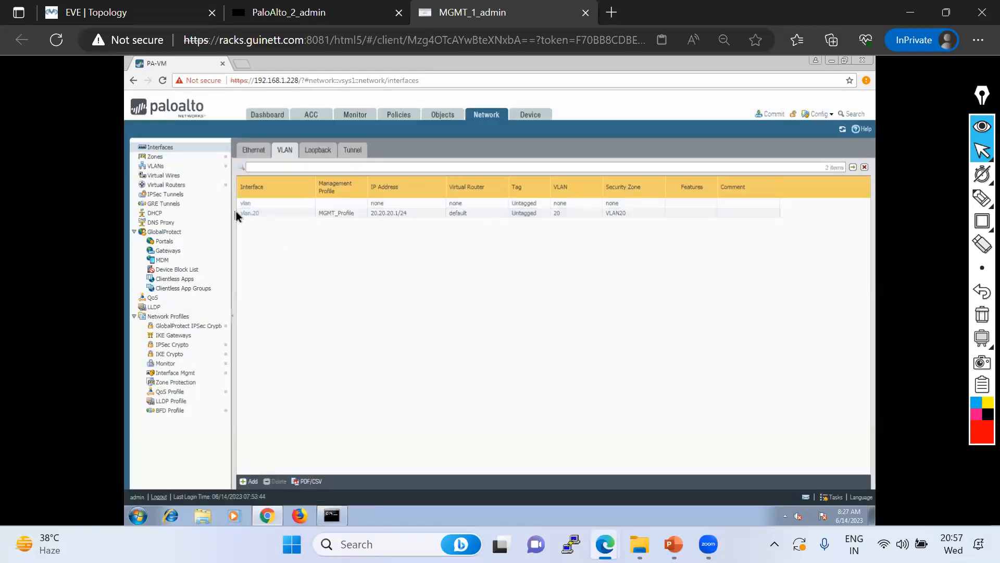
click(241, 213)
click(275, 481)
click(479, 333)
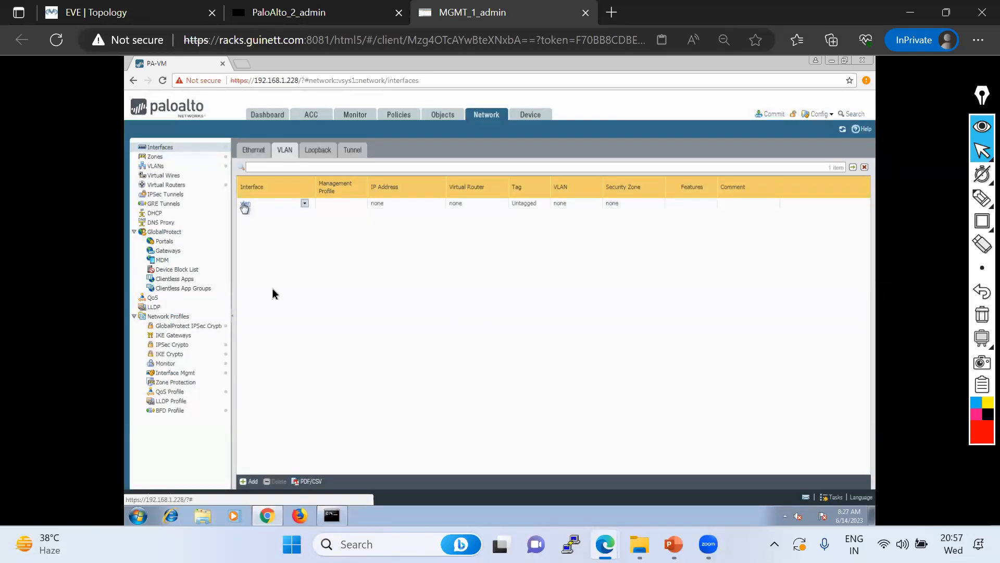
click(244, 204)
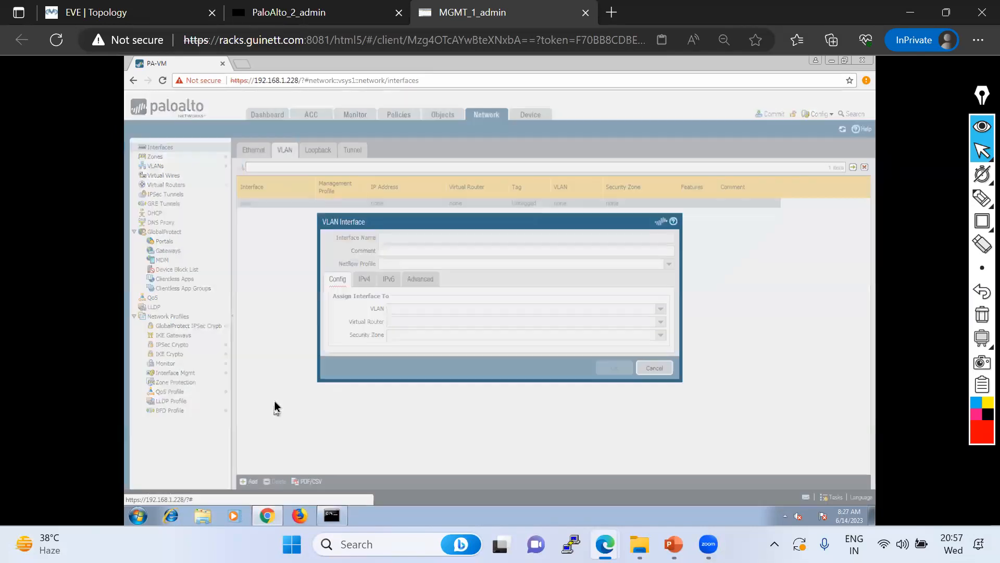
click(654, 367)
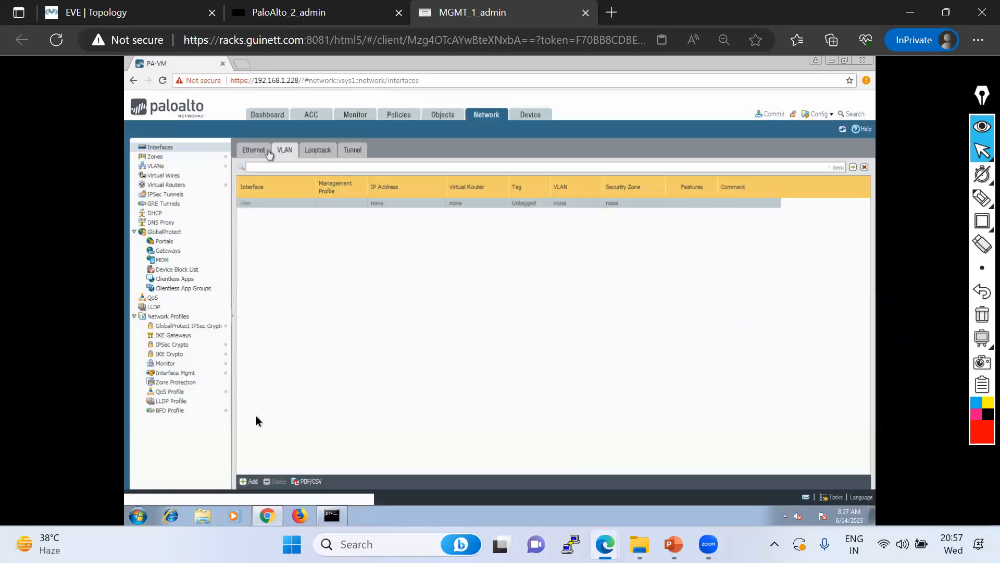
click(248, 481)
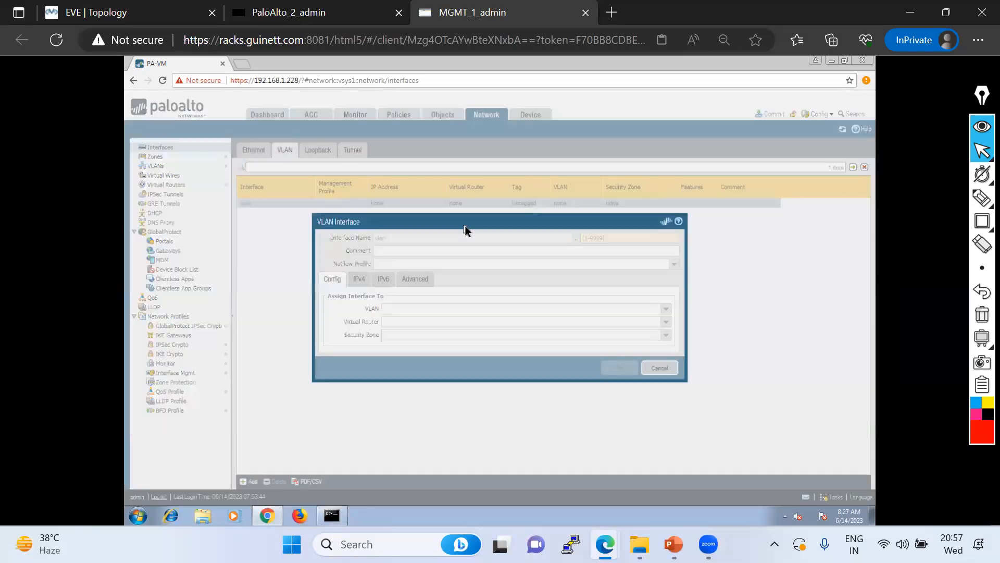
click(599, 239)
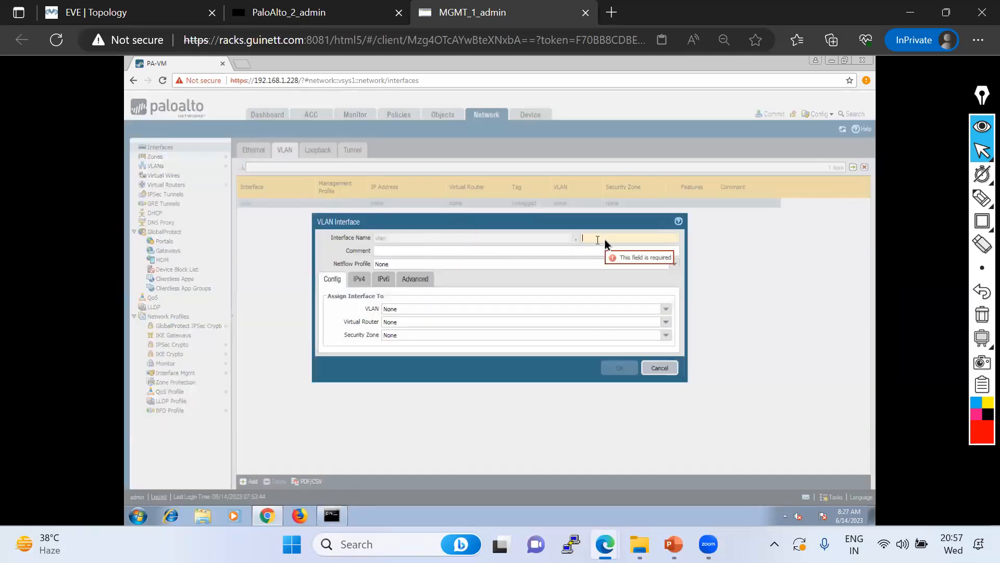
text(10)
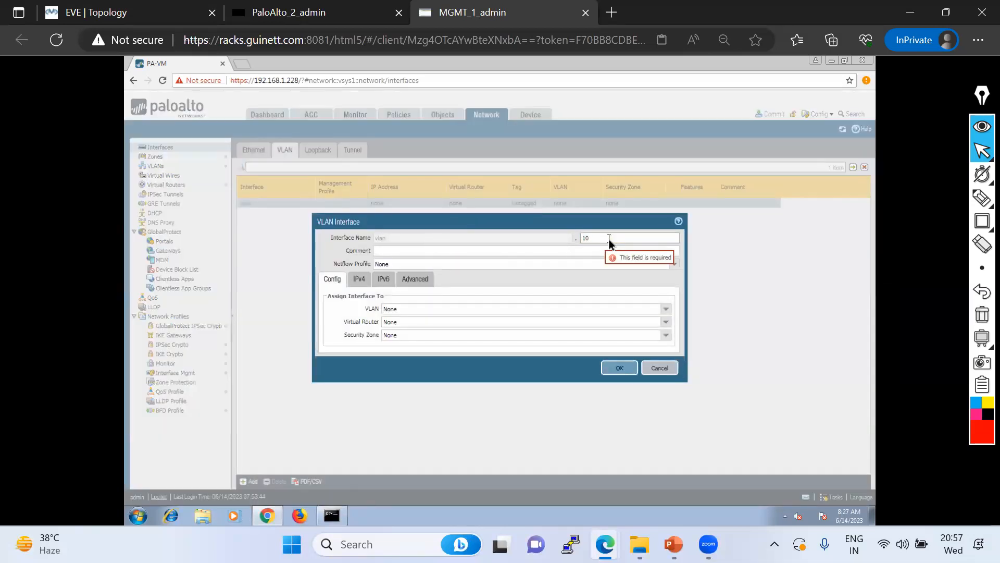
click(669, 369)
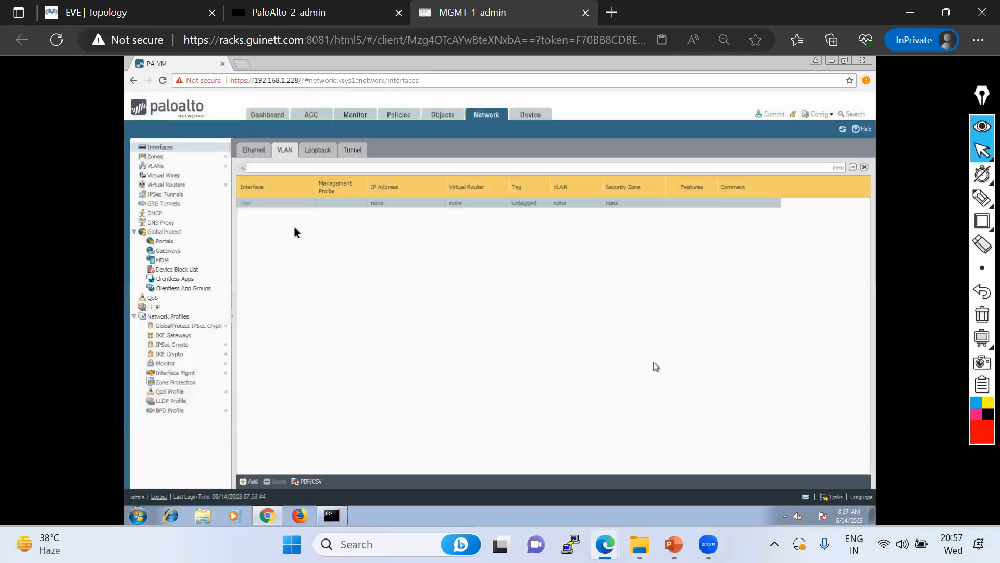
Assign the vlan interface to VLAN 10, default virtual router and zone VLAN10
click(247, 204)
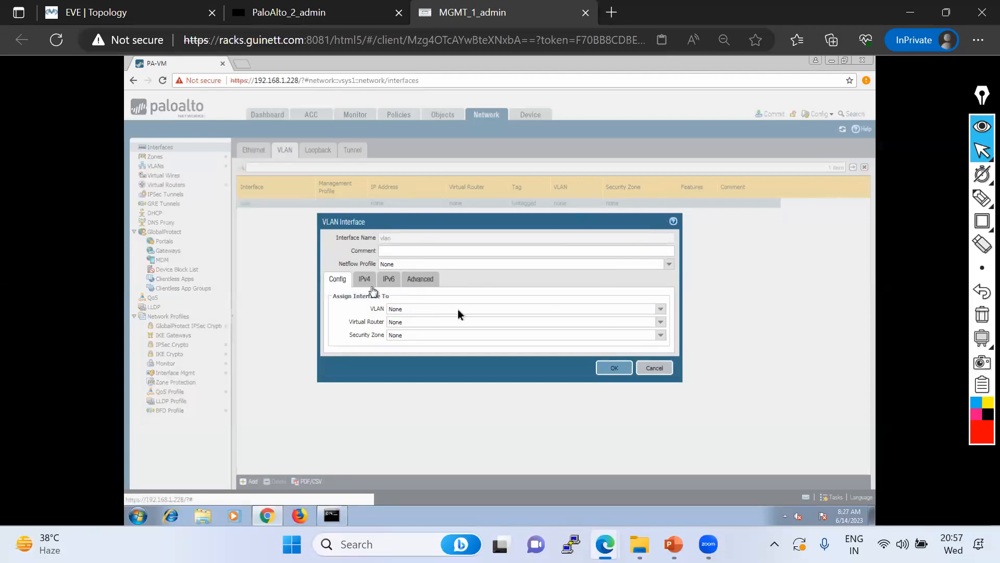
click(661, 310)
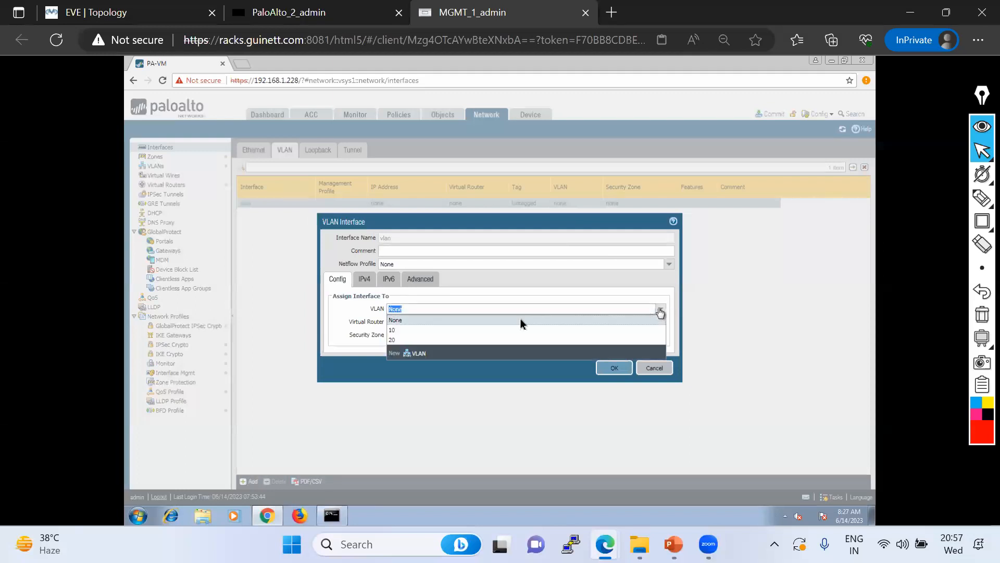
click(369, 281)
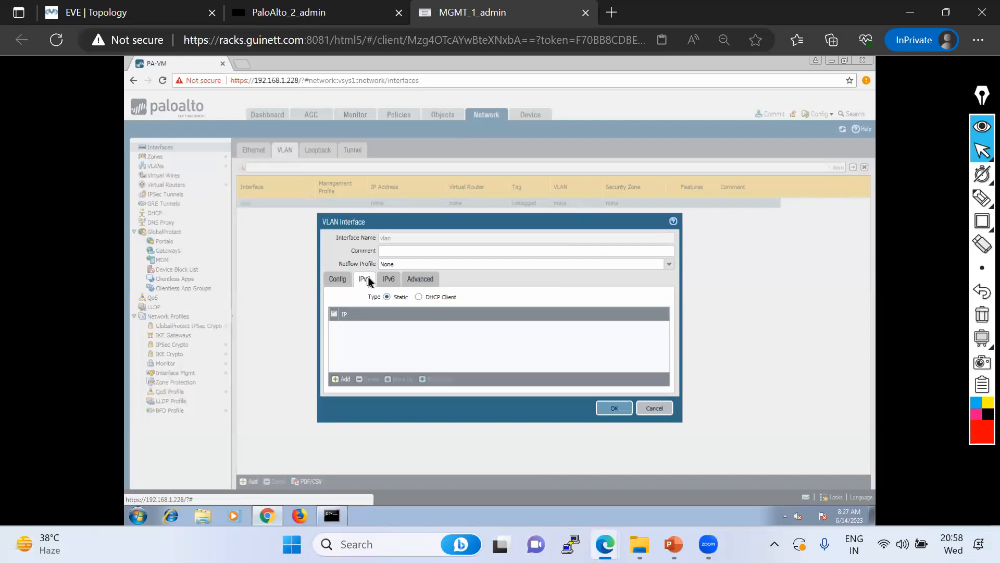
click(336, 281)
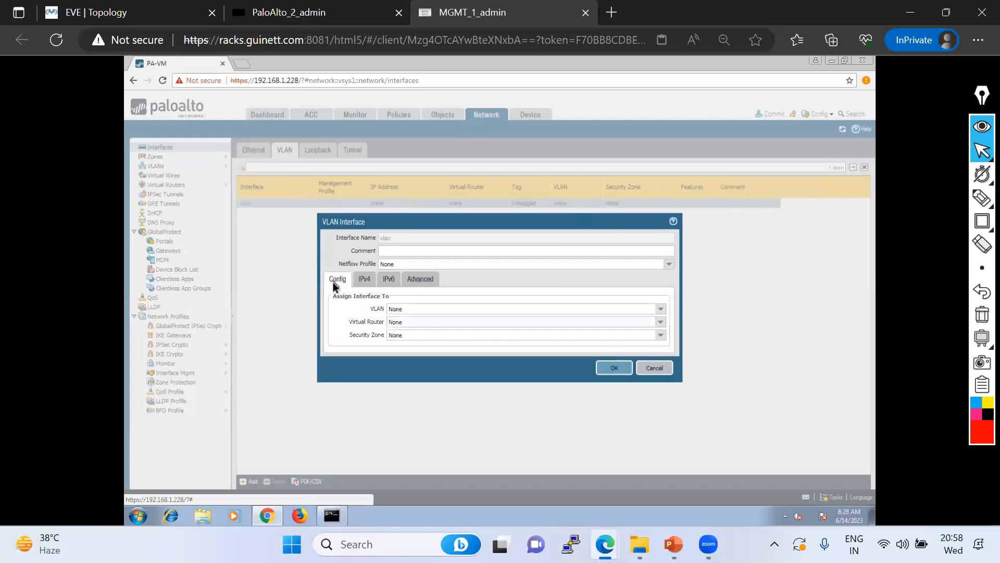
click(661, 311)
click(415, 329)
key(Tab)
click(660, 323)
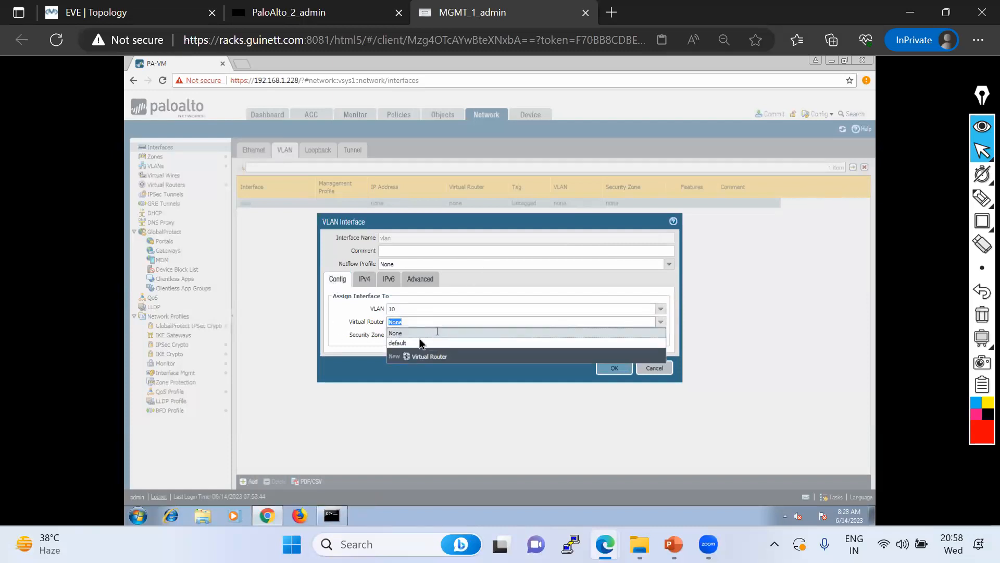
click(412, 343)
click(661, 335)
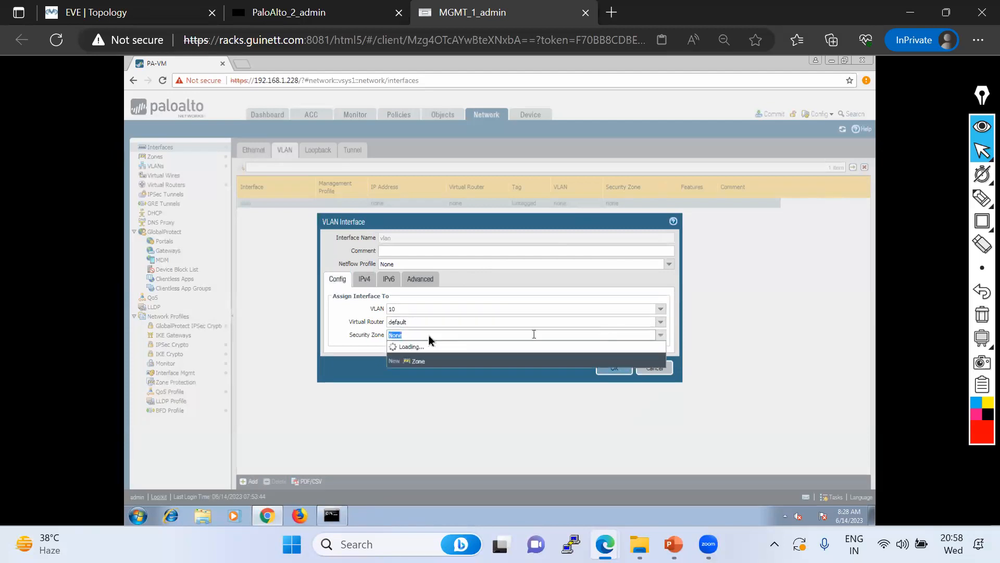
click(402, 356)
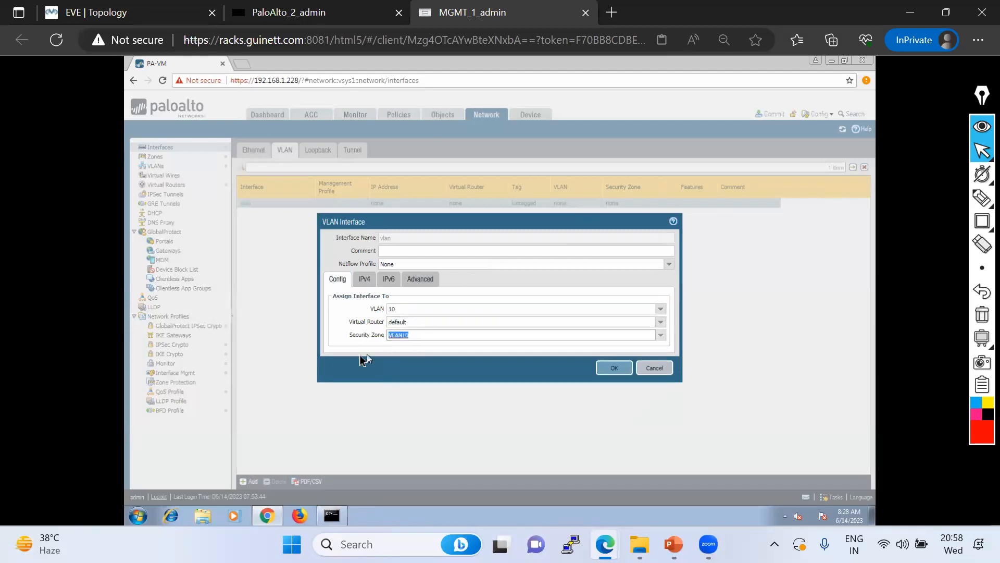
Add address 10.10.10.1/24, set MGMT_Profile, and save, accepting the warning
click(364, 279)
click(343, 379)
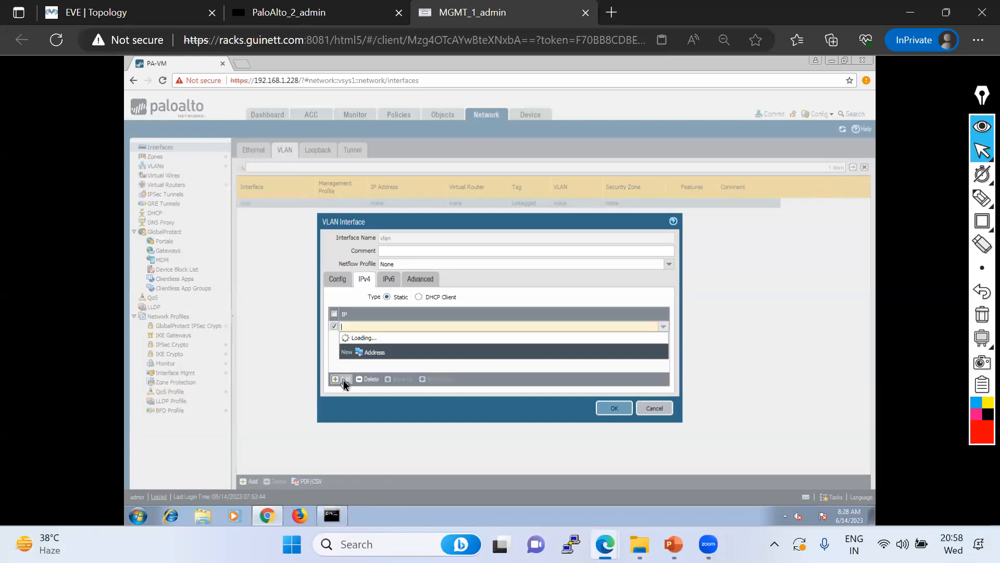
text(10.10.10)
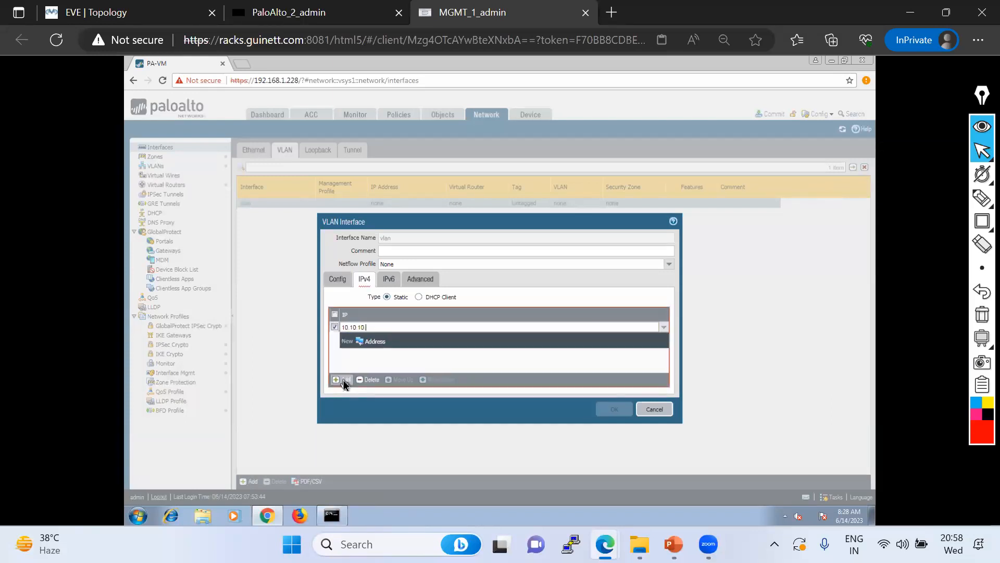
text(/24)
click(411, 354)
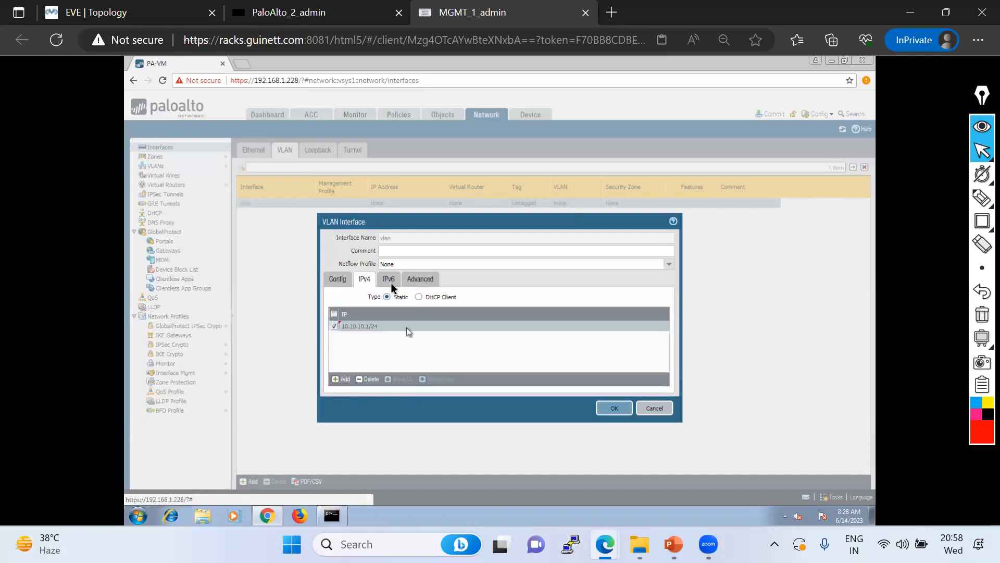
click(420, 278)
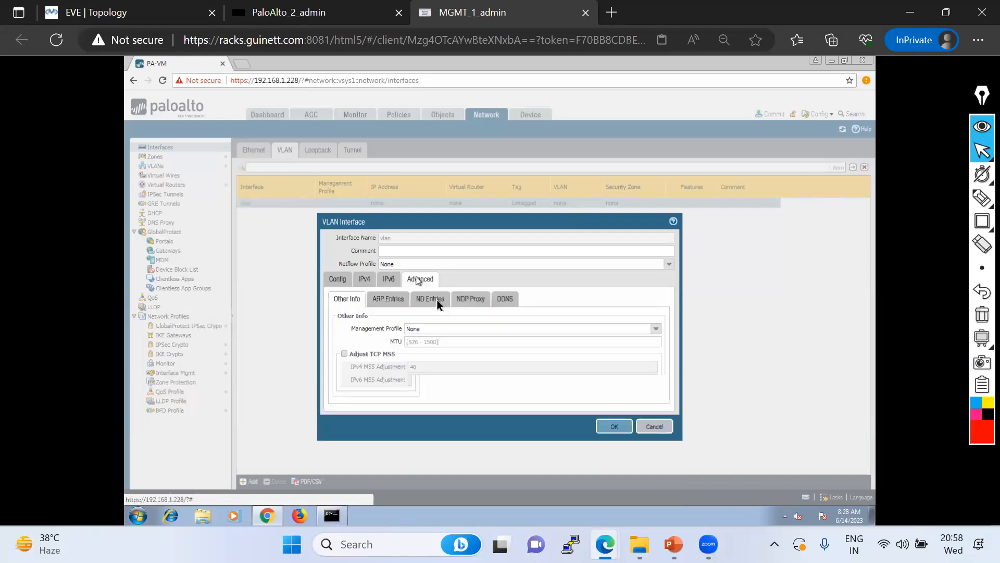
click(657, 329)
click(458, 350)
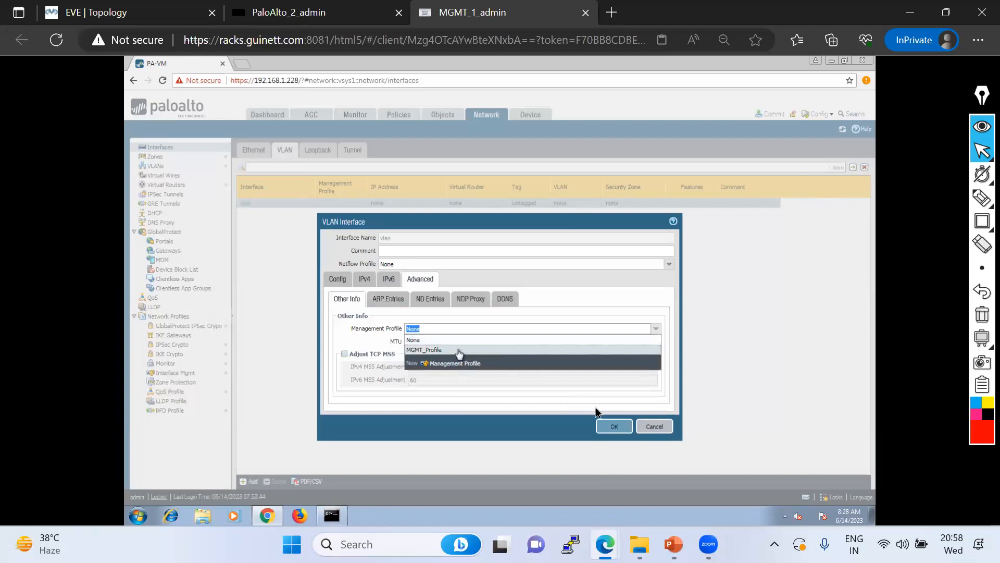
click(613, 426)
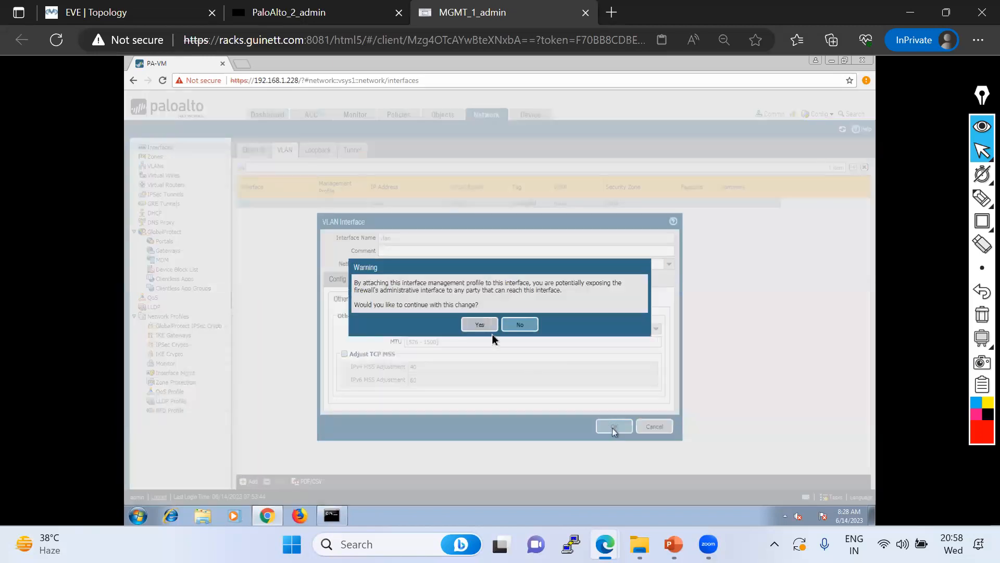
click(479, 324)
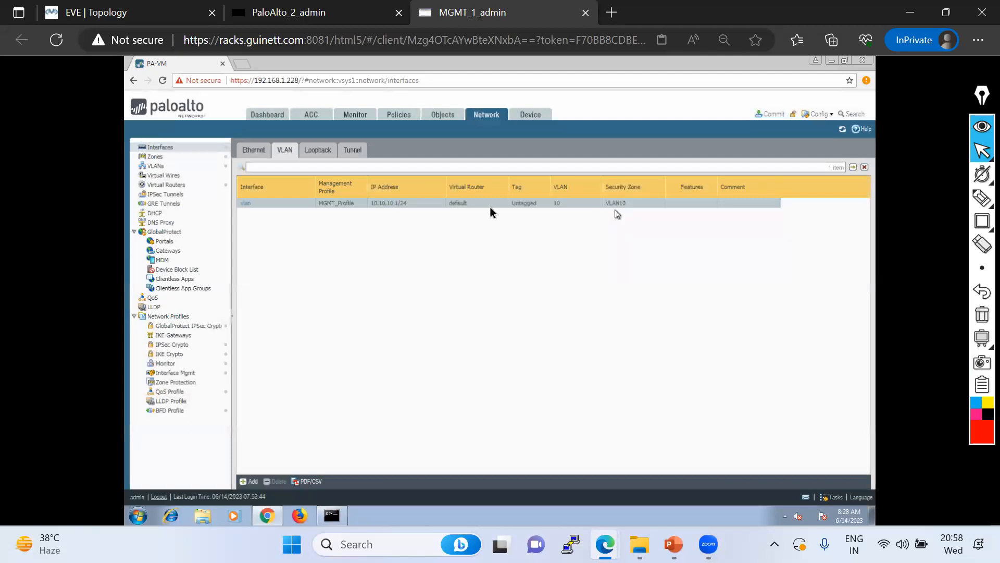
Create VLAN interface vlan.20 on VLAN 20, the default virtual router and zone VLAN20
click(248, 482)
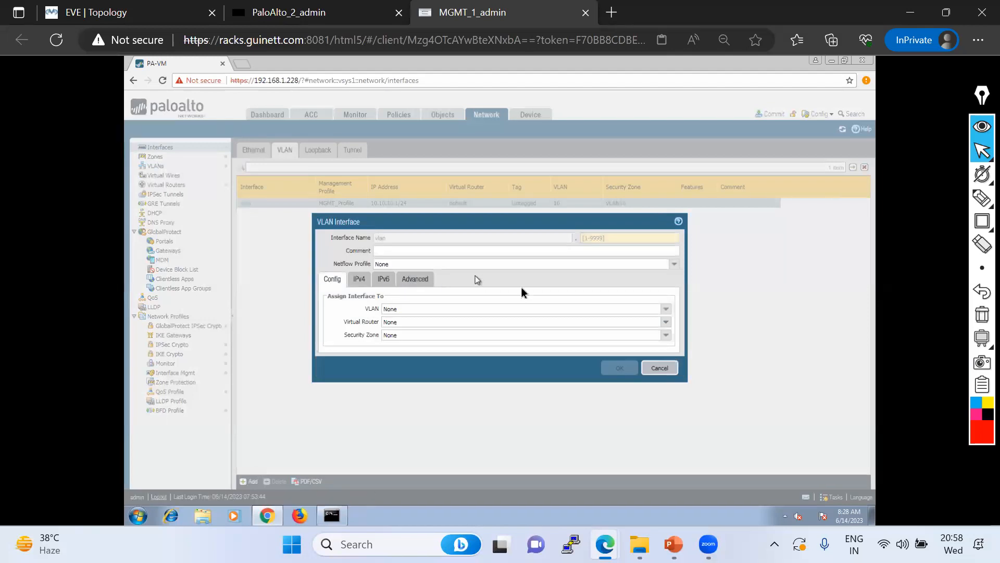
click(595, 237)
text(20)
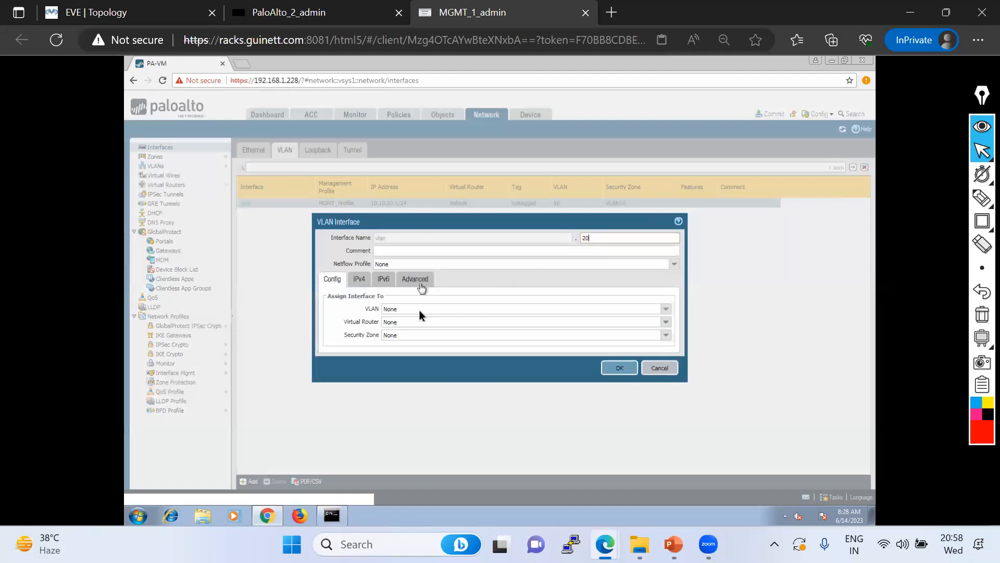
click(658, 308)
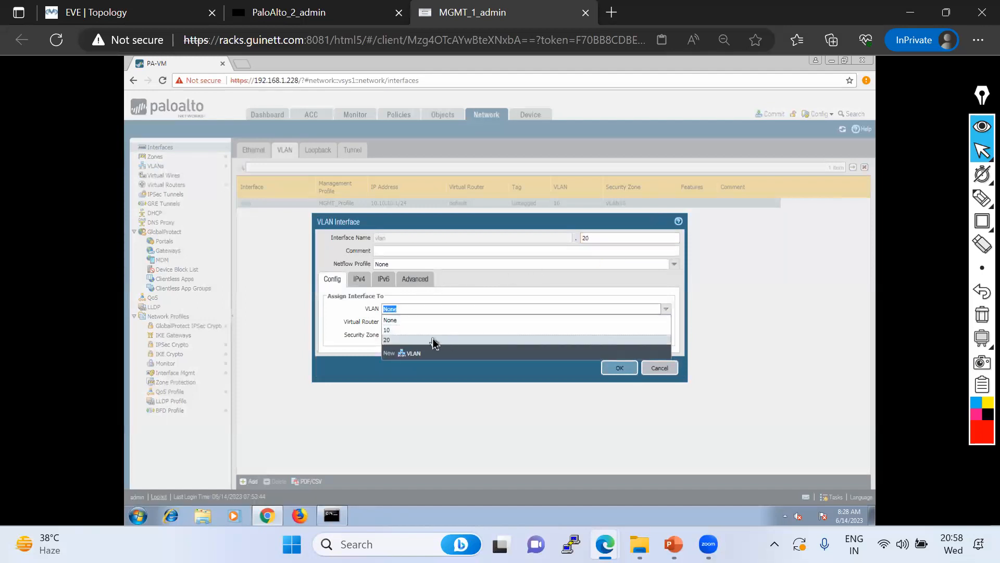
click(421, 330)
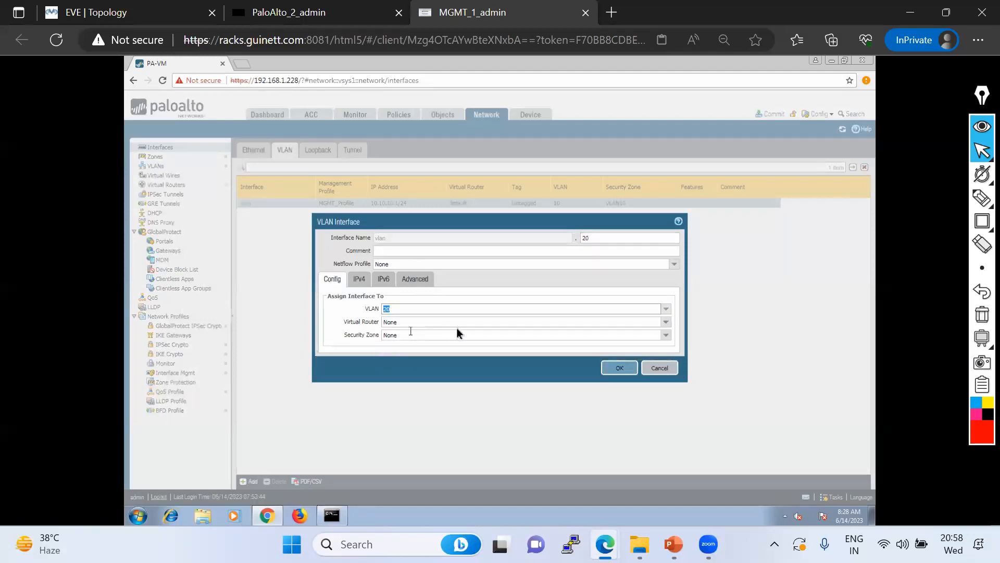
click(666, 321)
click(406, 342)
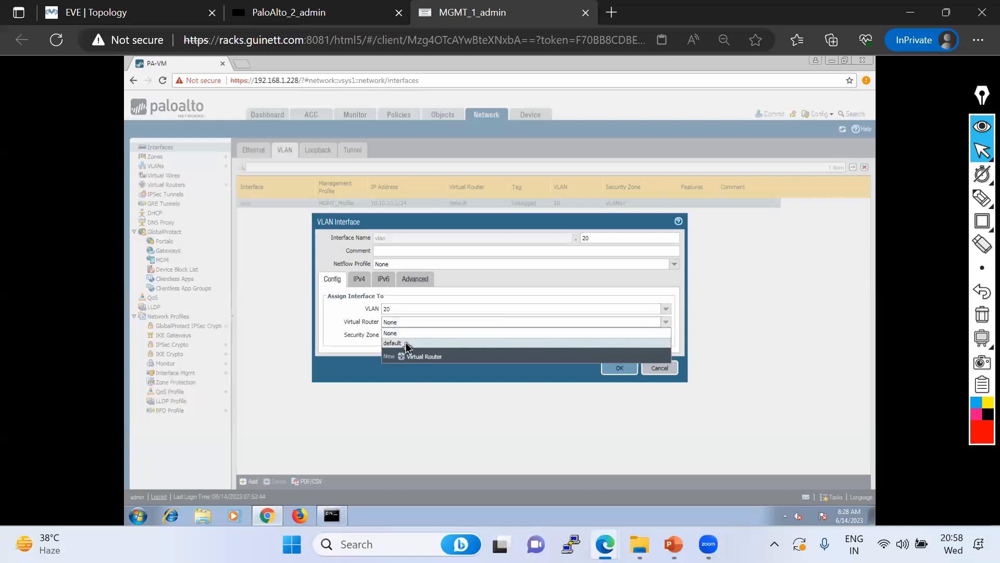
click(665, 337)
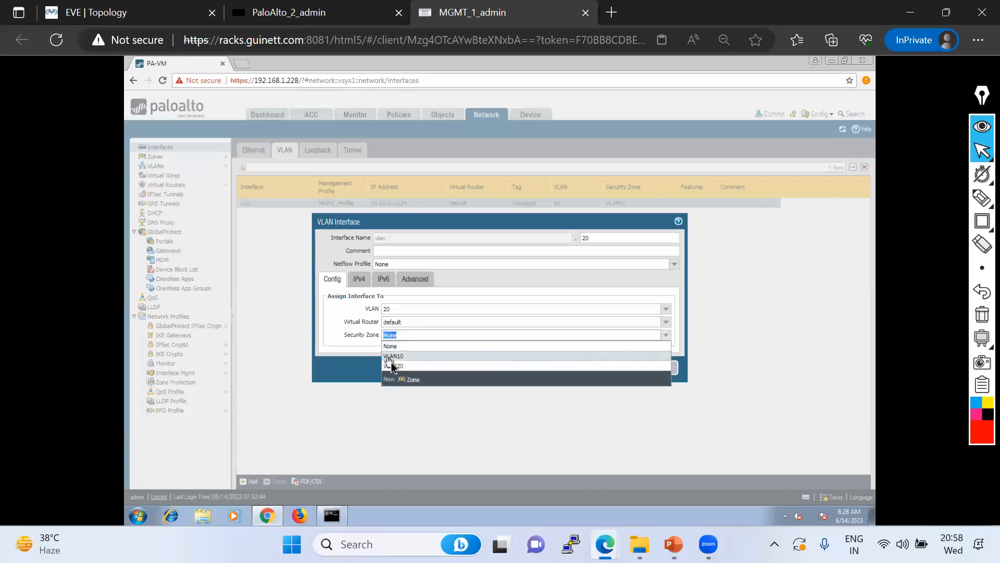
click(395, 368)
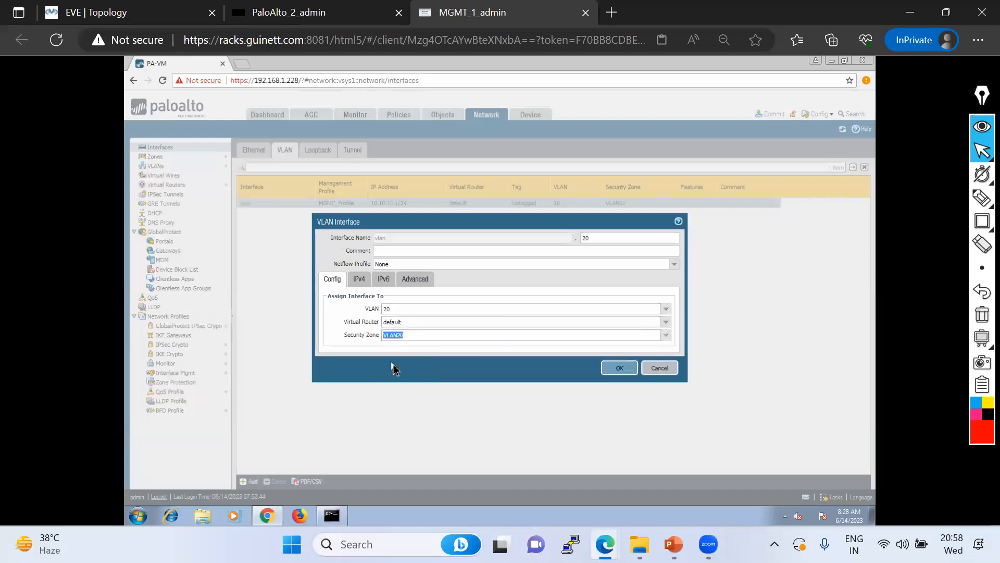
Give vlan.20 IP 20.20.20.1/24 and the MGMT_Profile management profile, then save it
click(361, 280)
click(334, 386)
text(20.20.20.1/24)
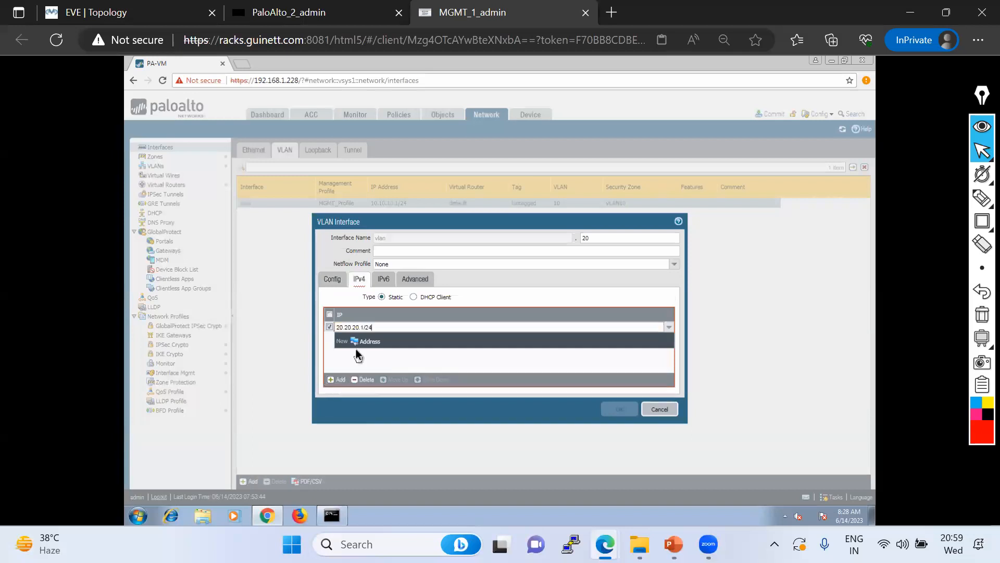
click(386, 299)
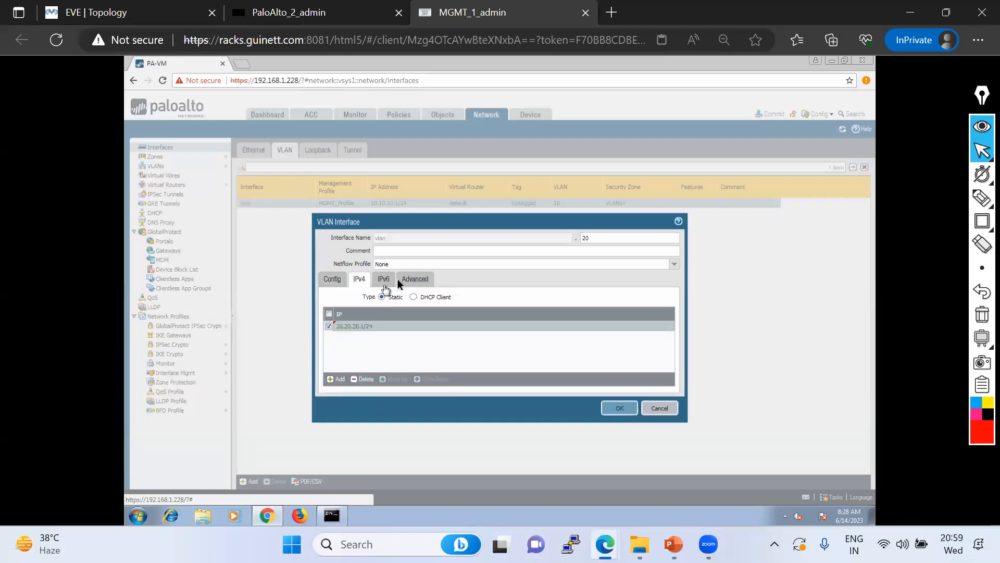
click(414, 280)
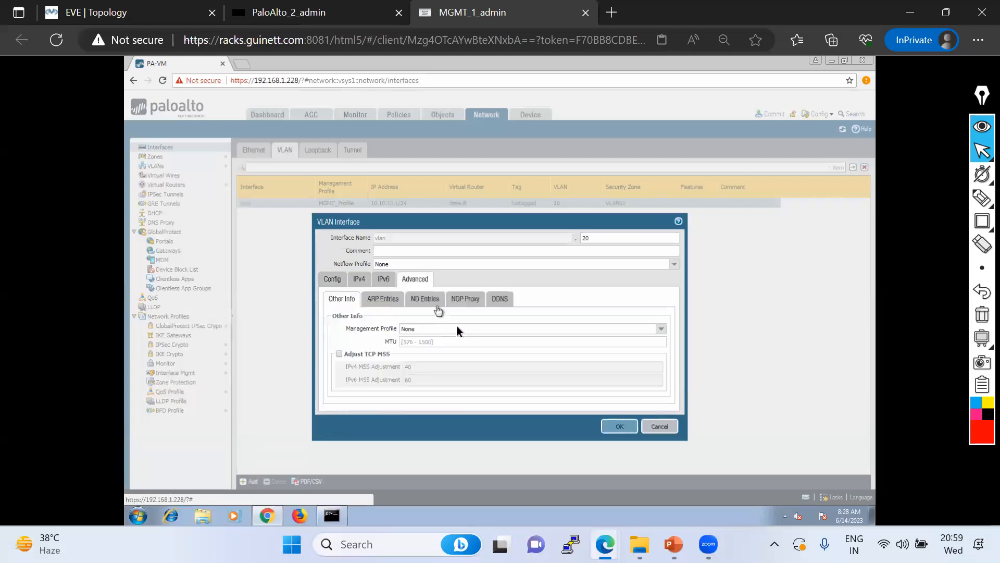
click(658, 330)
click(417, 346)
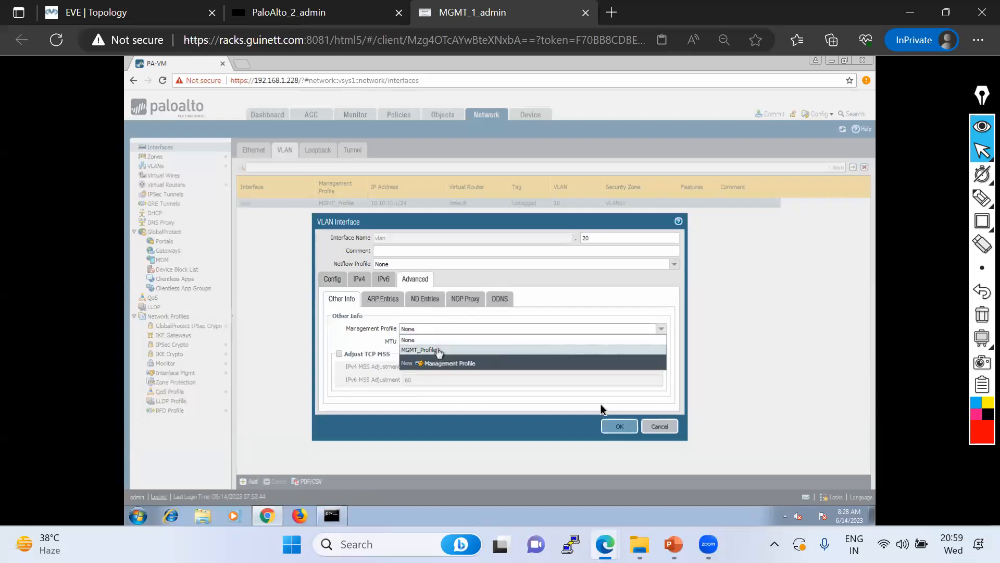
click(621, 426)
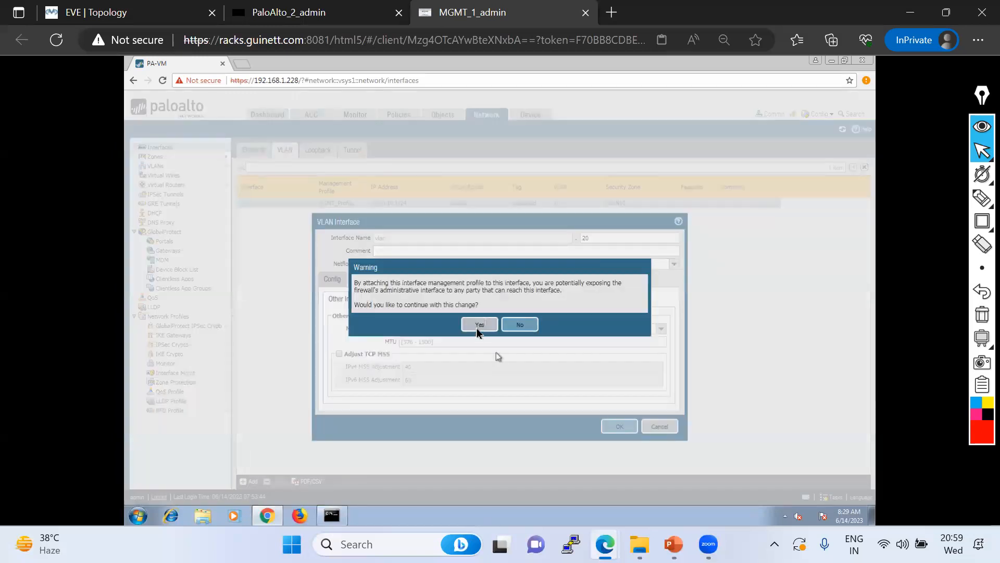
click(479, 325)
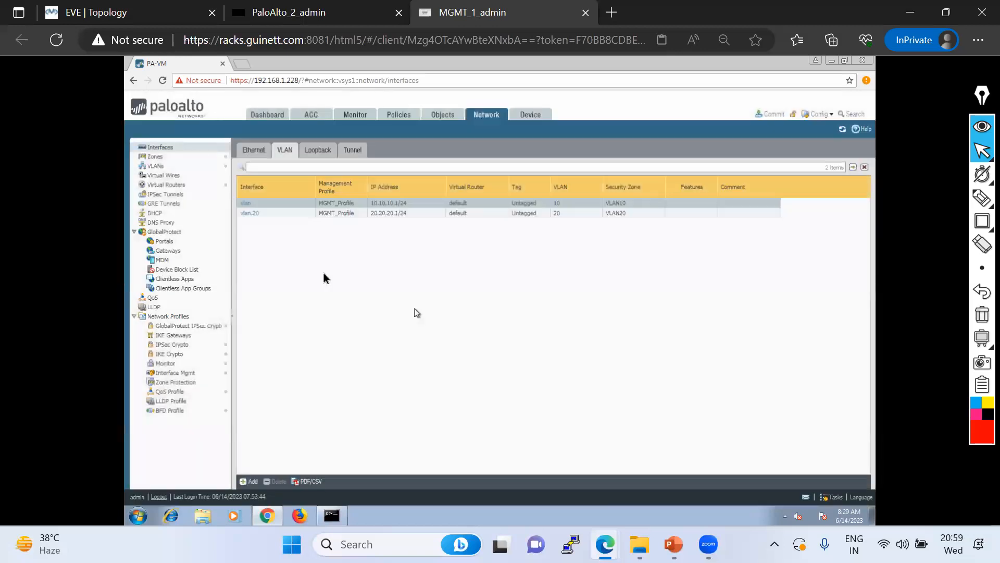
Add ethernet1/1 as a member interface of VLAN 20 and save
click(153, 165)
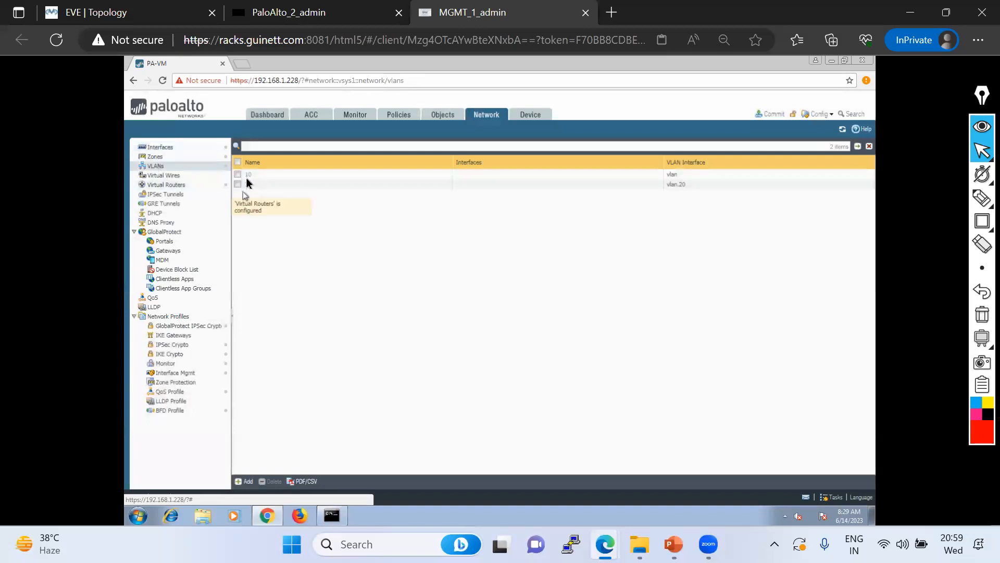
click(244, 184)
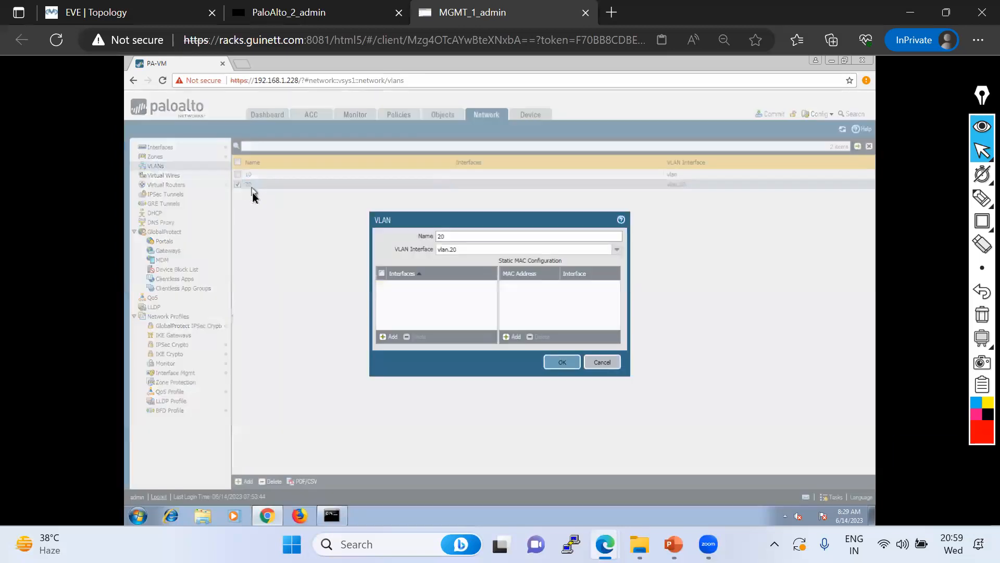
click(394, 339)
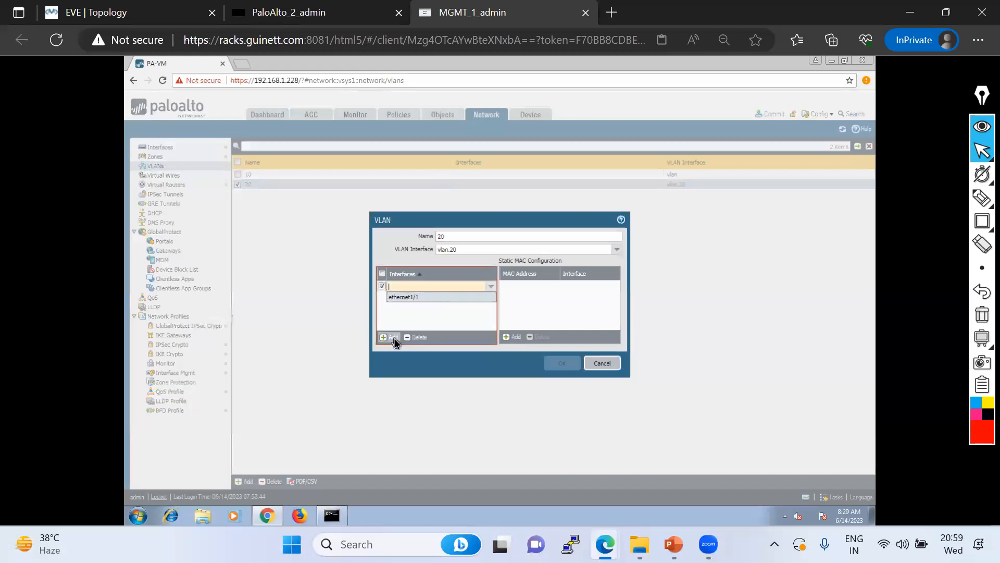
click(412, 298)
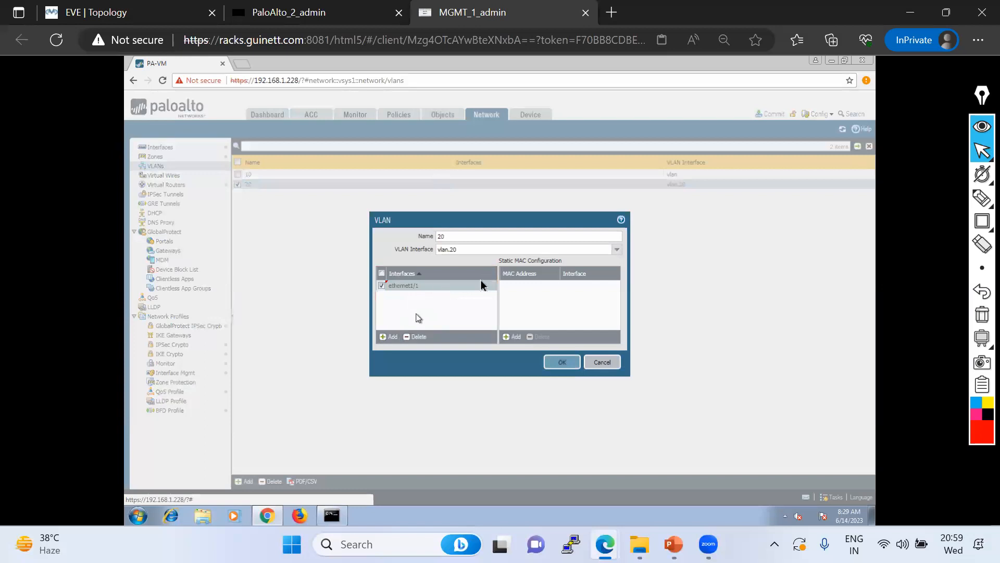
click(562, 364)
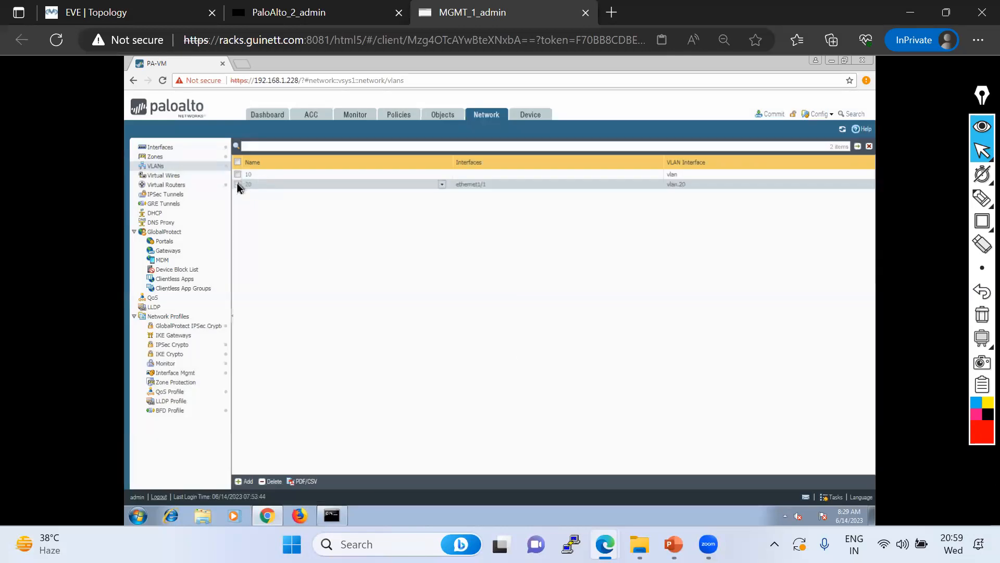
Open VLAN 10's member list and discard it without adding any interface
click(248, 177)
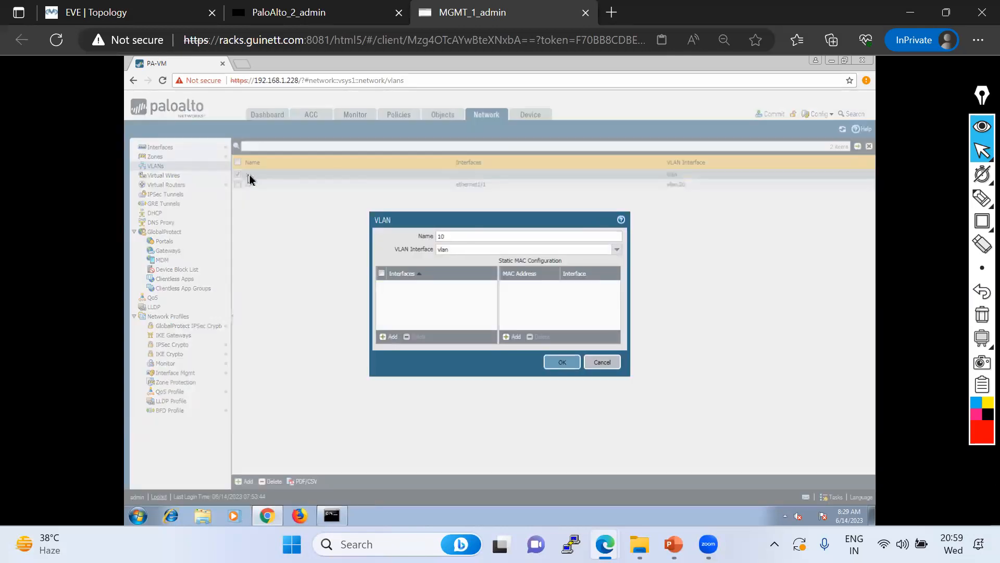
click(392, 338)
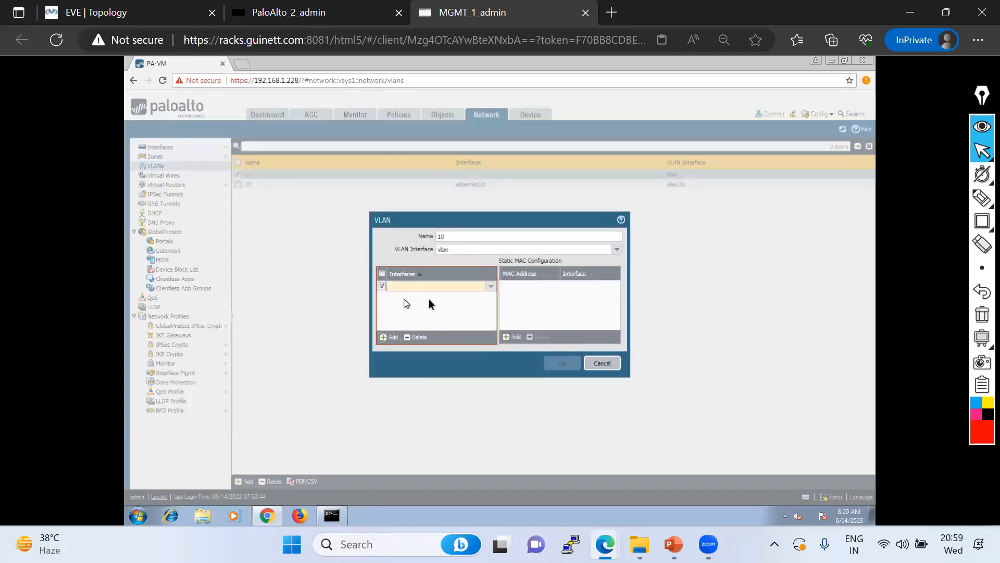
click(469, 293)
click(602, 363)
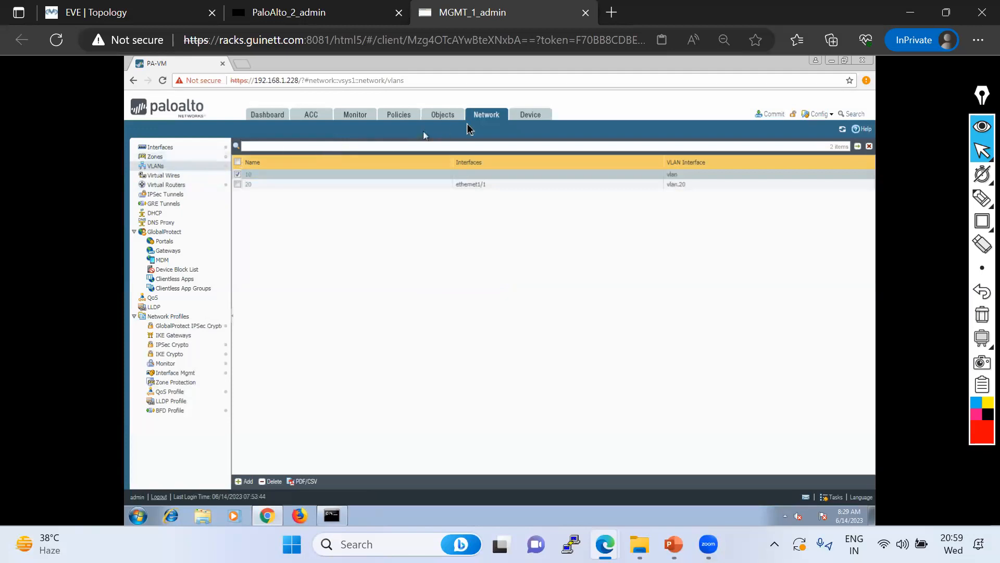
Review the base vlan interface's settings on the Interfaces page, leaving them unchanged
click(161, 148)
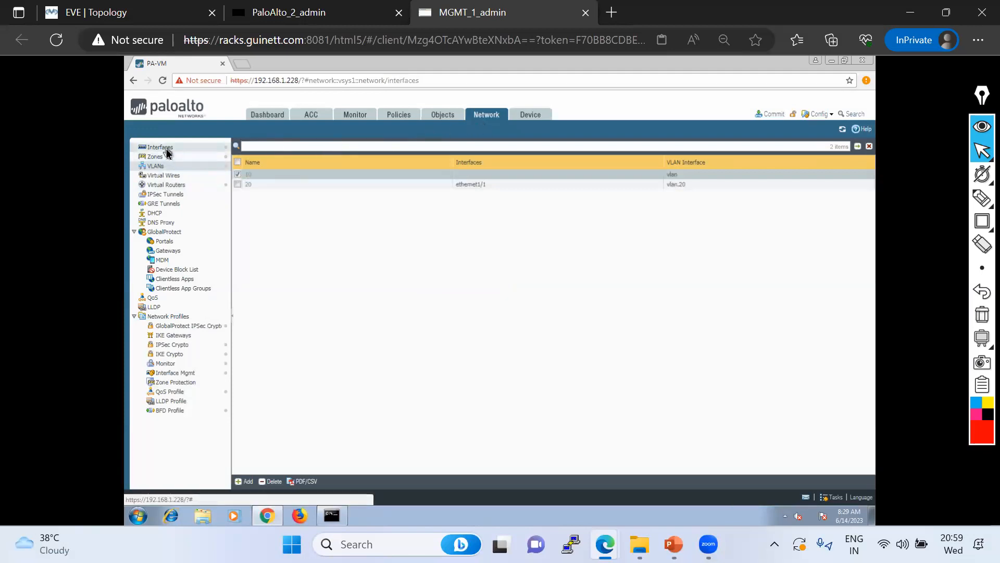
click(246, 203)
click(652, 370)
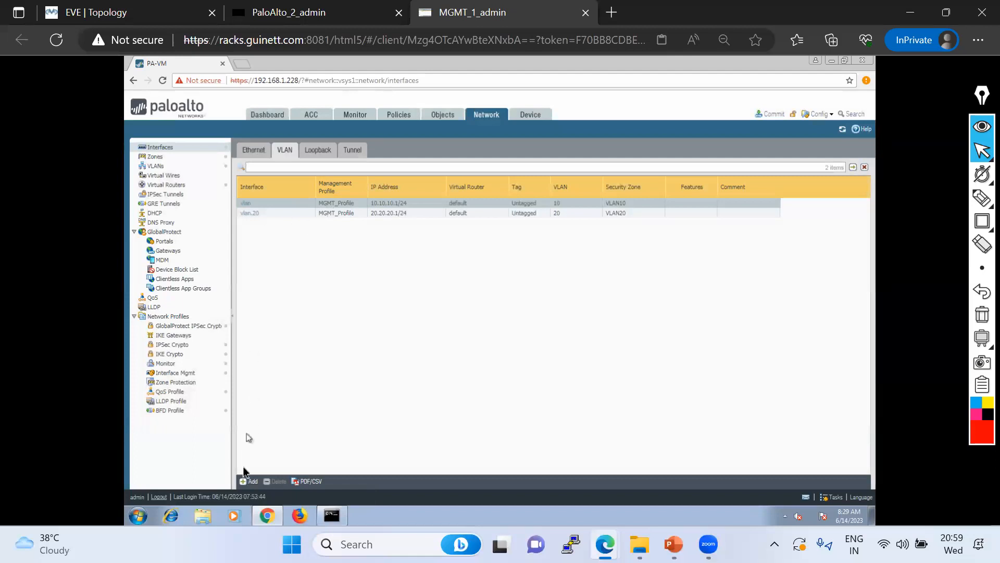
Create VLAN interface vlan.10 on VLAN 10, the default virtual router and zone VLAN10
click(246, 481)
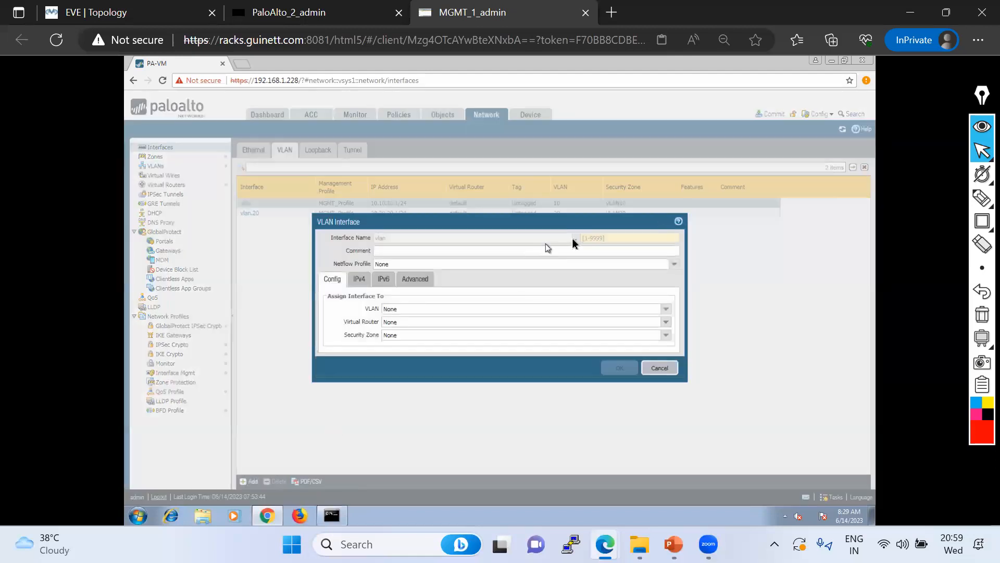
text(10)
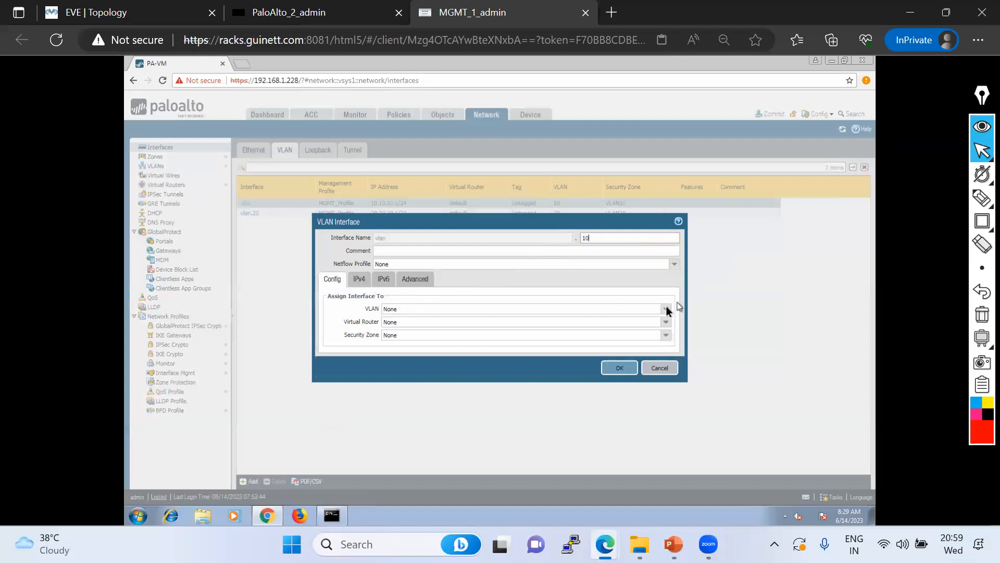
click(483, 311)
click(415, 331)
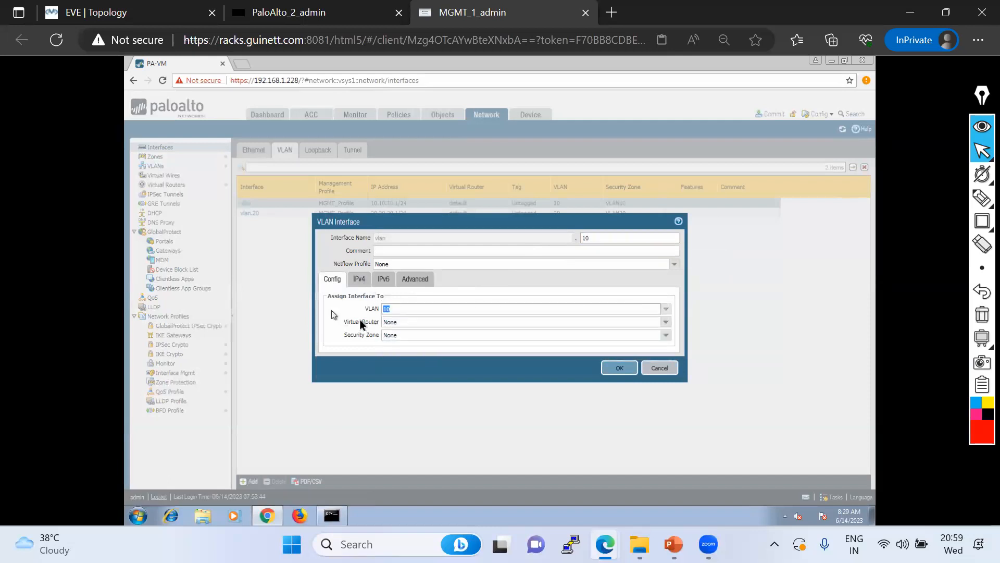
click(667, 322)
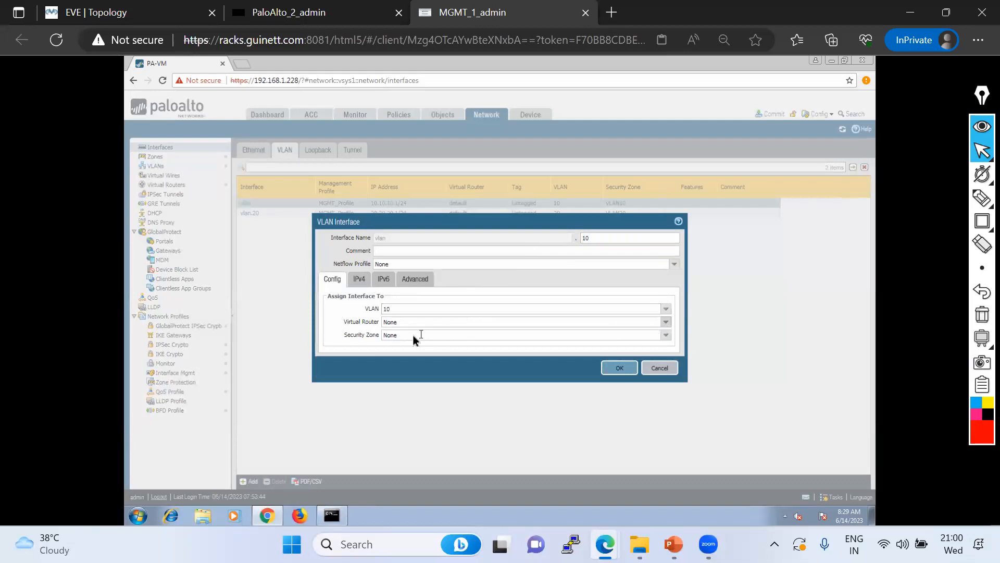
click(667, 323)
click(406, 346)
click(666, 335)
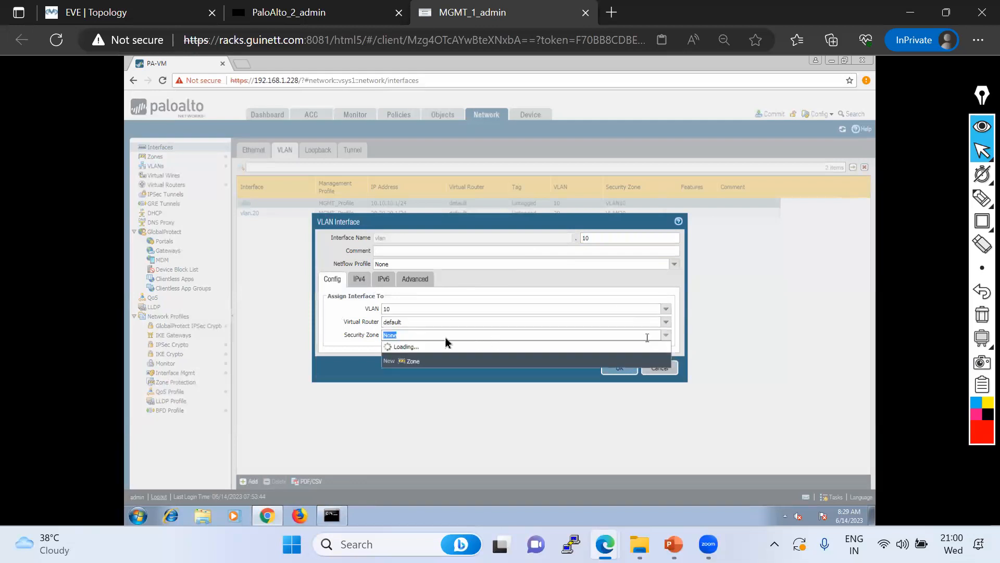
click(393, 356)
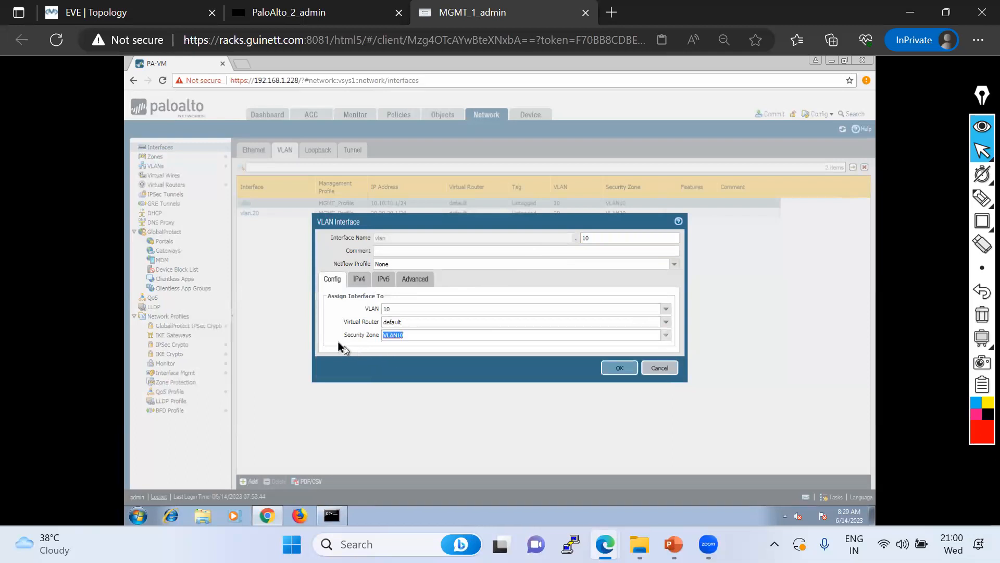
Give vlan.10 IP 10.10.10.1/24 and the MGMT_Profile management profile, then save it
click(359, 279)
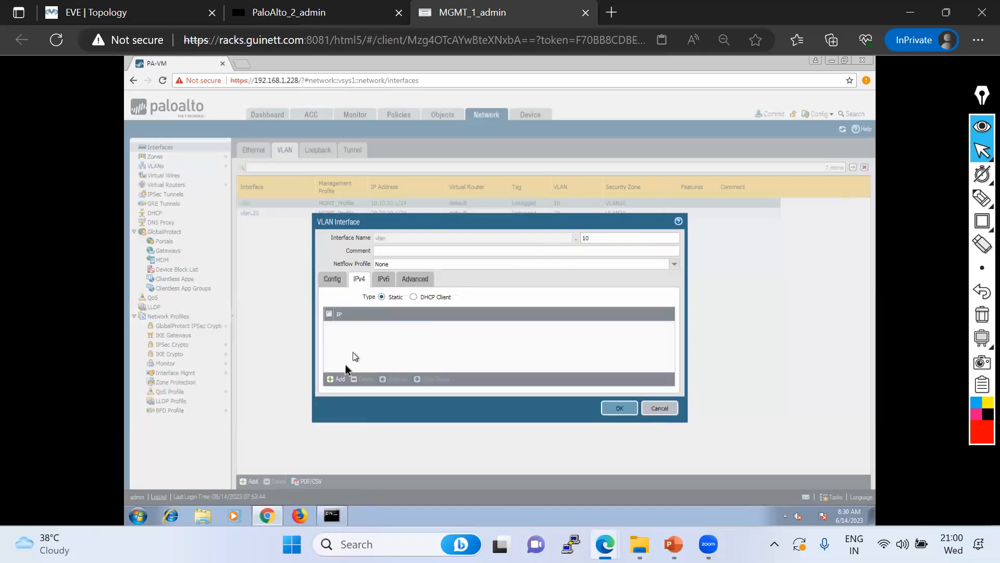
click(340, 380)
text(10)
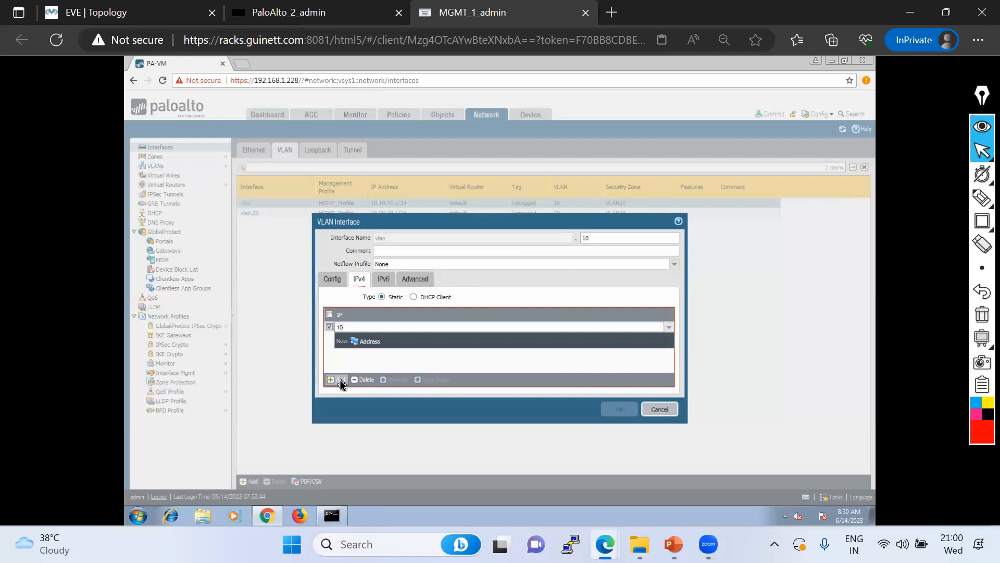
text(.10.10.1/24)
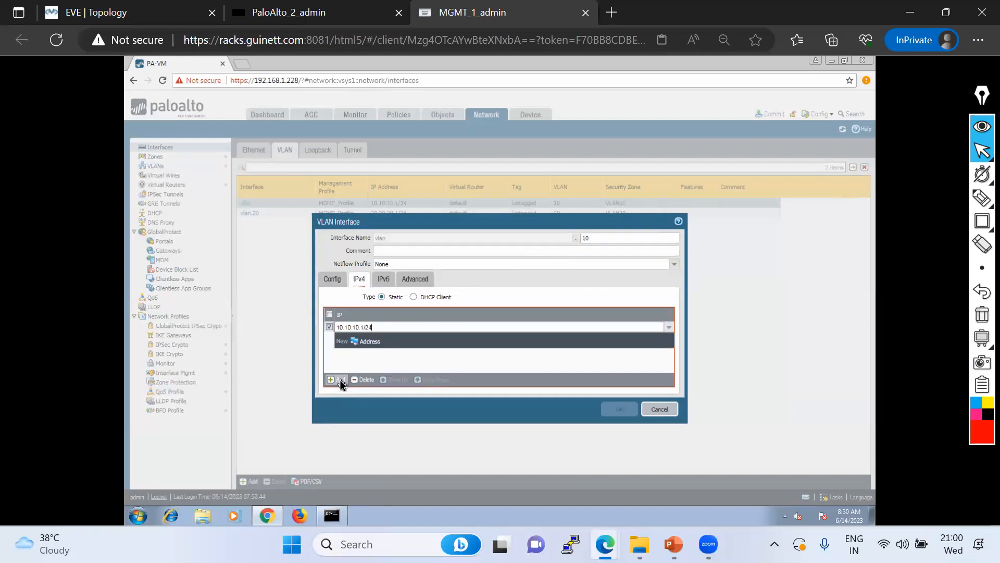
click(396, 354)
click(415, 279)
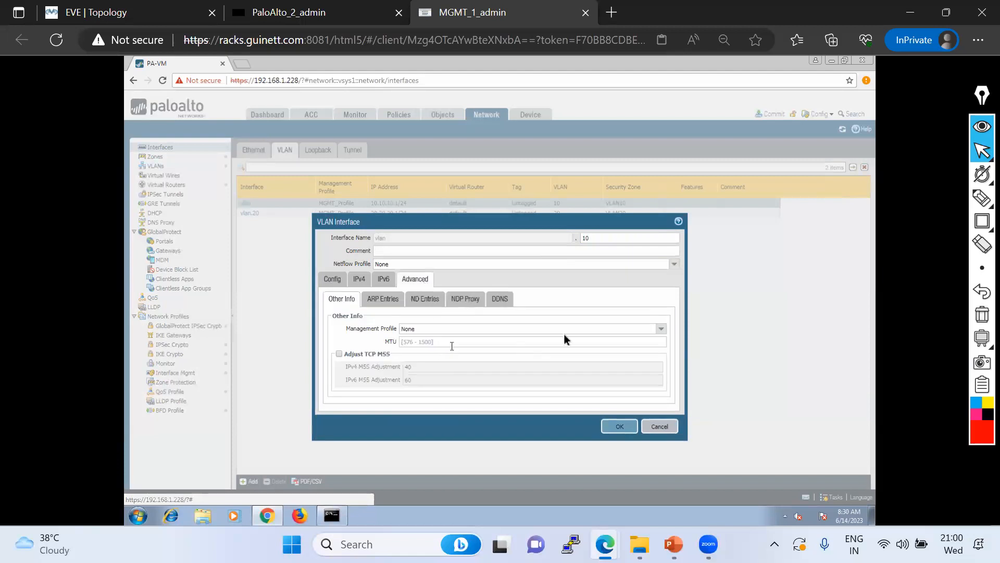
click(662, 329)
click(440, 346)
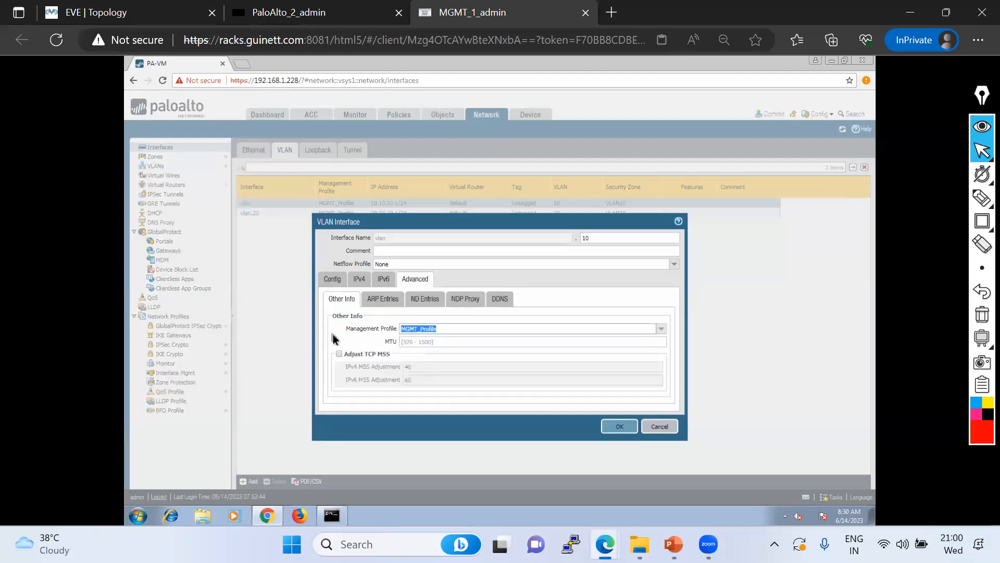
click(619, 426)
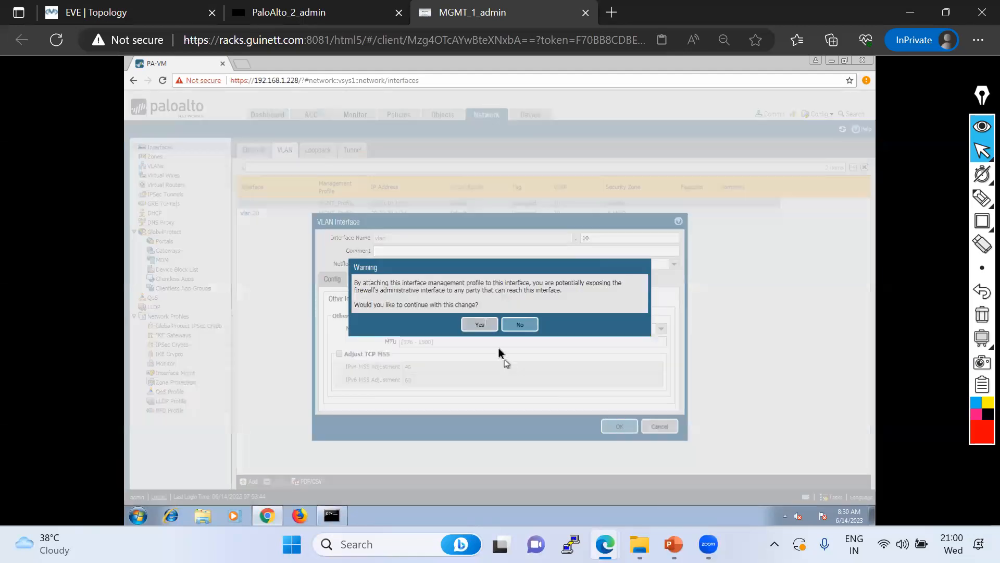
click(478, 324)
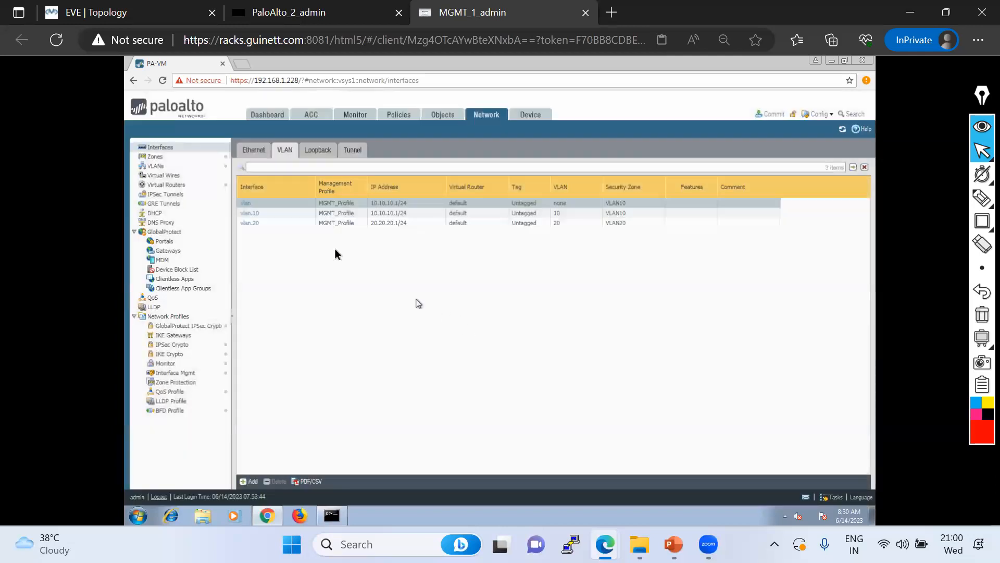
Remove the virtual router, security zone and 10.10.10.1/24 address from the base vlan interface
click(250, 206)
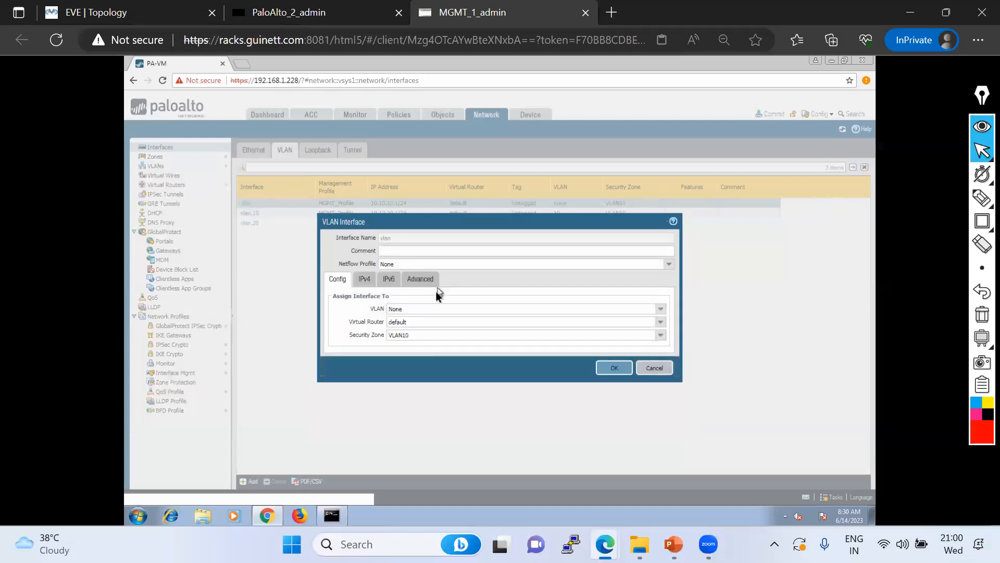
click(661, 324)
click(397, 334)
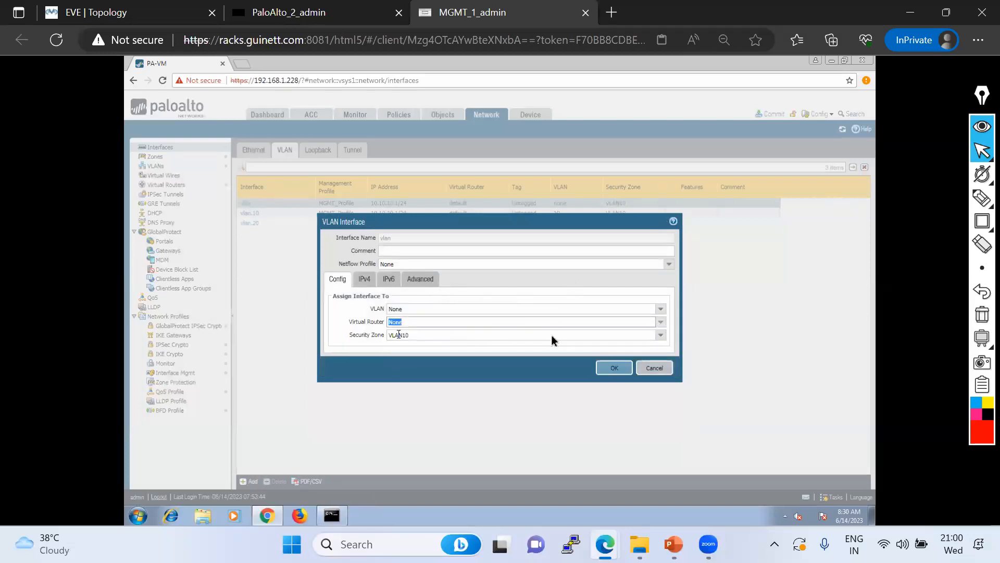
click(660, 335)
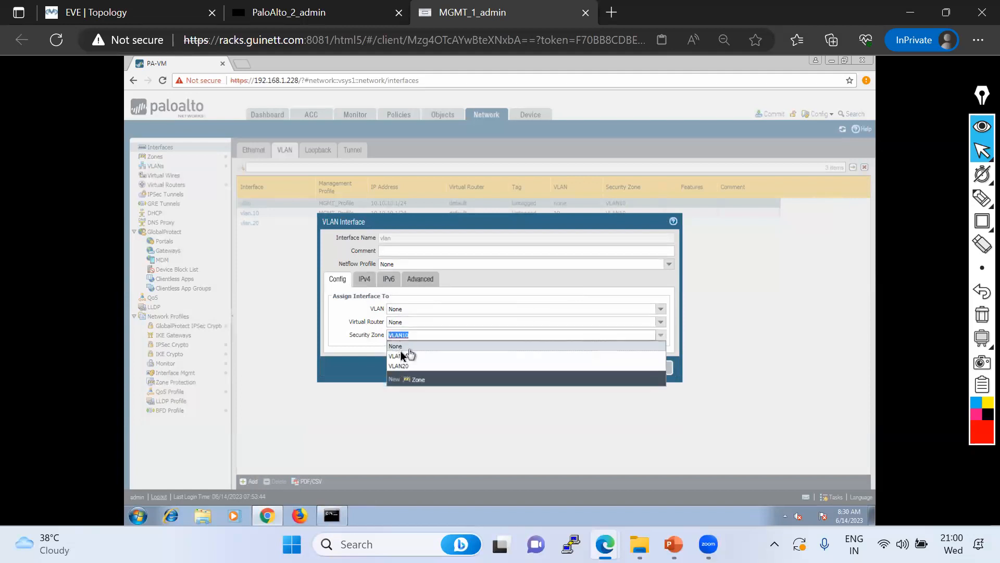
click(397, 346)
click(364, 280)
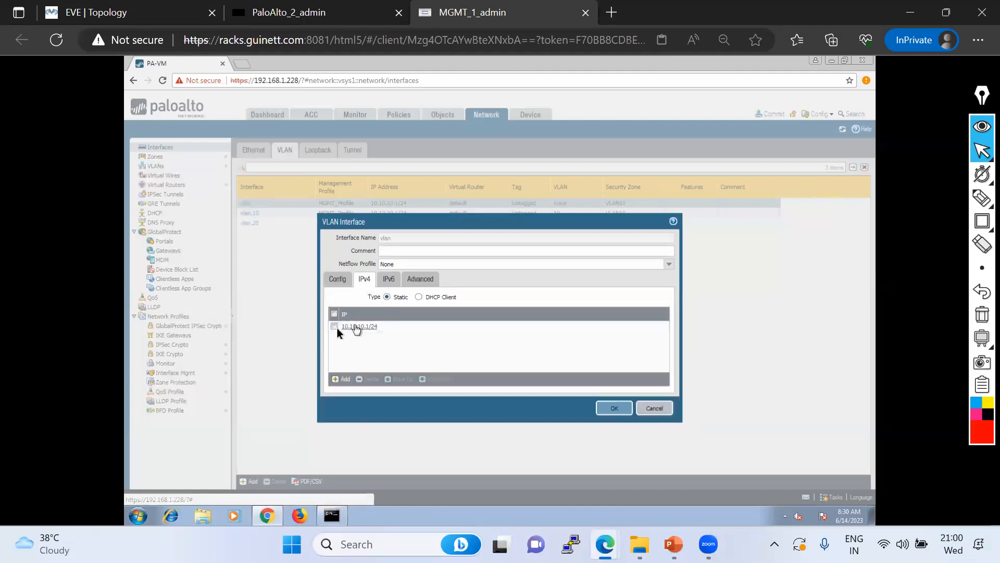
click(334, 326)
click(614, 408)
click(475, 326)
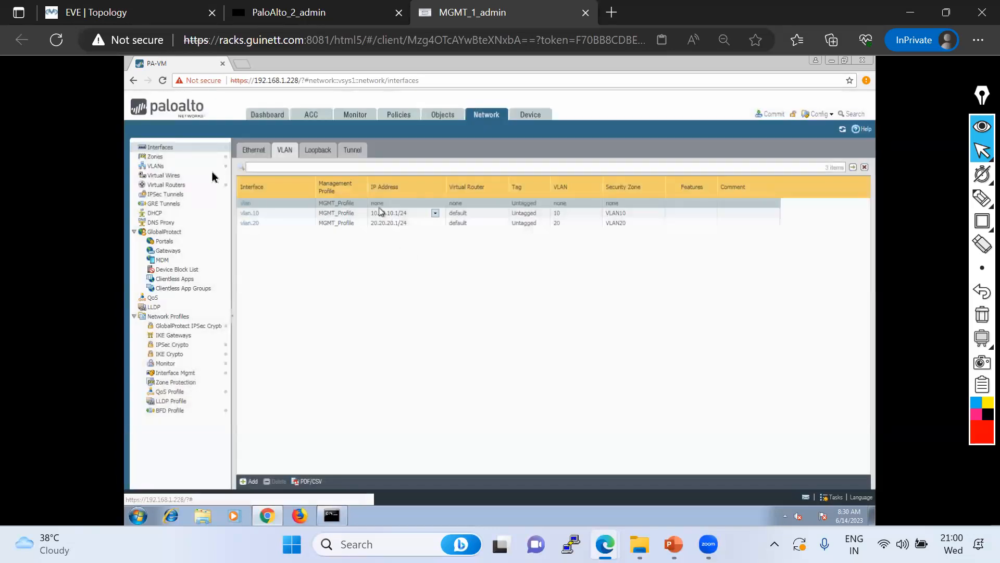
click(156, 166)
Discard VLAN 10's edit without adding a member and return to the Interfaces list
click(248, 174)
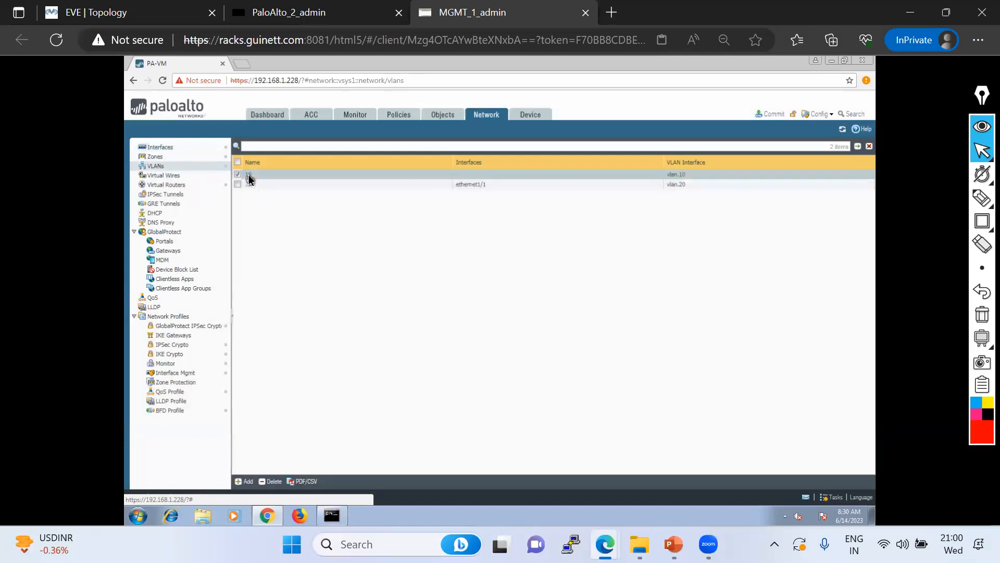
click(392, 337)
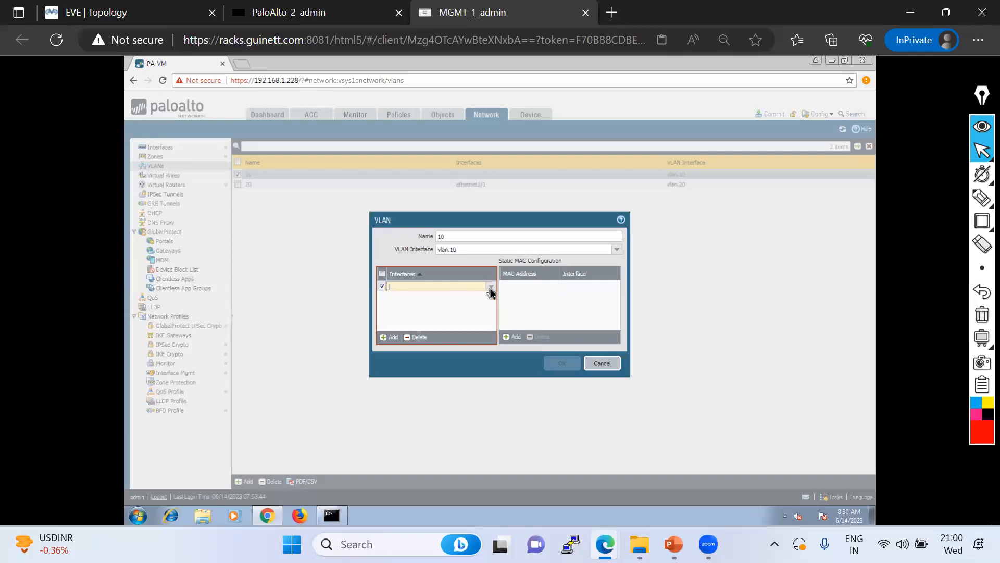
click(601, 363)
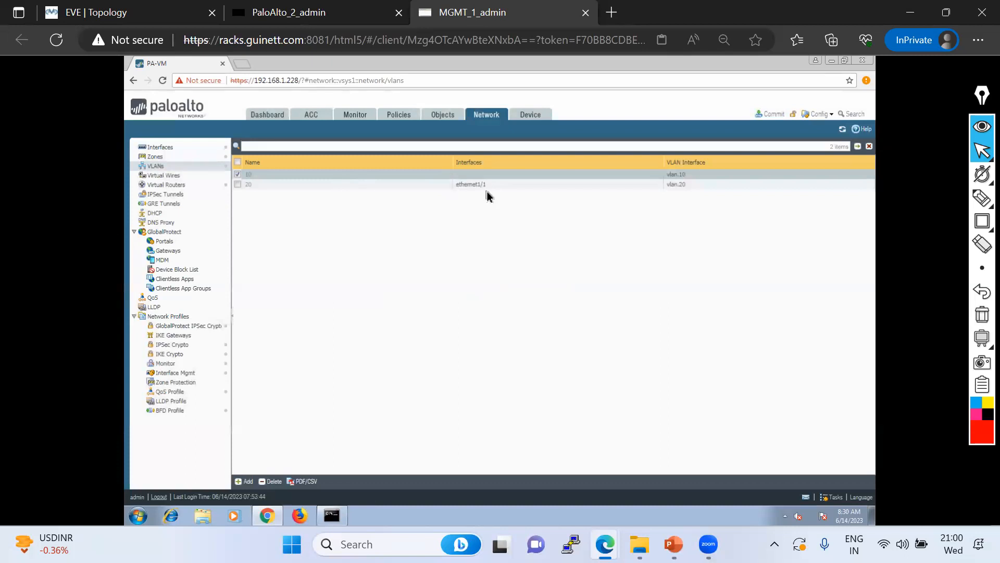
click(172, 149)
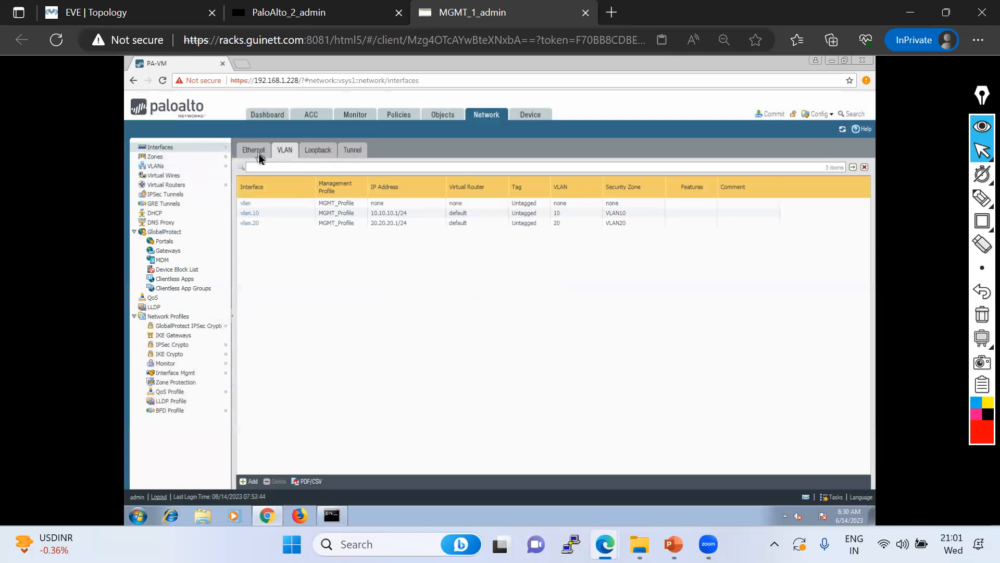
Check that ethernet1/1 is Layer2 on VLAN 20 and close it unchanged
click(259, 155)
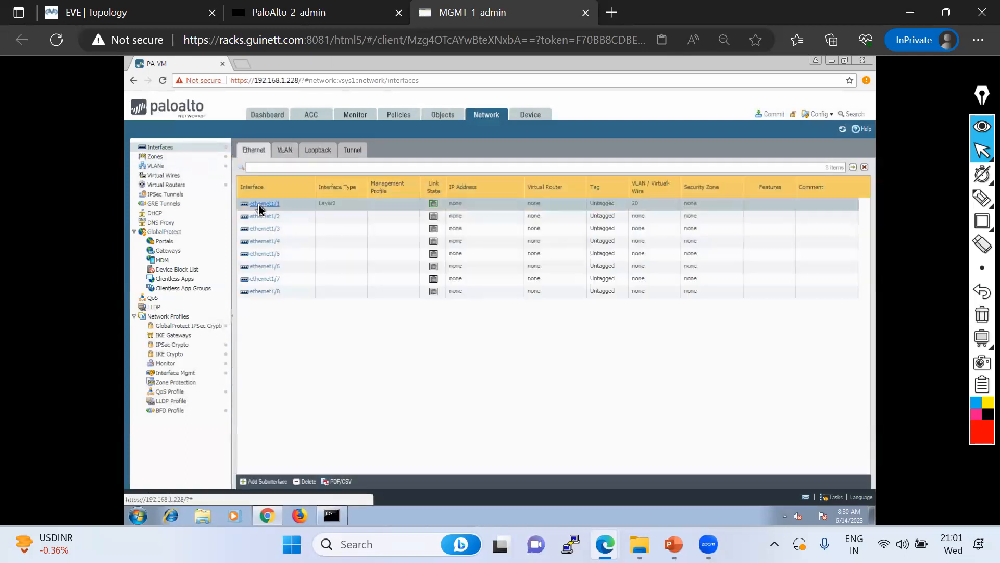
click(260, 207)
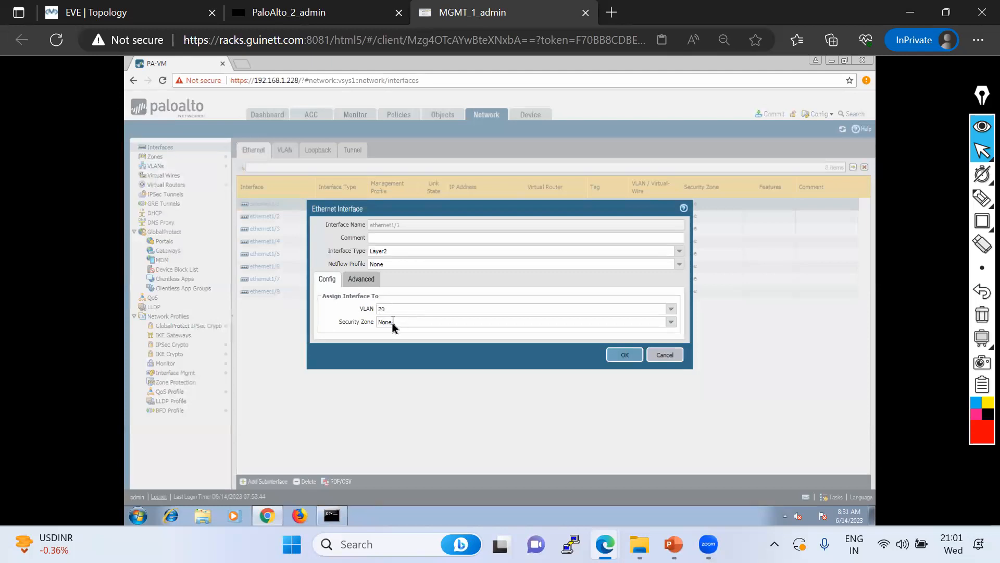
click(672, 309)
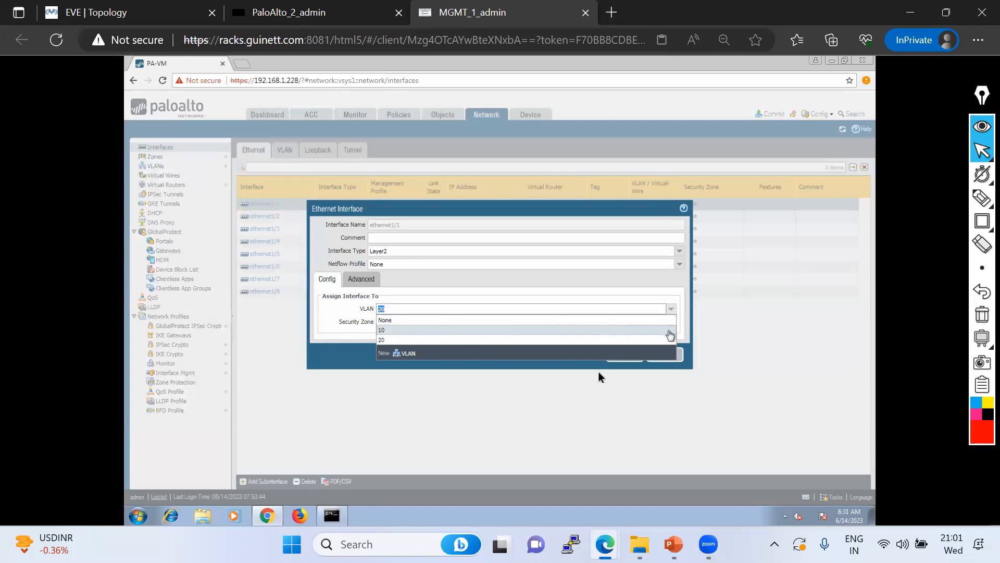
click(594, 385)
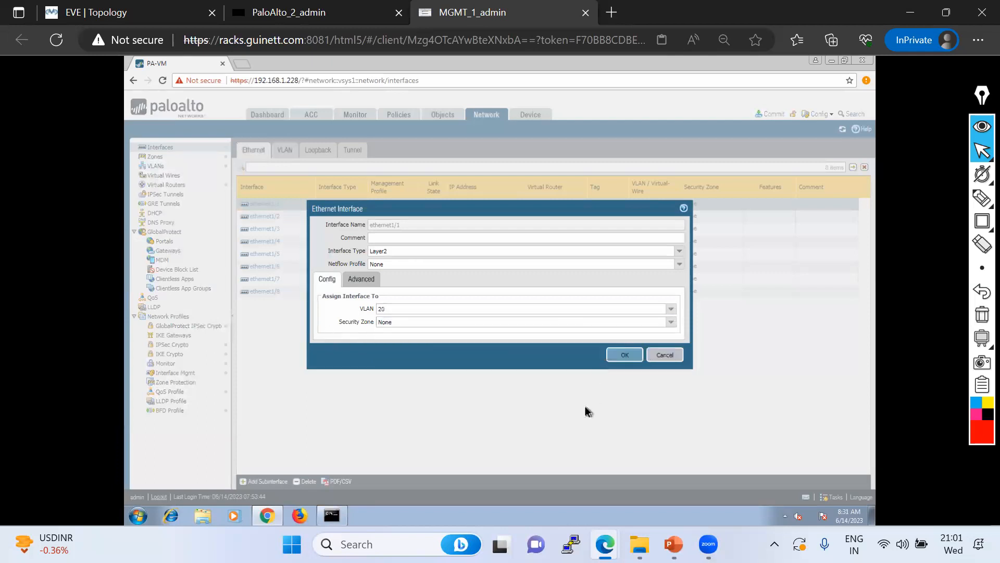
click(667, 356)
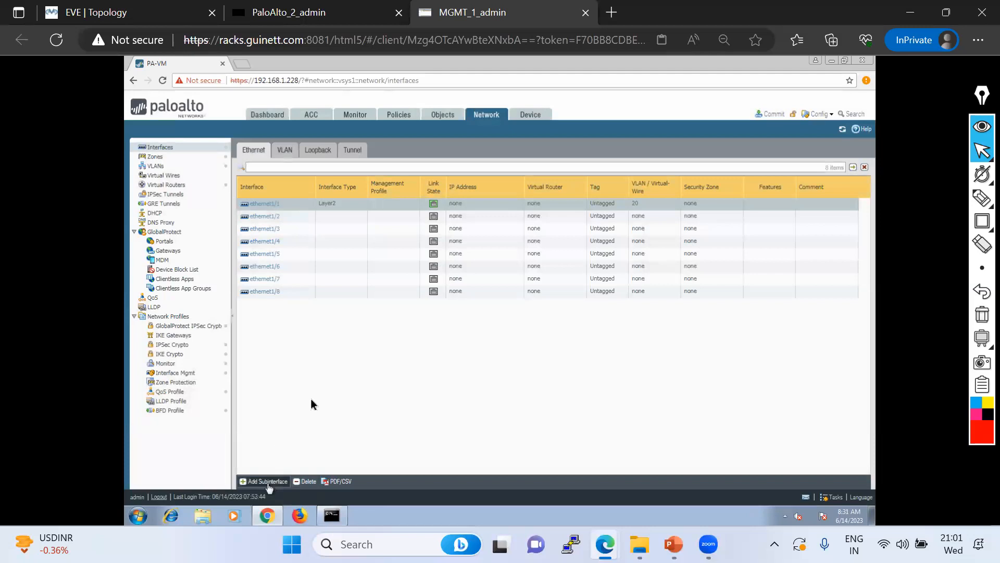
Add Layer2 subinterface ethernet1/1.10 with tag 20 and VLAN None
click(268, 482)
click(597, 254)
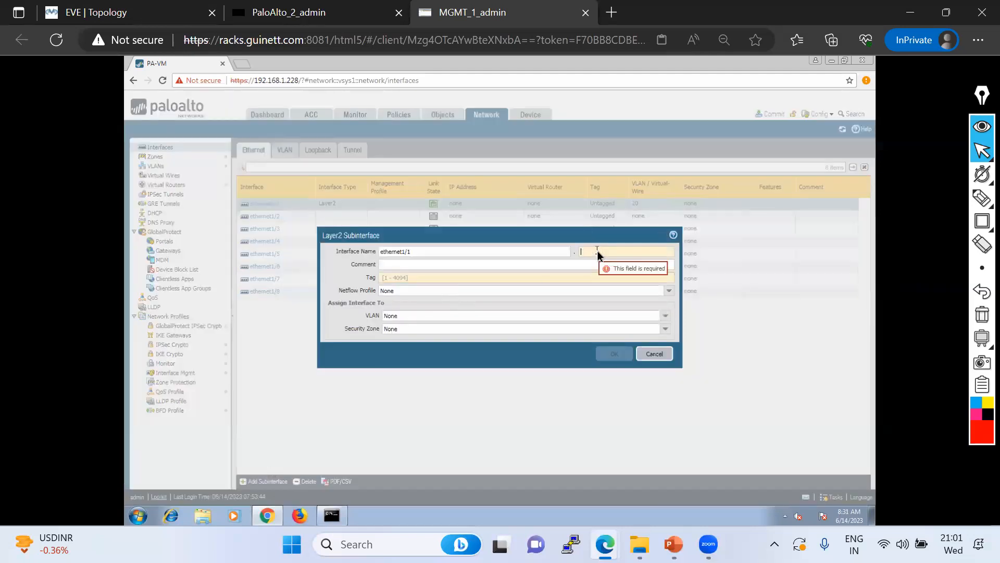
text(10)
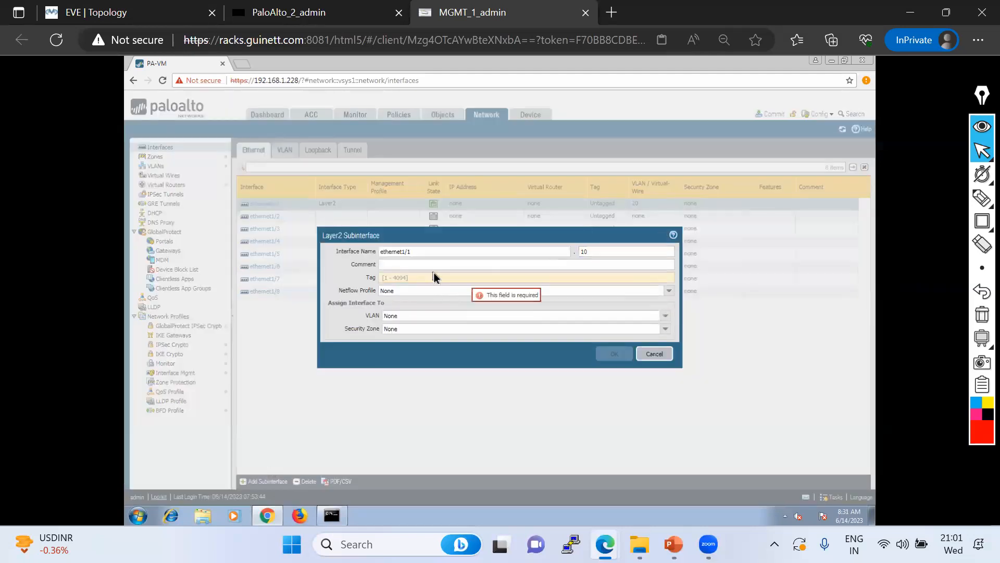
click(394, 279)
text(20)
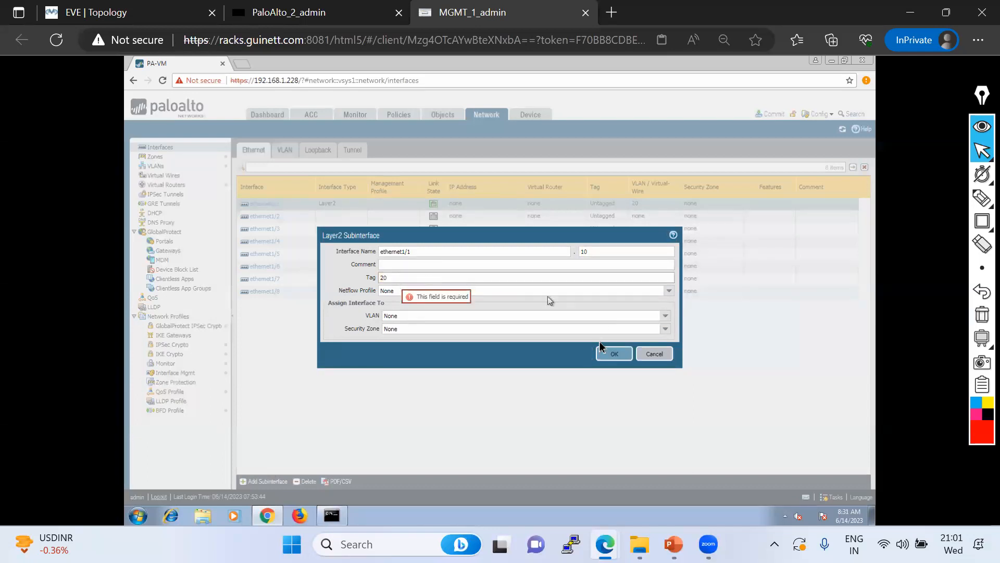
click(666, 315)
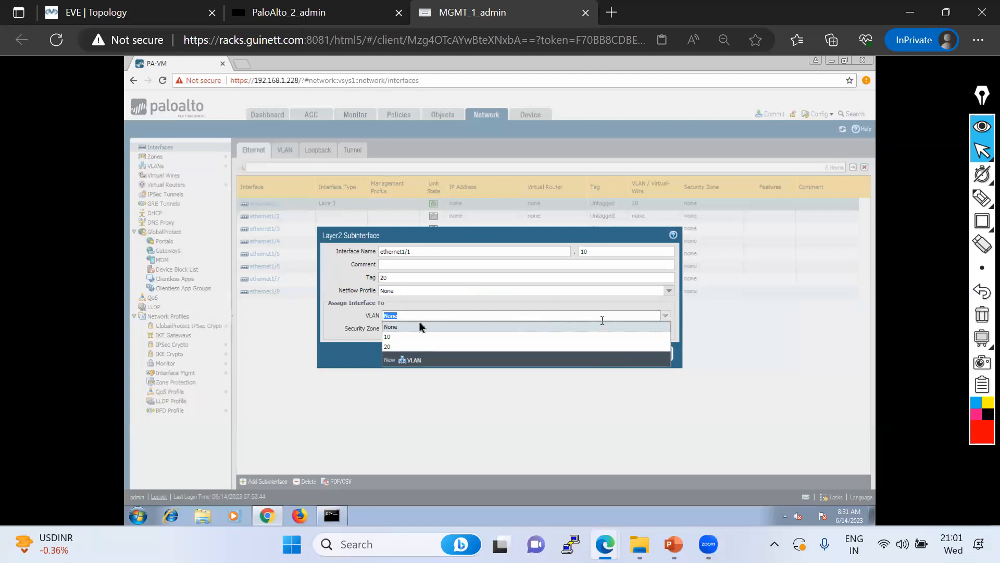
click(344, 320)
click(619, 355)
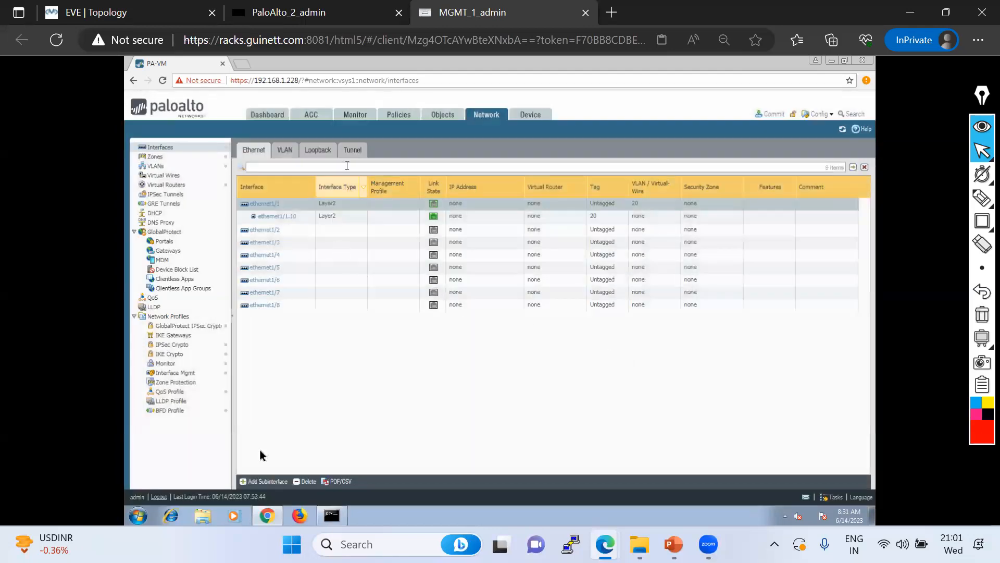
Add Layer2 subinterface ethernet1/1.20 with tag 20
click(258, 482)
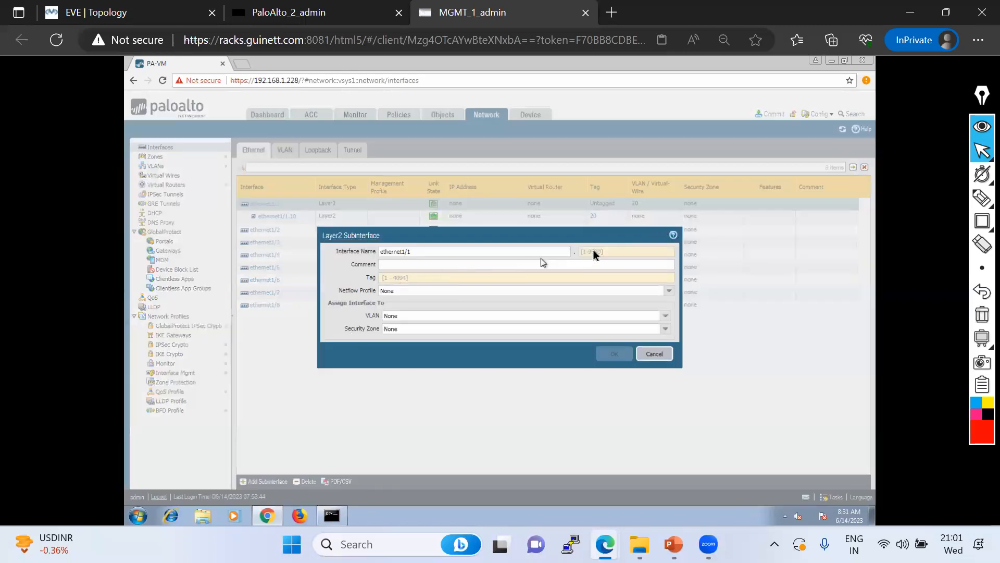
text(20)
click(442, 278)
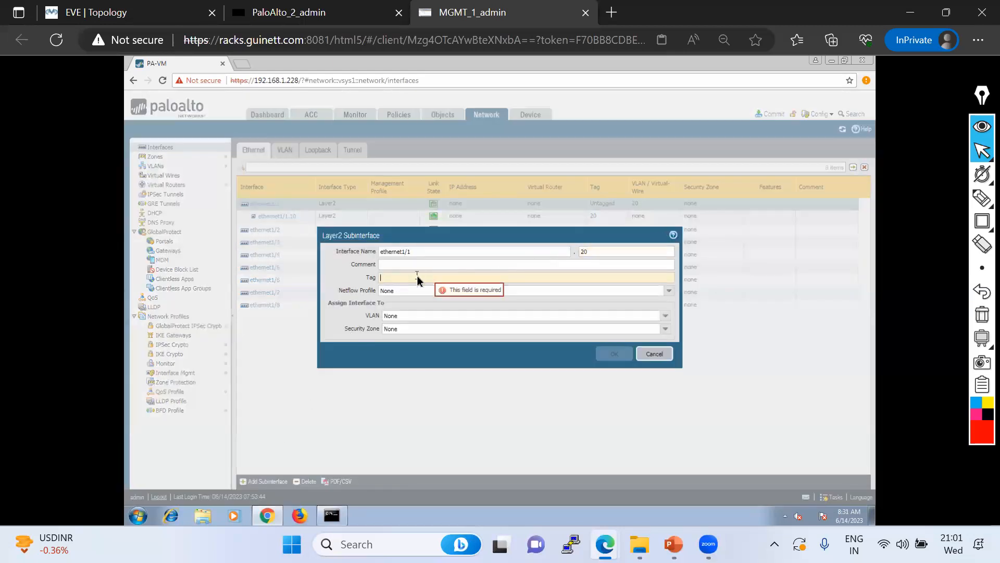
text(209)
key(BackSpace)
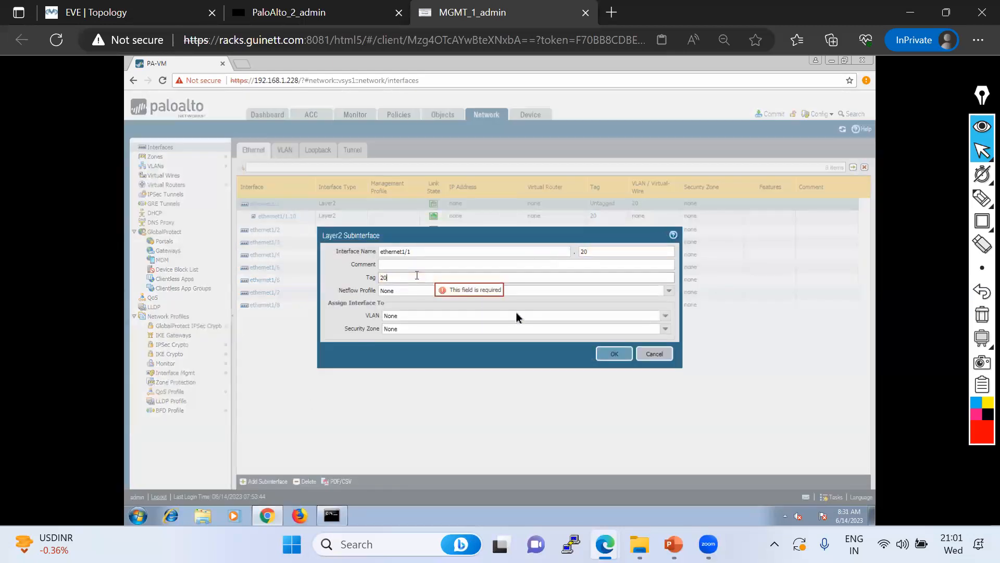
click(614, 354)
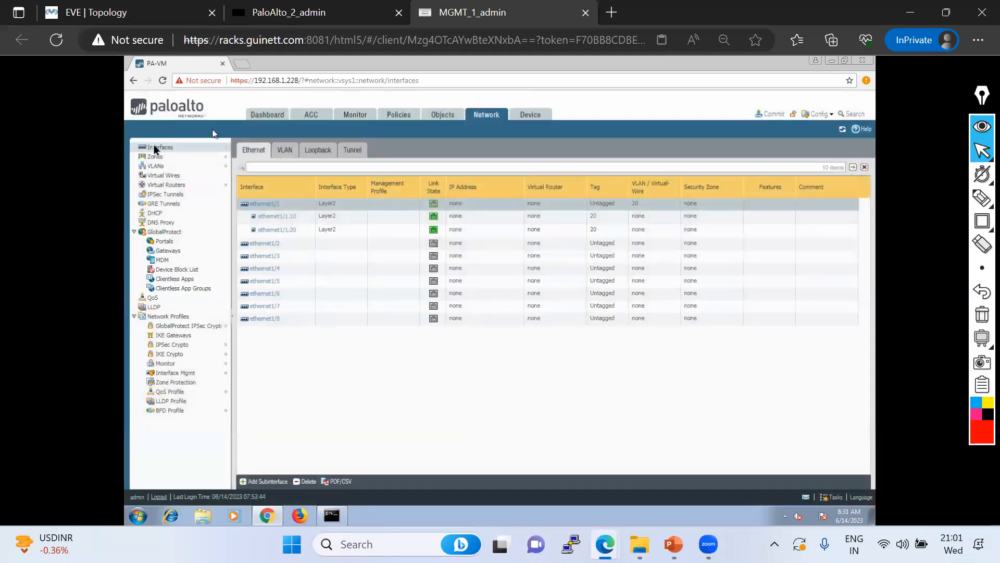
Add ethernet1/1.10 as VLAN 10's member interface
click(157, 168)
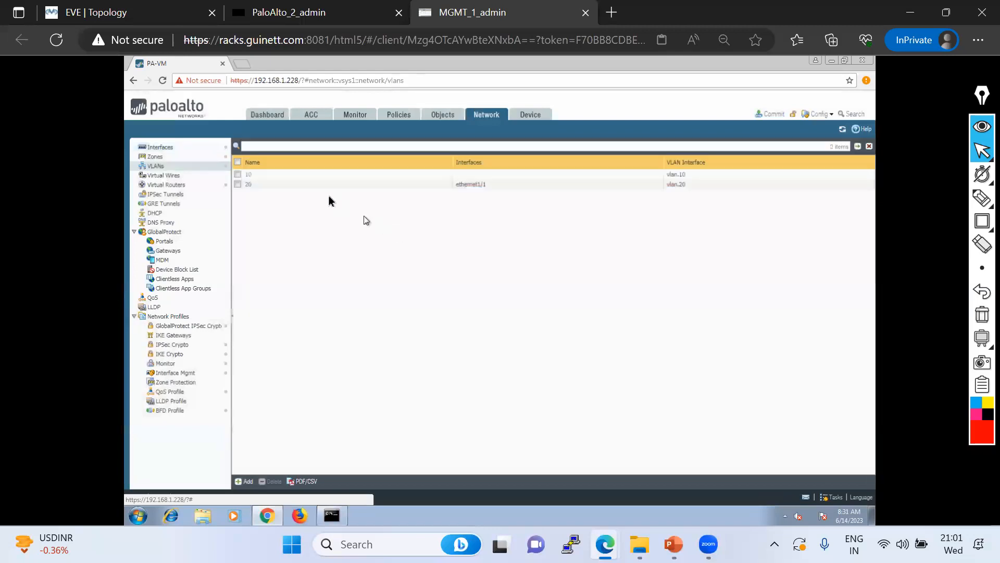
click(247, 177)
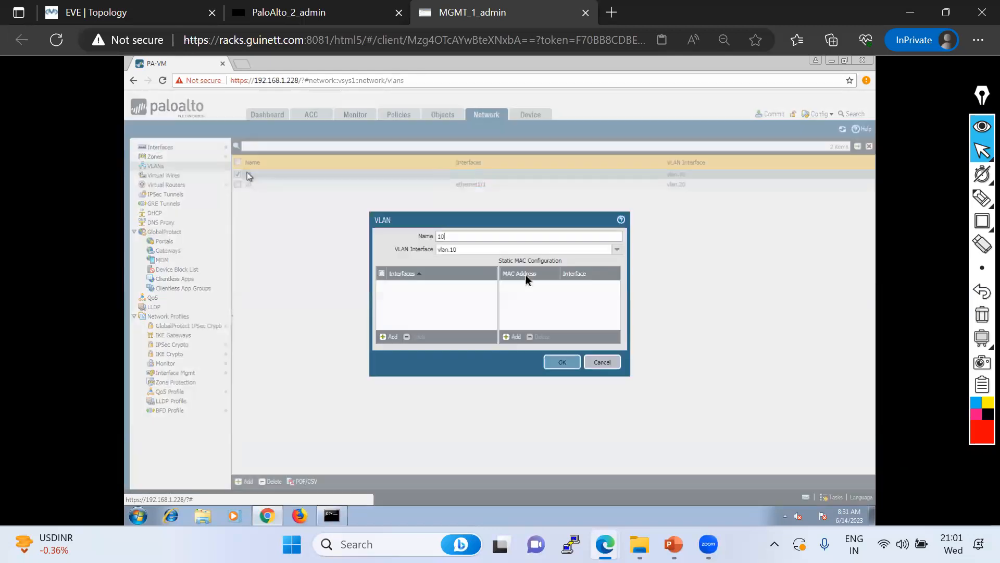
click(390, 337)
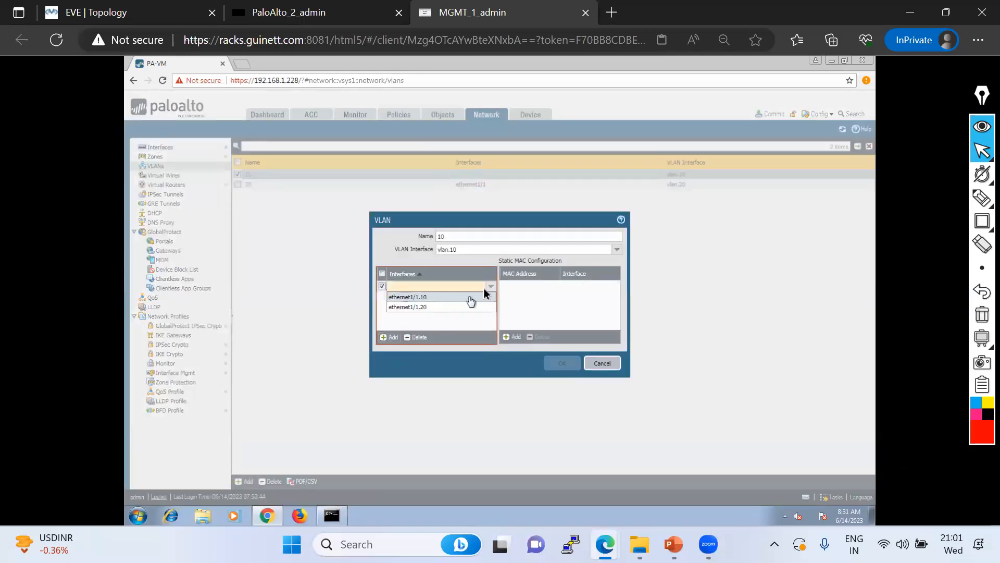
click(423, 297)
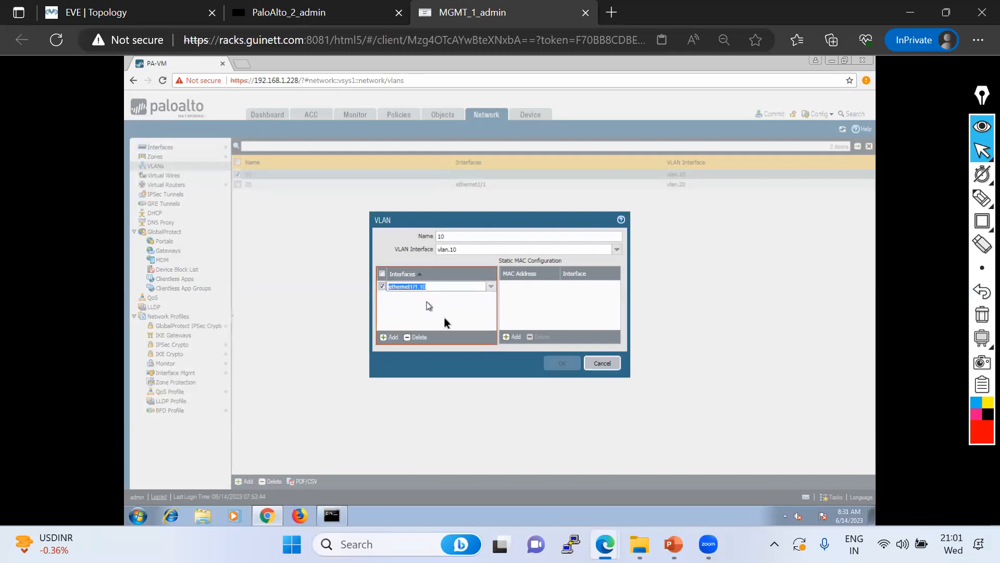
click(572, 360)
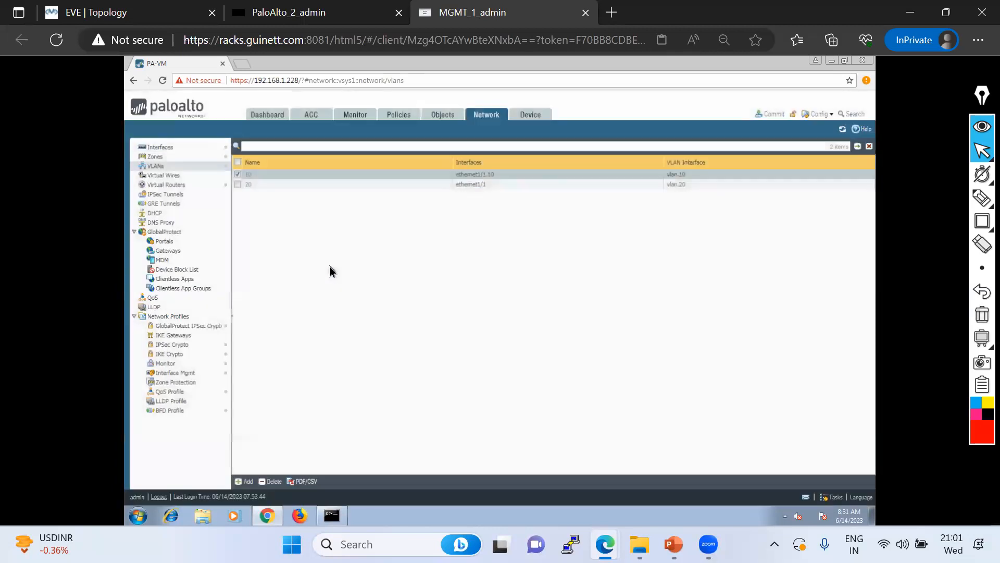
Replace ethernet1/1 with ethernet1/1.20 as VLAN 20's member interface
click(249, 185)
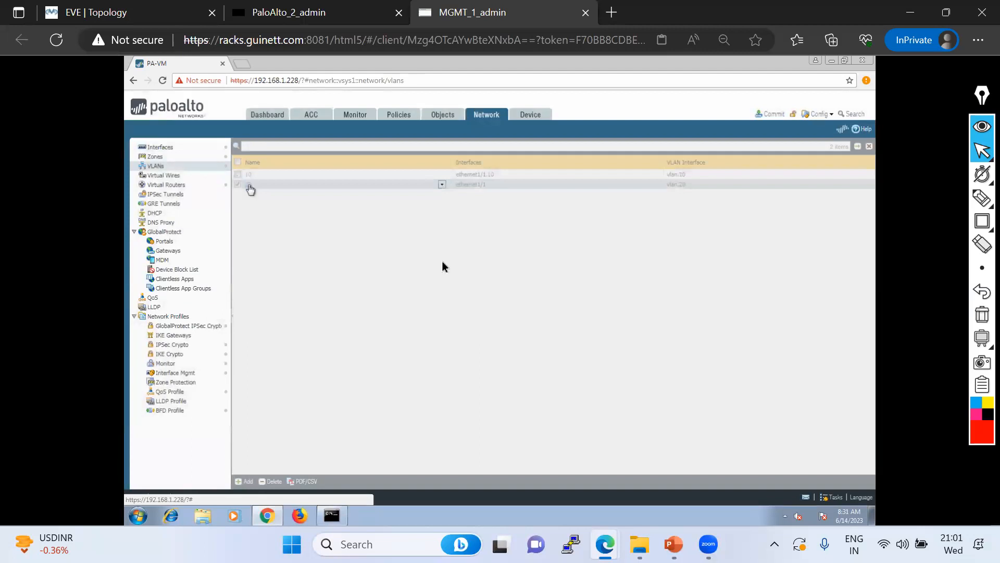
click(411, 287)
click(419, 308)
click(562, 365)
click(160, 149)
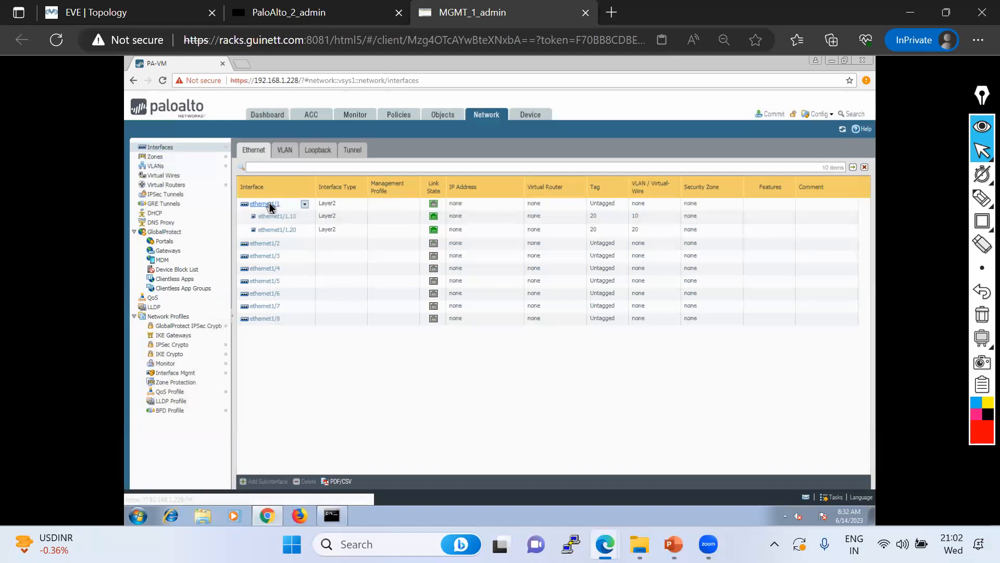
click(269, 206)
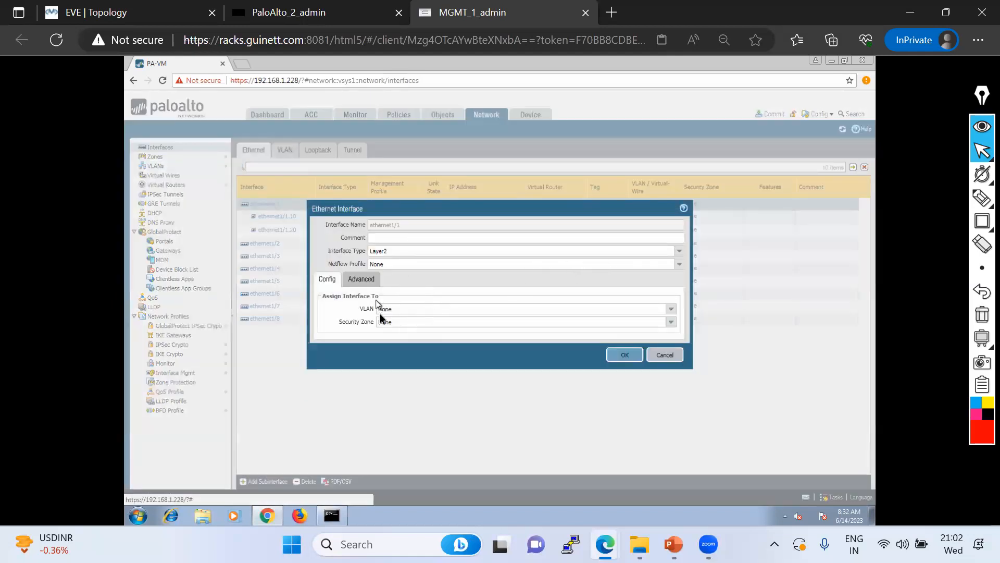
click(360, 282)
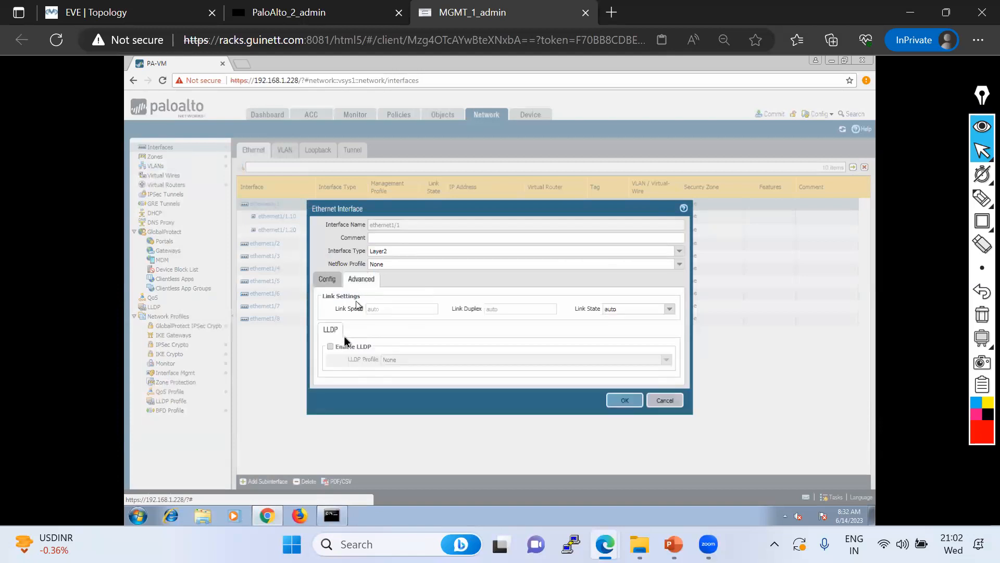
click(323, 280)
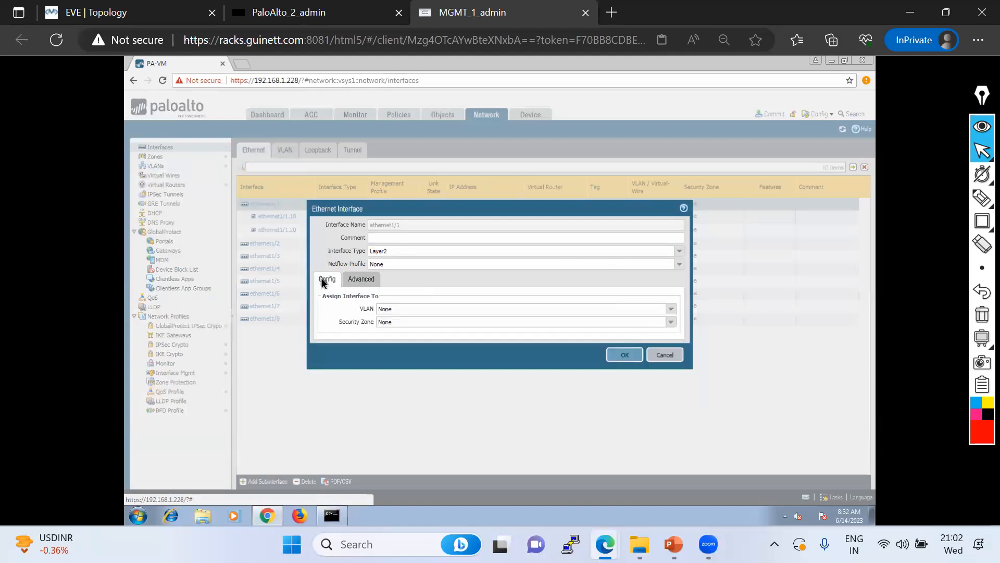
click(615, 355)
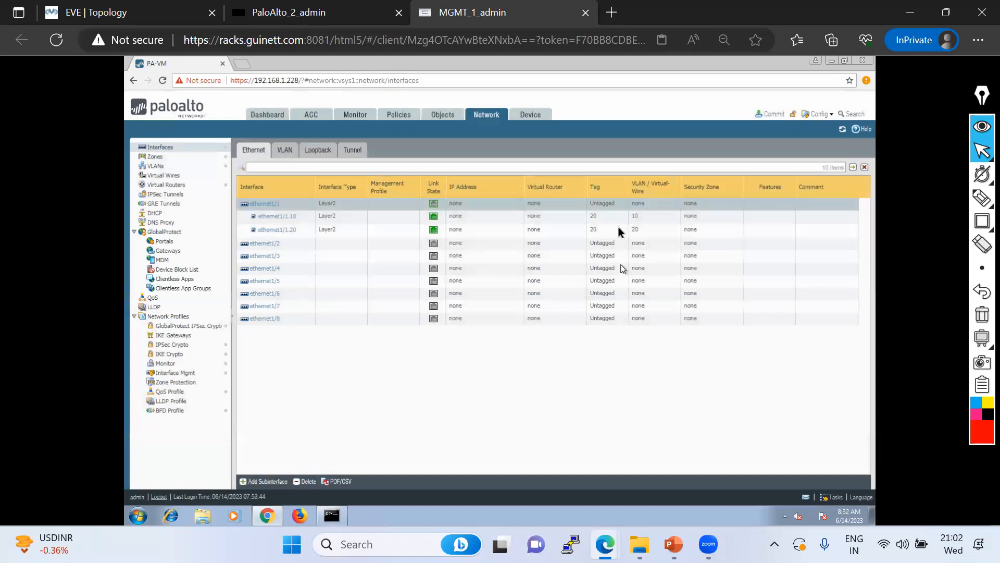
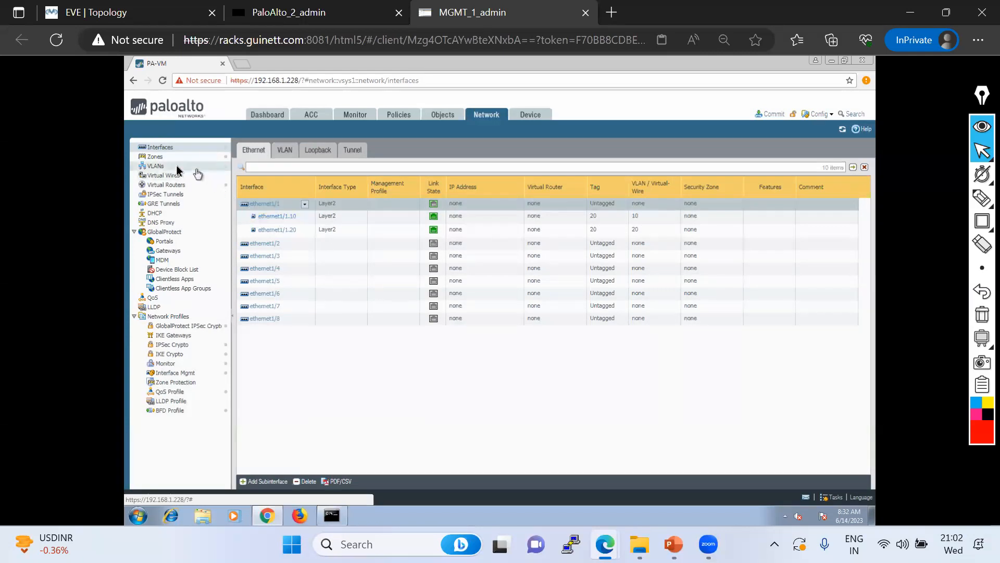
Change the type of security zones VLAN10 and VLAN20 to Layer2
click(157, 157)
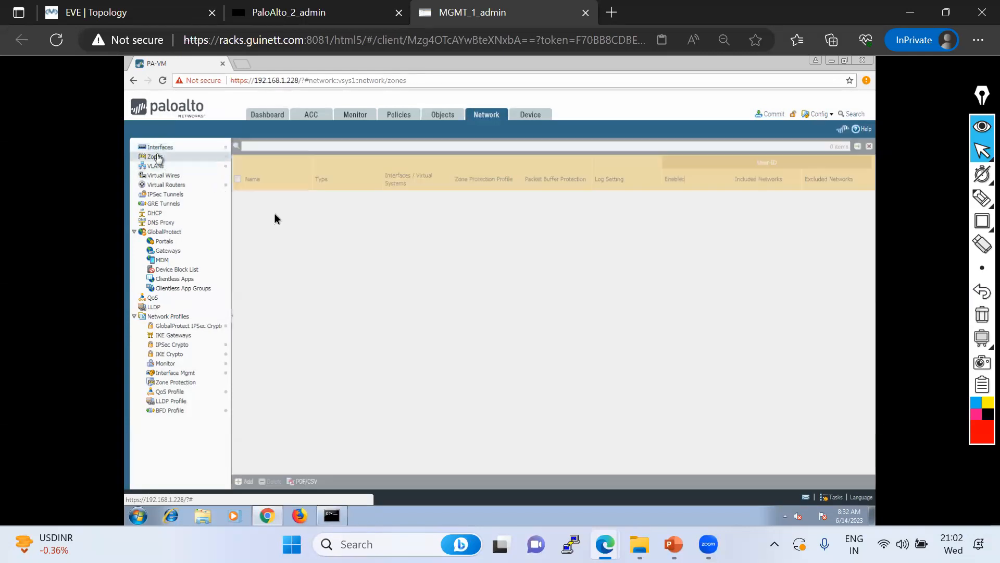
click(255, 195)
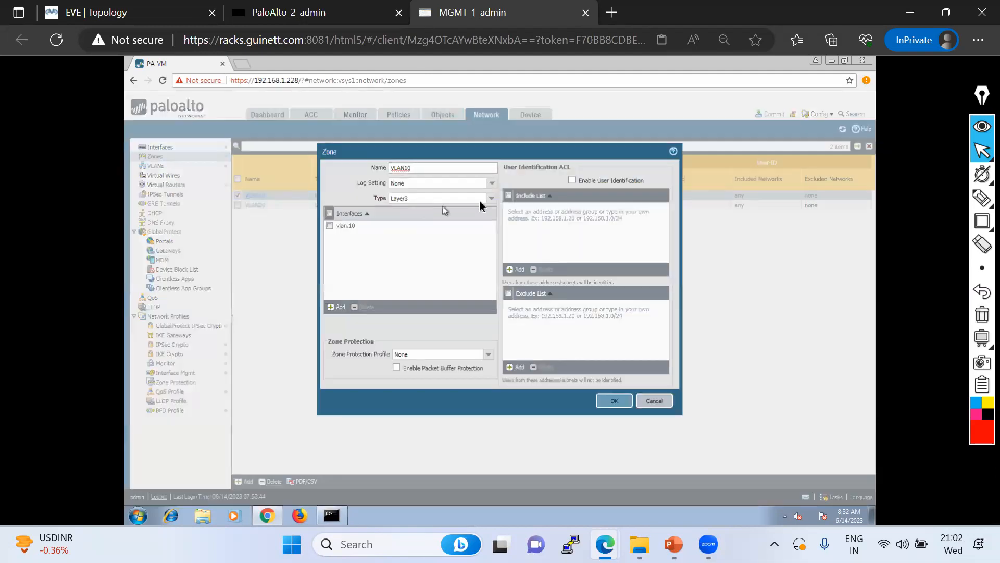
click(491, 199)
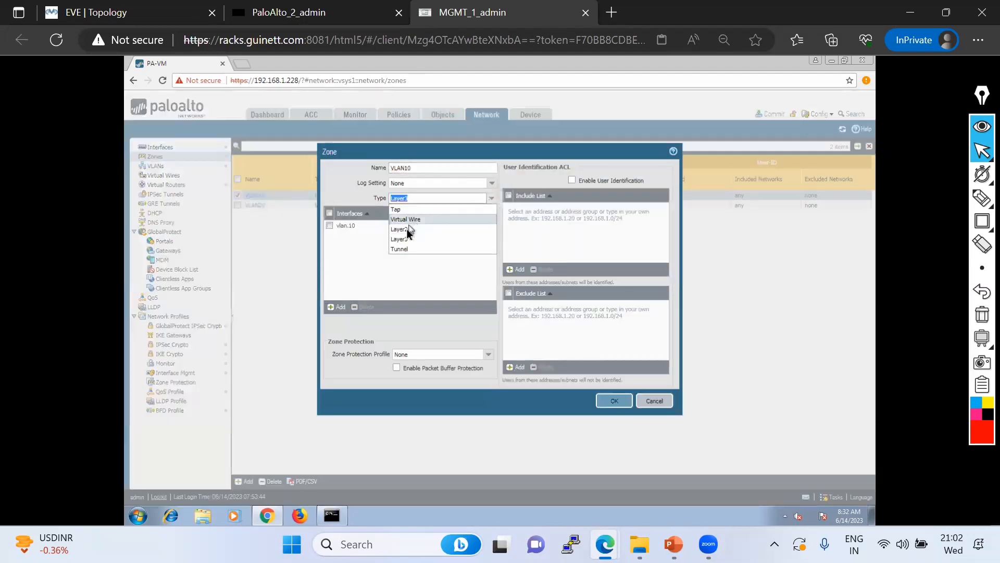
click(410, 227)
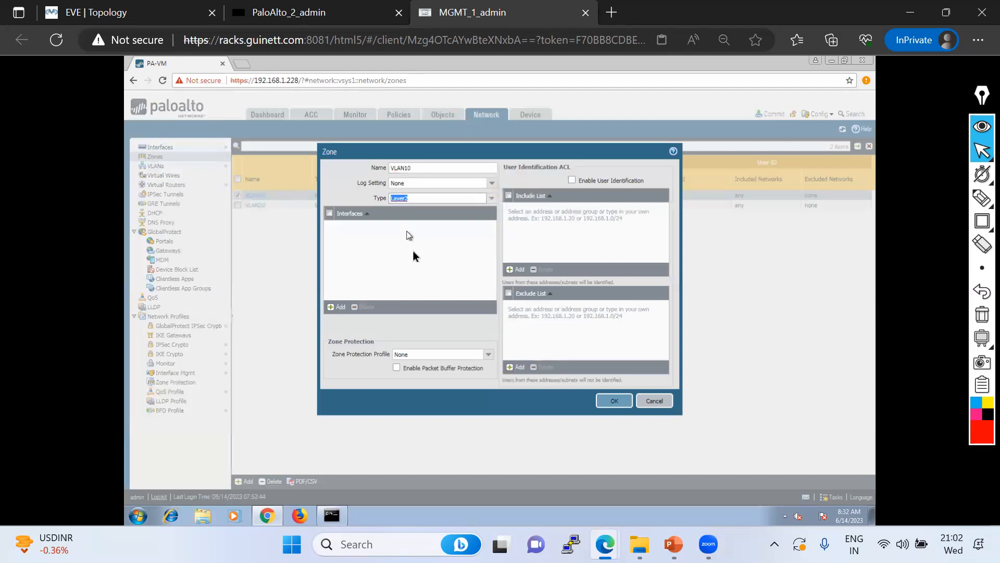
click(613, 401)
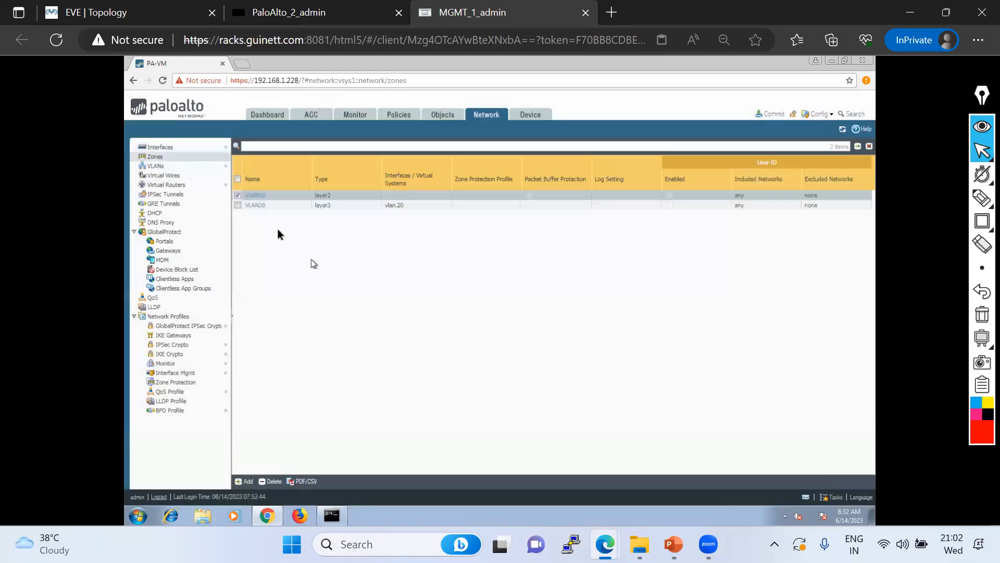
click(256, 206)
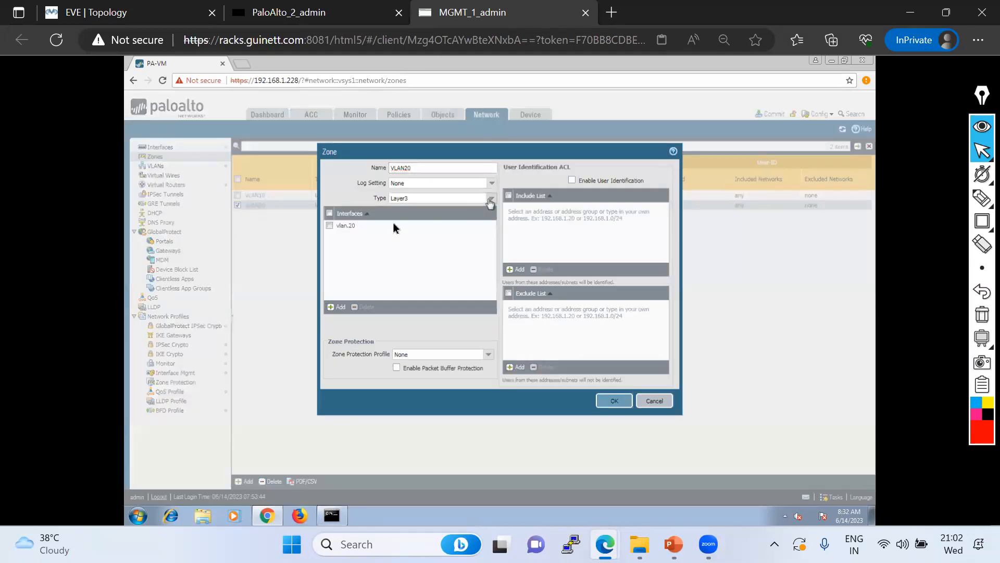
click(489, 200)
click(404, 254)
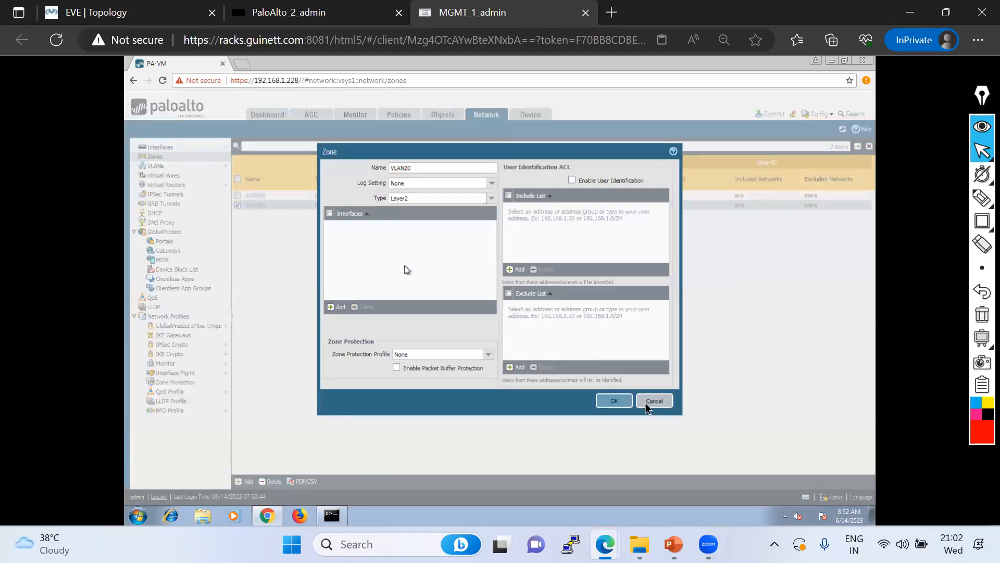
click(615, 401)
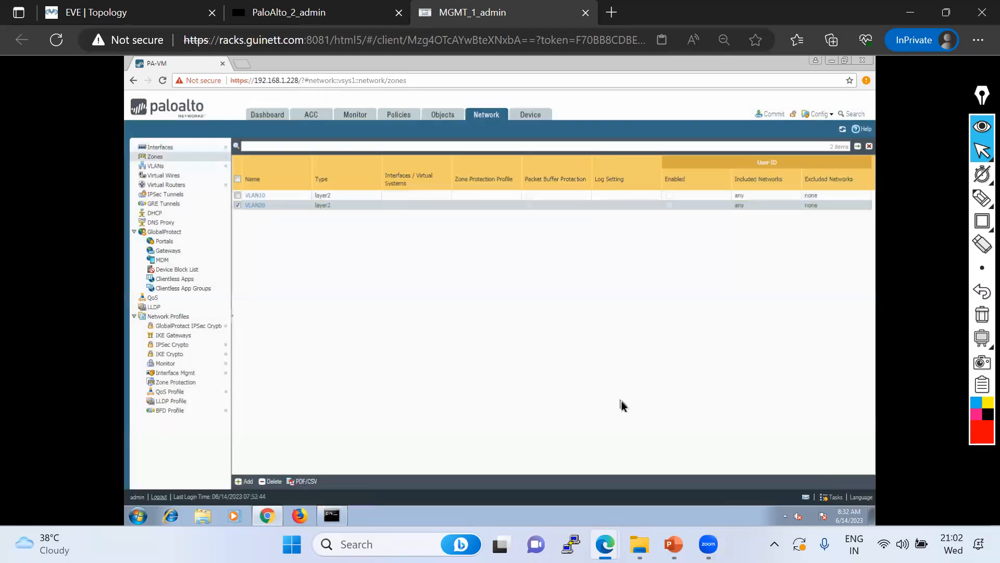
click(179, 150)
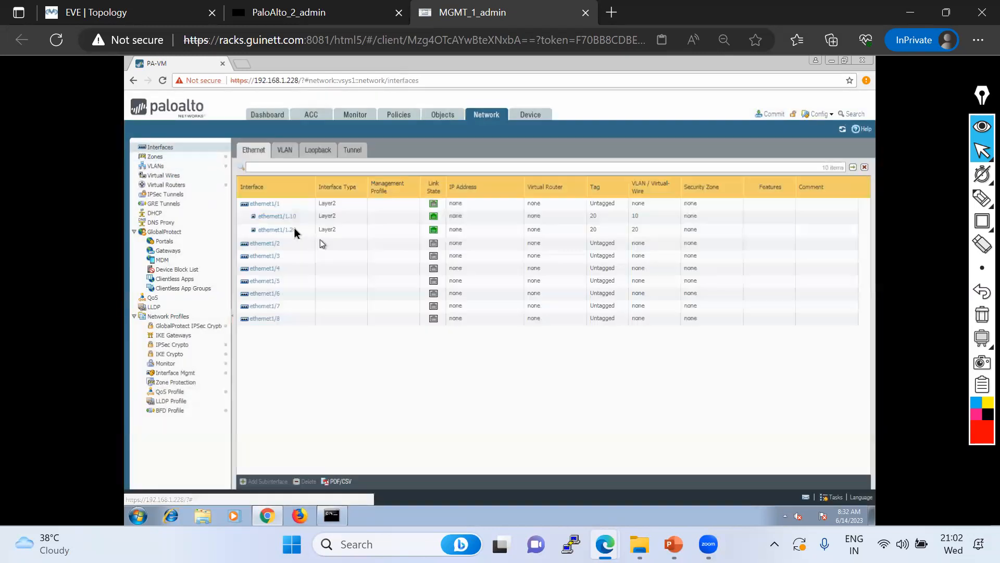
Put subinterface ethernet1/1.10 in zone VLAN10 and ethernet1/1.20 in zone VLAN20
click(286, 221)
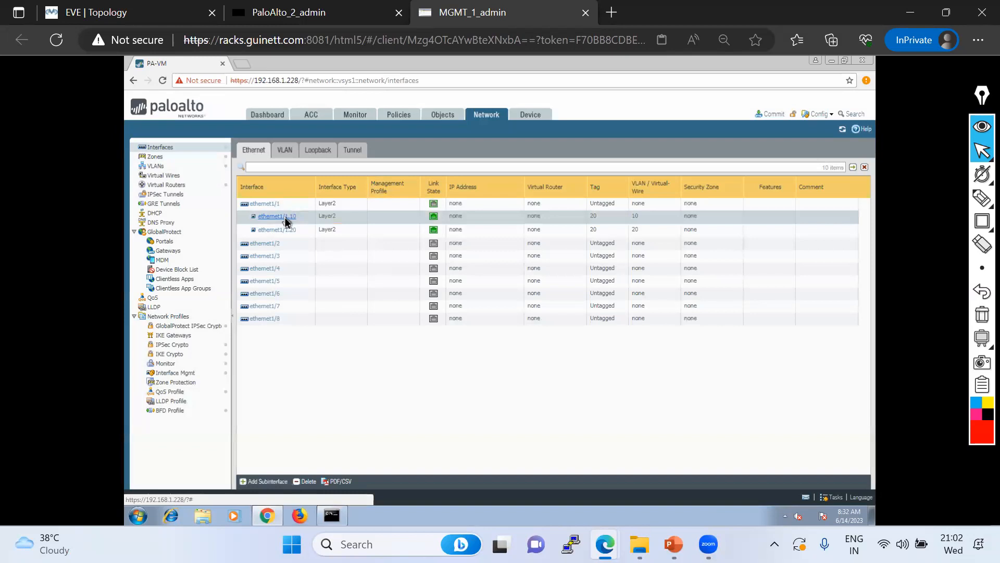
click(665, 329)
click(404, 350)
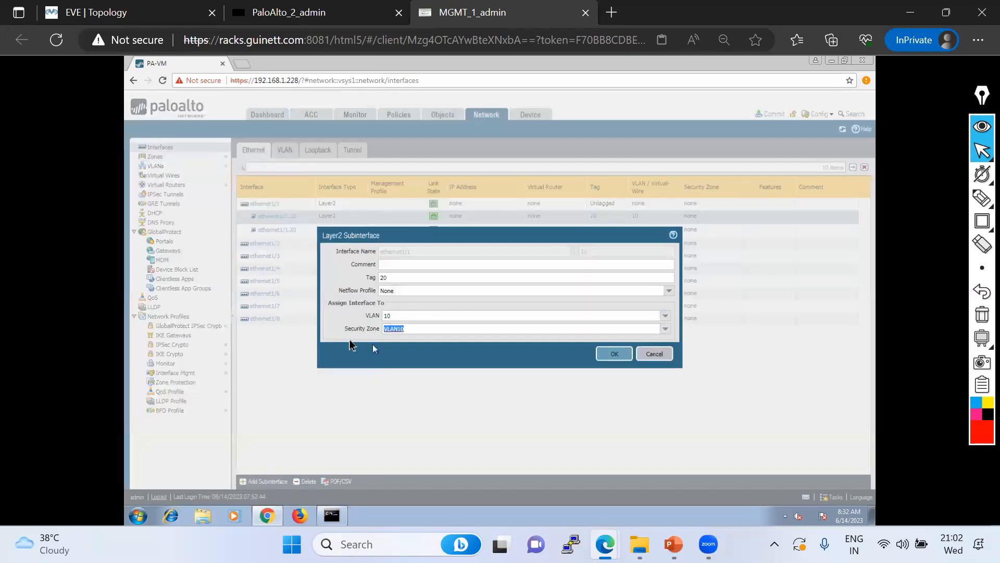
click(614, 354)
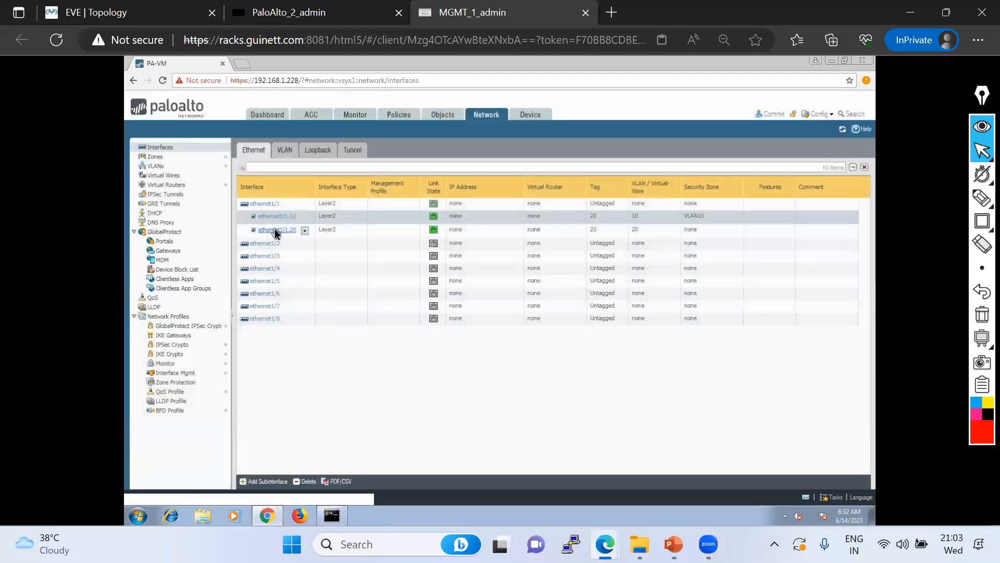
click(268, 229)
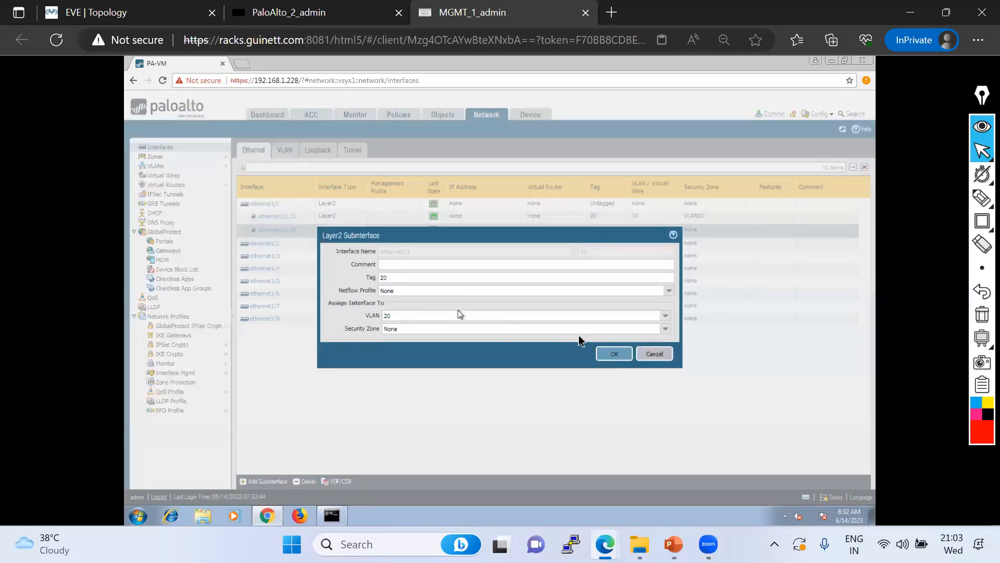
click(667, 329)
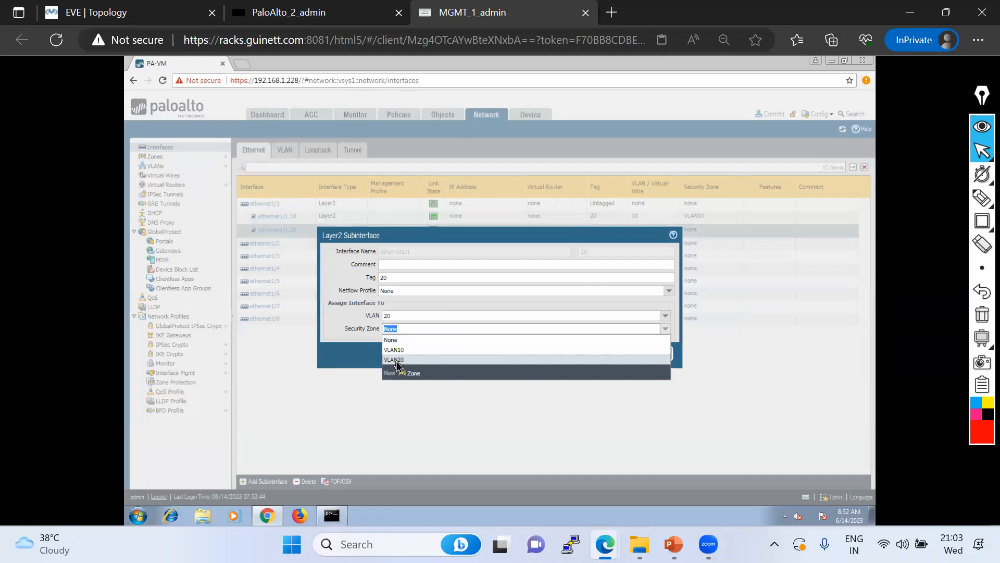
click(401, 370)
click(613, 355)
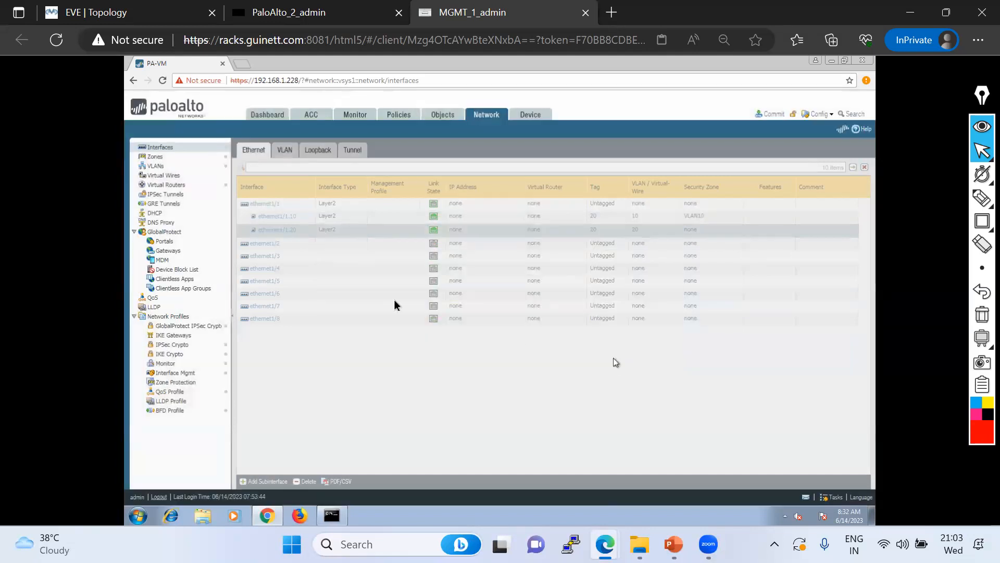
click(285, 151)
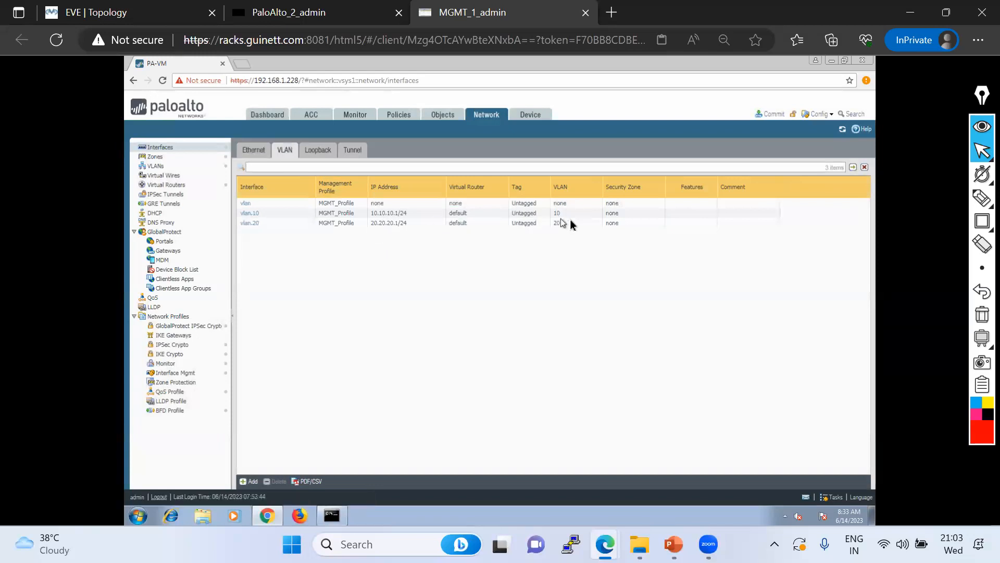
click(251, 214)
click(251, 214)
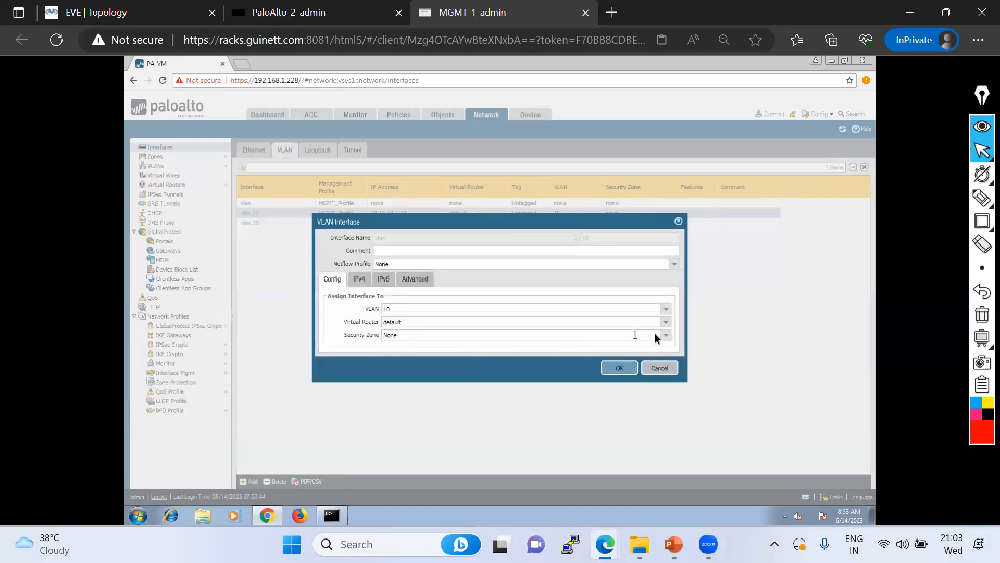
click(667, 340)
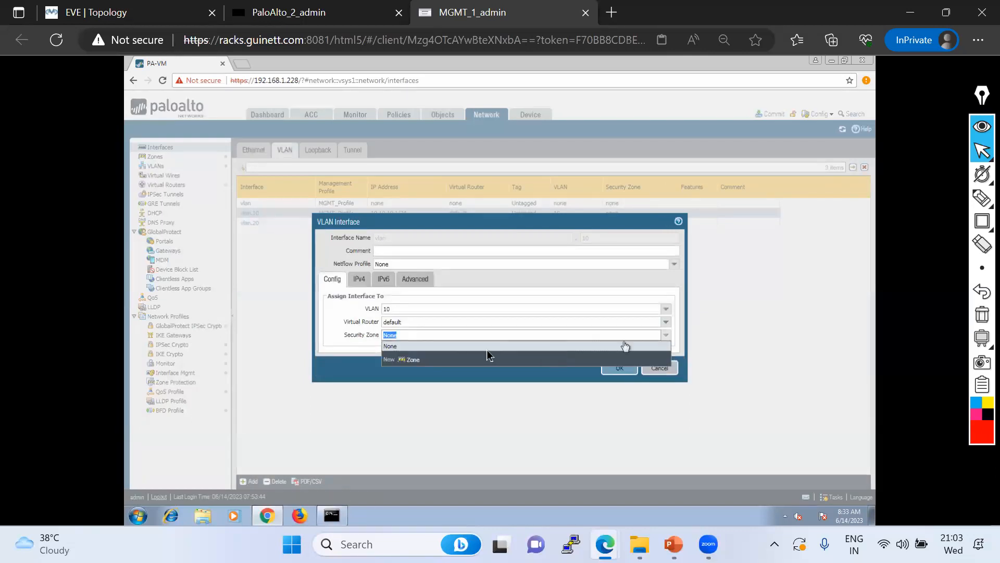
click(664, 373)
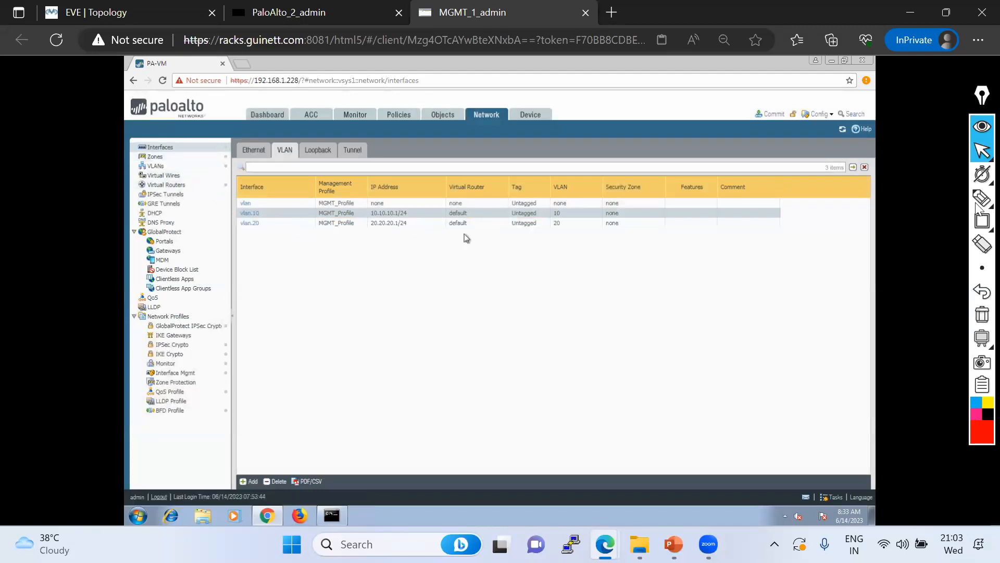
mouse_move(982, 198)
click(927, 203)
mouse_move(228, 206)
mouse_down()
mouse_move(230, 218)
mouse_move(331, 236)
mouse_move(648, 238)
mouse_move(655, 216)
mouse_move(205, 210)
mouse_up()
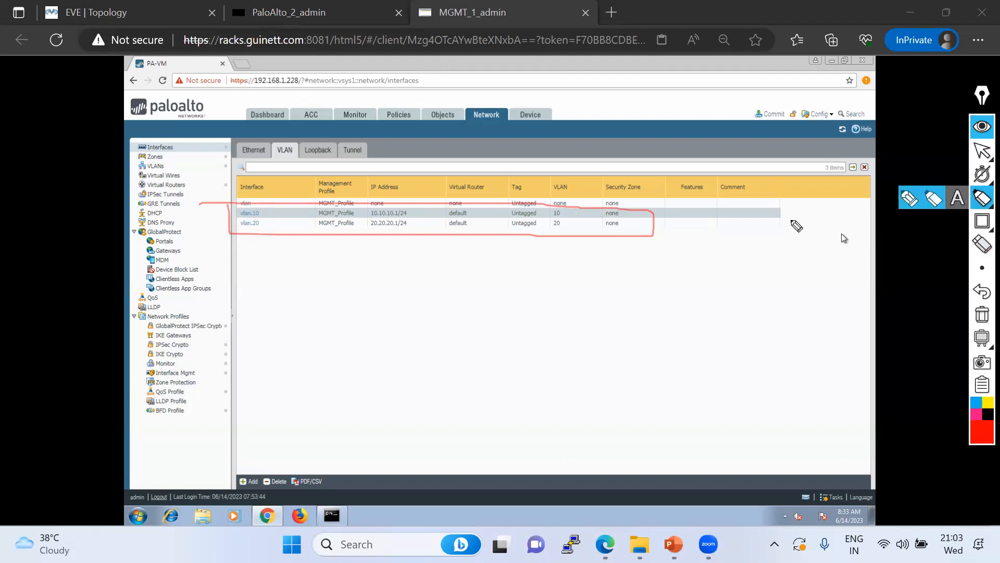
mouse_move(233, 214)
mouse_down()
mouse_move(375, 243)
mouse_move(620, 241)
mouse_move(641, 217)
mouse_move(295, 211)
mouse_up()
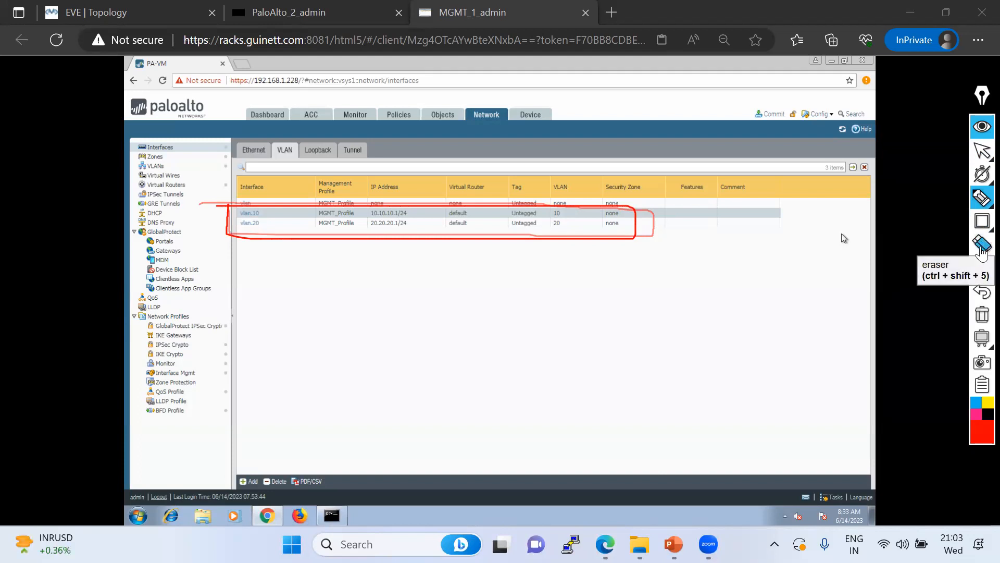
click(982, 151)
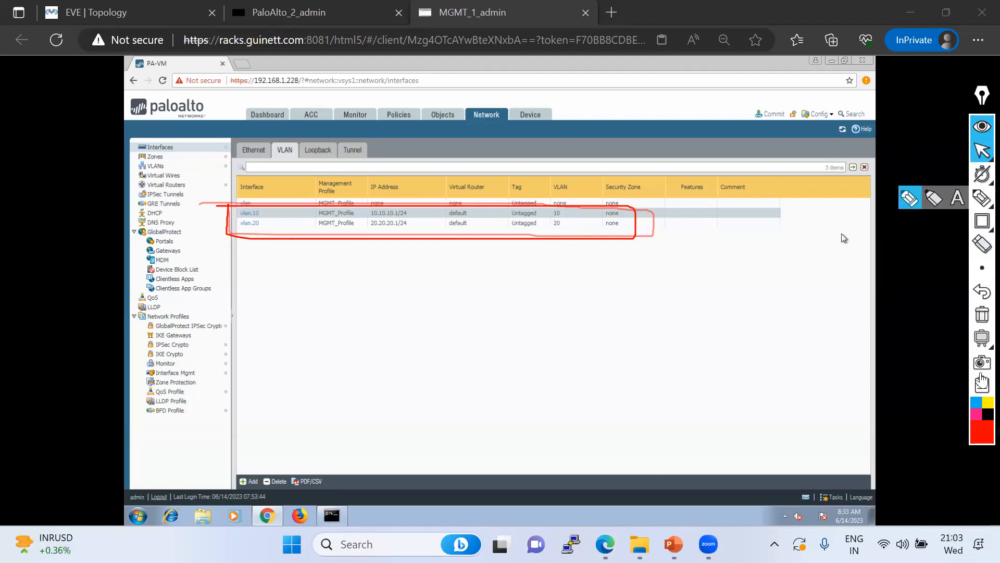
click(982, 315)
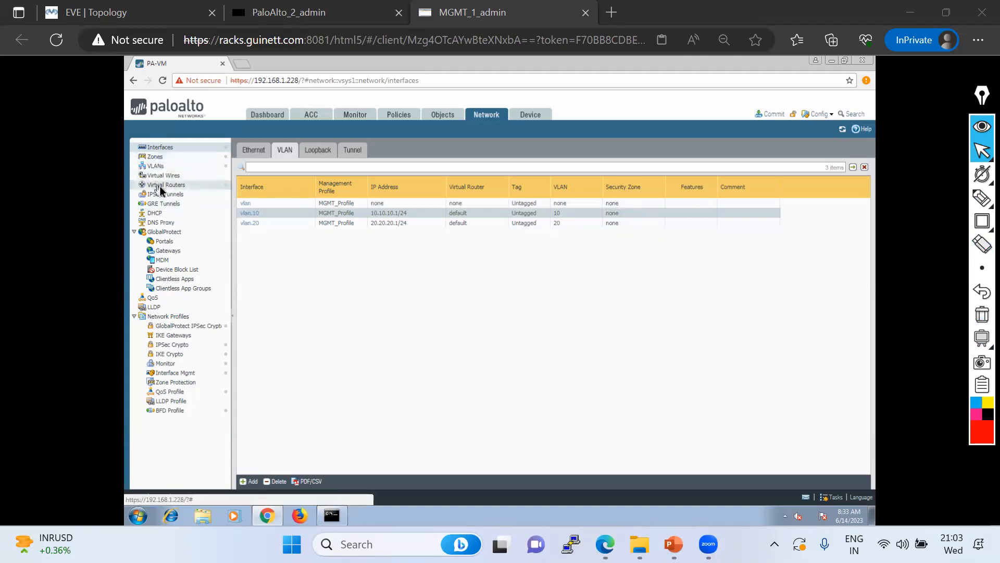
Switch security zones VLAN10 and VLAN20 back to type Layer3
click(161, 160)
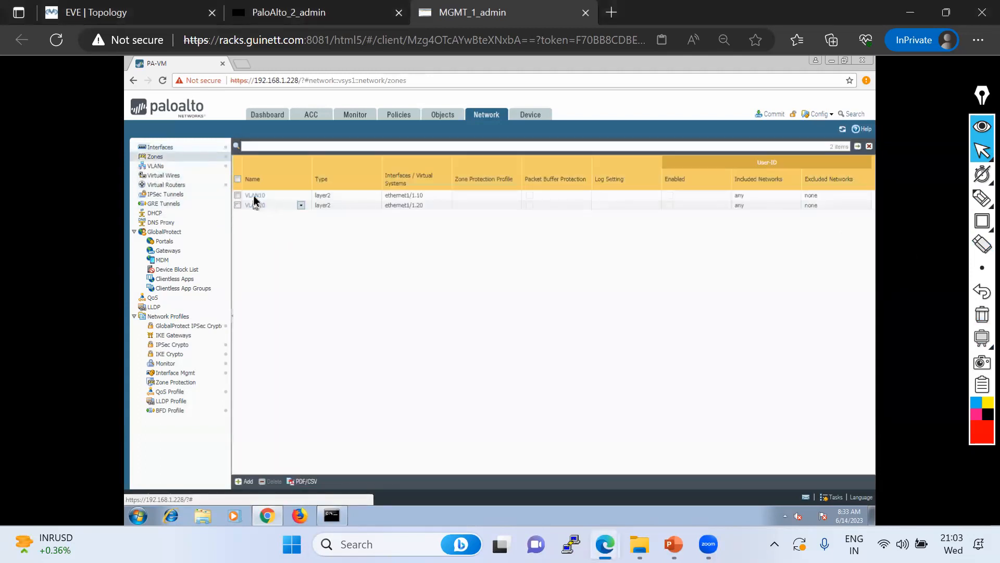
click(254, 196)
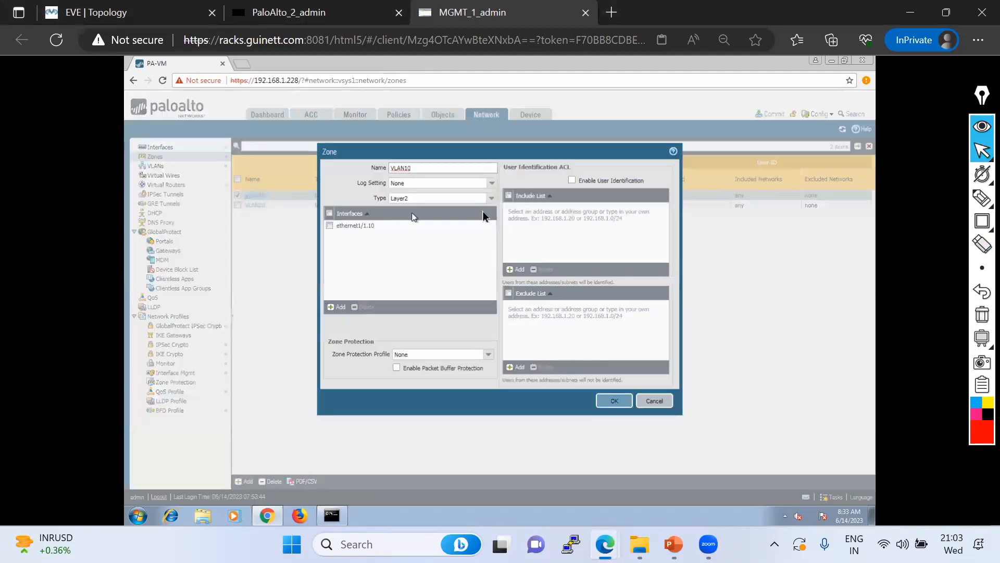
click(490, 203)
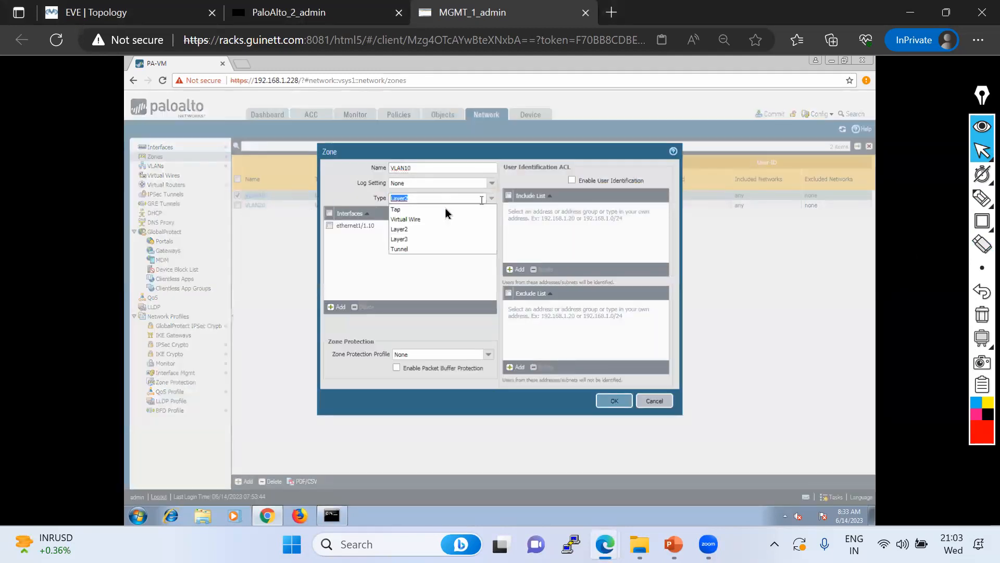
click(409, 238)
click(619, 406)
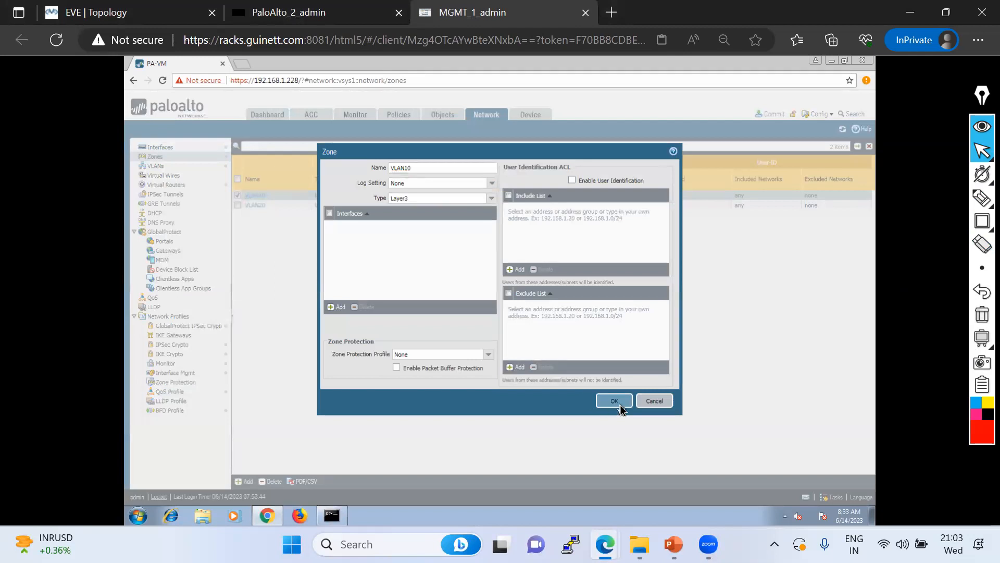
click(254, 206)
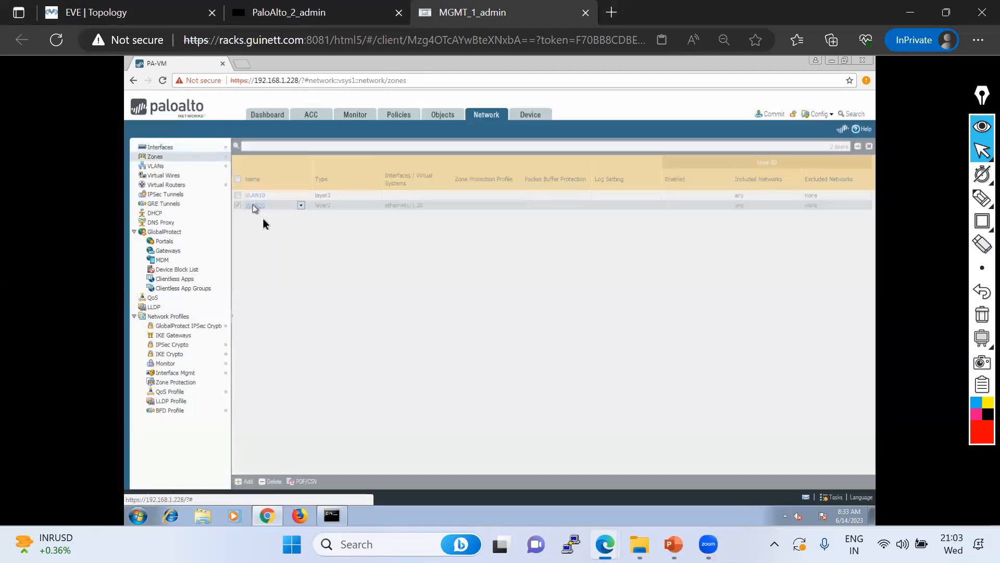
click(491, 198)
click(403, 240)
click(615, 401)
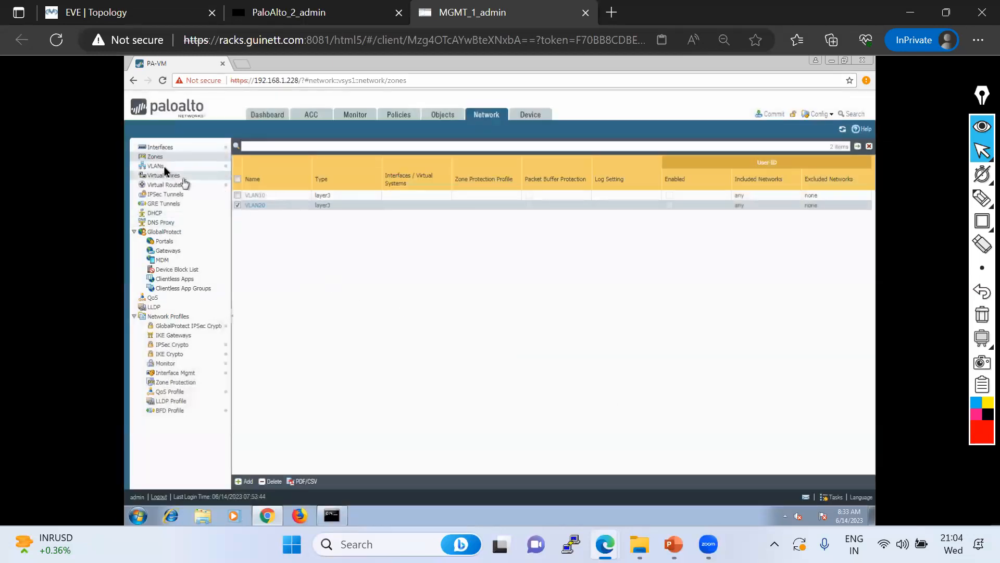
click(158, 147)
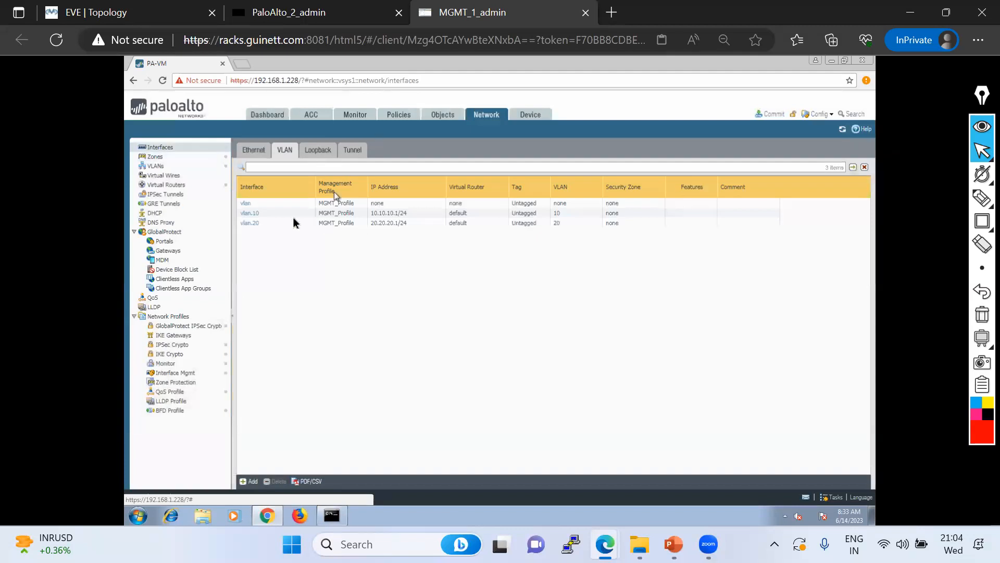
Assign vlan.10 to zone VLAN10 and vlan.20 to zone VLAN20, accepting the management profile warnings
click(253, 213)
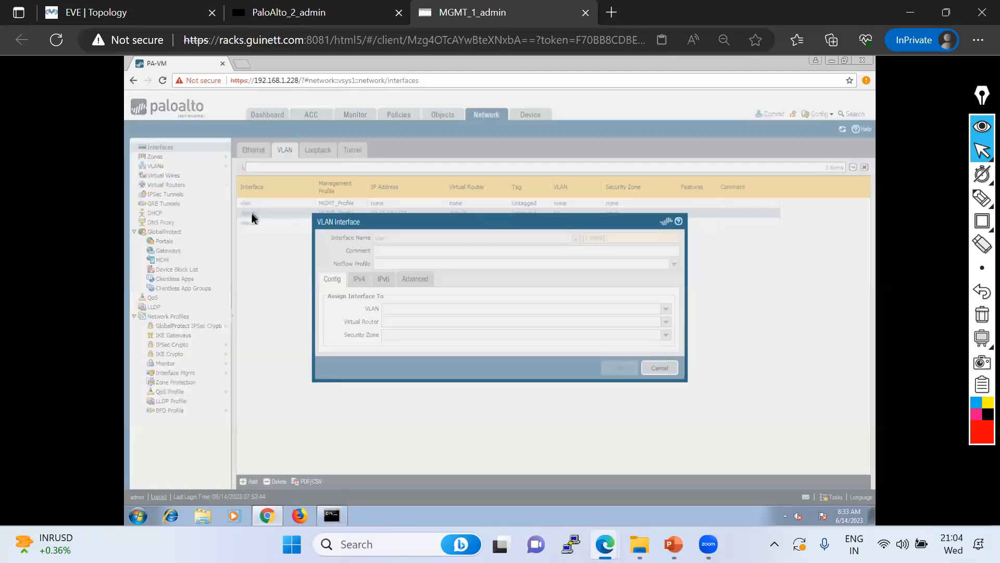
click(664, 336)
click(415, 359)
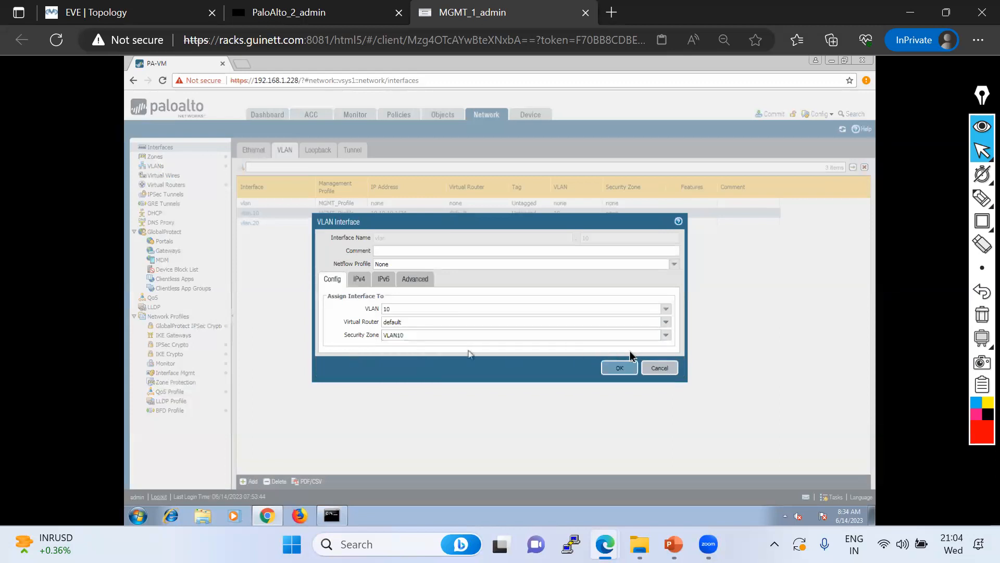
click(615, 367)
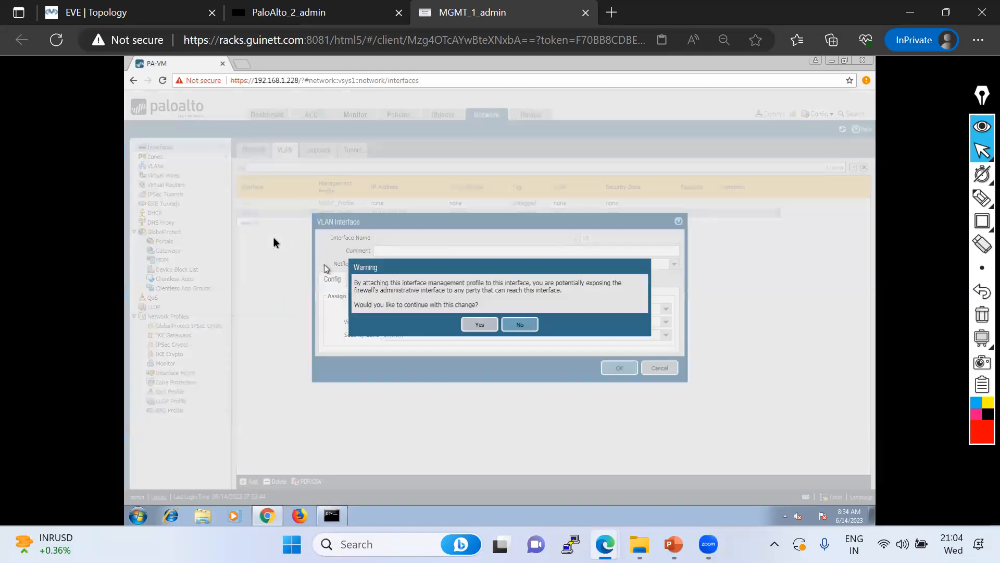
click(482, 325)
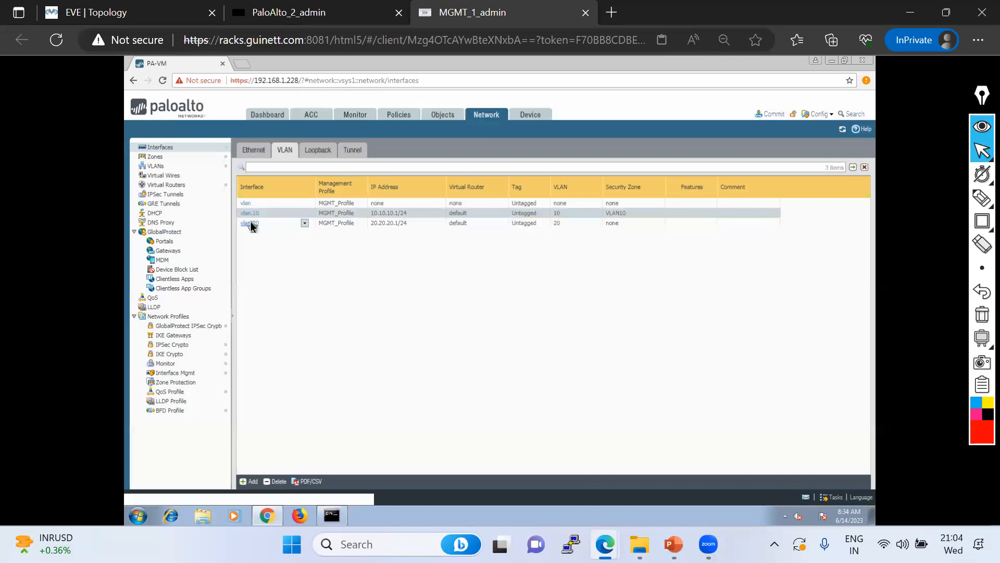
click(249, 223)
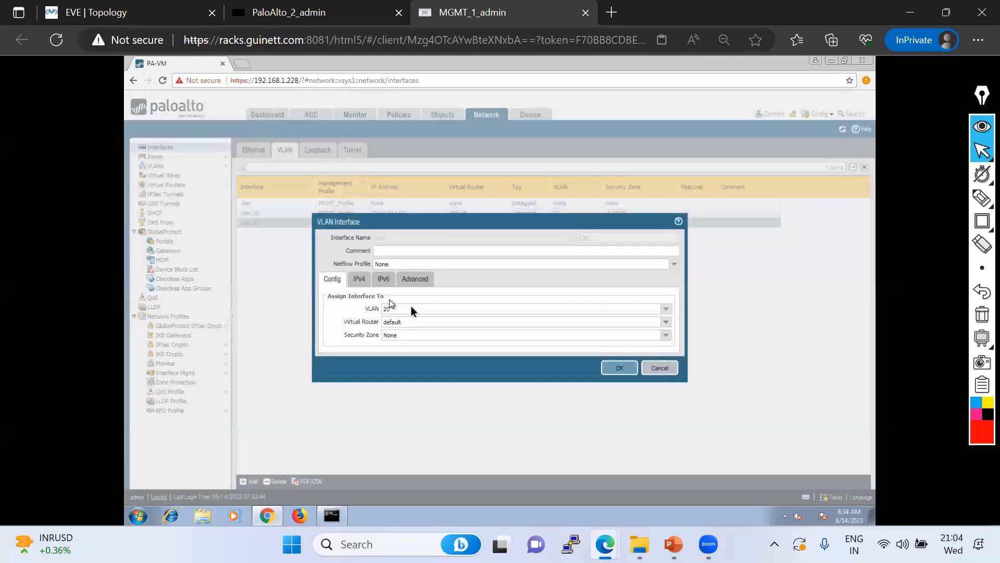
click(666, 340)
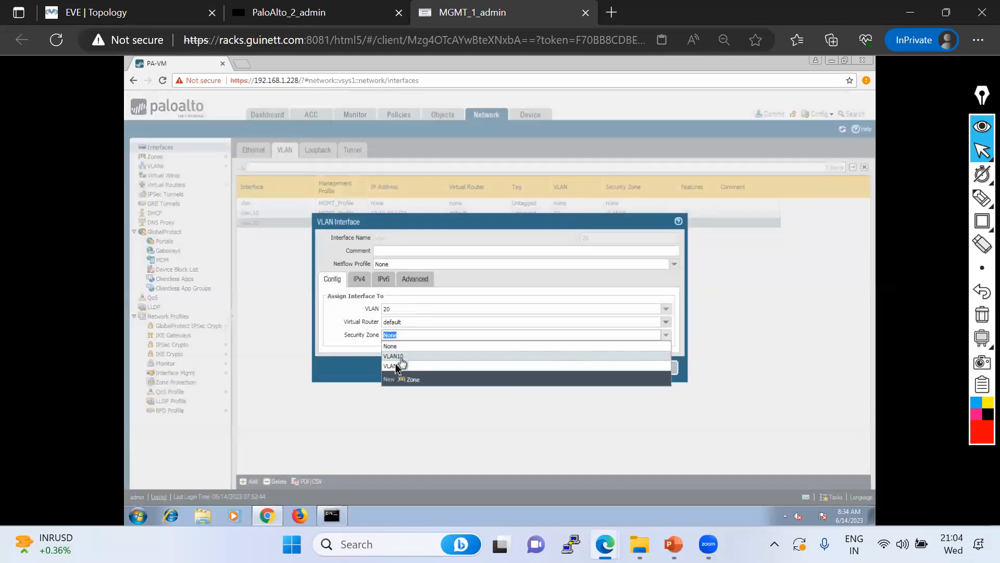
click(396, 366)
click(605, 369)
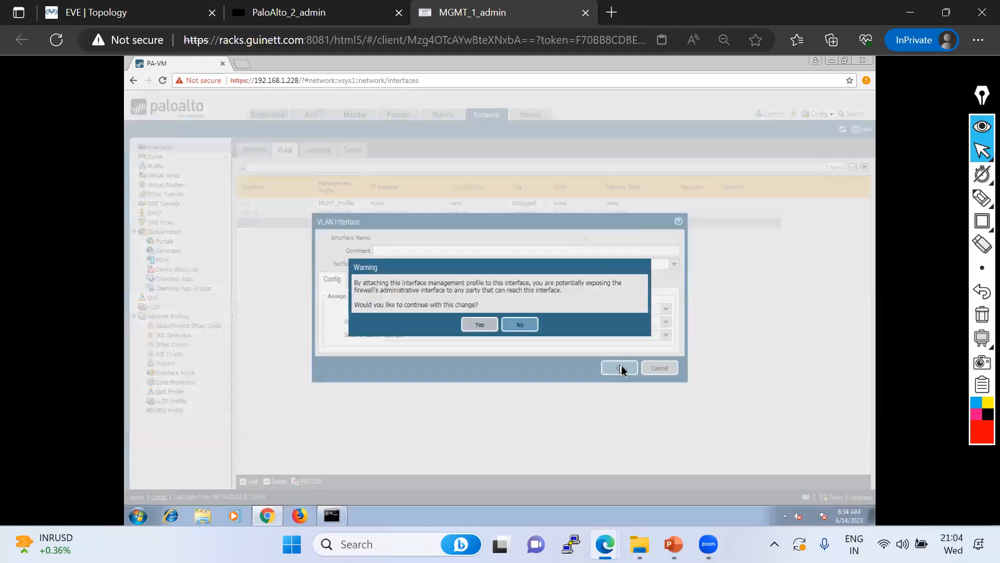
click(480, 324)
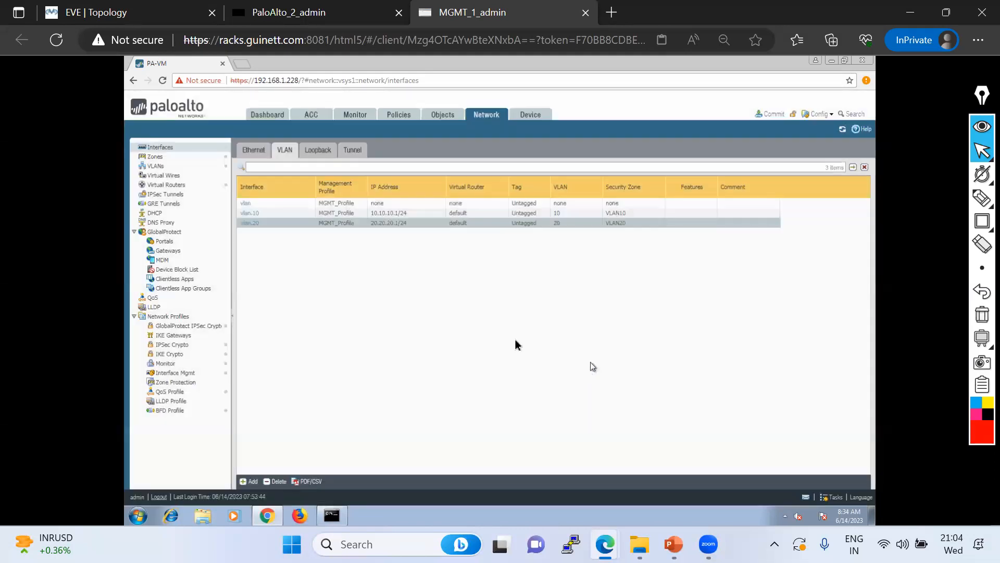
click(764, 115)
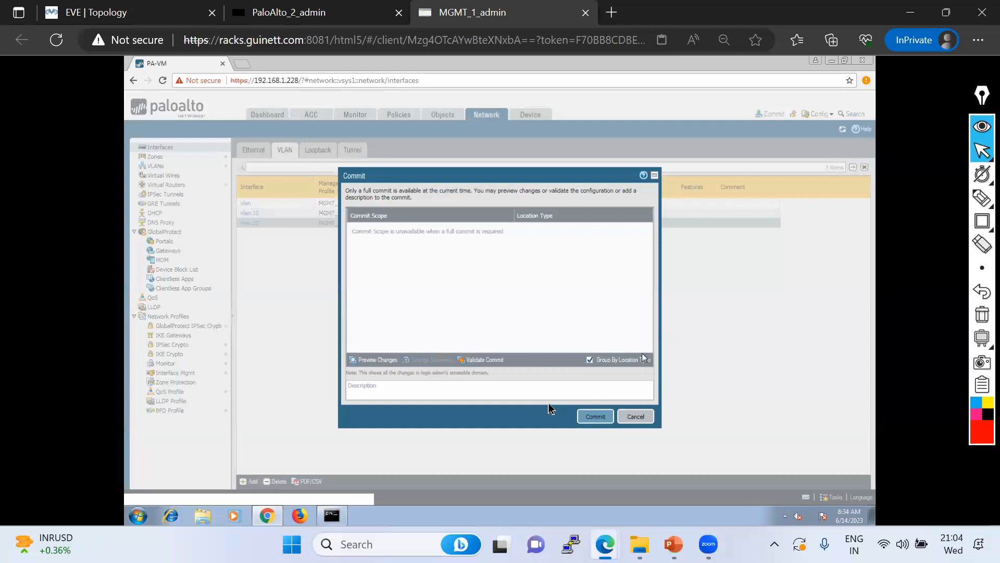
Commit the configuration and examine the duplicate tag 20 error on ethernet1/1.10
click(597, 416)
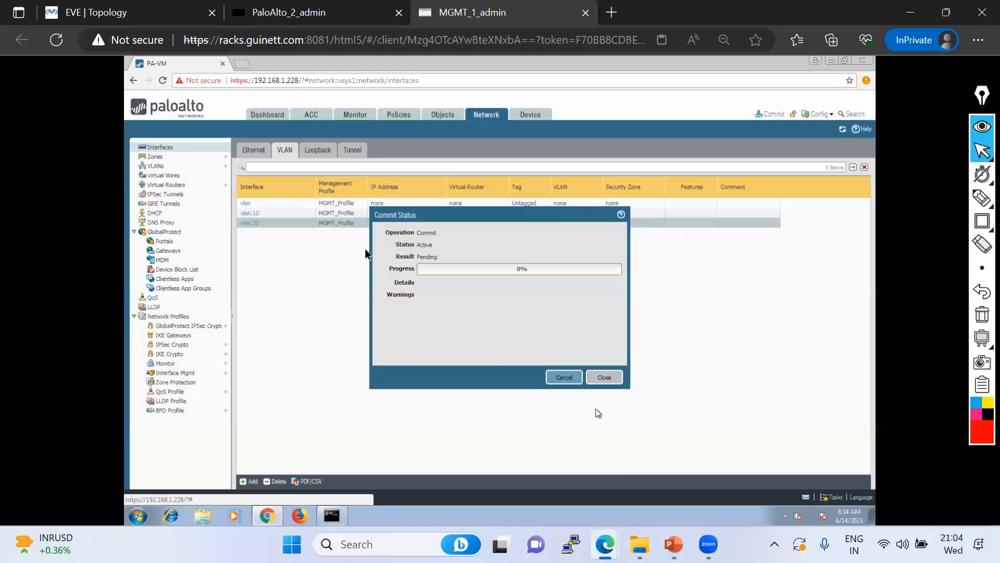
drag(427, 216, 430, 266)
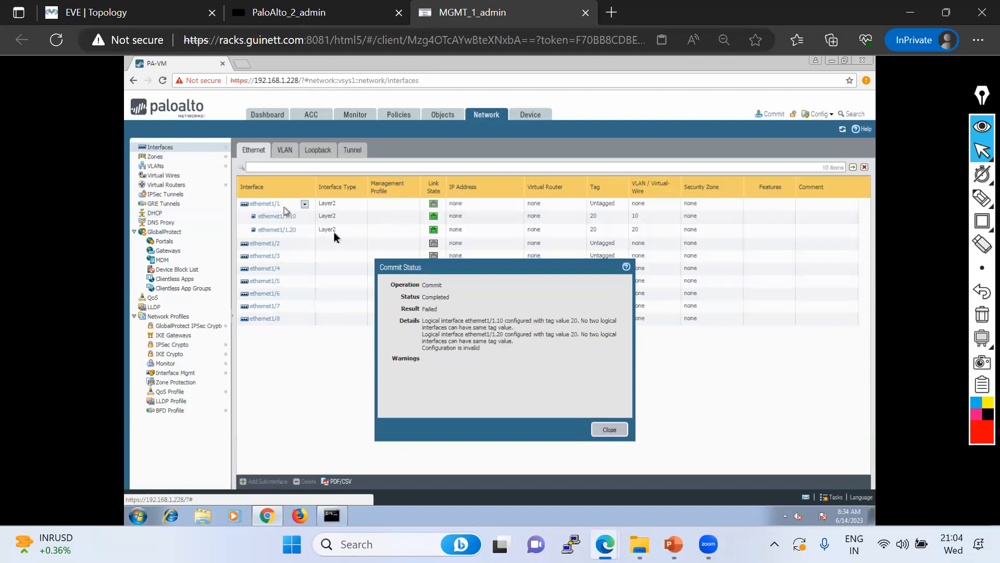
drag(423, 323, 587, 326)
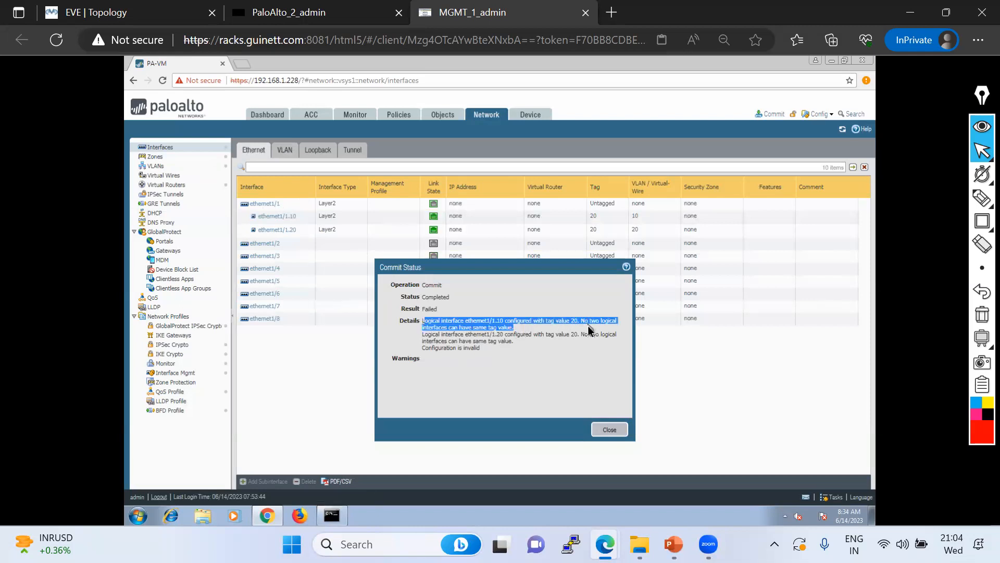
click(472, 343)
drag(424, 323, 565, 326)
Dismiss the failed commit report and select ethernet1/1.10's tag value 20 for replacement
click(610, 429)
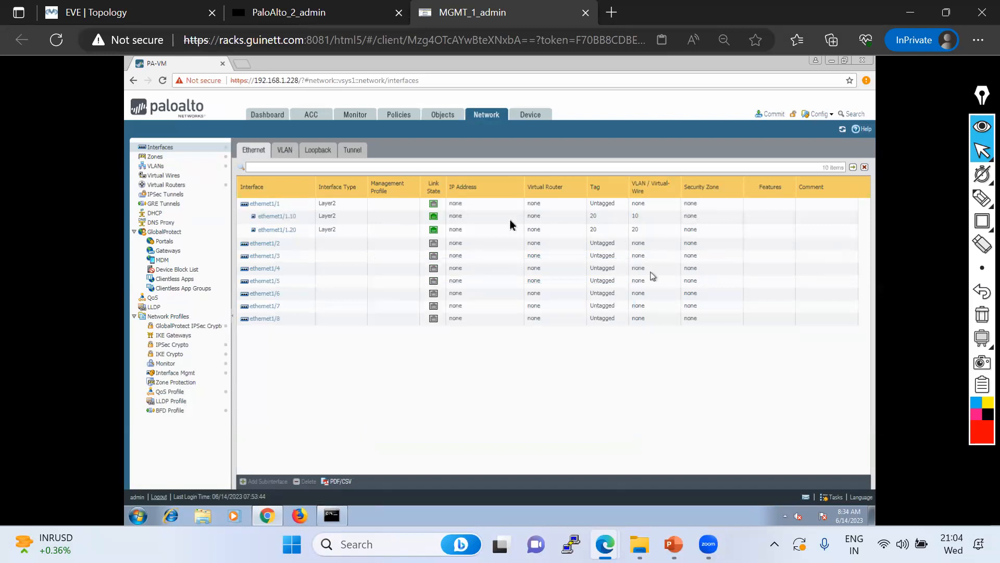
click(277, 217)
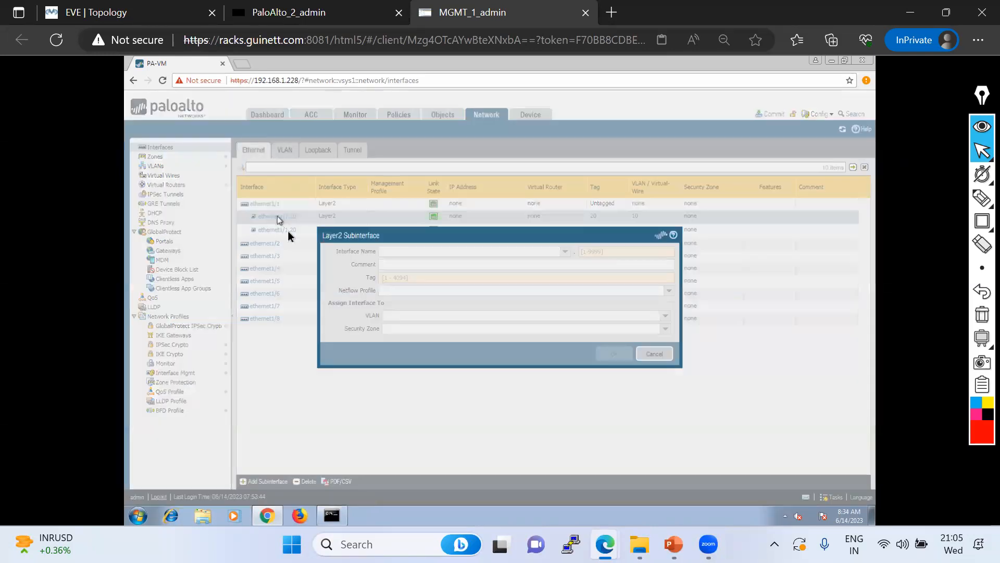
drag(408, 277, 367, 281)
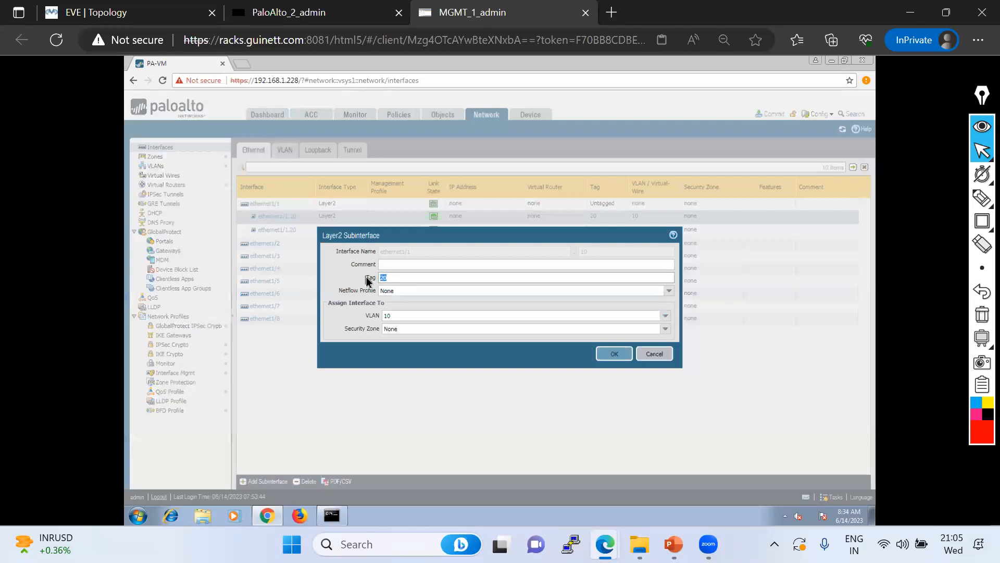
Set ethernet1/1.10's tag to 10 and commit the configuration successfully
text(10)
click(615, 355)
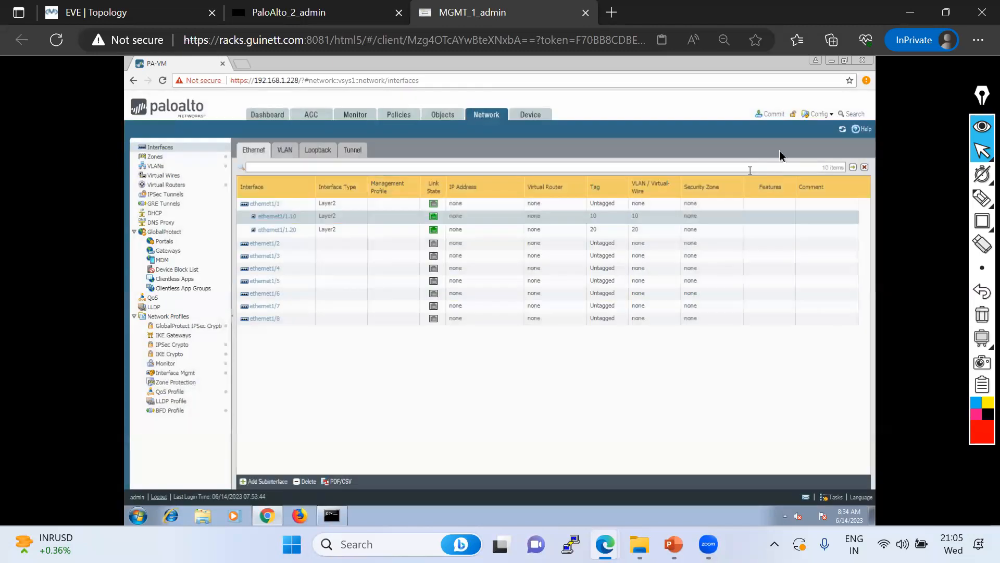
click(775, 115)
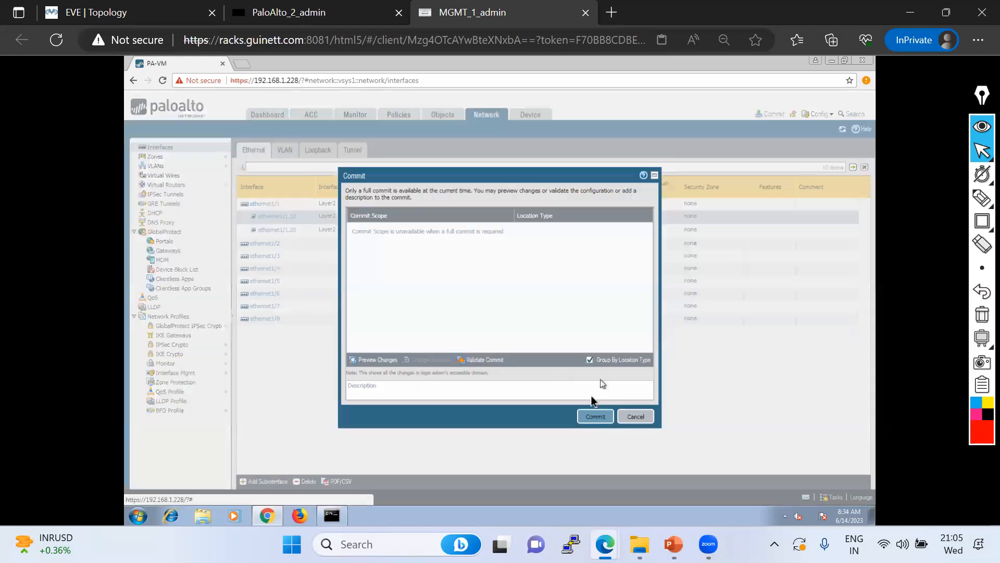
click(596, 416)
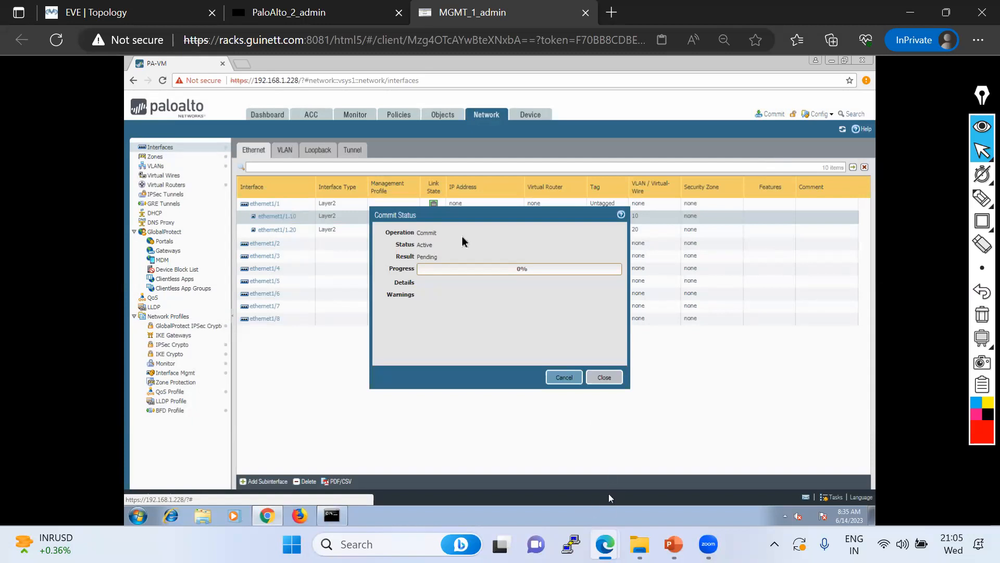
mouse_move(467, 214)
mouse_down()
mouse_move(453, 196)
mouse_move(399, 238)
mouse_move(408, 263)
mouse_up()
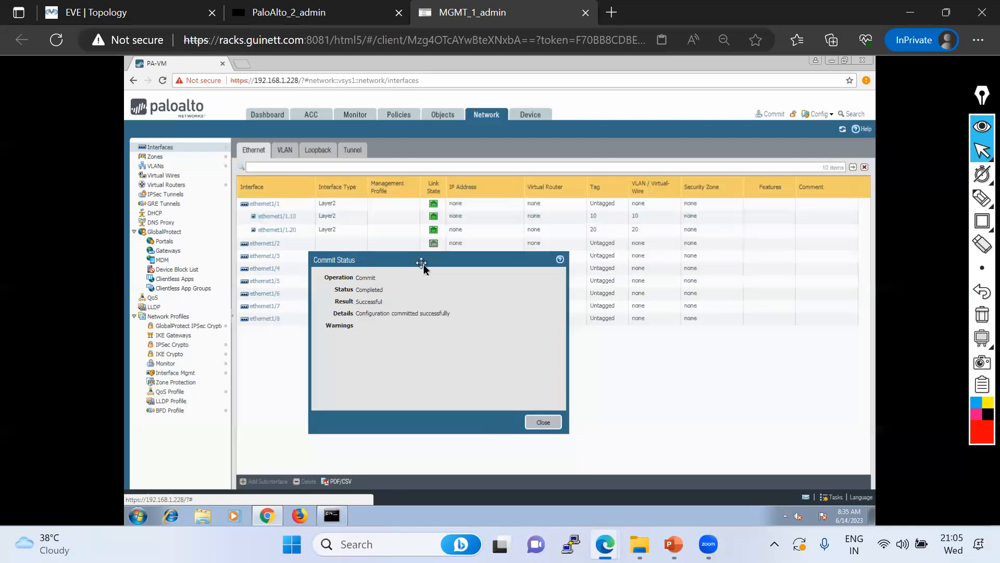
click(553, 428)
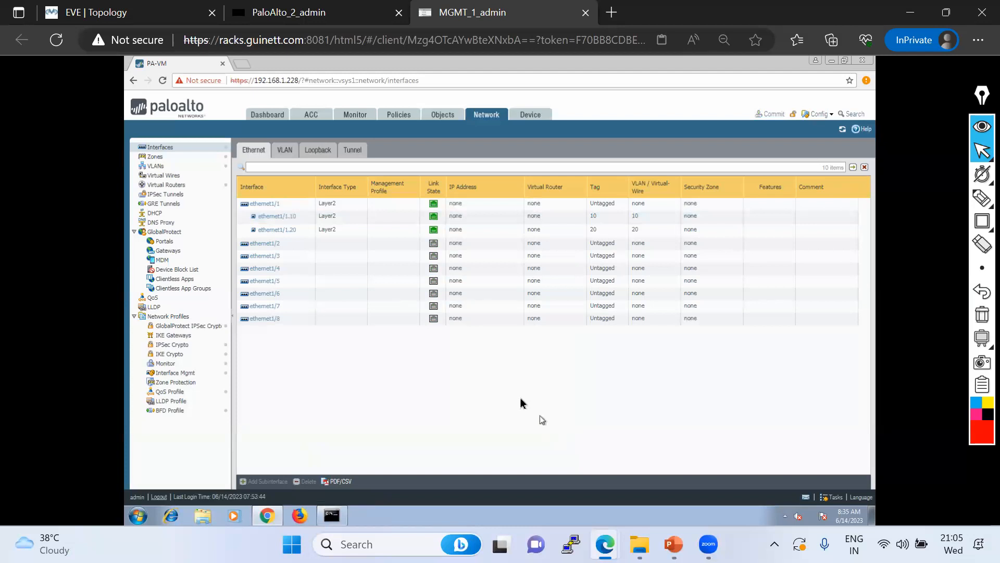
In the EVE lab, run a continuous ping to 20.20.20.20 from PC2
click(111, 13)
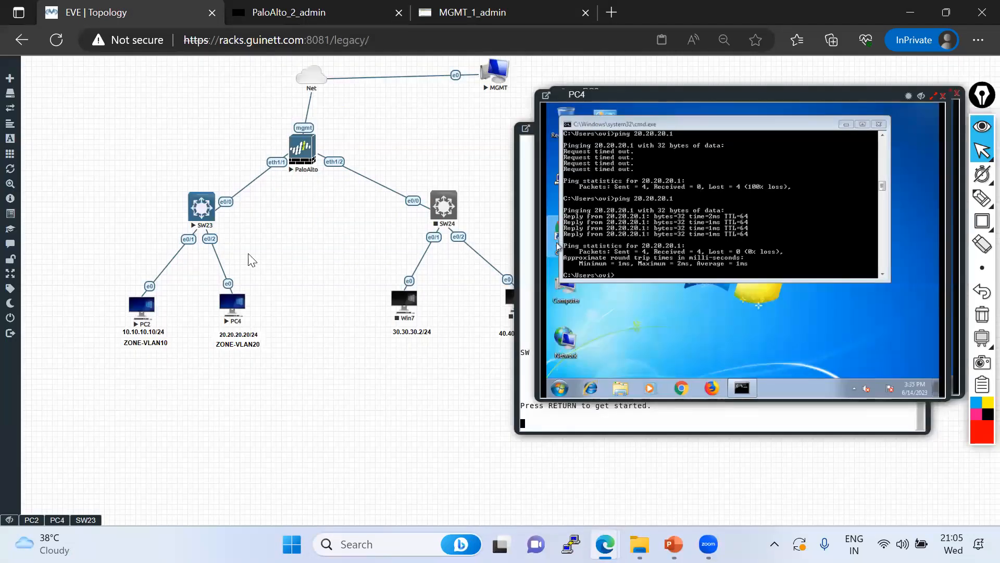
click(678, 268)
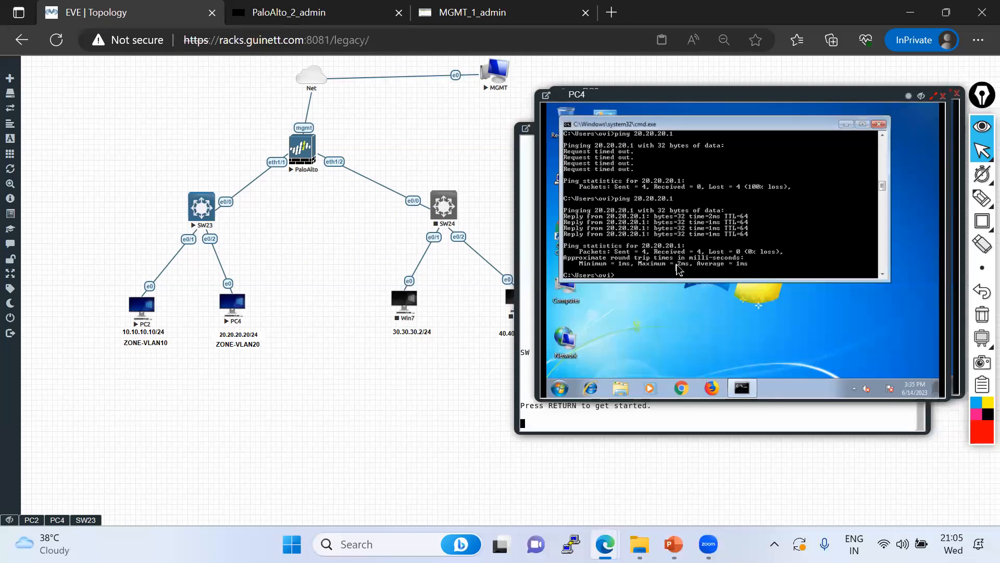
click(31, 520)
key(BackSpace)
key(BackSpace)
key(BackSpace)
key(BackSpace)
key(BackSpace)
key(BackSpace)
key(BackSpace)
key(BackSpace)
key(BackSpace)
key(BackSpace)
text(20.20.20.20 -t)
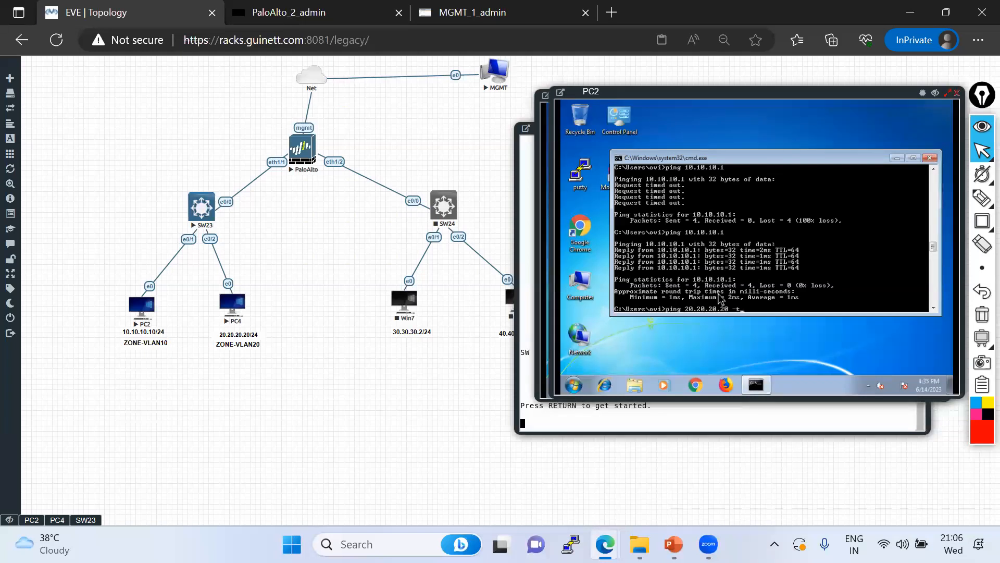
key(Return)
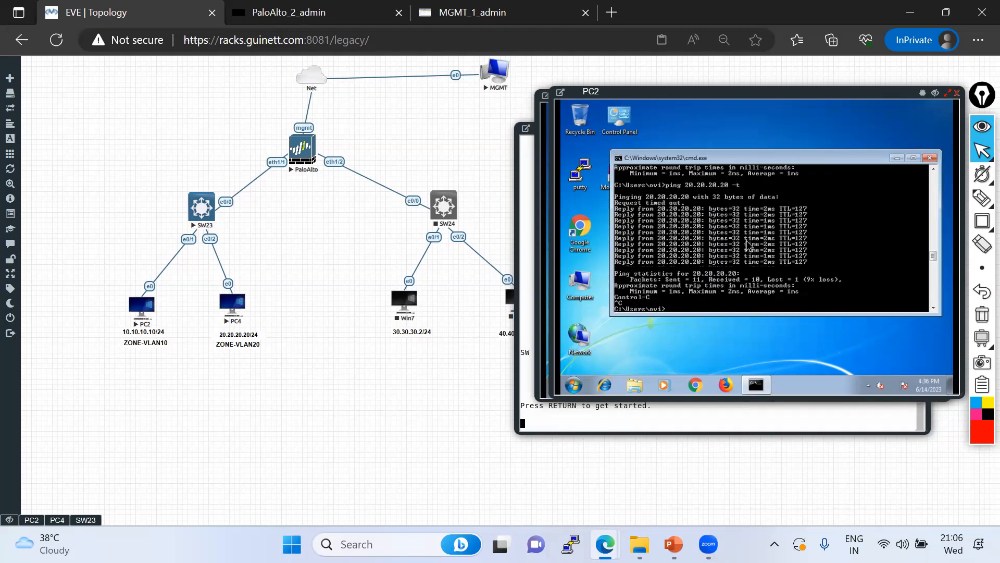
On PC4, check addressing with ipconfig and ping 10.10.10.10 successfully
click(61, 519)
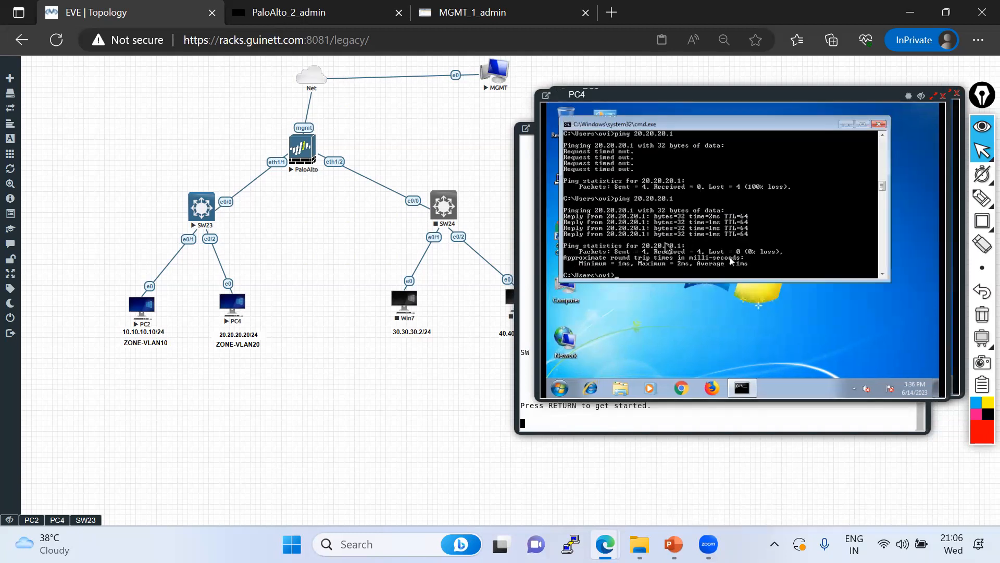
key(Return)
key(Return)
key(Return)
key(Return)
key(Return)
key(Return)
text(ping)
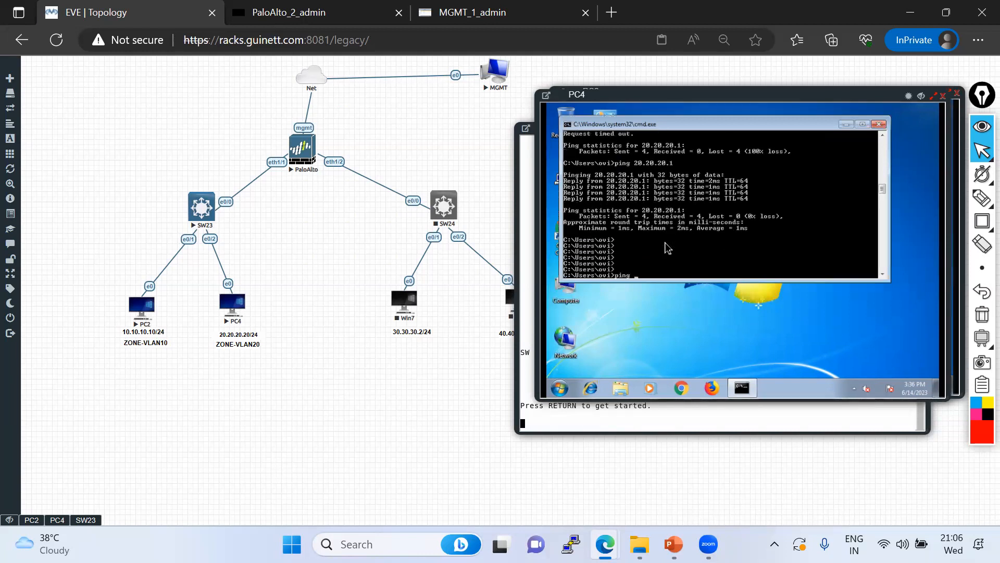
key(BackSpace)
key(BackSpace)
key(BackSpace)
key(BackSpace)
key(BackSpace)
text(ipconfig)
key(Return)
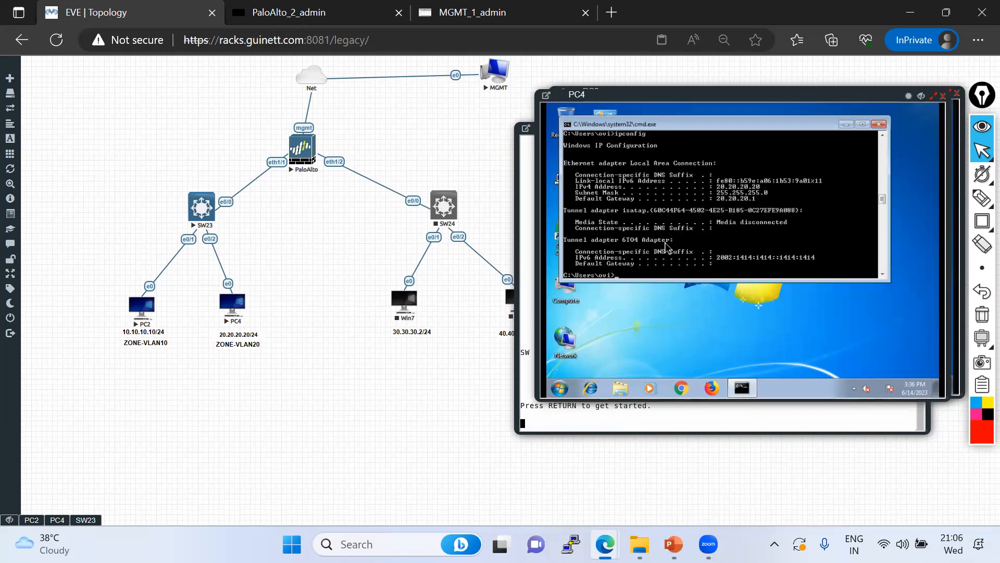
text(ping 10.10.10.10)
key(Return)
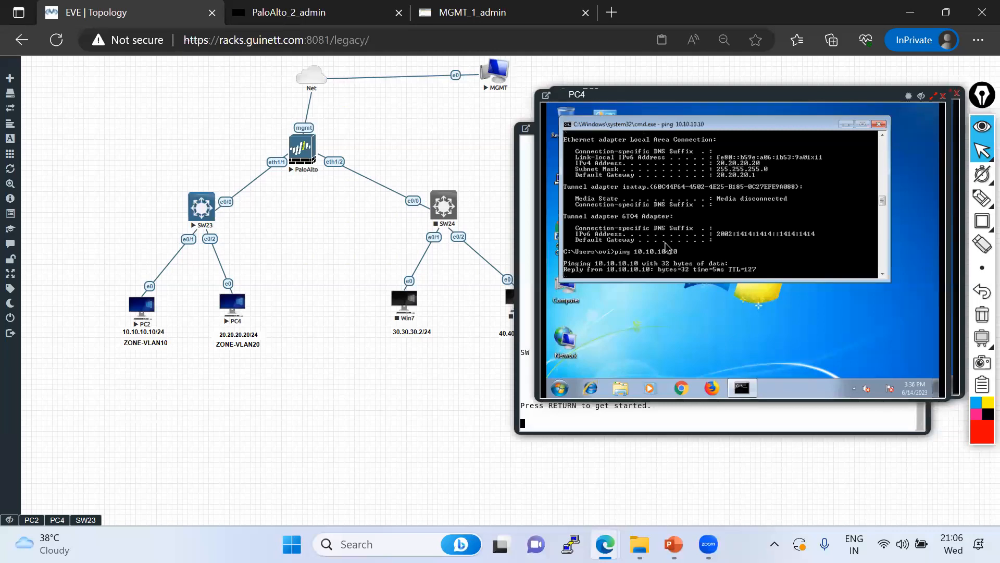
key(ctrl+c)
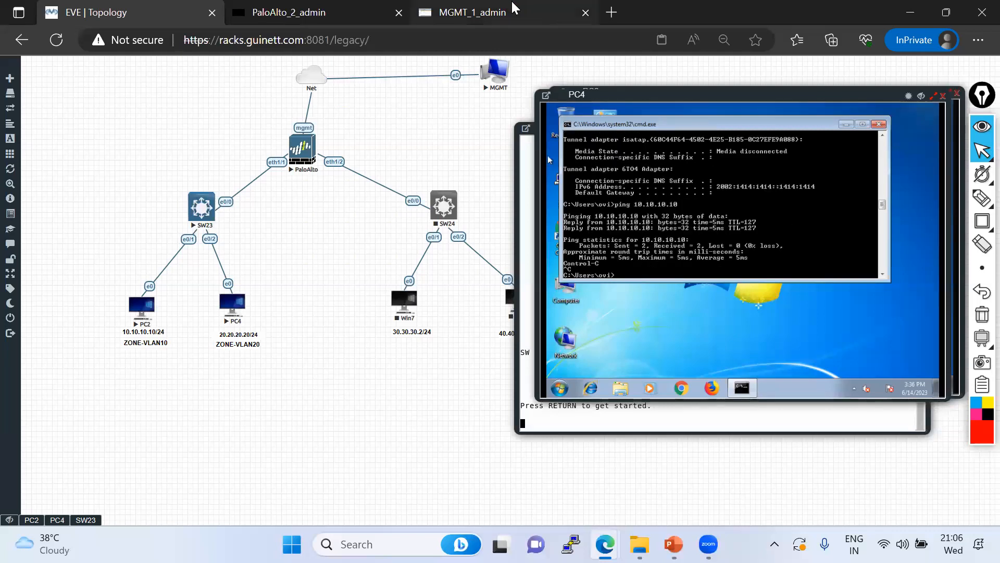
click(511, 7)
click(154, 156)
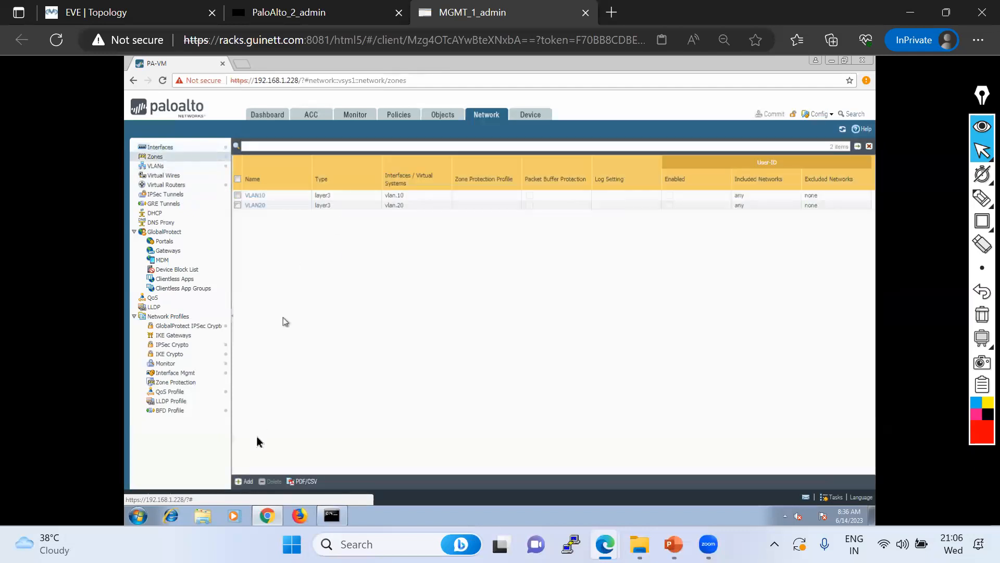
Create a new Layer2 security zone named LAN10
click(245, 481)
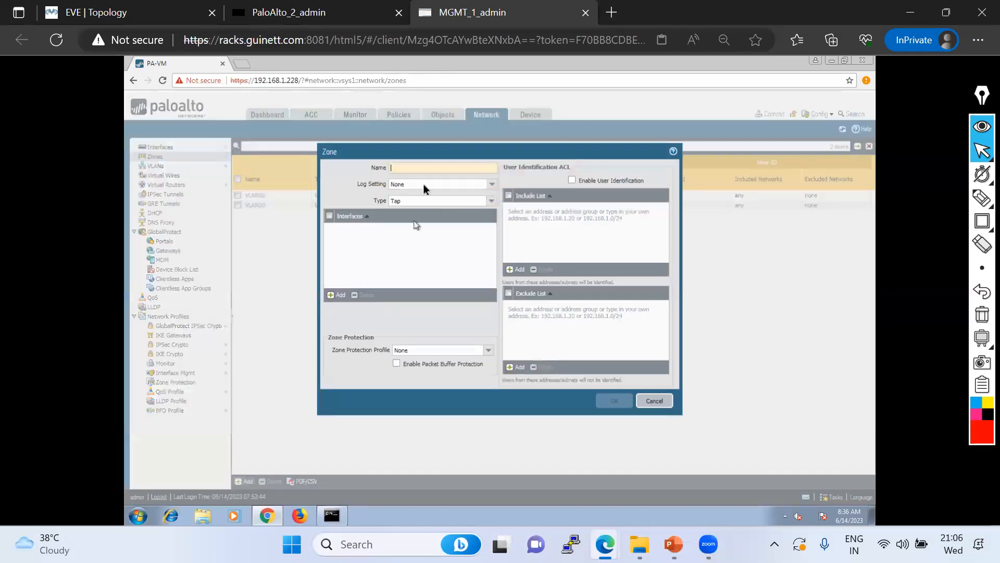
drag(415, 149, 402, 234)
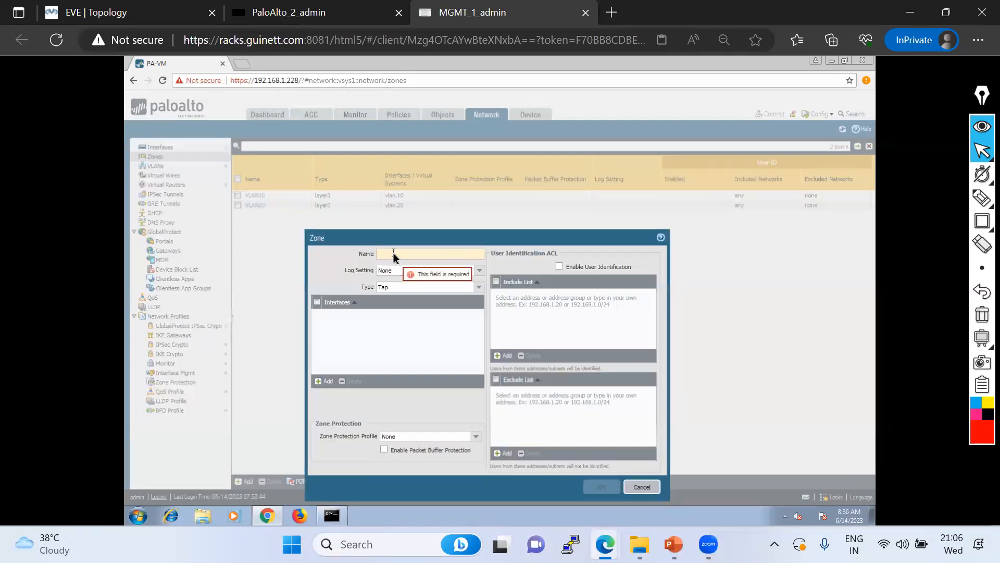
text(LAN10)
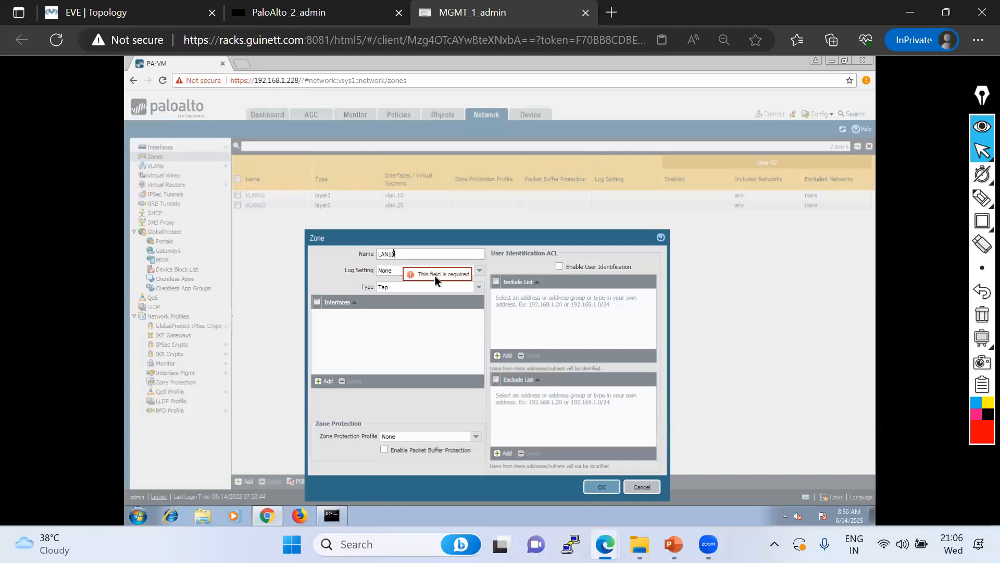
key(ctrl+a)
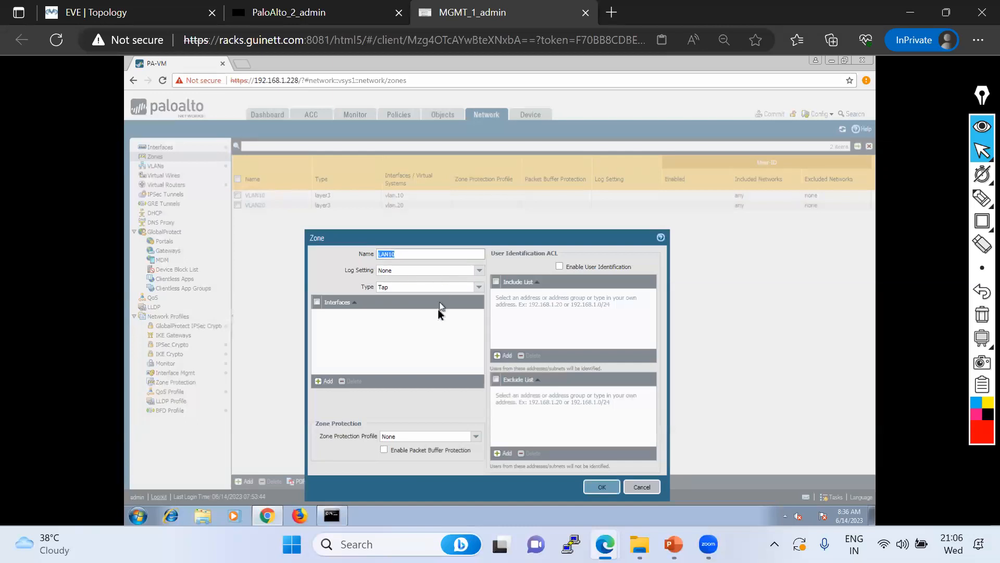
click(479, 287)
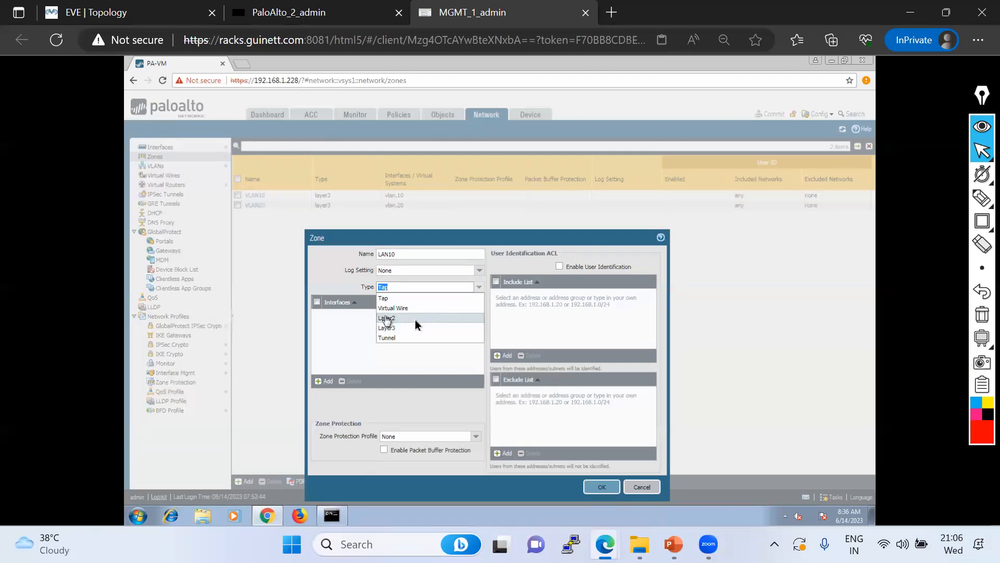
click(415, 319)
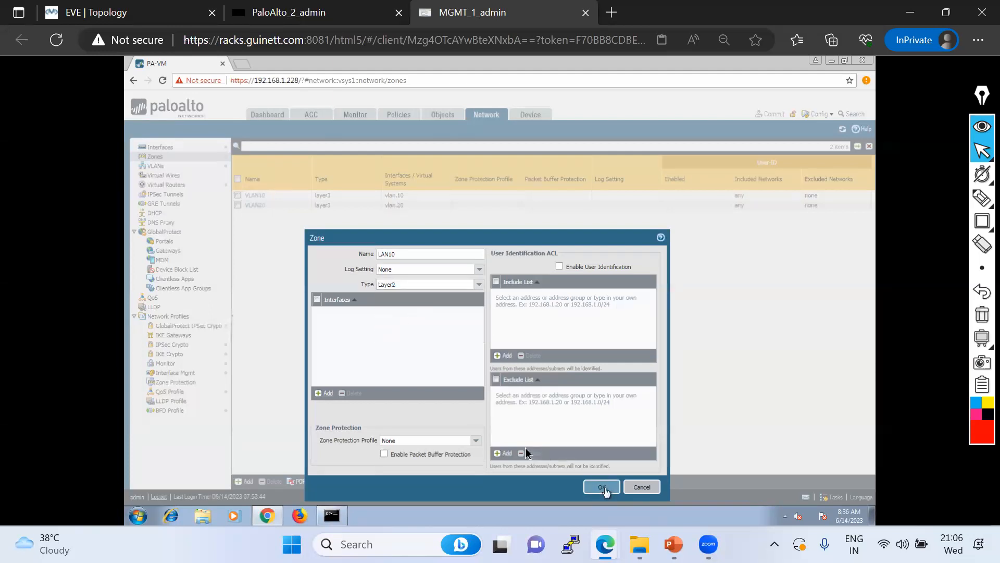
click(603, 488)
Create a second Layer2 security zone named LAN20
click(248, 480)
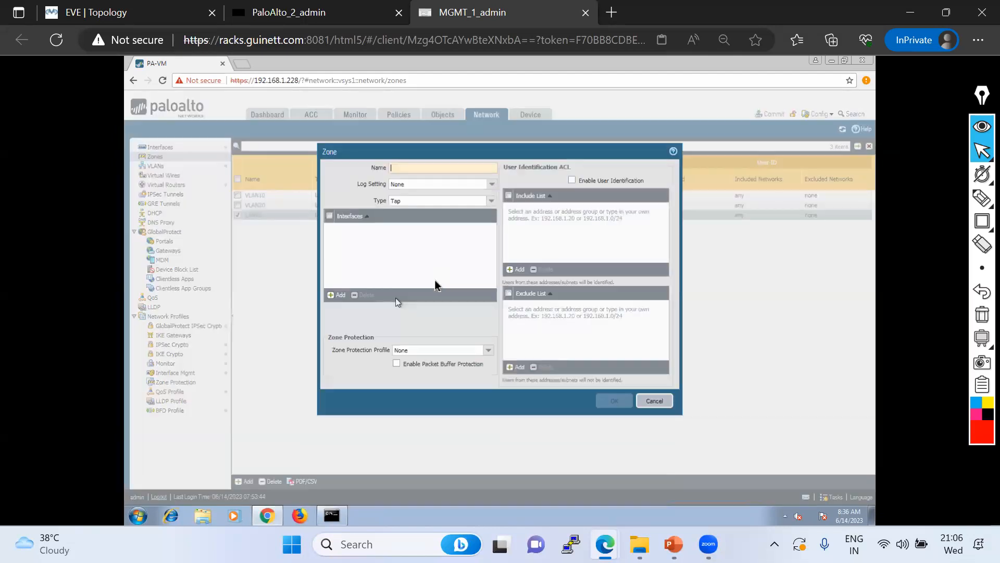
text(LAN20)
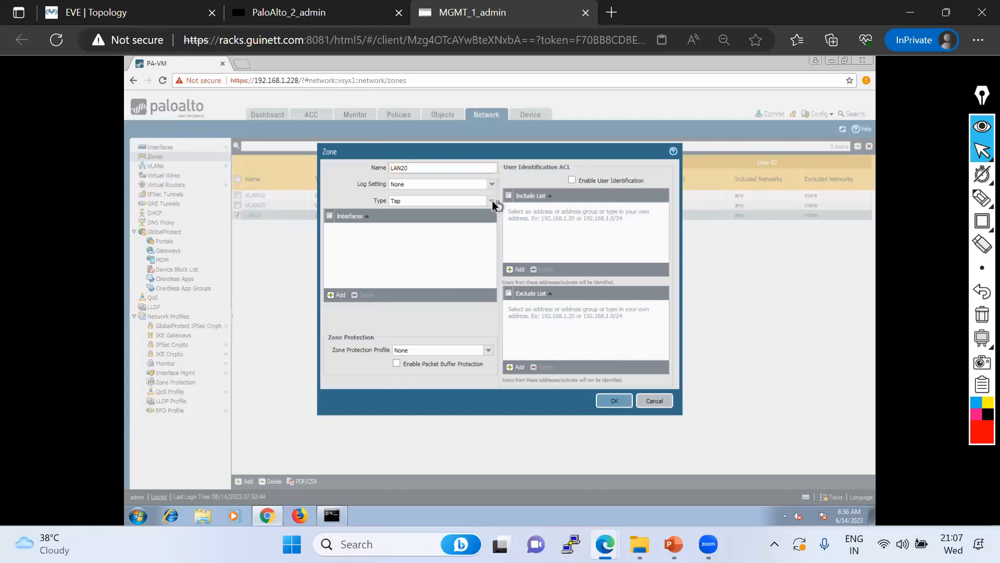
click(451, 201)
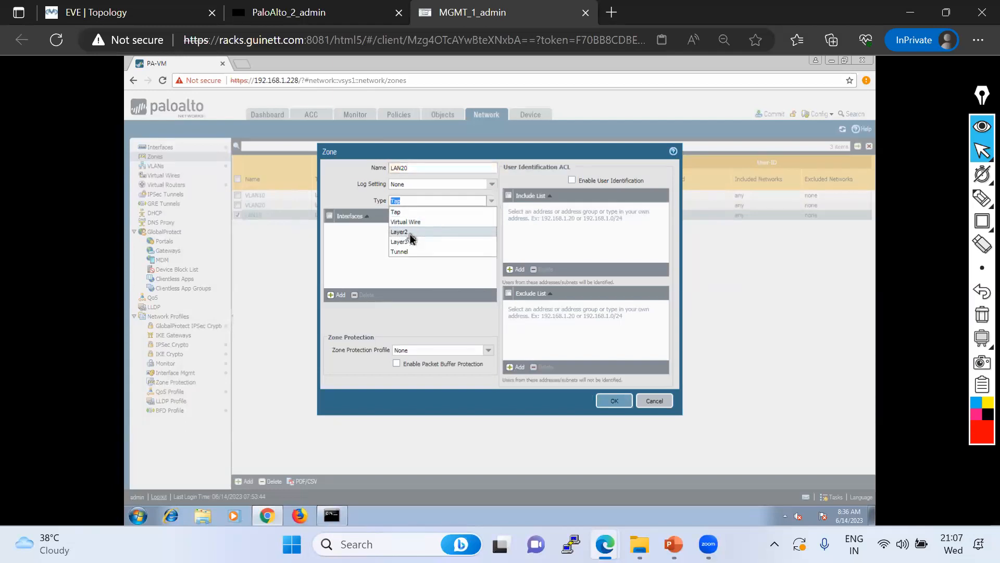
click(408, 234)
click(615, 401)
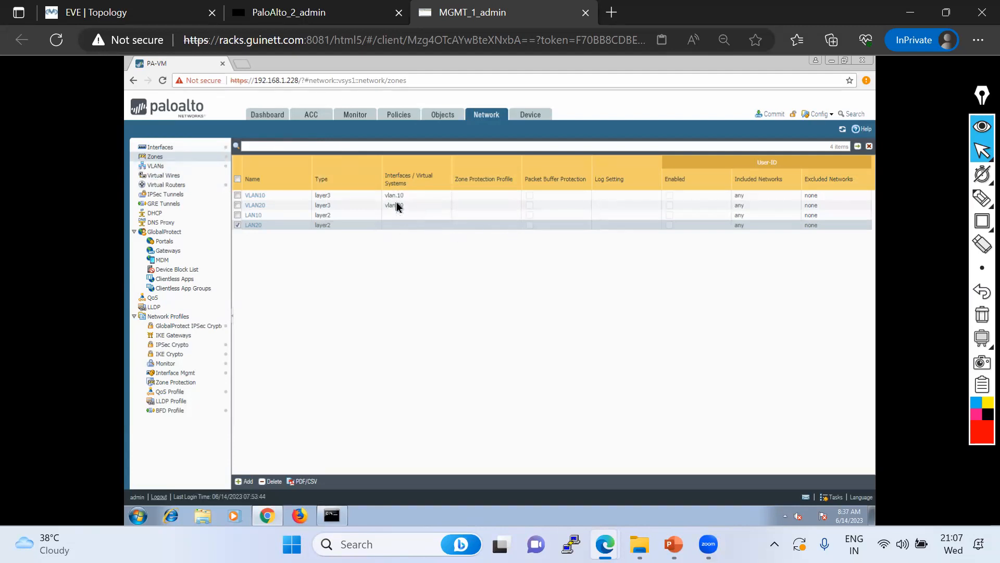
Review the VLAN interfaces, marking vlan.10 in zone VLAN10 and vlan.20 in VLAN20
click(166, 147)
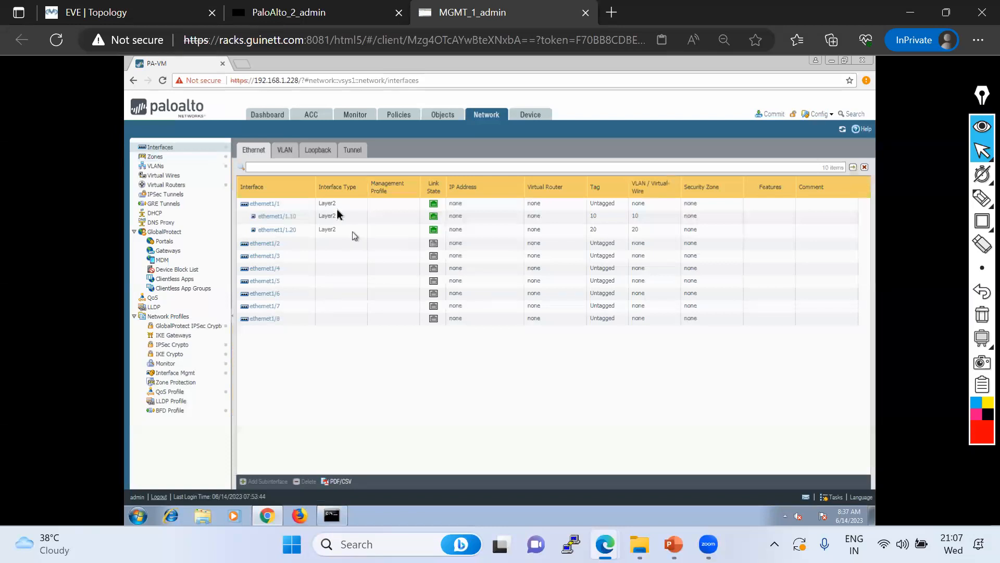
click(286, 150)
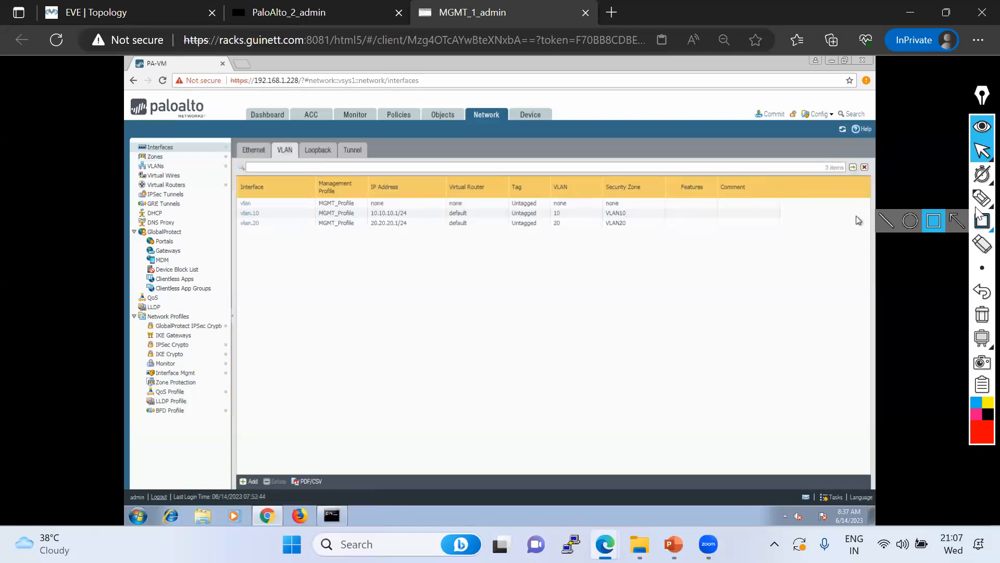
click(904, 202)
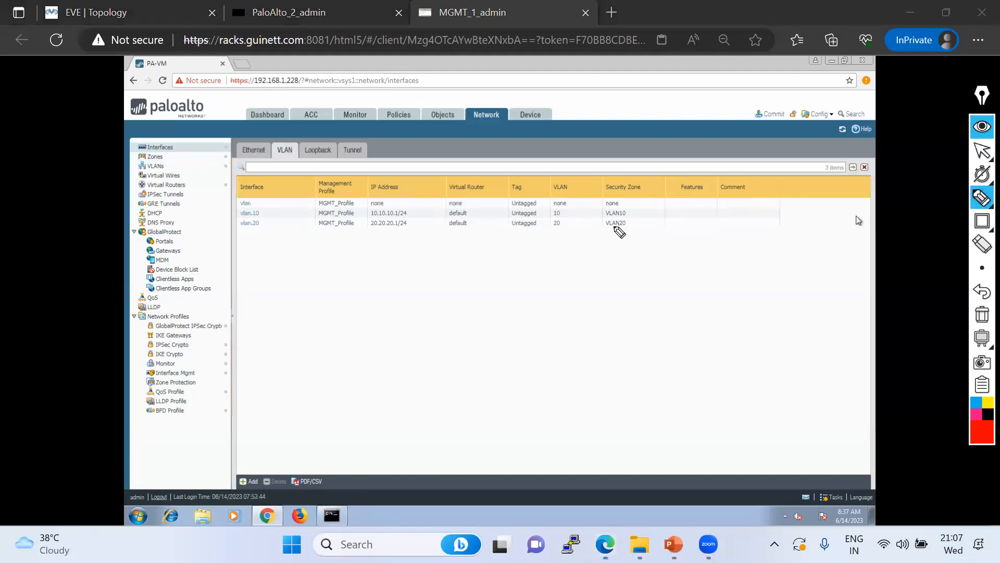
drag(631, 211, 639, 204)
click(634, 223)
drag(642, 220, 644, 218)
click(982, 151)
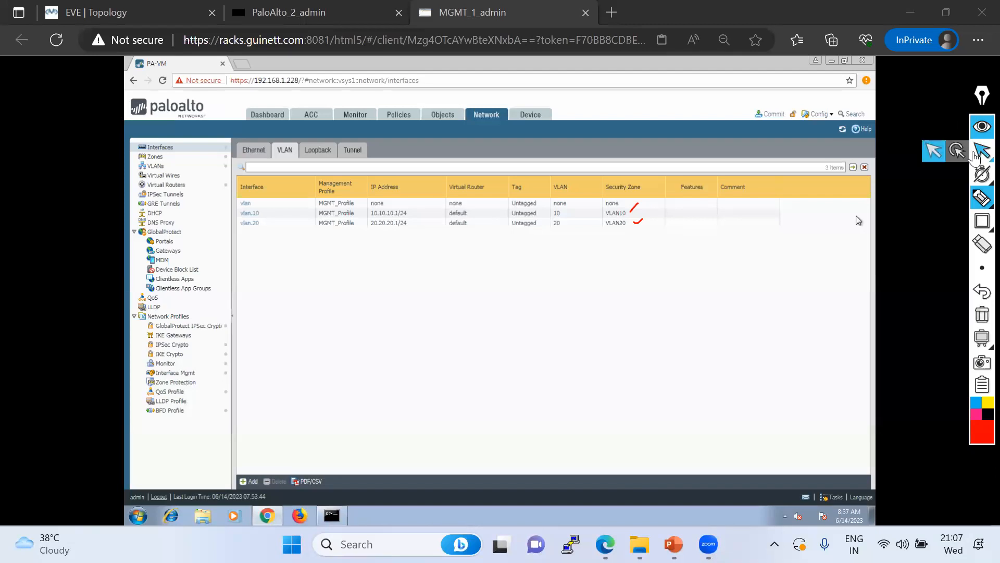
Look over the security policy rules, then return to the Ethernet interfaces list
click(389, 116)
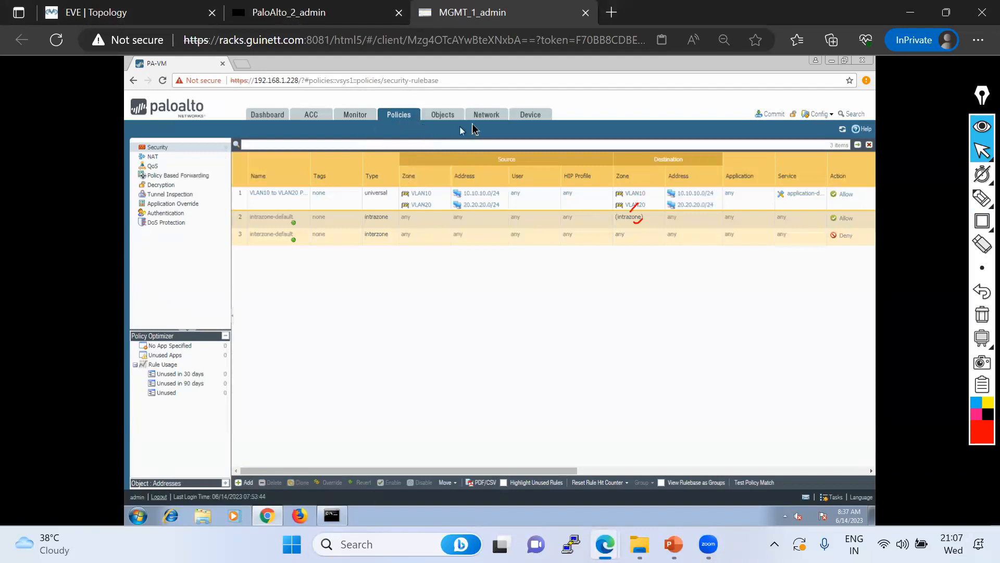
click(486, 116)
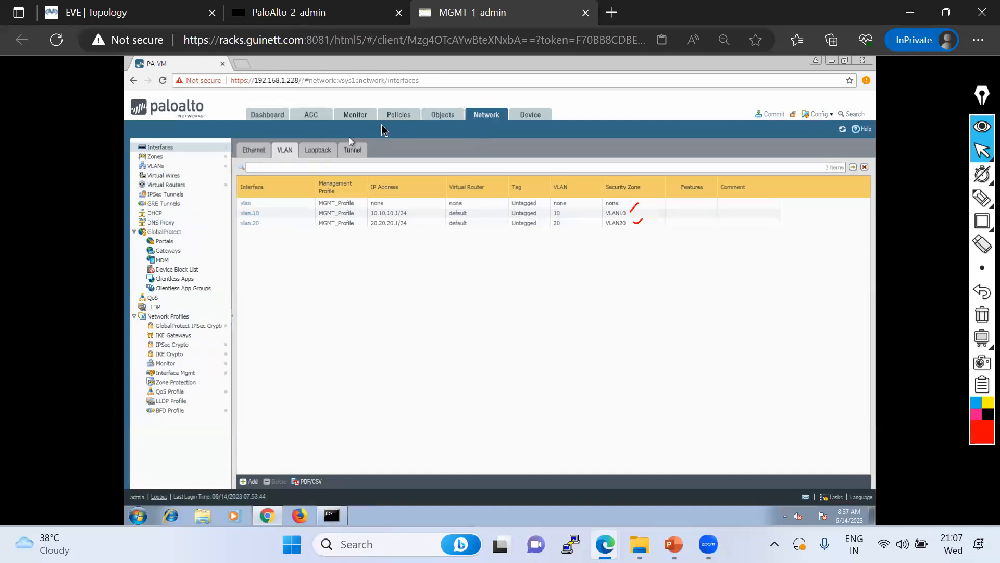
click(256, 152)
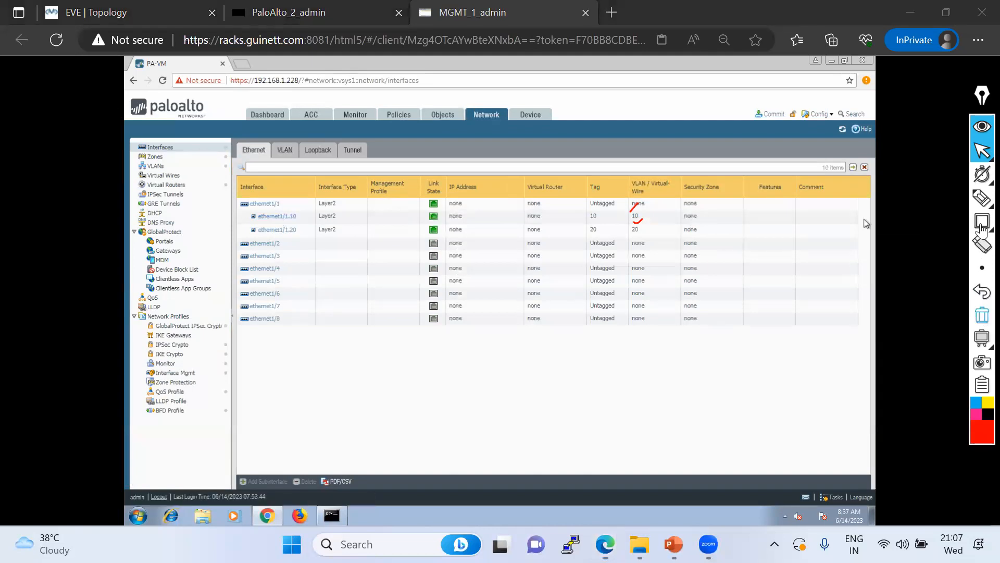
Assign subinterface ethernet1/1.10 to zone LAN10 and ethernet1/1.20 to zone LAN20
click(982, 316)
click(982, 151)
click(288, 217)
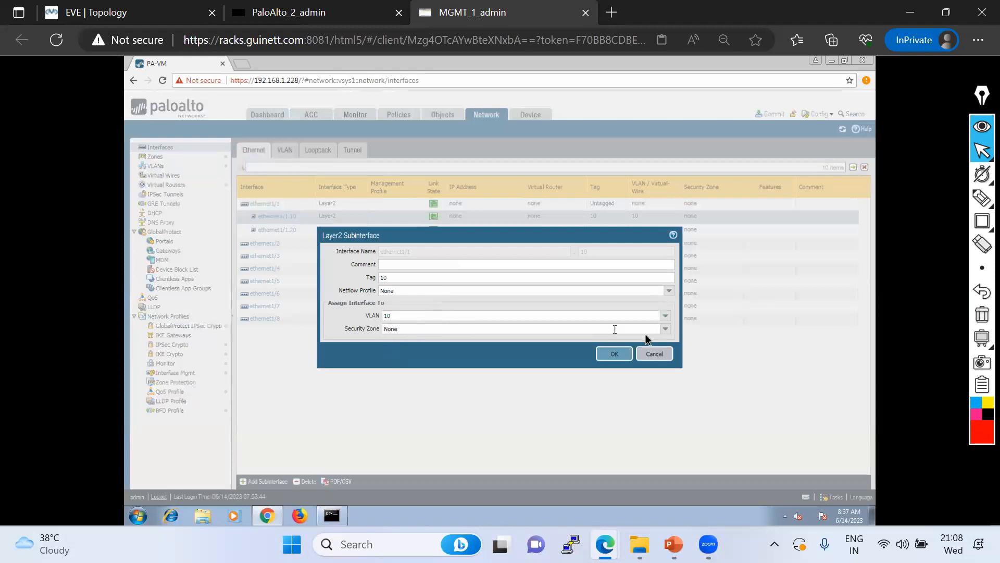
click(664, 332)
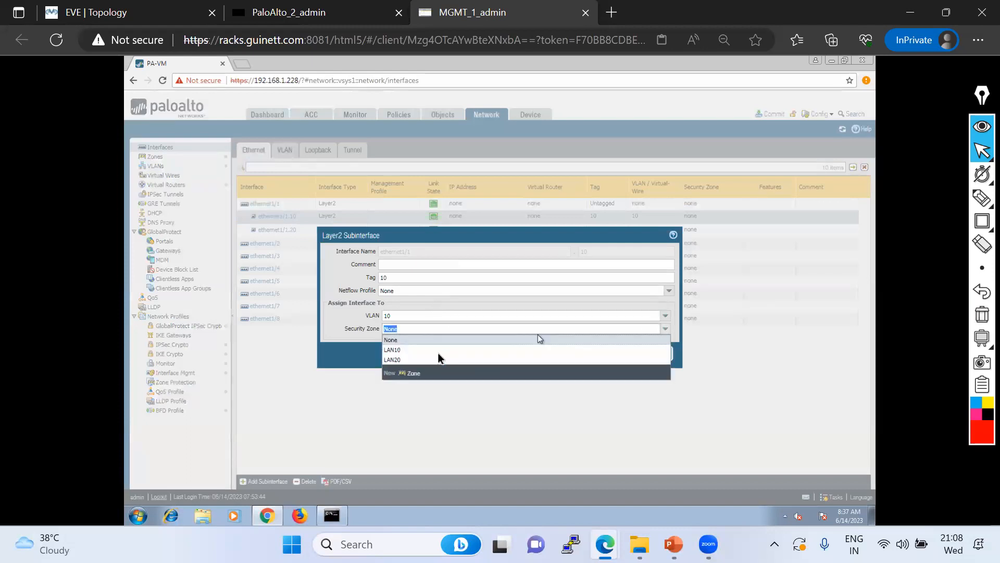
click(404, 348)
click(663, 329)
click(520, 363)
click(616, 354)
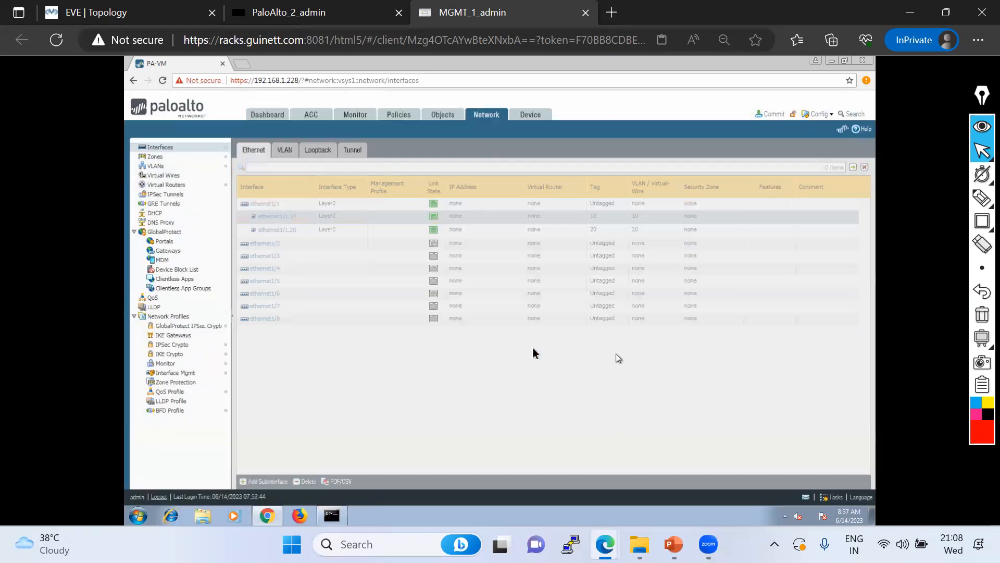
click(262, 230)
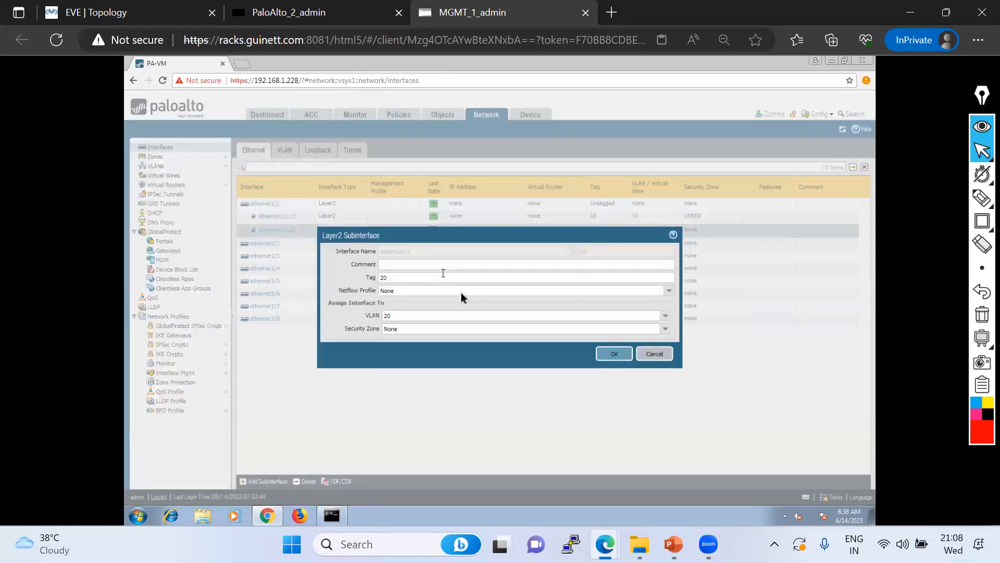
click(664, 330)
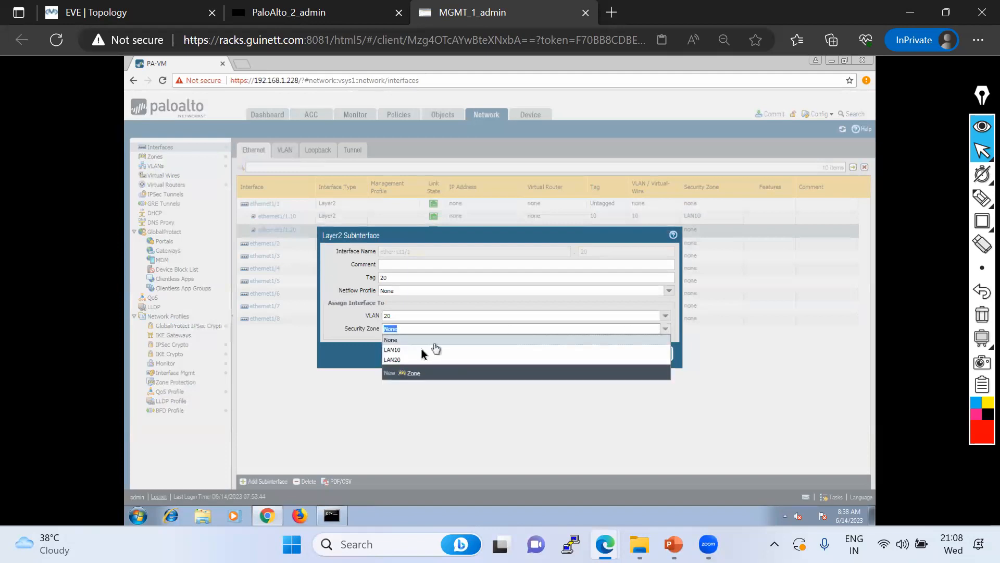
click(466, 361)
click(619, 357)
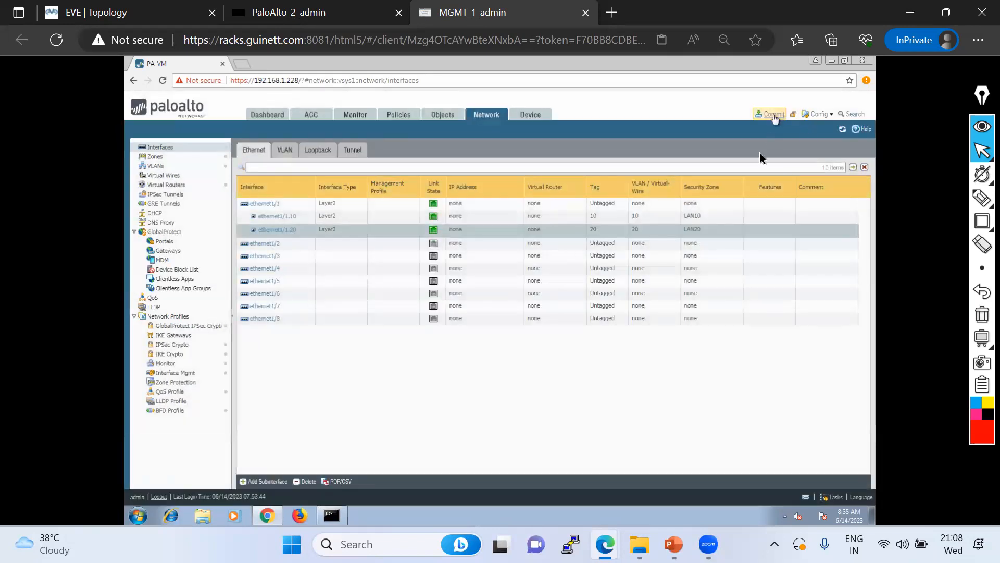
Commit the zone changes to the firewall
click(773, 115)
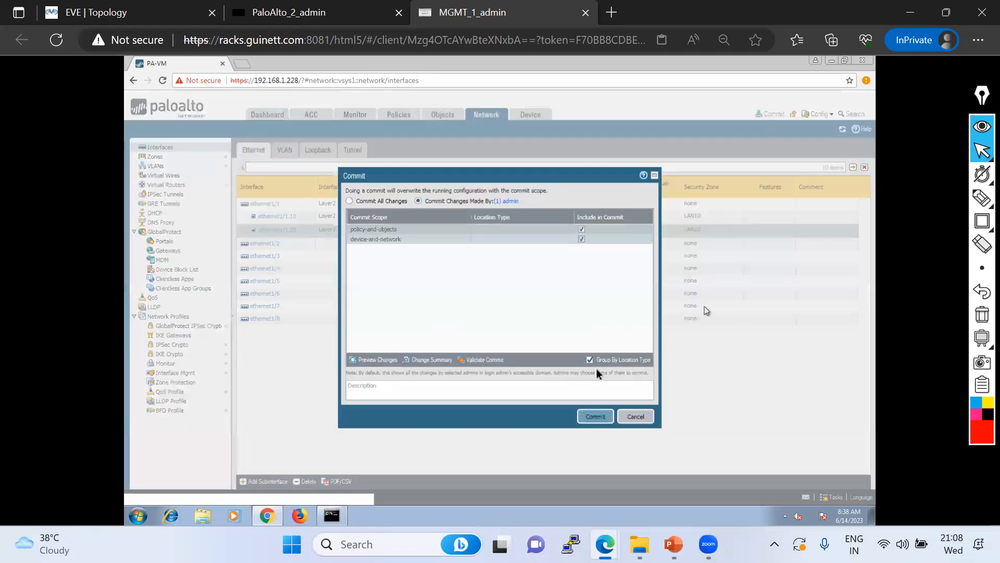
click(584, 420)
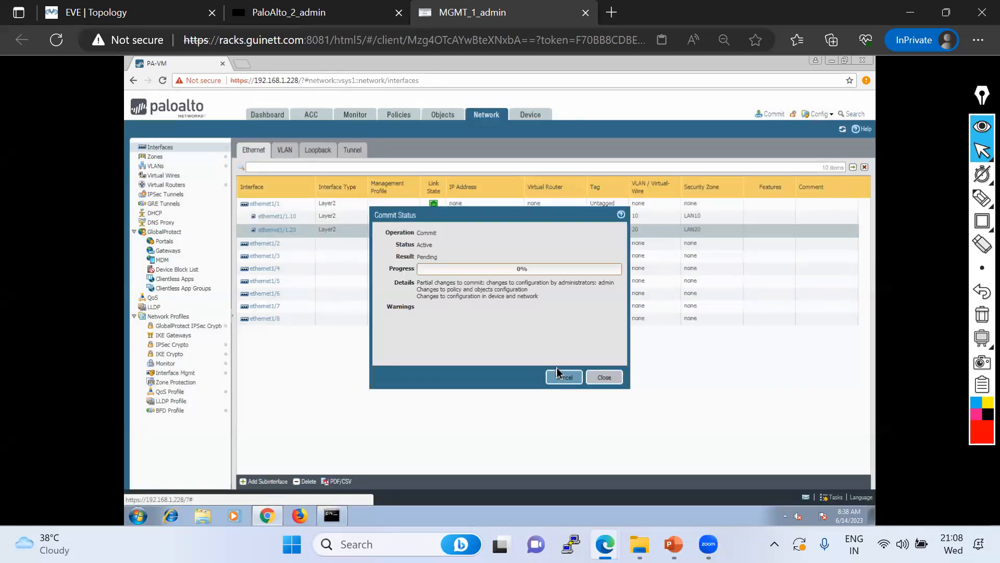
drag(472, 214, 381, 261)
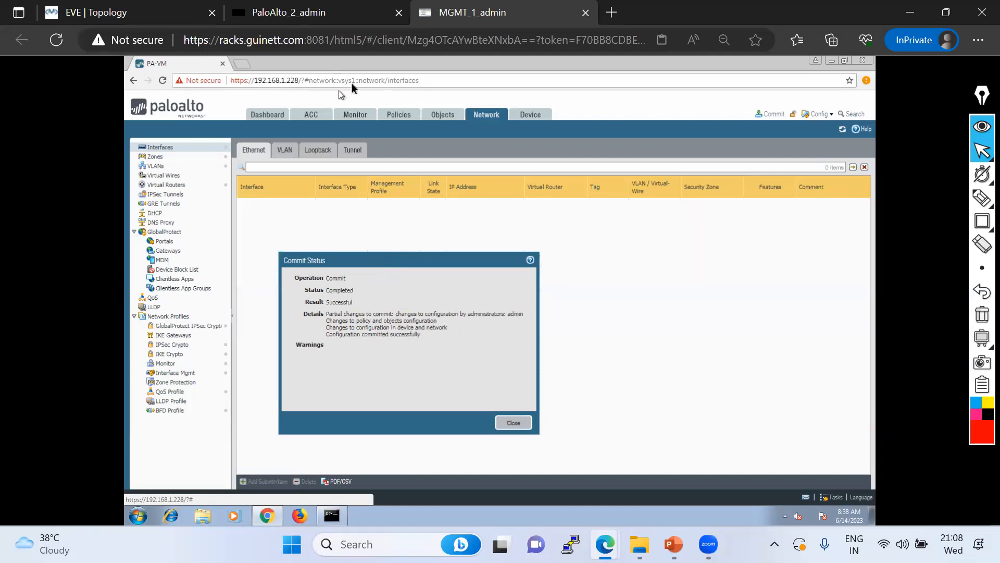
Rerun the continuous ping 10.10.10.10 -t from PC4's console in the EVE lab
key(ctrl+1)
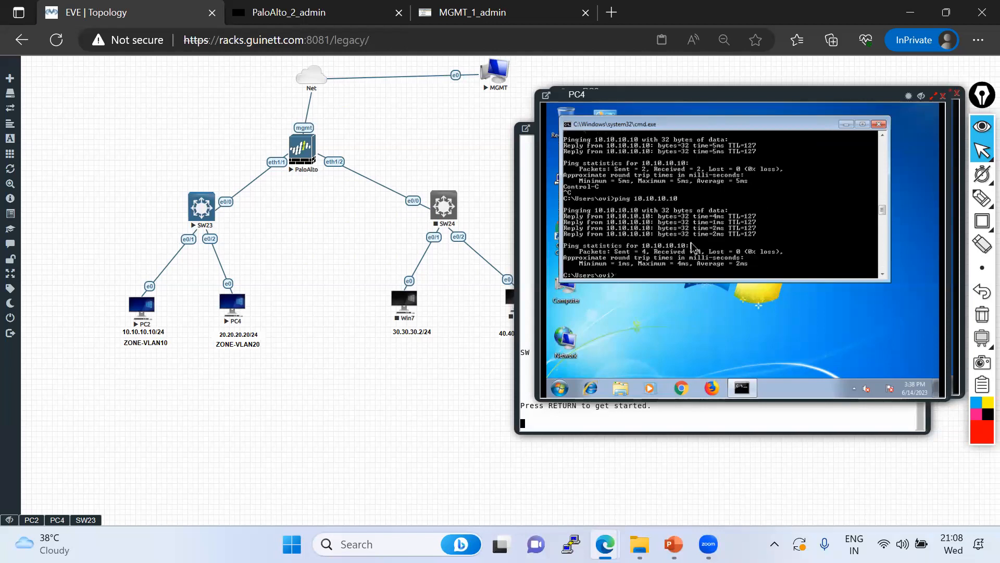
key(Up)
key(Return)
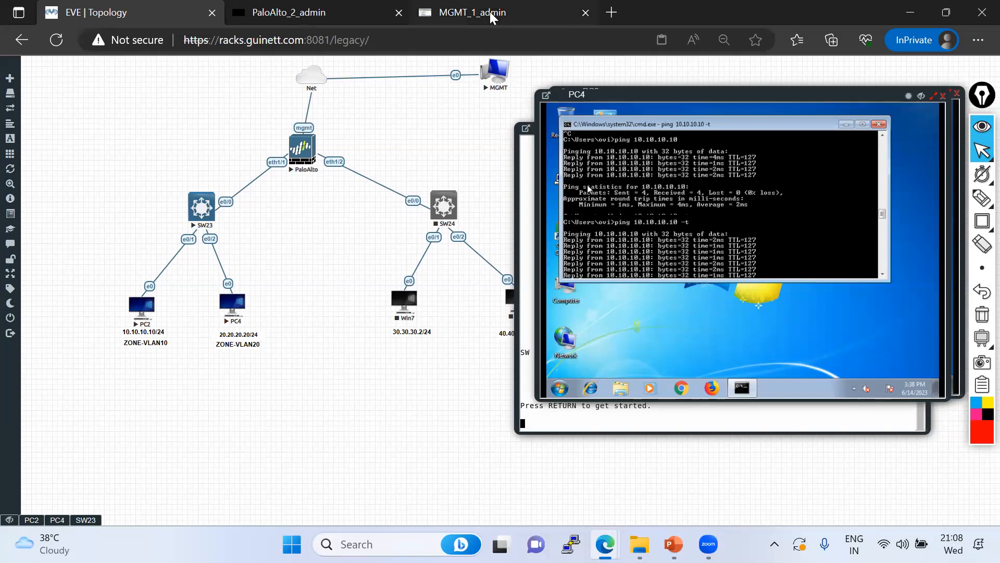
Back on the firewall, dismiss the commit status report and show the VLAN interfaces
click(472, 12)
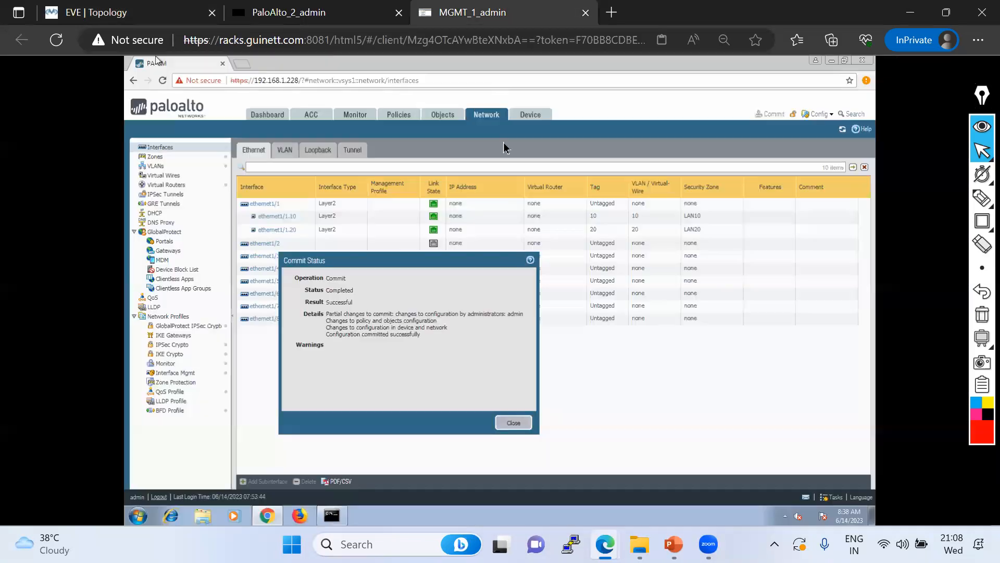
click(515, 424)
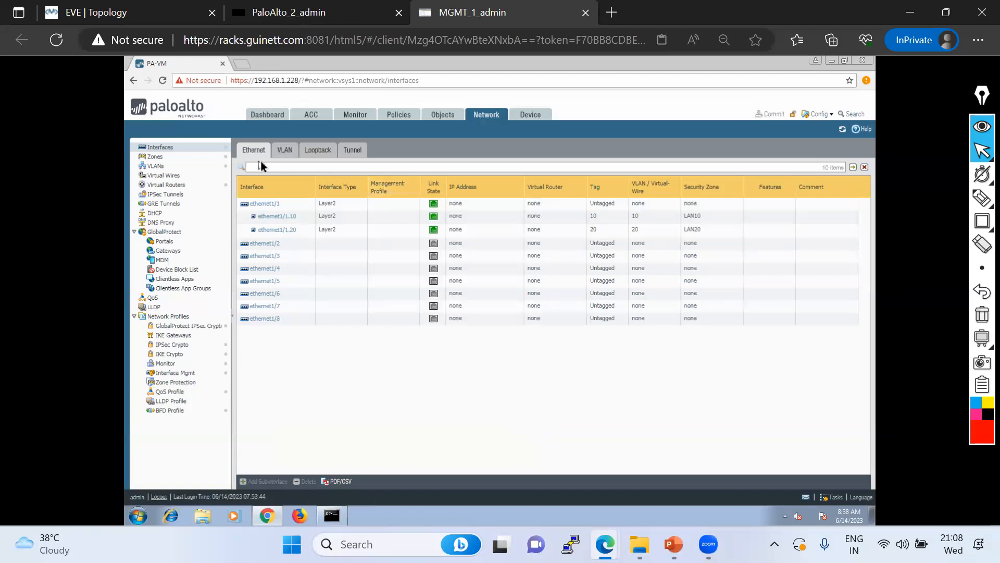
click(286, 151)
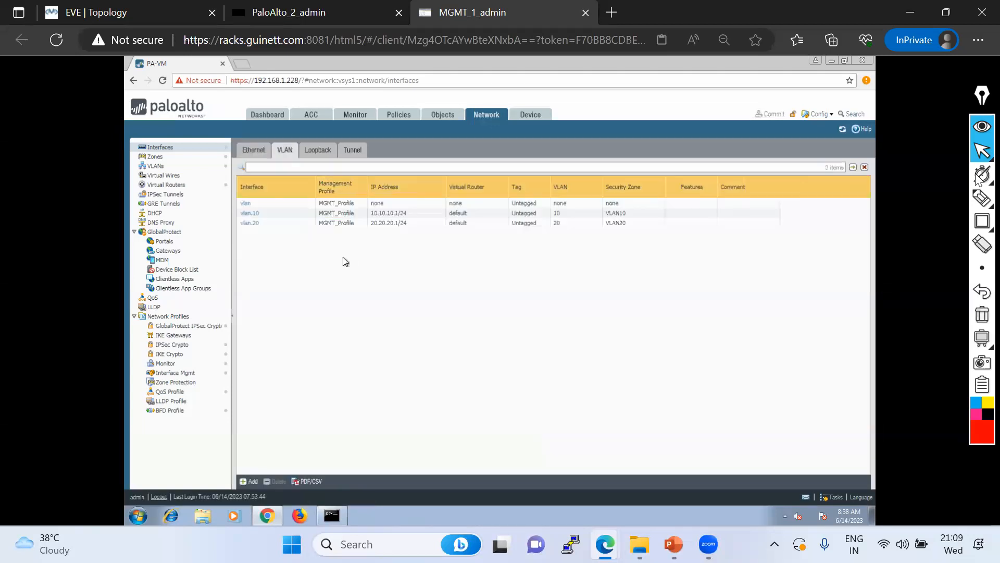
Highlight the vlan.10 and vlan.20 rows and the 10.10.10.1/24 address, then clear the marks
mouse_move(978, 200)
click(909, 201)
drag(241, 233, 356, 236)
mouse_move(664, 231)
mouse_down()
mouse_move(646, 209)
mouse_move(240, 210)
mouse_move(239, 234)
mouse_up()
drag(385, 214, 421, 199)
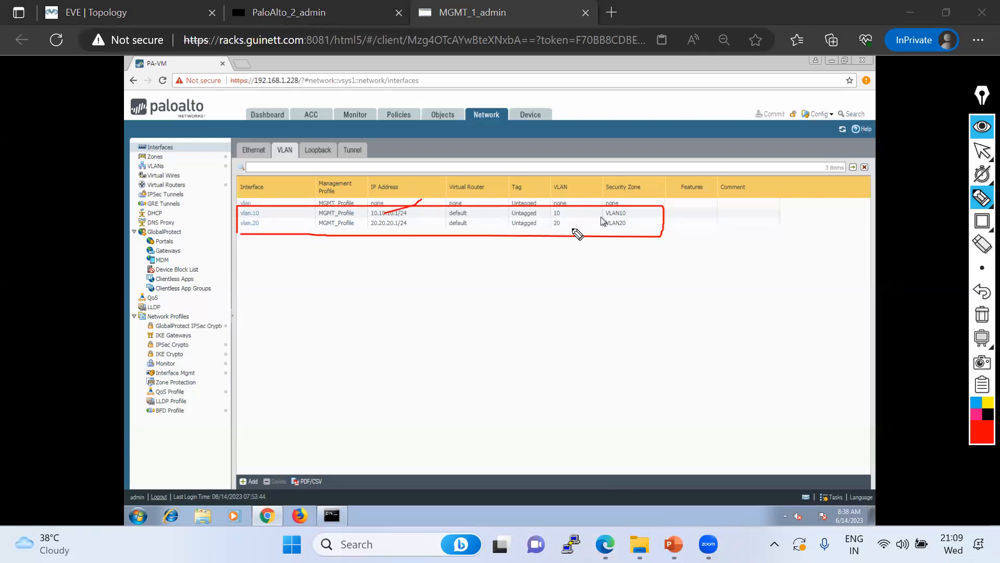
click(982, 315)
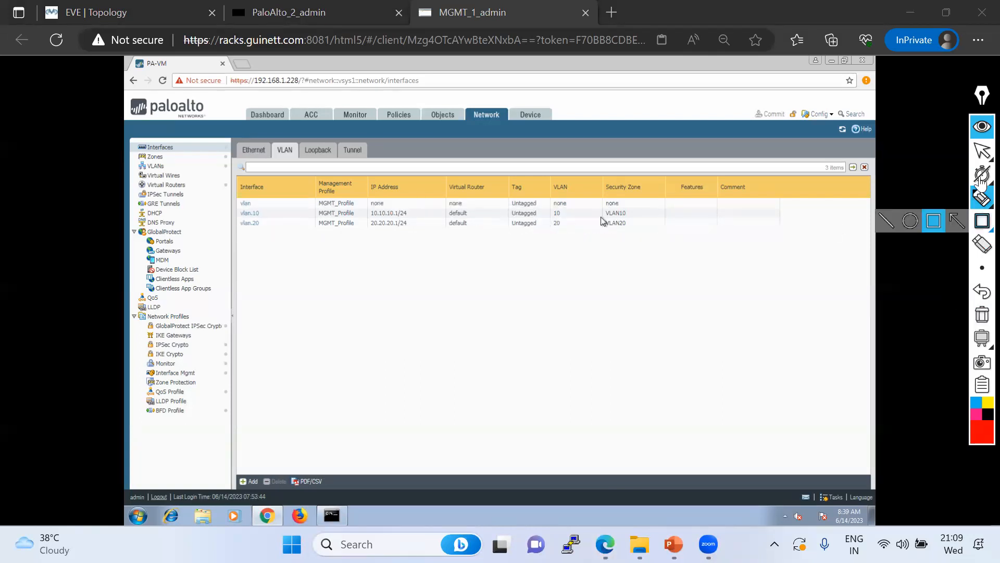
click(982, 151)
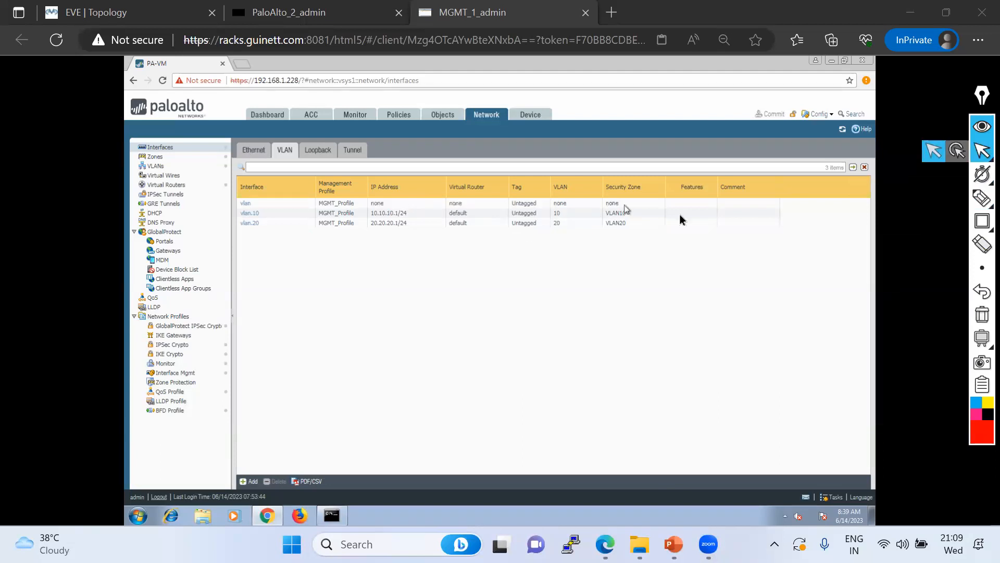
Show the Ethernet interfaces list and mark up its subinterface rows with the pen
click(251, 154)
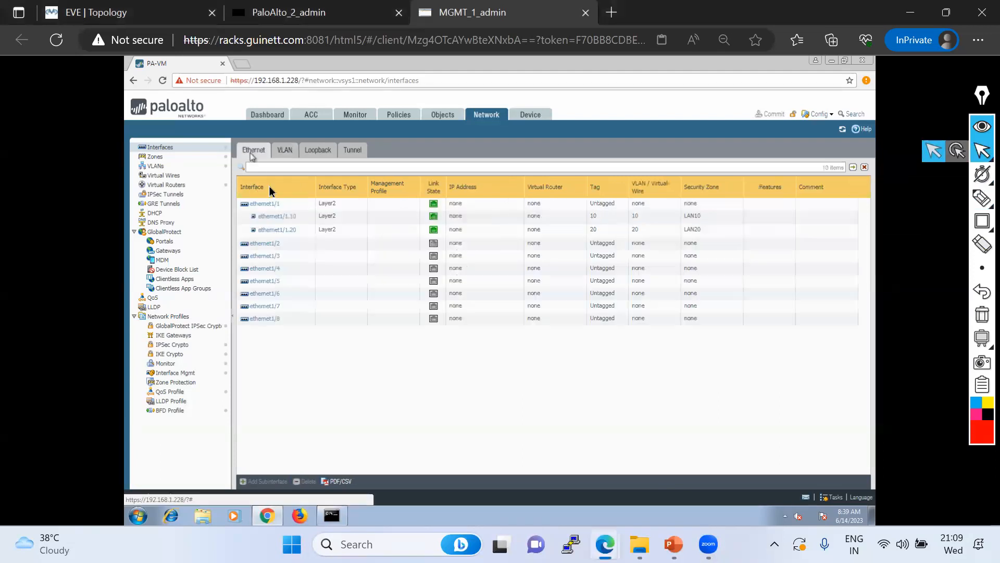
mouse_move(978, 202)
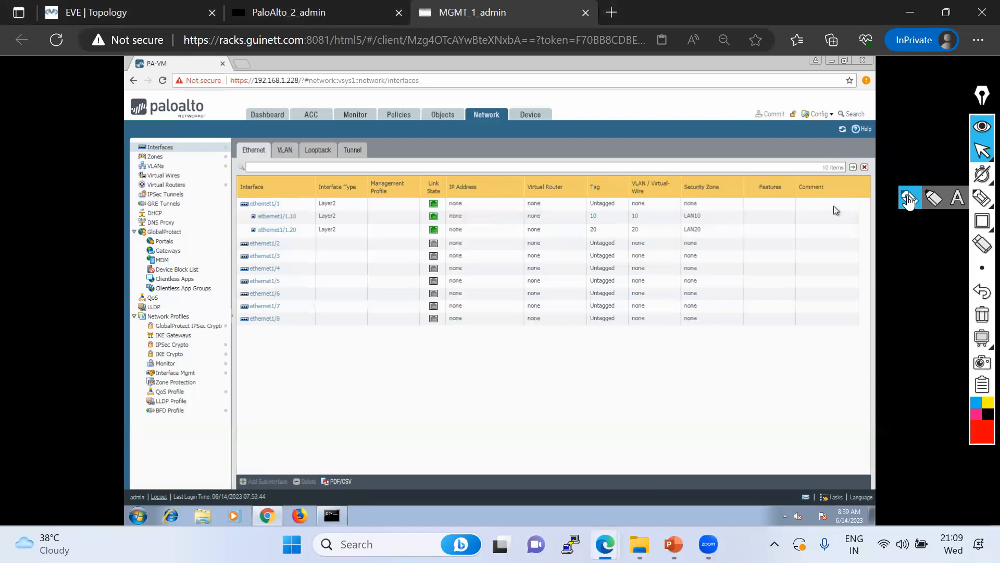
click(908, 198)
drag(281, 205, 380, 205)
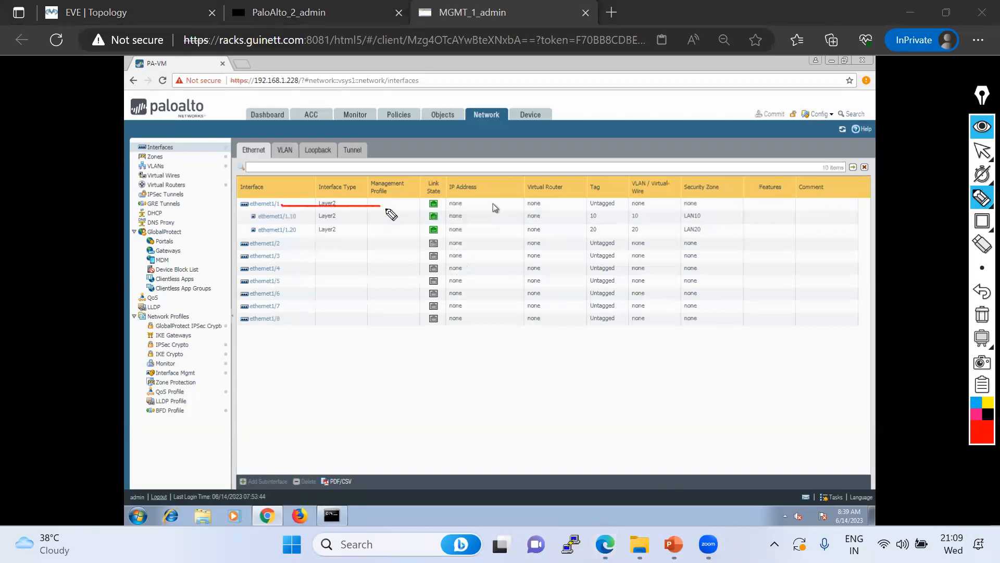
mouse_move(222, 211)
mouse_down()
mouse_move(307, 215)
mouse_move(241, 200)
mouse_up()
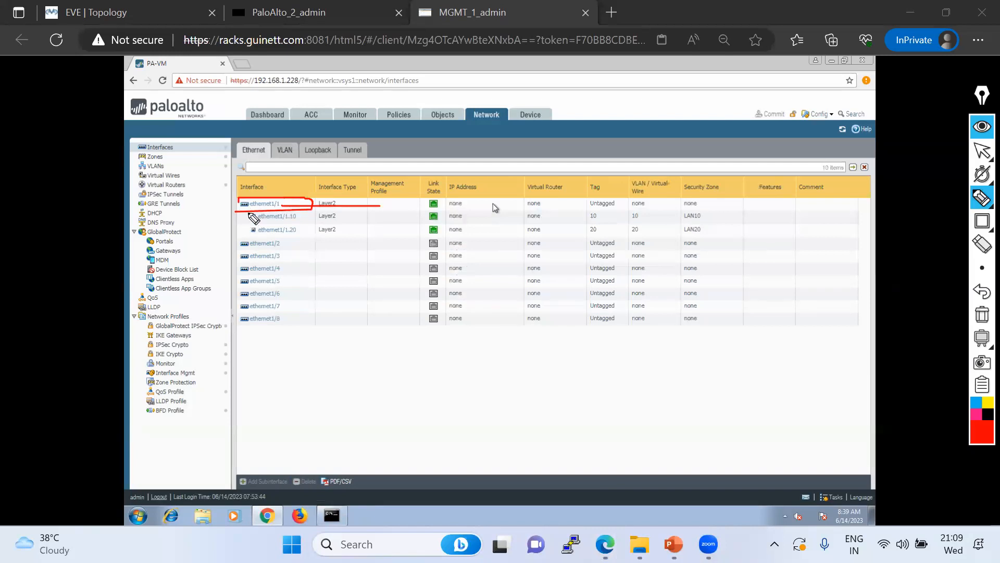
mouse_move(250, 235)
mouse_down()
mouse_move(757, 237)
mouse_move(740, 211)
mouse_move(252, 216)
mouse_up()
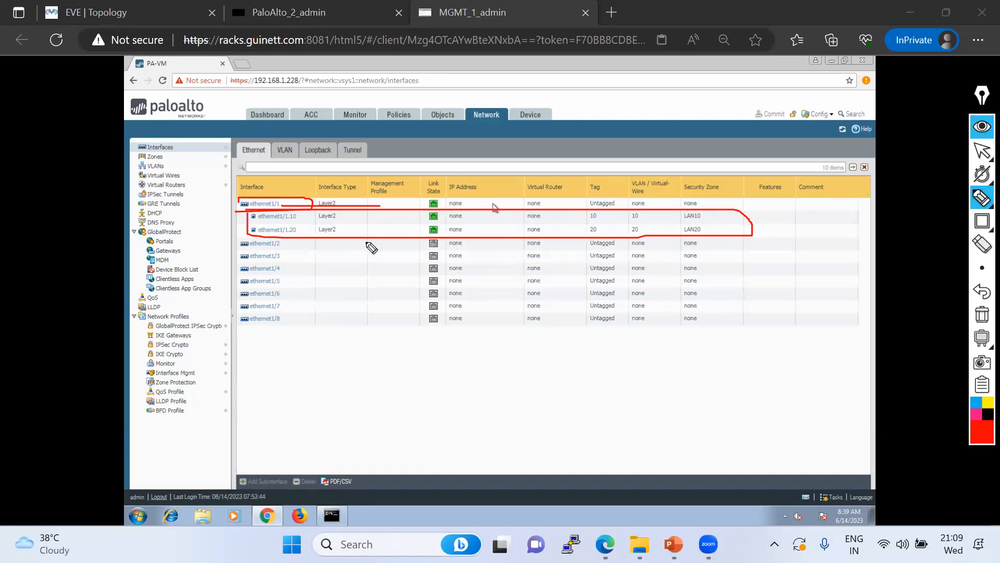
drag(339, 216, 352, 214)
drag(286, 158, 290, 153)
click(983, 157)
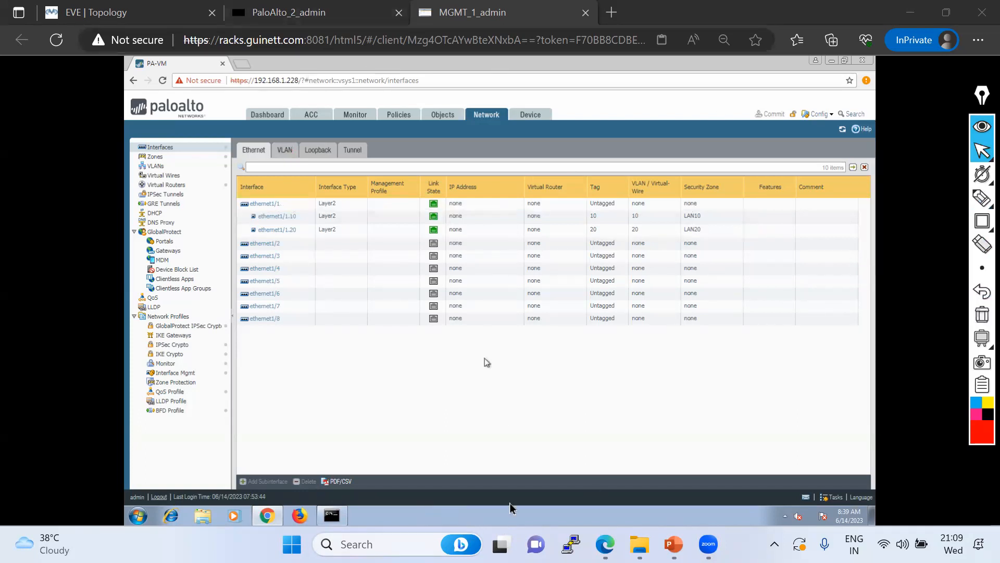
Close the remote command prompt window from the VM taskbar
click(379, 462)
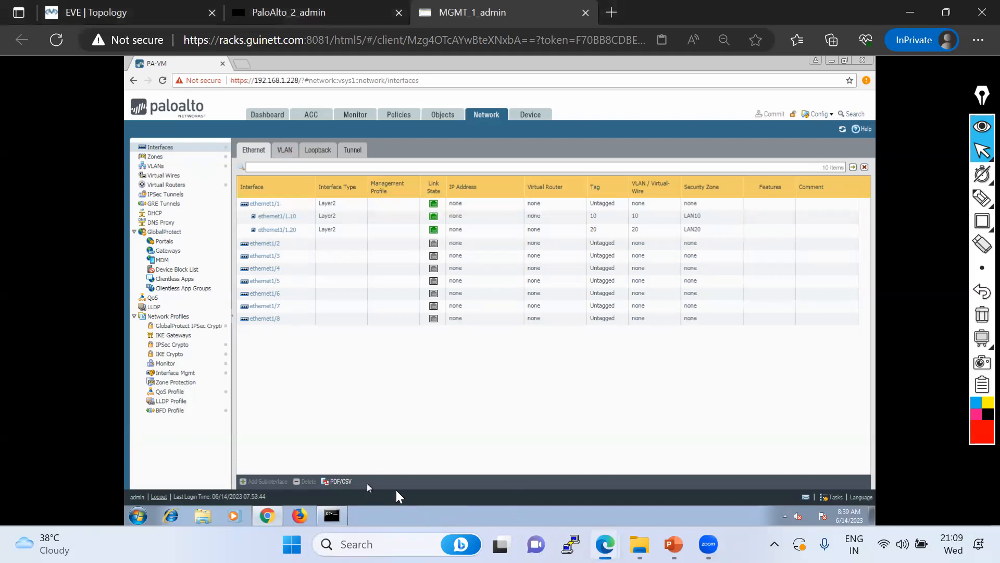
click(338, 515)
click(533, 133)
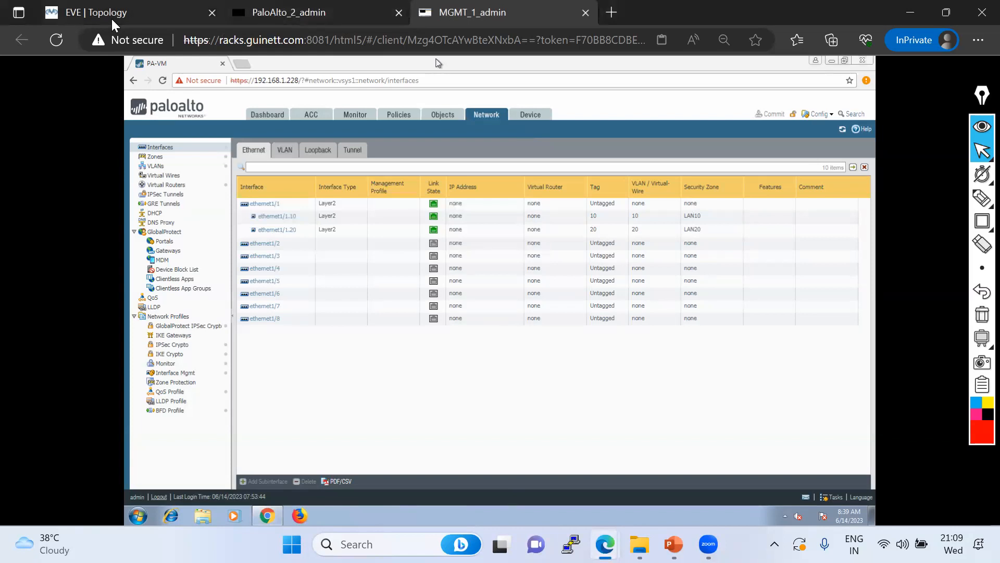
click(129, 14)
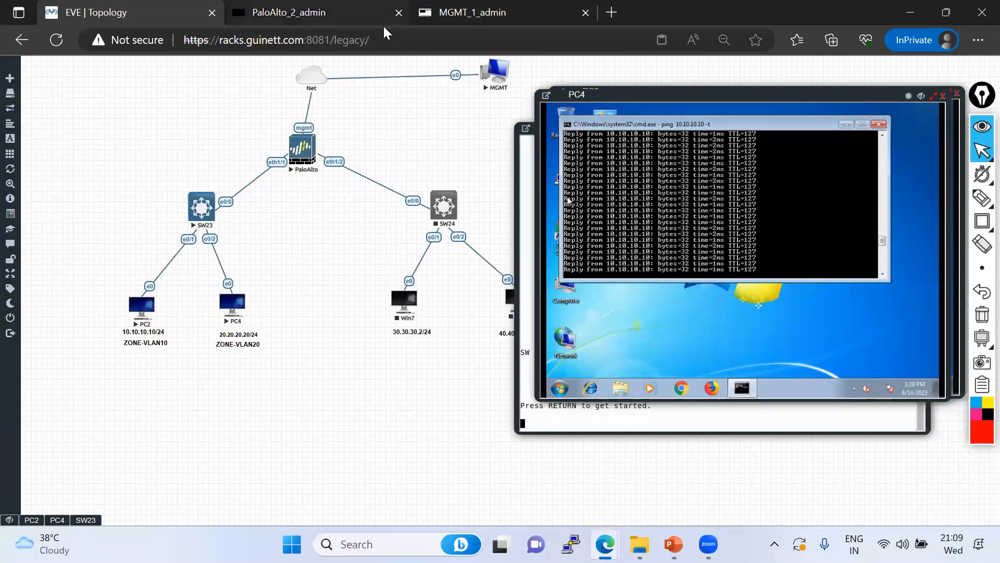
click(443, 13)
click(353, 115)
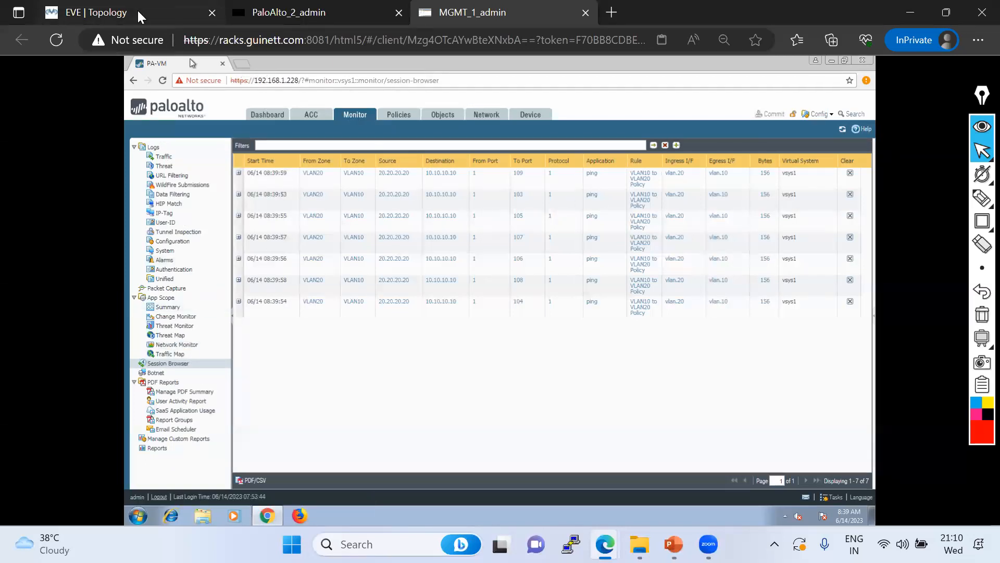
click(152, 20)
click(458, 15)
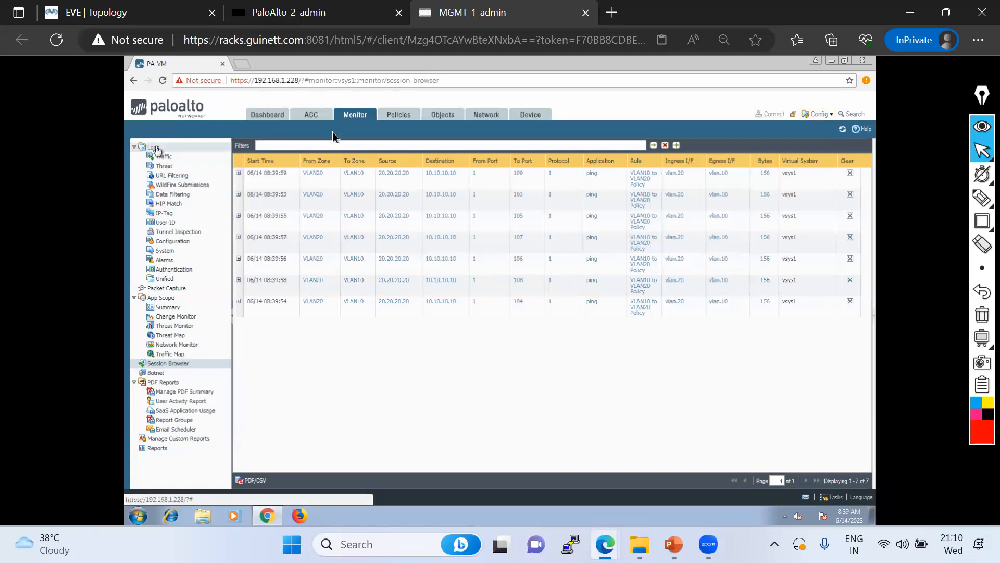
click(487, 116)
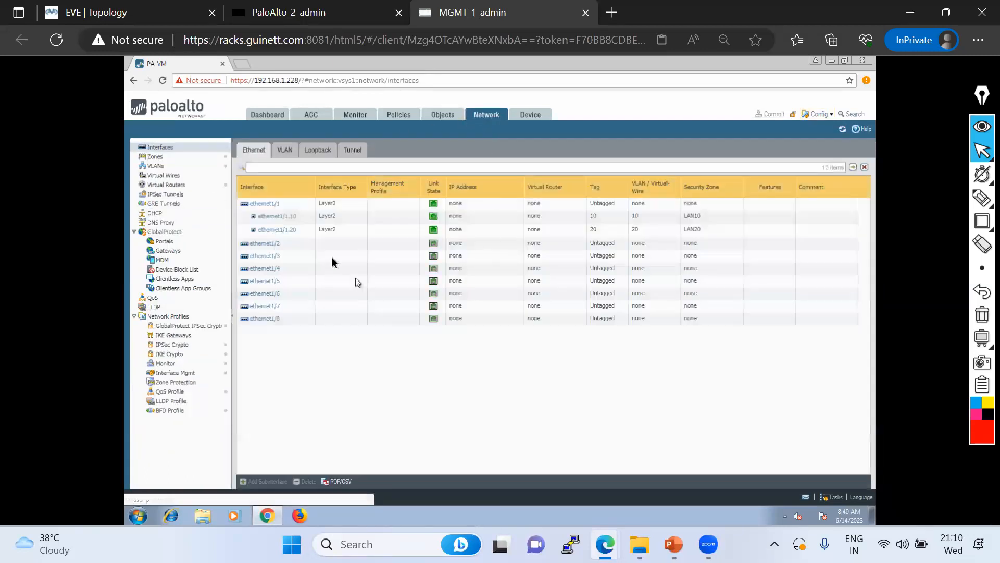
Delete the vlan.10 and vlan.20 VLAN interfaces
click(287, 151)
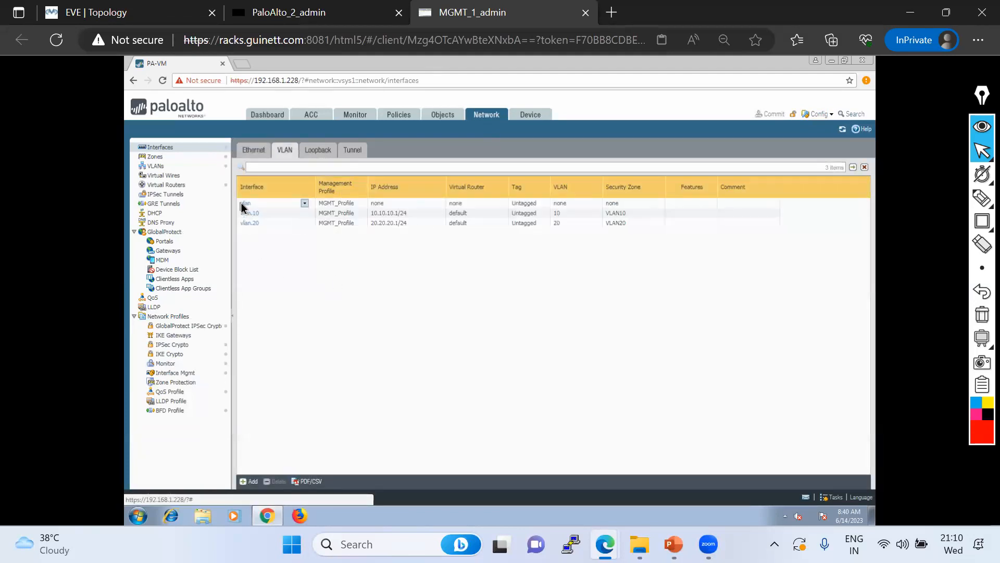
click(242, 206)
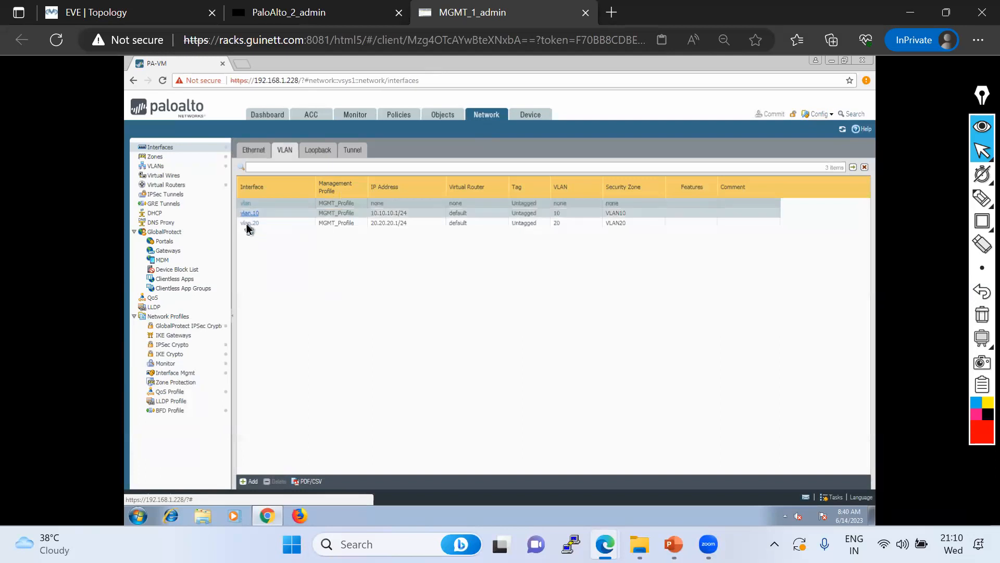
click(250, 215)
click(660, 368)
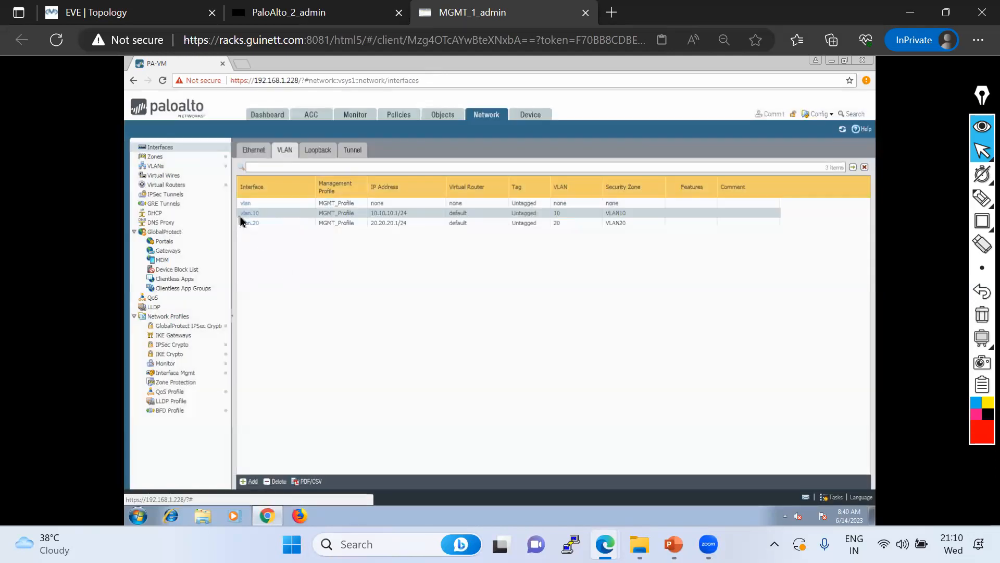
click(279, 480)
click(479, 332)
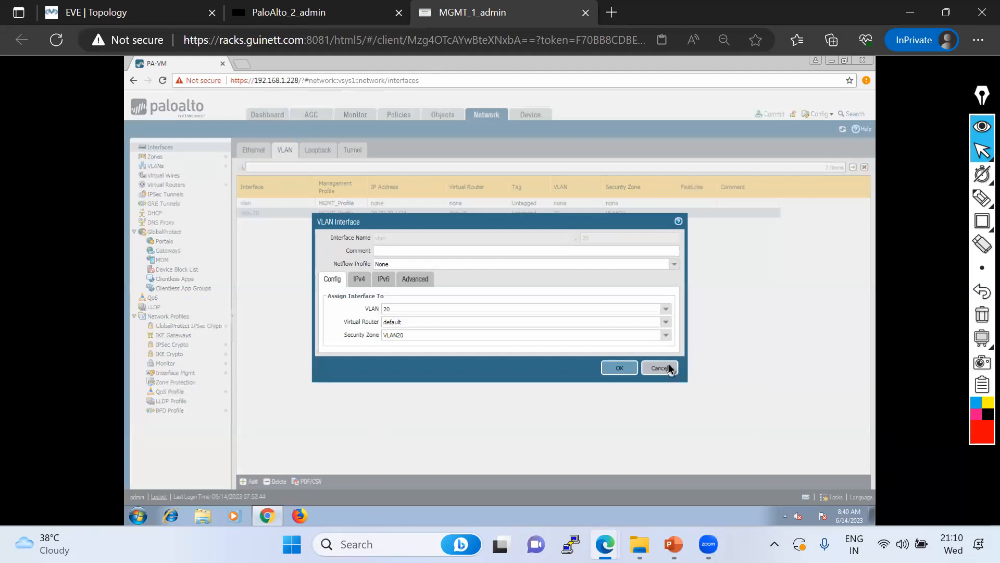
click(665, 367)
click(276, 481)
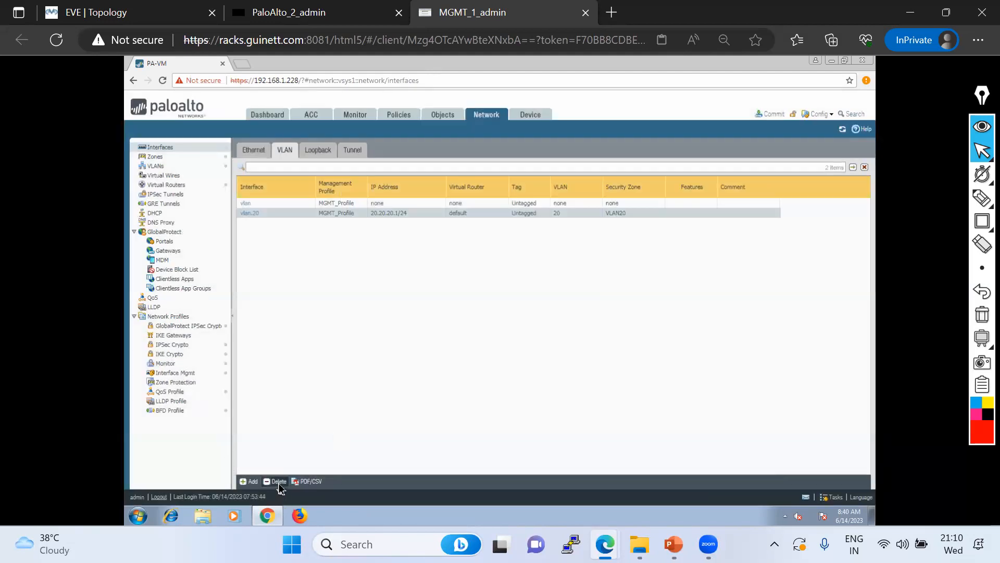
click(477, 334)
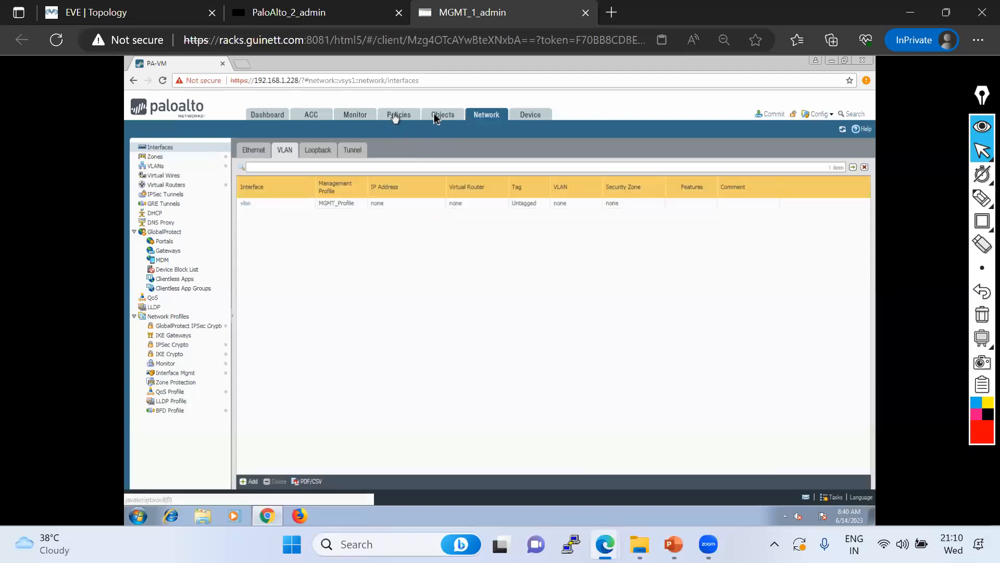
Delete ethernet1/1's configuration, removing its .10 and .20 subinterfaces
click(254, 151)
click(246, 221)
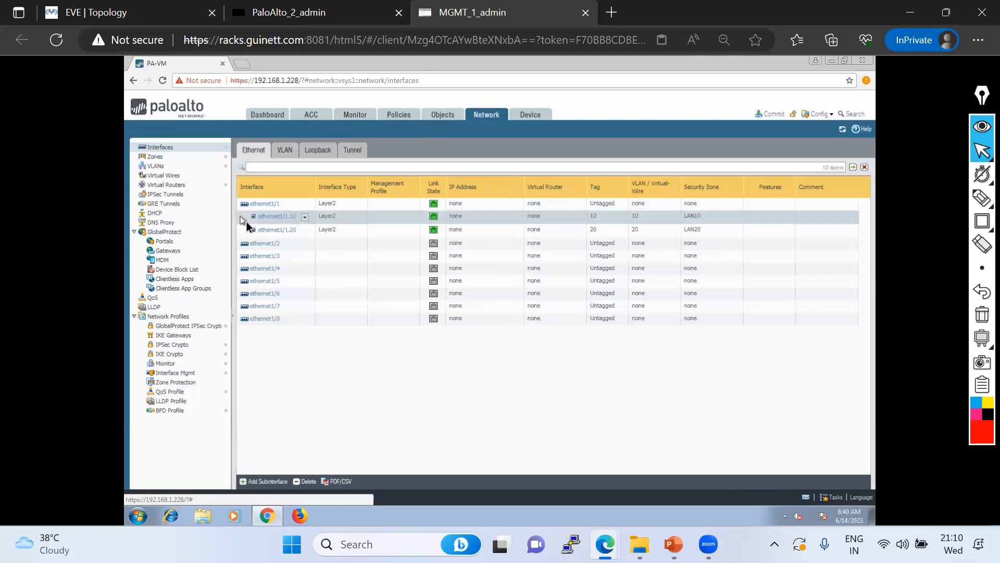
ctrl+click(248, 231)
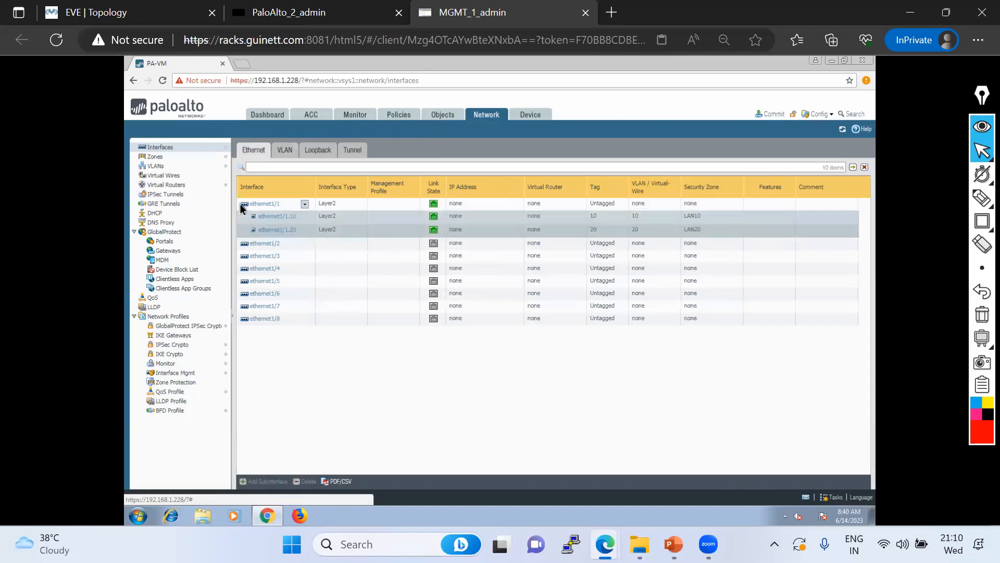
click(245, 204)
click(304, 482)
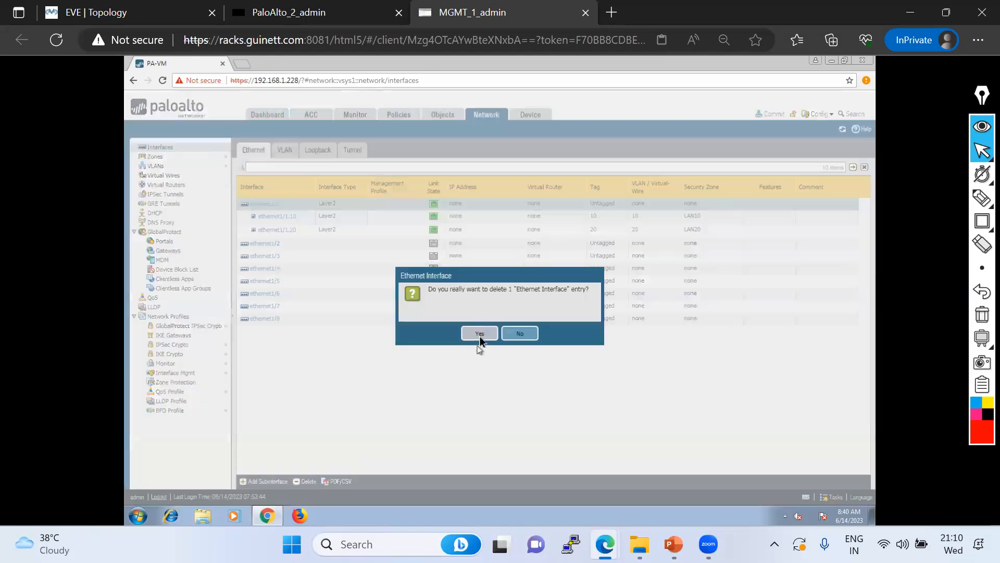
click(477, 335)
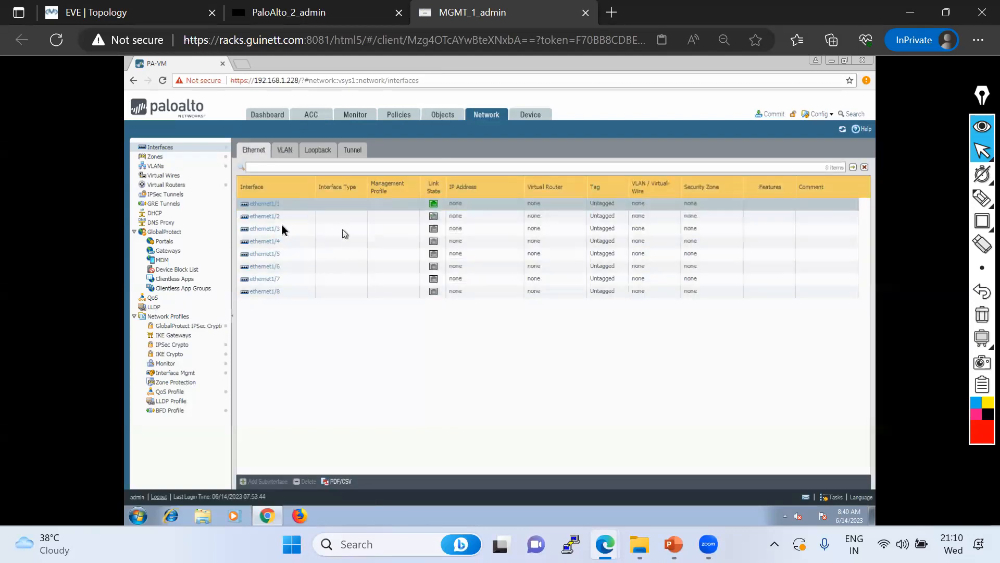
Add VLAN interface vlan.10 on VLAN 10 with virtual router default and zone VLAN10
click(291, 154)
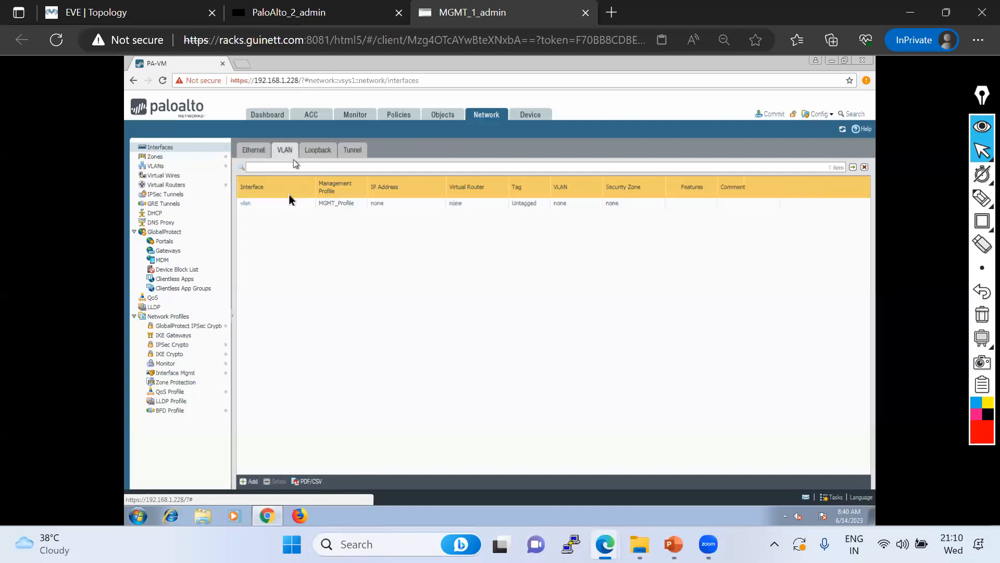
click(249, 481)
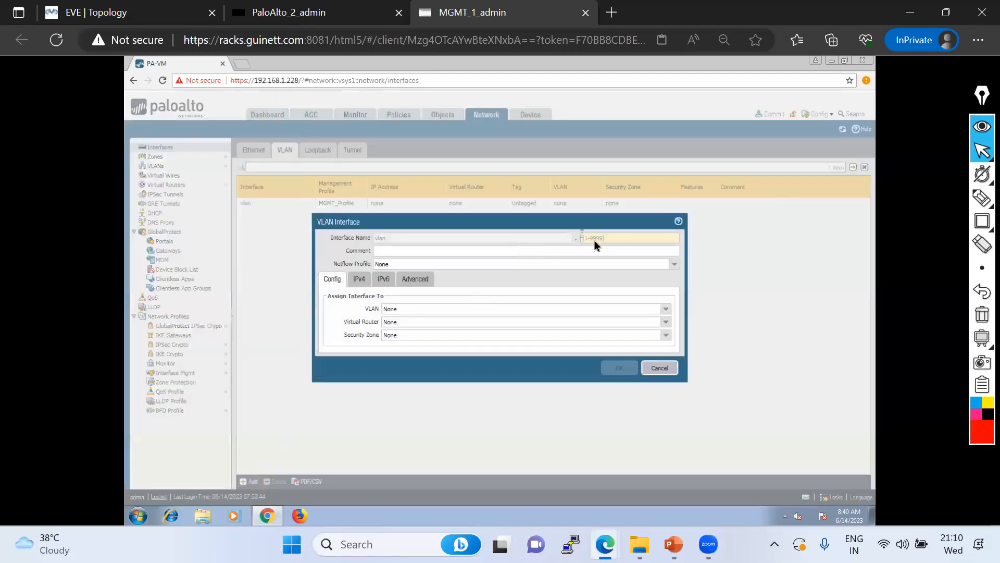
click(594, 239)
text(10)
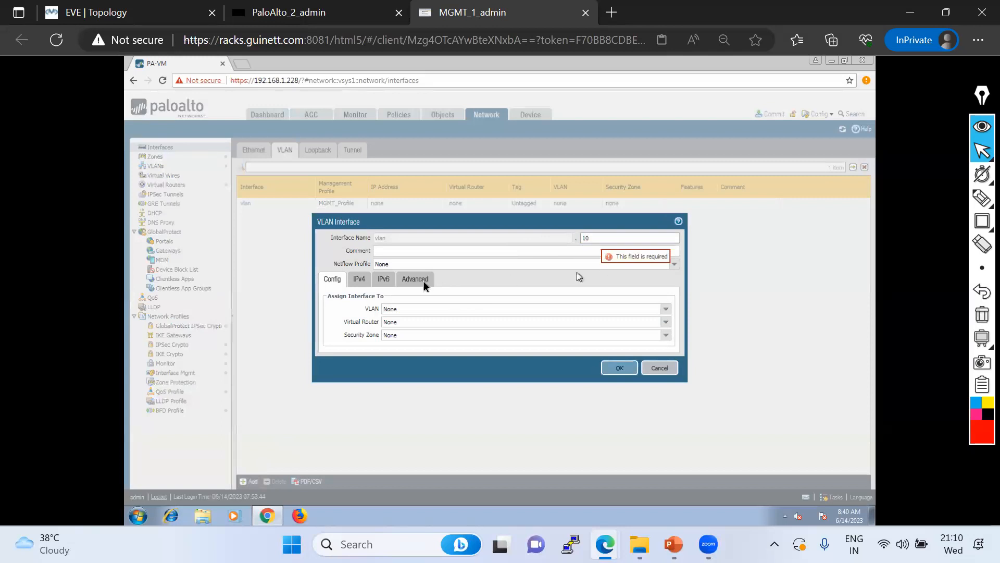
click(408, 310)
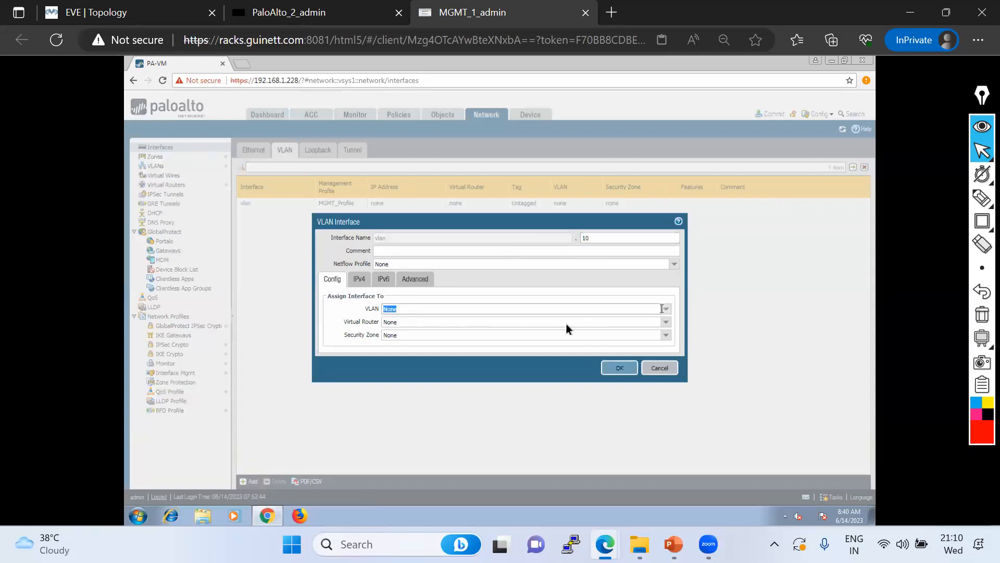
click(665, 309)
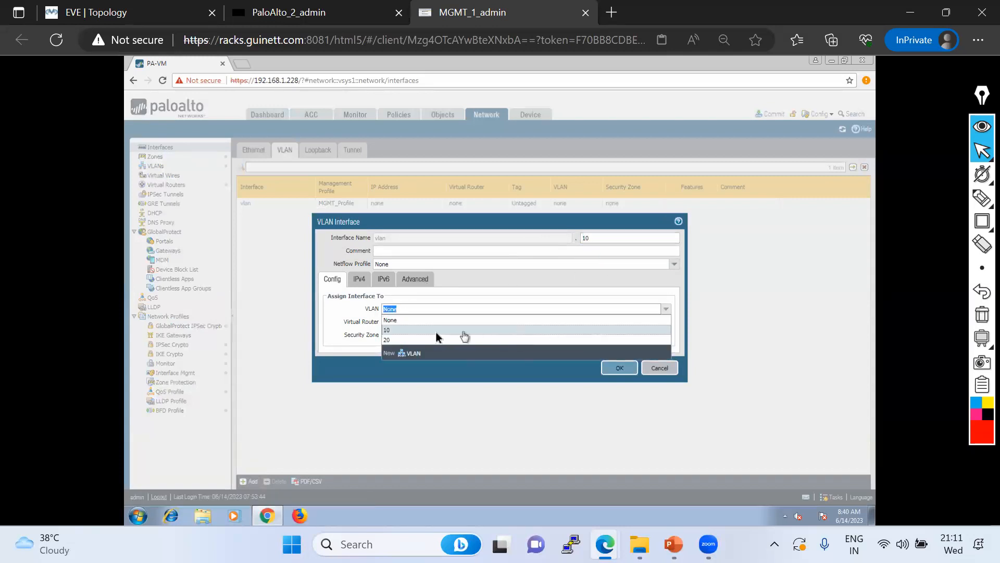
click(426, 330)
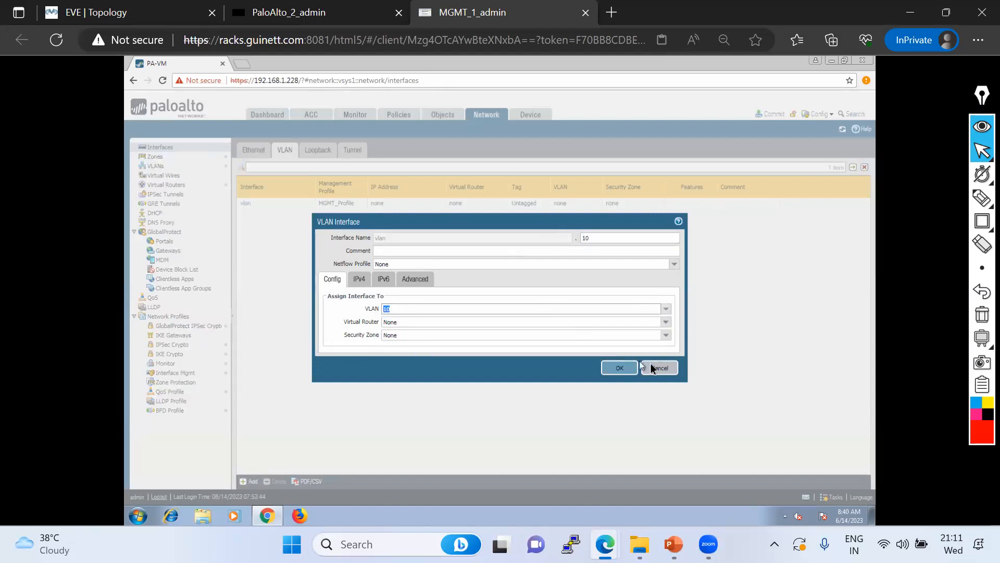
click(666, 309)
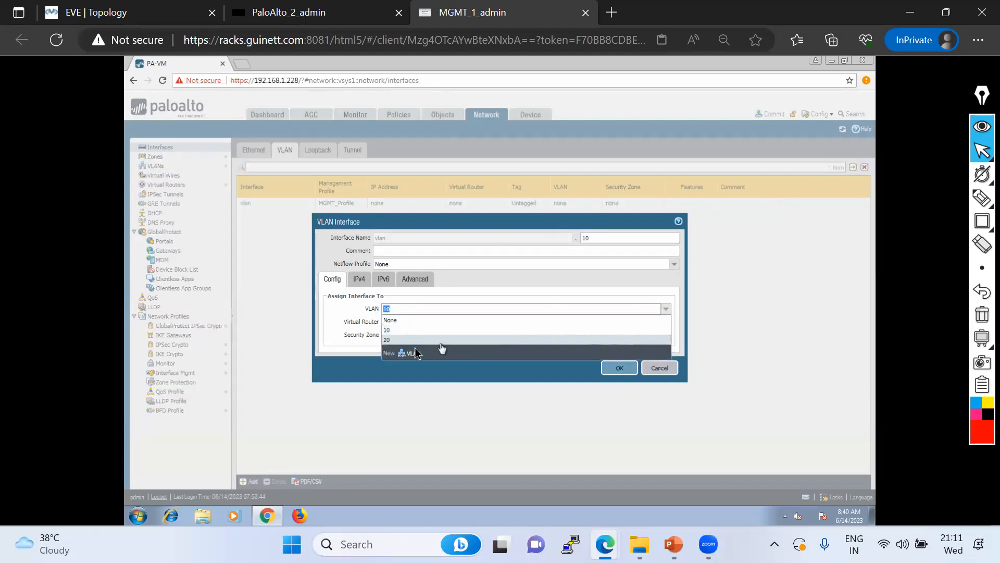
click(410, 354)
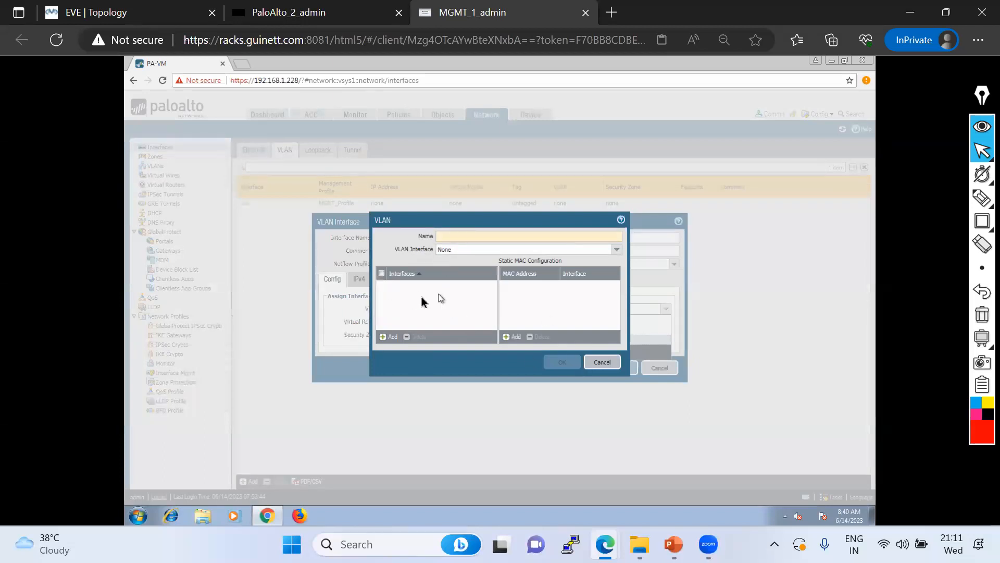
click(604, 362)
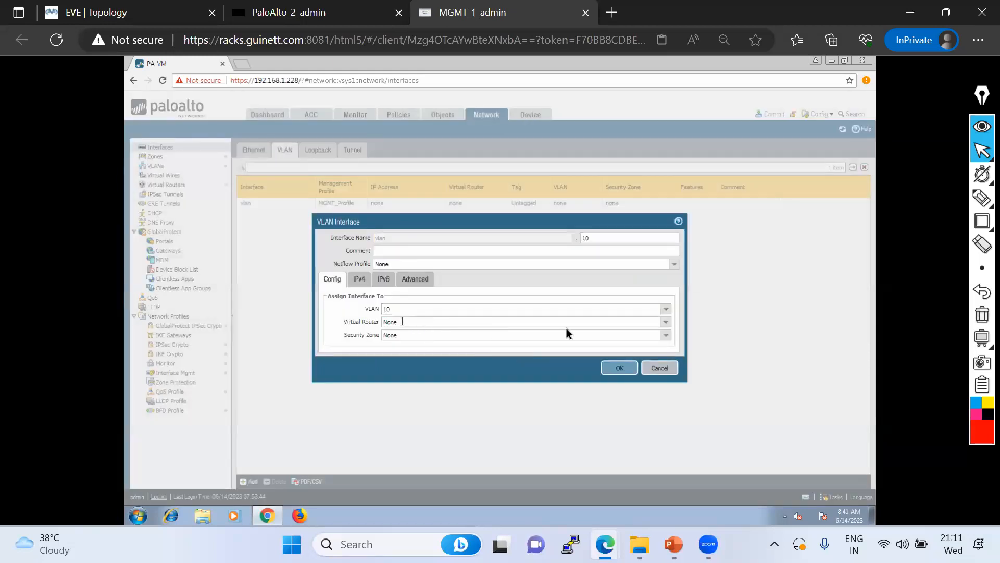
click(667, 323)
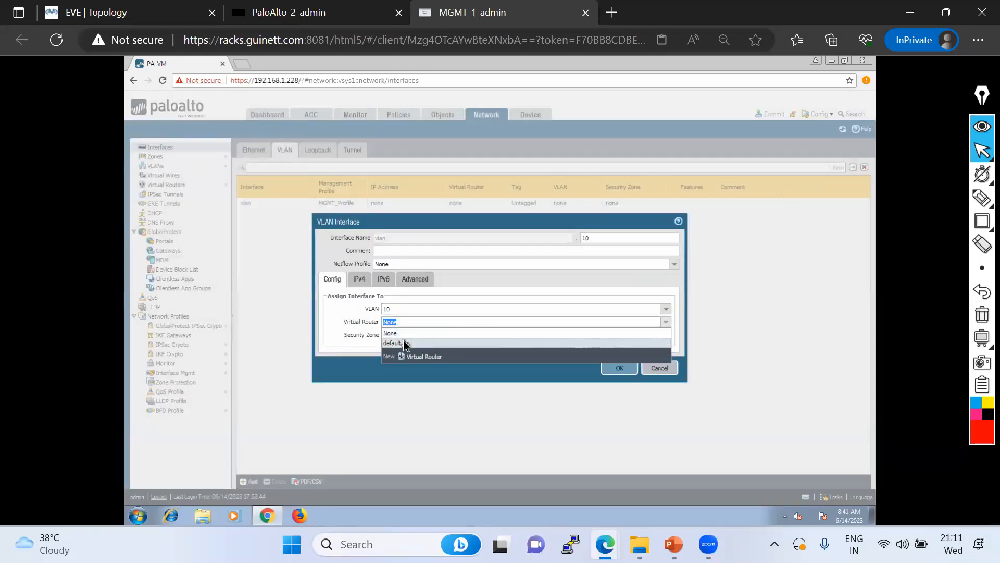
click(406, 343)
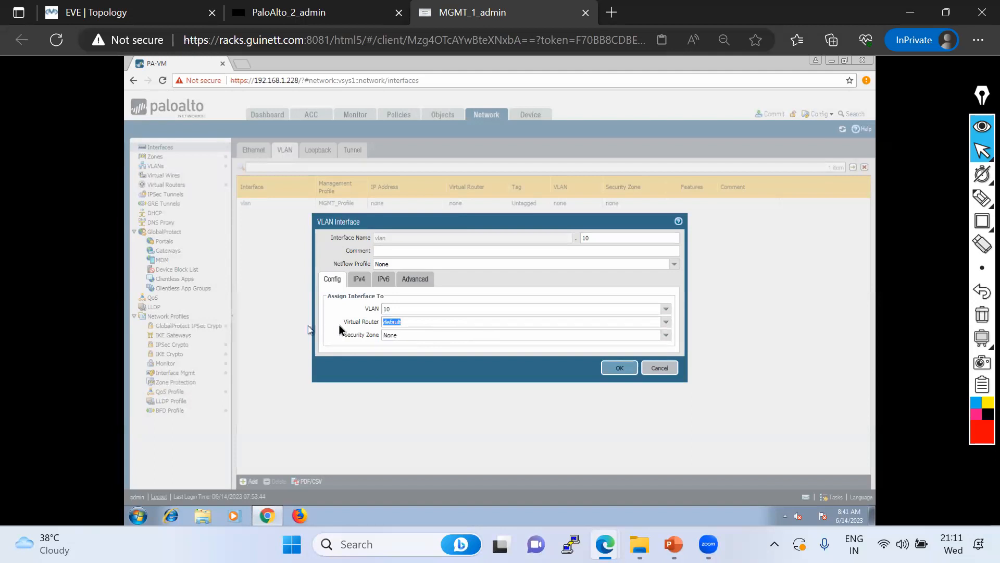
click(434, 368)
click(669, 338)
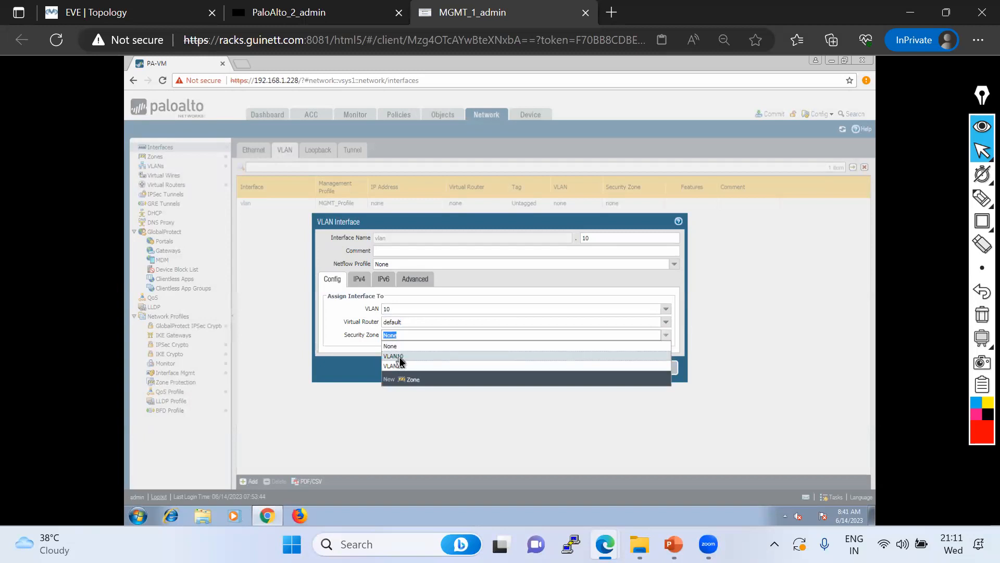
click(400, 357)
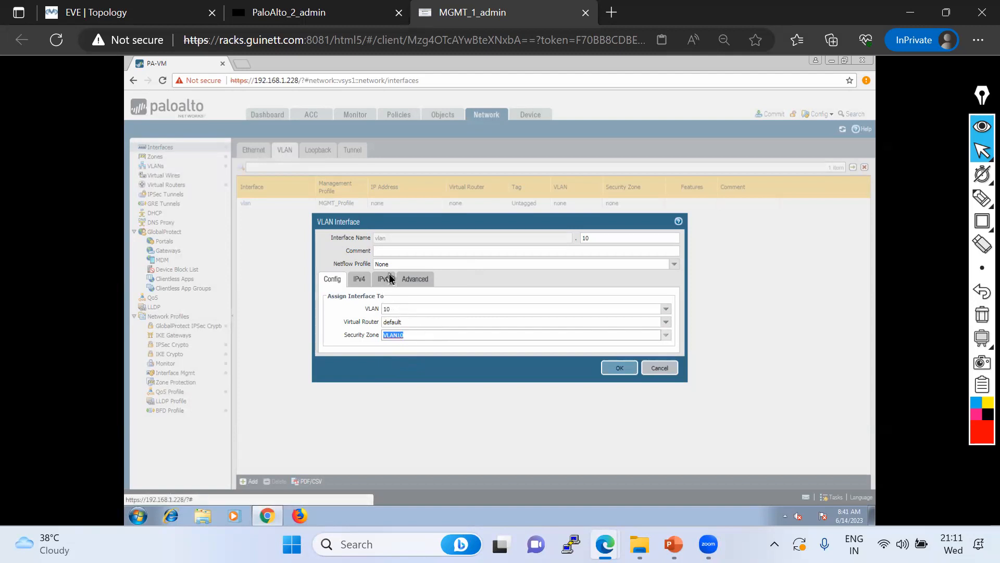
Give vlan.10 the static IPv4 address 10.10.10.1/24
click(359, 279)
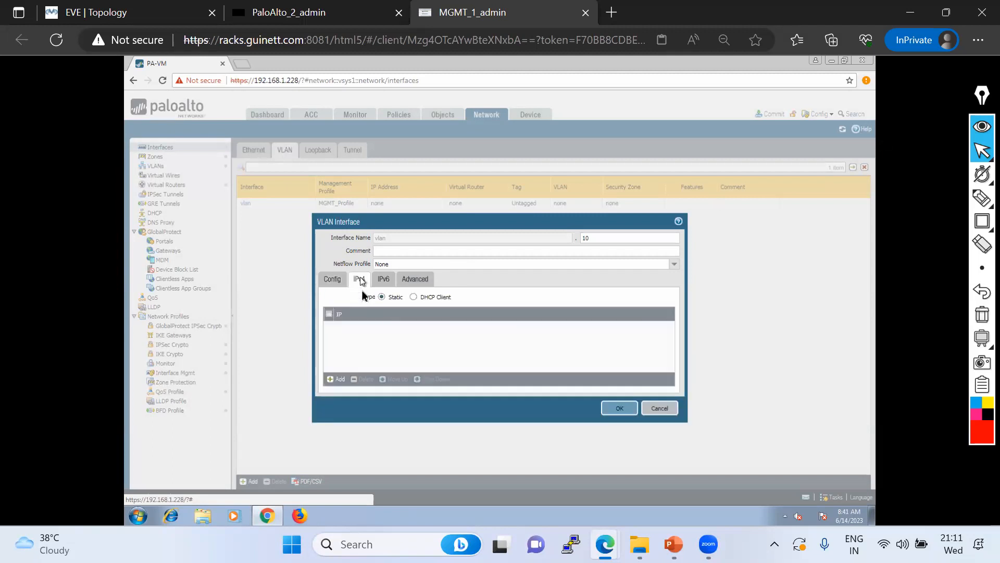
click(338, 379)
text(10.10.10.1/24)
click(367, 362)
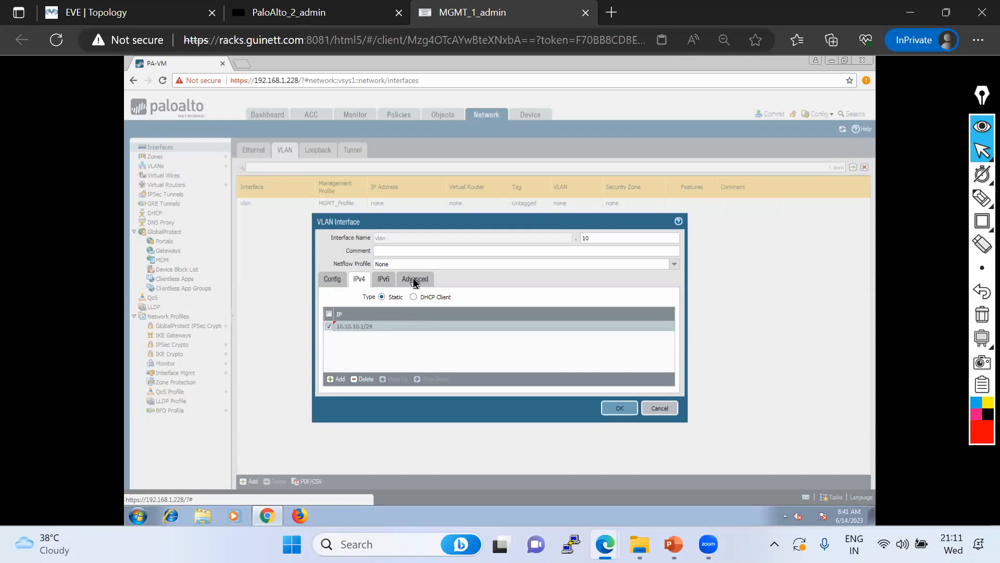
Attach MGMT_Profile to vlan.10, save it, and accept the exposure warning
click(415, 282)
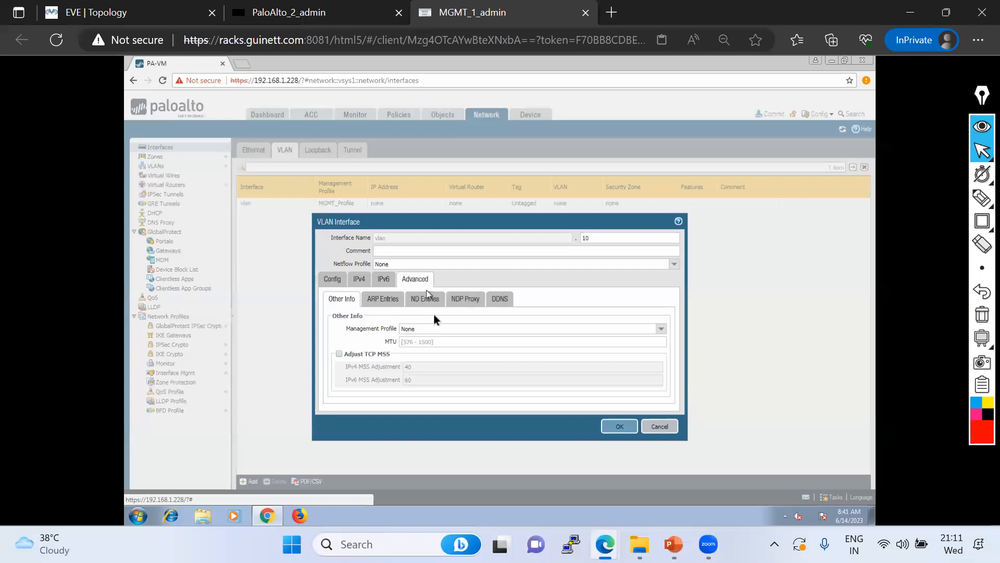
click(359, 285)
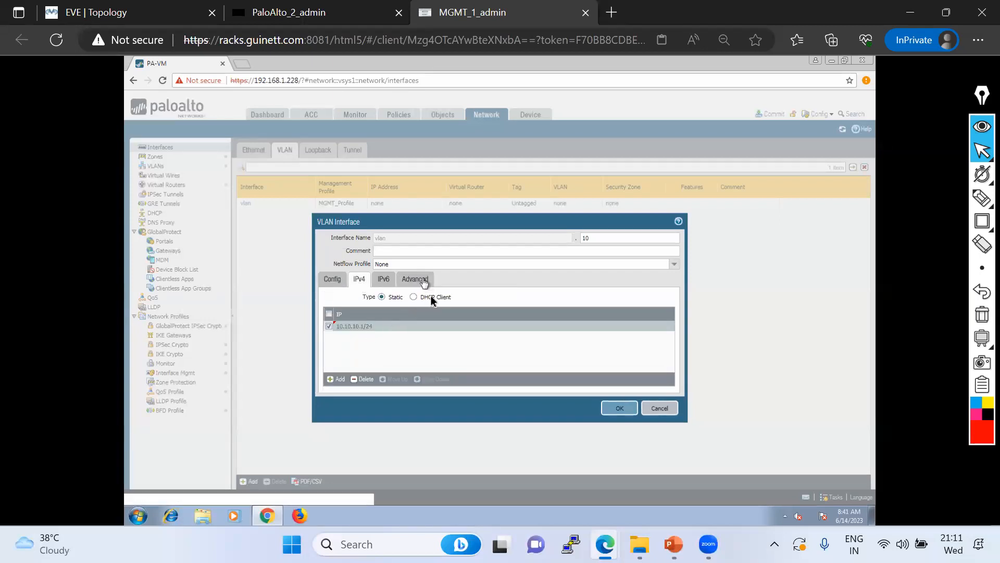
click(417, 280)
click(662, 330)
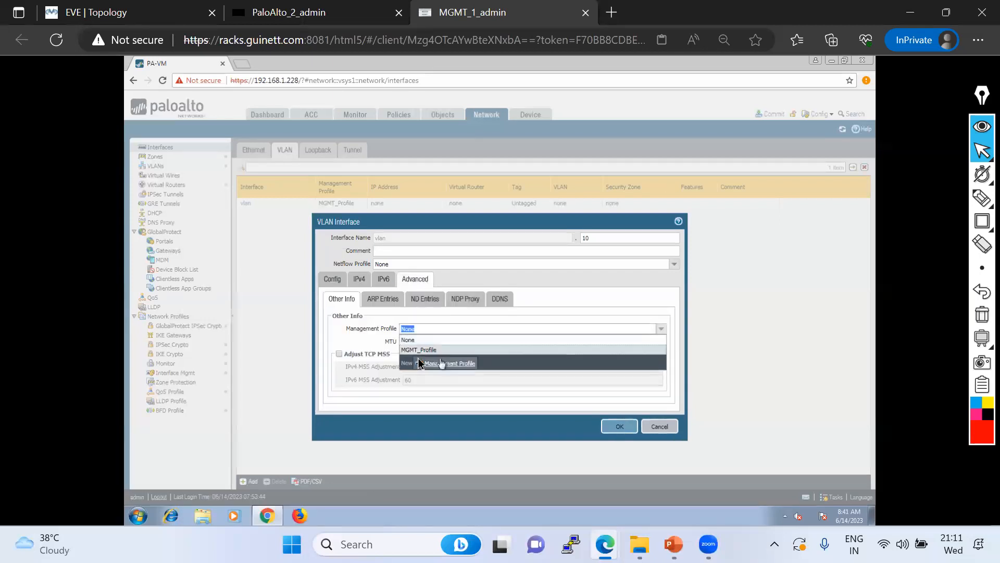
click(415, 348)
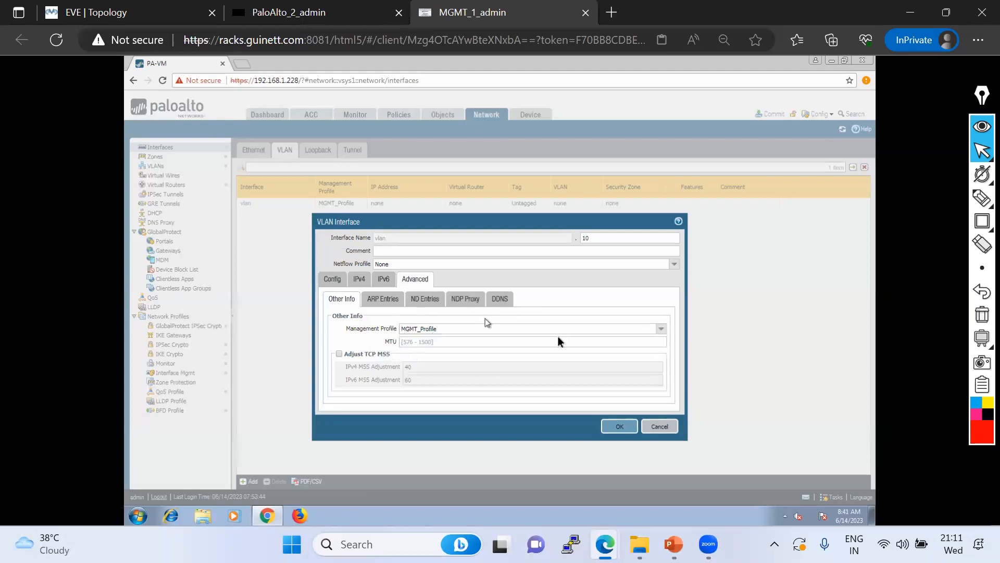
click(615, 424)
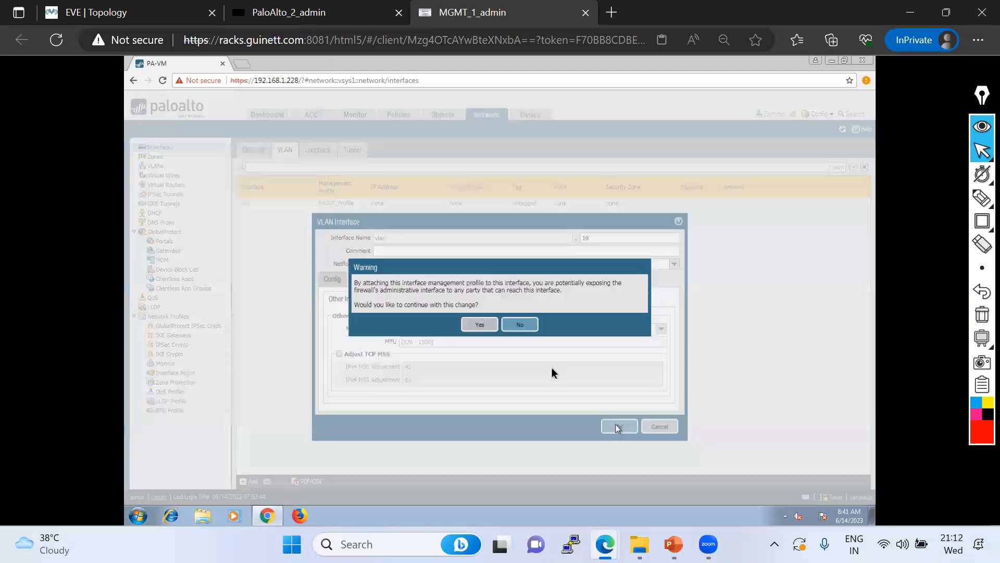
click(483, 327)
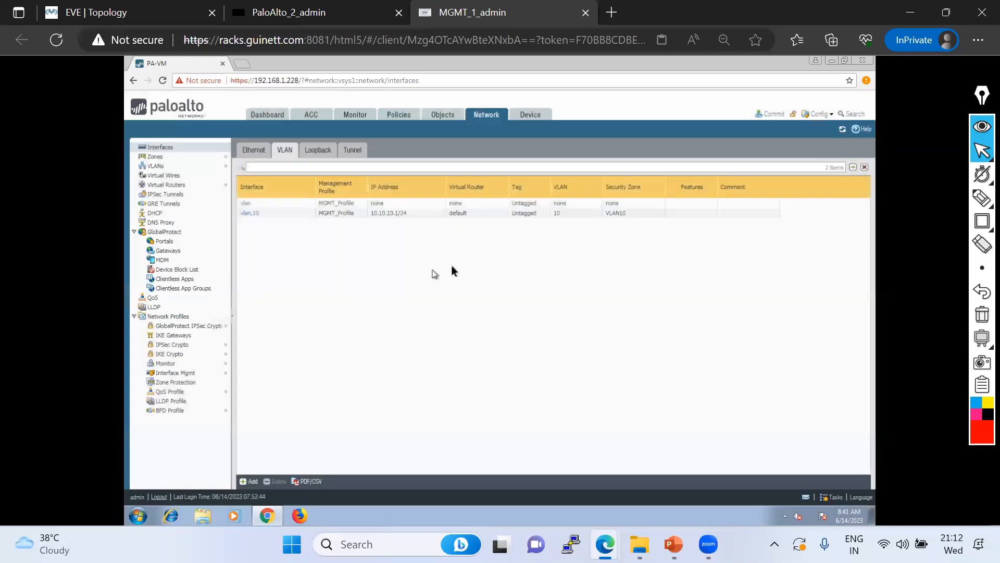
Add VLAN interface vlan.20 on VLAN 20 with virtual router default and zone VLAN20
click(247, 482)
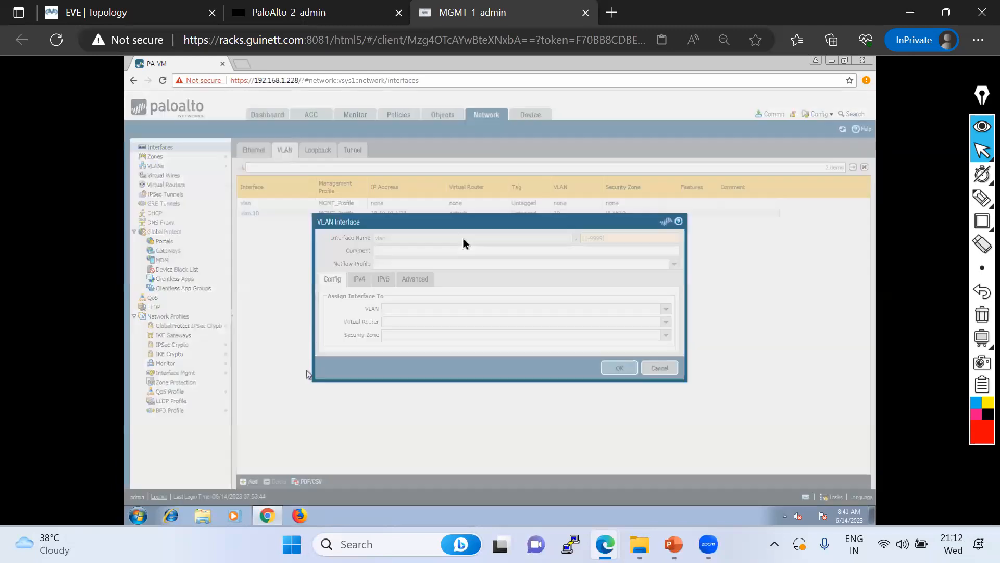
click(620, 239)
text(20)
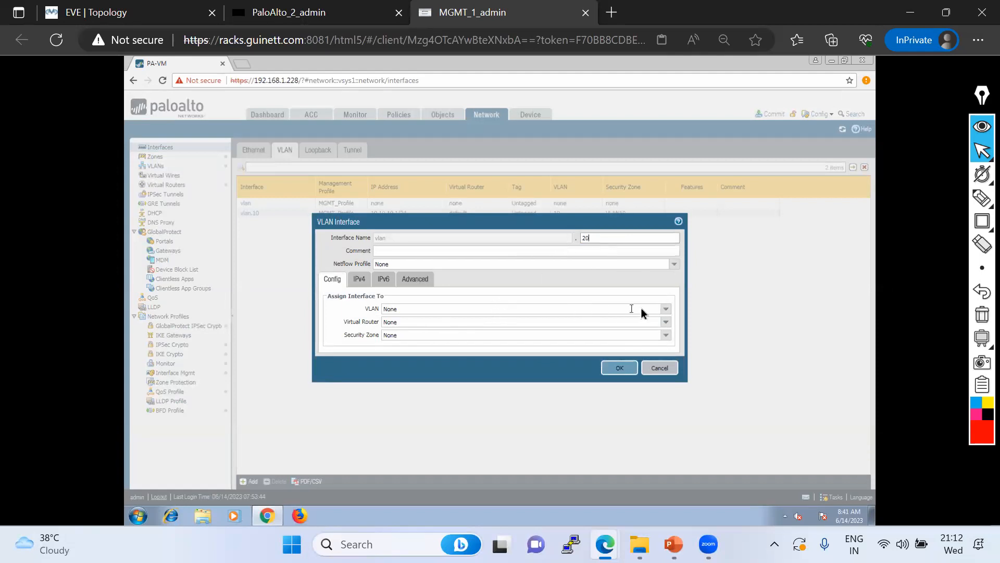
click(665, 310)
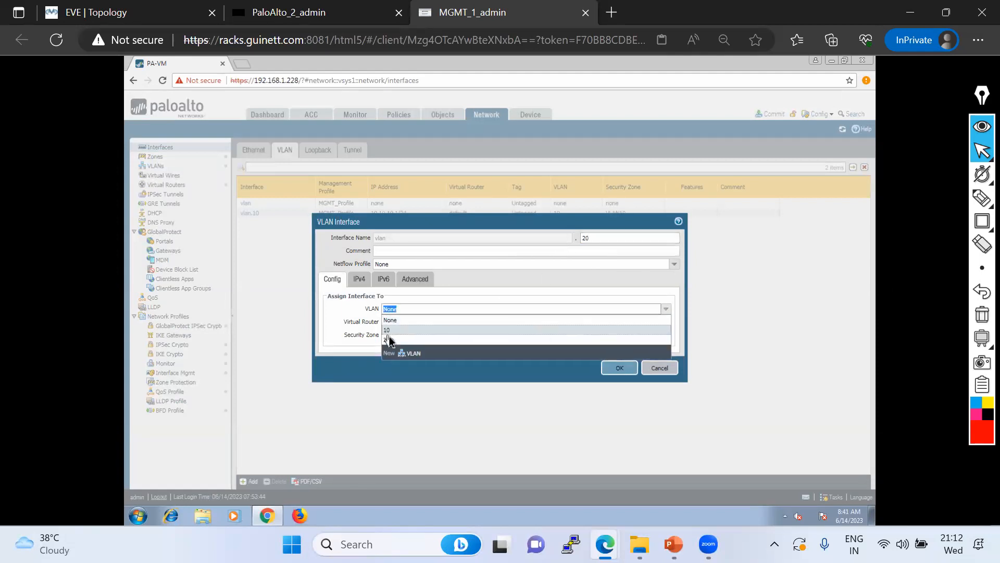
click(390, 339)
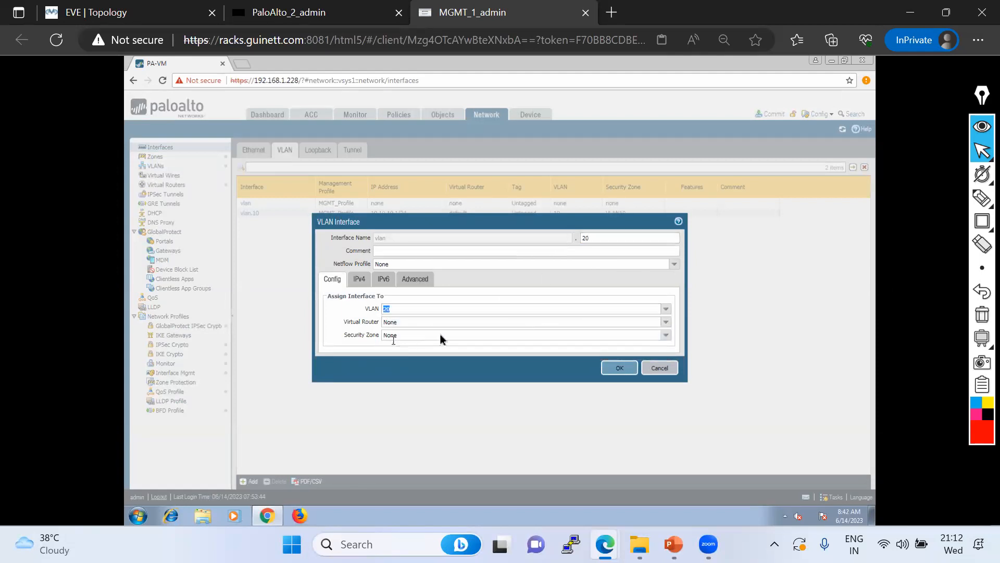
click(665, 323)
click(394, 338)
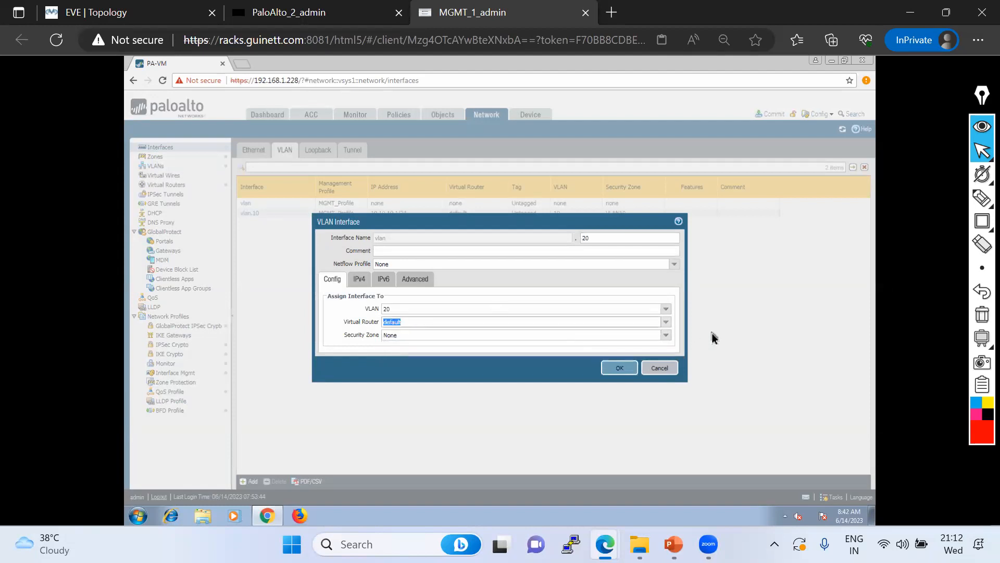
click(666, 335)
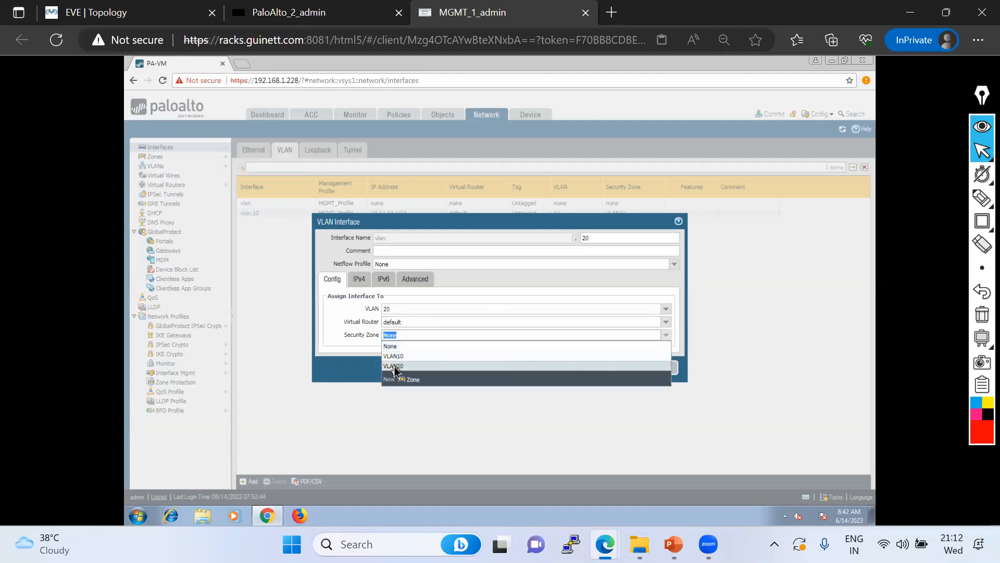
click(393, 366)
Give vlan.20 address 20.20.20.1/24 and MGMT_Profile, save it, and accept the warning
click(363, 281)
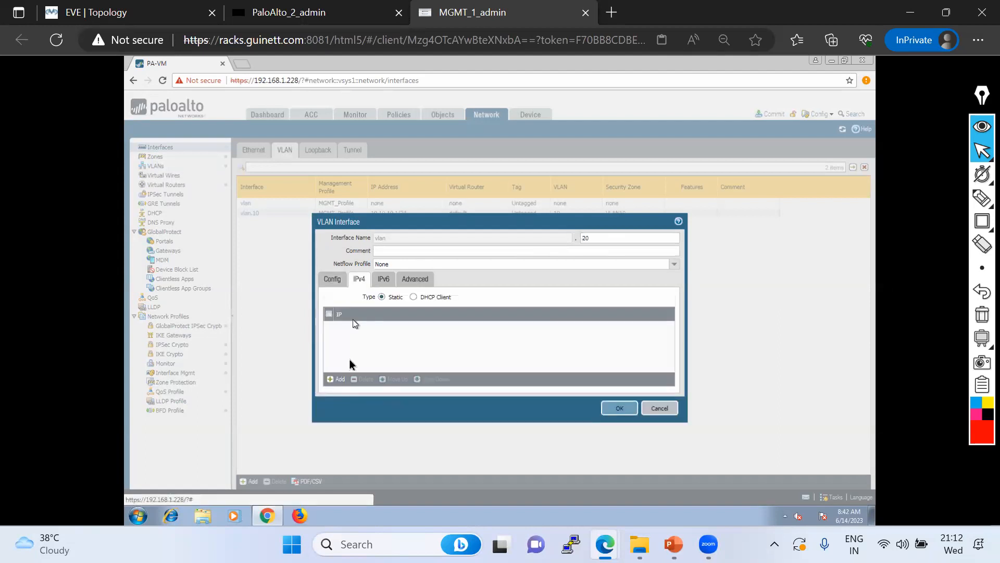
click(341, 378)
text(20)
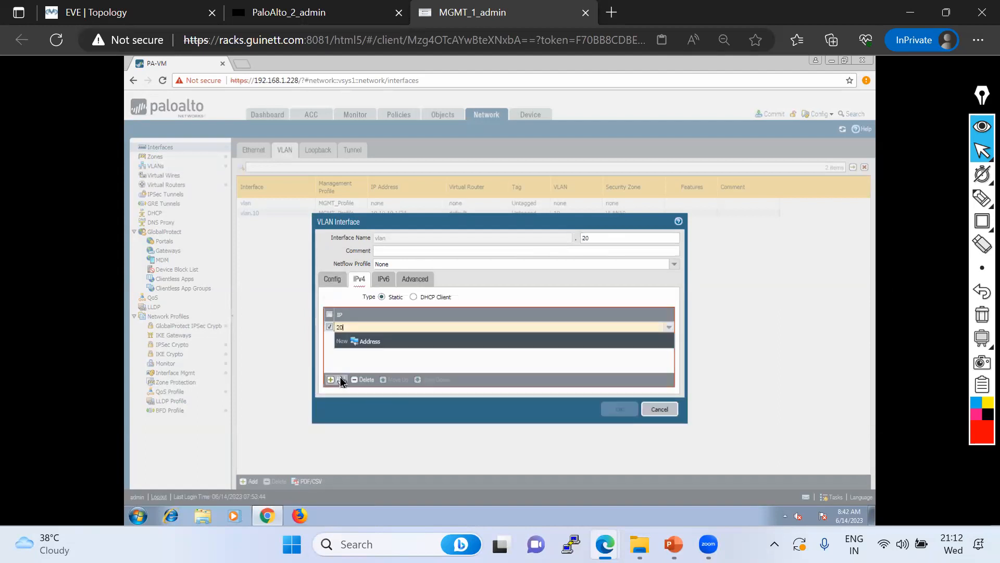
text(.20.20.1/24)
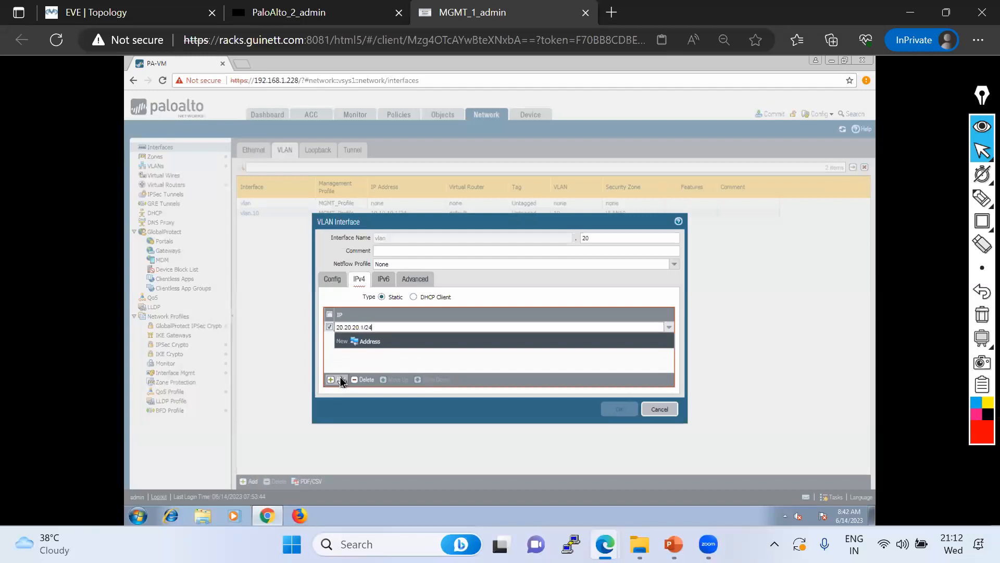
click(400, 352)
click(409, 279)
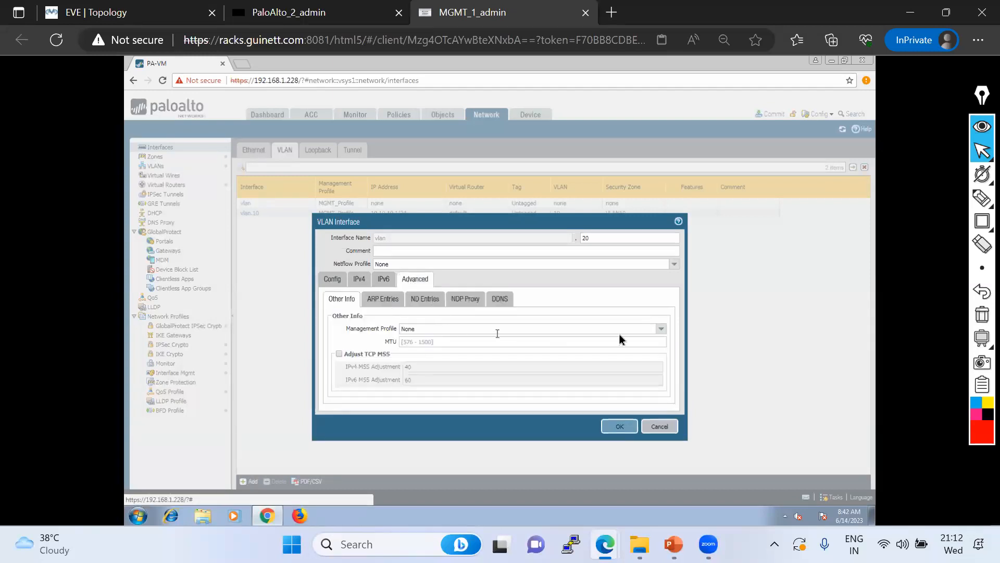
click(662, 330)
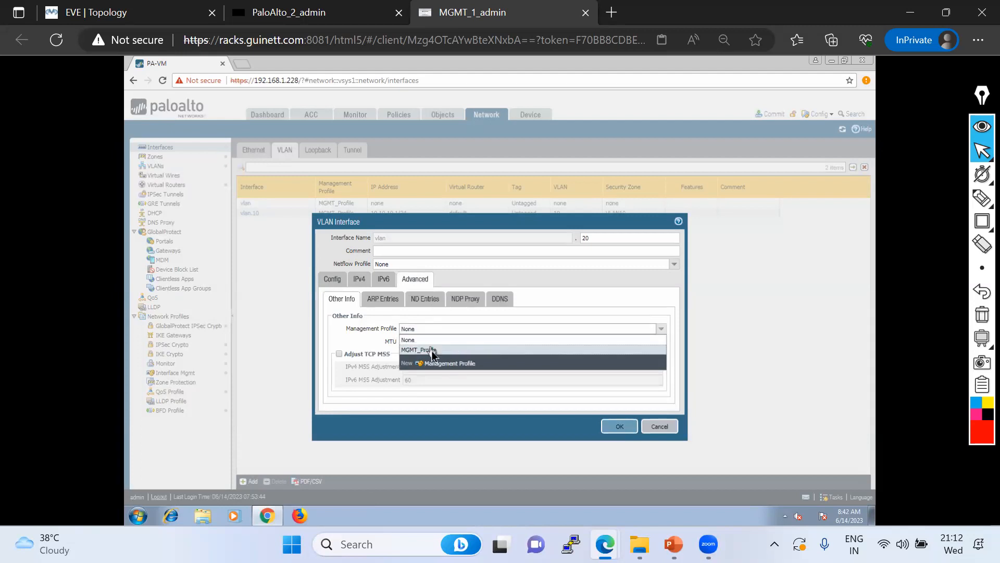
click(458, 352)
click(620, 427)
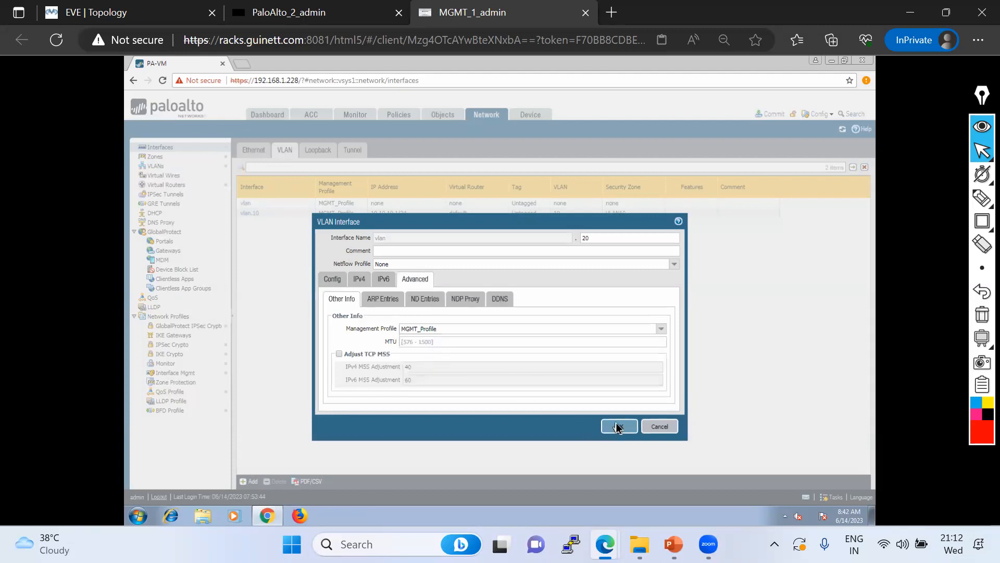
click(474, 324)
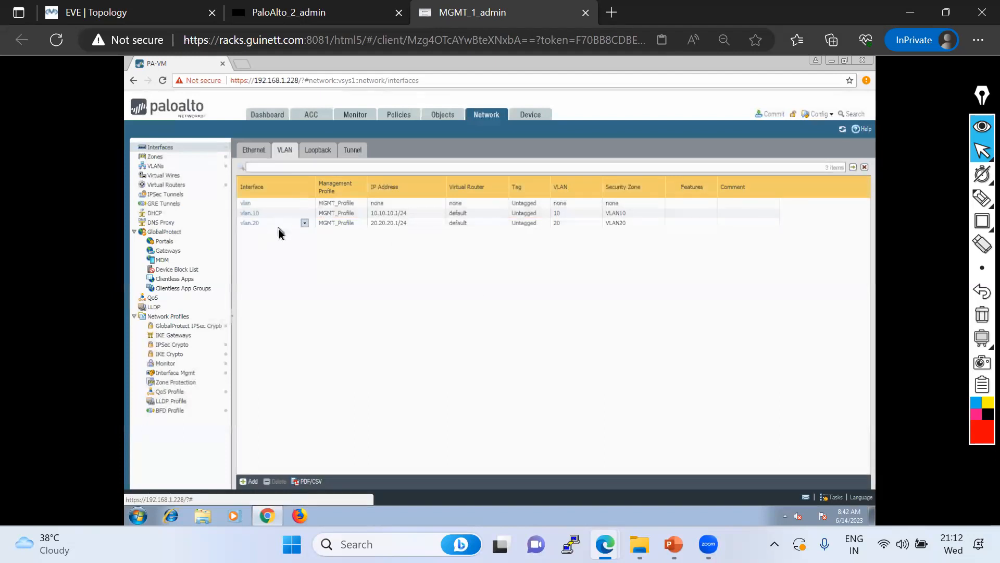
click(81, 9)
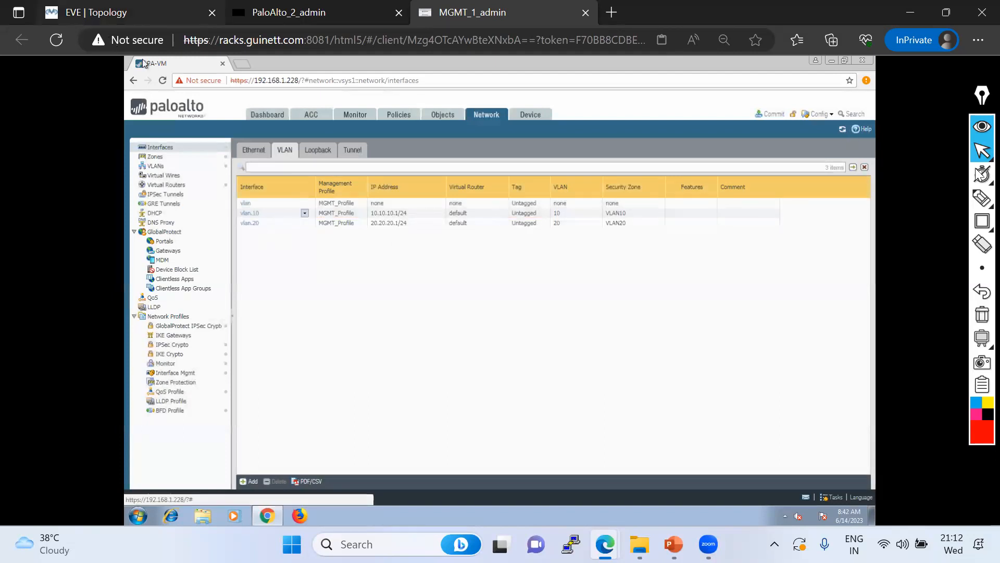
Mark the PaloAlto–SW23 link on the EVE topology in red
click(920, 200)
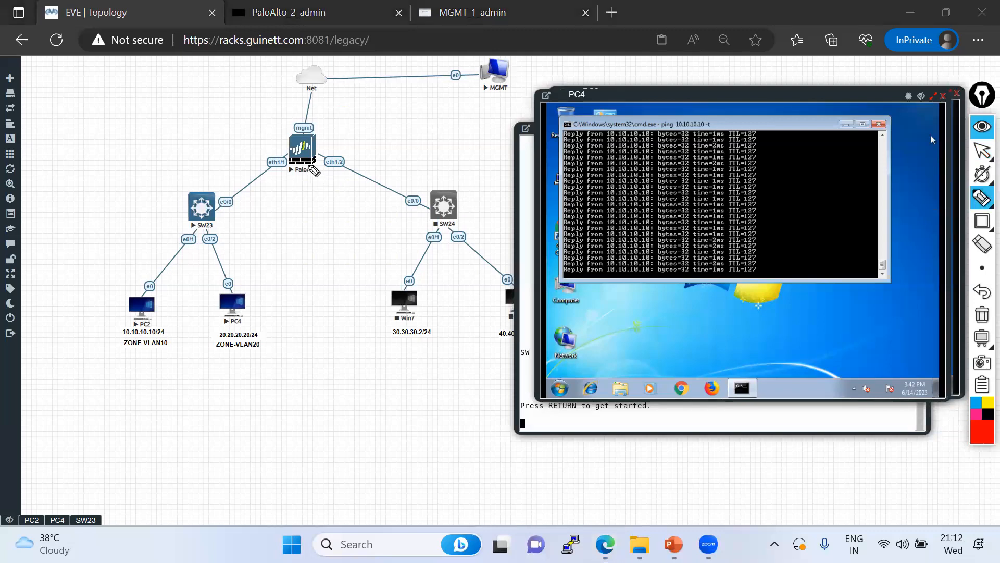
mouse_move(286, 153)
mouse_down()
mouse_move(219, 211)
mouse_move(326, 195)
mouse_move(284, 208)
mouse_move(286, 218)
mouse_move(311, 213)
mouse_up()
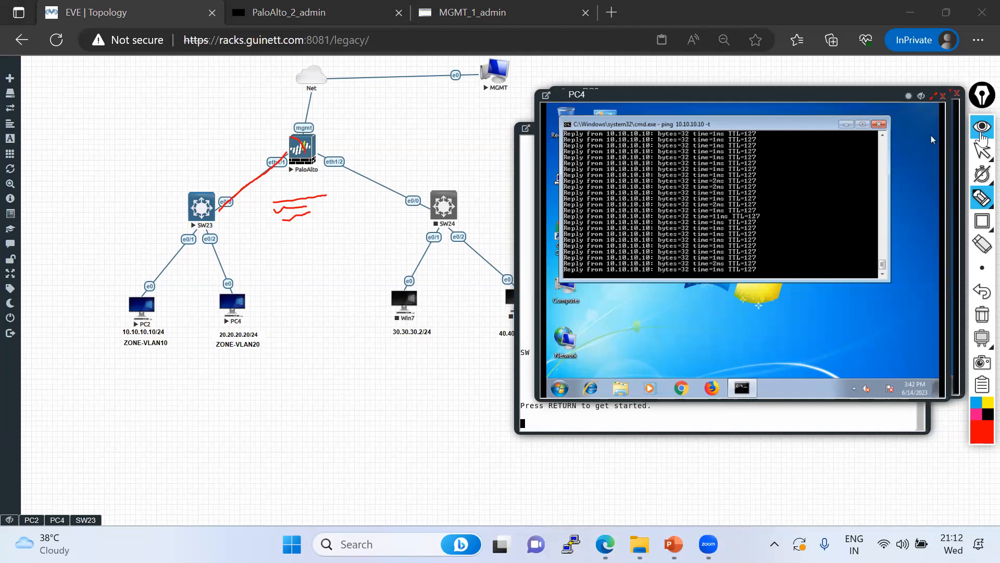
click(981, 152)
Stop PC4's ping at 240/240 replies, clear annotations, and show the firewall's Ethernet interfaces
click(639, 263)
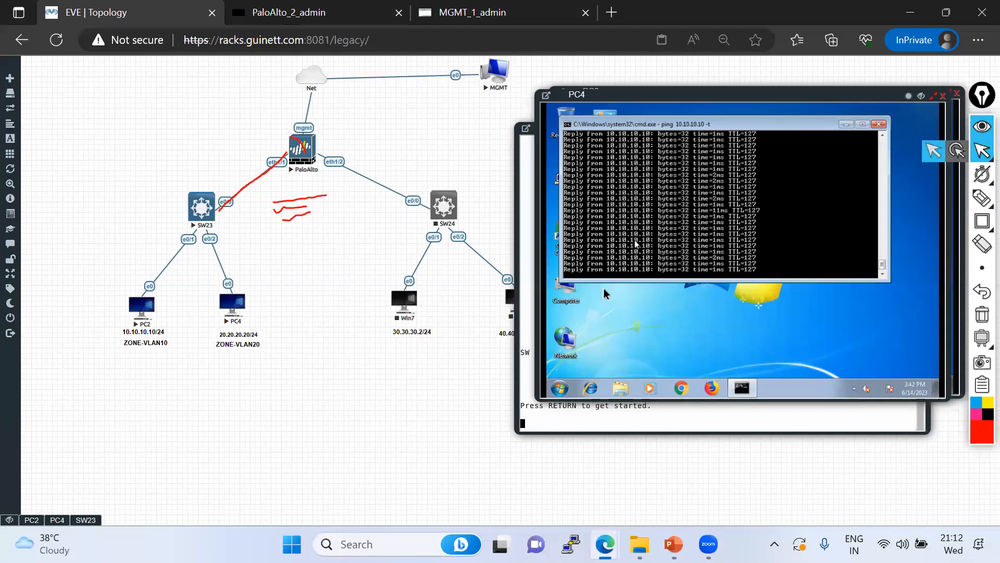
key(ctrl+c)
click(982, 314)
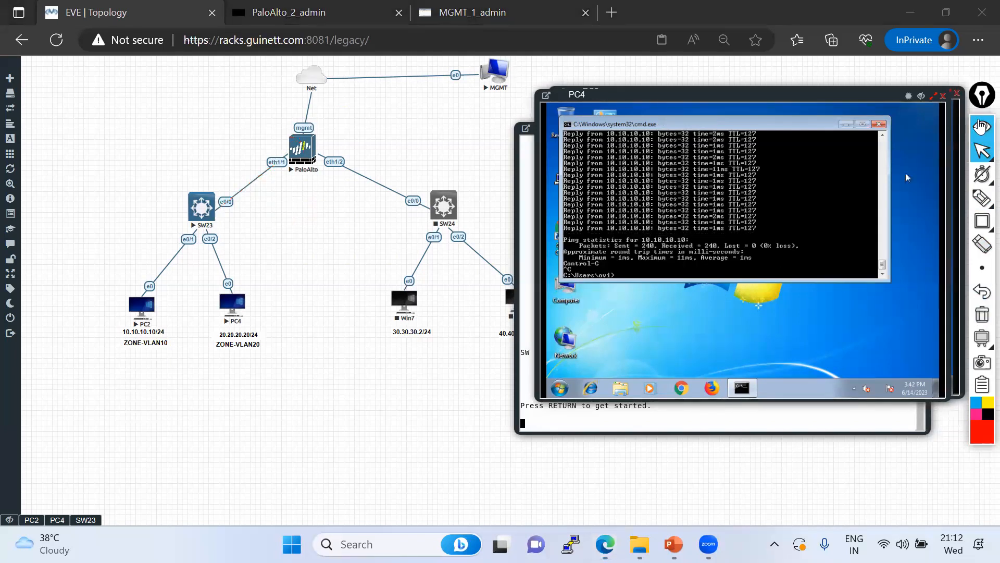
click(982, 151)
click(443, 21)
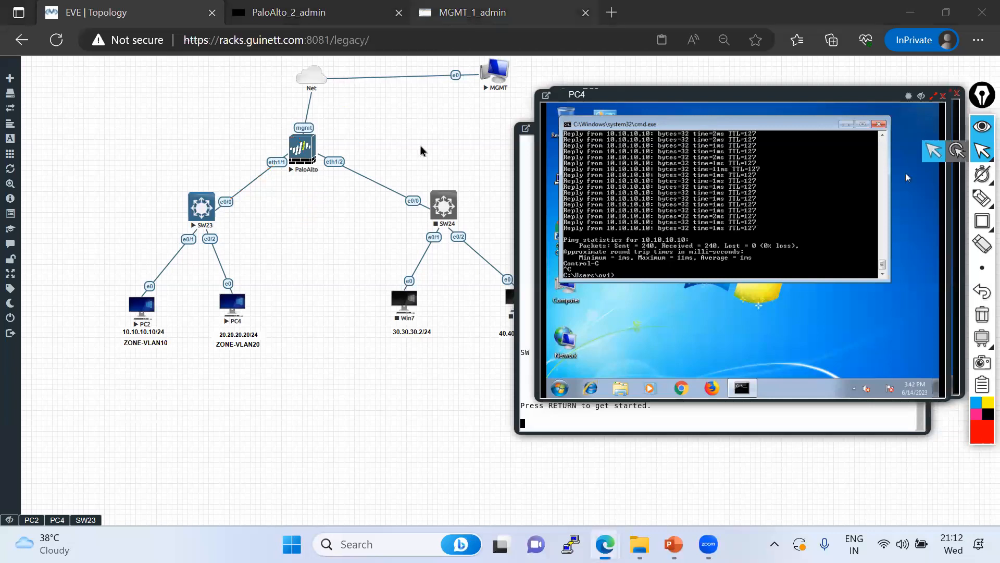
click(249, 150)
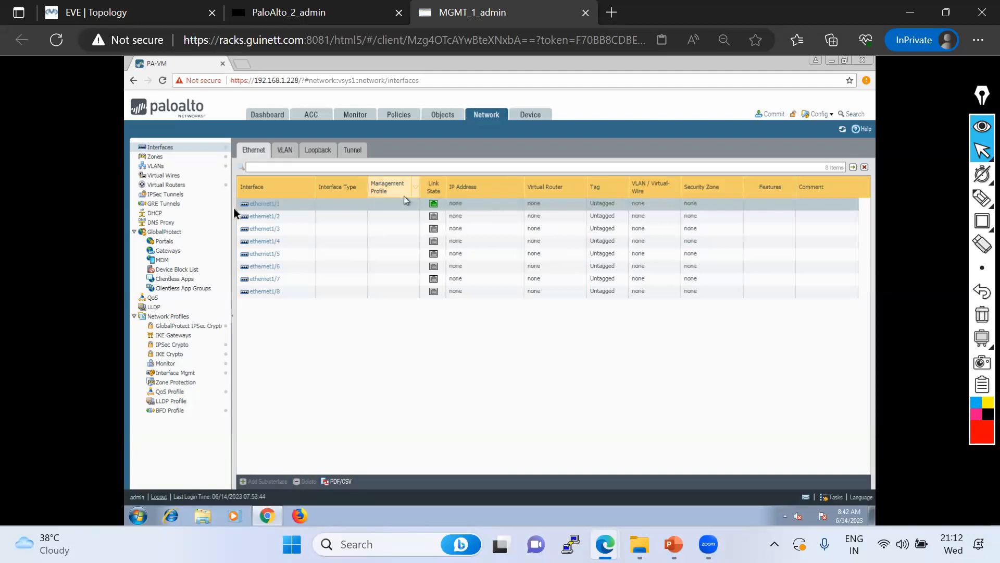
Change ethernet1/1's interface type to Layer2 and save it
click(257, 207)
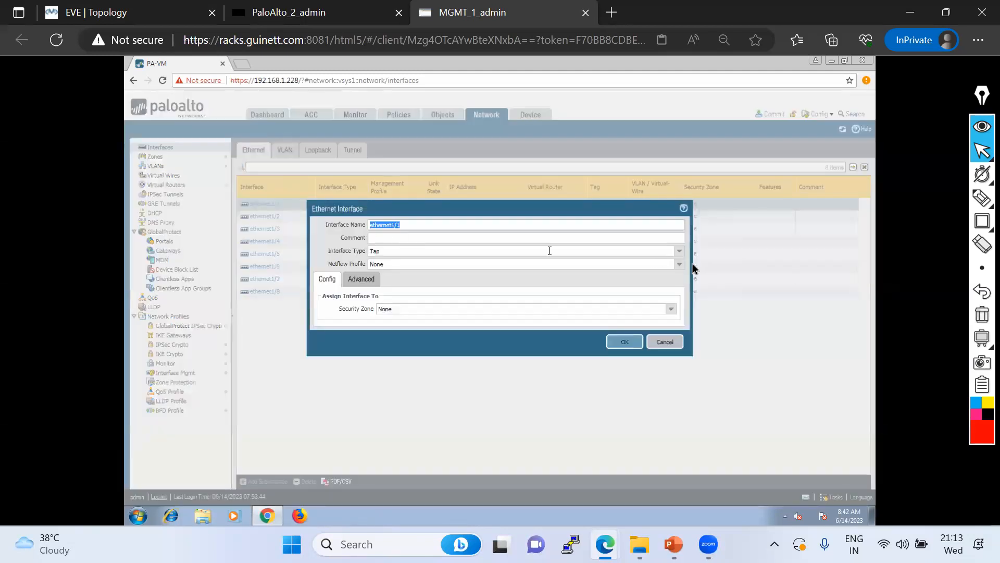
click(679, 251)
click(379, 293)
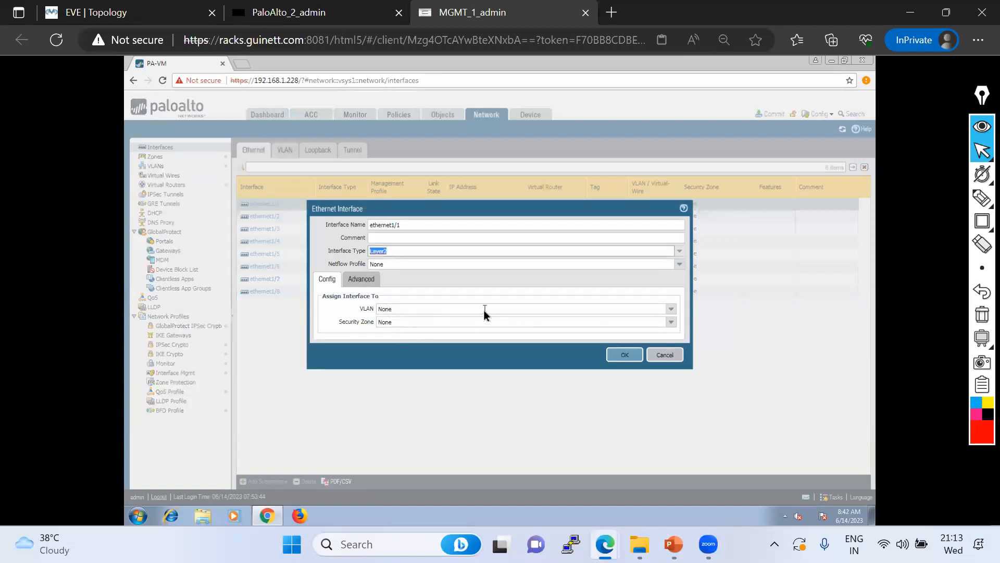
click(621, 357)
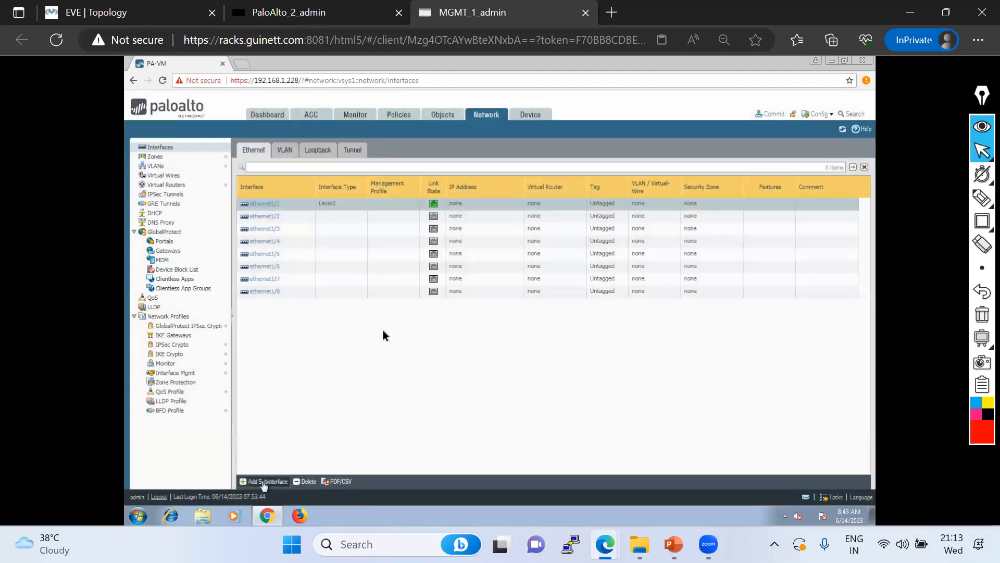
Add subinterface ethernet1/1.10 with tag 10, VLAN 10 and zone LAN10
click(265, 482)
click(589, 251)
text(10)
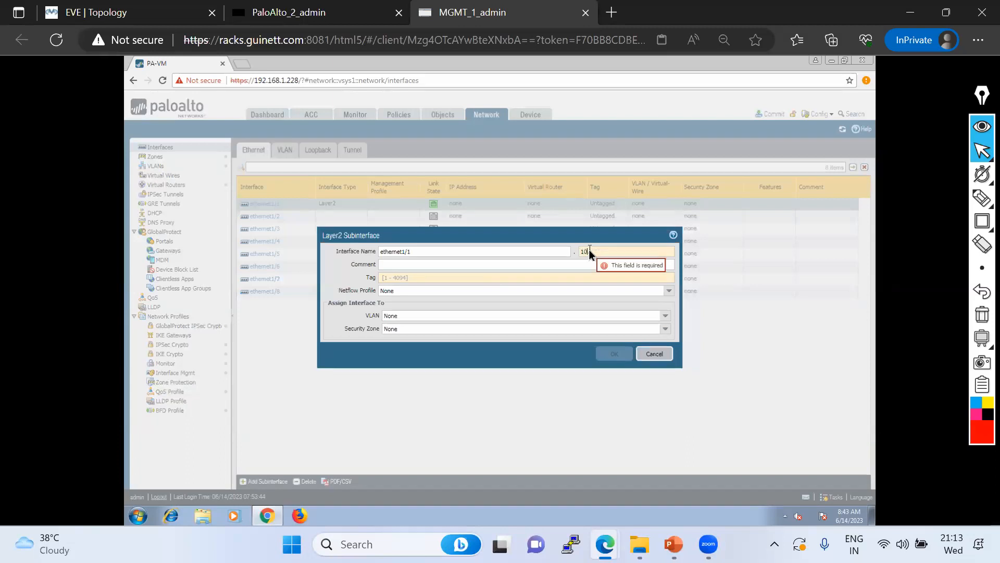
click(396, 279)
text(10)
click(665, 315)
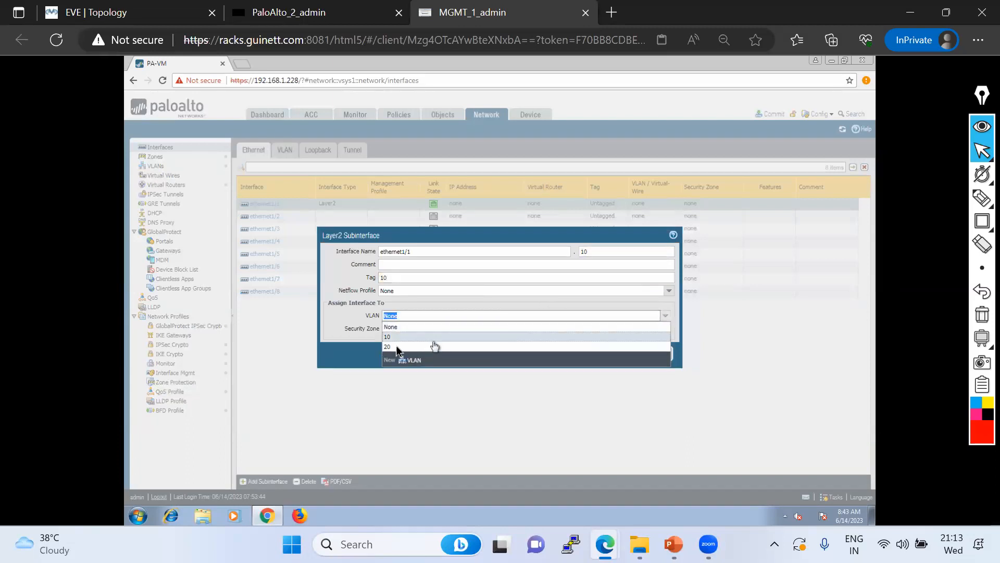
click(390, 336)
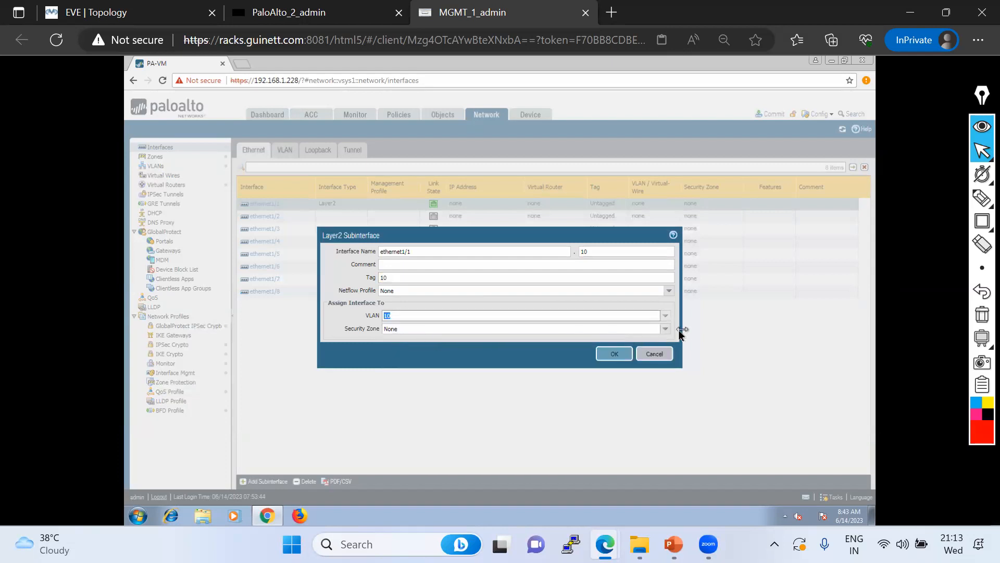
click(665, 328)
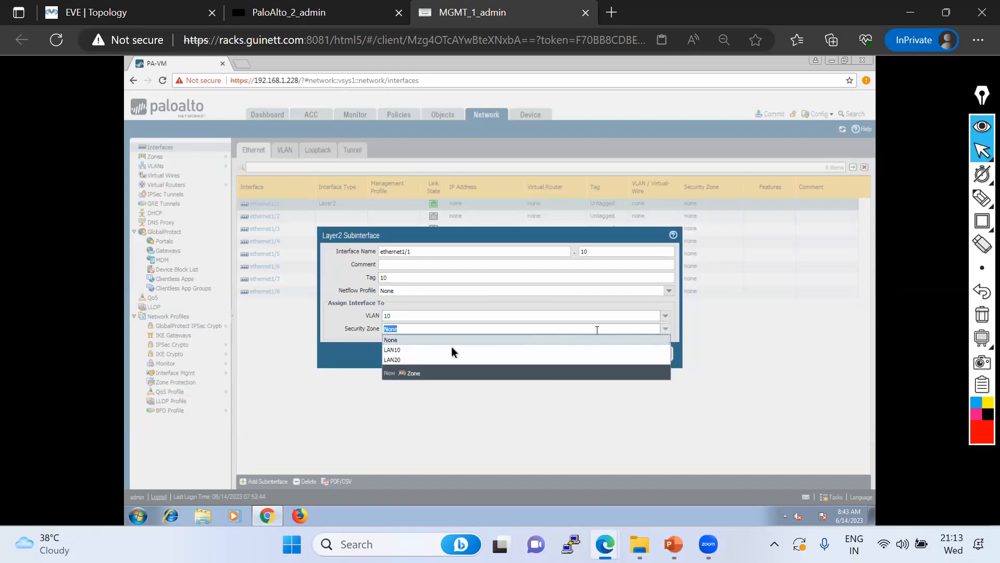
click(394, 349)
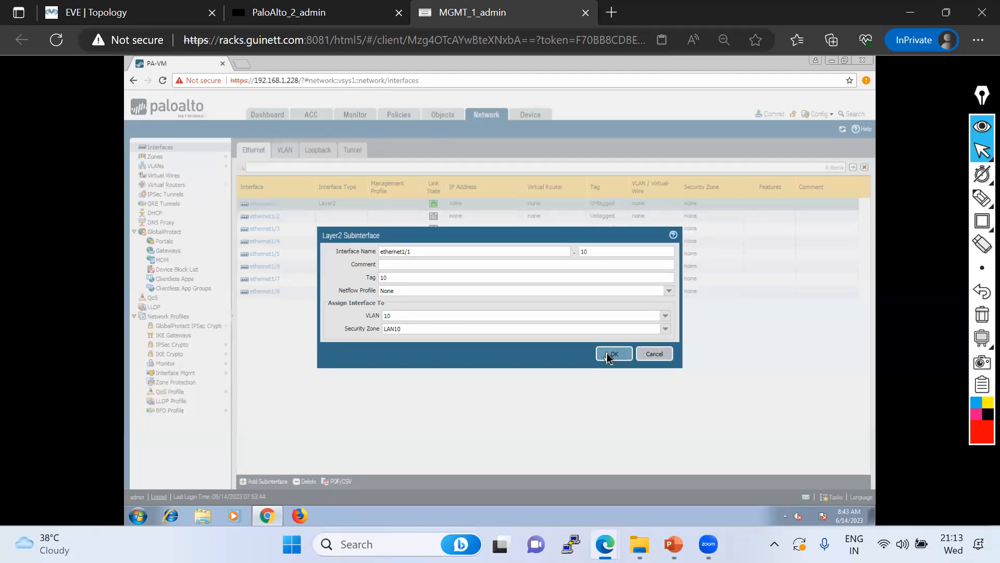
click(608, 355)
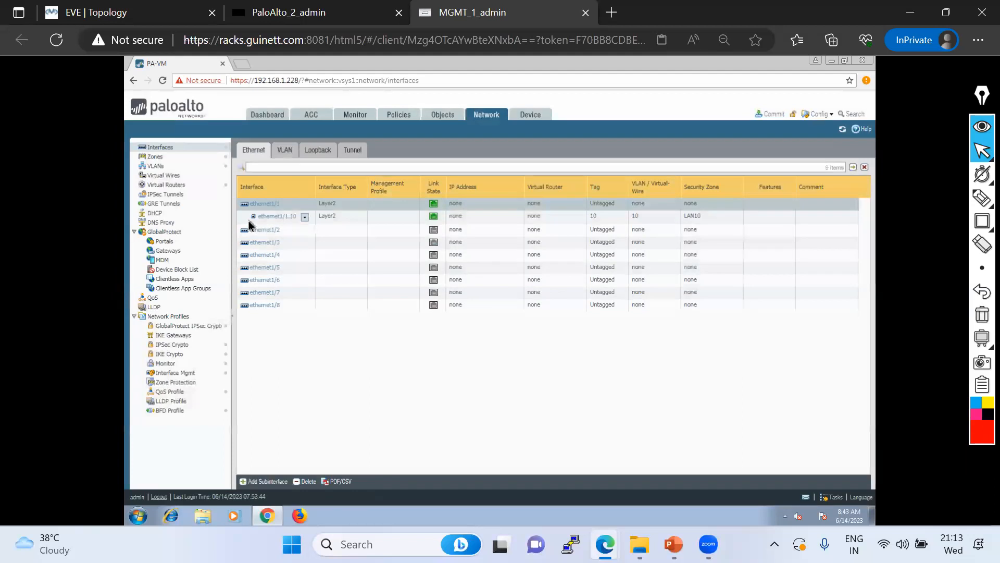
Add subinterface ethernet1/1.20 with tag 20, VLAN 20 and zone LAN20
click(263, 481)
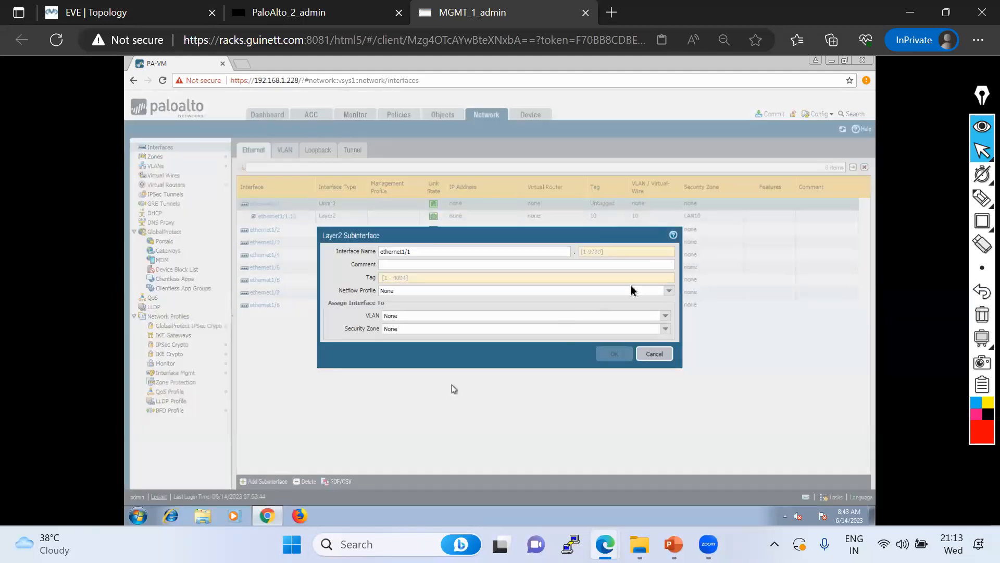
click(604, 253)
text(2)
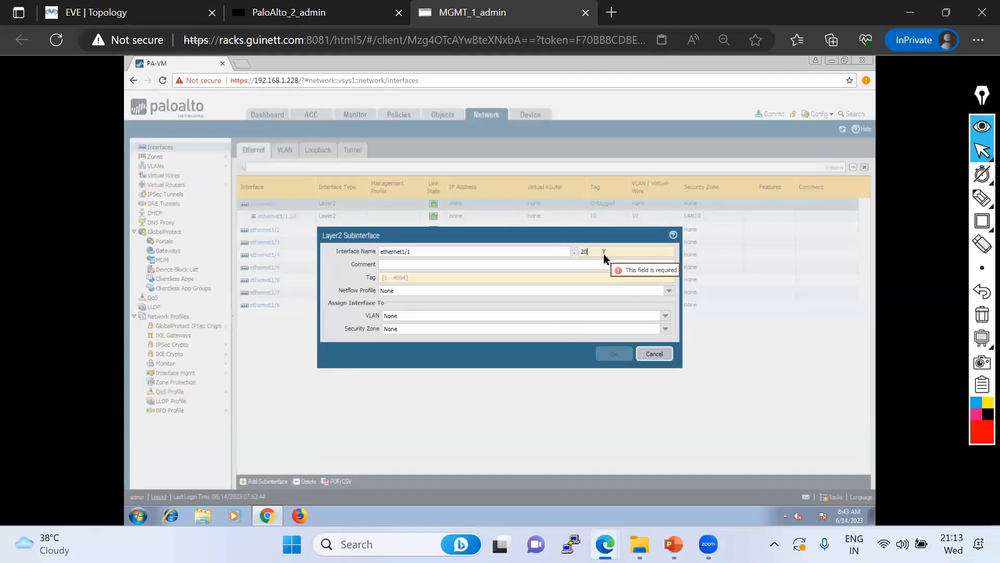
text(0)
click(482, 279)
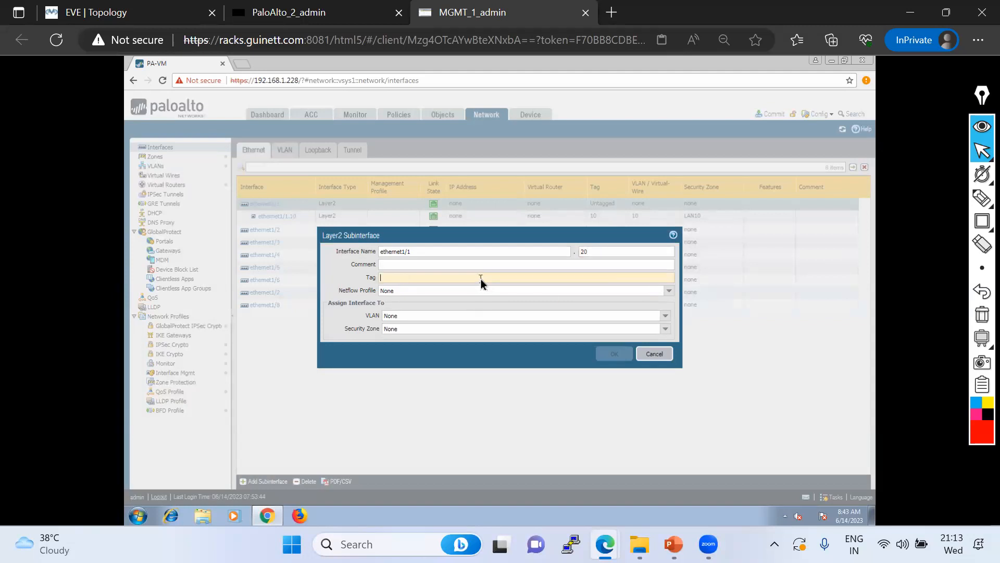
text(20)
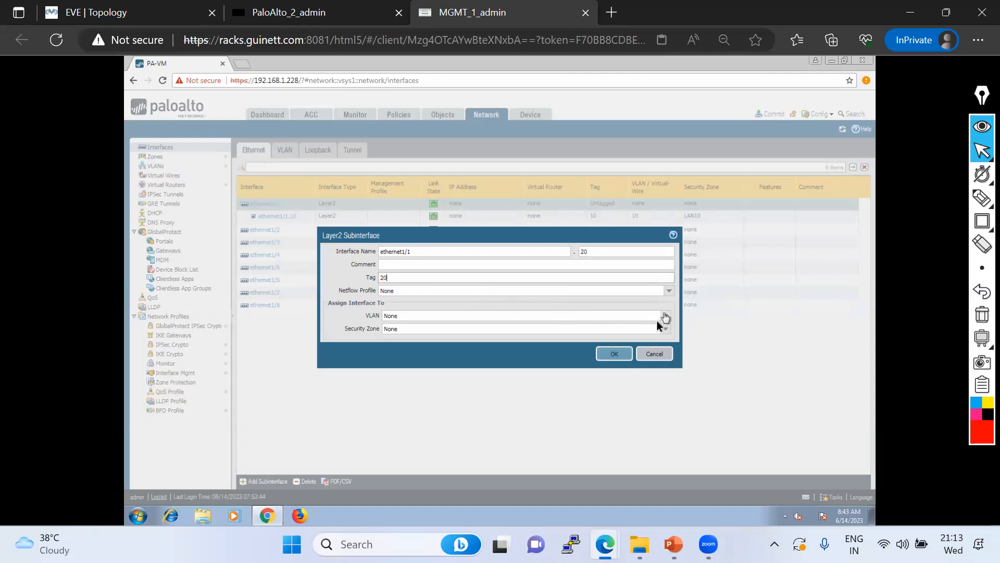
click(666, 316)
click(396, 346)
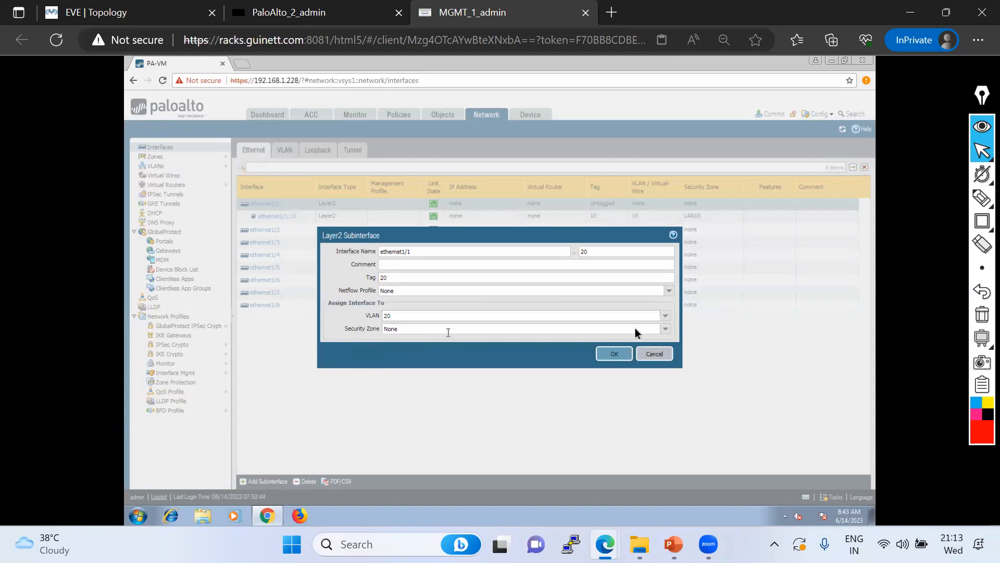
click(665, 329)
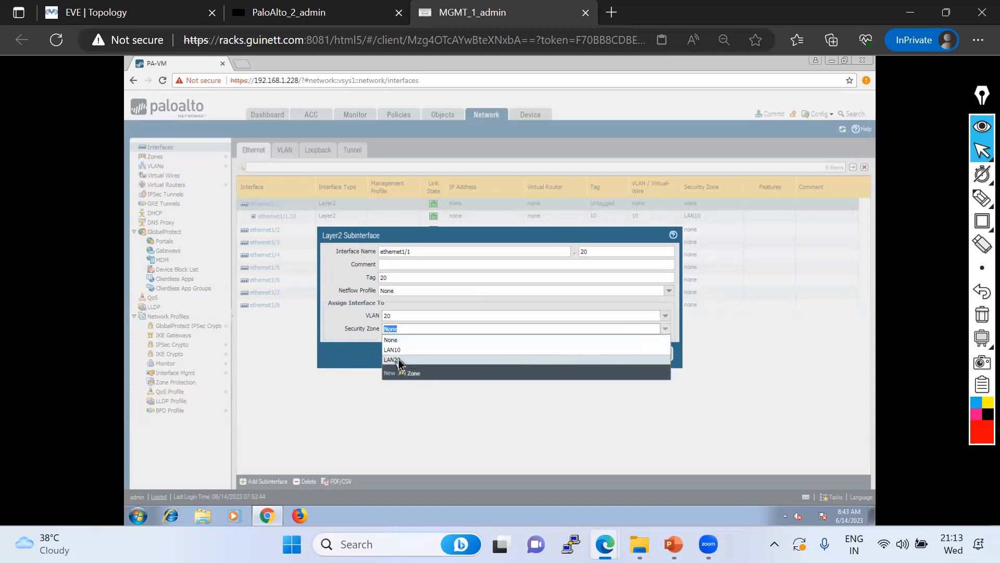
click(396, 367)
click(610, 355)
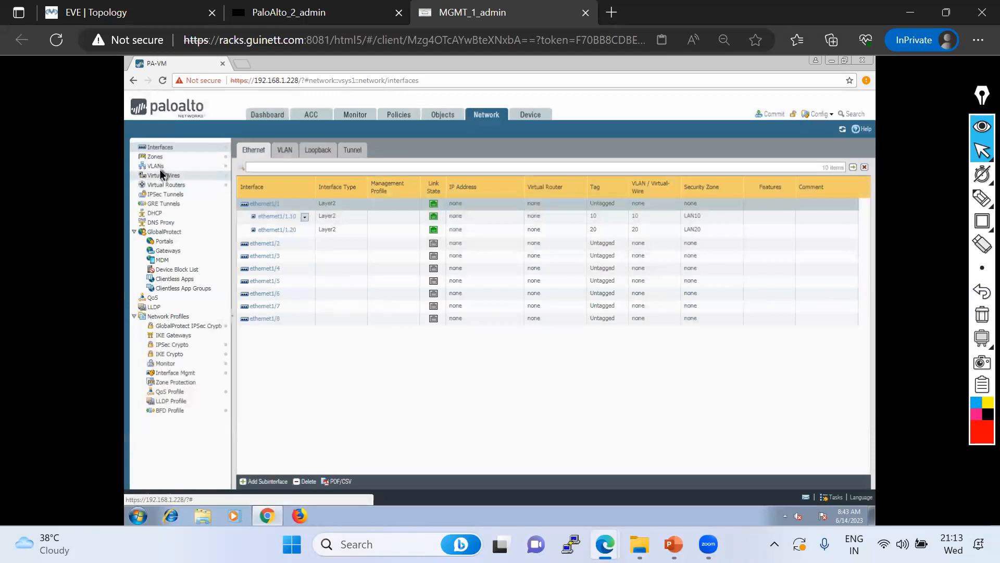
Check VLAN 10 in the VLANs list, then commit the configuration and close the status report
click(156, 166)
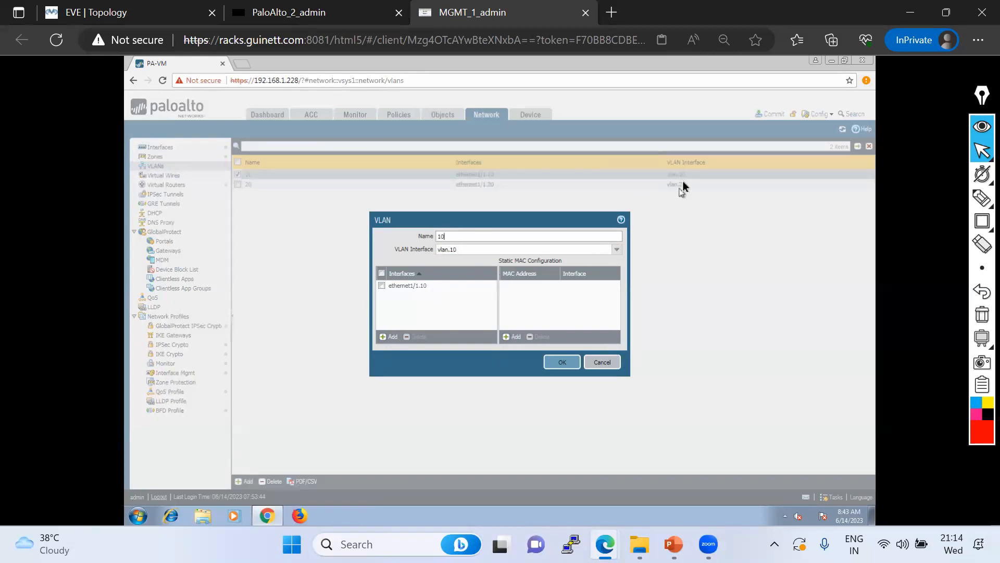
click(602, 361)
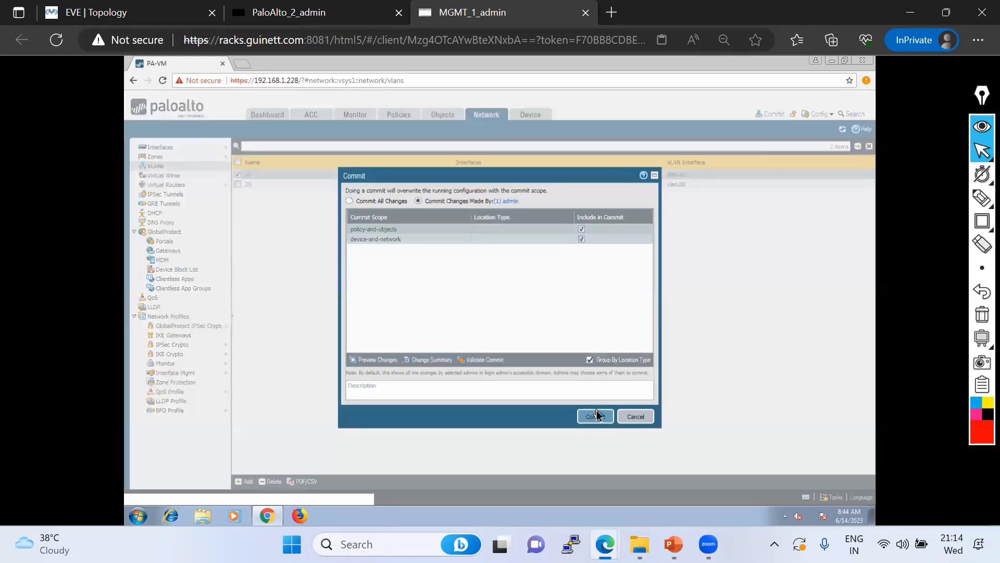
click(595, 417)
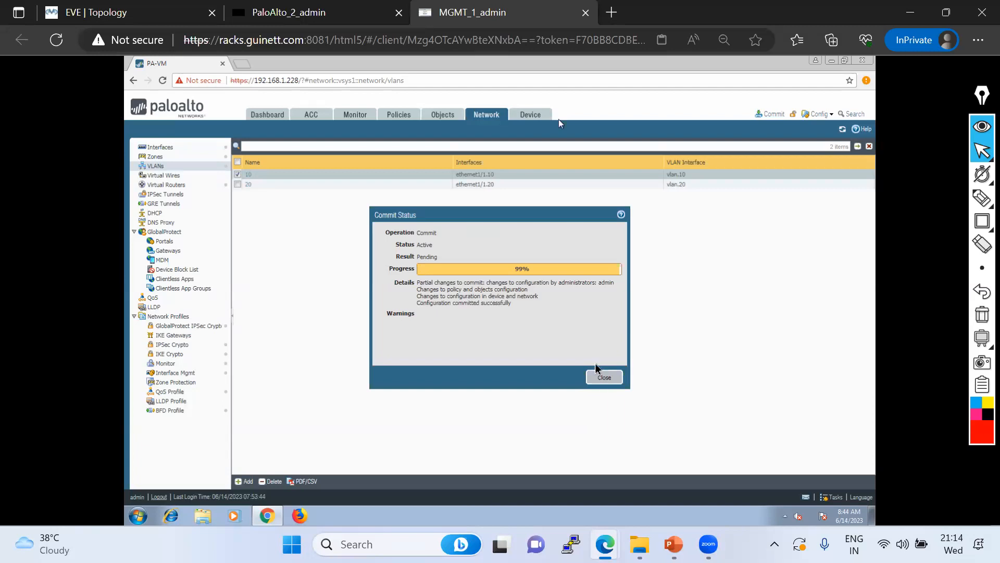
click(604, 377)
key(ctrl+Tab)
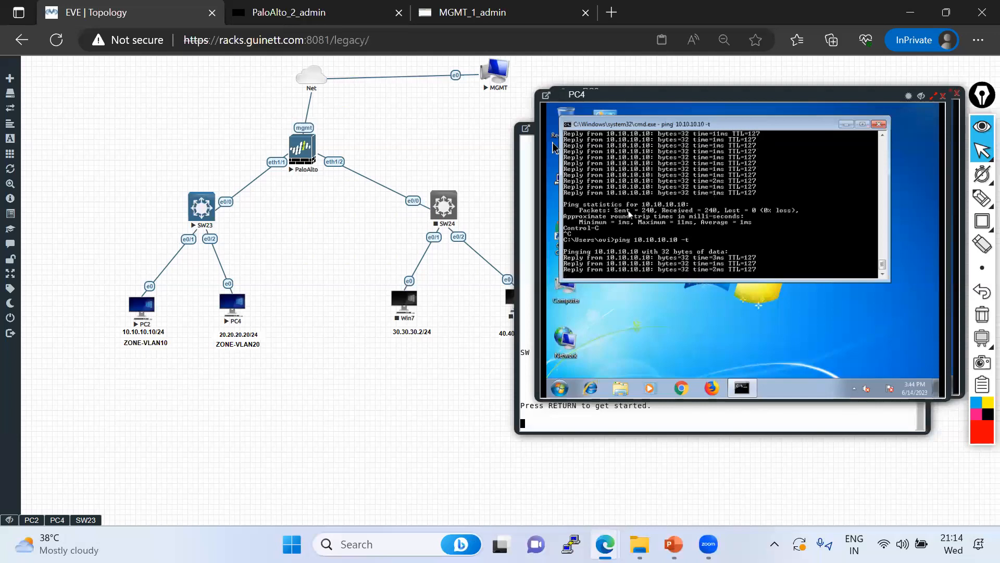
Open the firewall's Session Browser and refresh the session list repeatedly
key(ctrl+shift+Tab)
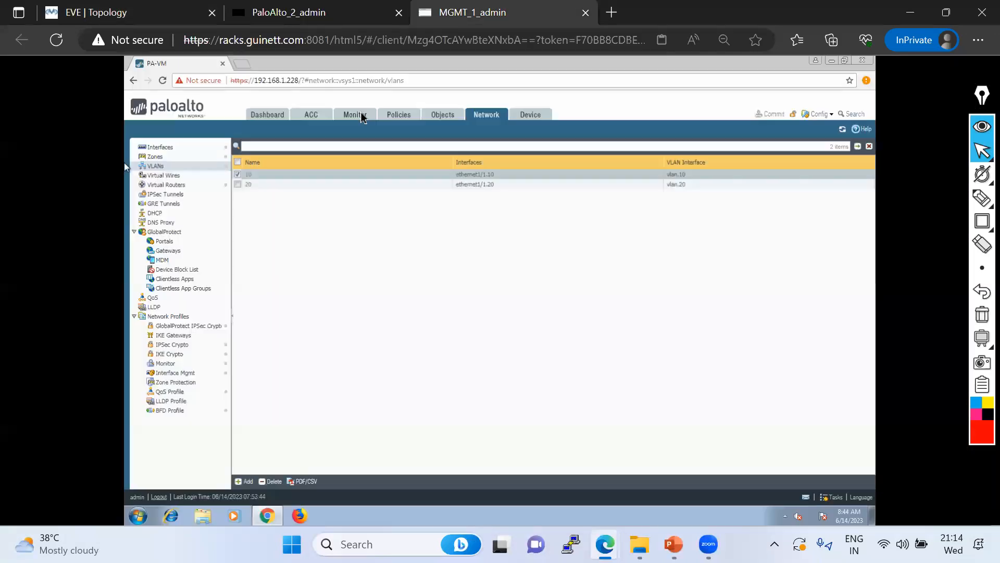
click(358, 114)
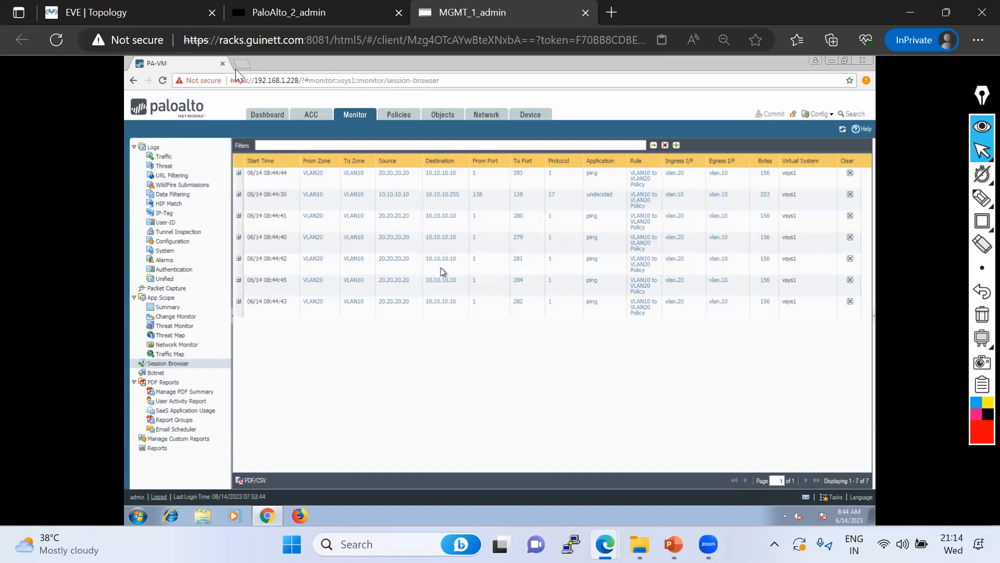
click(99, 13)
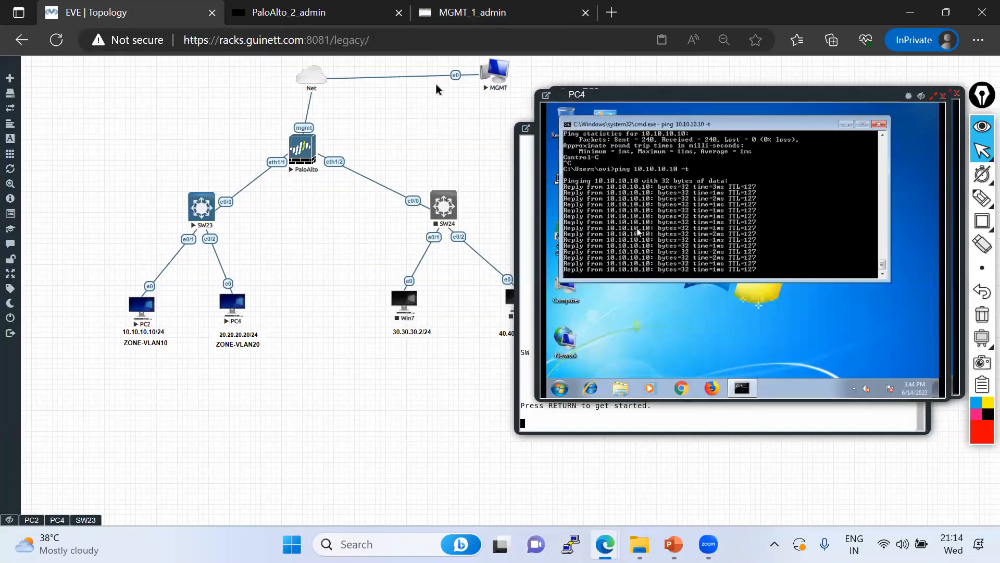
key(ctrl+shift+Tab)
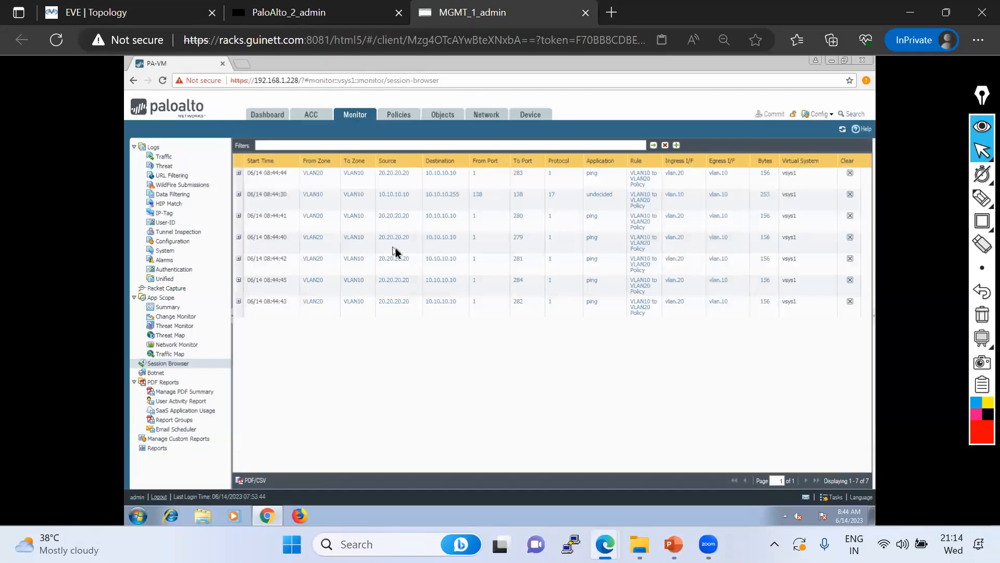
click(841, 130)
click(841, 129)
click(841, 130)
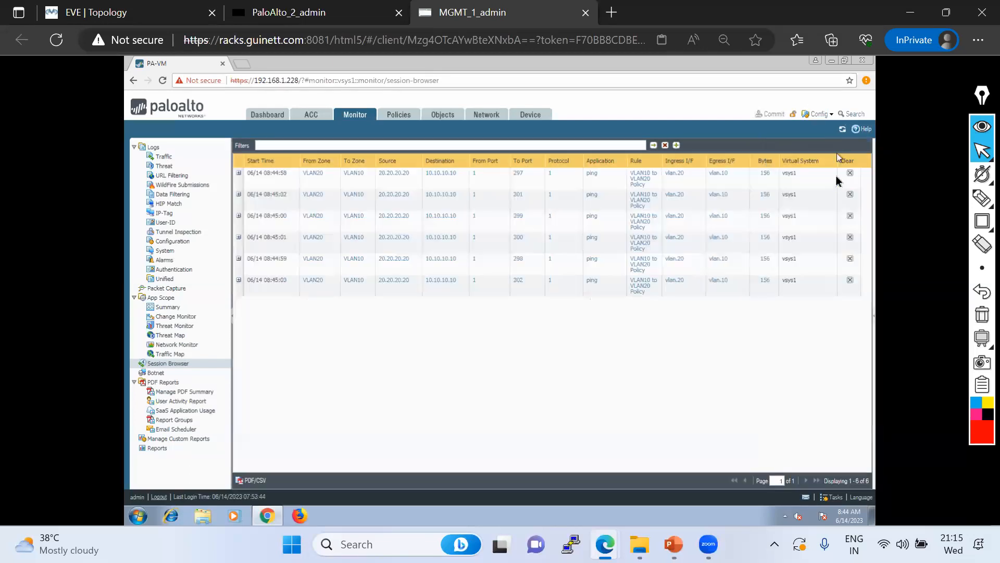
click(843, 130)
Stop PC4's ping at 39/39 replies and start ping 20.20.20.20 -t on PC2
click(112, 18)
click(30, 521)
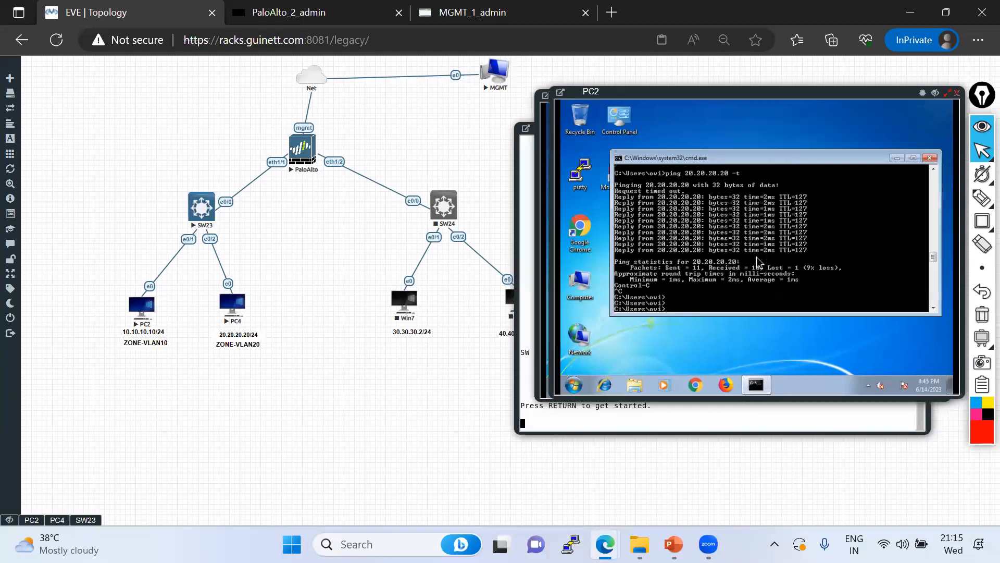
key(Return)
key(Return)
key(Return)
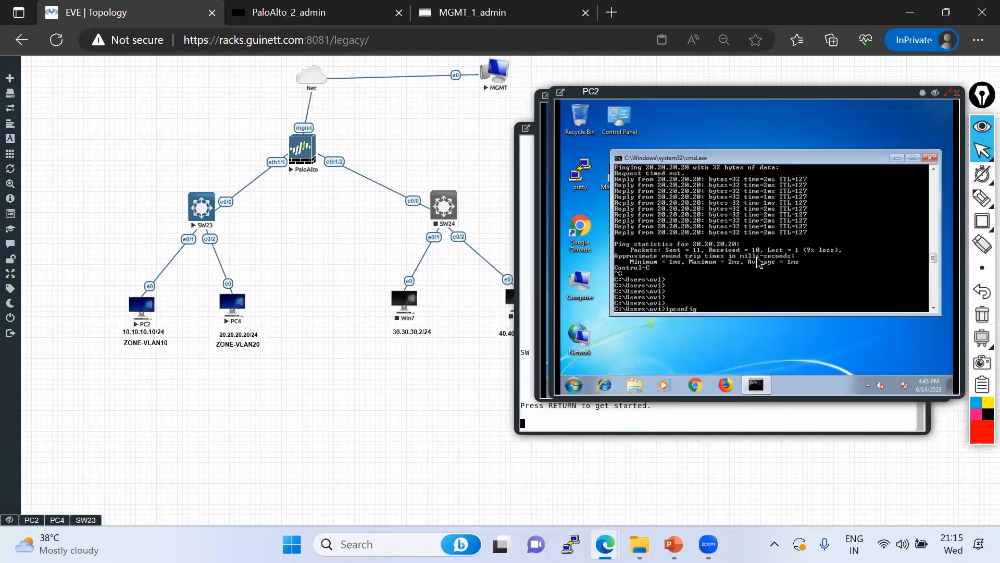
click(56, 520)
key(ctrl+c)
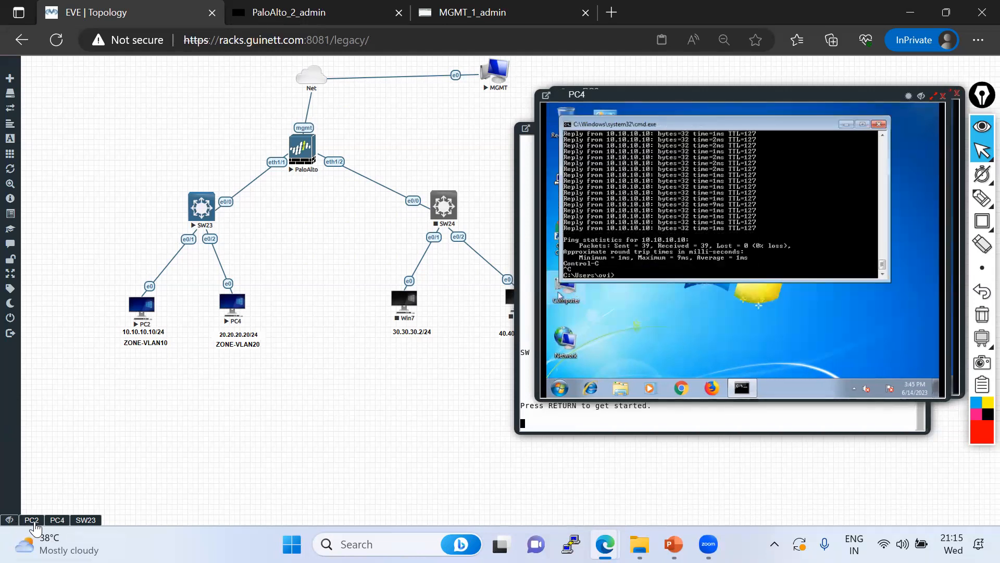
click(32, 521)
key(Return)
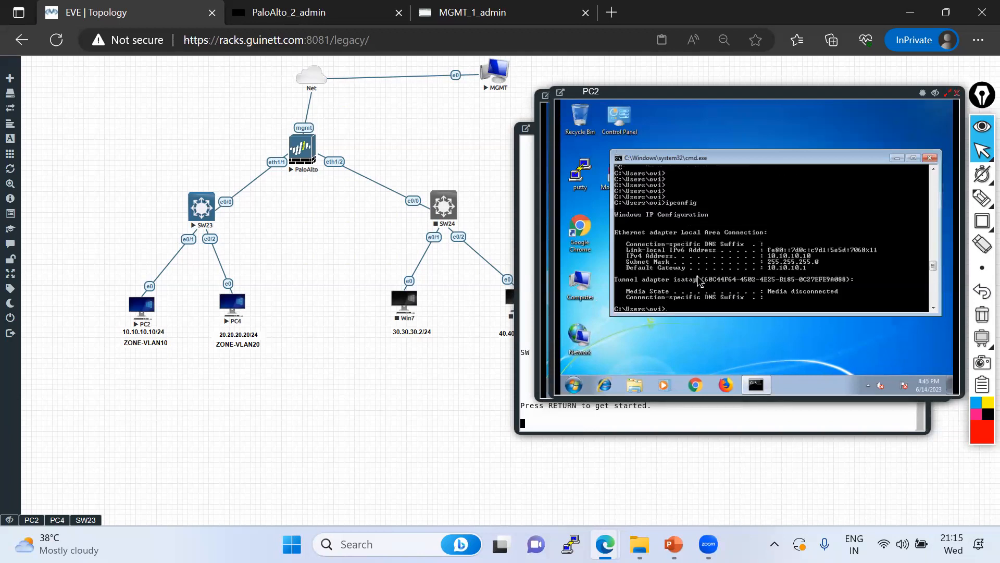
text(ping 20.20.20.20 -t)
key(Return)
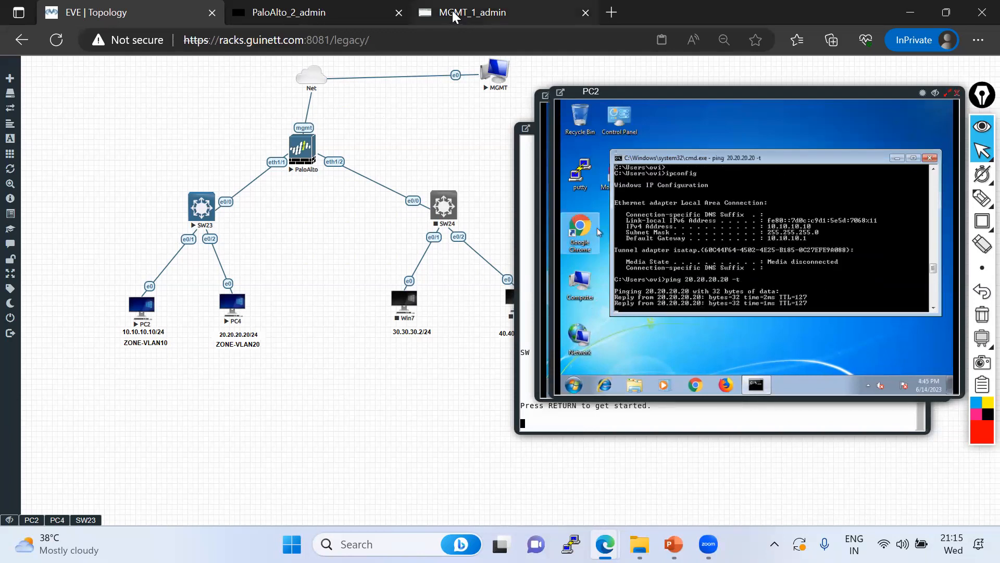
click(472, 12)
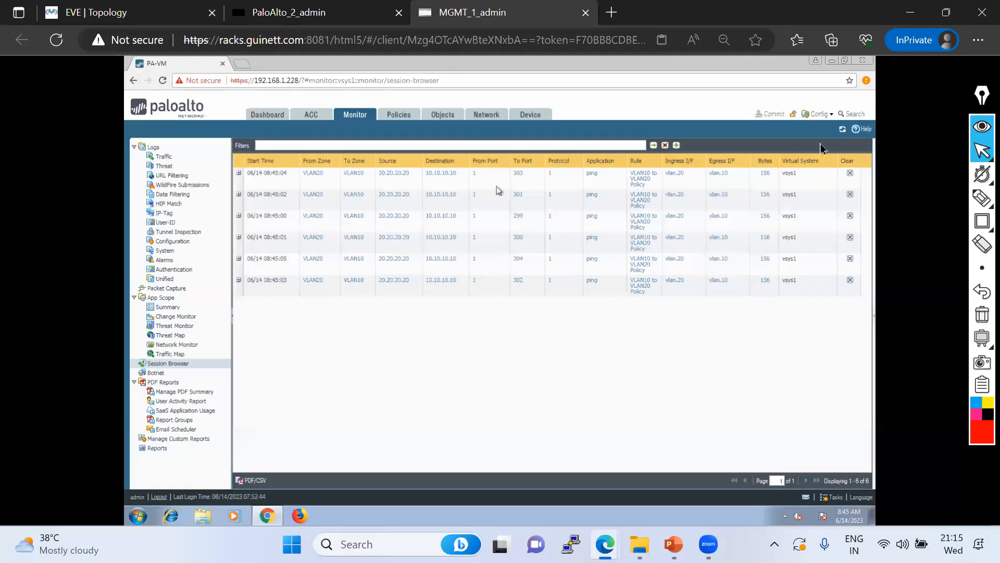
Refresh the session browser until six ping sessions from 10.10.10.10 to 20.20.20.20 appear
click(843, 135)
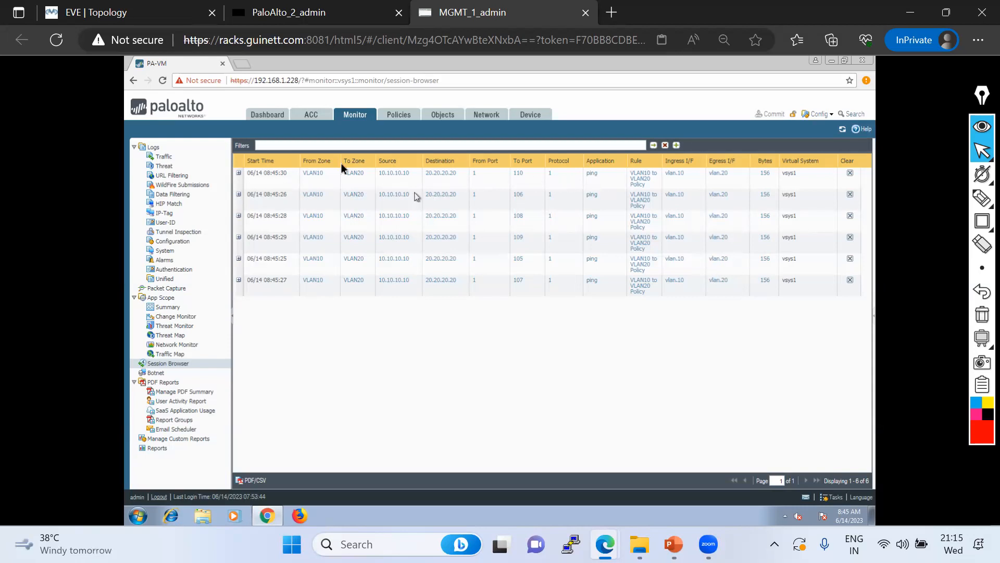
click(141, 16)
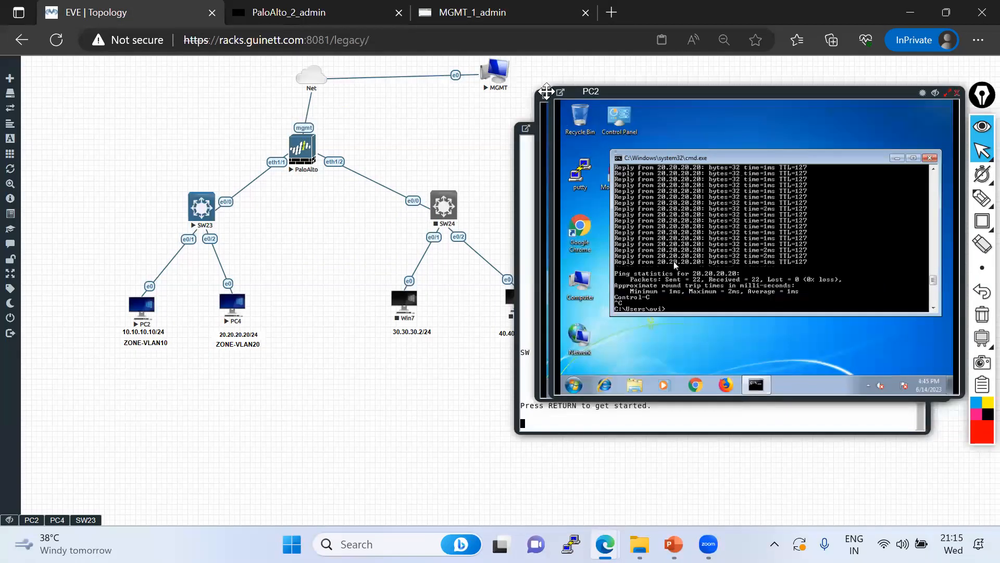
click(488, 15)
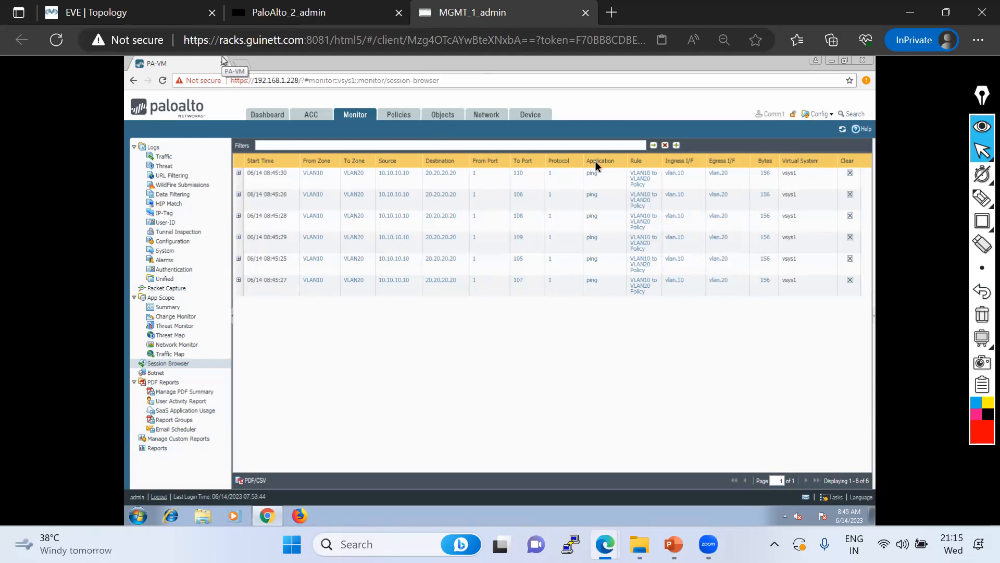
click(842, 130)
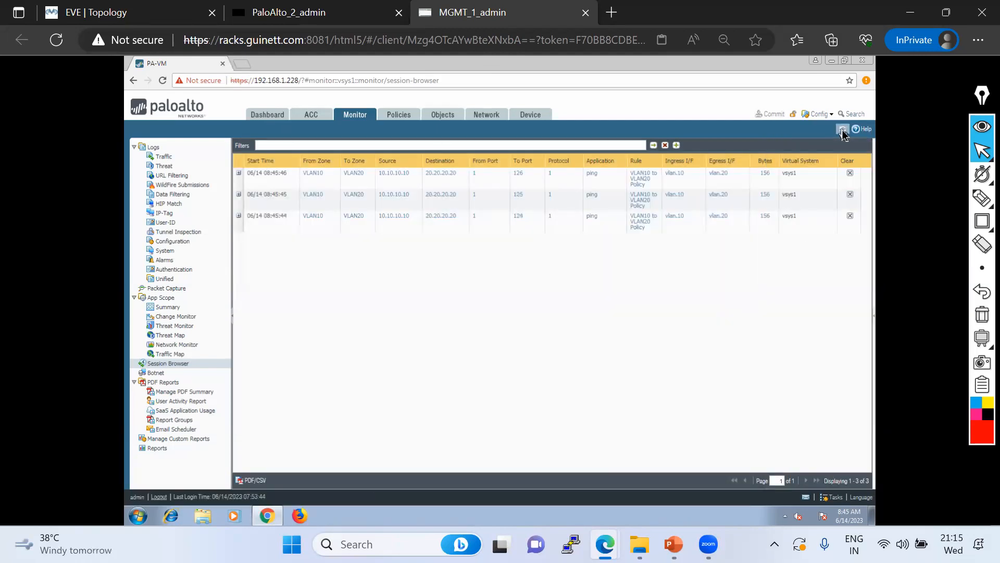
click(842, 130)
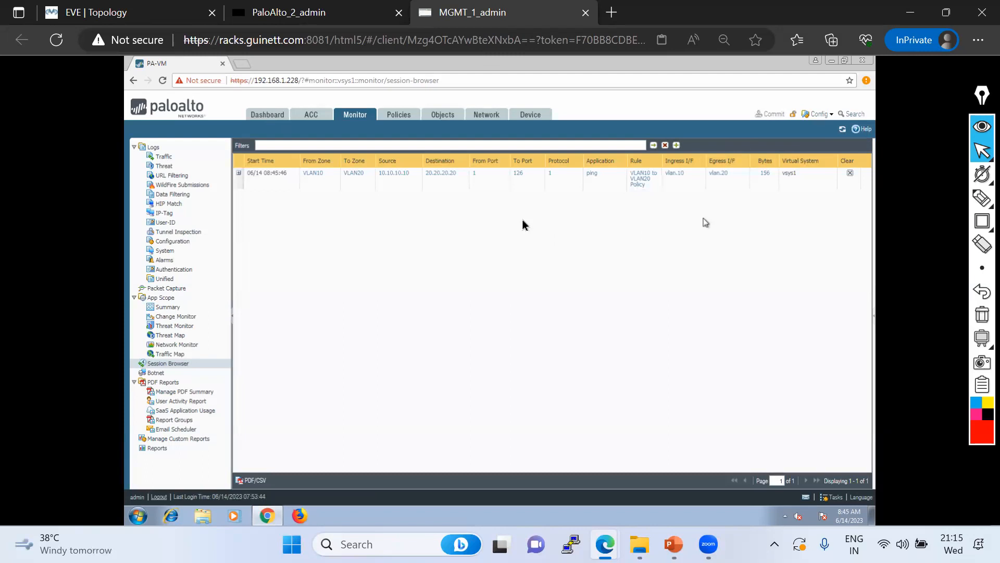
click(843, 130)
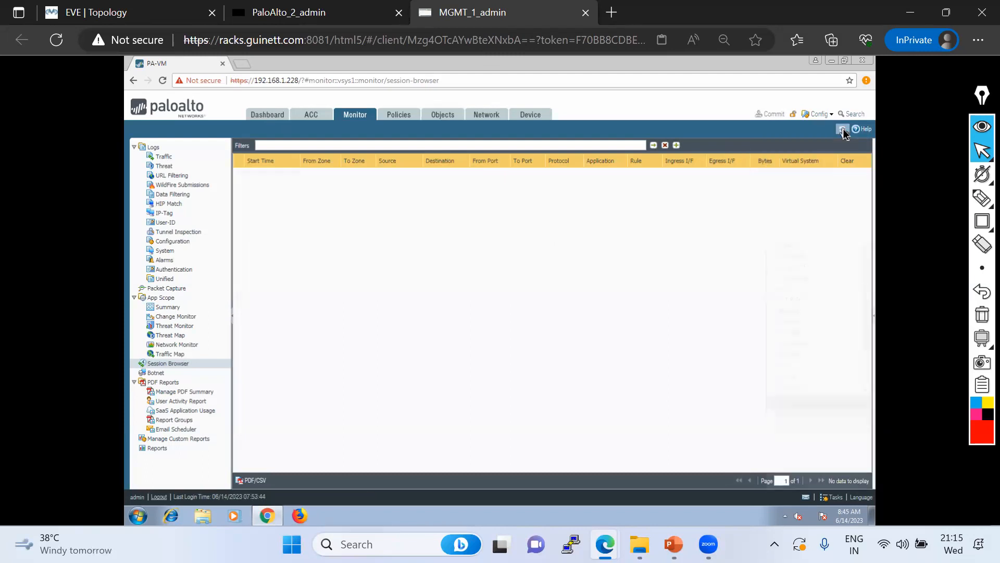
click(126, 12)
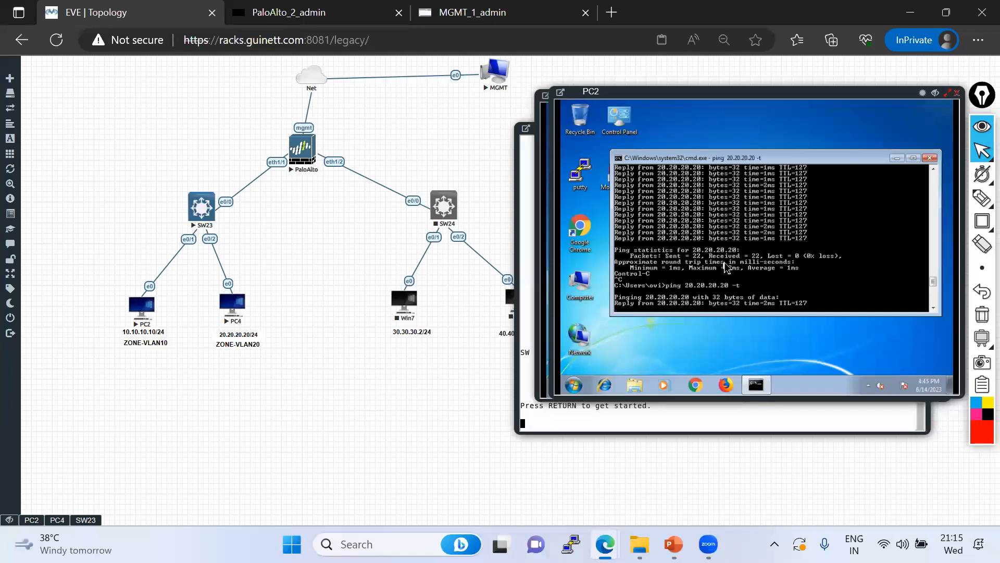
click(469, 13)
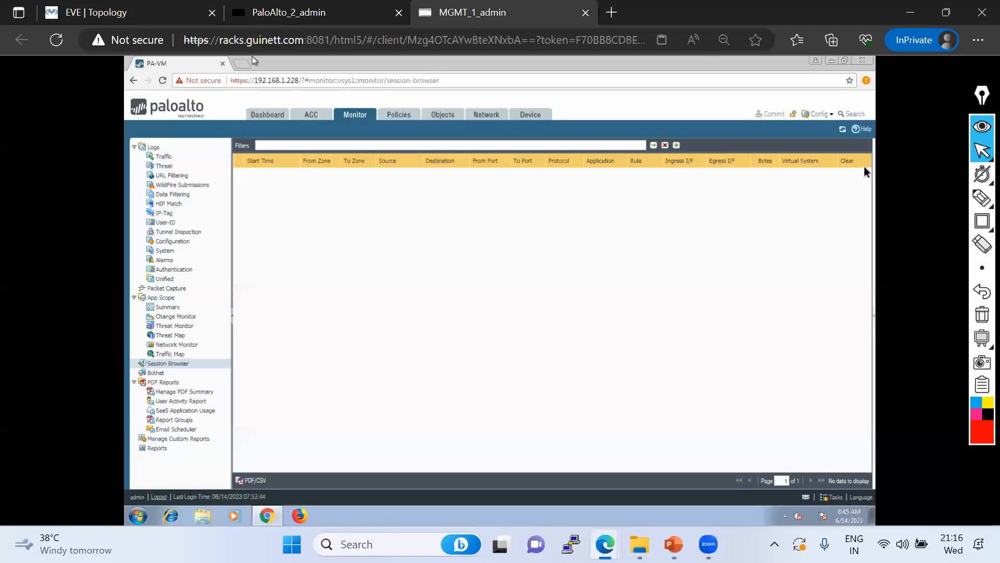
click(843, 130)
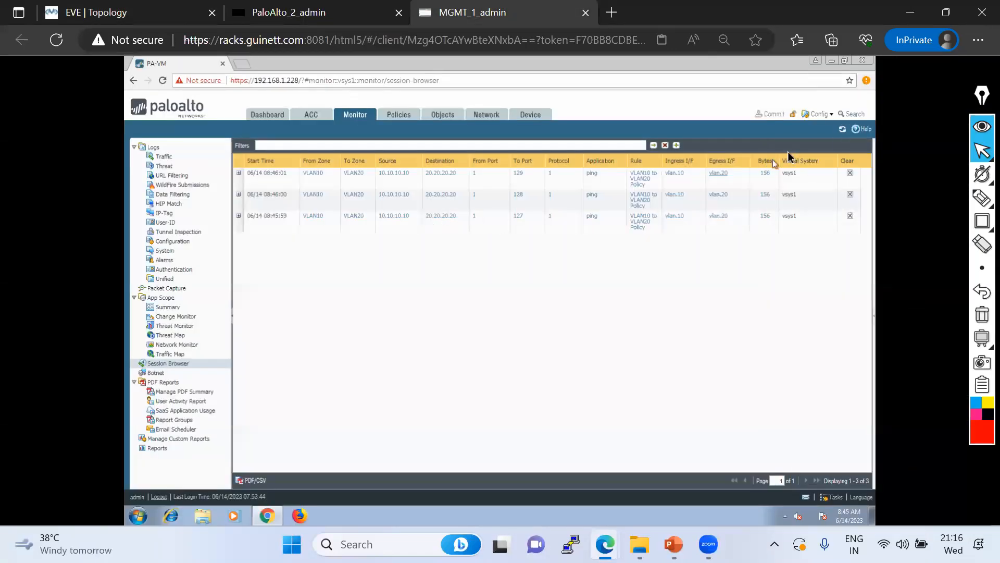
click(843, 130)
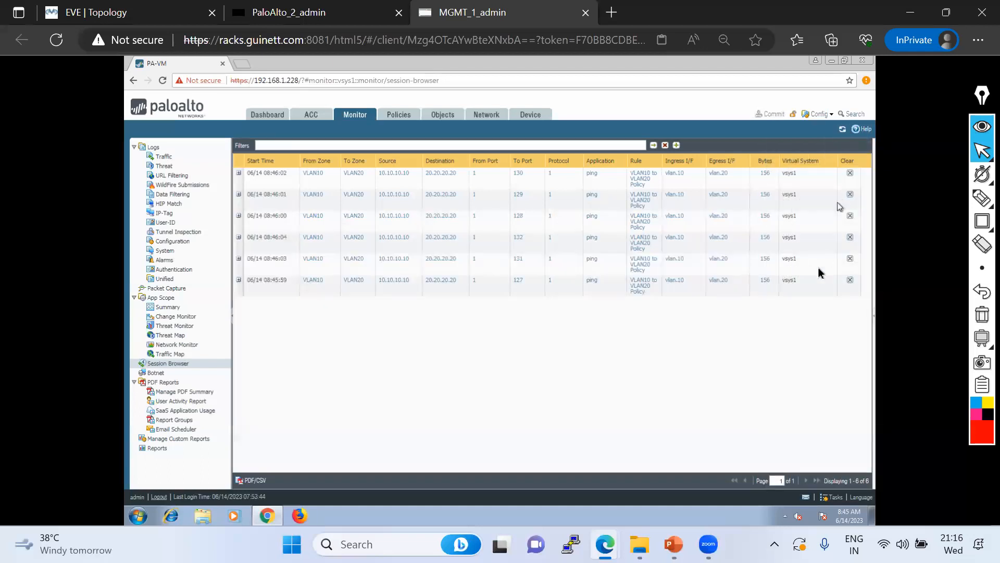
Stop PC2's continuous ping with Ctrl+C and return to the firewall management tab
click(107, 7)
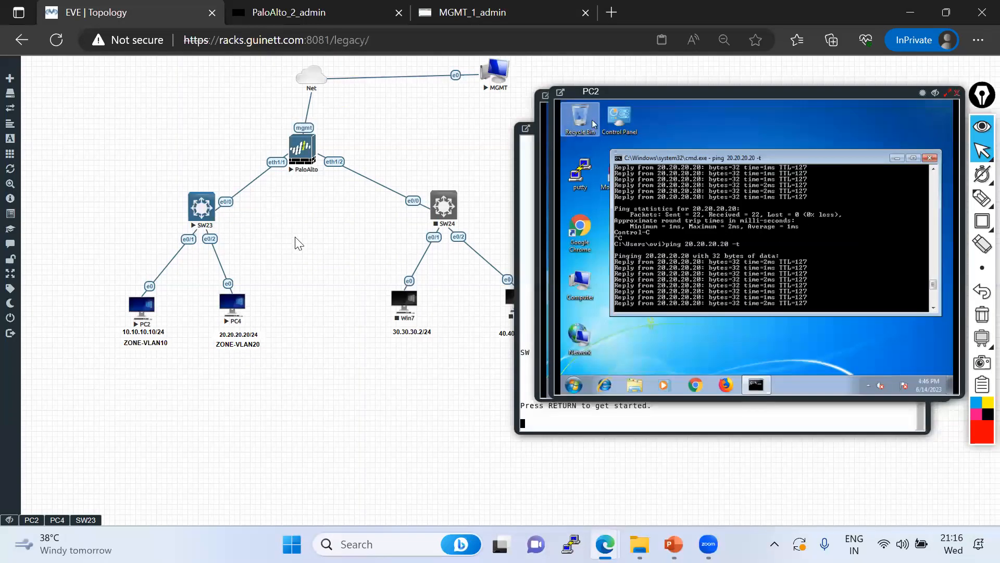
key(ctrl+c)
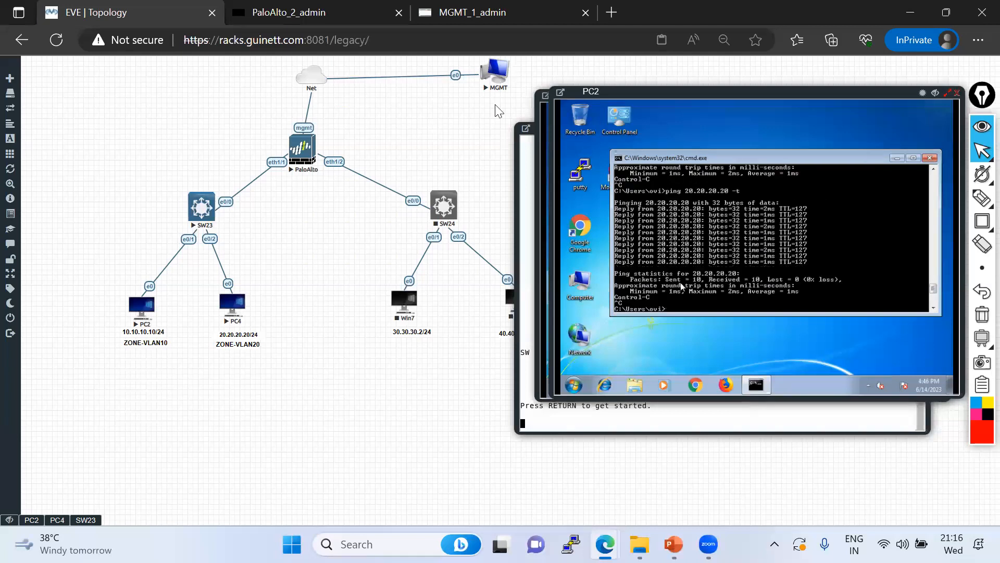
key(ctrl+shift+Tab)
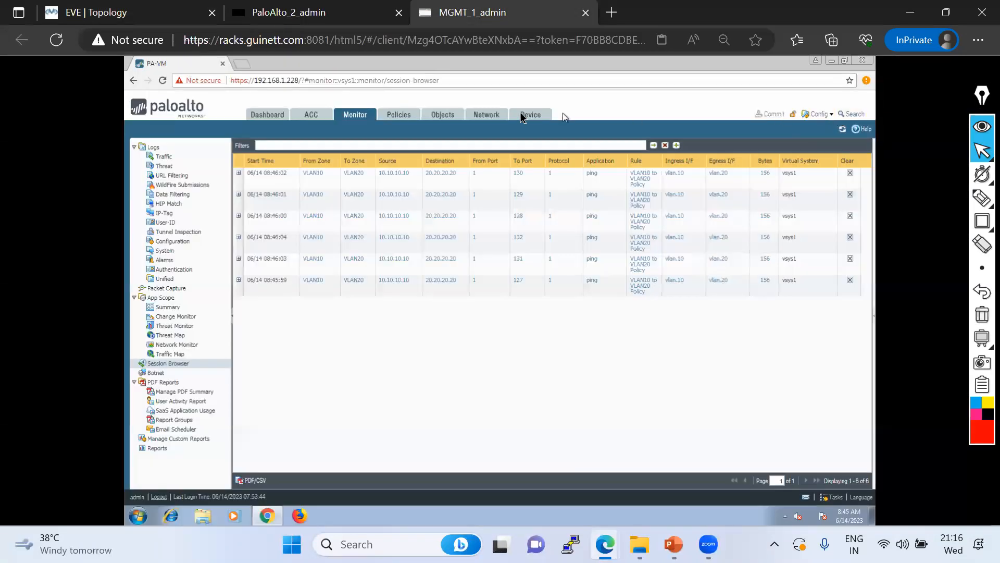
Load configuration version 3 from Device > Setup > Operations
click(544, 115)
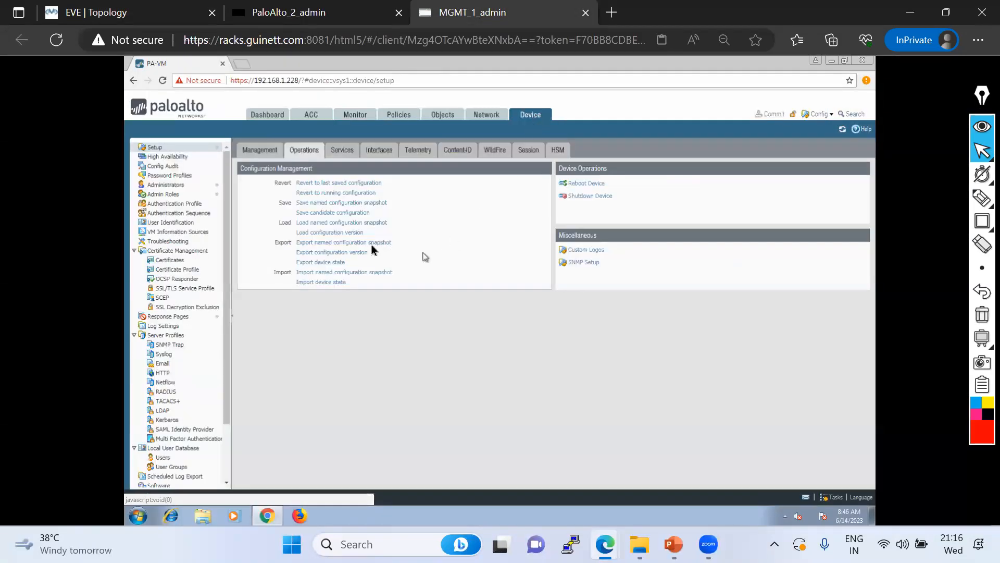
click(327, 233)
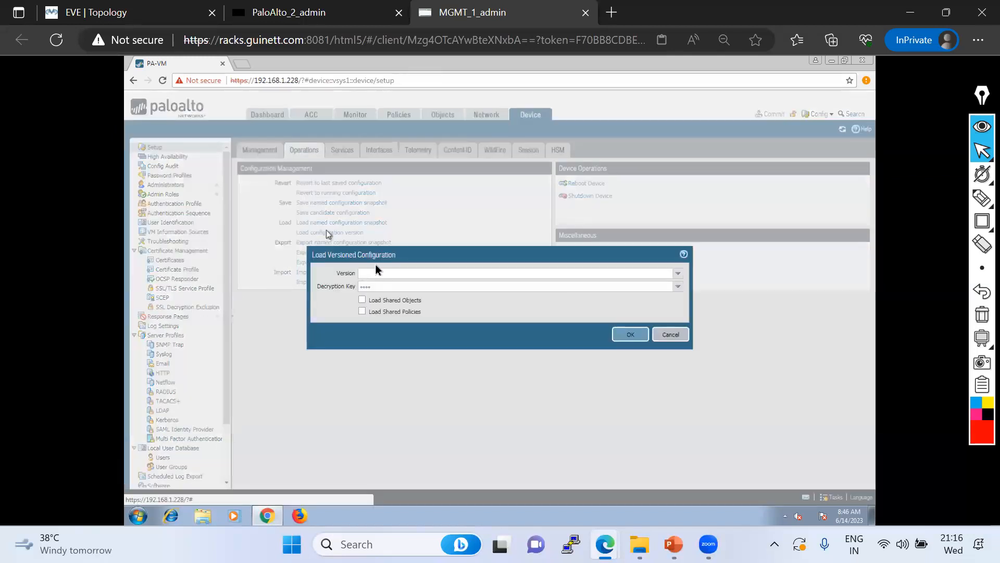
click(678, 274)
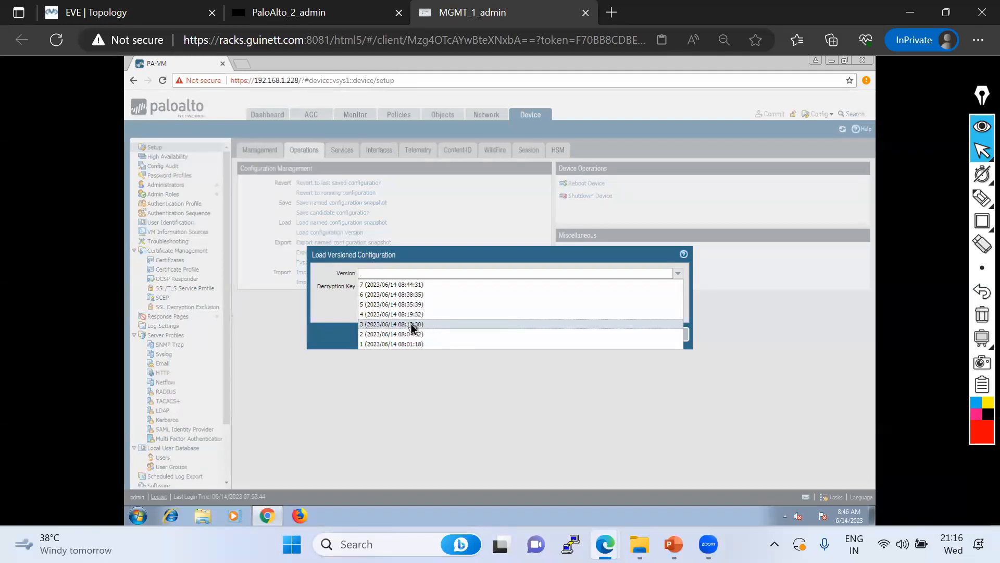
click(412, 327)
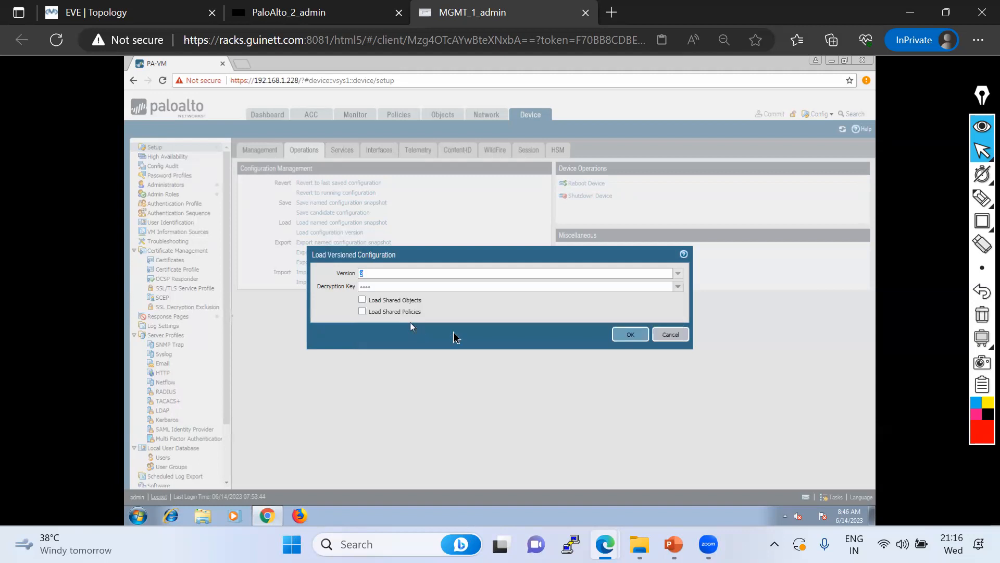
click(621, 338)
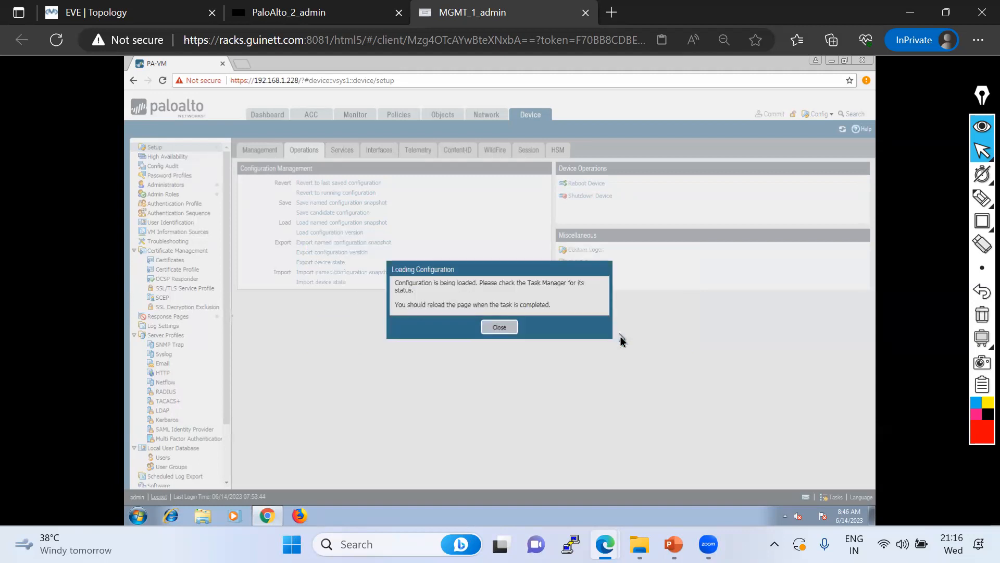
click(498, 328)
Commit the reverted configuration from the Ethernet interfaces page, then bring up the training slides
click(481, 117)
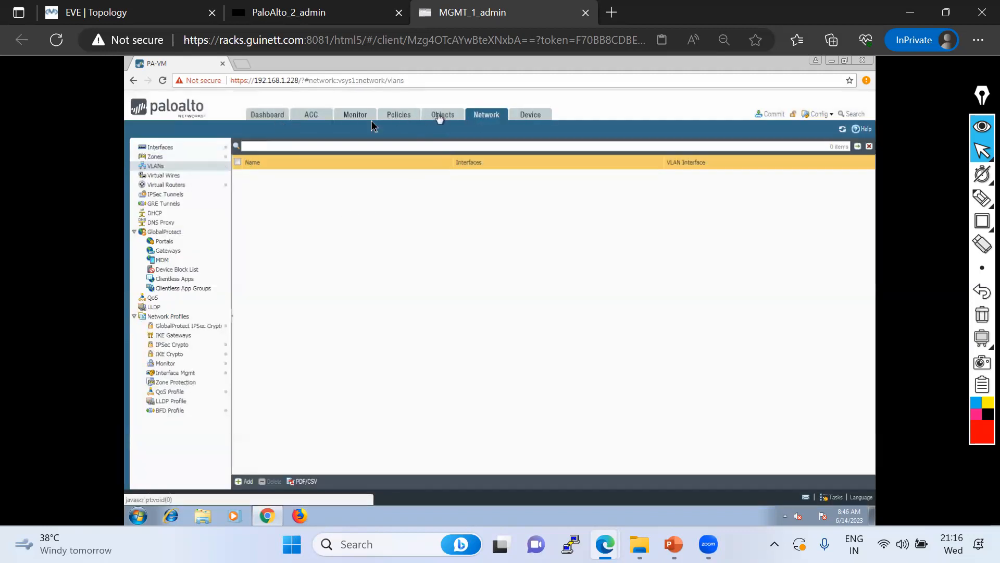
click(165, 148)
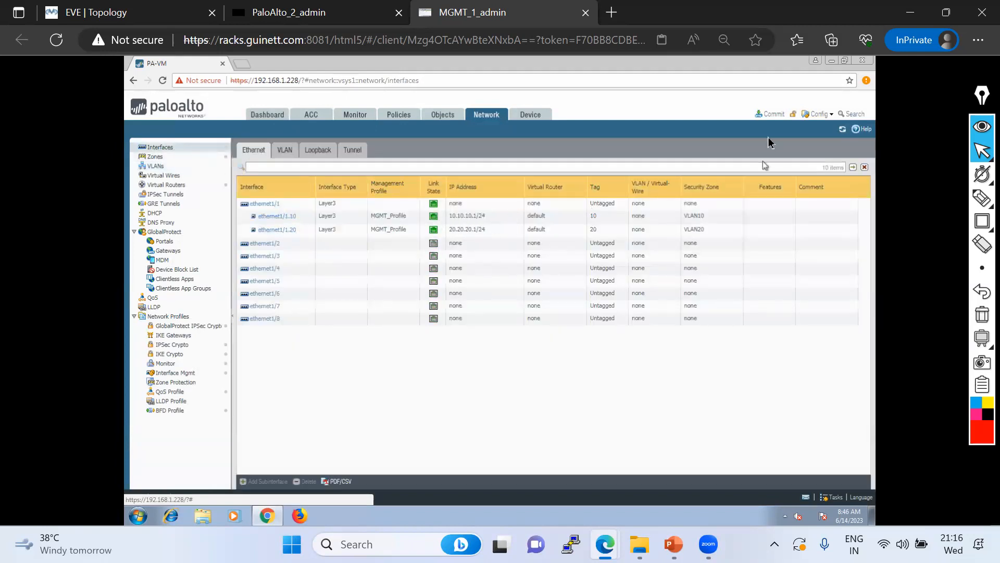
click(769, 114)
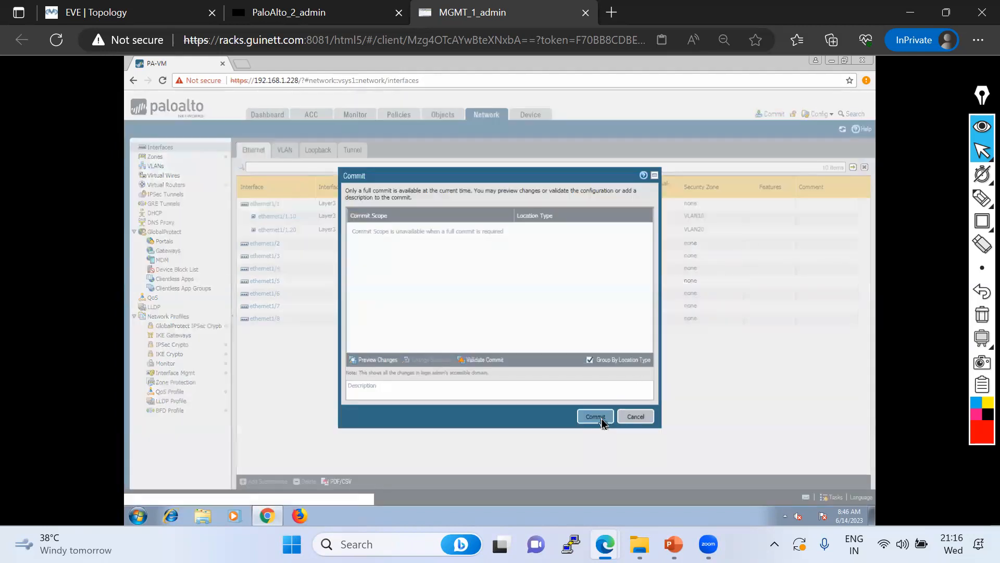
click(601, 420)
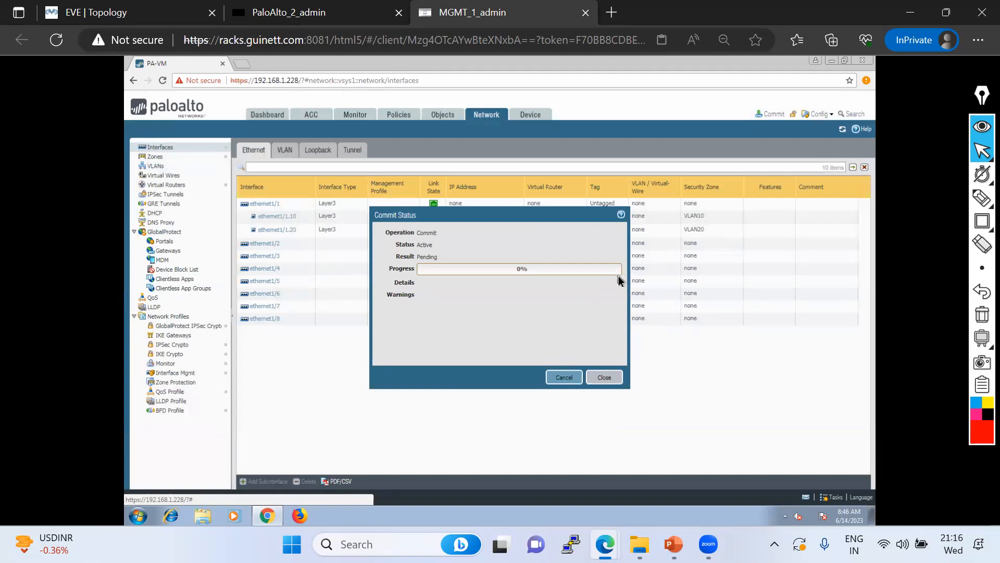
click(673, 544)
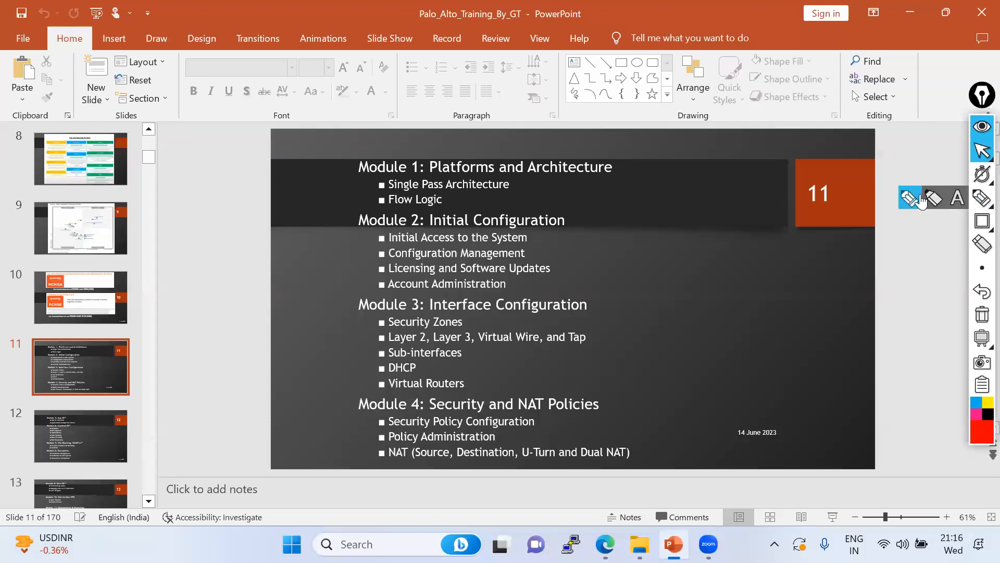
Annotate slide 11 with the pen, circling DHCP and underlining Layer 3, Virtual Wire, Tap and Virtual Routers
click(983, 197)
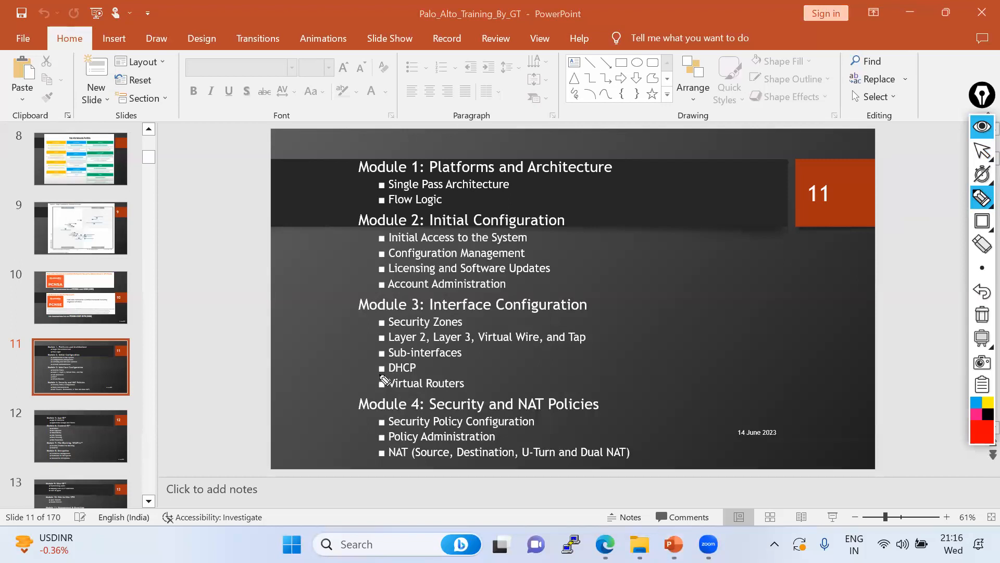
mouse_move(424, 359)
mouse_down()
mouse_move(368, 370)
mouse_move(394, 373)
mouse_up()
mouse_move(435, 344)
mouse_down()
mouse_move(603, 335)
mouse_move(518, 330)
mouse_move(432, 338)
mouse_move(431, 347)
mouse_up()
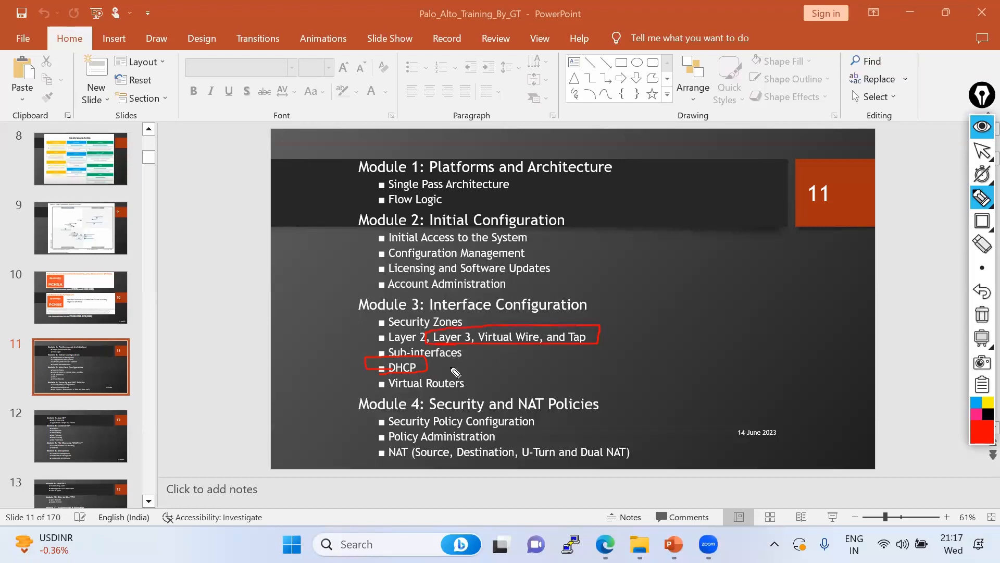
drag(377, 386, 477, 388)
Clear the ink, minimise PowerPoint and close the Commit Status dialog
click(982, 150)
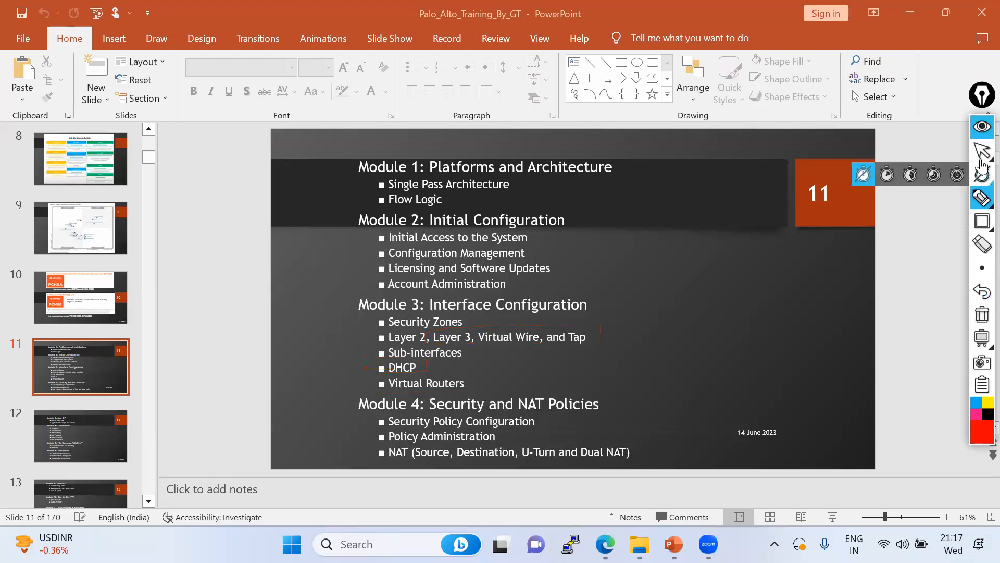
click(904, 23)
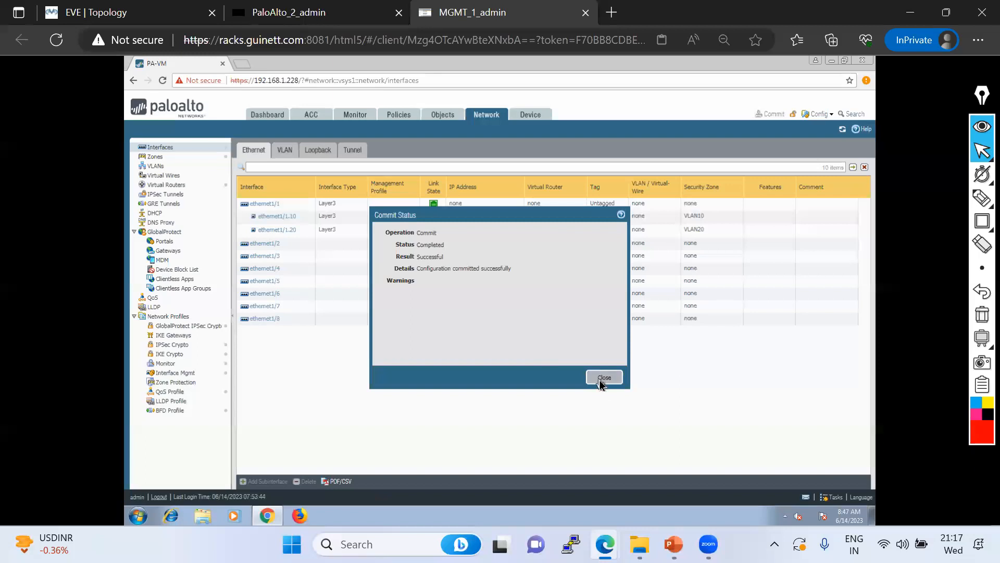
click(599, 378)
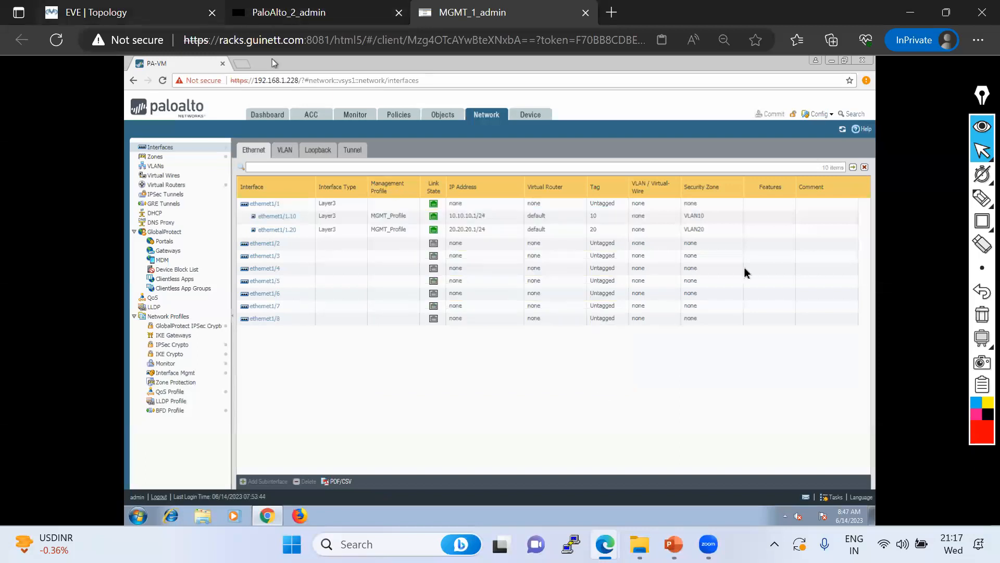
Start PC2's continuous ping to 20.20.20.20, then run and stop PC4's ping to 10.10.10.10
key(ctrl+Tab)
key(Return)
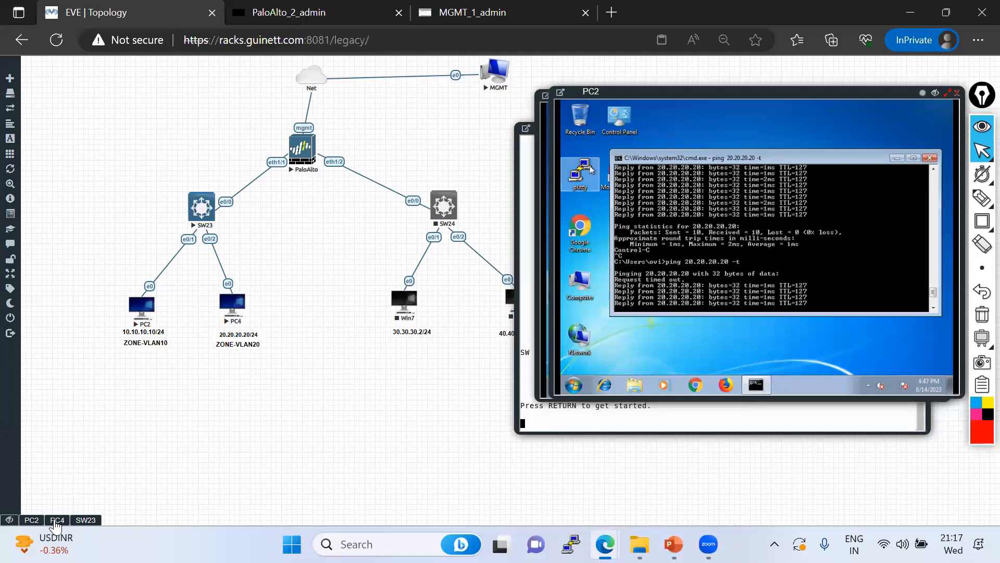
click(56, 520)
key(Up)
key(Return)
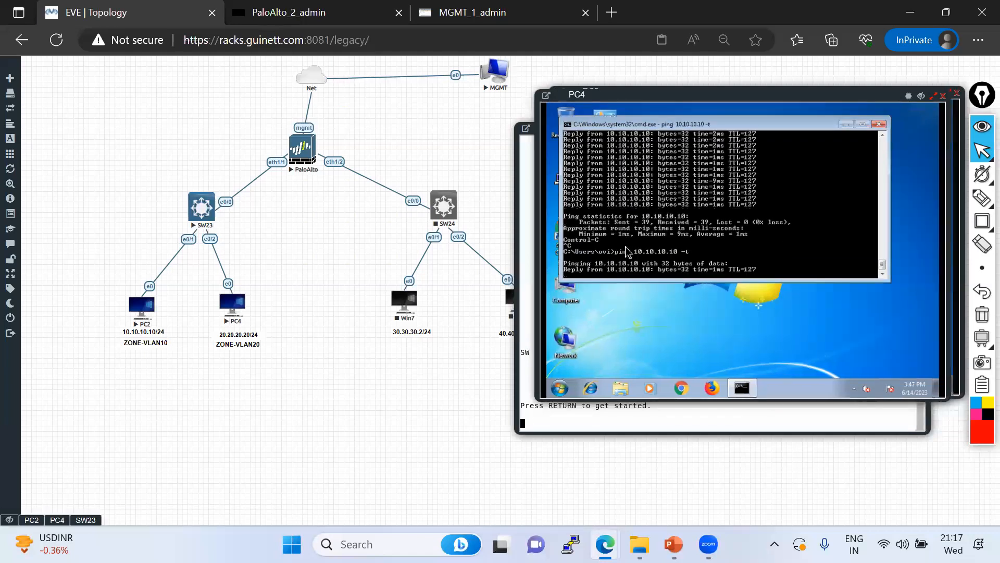
key(ctrl+c)
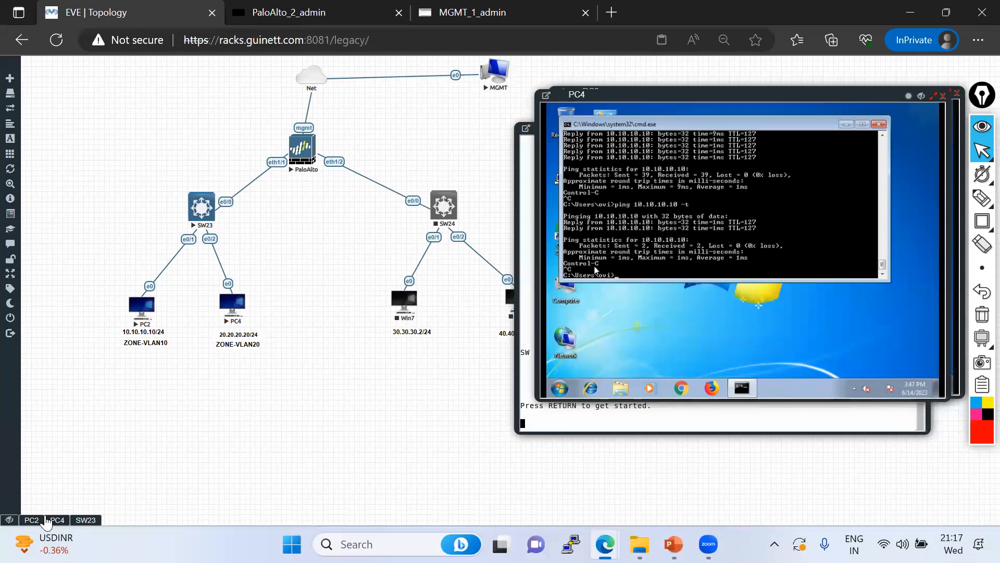
Stop PC2's ping and return to PowerPoint slide 11
click(32, 520)
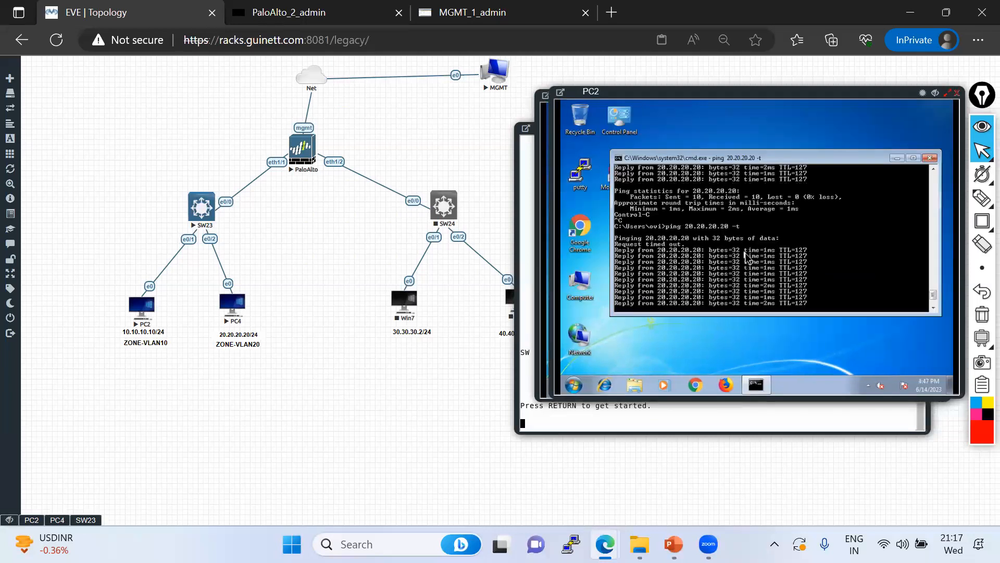
key(ctrl+c)
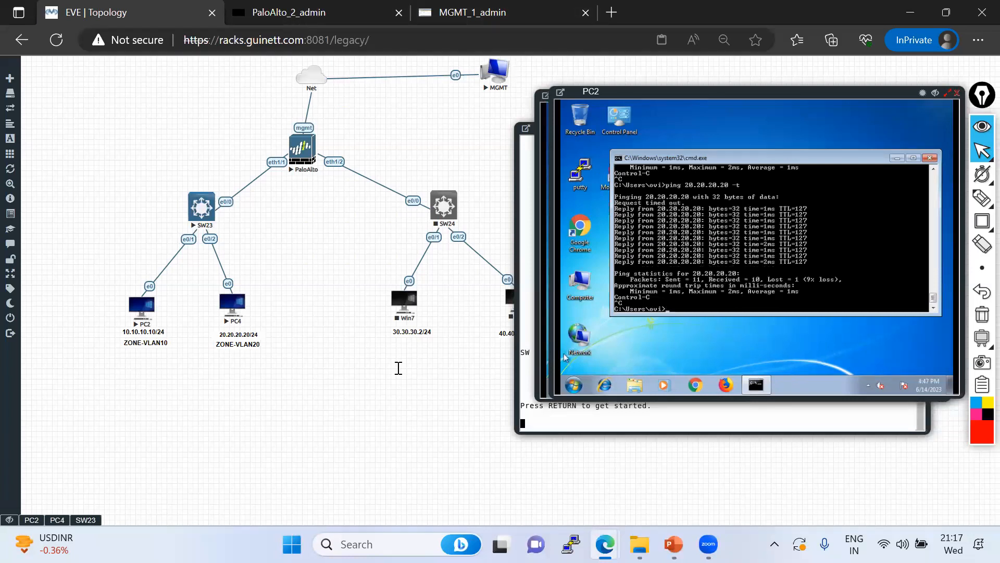
key(alt+Tab)
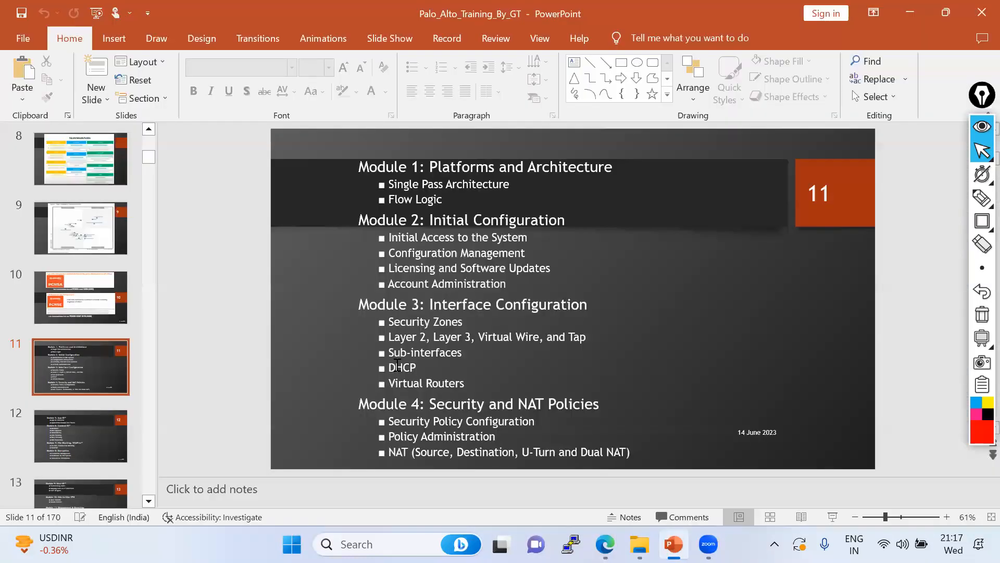
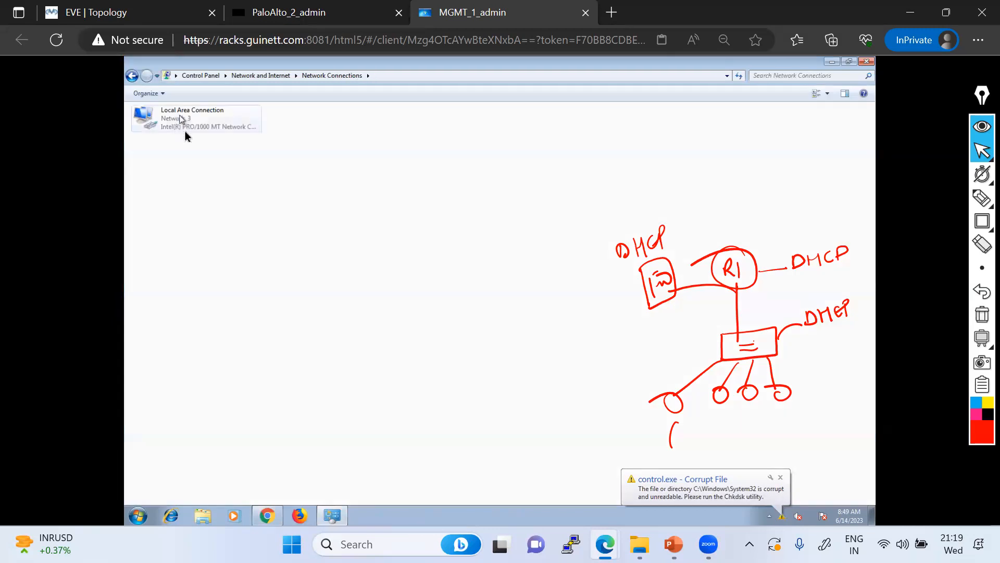
double_click(195, 125)
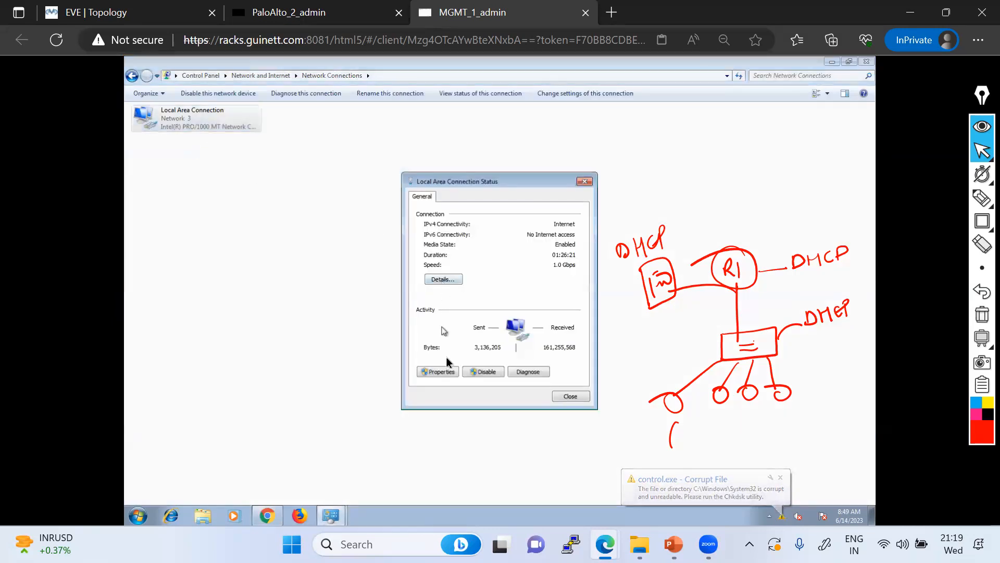
click(440, 372)
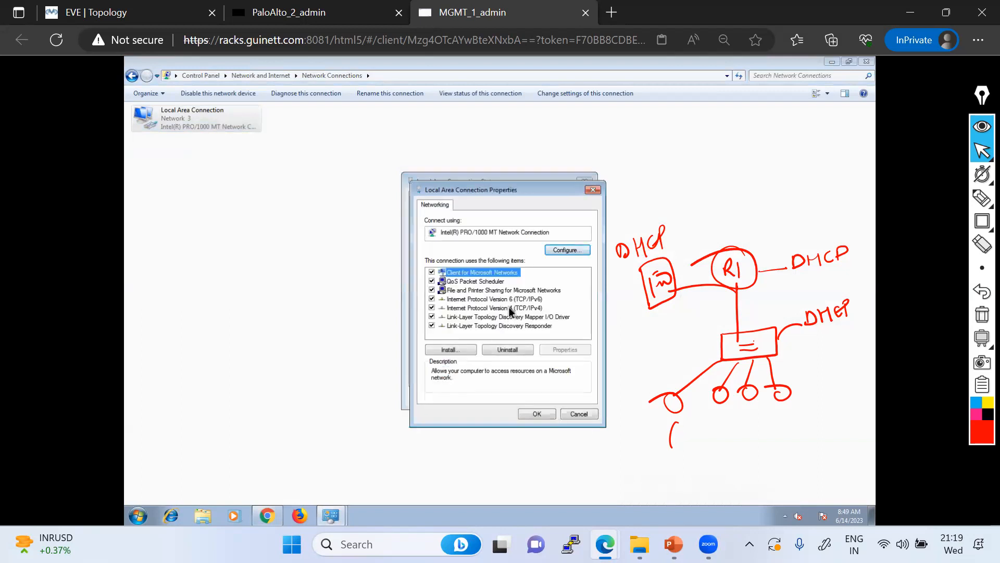
double_click(509, 325)
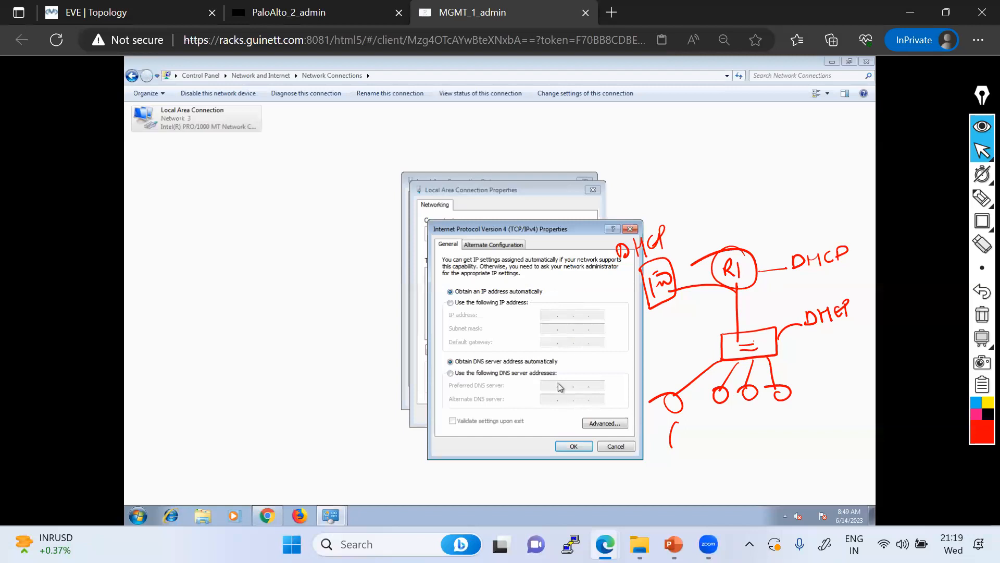
click(139, 515)
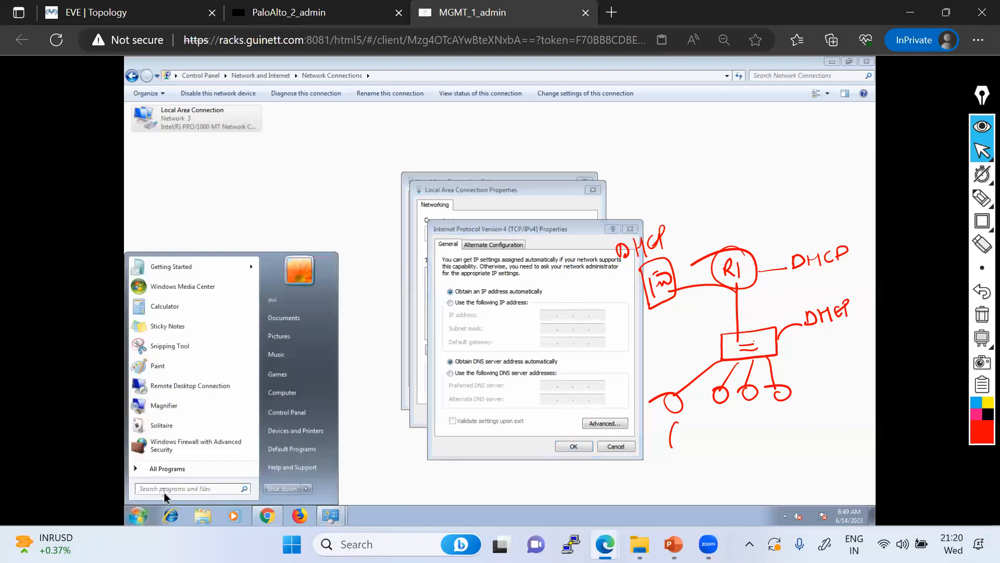
text(cmd)
key(Return)
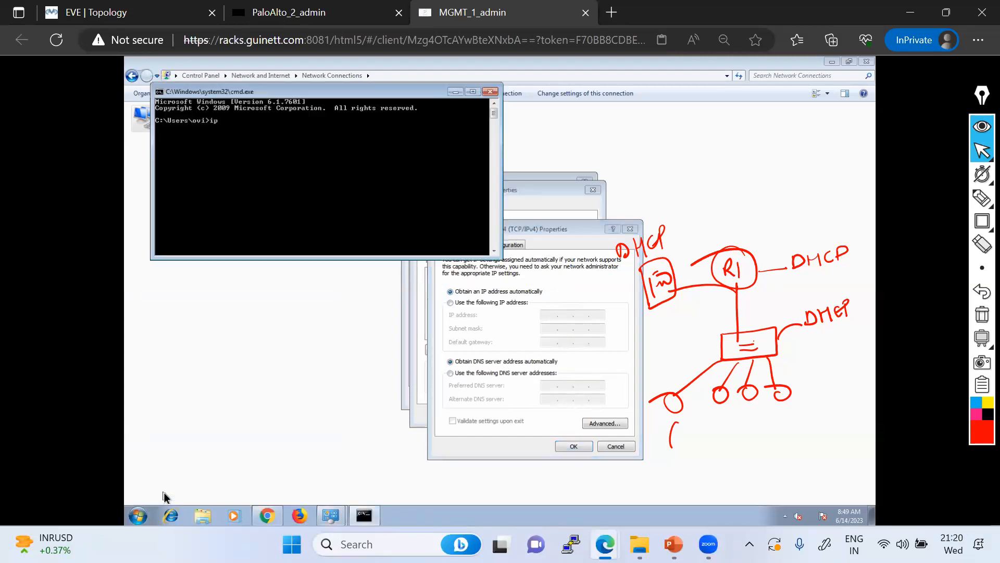
text(ipconfig)
key(Return)
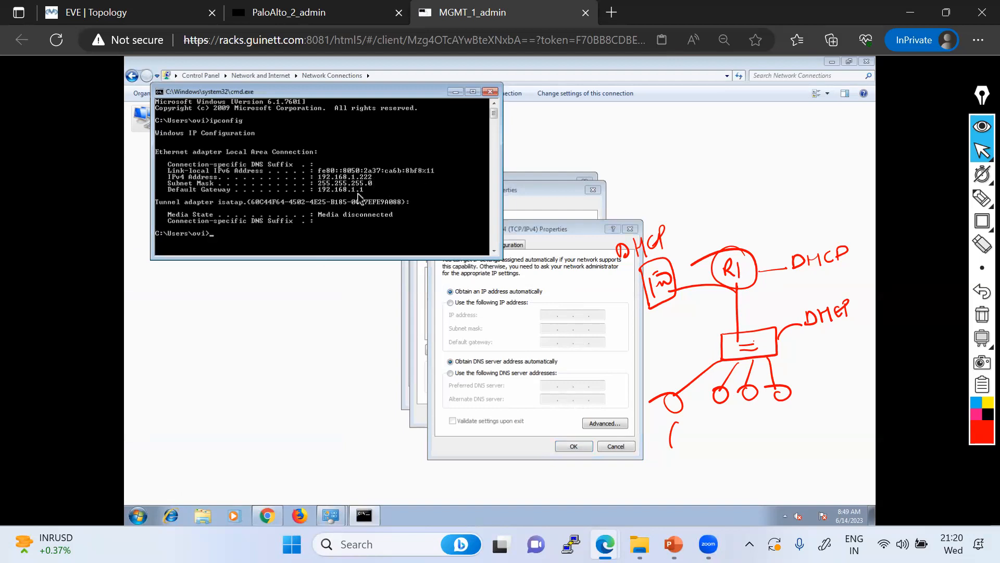
click(491, 94)
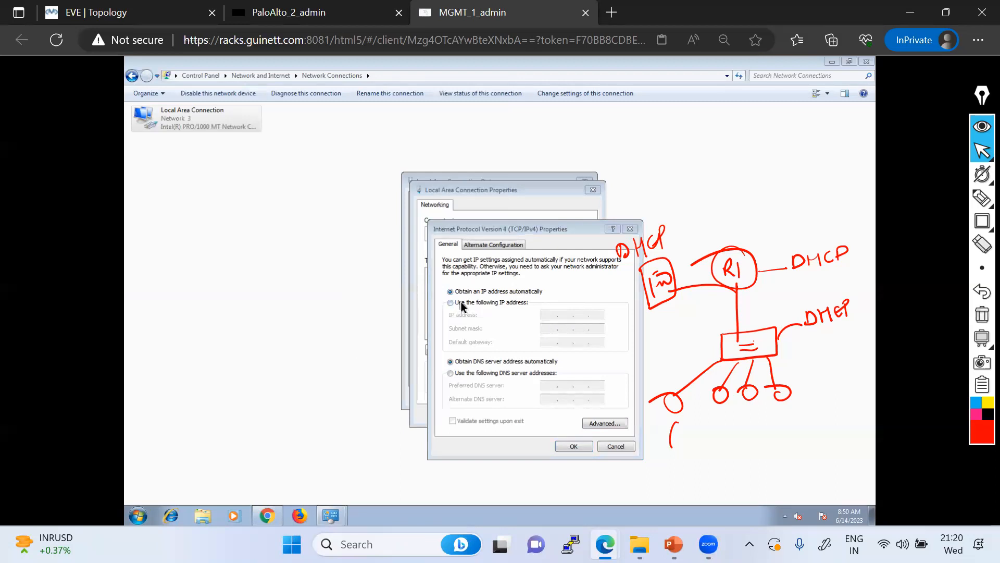
click(982, 315)
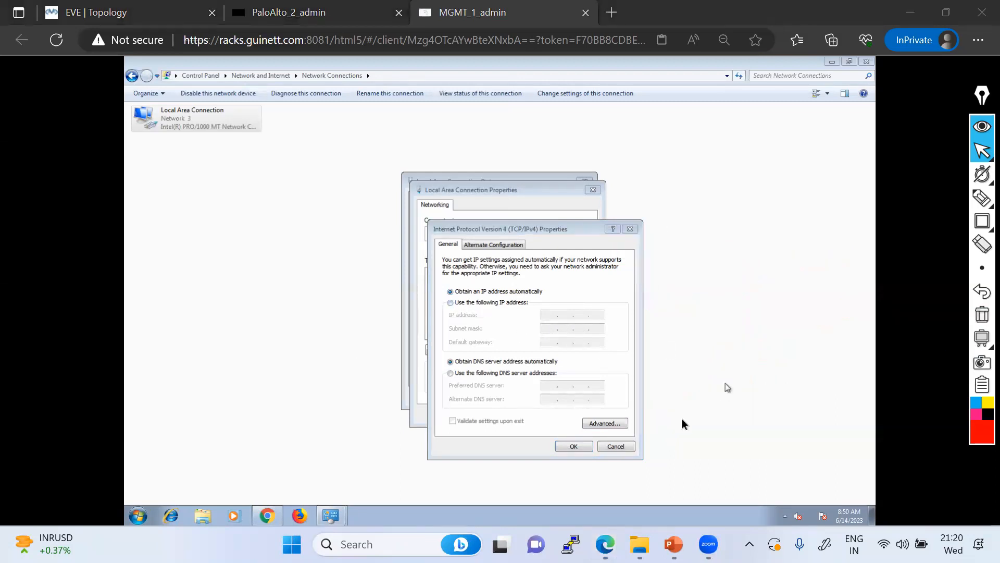
click(613, 446)
click(574, 414)
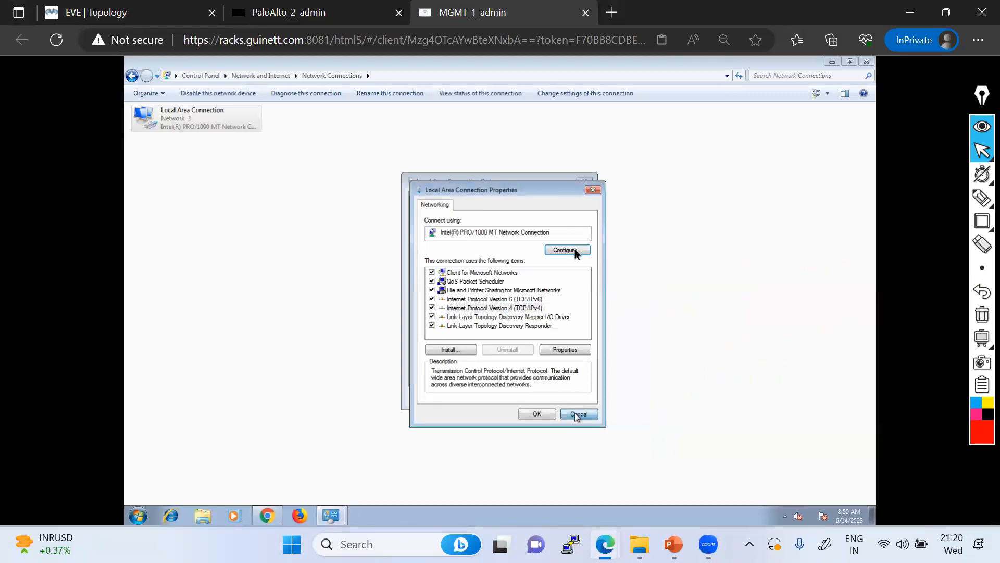
click(583, 183)
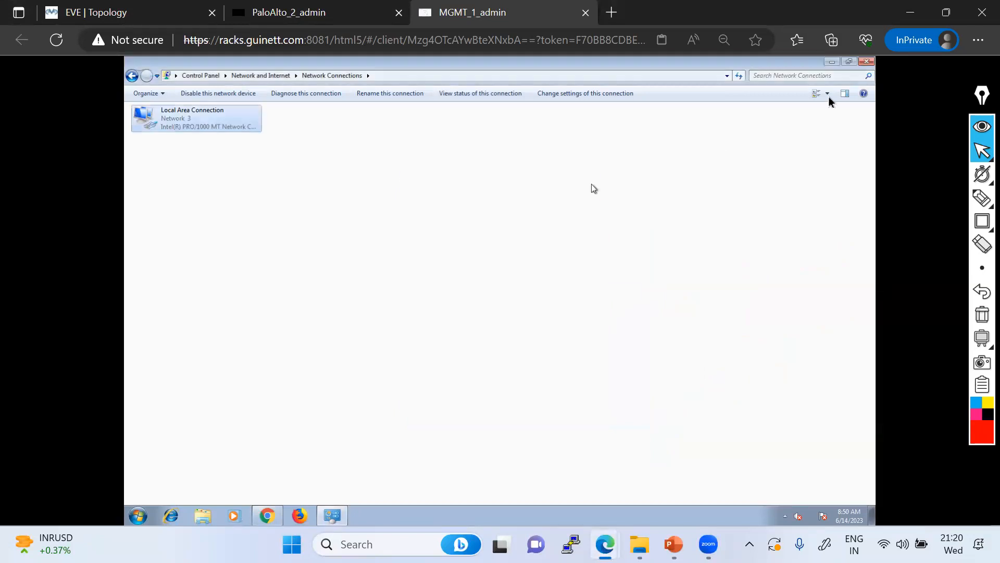
Close the Network Connections window and return to the EVE lab topology
click(867, 62)
click(141, 14)
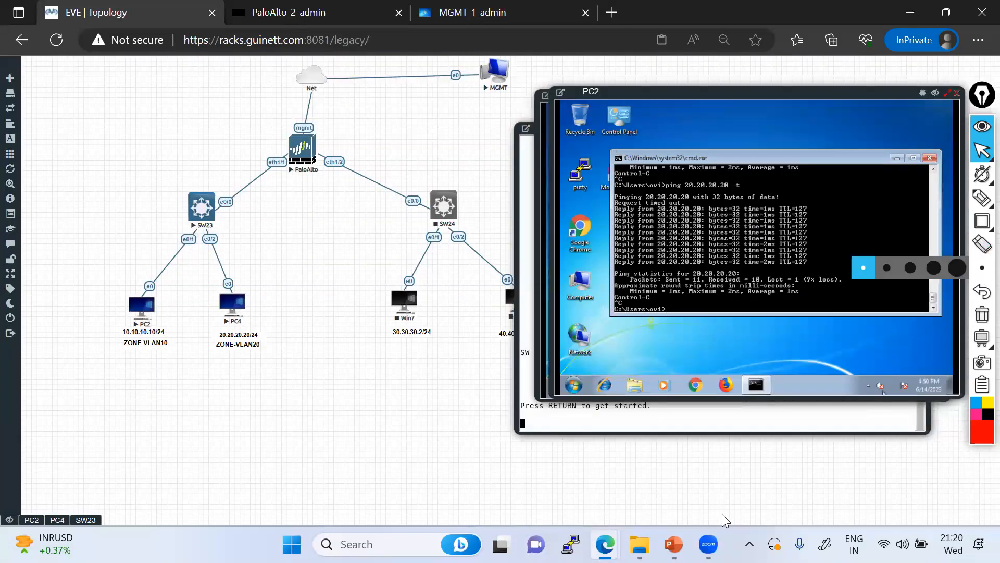
click(979, 294)
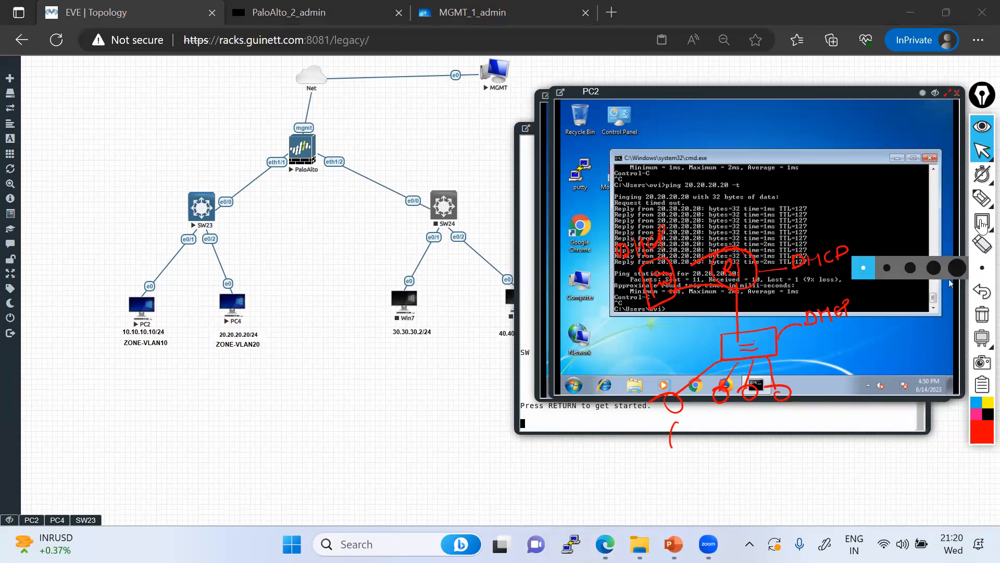
Draw a box on the topology and label it 'DHCP Server'
click(982, 197)
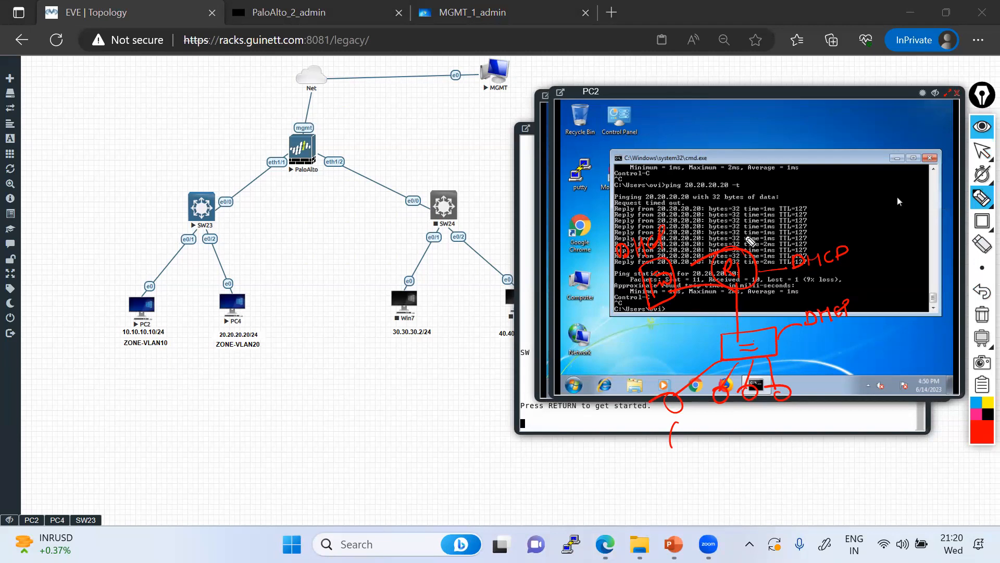
mouse_move(722, 73)
mouse_down()
mouse_move(721, 130)
mouse_move(847, 131)
mouse_move(856, 59)
mouse_move(721, 57)
mouse_move(736, 97)
mouse_up()
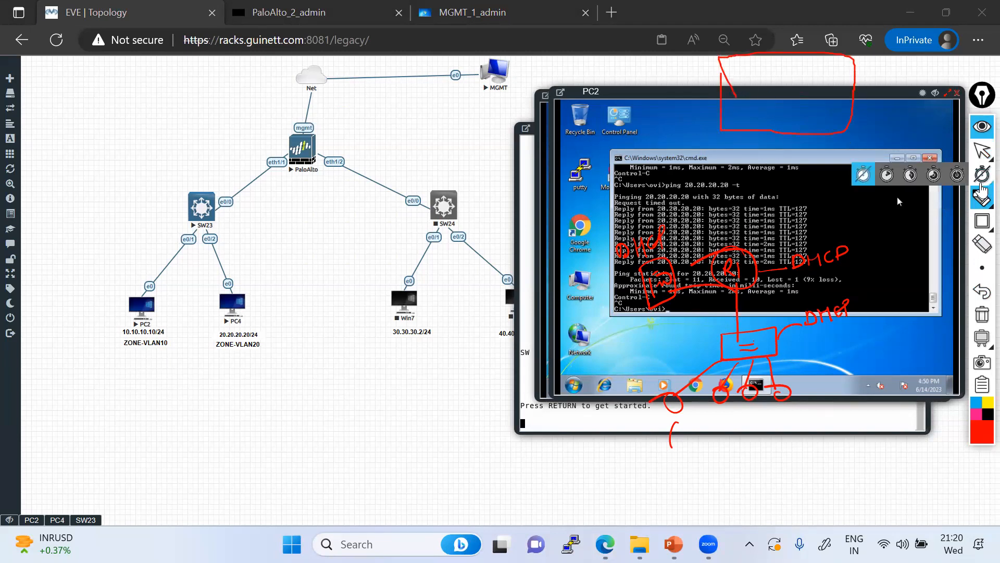
click(957, 199)
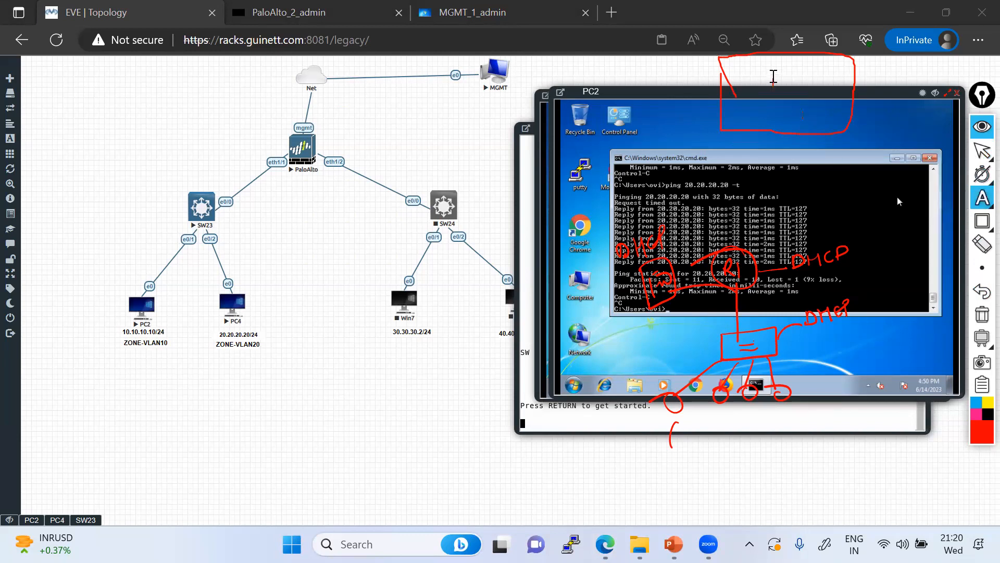
click(769, 59)
text(DHCP )
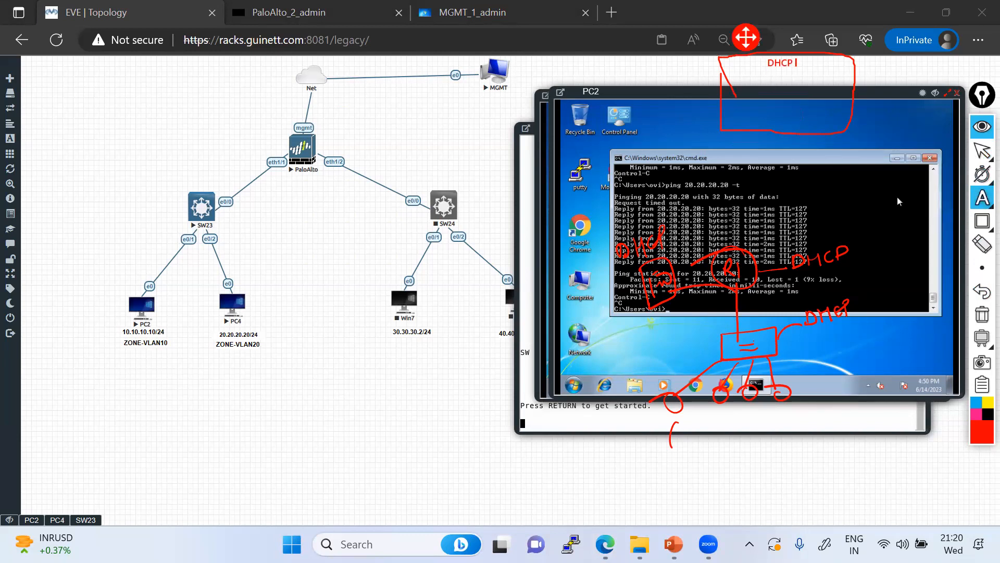
text(Server)
Sketch the router link below the DHCP Server and add an 'ip-helper' label
mouse_move(979, 202)
click(909, 201)
mouse_move(741, 174)
mouse_down()
mouse_move(730, 212)
mouse_move(749, 162)
mouse_move(784, 175)
mouse_move(779, 85)
mouse_up()
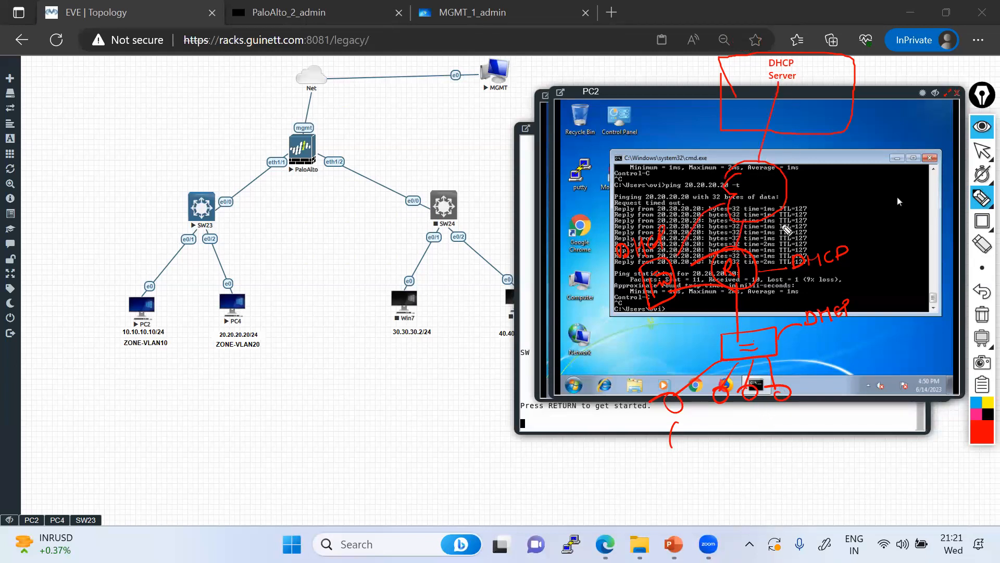
click(982, 197)
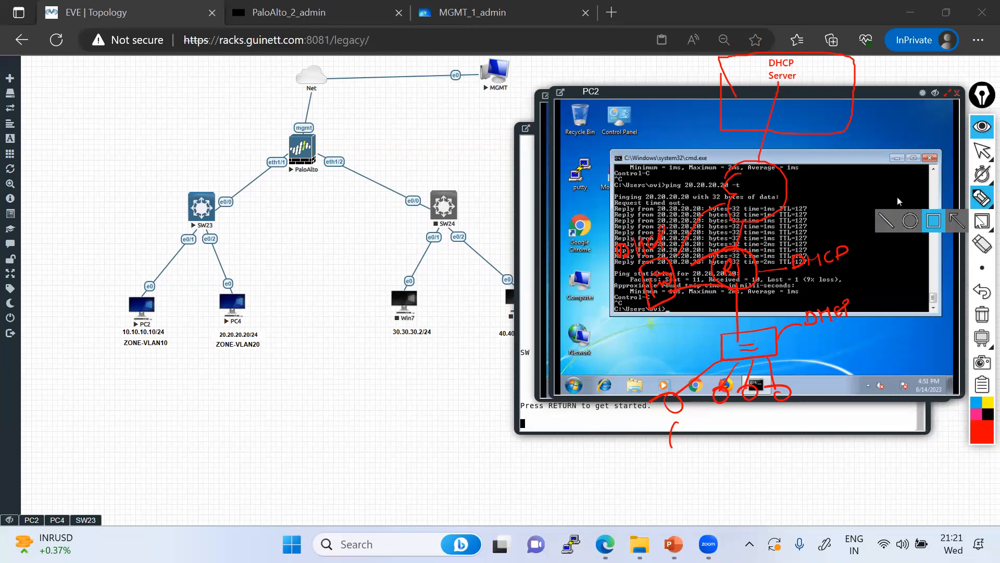
click(959, 200)
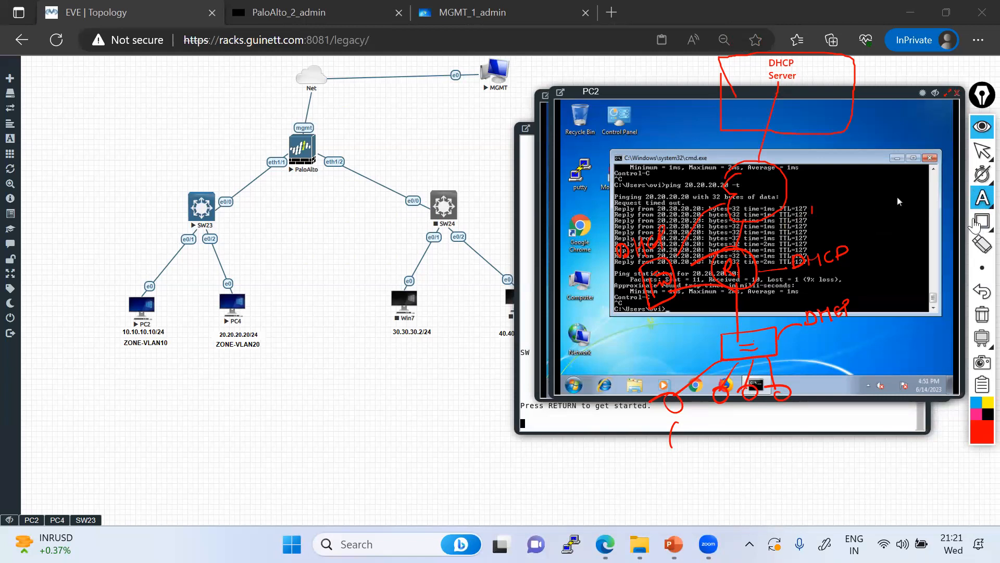
mouse_move(976, 224)
text(ip-helpe)
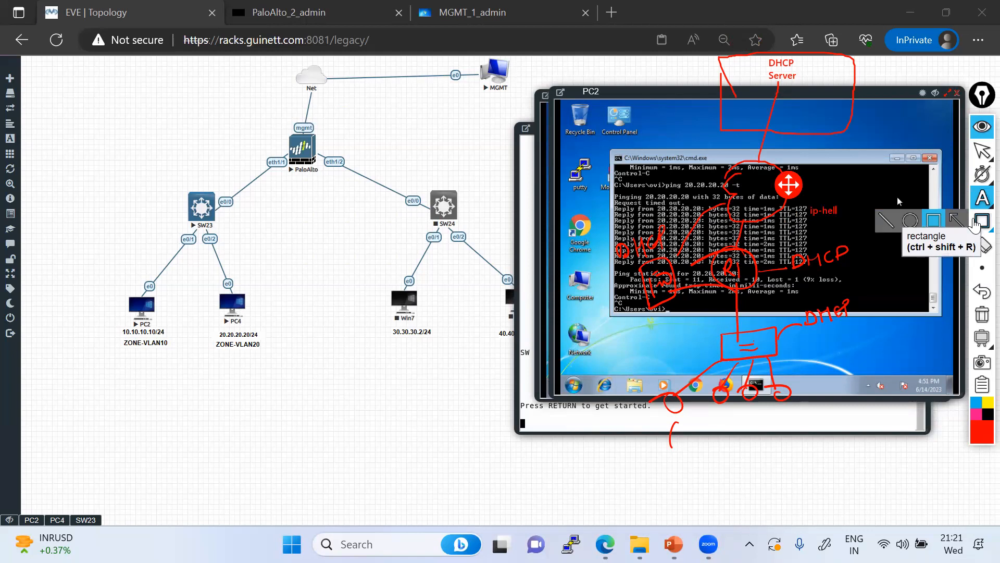
text(r - l)
Draw the client-to-router and ip-helper-to-server lines, then clear all annotations
mouse_move(982, 198)
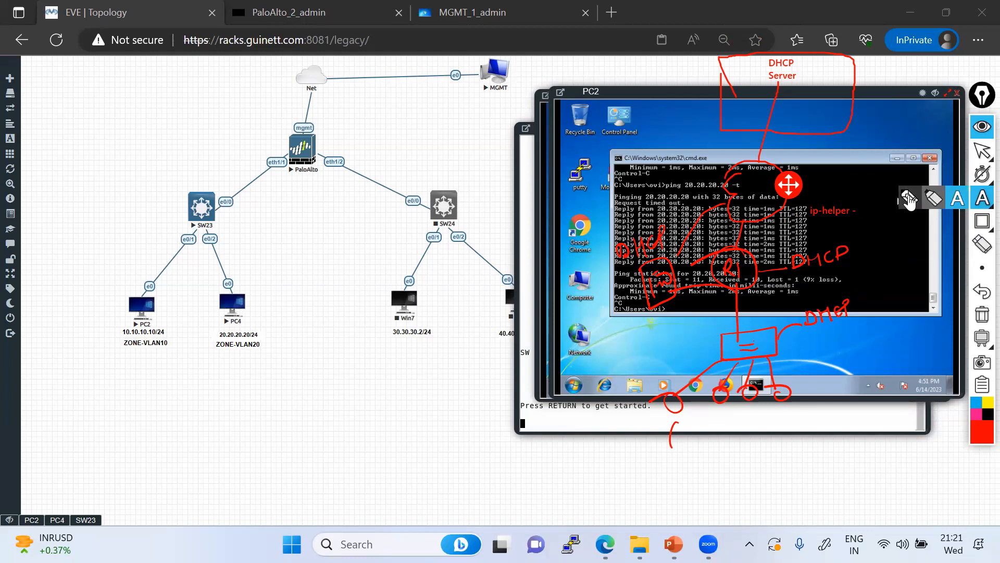
click(909, 198)
mouse_move(671, 404)
mouse_down()
mouse_move(705, 371)
mouse_move(739, 294)
mouse_move(745, 318)
mouse_up()
mouse_move(852, 211)
mouse_down()
mouse_move(857, 219)
mouse_move(869, 160)
mouse_move(801, 77)
mouse_up()
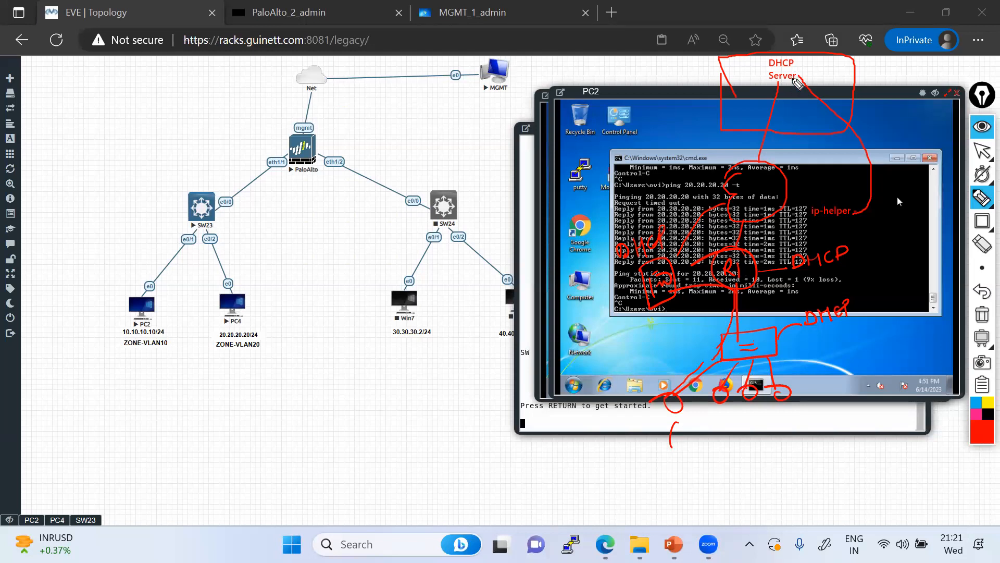
drag(775, 87, 661, 406)
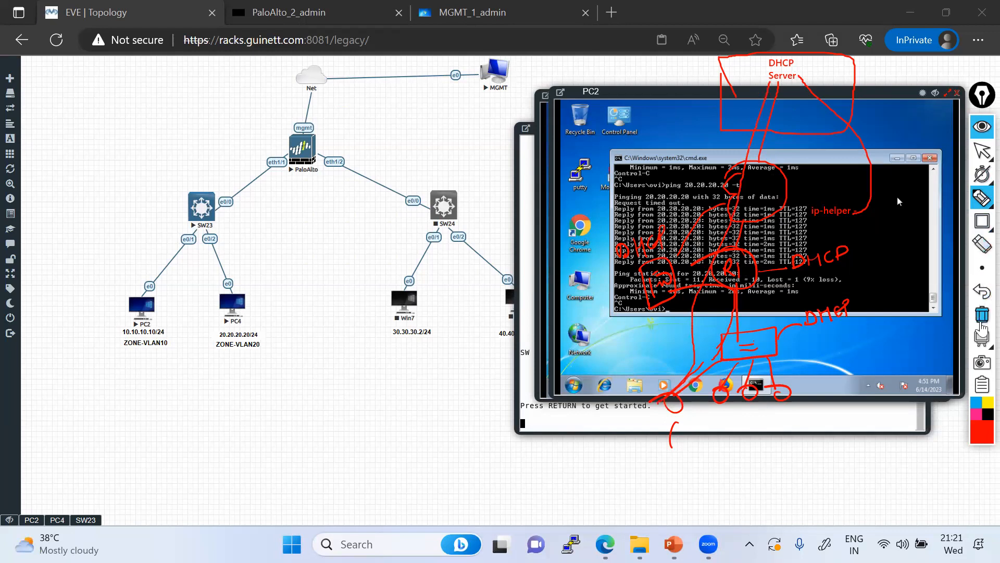
click(981, 319)
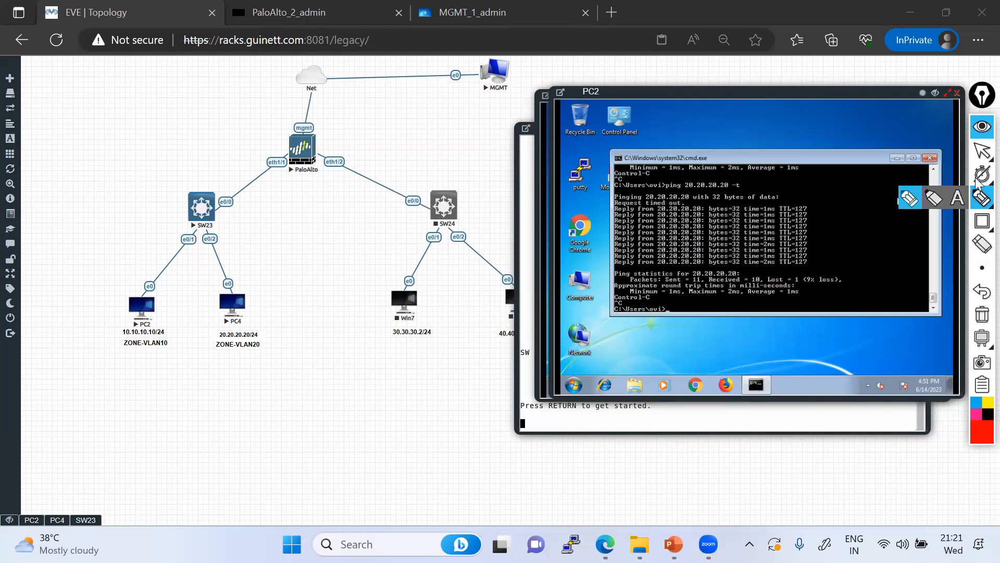
Write an underlined 'DHCP DORA process' heading and draw a labelled DHCP client box
click(909, 198)
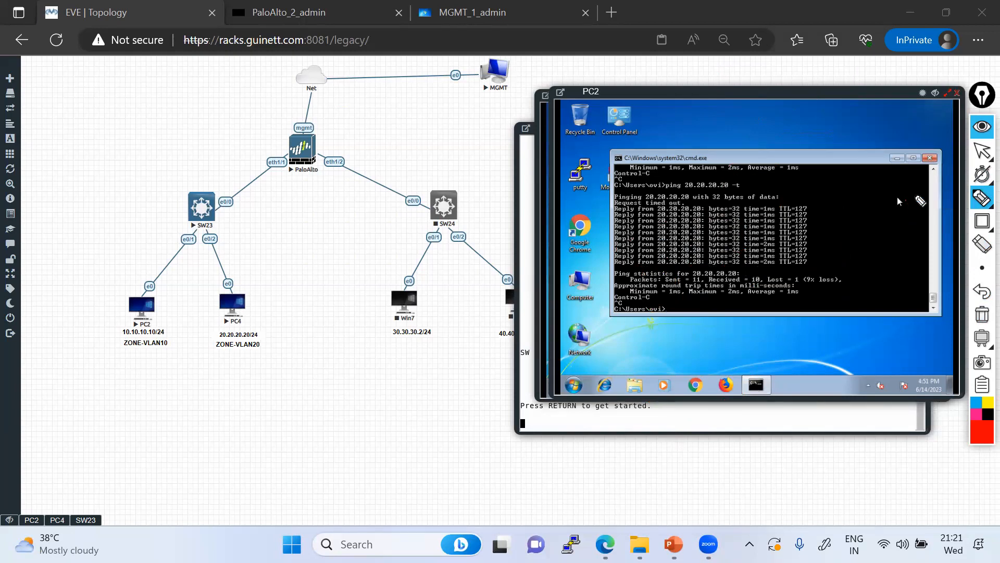
mouse_move(241, 396)
mouse_down()
mouse_move(275, 361)
mouse_move(328, 363)
mouse_move(350, 348)
mouse_move(371, 356)
mouse_move(417, 323)
mouse_move(415, 348)
mouse_move(496, 292)
mouse_up()
drag(222, 422, 525, 302)
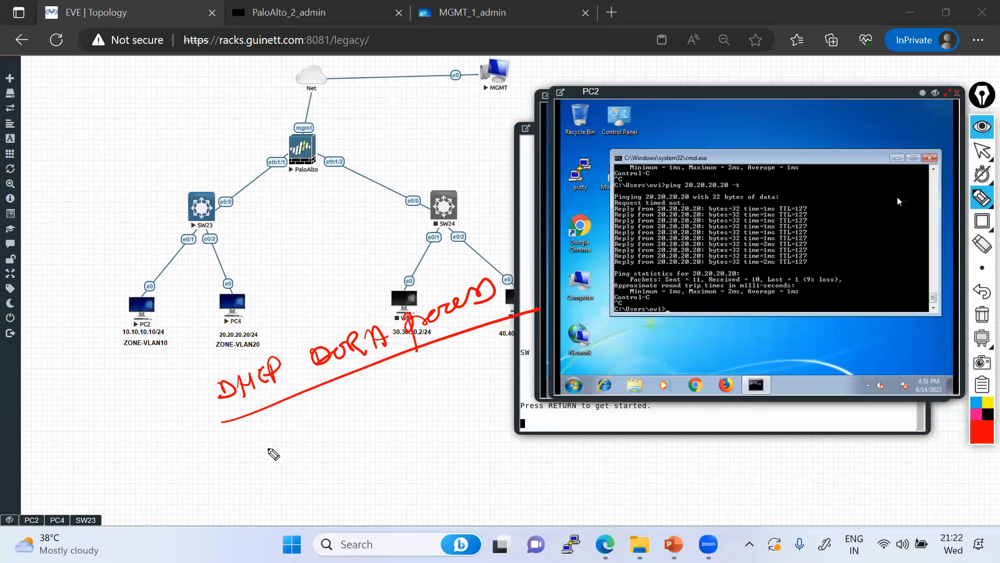
mouse_move(226, 452)
mouse_down()
mouse_move(230, 464)
mouse_move(225, 448)
mouse_up()
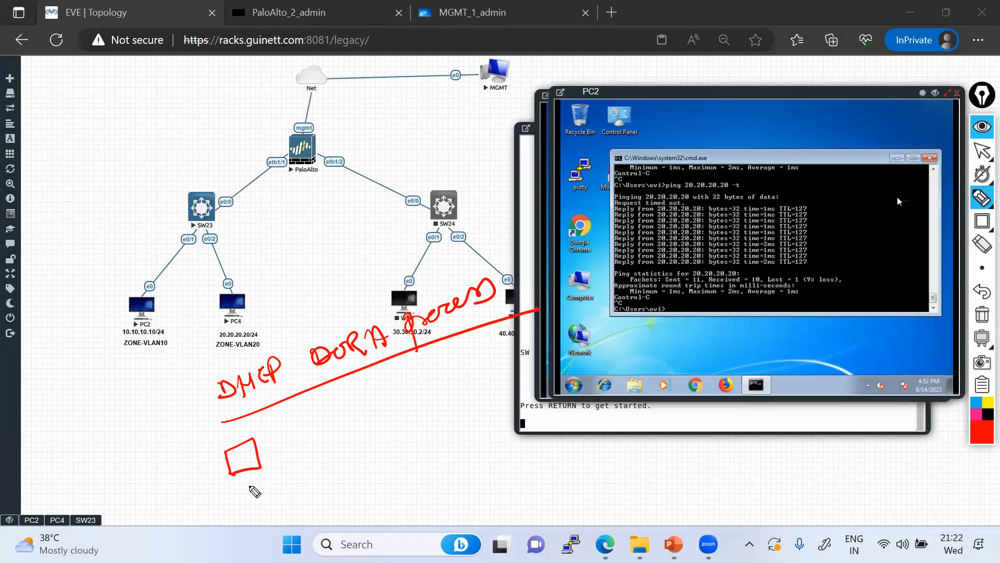
mouse_move(233, 490)
mouse_down()
mouse_move(263, 487)
mouse_move(241, 500)
mouse_move(245, 513)
mouse_move(329, 478)
mouse_move(324, 461)
mouse_up()
drag(238, 469, 254, 456)
Draw the DHCP server box with Discover and Offer arrows, labelled OFR
drag(462, 370, 465, 417)
mouse_move(463, 368)
mouse_down()
mouse_move(506, 353)
mouse_move(465, 419)
mouse_move(493, 443)
mouse_move(544, 430)
mouse_move(552, 417)
mouse_move(543, 458)
mouse_move(625, 430)
mouse_move(599, 435)
mouse_up()
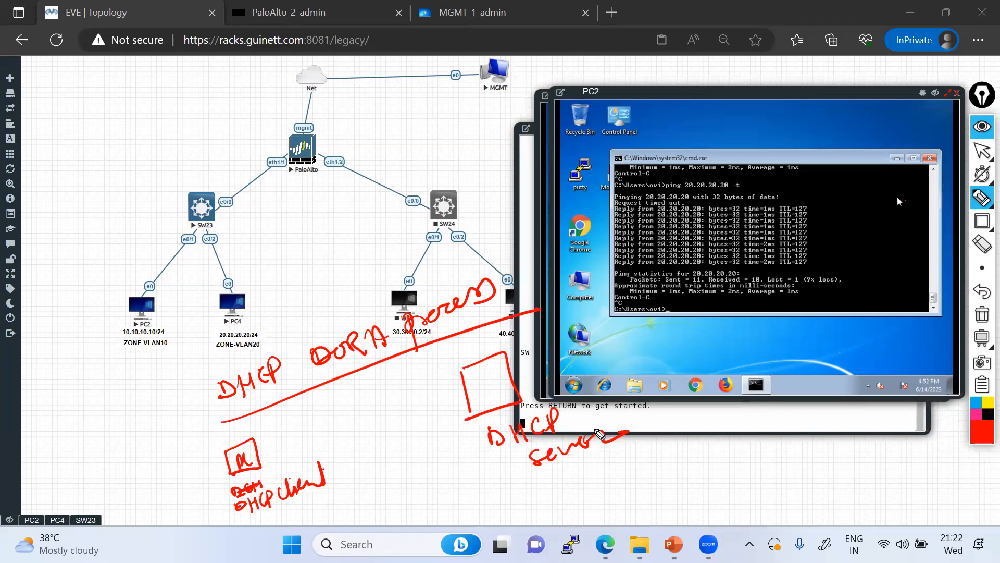
drag(270, 427, 439, 372)
drag(405, 401, 440, 372)
drag(326, 371, 320, 414)
mouse_move(336, 391)
mouse_down()
mouse_move(347, 402)
mouse_move(406, 370)
mouse_up()
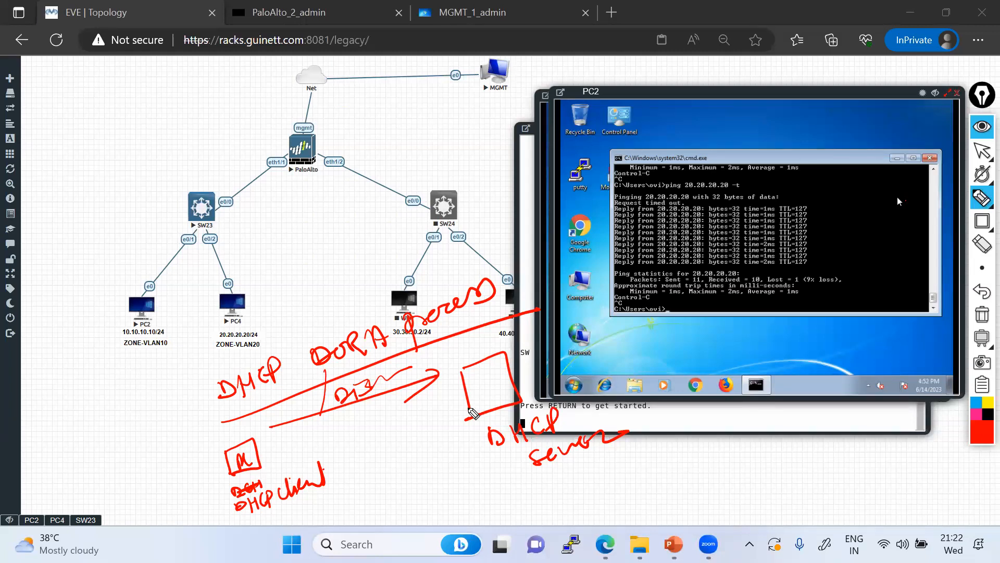
drag(469, 397, 390, 414)
mouse_move(273, 442)
mouse_down()
mouse_move(376, 426)
mouse_move(384, 415)
mouse_up()
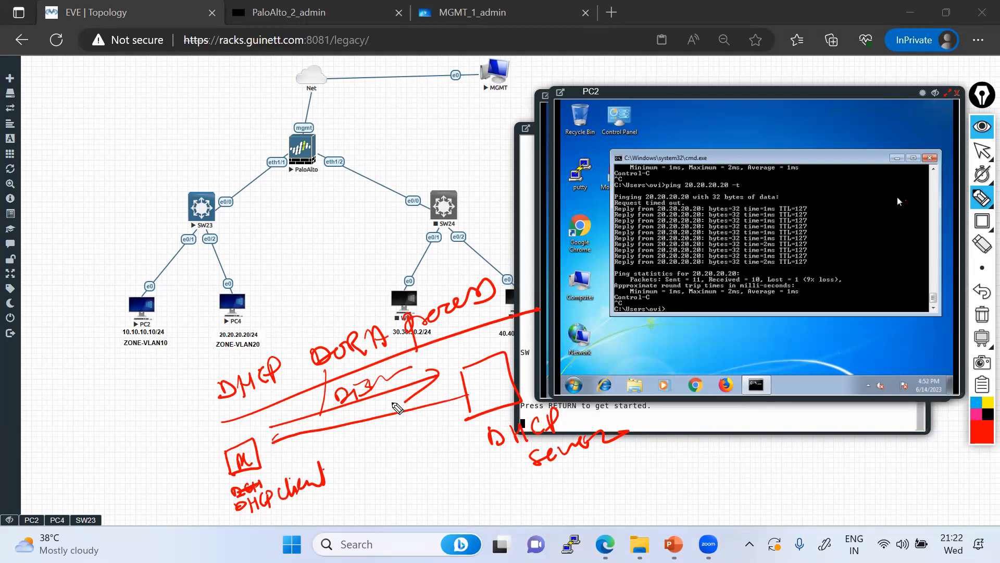
mouse_move(371, 407)
mouse_down()
mouse_move(373, 417)
mouse_move(404, 404)
mouse_up()
Add the Request and Acknowledgement arrows and DORA check marks, then erase the sketch
mouse_move(263, 458)
mouse_down()
mouse_move(453, 422)
mouse_move(434, 446)
mouse_up()
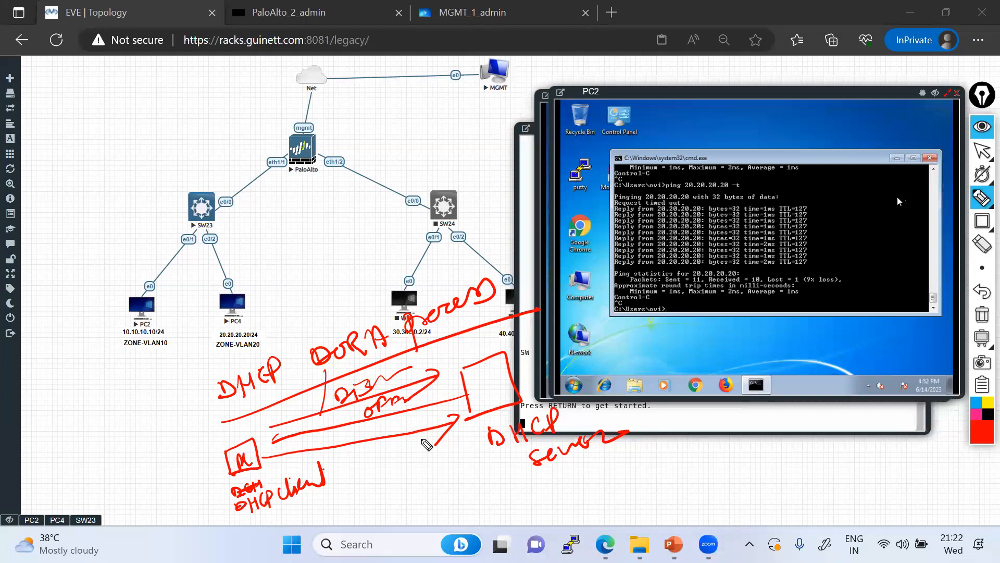
mouse_move(472, 432)
mouse_down()
mouse_move(329, 464)
mouse_move(356, 468)
mouse_up()
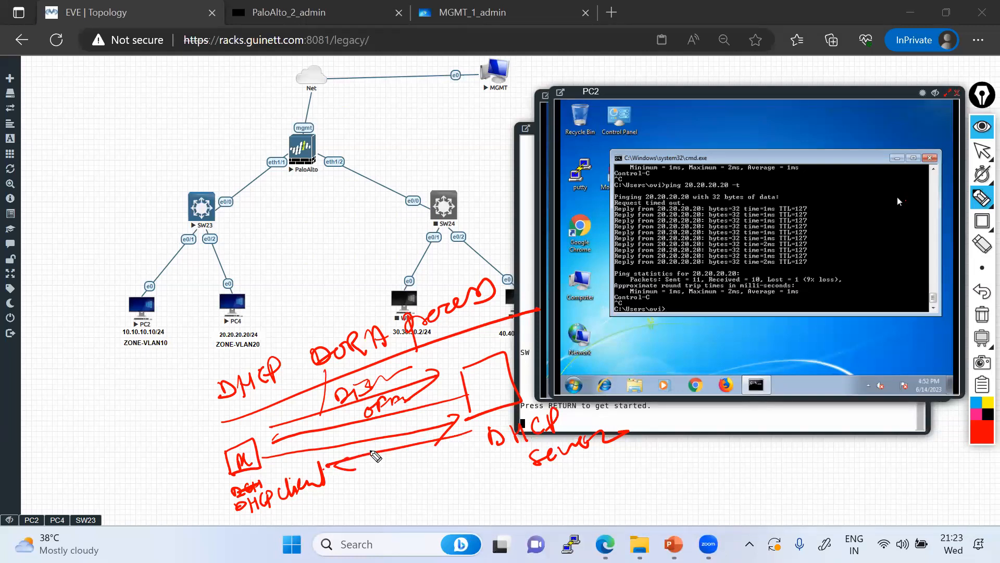
mouse_move(300, 331)
mouse_down()
mouse_move(330, 307)
mouse_move(348, 314)
mouse_move(386, 293)
mouse_up()
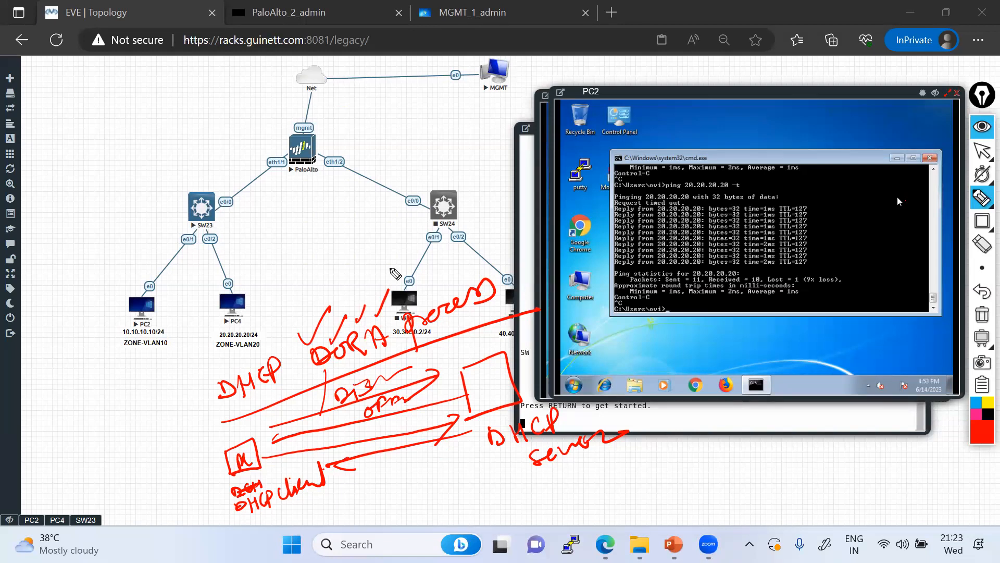
drag(290, 338, 327, 306)
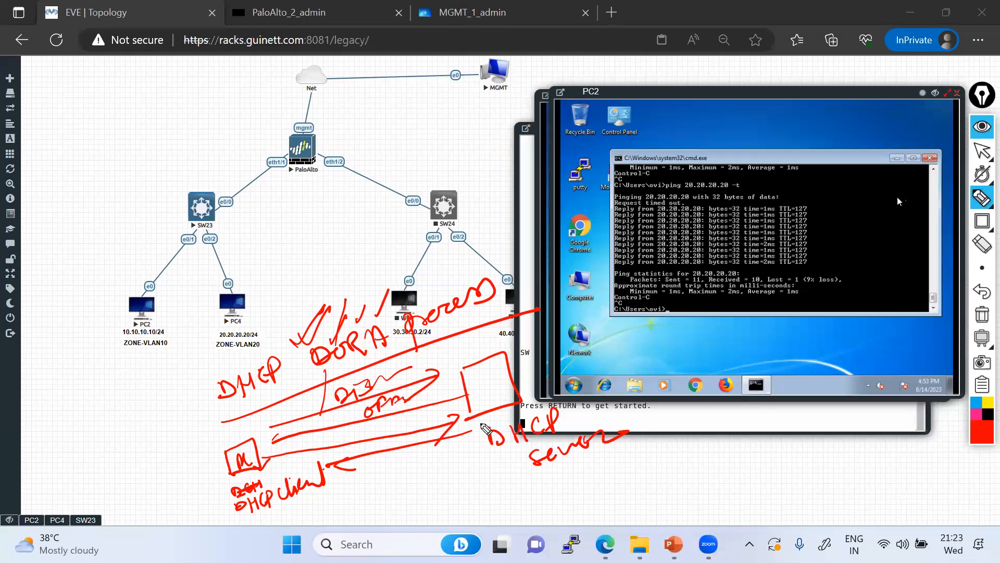
click(982, 154)
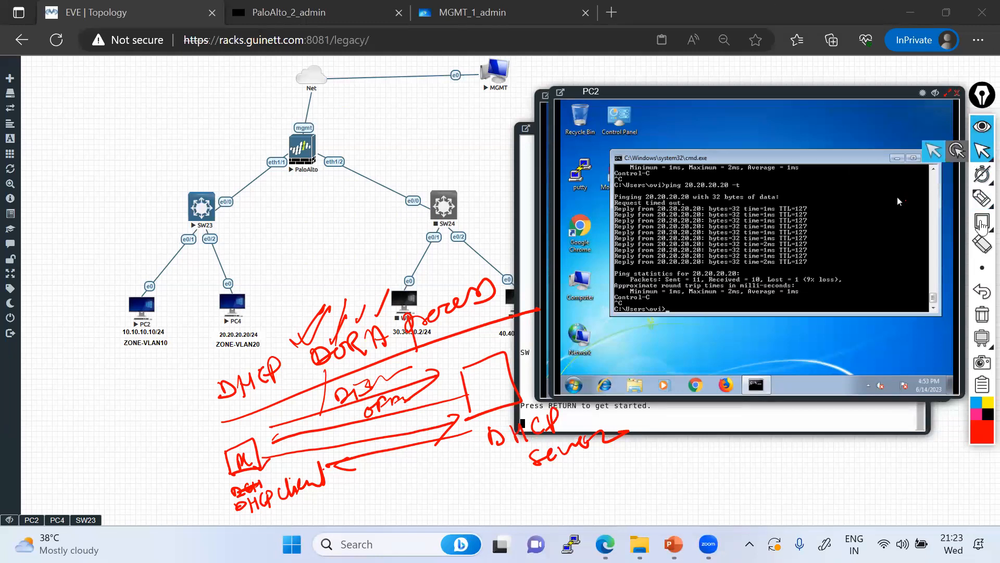
click(982, 317)
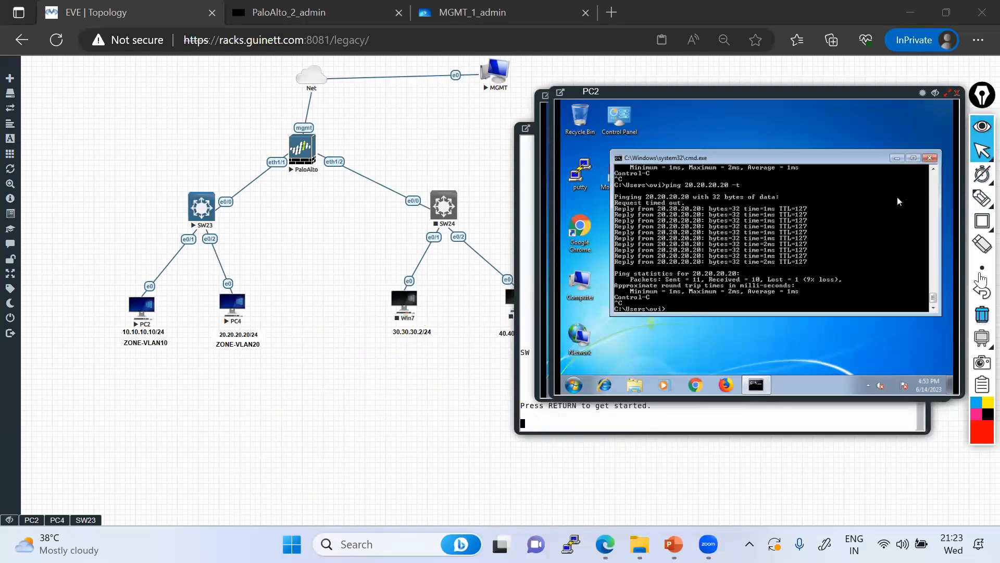
mouse_move(980, 153)
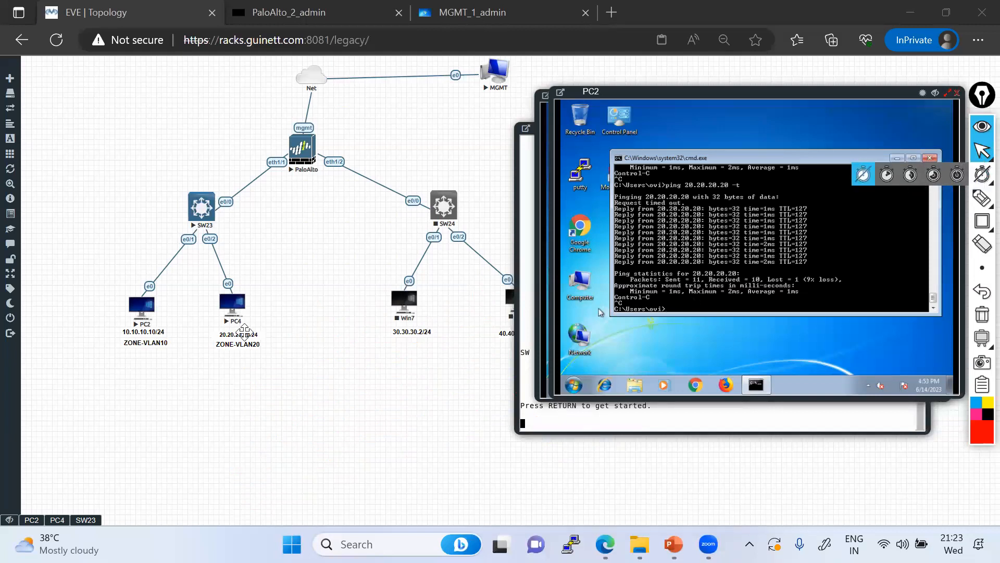
mouse_move(981, 217)
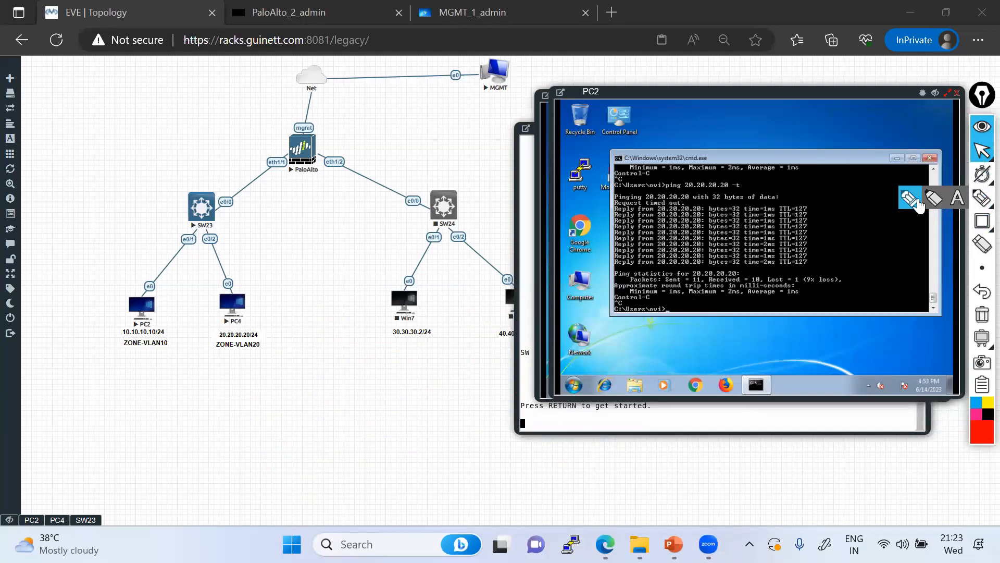
click(982, 197)
mouse_move(191, 249)
mouse_down()
mouse_move(316, 154)
mouse_move(307, 176)
mouse_move(211, 248)
mouse_move(179, 287)
mouse_up()
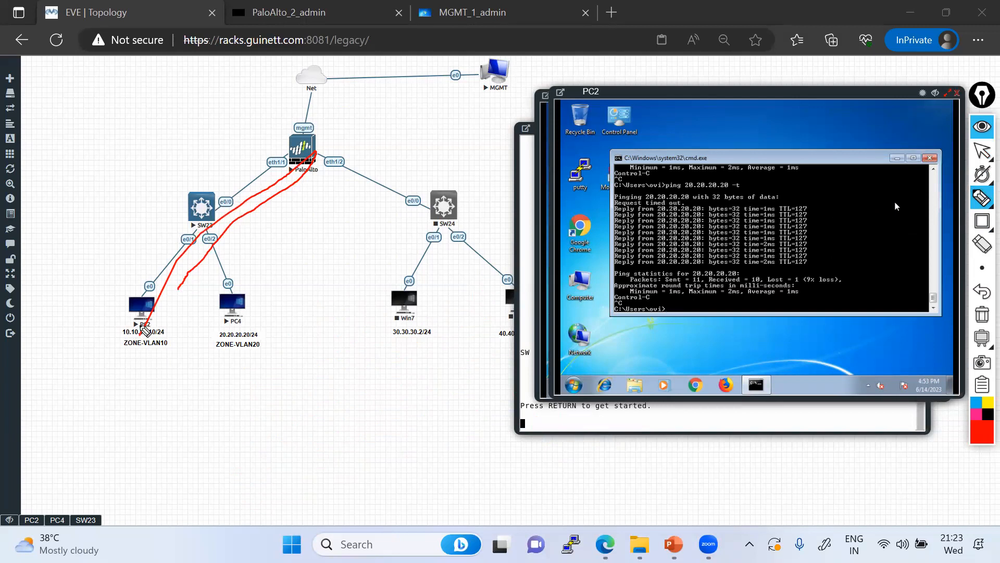
drag(137, 334, 289, 140)
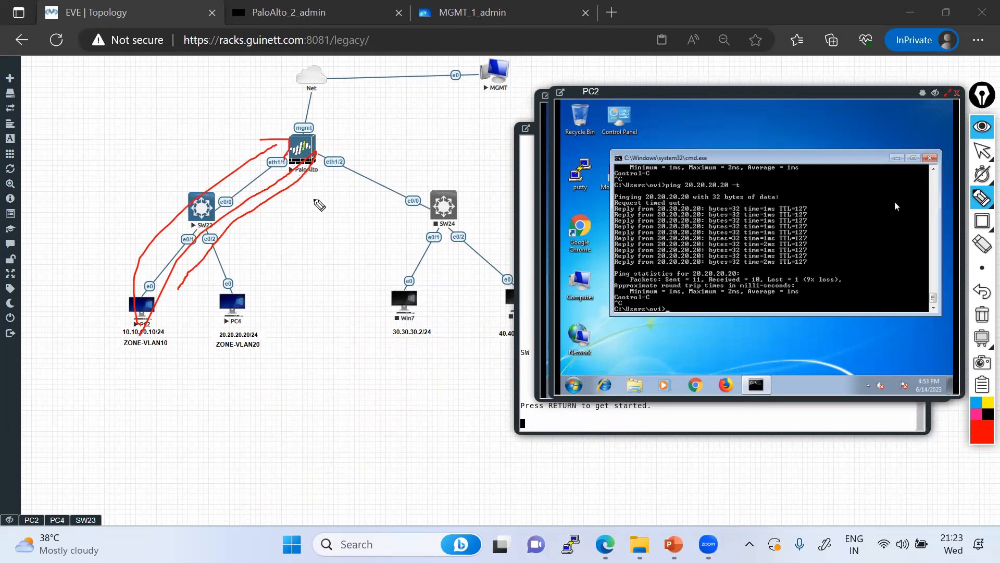
drag(315, 154, 172, 313)
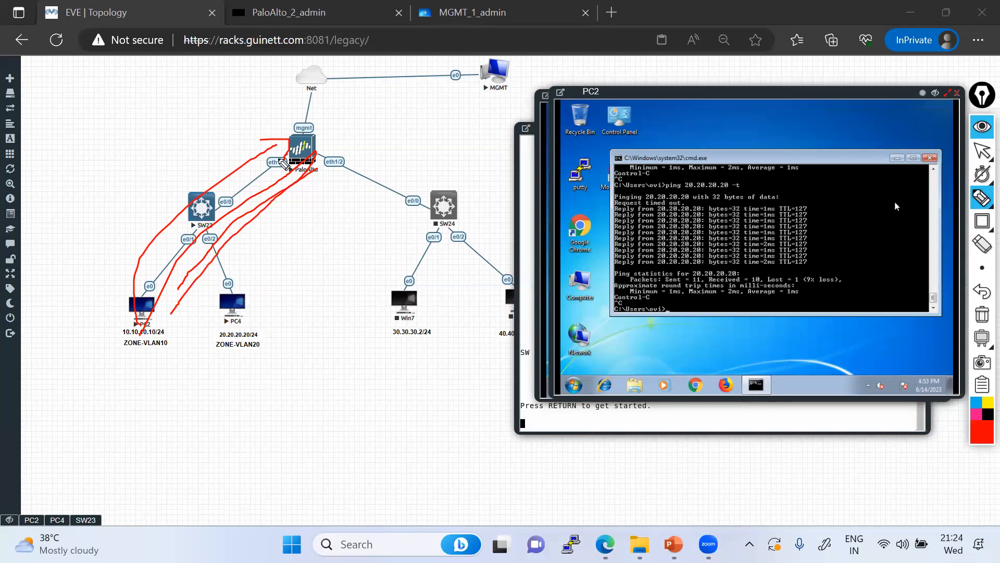
drag(324, 139, 316, 151)
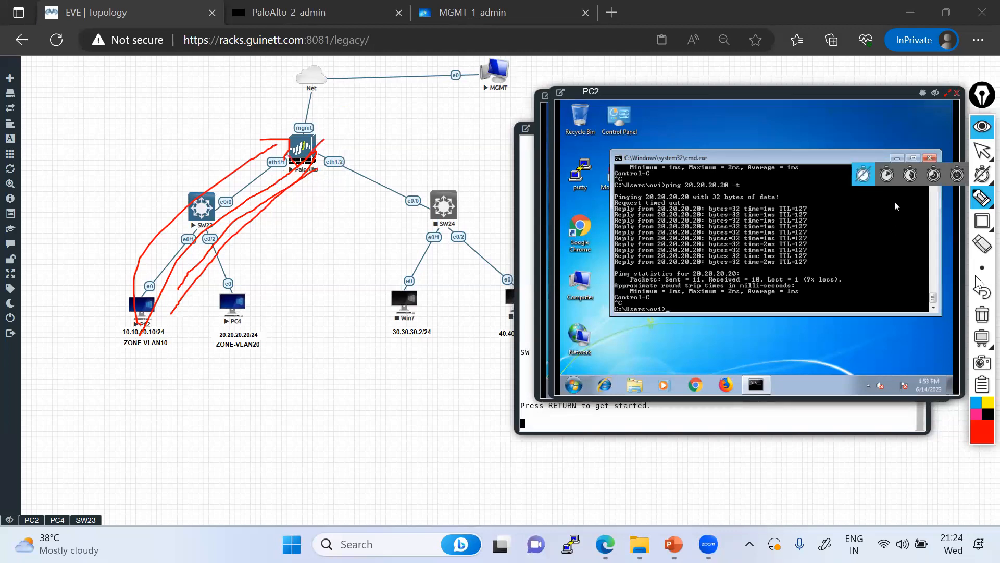
click(982, 314)
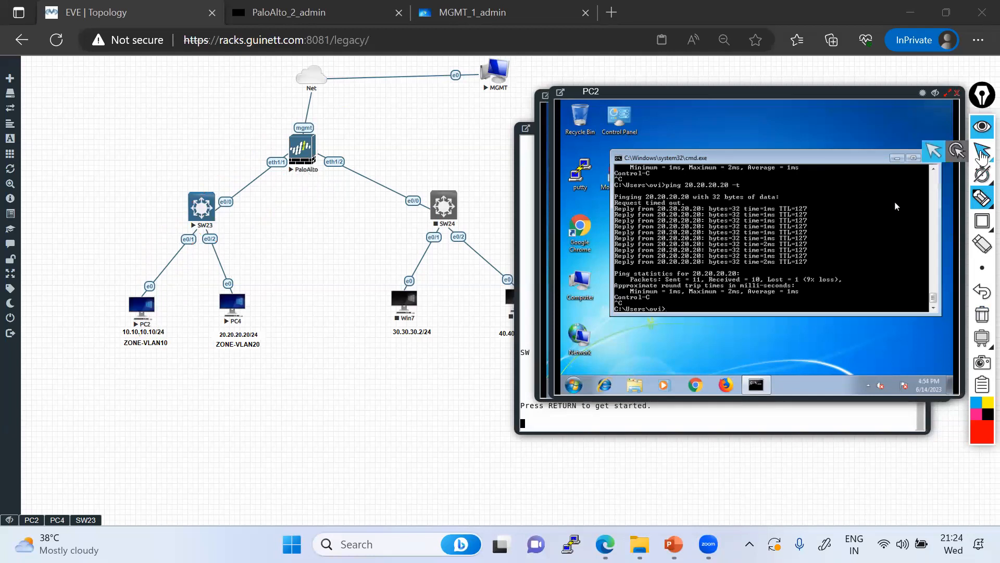
click(982, 151)
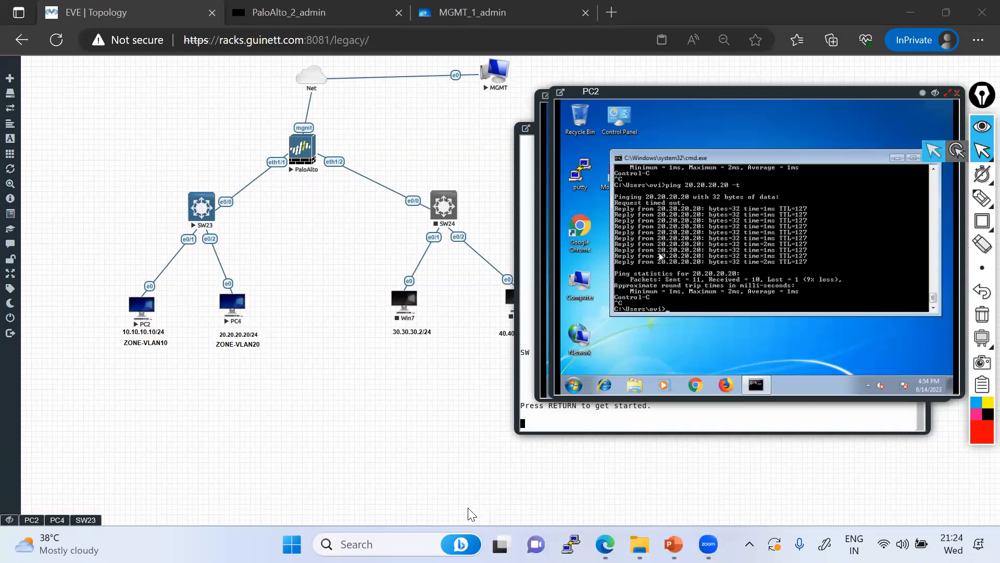
click(792, 200)
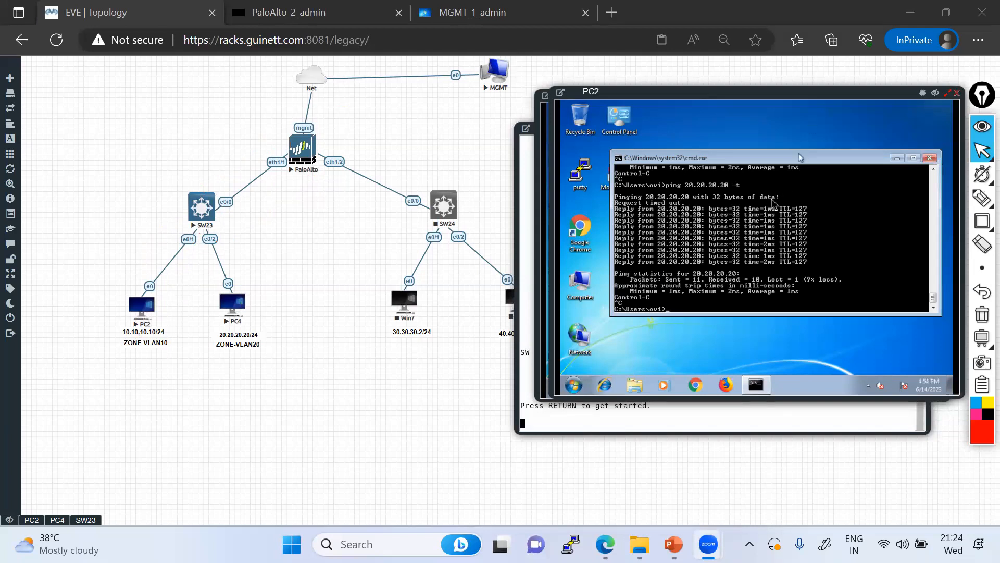
Trace PC2 via SW23 and PaloAlto to a circled MGMT node, and SW23 to PC4
click(982, 197)
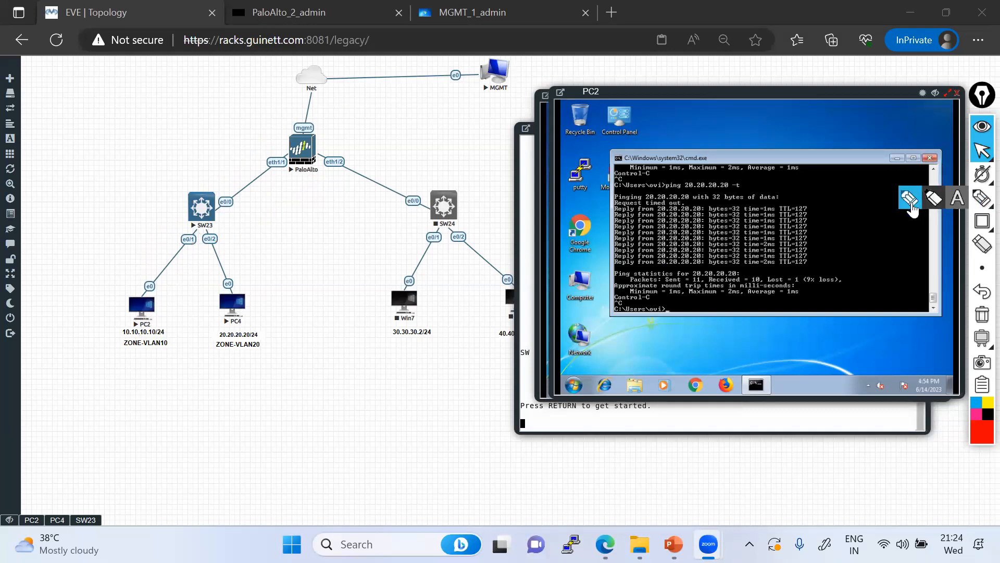
mouse_move(131, 319)
mouse_down()
mouse_move(221, 209)
mouse_move(284, 161)
mouse_move(315, 94)
mouse_move(393, 73)
mouse_up()
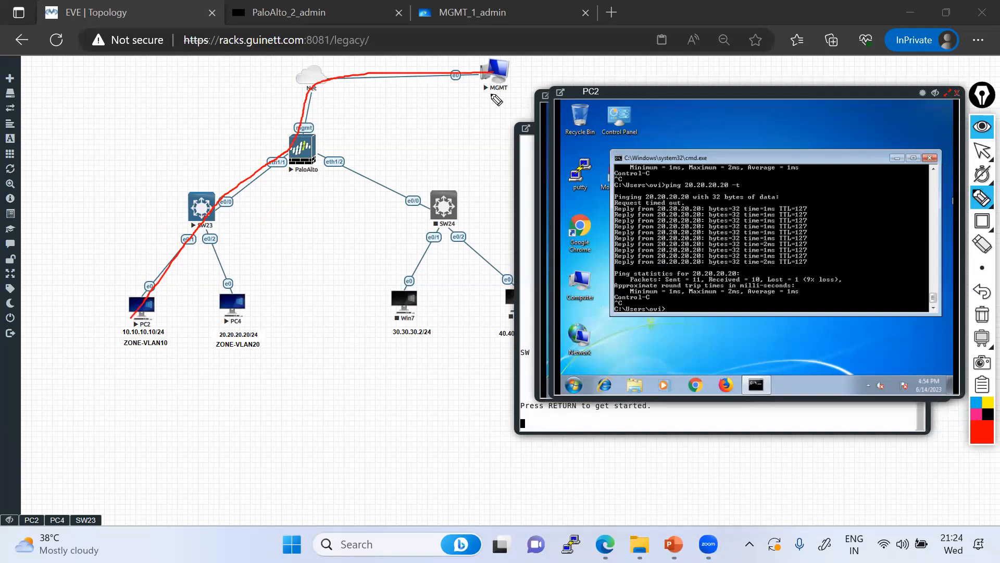
click(508, 49)
mouse_move(504, 83)
mouse_down()
mouse_move(585, 84)
mouse_move(497, 59)
mouse_up()
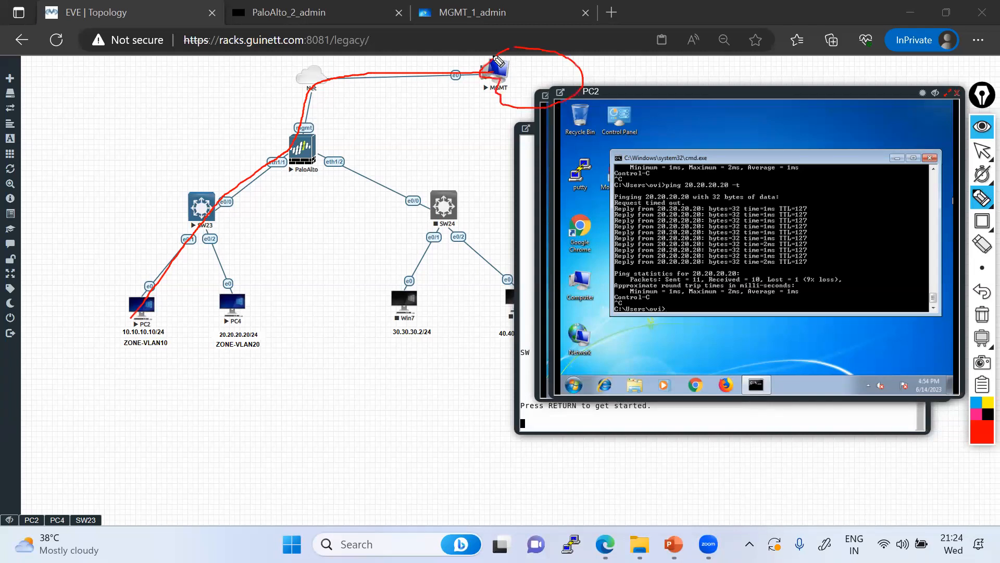
mouse_move(144, 331)
mouse_down()
mouse_move(208, 210)
mouse_move(242, 315)
mouse_up()
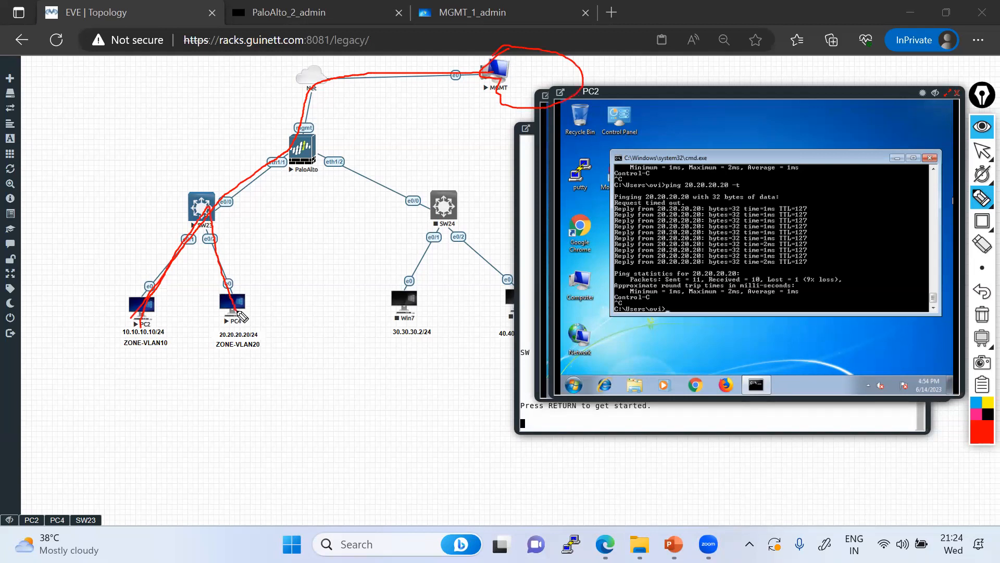
mouse_move(978, 265)
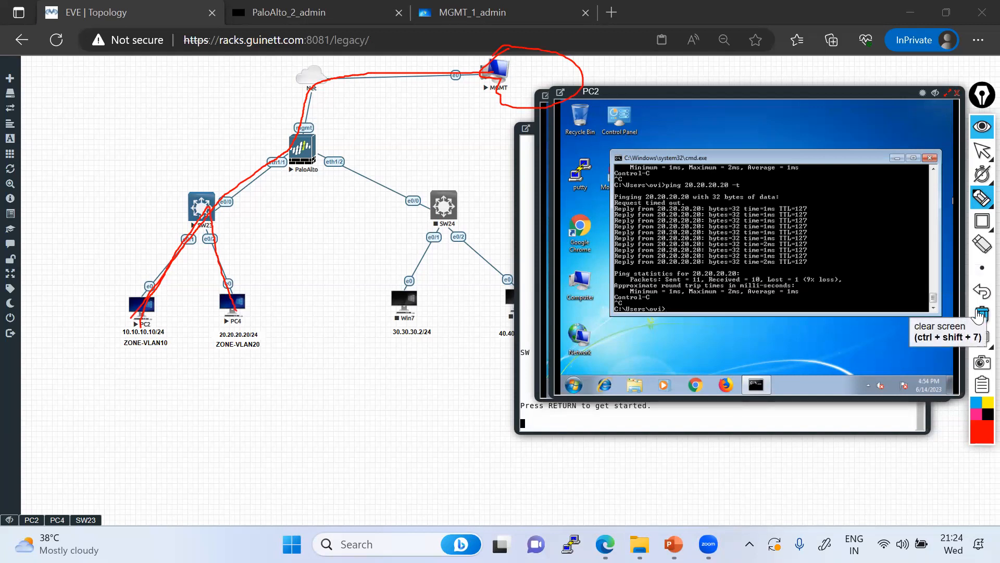
mouse_move(982, 155)
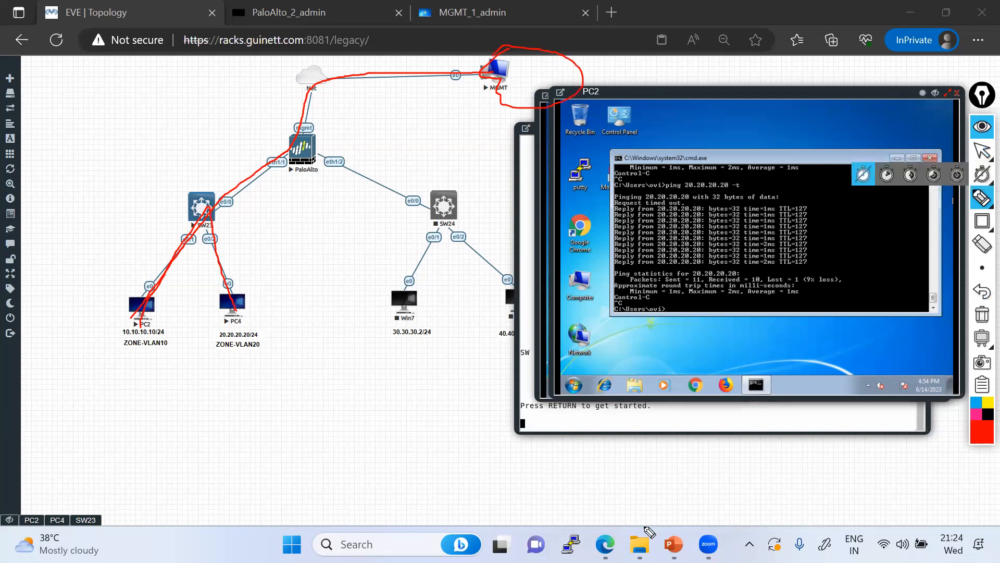
key(ctrl+shift+2)
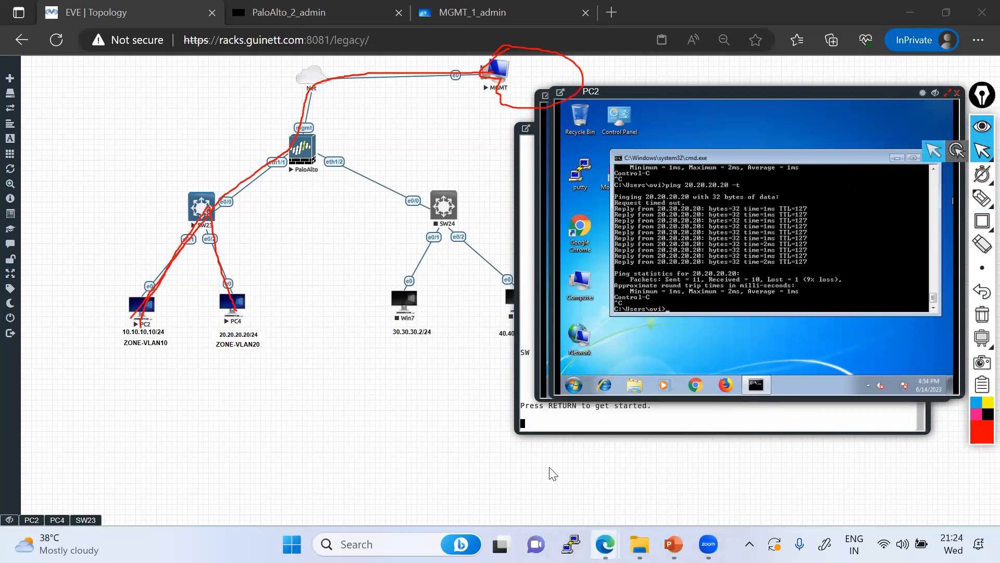
Open google.co.in in a new browser tab
mouse_move(605, 544)
click(516, 467)
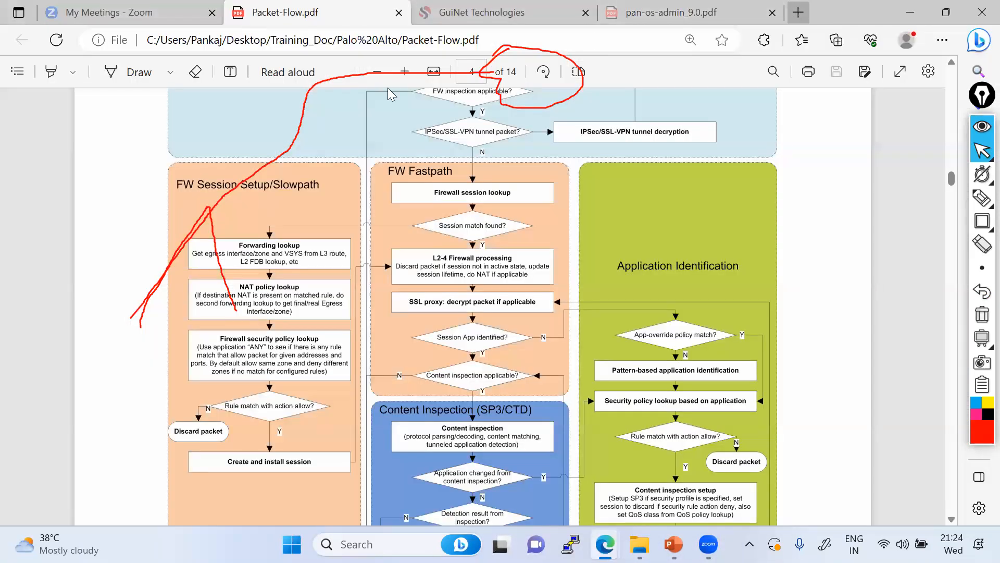
key(ctrl+t)
text(google.co.in)
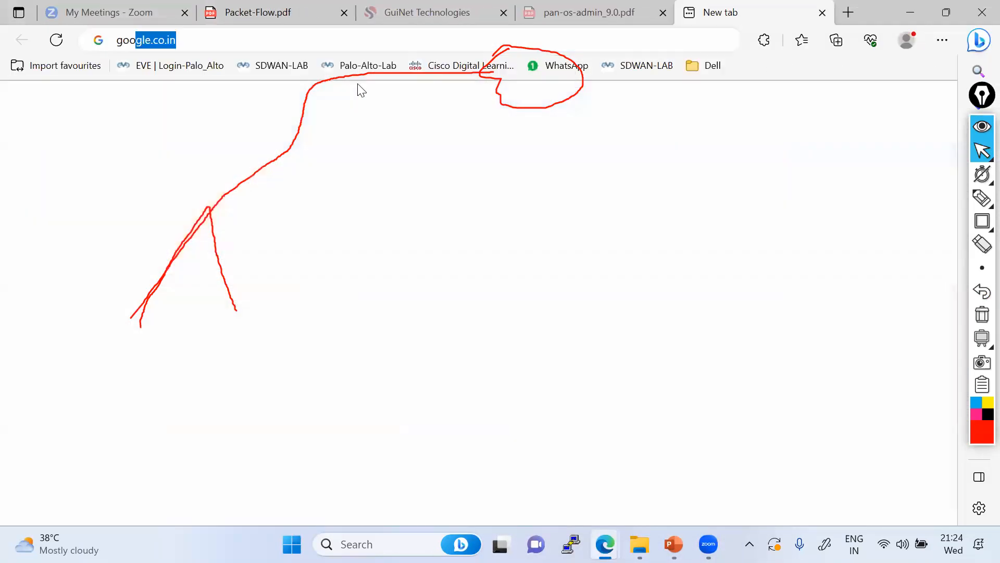
key(Return)
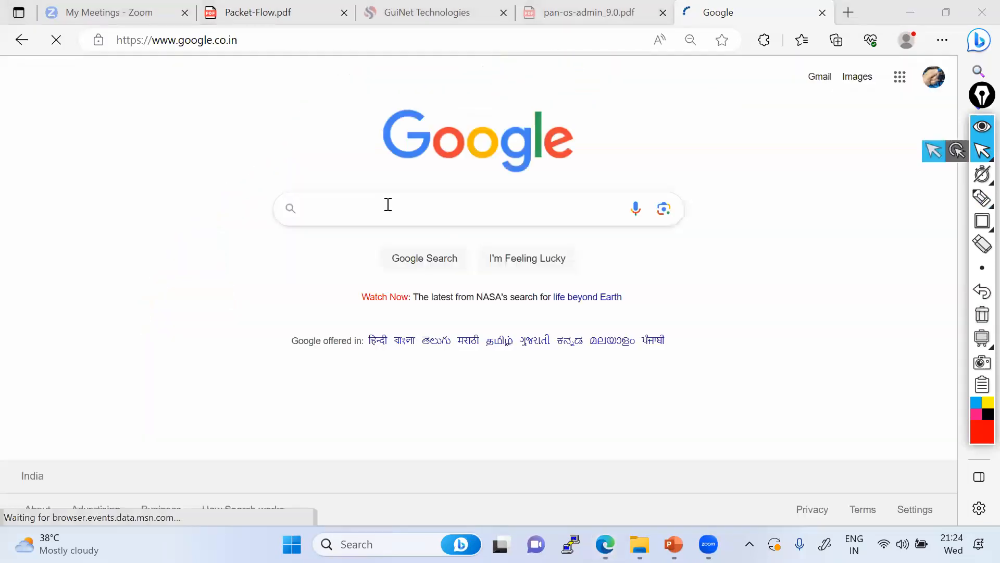
Search Google for 'dora process in dhcp'
click(388, 204)
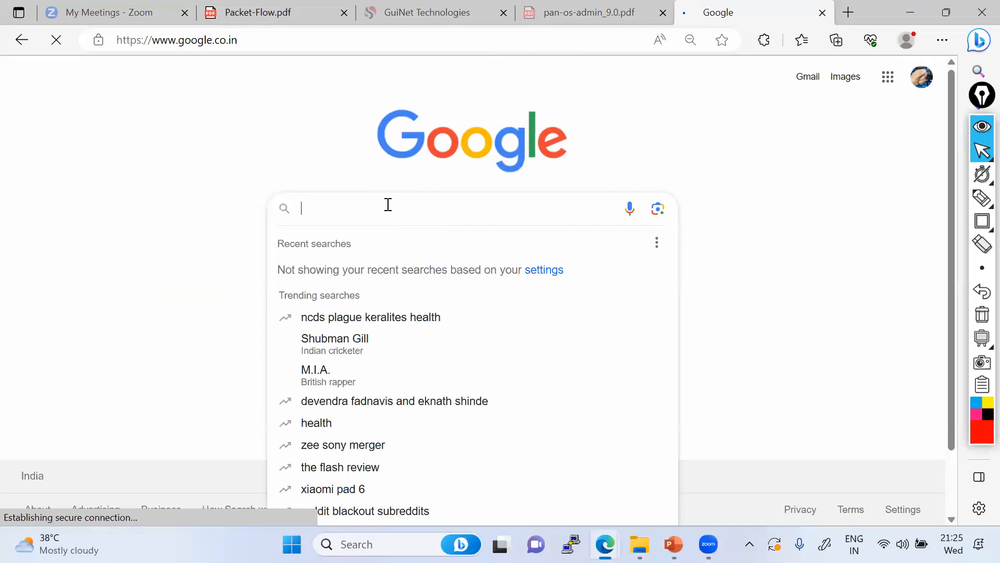
text(dhcp)
key(BackSpace)
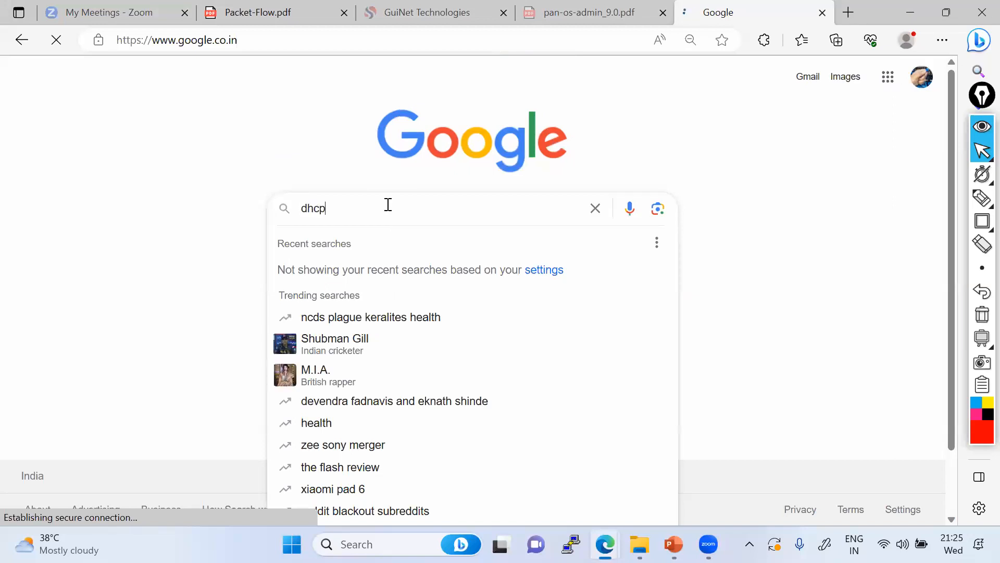
text(dor)
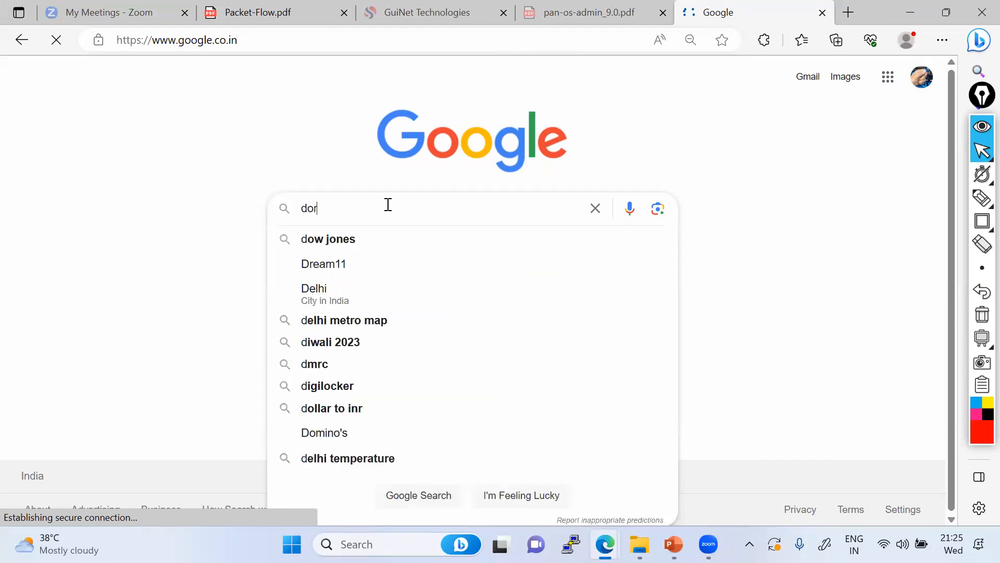
text(a process)
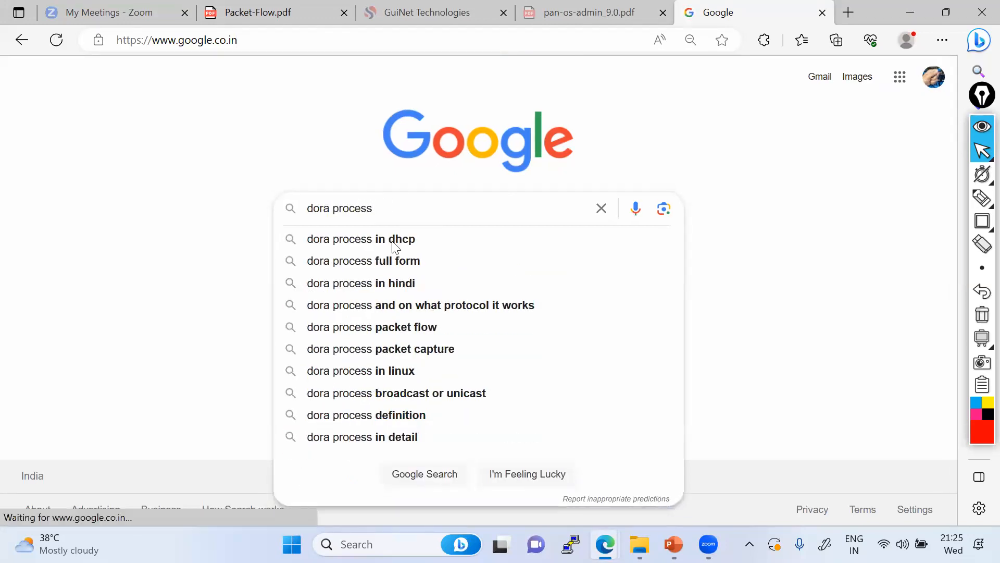
click(394, 242)
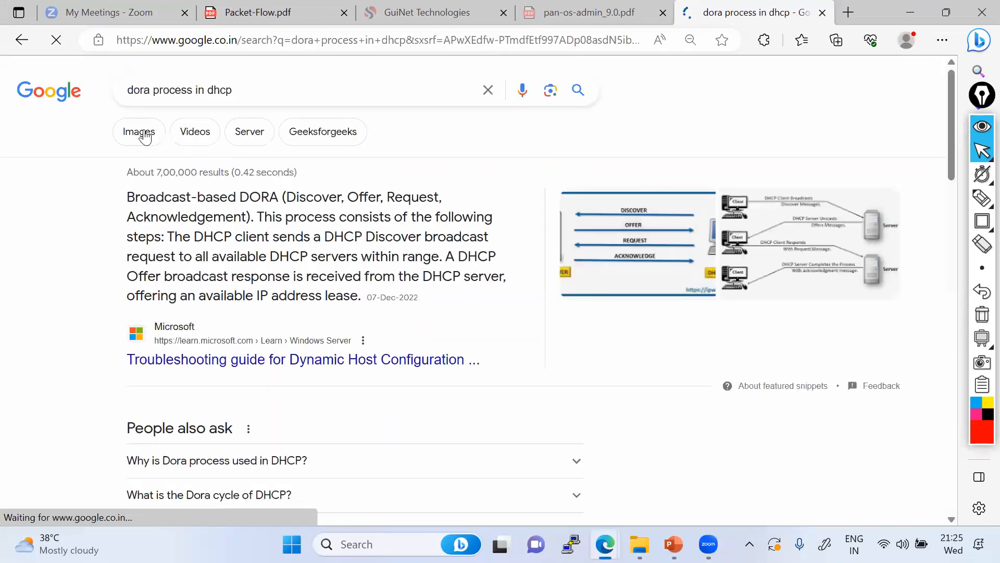
Show the DORA image results and enlarge the Quora DORA diagram
click(144, 134)
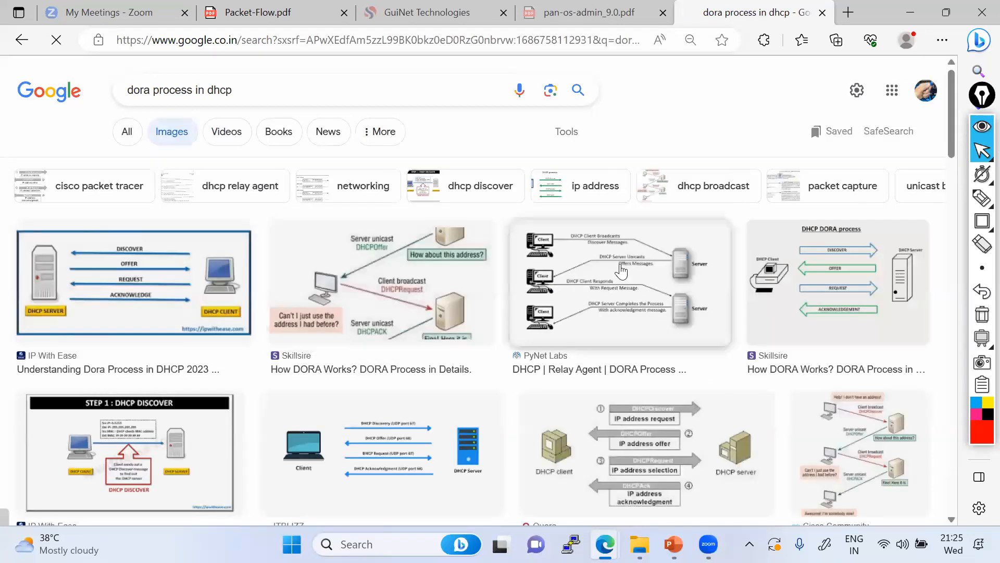
scroll(623, 271, down, 3)
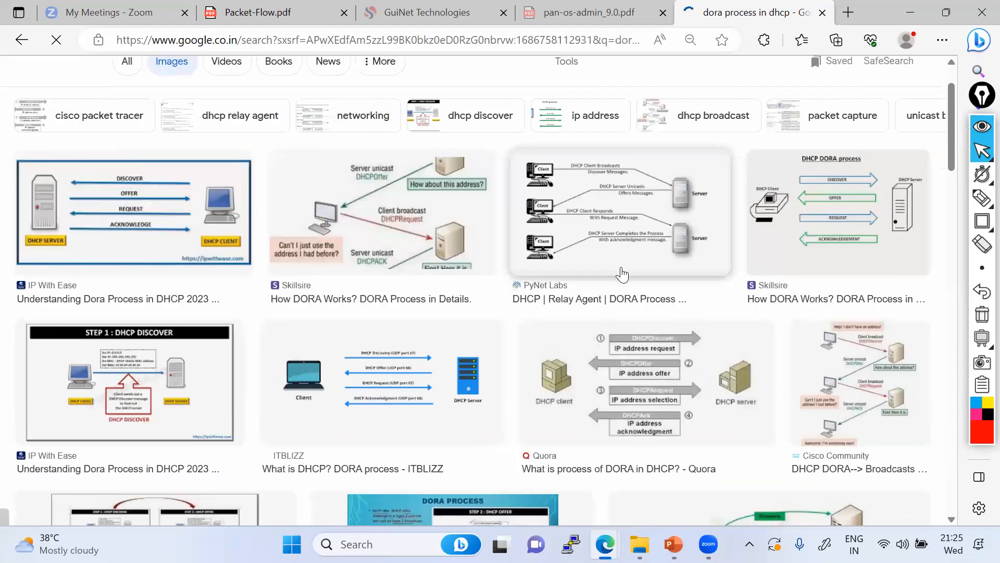
scroll(614, 274, up, 1)
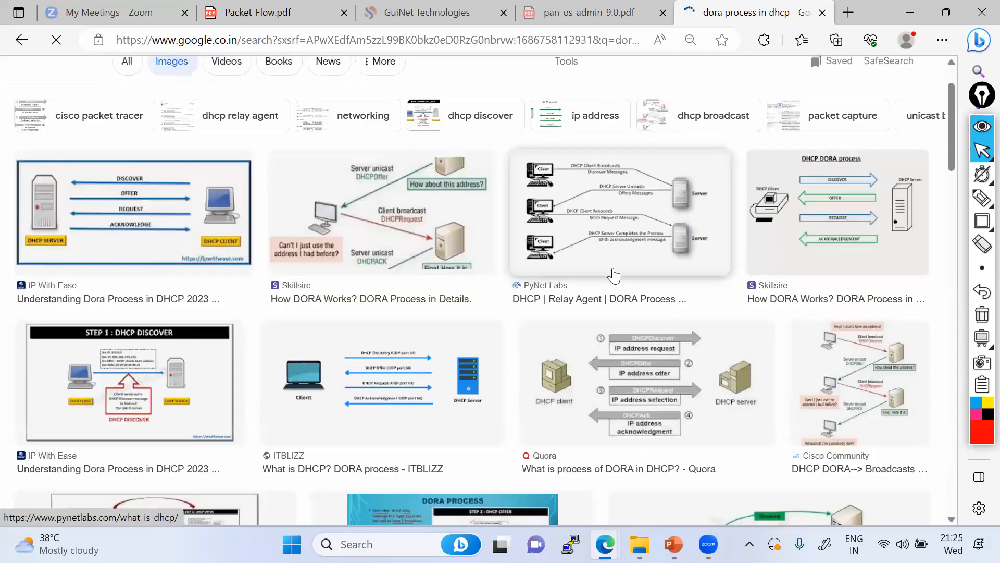
scroll(615, 279, down, 1)
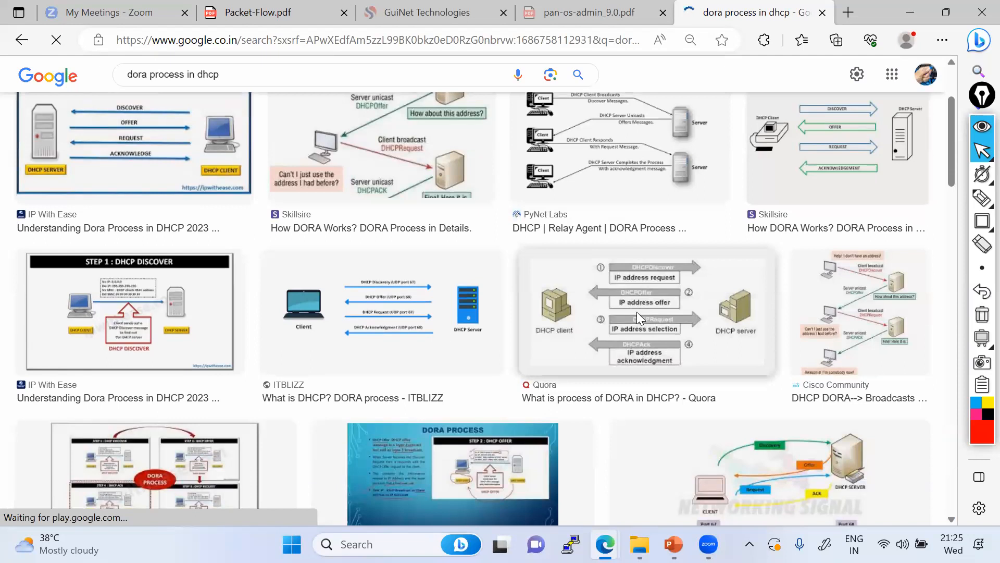
click(636, 311)
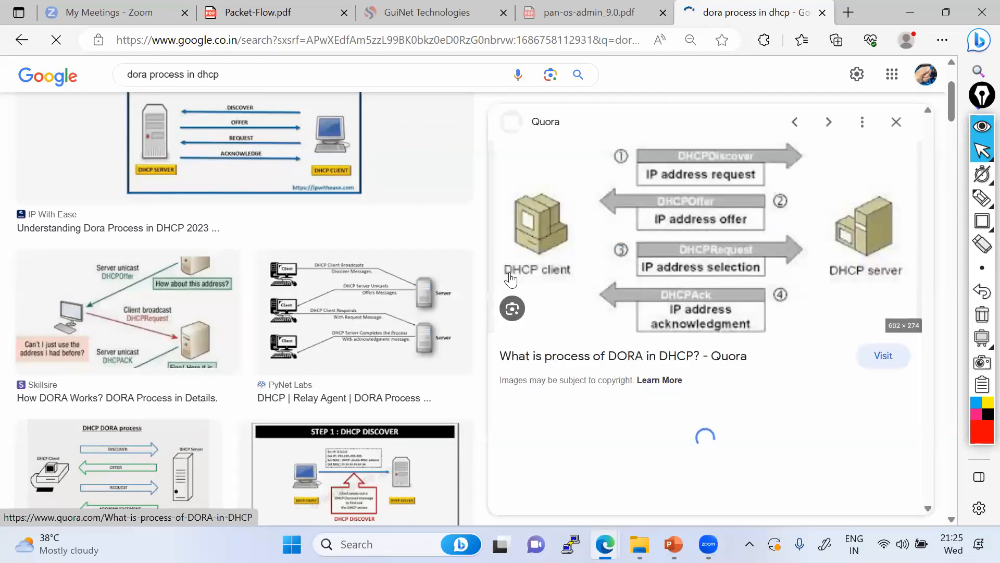
Draw a red line from the DHCP client to DHCPDiscover, then return to EVE
mouse_move(982, 197)
click(916, 199)
mouse_move(531, 225)
mouse_down()
mouse_move(565, 173)
mouse_move(675, 151)
mouse_up()
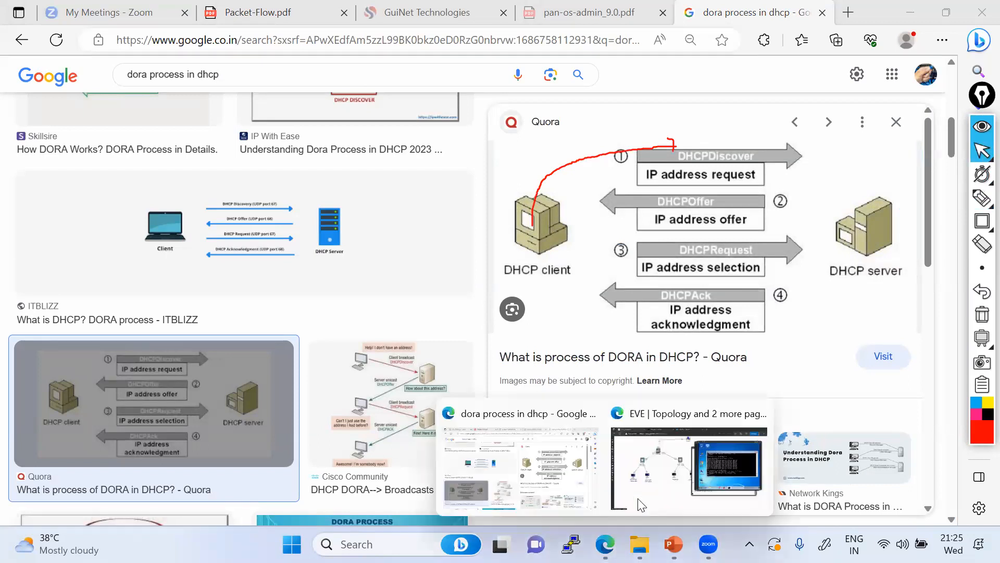
key(alt+Tab)
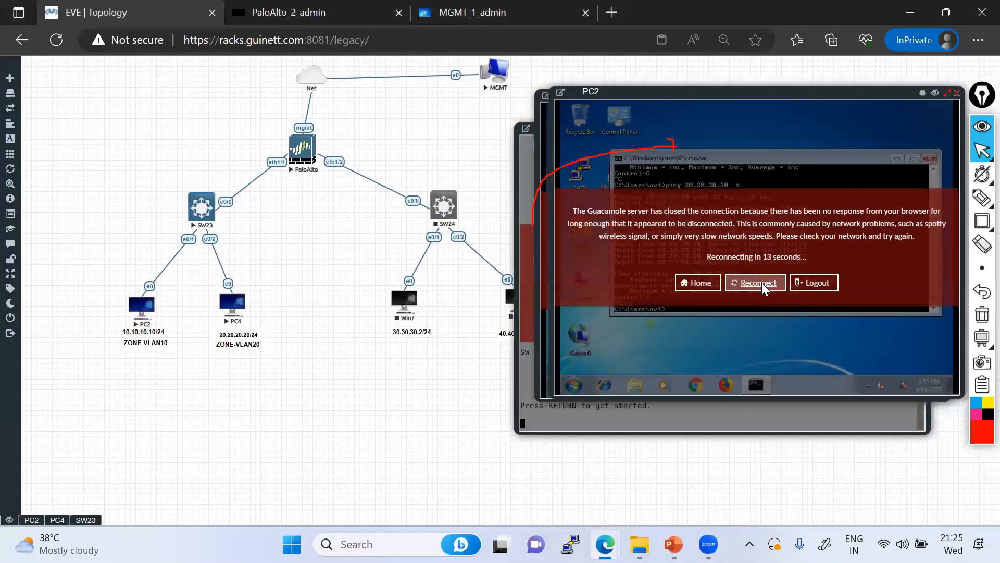
Reconnect PC2's console and rerun, then stop, the ping to 20.20.20.20
click(762, 282)
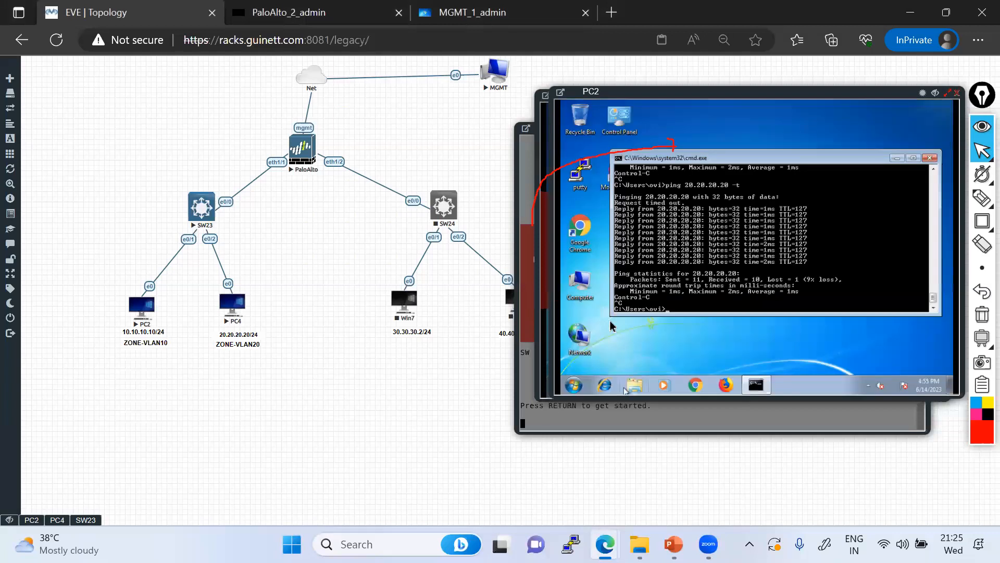
key(Up)
key(Return)
key(ctrl+c)
Run ipconfig on PC2 to show its static 10.10.10.10 address
text(ping 10.10.10.1)
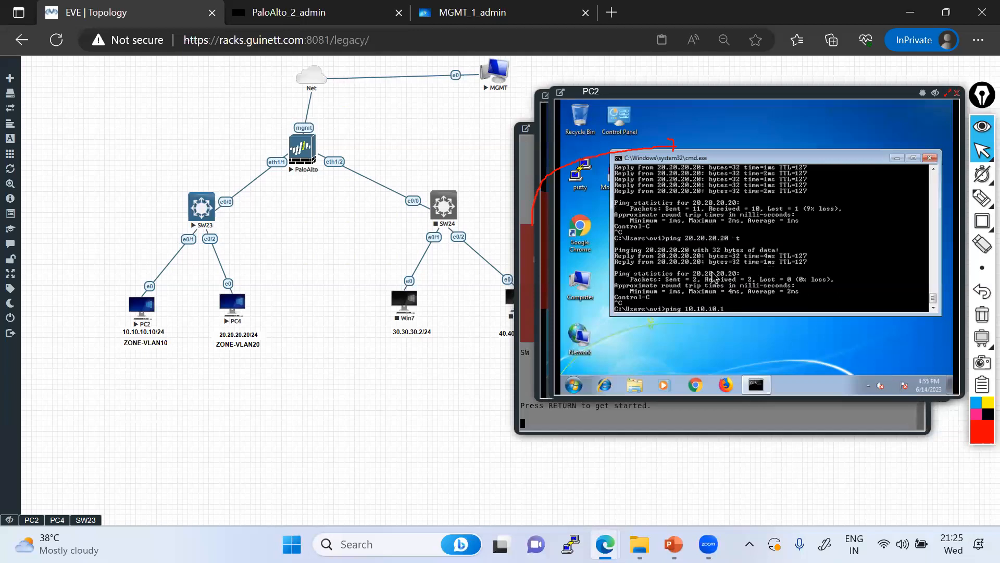
key(Escape)
text(ipconfig)
key(Return)
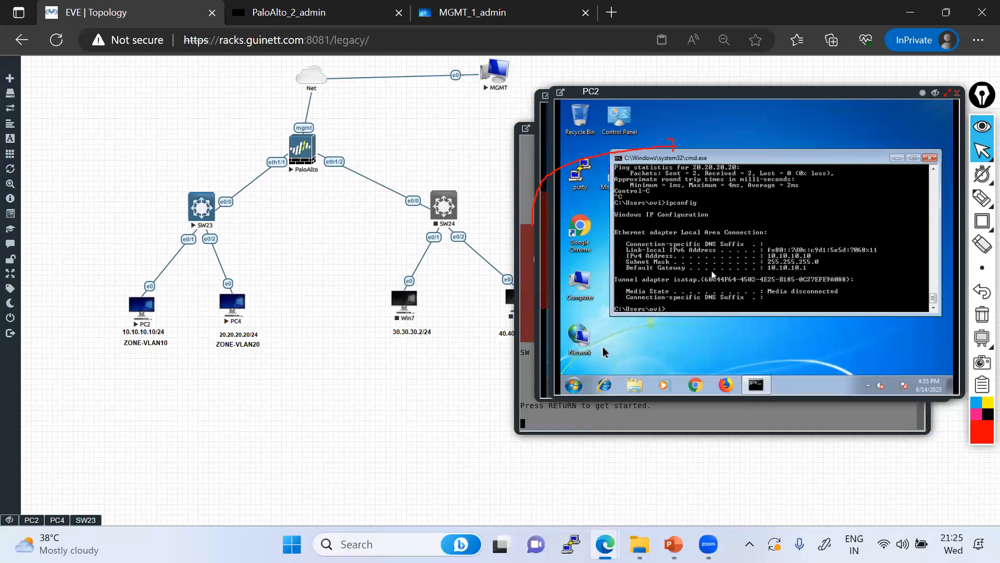
Set PC2's Local Area Connection IPv4 to obtain an IP address automatically
right_click(587, 342)
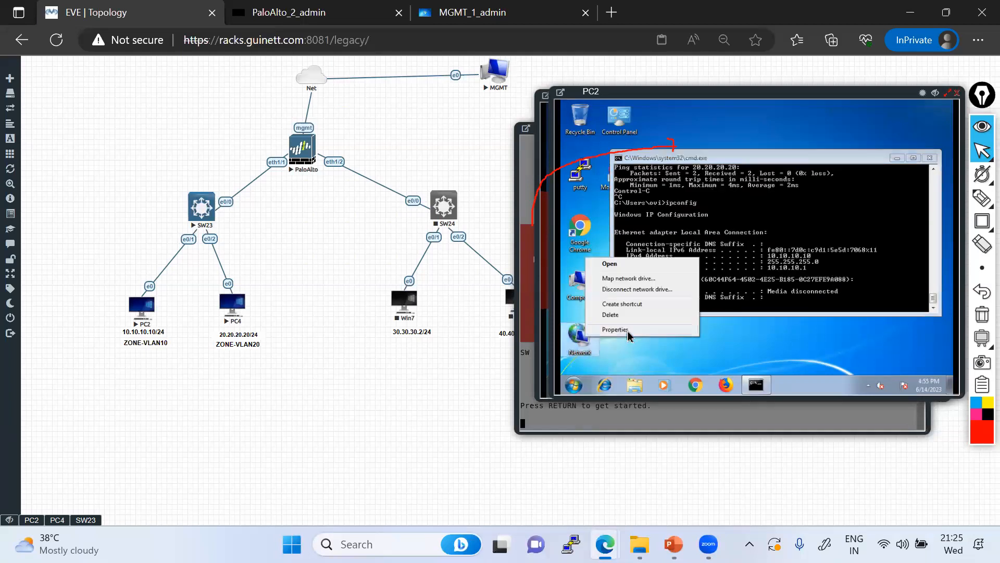
click(628, 337)
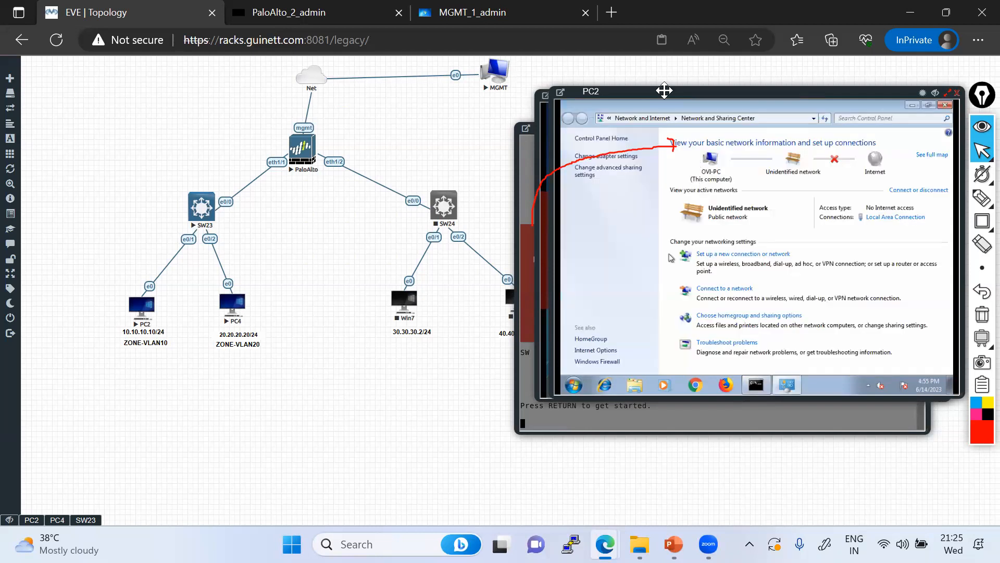
drag(624, 93, 584, 95)
click(981, 154)
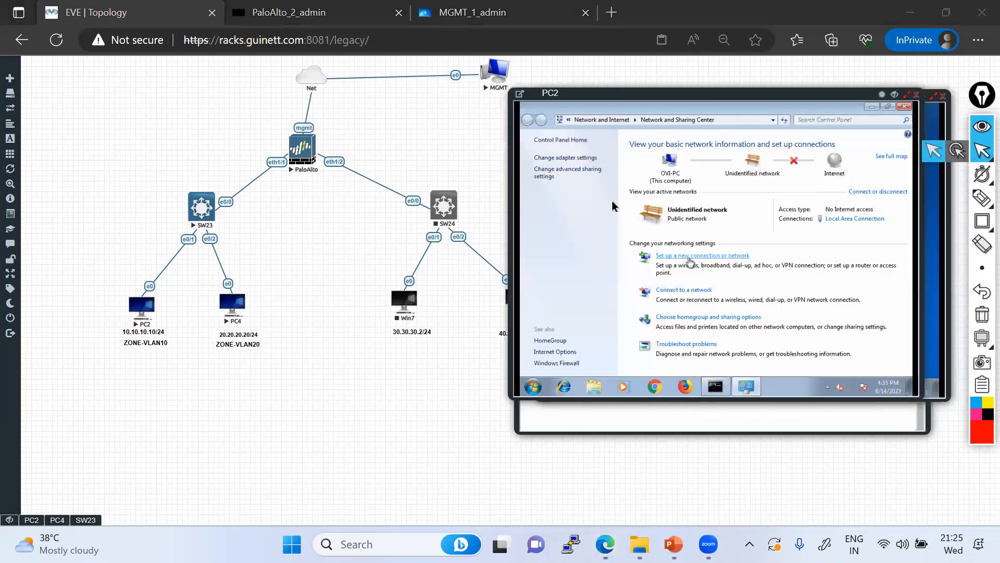
click(569, 158)
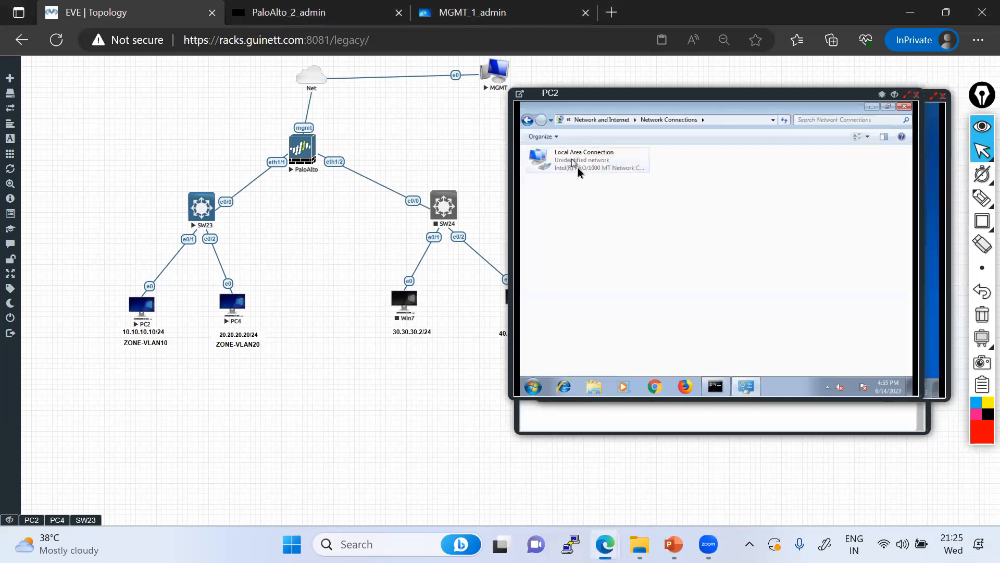
right_click(577, 167)
click(613, 261)
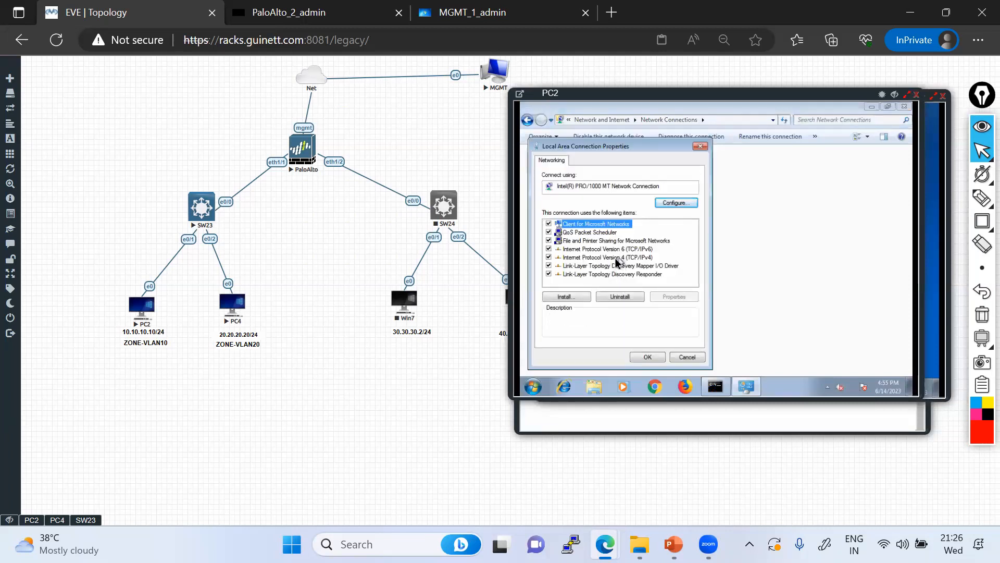
double_click(617, 261)
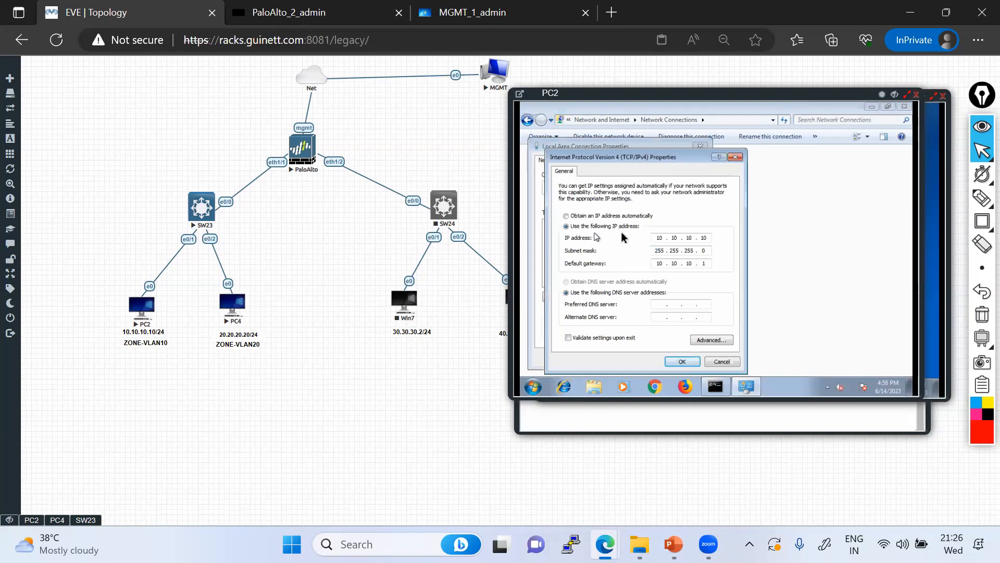
click(578, 218)
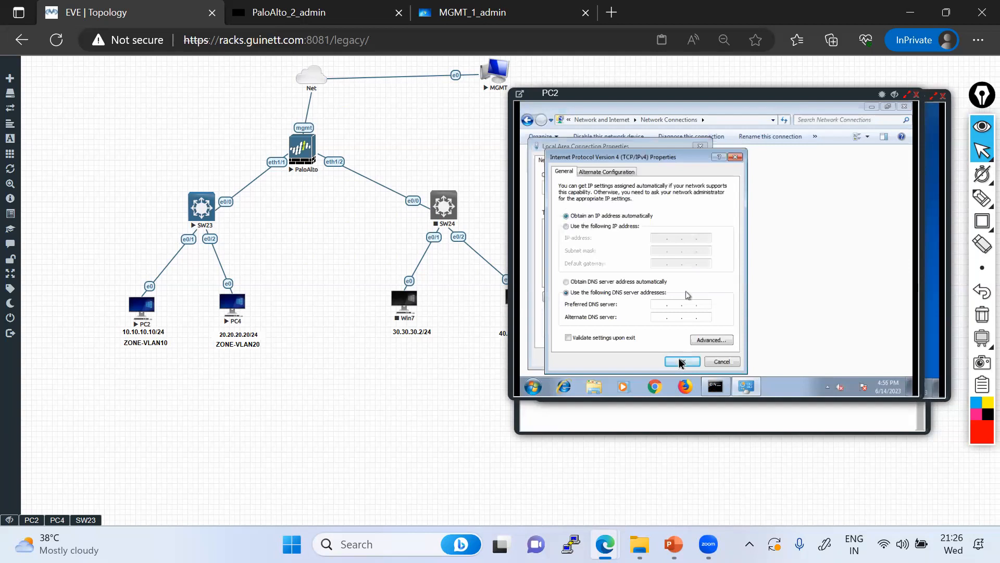
click(679, 361)
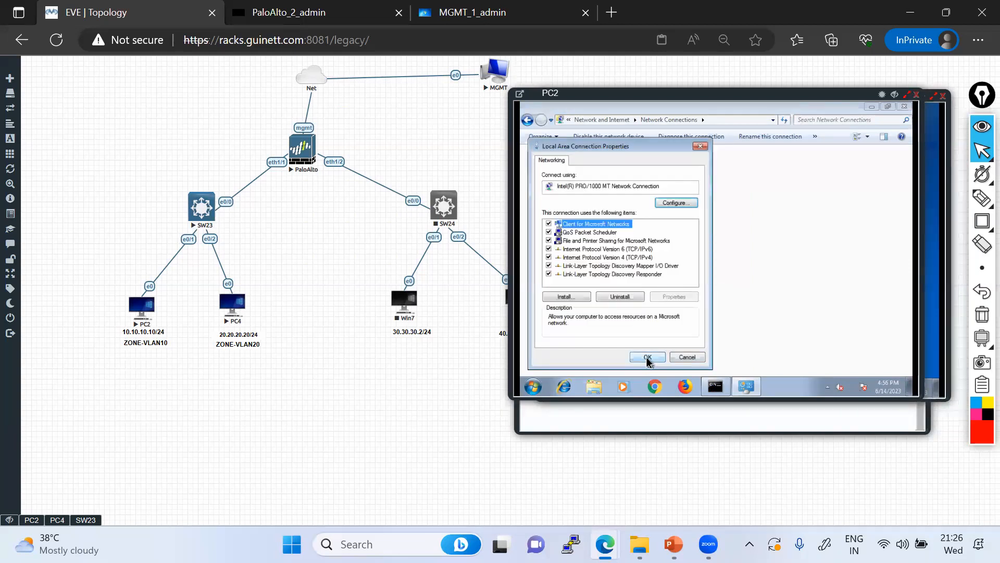
click(648, 358)
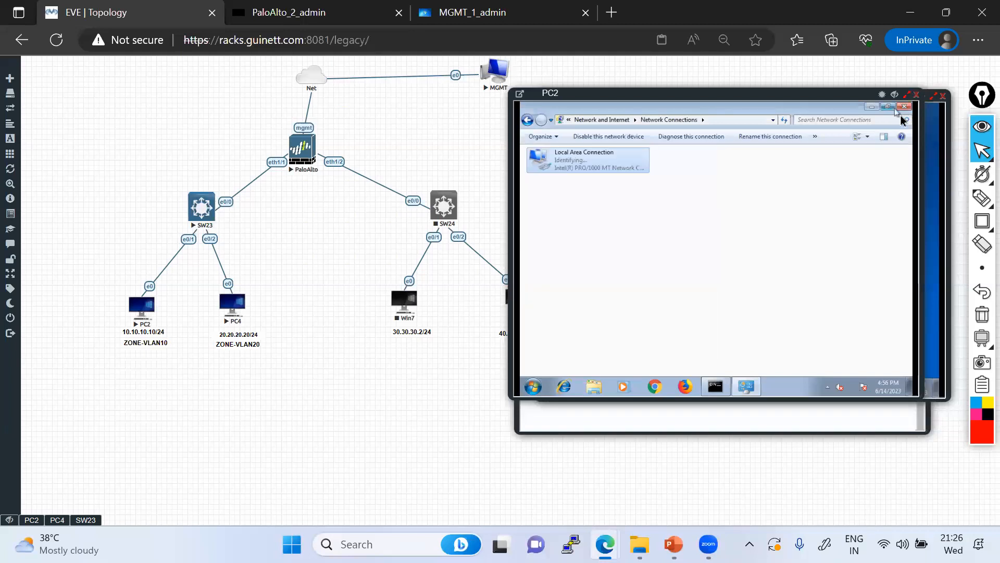
click(905, 107)
Rerun ipconfig on PC2 to confirm it has no IPv4 address
key(Up)
key(Return)
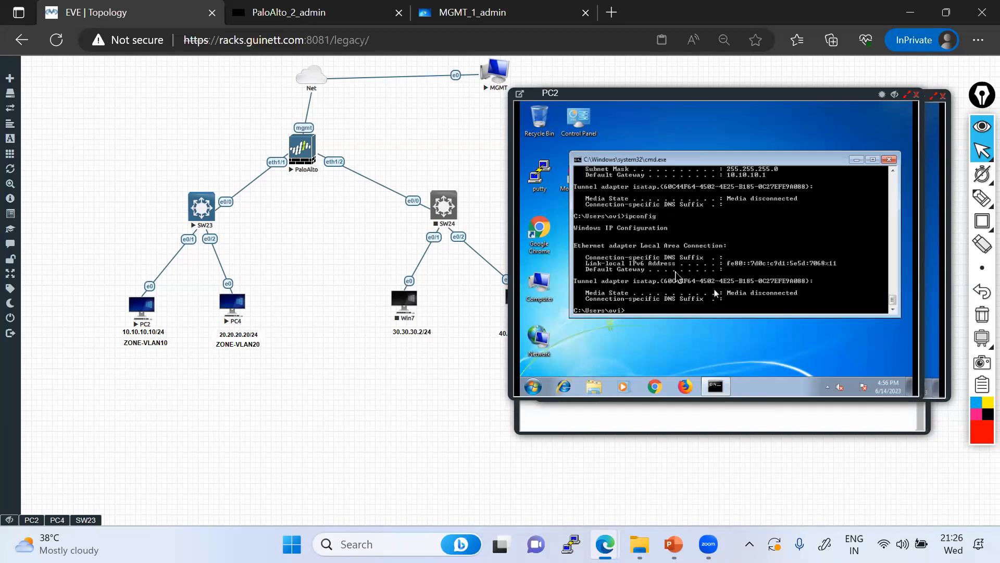
key(Return)
key(Return)
key(Return)
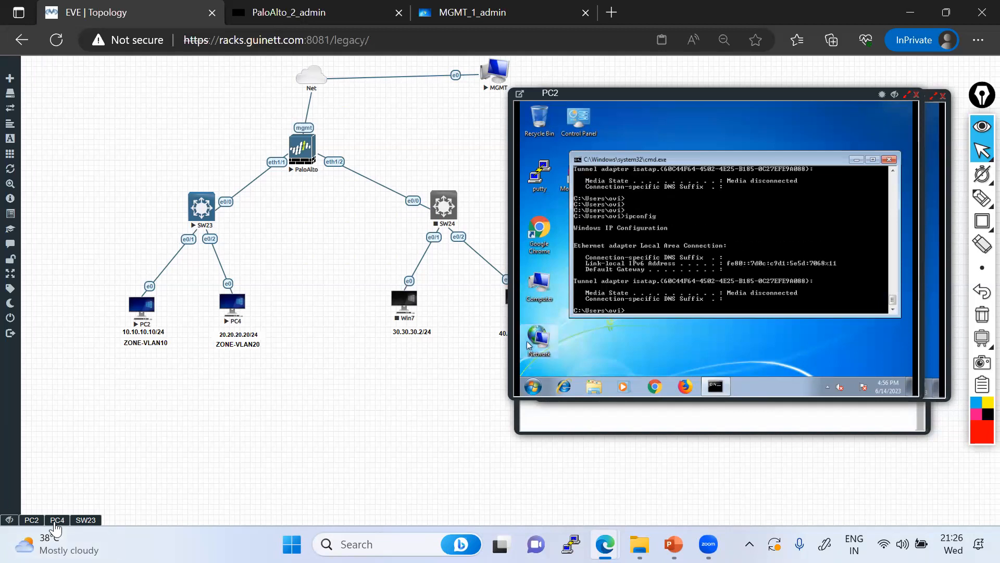
On PC4, rerun and stop the ping to 10.10.10.10
click(57, 520)
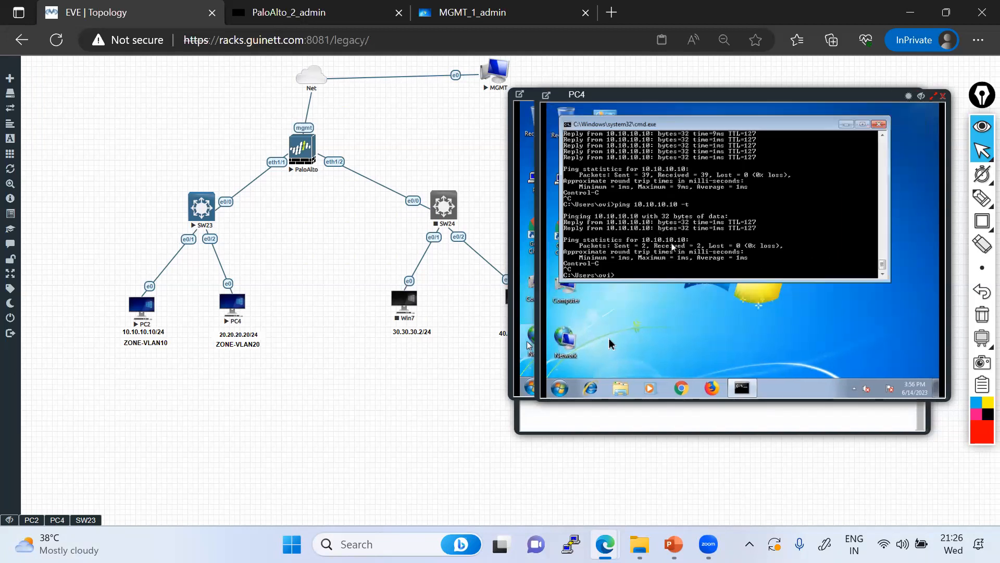
key(Up)
key(Return)
key(ctrl+c)
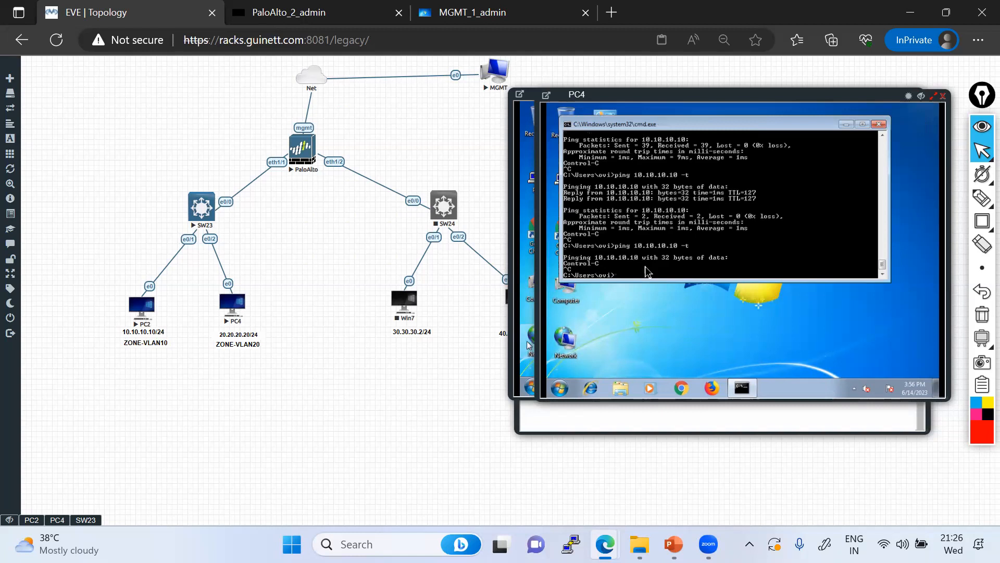
Set PC4's Local Area Connection IPv4 to obtain an IP address automatically
right_click(570, 344)
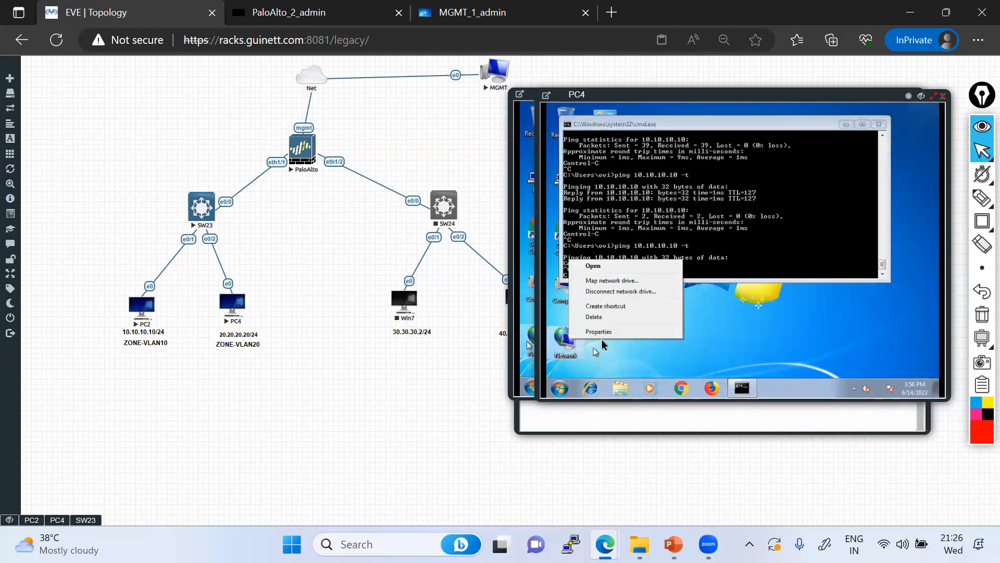
click(599, 332)
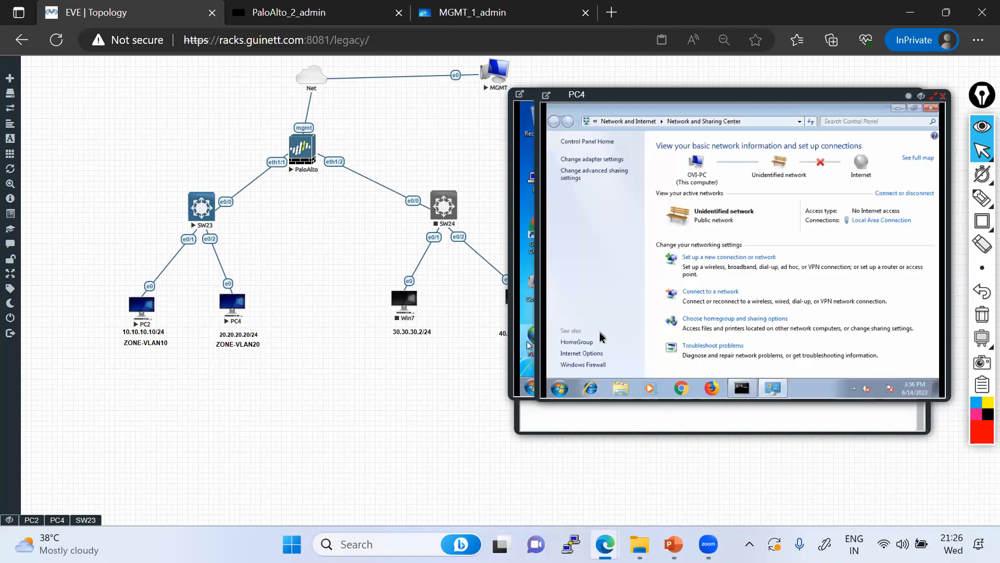
click(616, 160)
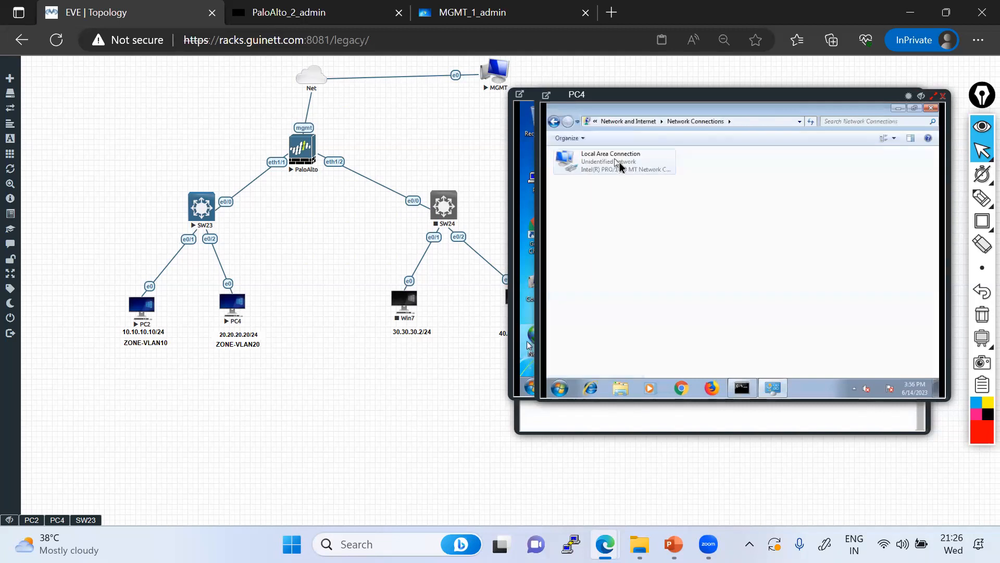
right_click(619, 164)
click(637, 255)
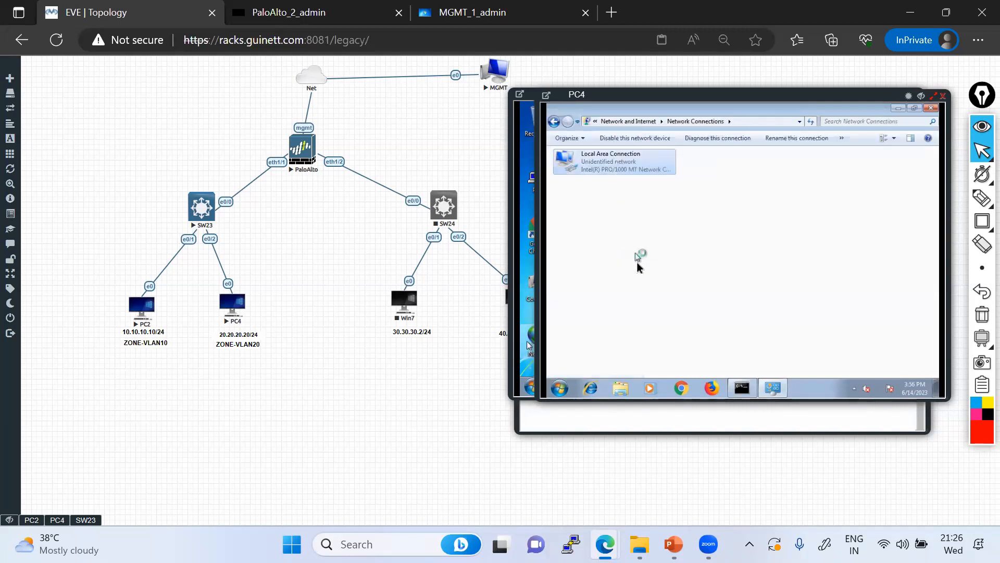
click(640, 260)
double_click(642, 264)
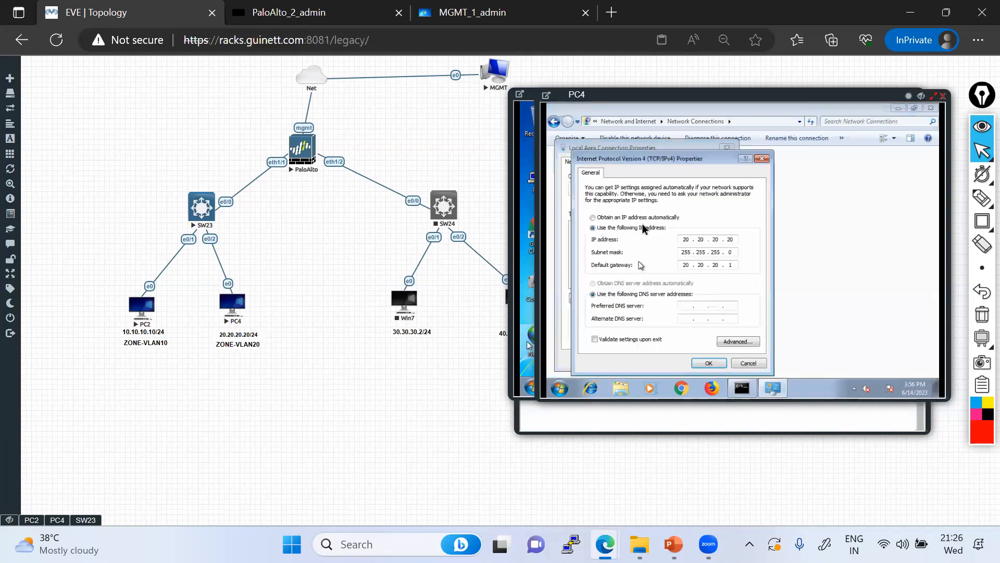
click(709, 362)
click(675, 359)
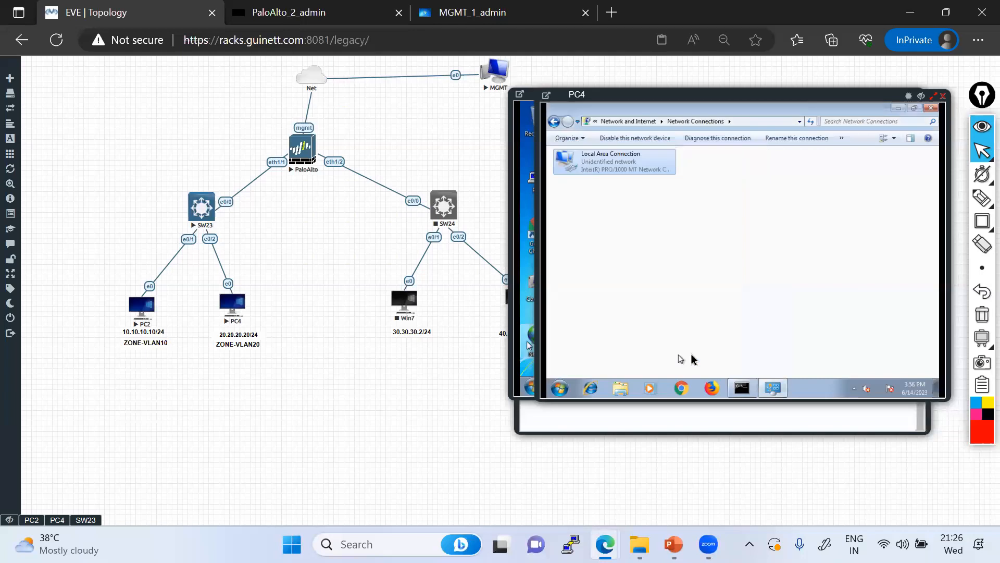
click(931, 109)
Run ipconfig on PC4 twice to confirm only link-local IPv6 remains
key(Up)
key(BackSpace)
key(BackSpace)
key(BackSpace)
key(BackSpace)
key(BackSpace)
key(BackSpace)
key(BackSpace)
key(BackSpace)
key(BackSpace)
key(BackSpace)
key(BackSpace)
key(BackSpace)
key(BackSpace)
key(BackSpace)
key(BackSpace)
key(BackSpace)
key(BackSpace)
key(BackSpace)
key(BackSpace)
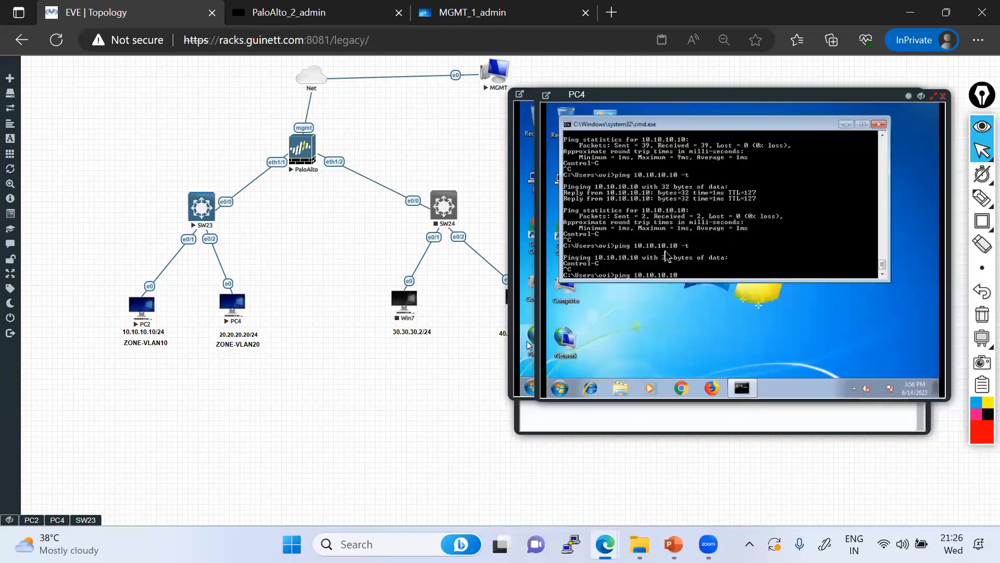
text(ipconfig)
key(Return)
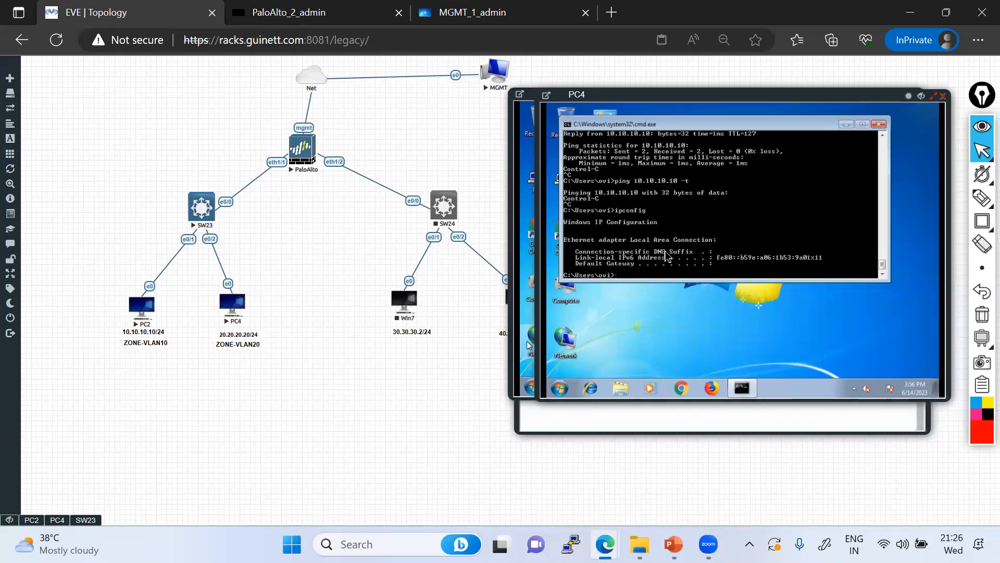
key(Up)
key(Return)
key(Return)
key(Return)
key(Return)
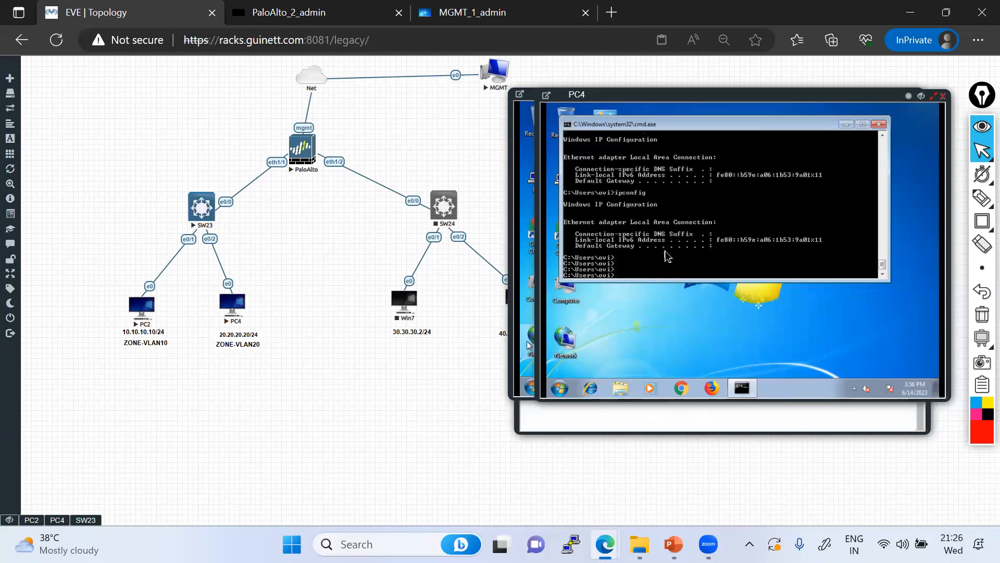
click(530, 381)
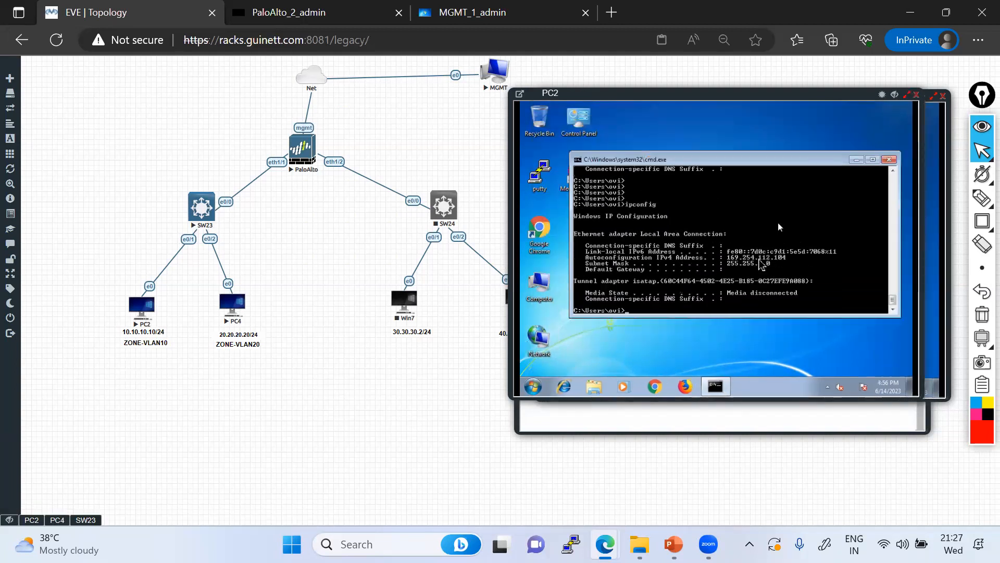
Mark PC2's APIPA address 169.254.112.104 and mask 255.255.0.0 in red
mouse_move(982, 201)
click(920, 199)
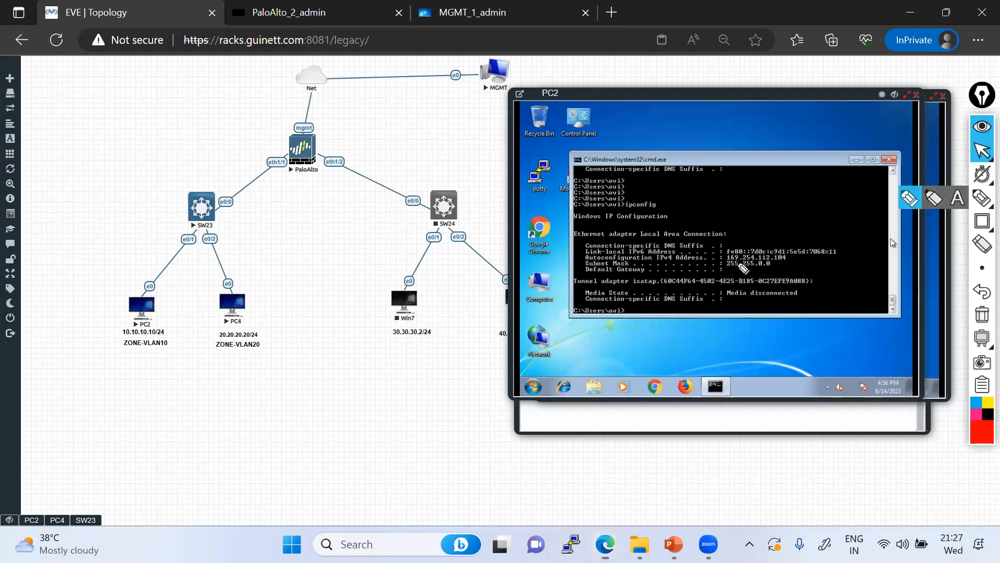
mouse_move(723, 255)
mouse_down()
mouse_move(739, 267)
mouse_move(793, 268)
mouse_move(730, 251)
mouse_move(725, 266)
mouse_up()
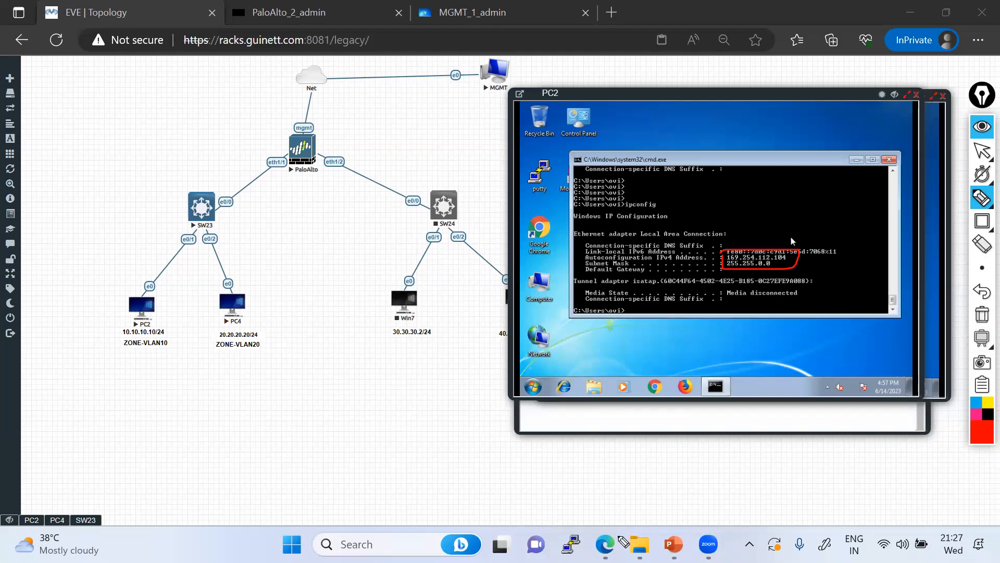
click(982, 151)
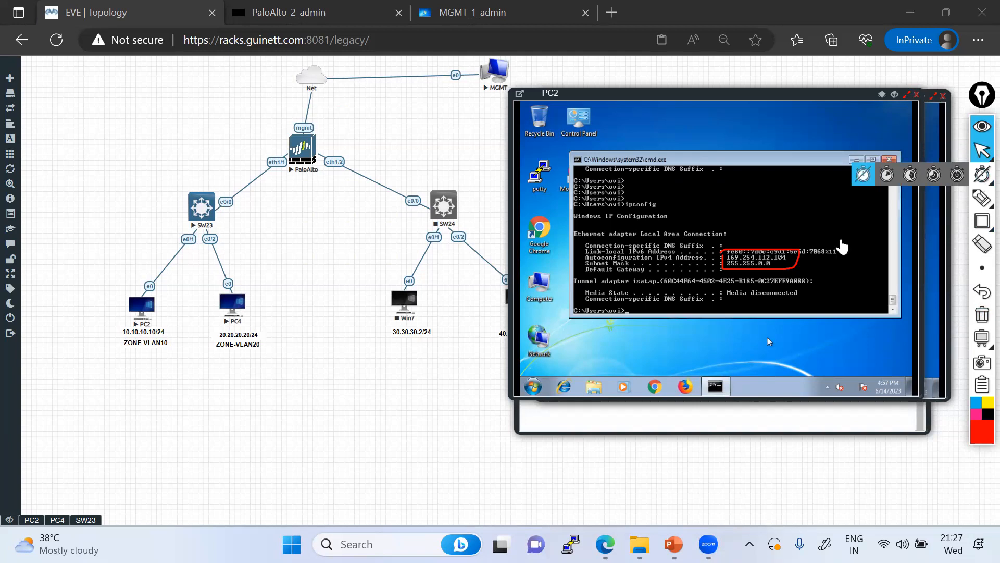
key(alt+Tab)
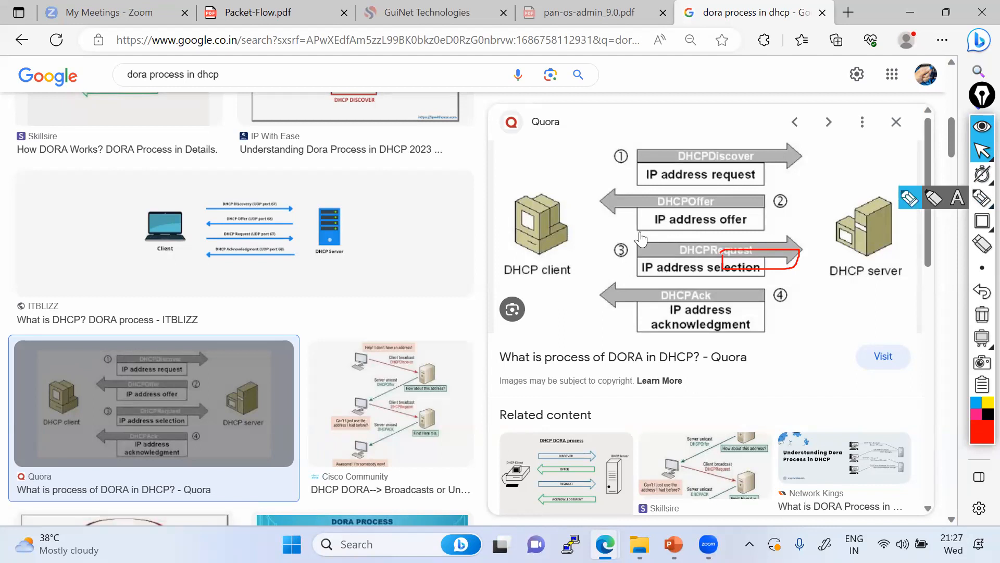
Trace the Discover and Offer flows in red on the DORA diagram, then minimise the browser
click(982, 196)
mouse_move(527, 240)
mouse_down()
mouse_move(638, 177)
mouse_move(800, 152)
mouse_up()
drag(859, 231, 862, 238)
drag(755, 221, 586, 220)
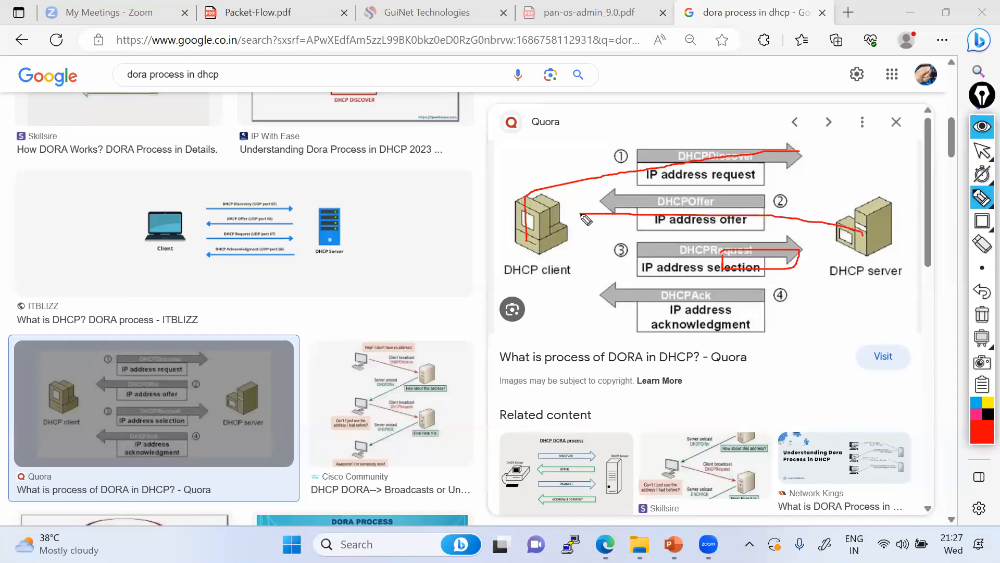
click(981, 155)
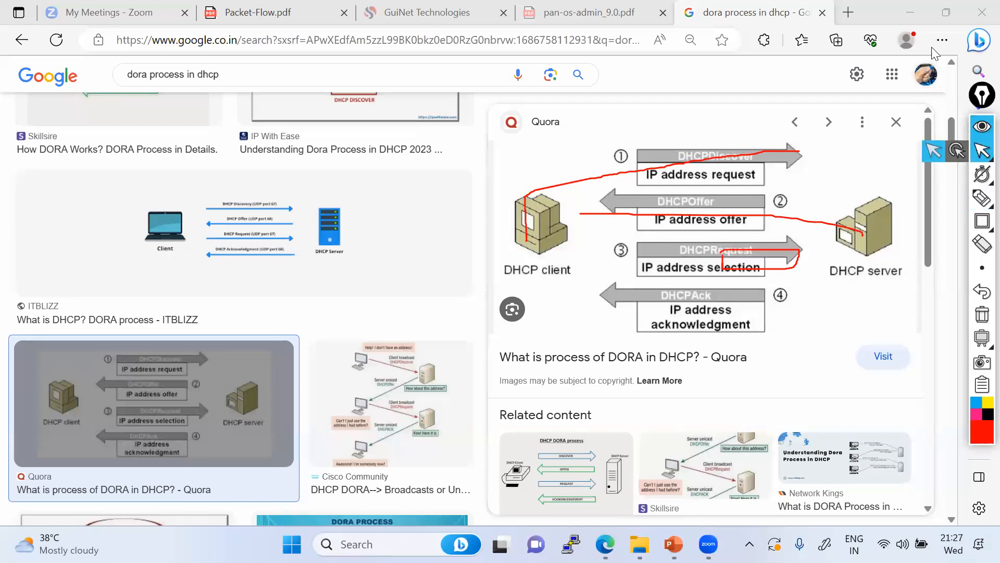
click(914, 12)
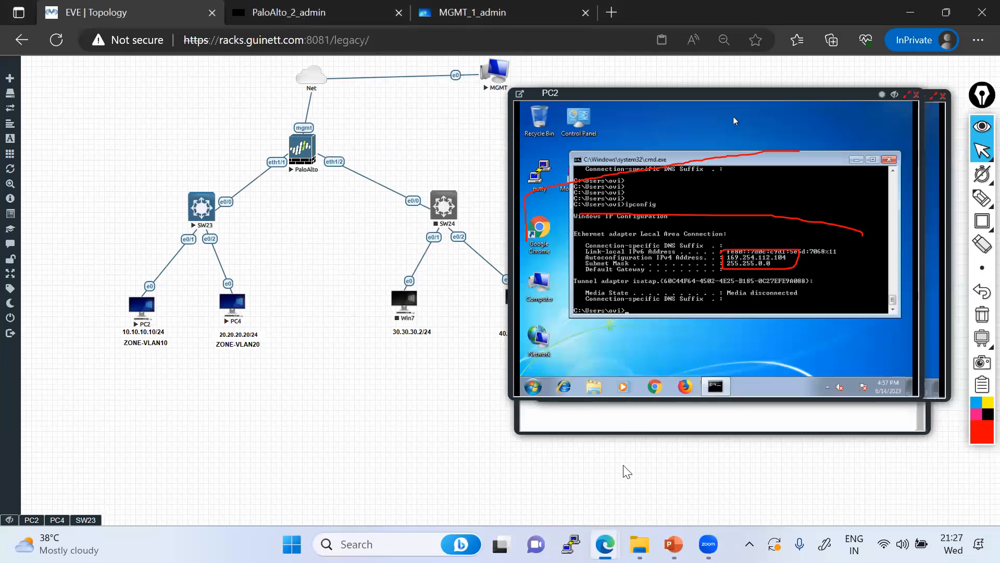
Bring the Edge window with Google's DORA image results back in front of the lab topology
key(alt+Tab)
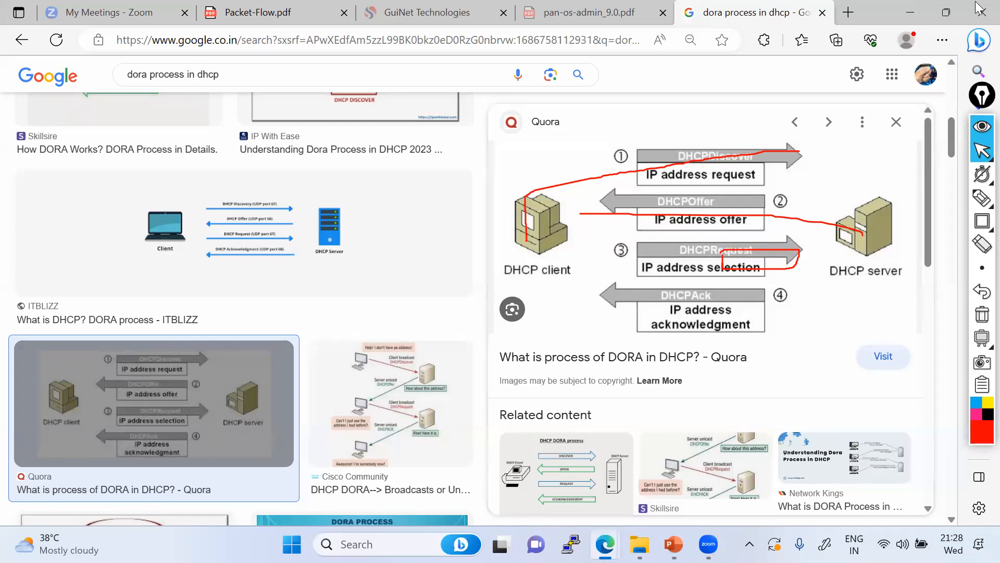
click(982, 151)
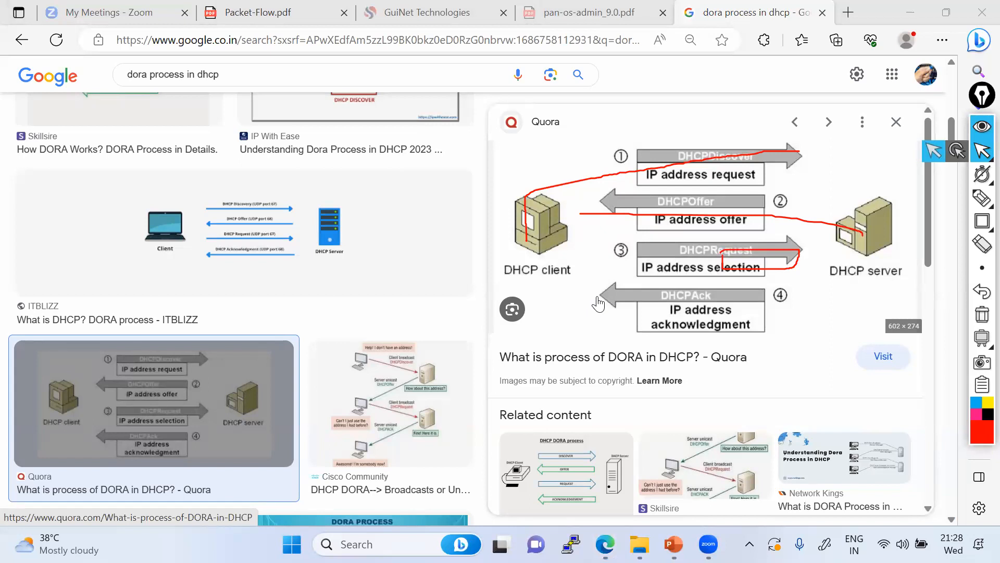
mouse_move(982, 199)
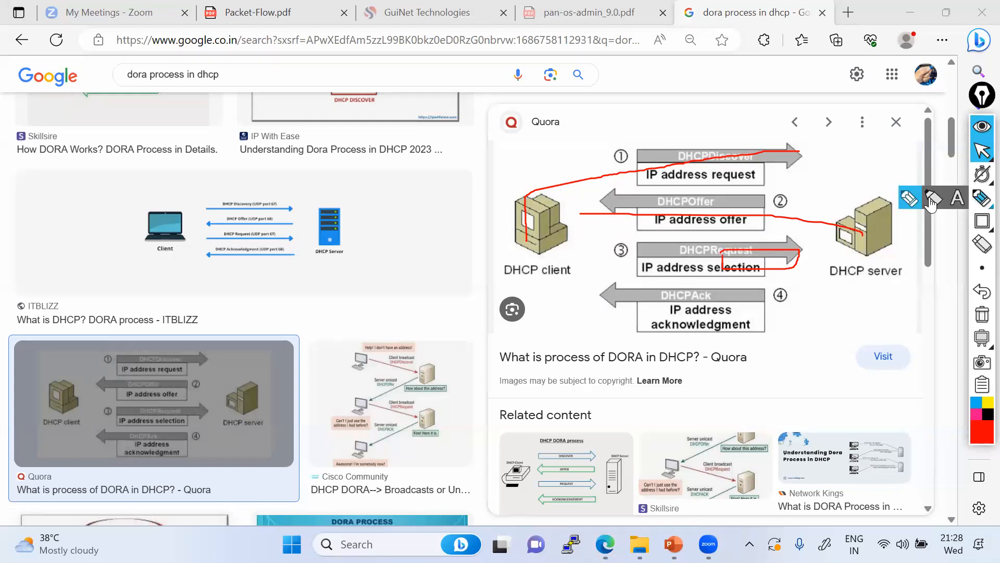
mouse_move(982, 151)
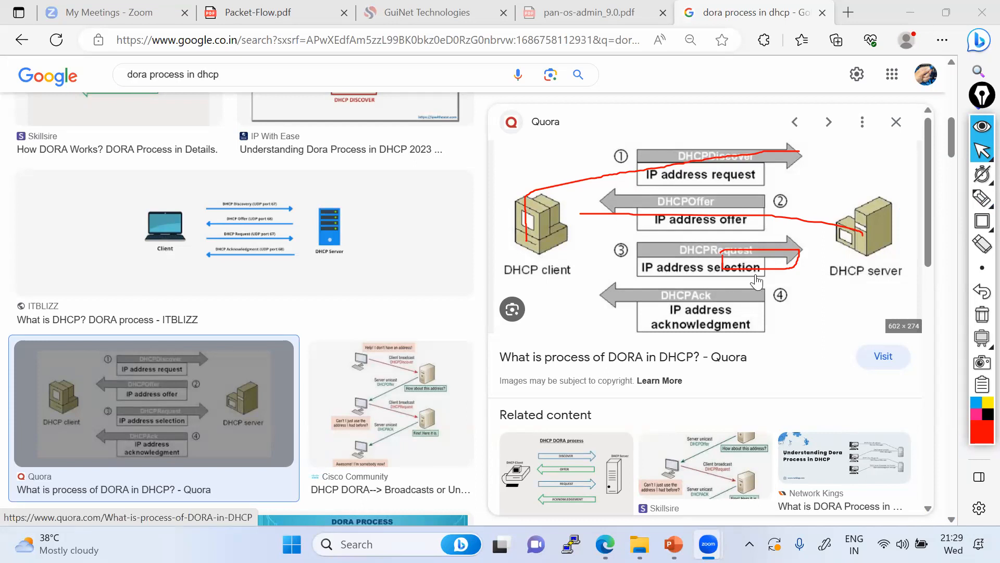
click(981, 151)
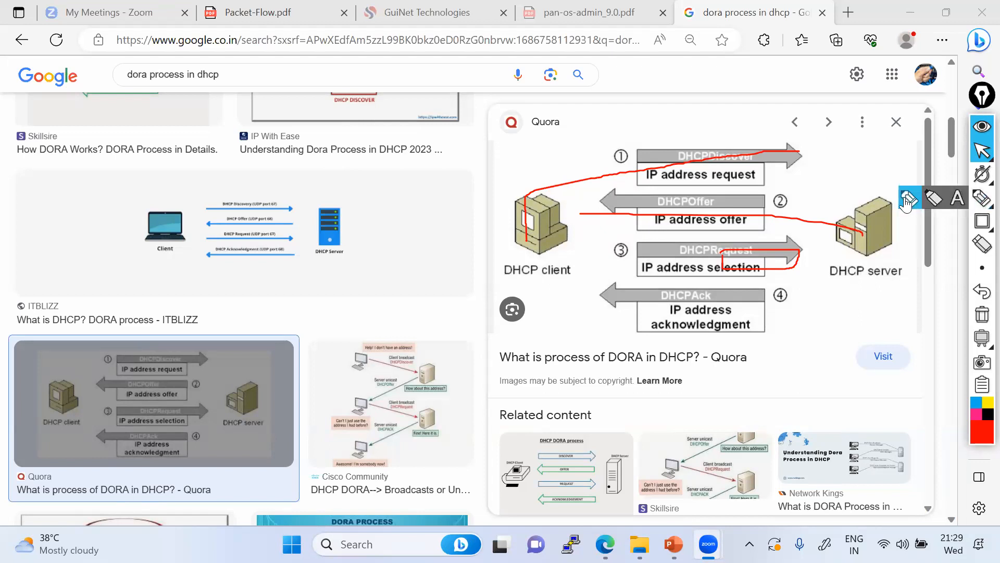
click(906, 200)
Trace the Discover path from client to server in red and write 'L2 and L3' above the diagram
drag(524, 243, 572, 175)
mouse_move(518, 197)
mouse_down()
mouse_move(797, 161)
mouse_move(787, 149)
mouse_move(809, 156)
mouse_move(797, 170)
mouse_up()
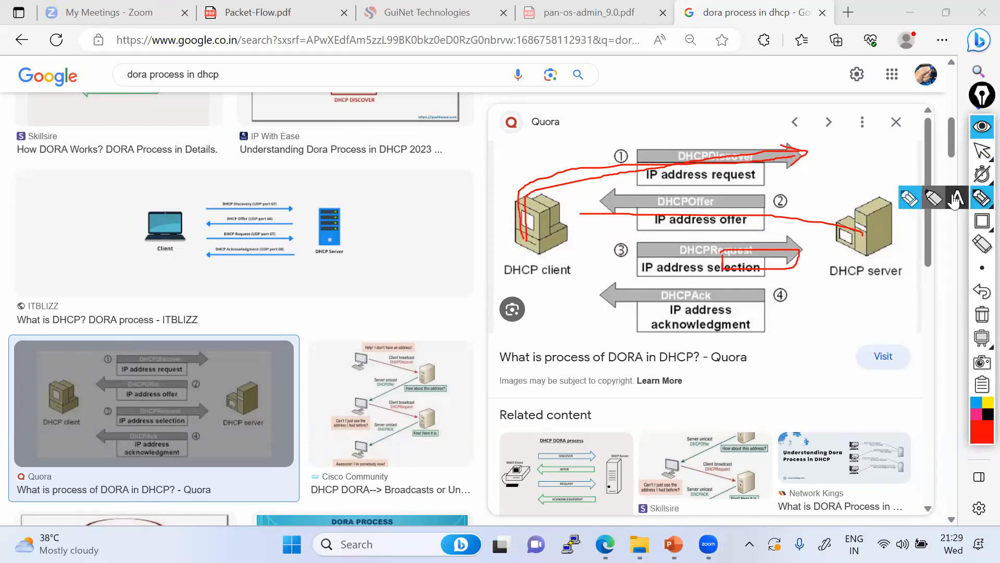
click(957, 198)
click(596, 122)
text(L2 )
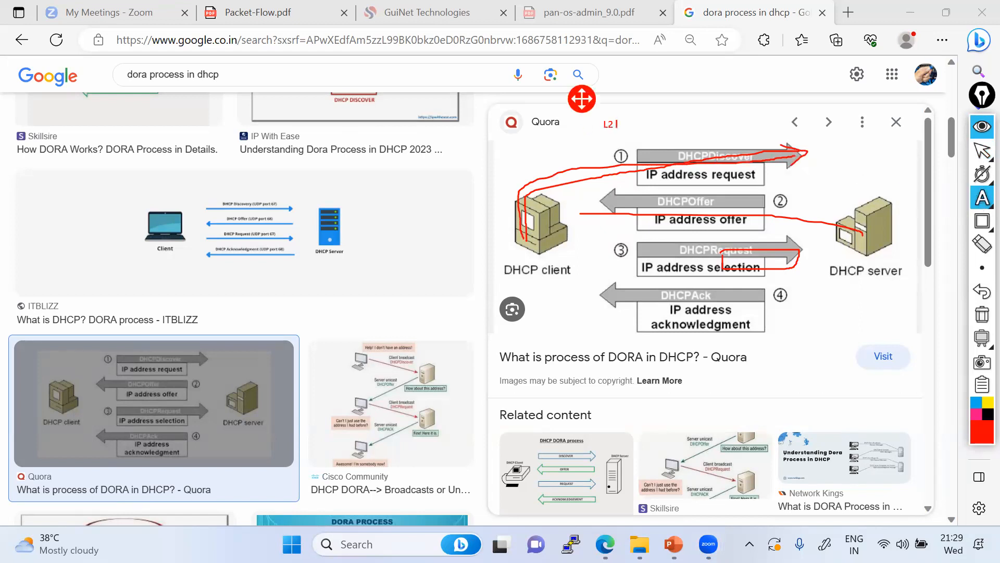
text(and L3)
key(Return)
key(BackSpace)
key(Return)
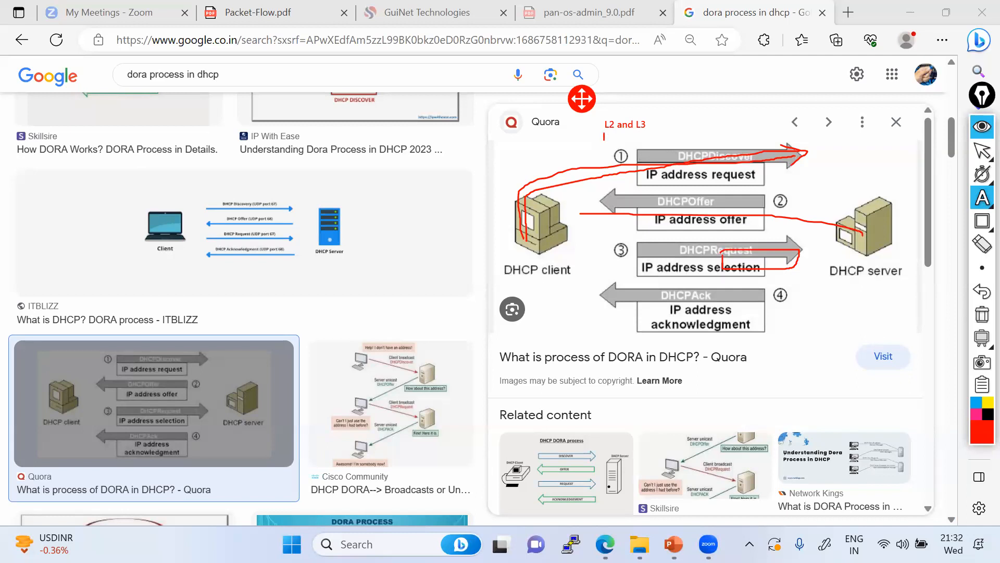
click(983, 243)
Sketch a red box with branching connector lines and a '2' mark above the related thumbnails
click(909, 198)
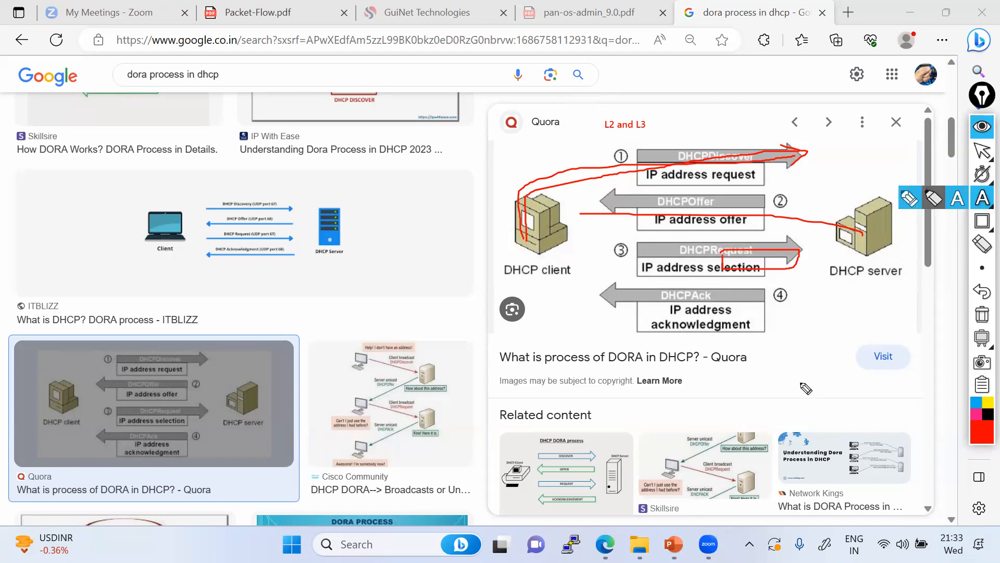
mouse_move(738, 386)
mouse_down()
mouse_move(723, 408)
mouse_move(739, 391)
mouse_move(736, 419)
mouse_move(724, 395)
mouse_up()
drag(658, 415, 722, 412)
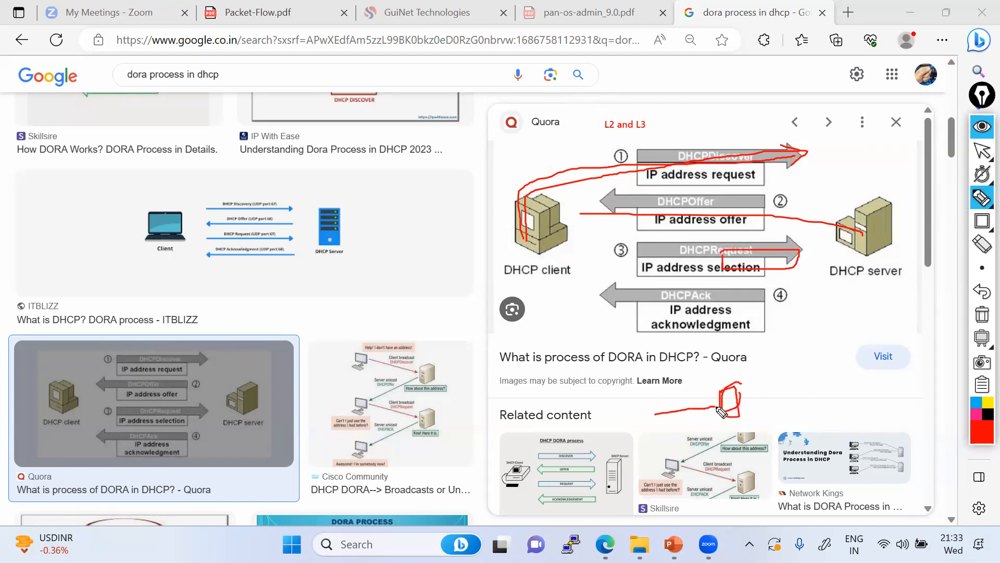
drag(642, 411, 642, 431)
mouse_move(649, 418)
mouse_down()
mouse_move(729, 413)
mouse_move(743, 371)
mouse_up()
mouse_move(738, 405)
mouse_down()
mouse_move(751, 402)
mouse_move(779, 433)
mouse_up()
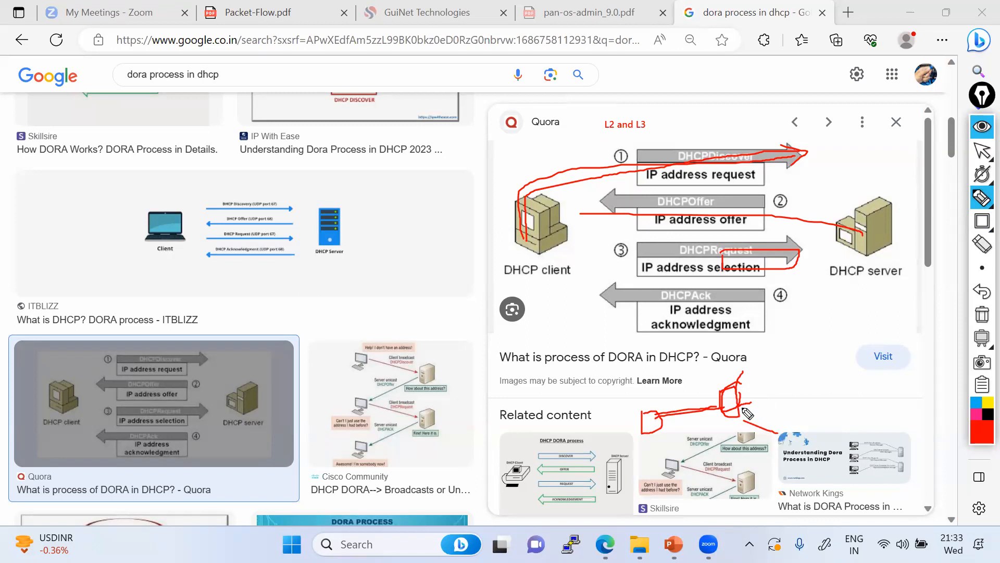
drag(724, 367, 733, 382)
Draw a red relay rectangle beside the Quora title with small client boxes and strokes beneath it
click(982, 221)
mouse_move(795, 331)
mouse_down()
mouse_move(845, 361)
mouse_move(896, 362)
mouse_up()
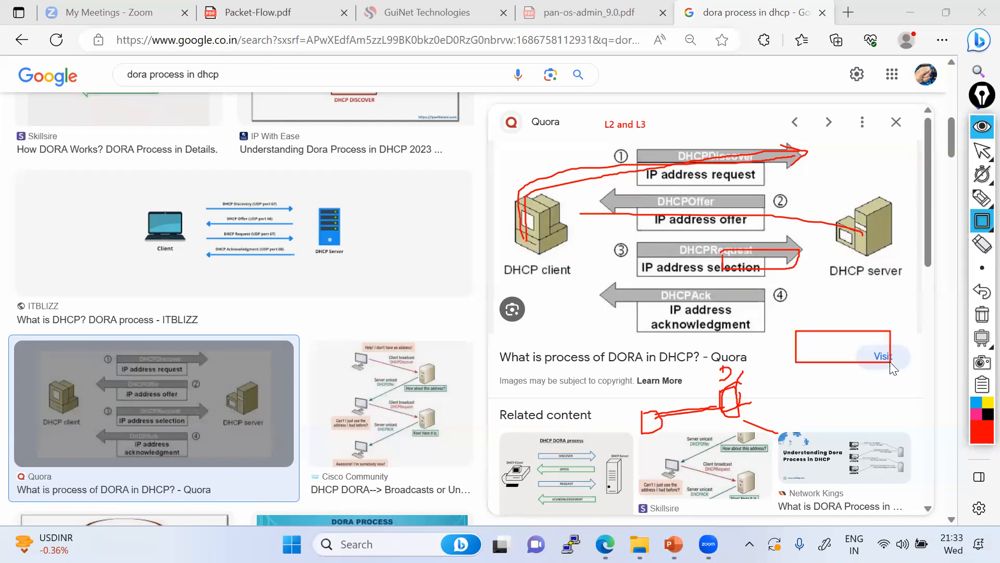
click(982, 197)
mouse_move(853, 347)
mouse_down()
mouse_move(806, 347)
mouse_move(864, 357)
mouse_move(797, 399)
mouse_up()
mouse_move(827, 366)
mouse_down()
mouse_move(821, 389)
mouse_move(903, 381)
mouse_move(922, 404)
mouse_move(902, 407)
mouse_move(895, 383)
mouse_up()
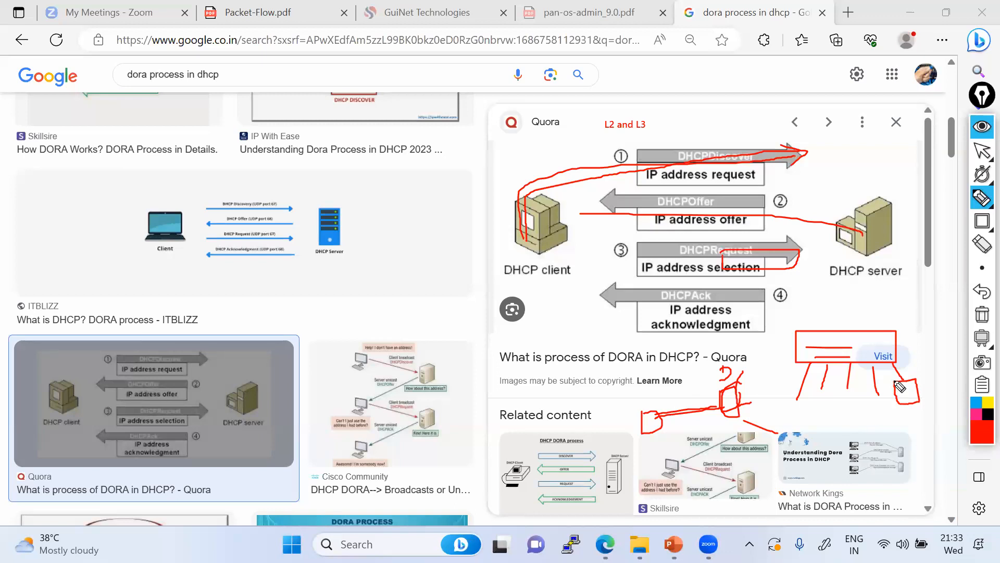
mouse_move(789, 401)
mouse_down()
mouse_move(802, 398)
mouse_move(813, 419)
mouse_move(790, 402)
mouse_move(839, 388)
mouse_move(834, 425)
mouse_move(825, 395)
mouse_move(857, 387)
mouse_move(860, 411)
mouse_move(847, 390)
mouse_move(875, 396)
mouse_move(876, 409)
mouse_move(860, 394)
mouse_move(885, 388)
mouse_move(896, 371)
mouse_move(878, 350)
mouse_move(810, 360)
mouse_move(859, 354)
mouse_move(834, 341)
mouse_move(813, 342)
mouse_move(819, 358)
mouse_up()
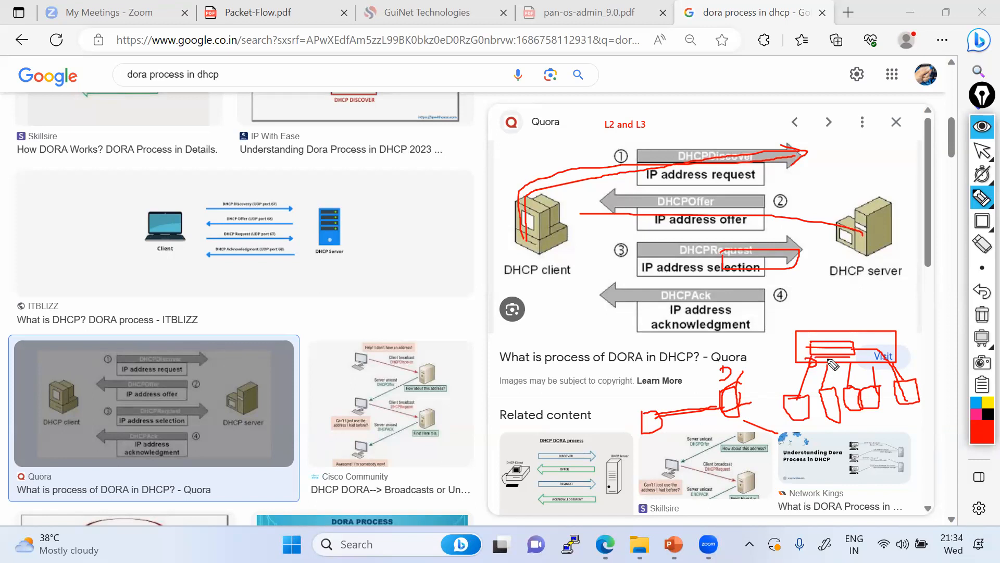
drag(832, 365, 885, 367)
mouse_move(797, 425)
mouse_down()
mouse_move(798, 437)
mouse_move(842, 434)
mouse_up()
drag(829, 443, 865, 433)
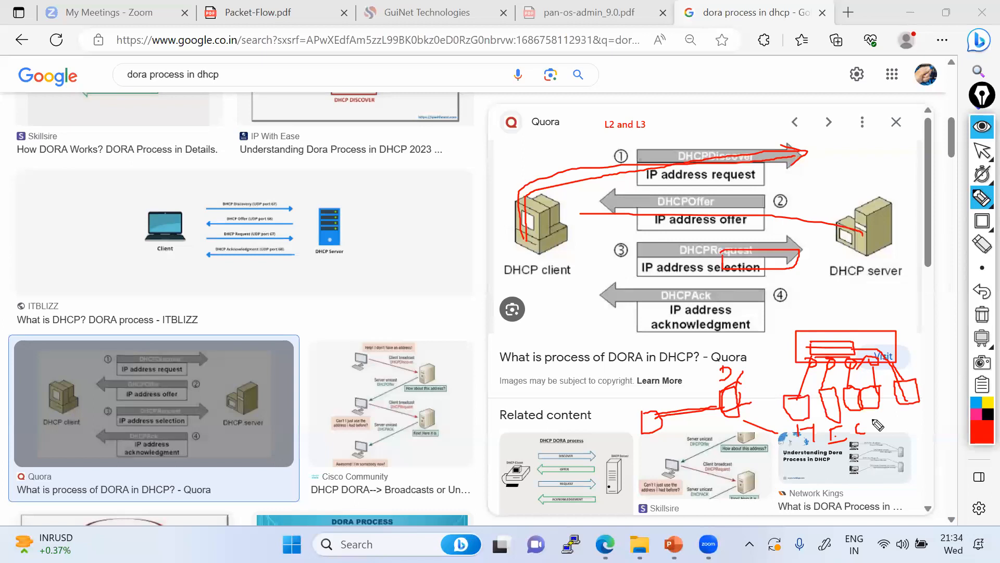
drag(873, 415, 874, 427)
drag(875, 421, 928, 418)
Connect the rectangle up to the DHCP server and trace the path down around the clients
drag(821, 292, 823, 331)
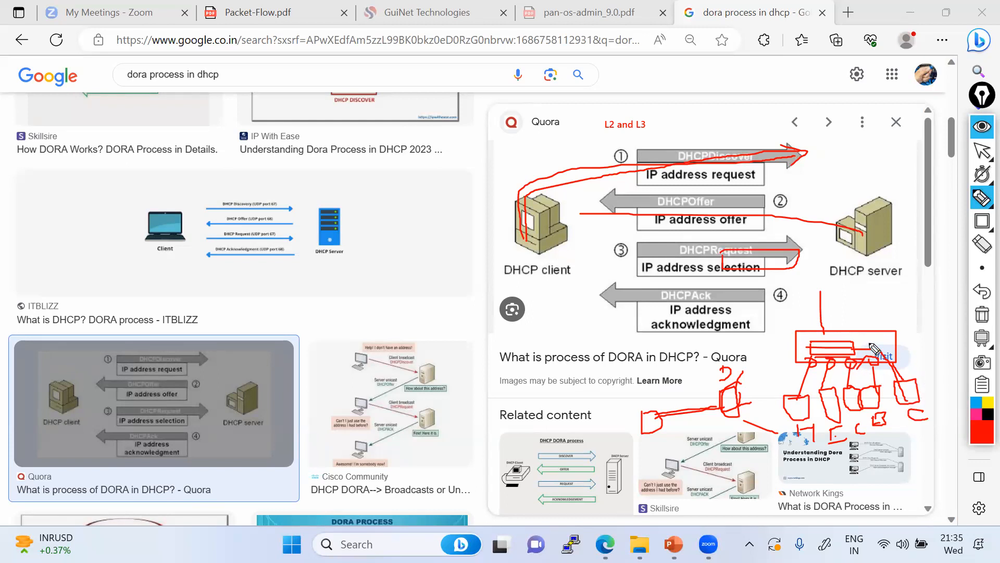
drag(825, 330, 822, 335)
mouse_move(865, 443)
mouse_down()
mouse_move(856, 423)
mouse_move(860, 436)
mouse_move(865, 428)
mouse_up()
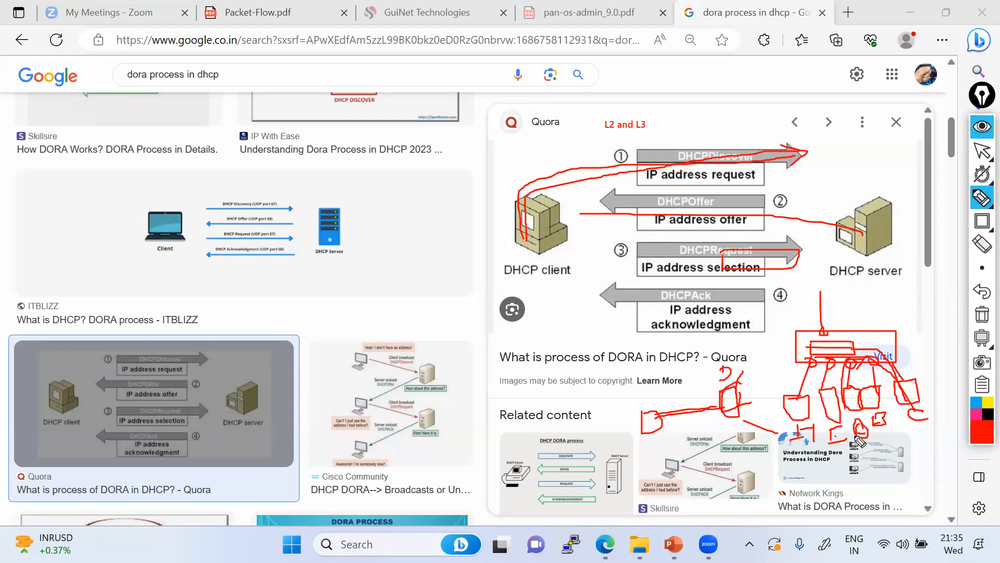
mouse_move(849, 352)
mouse_down()
mouse_move(865, 334)
mouse_move(871, 343)
mouse_move(885, 335)
mouse_move(886, 348)
mouse_move(894, 333)
mouse_move(902, 358)
mouse_up()
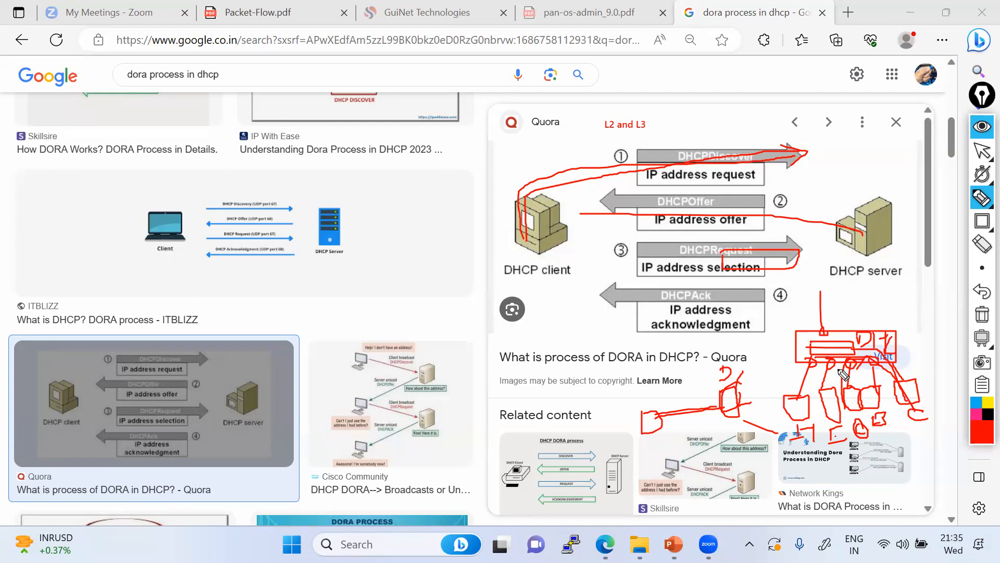
mouse_move(821, 293)
mouse_down()
mouse_move(861, 245)
mouse_move(868, 250)
mouse_up()
mouse_move(864, 246)
mouse_down()
mouse_move(804, 297)
mouse_move(911, 384)
mouse_move(912, 399)
mouse_up()
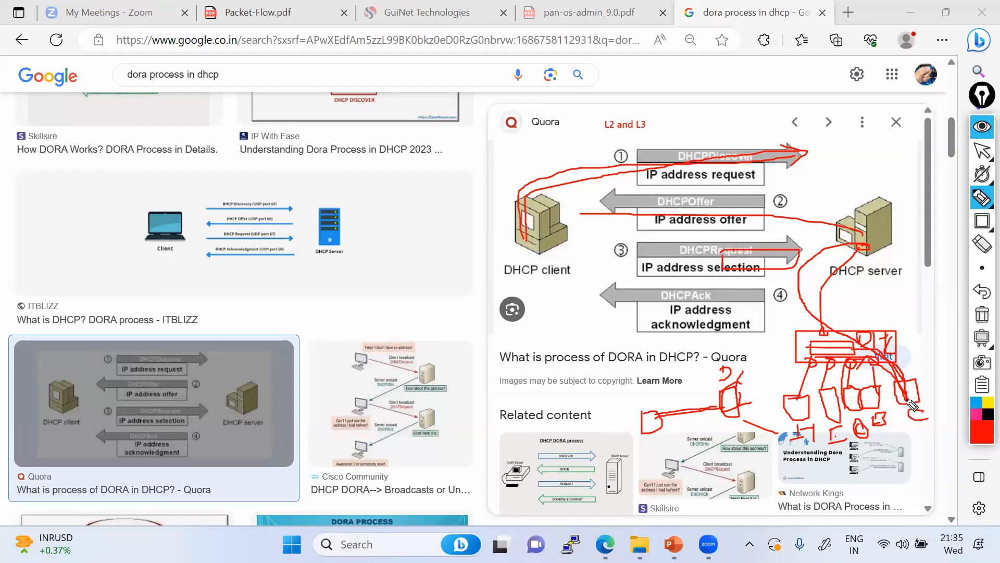
mouse_move(911, 405)
mouse_down()
mouse_move(904, 435)
mouse_move(915, 427)
mouse_move(867, 347)
mouse_move(878, 406)
mouse_up()
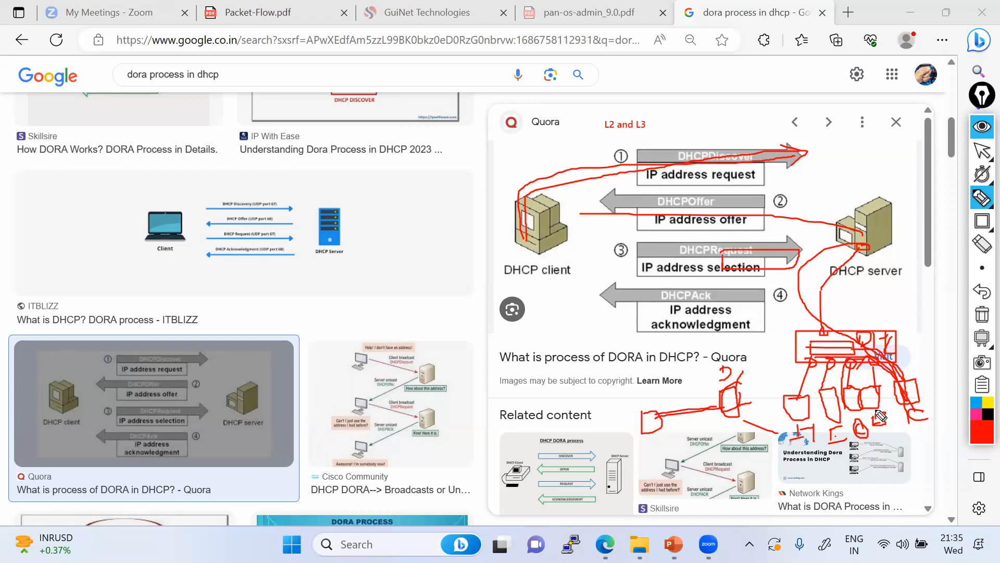
drag(875, 420, 874, 427)
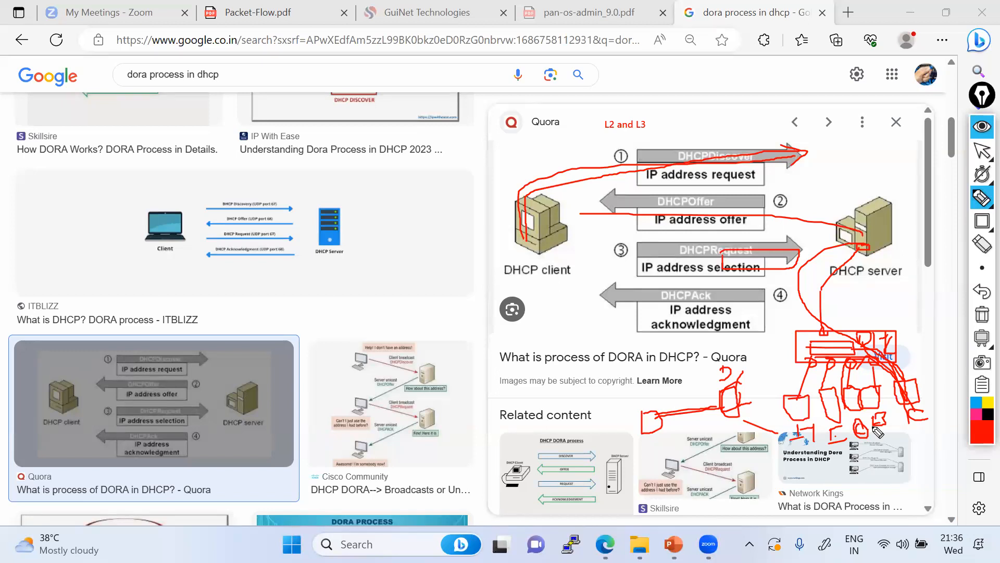
Erase all the earlier red annotations and pick the red pen again
click(982, 319)
click(983, 151)
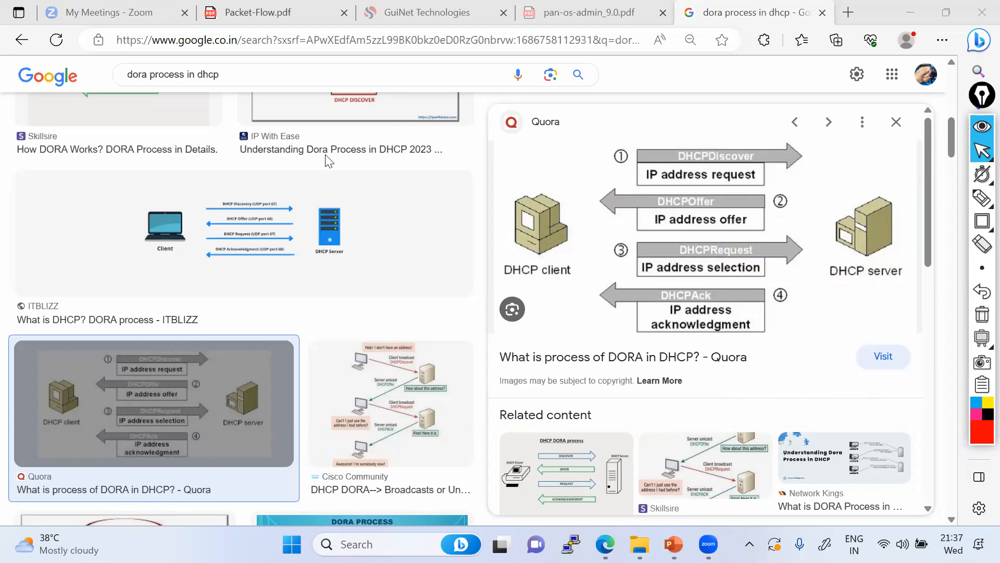
click(982, 197)
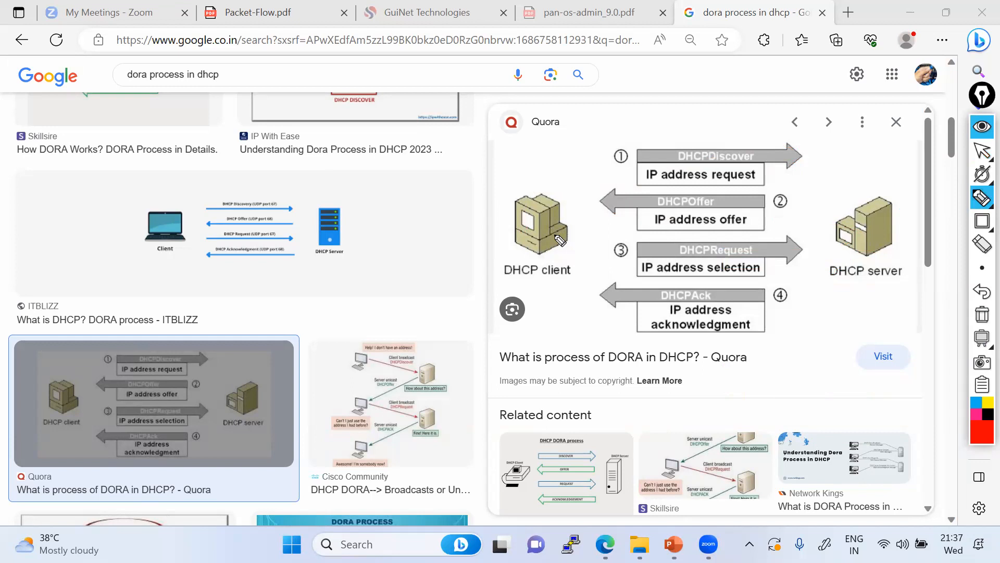
Draw red lines from the DHCP client to the IP address offer step, circling 'address'
mouse_move(554, 243)
mouse_down()
mouse_move(637, 219)
mouse_move(738, 222)
mouse_move(713, 184)
mouse_move(713, 199)
mouse_up()
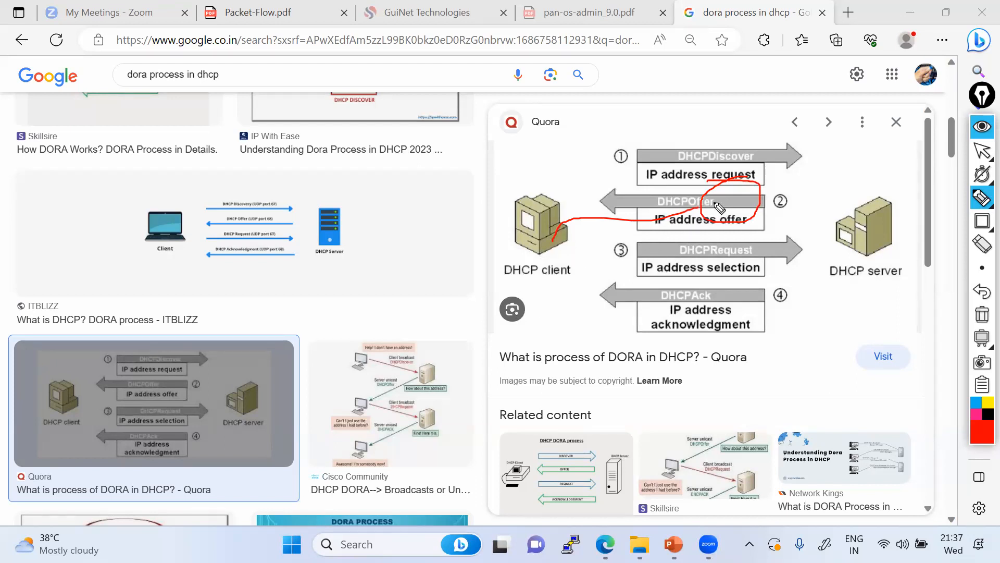
mouse_move(722, 216)
mouse_down()
mouse_move(712, 205)
mouse_move(712, 216)
mouse_up()
drag(689, 214, 712, 217)
mouse_move(734, 167)
mouse_down()
mouse_move(866, 63)
mouse_move(857, 92)
mouse_move(879, 59)
mouse_move(847, 49)
mouse_up()
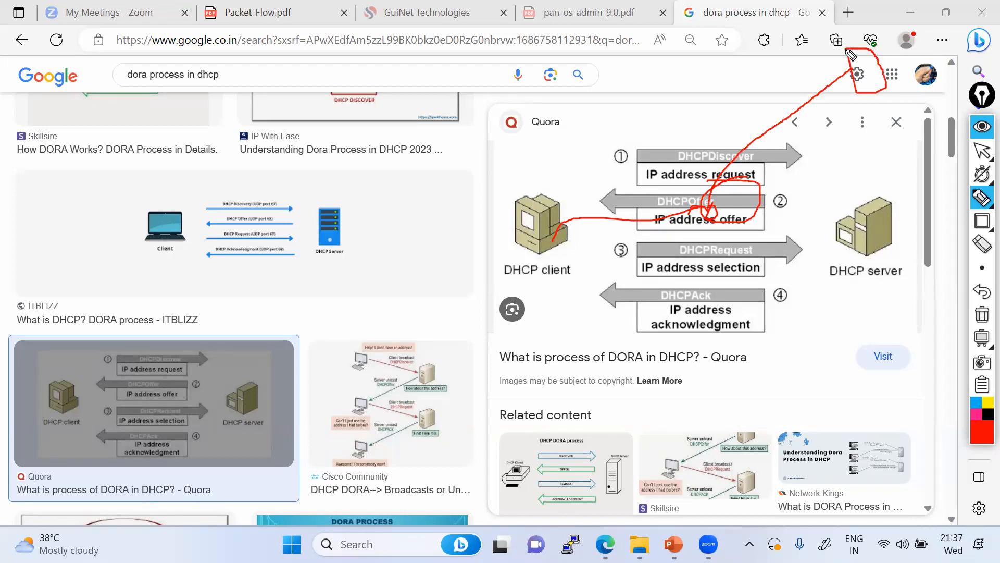
mouse_move(561, 236)
mouse_down()
mouse_move(608, 221)
mouse_move(721, 218)
mouse_move(750, 140)
mouse_move(858, 76)
mouse_move(846, 65)
mouse_move(732, 161)
mouse_move(710, 214)
mouse_move(561, 229)
mouse_up()
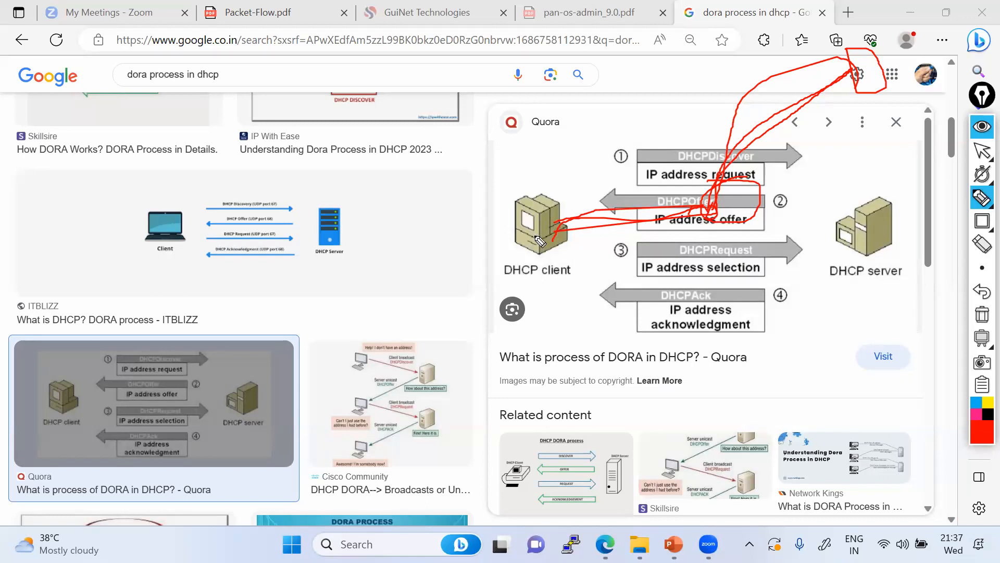
drag(544, 232, 716, 210)
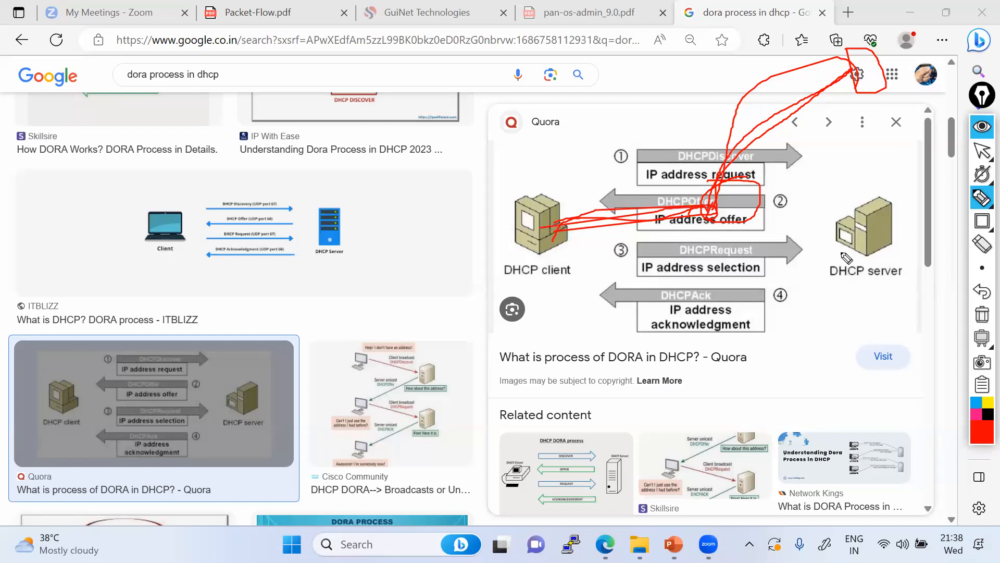
Clear the red annotations and switch to the management VM's remote desktop
click(982, 315)
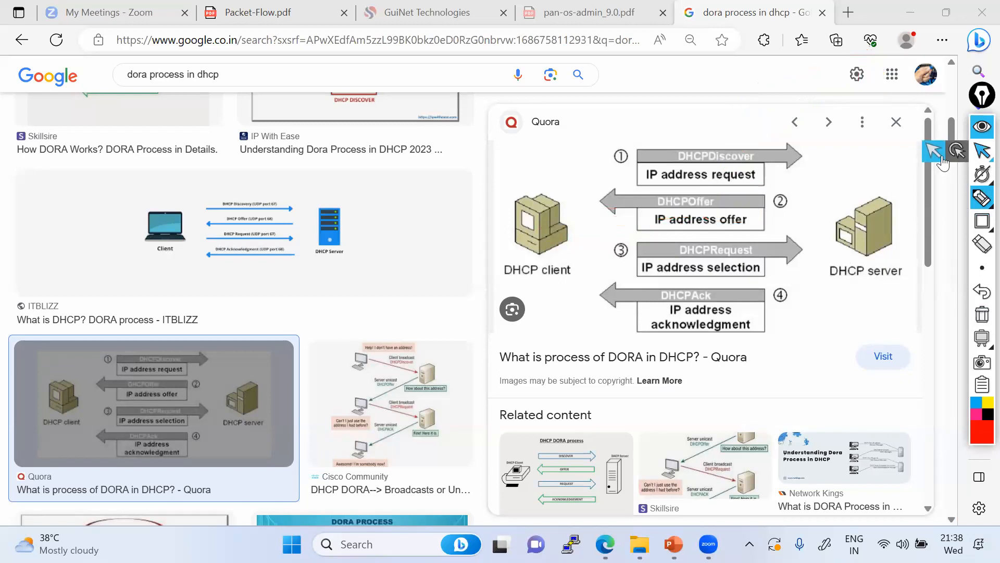
click(981, 151)
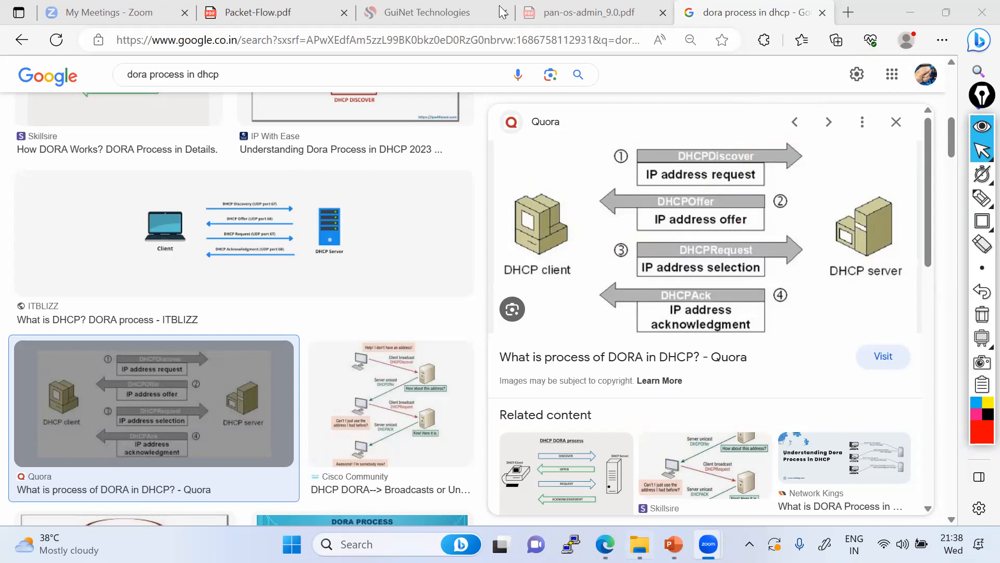
key(alt+Tab)
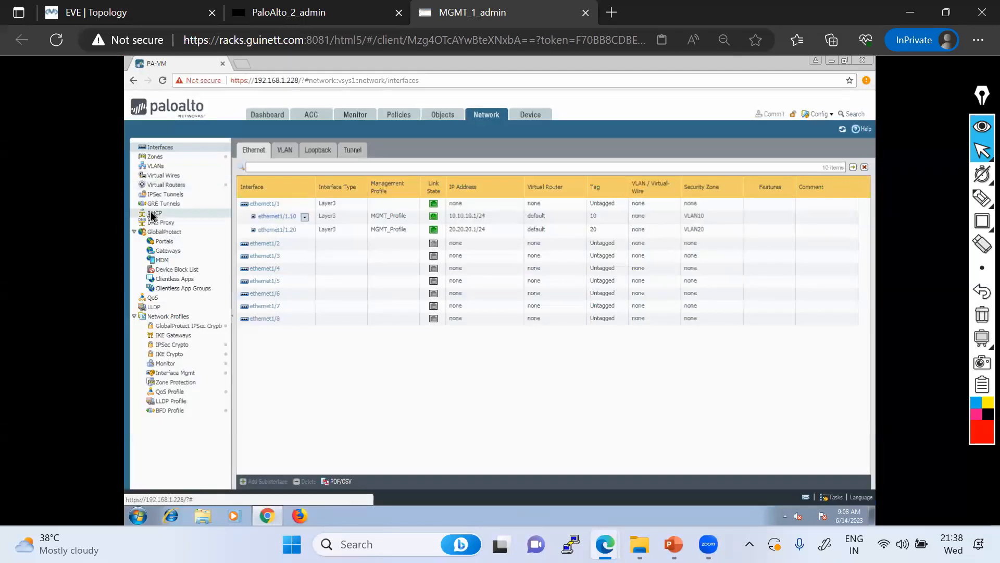
Start a new DHCP server entry on the firewall's Network > DHCP page, then view the EVE topology
click(153, 214)
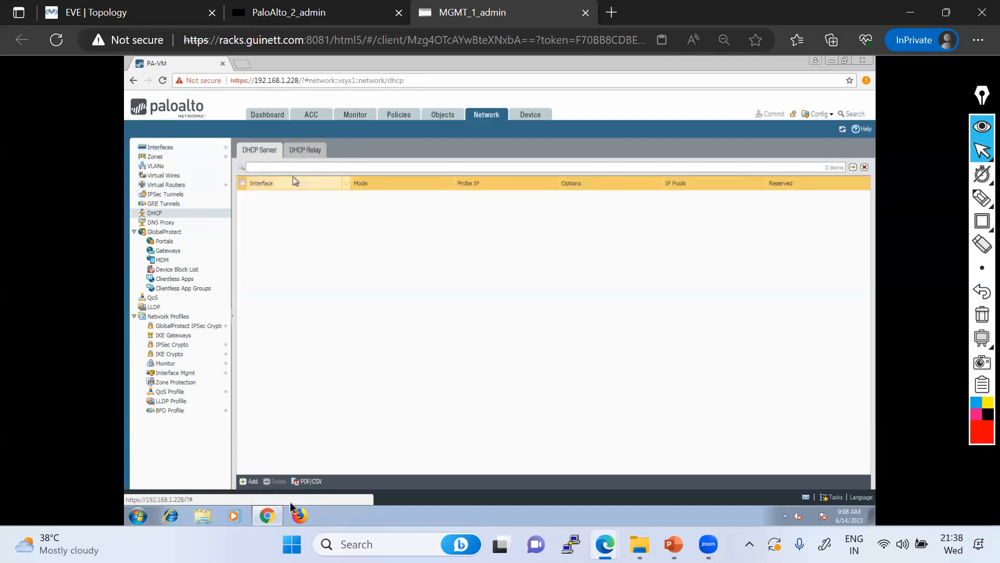
click(248, 482)
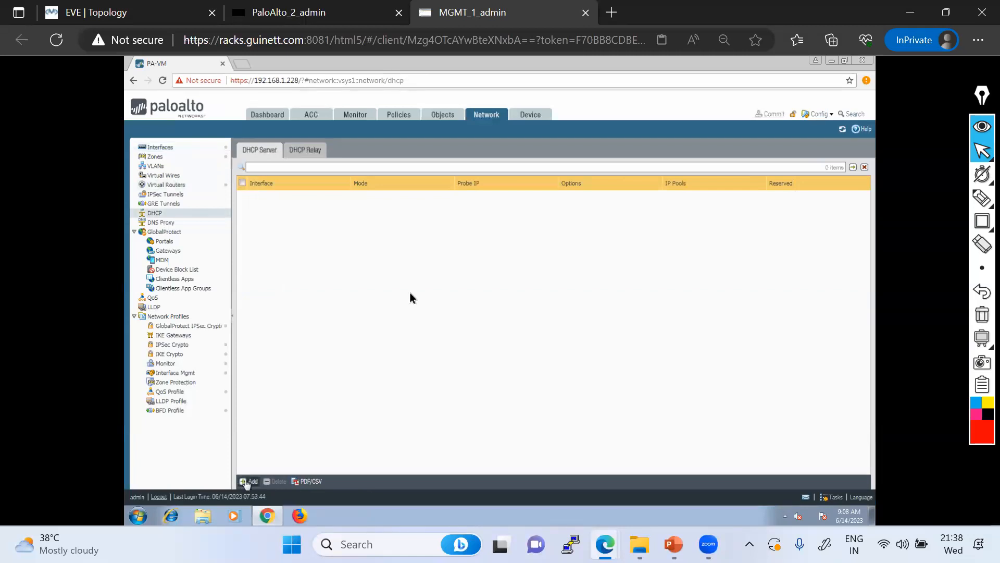
click(134, 12)
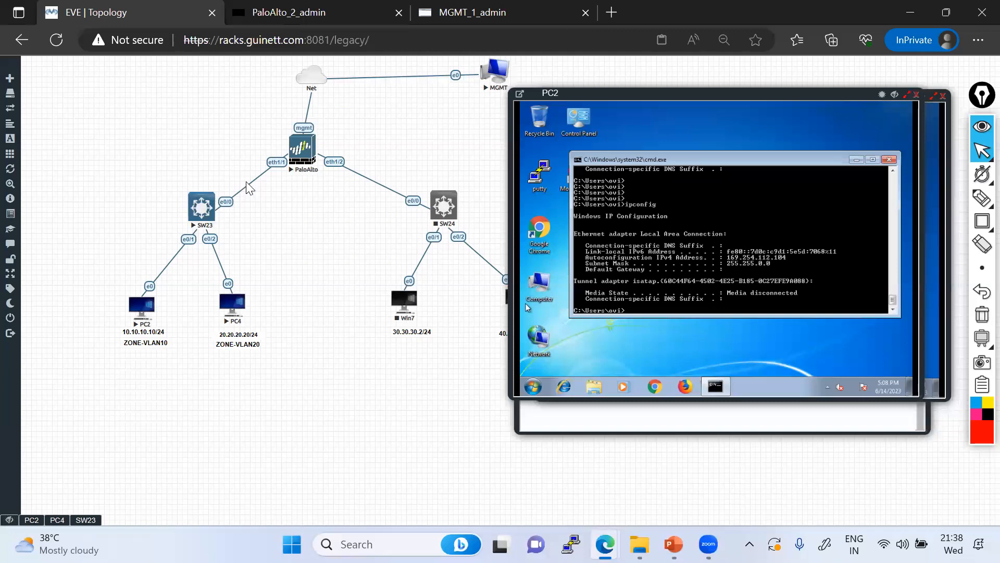
Set the new DHCP server to ethernet1/1.10, mode enabled, with an unlimited lease
click(472, 13)
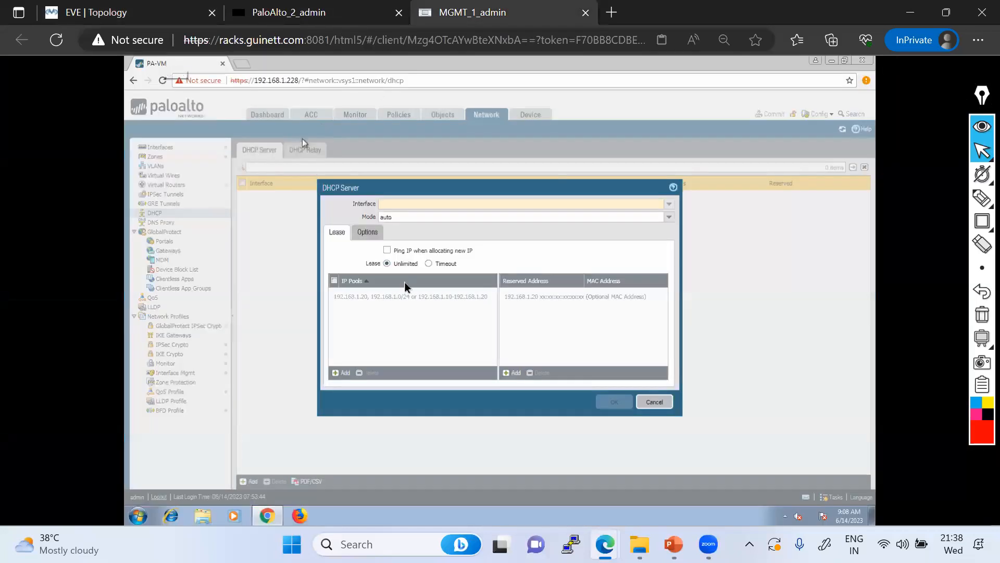
click(669, 204)
click(408, 224)
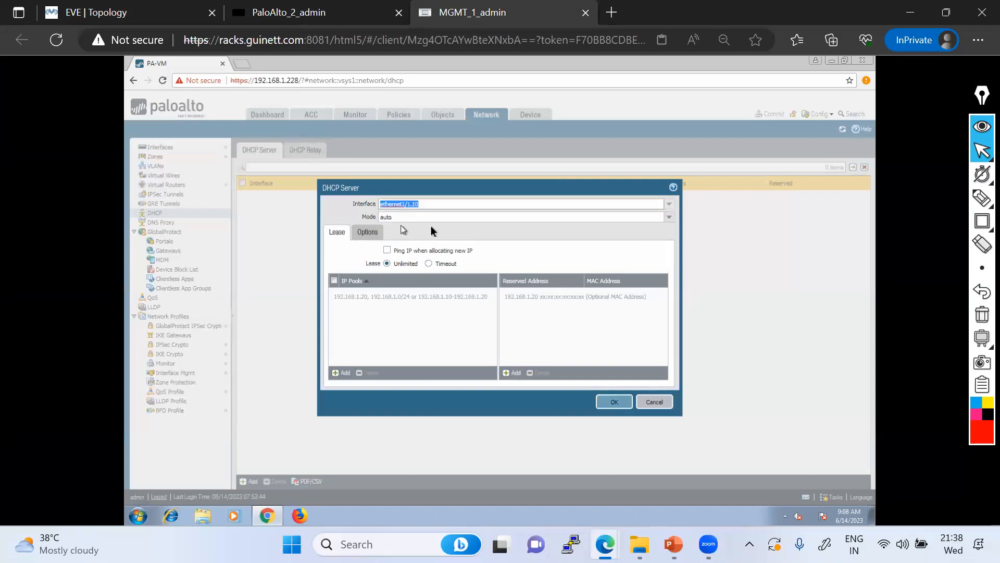
click(669, 216)
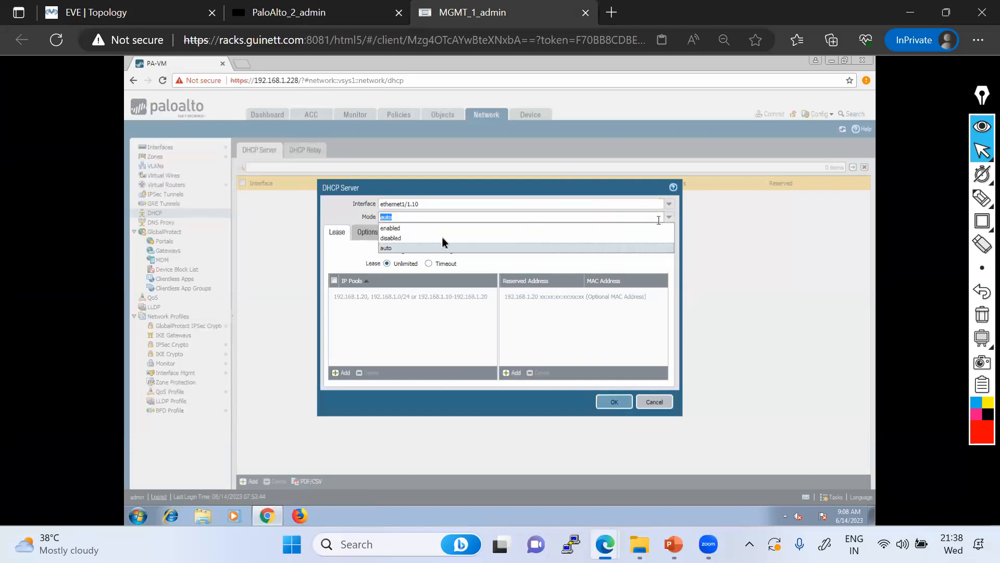
click(395, 233)
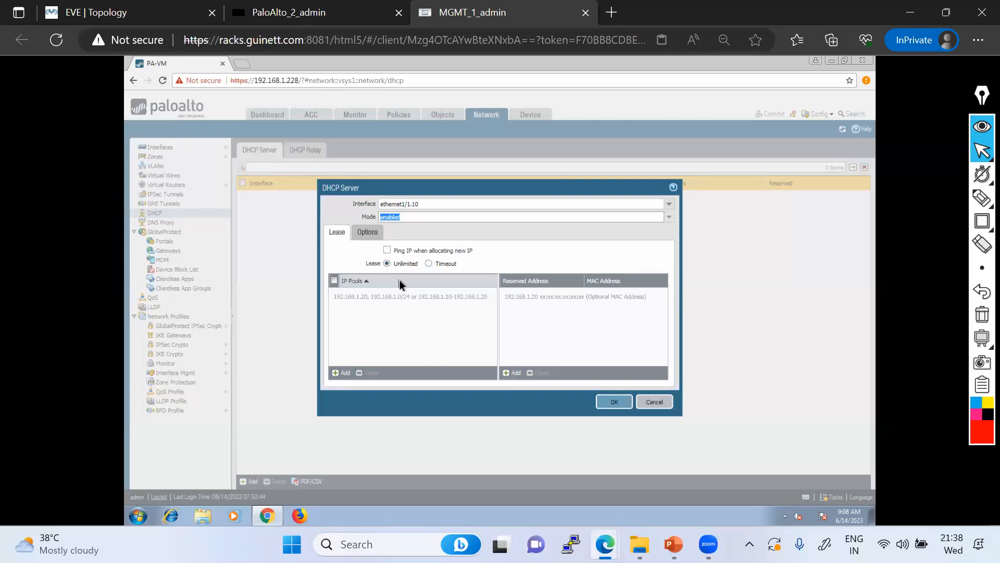
click(429, 264)
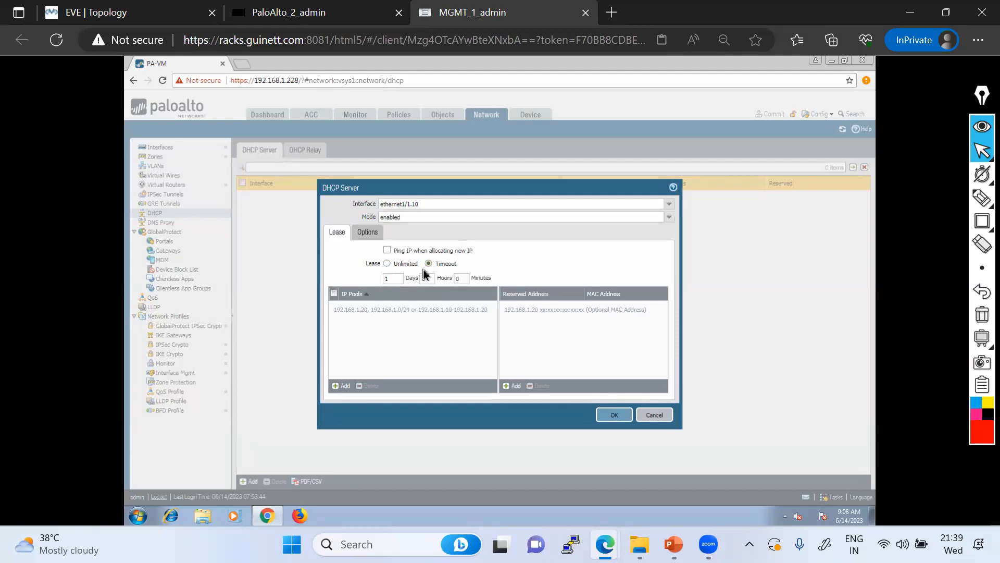
click(388, 263)
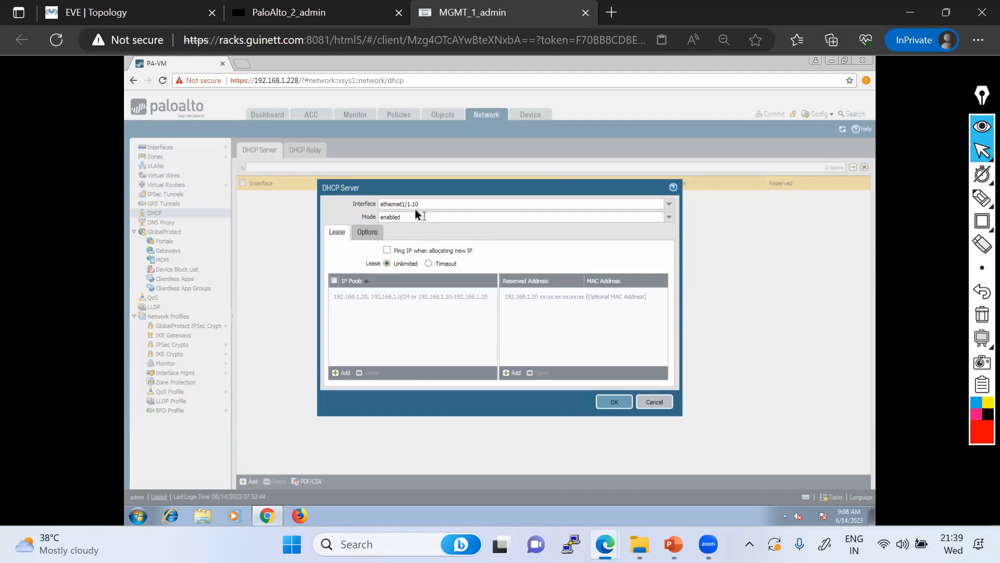
Add the IP pool 10.10.10.11-10.10.10.254 and underline it in red ink
click(344, 373)
text(10.10.10.11)
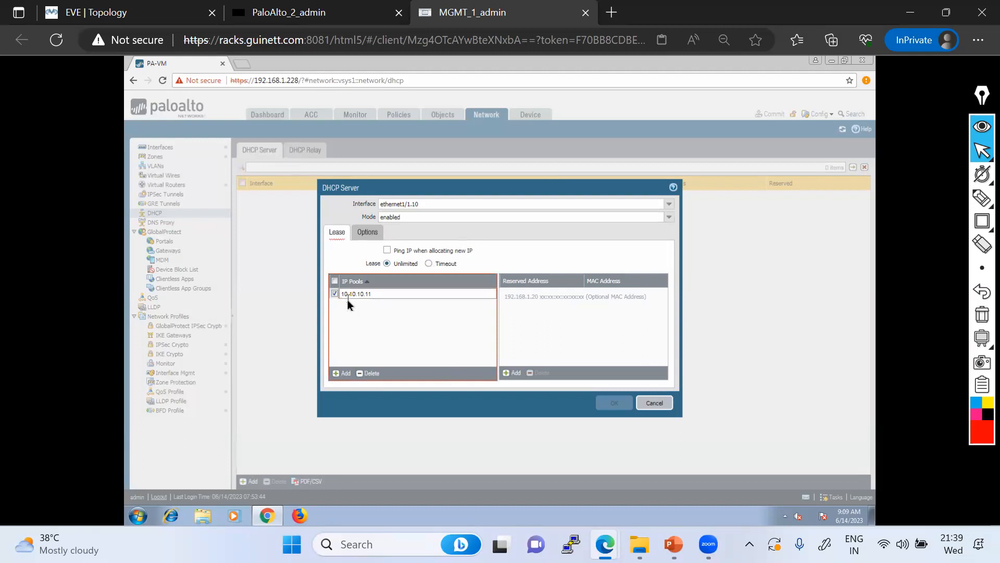
text(-10)
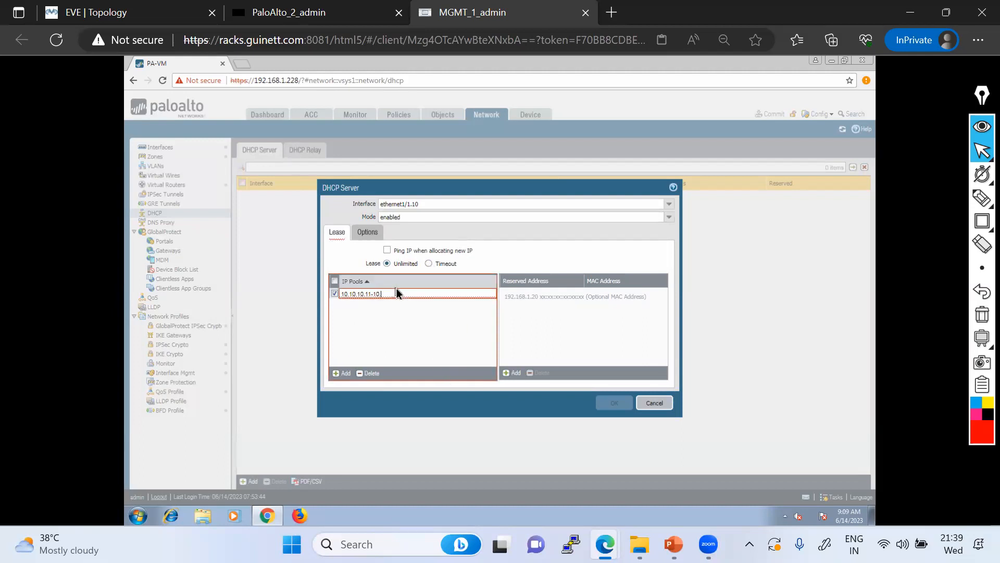
text(.10.10.254)
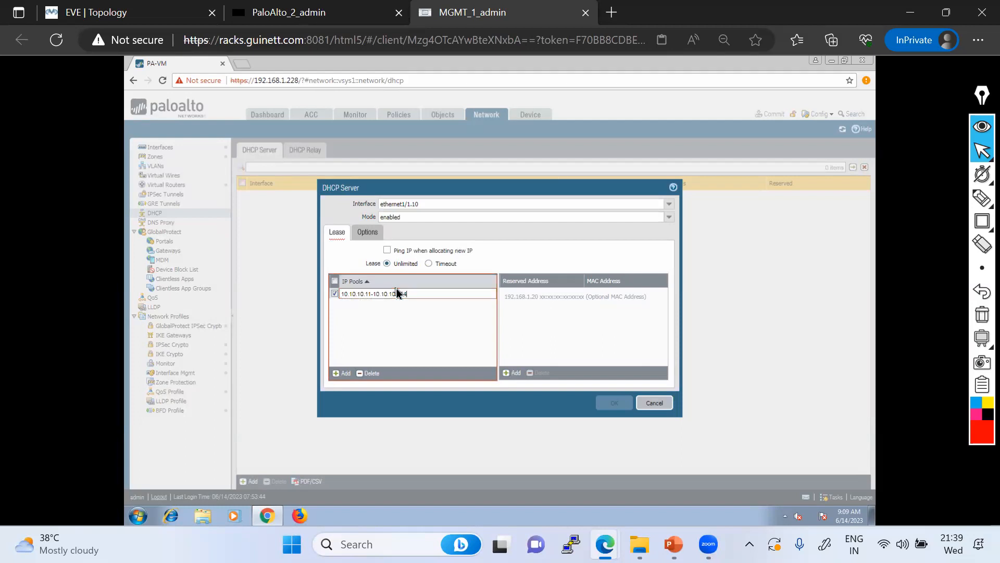
click(386, 320)
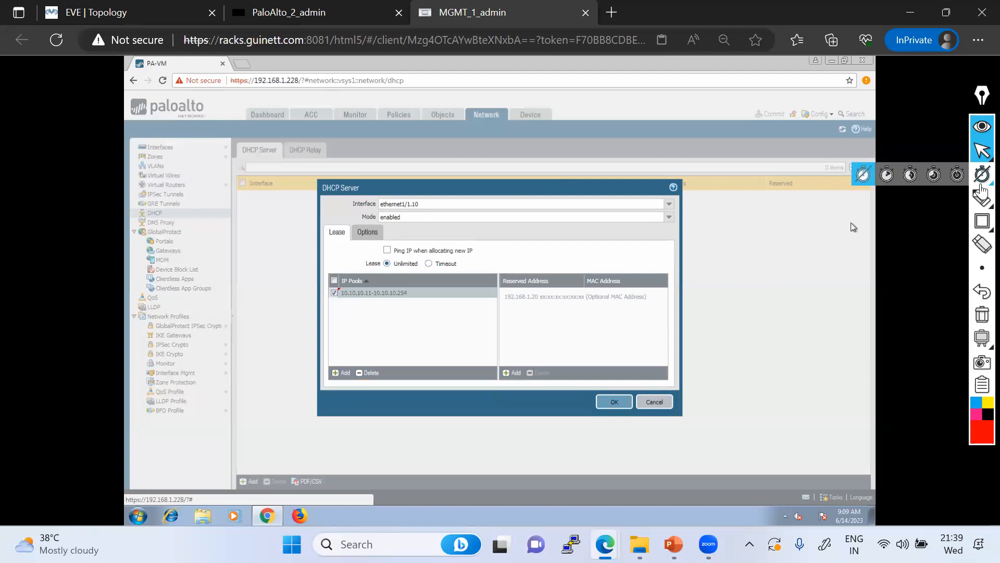
click(982, 198)
drag(365, 300, 421, 292)
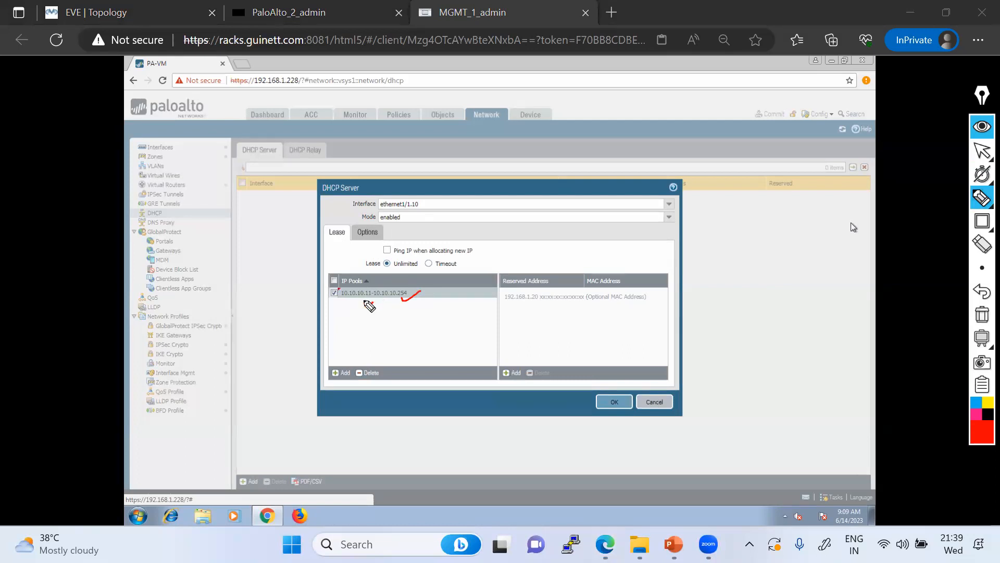
drag(326, 299, 448, 299)
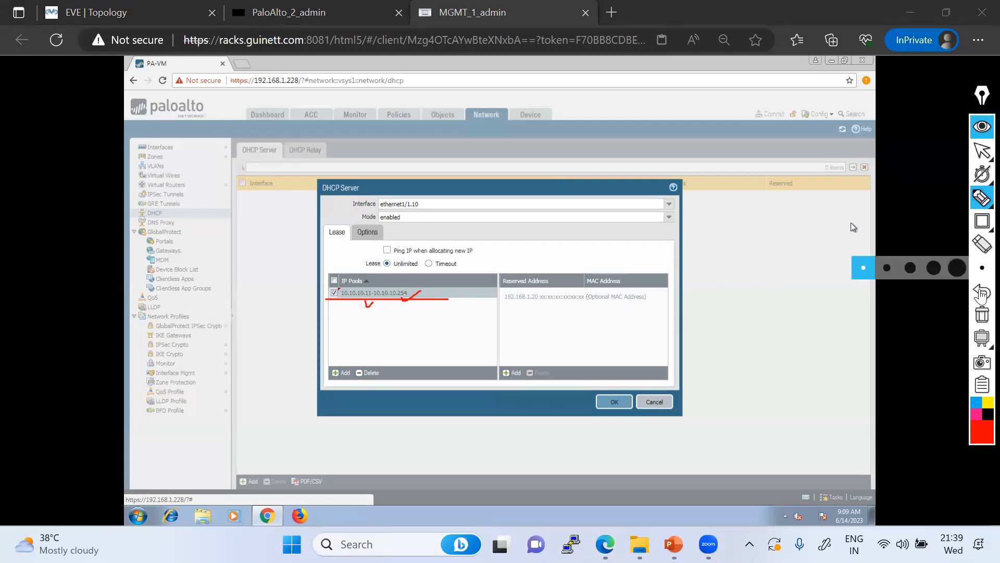
click(981, 152)
click(982, 152)
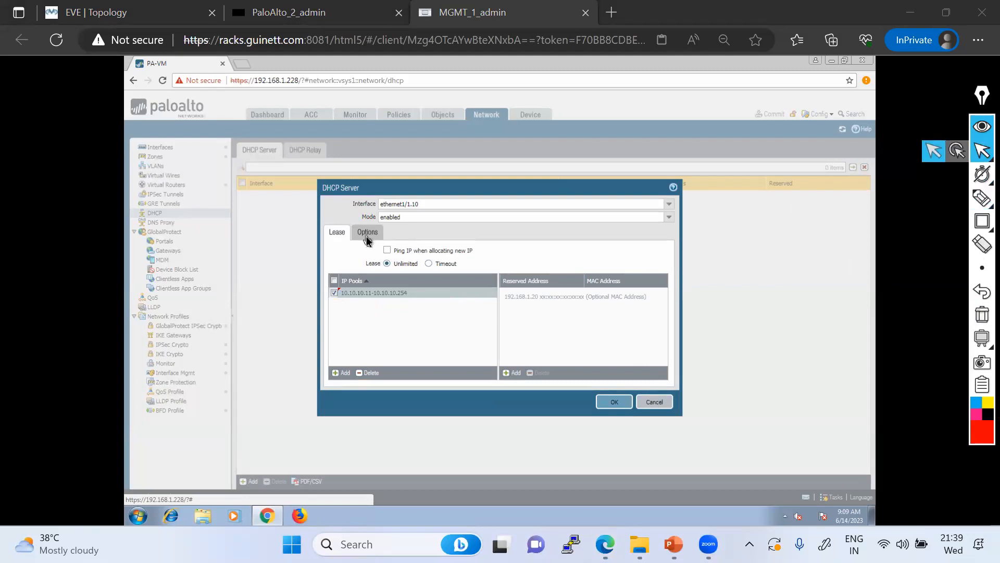
Set gateway 10.10.10.1 and subnet mask 255.255.255.0 on Options, then save the server
click(367, 233)
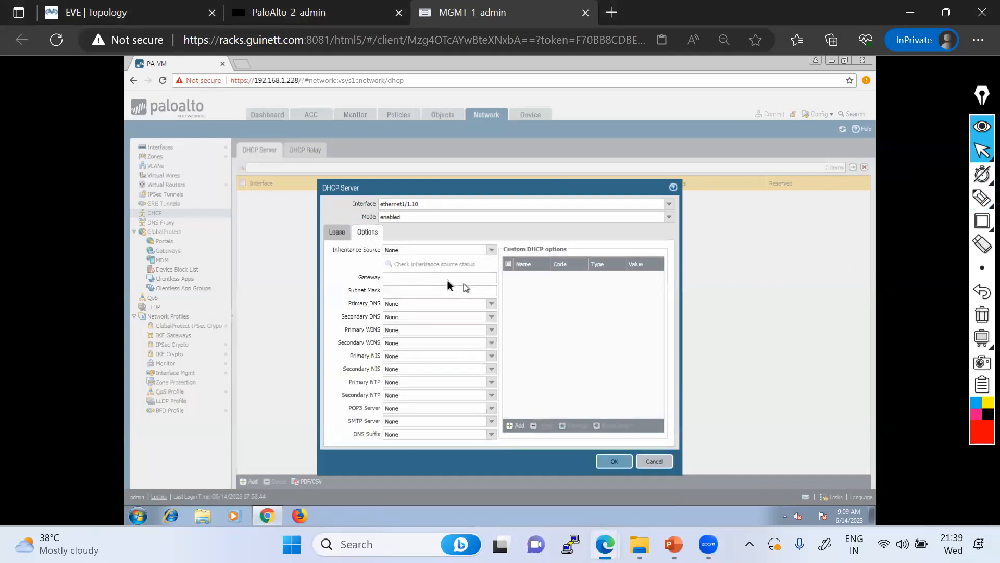
click(439, 278)
text(10.10.10.1)
click(390, 290)
text(55.255.255.0)
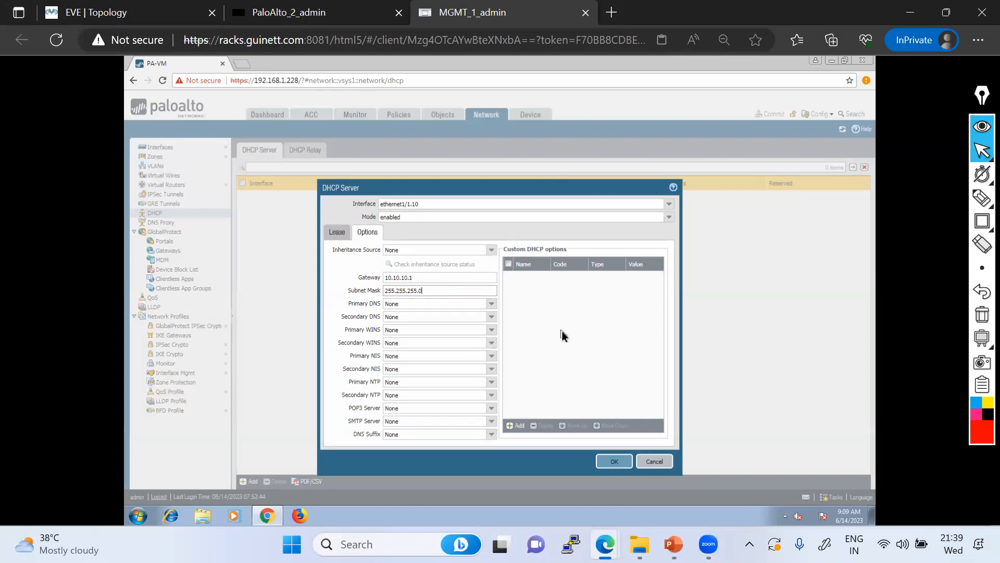
click(614, 462)
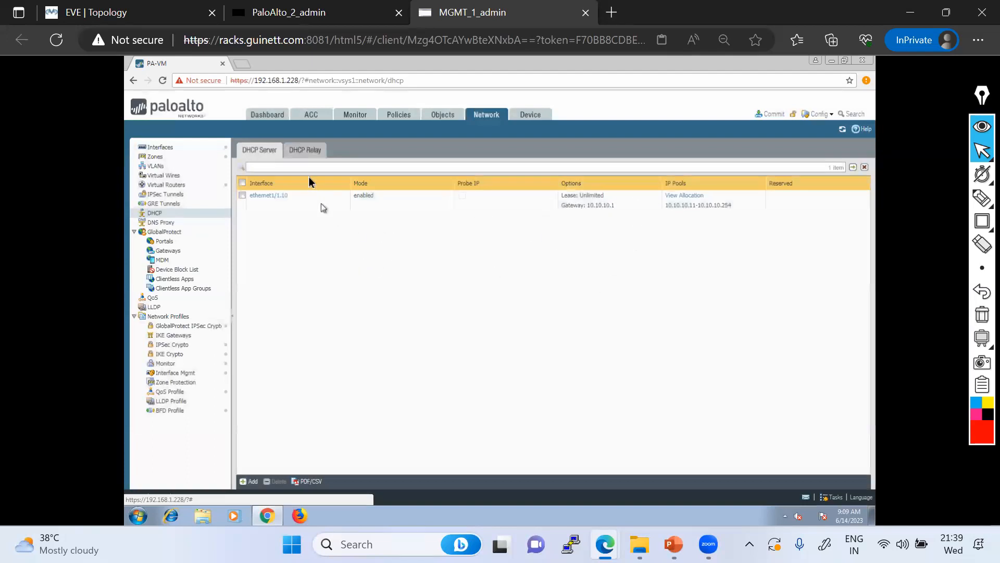
Add a second DHCP server on ethernet1/1.20 with IP pool 20.20.20.20-20.20.20.254
click(249, 481)
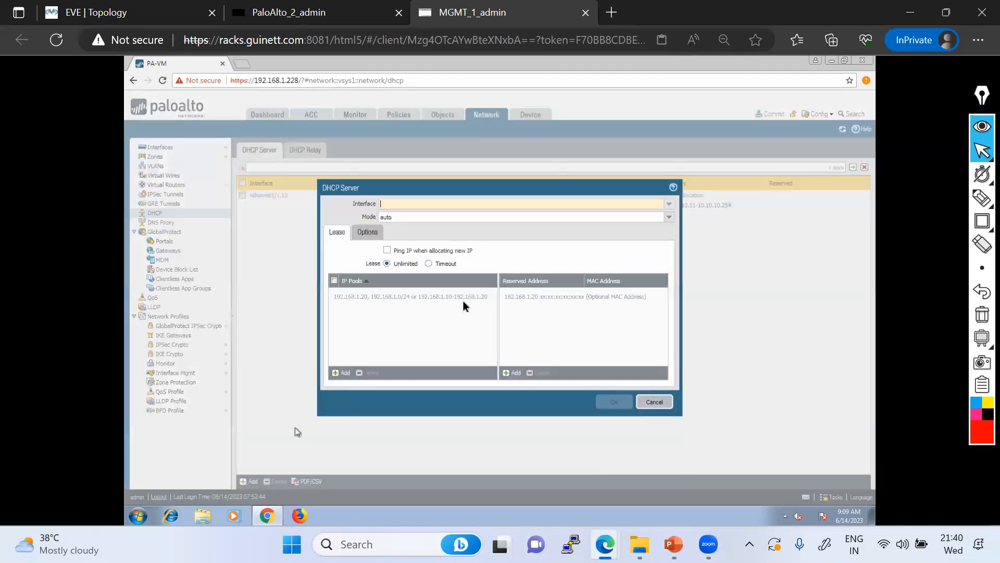
click(668, 204)
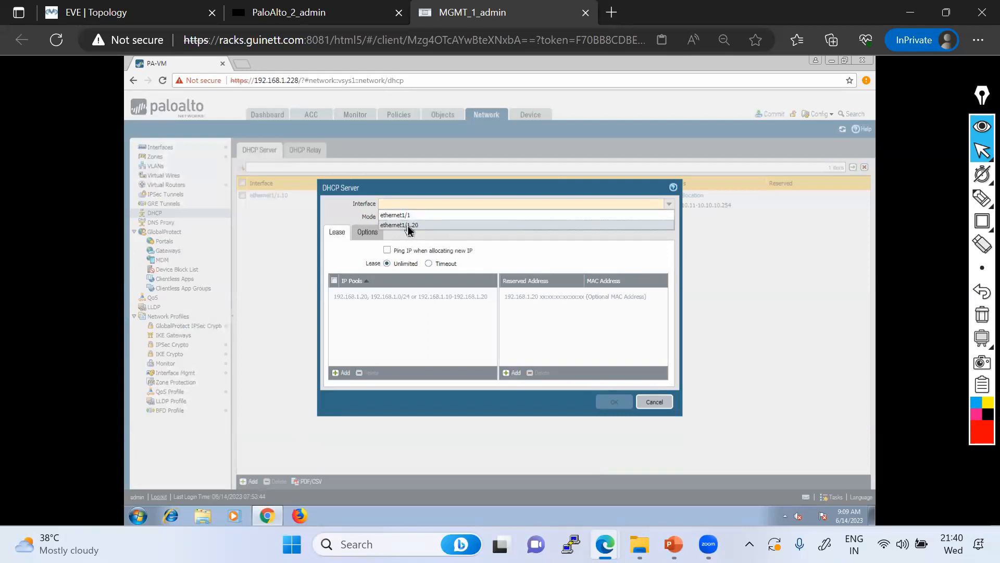
click(407, 226)
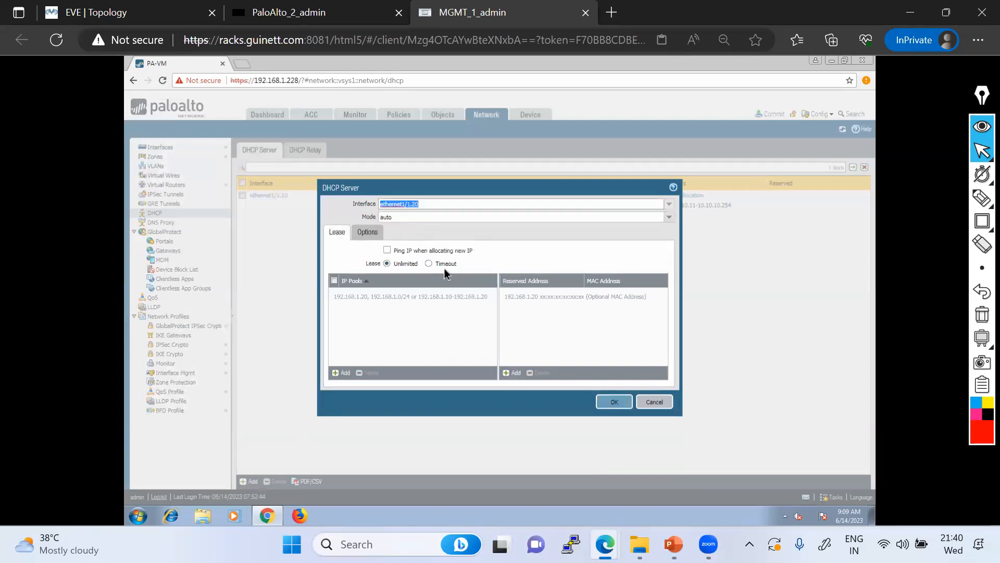
click(336, 373)
text(20.20.20.20-20.2)
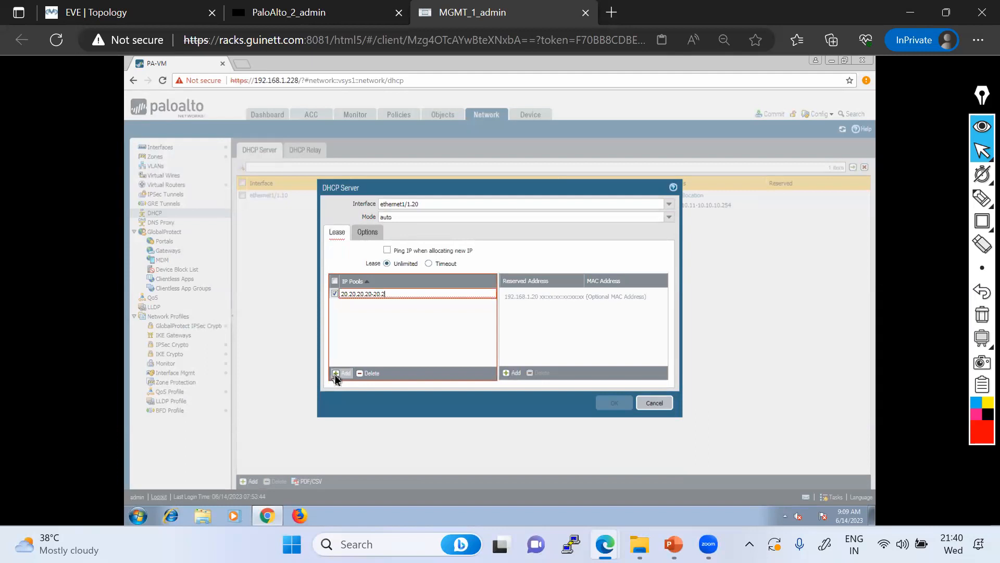
text(0.20.254)
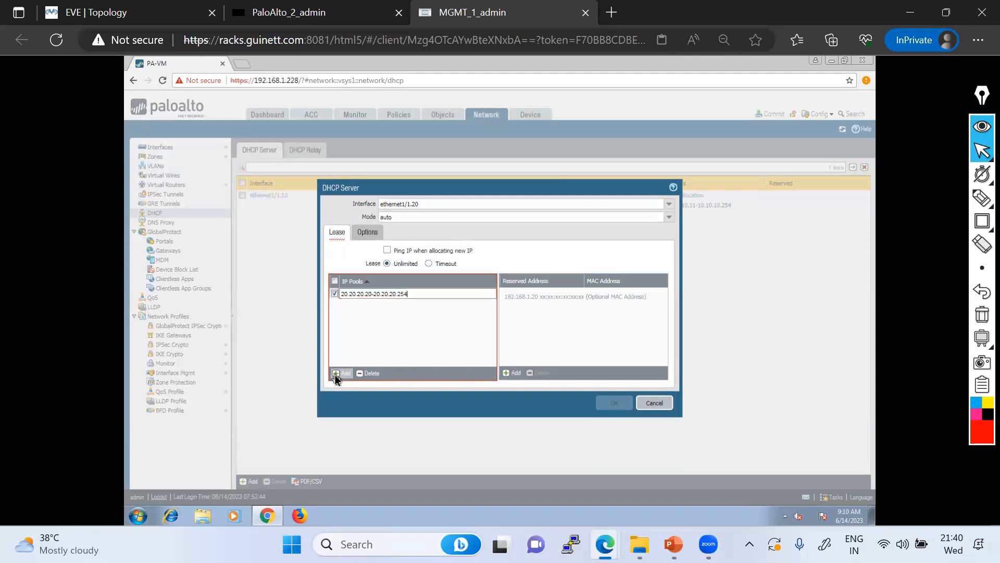
click(417, 328)
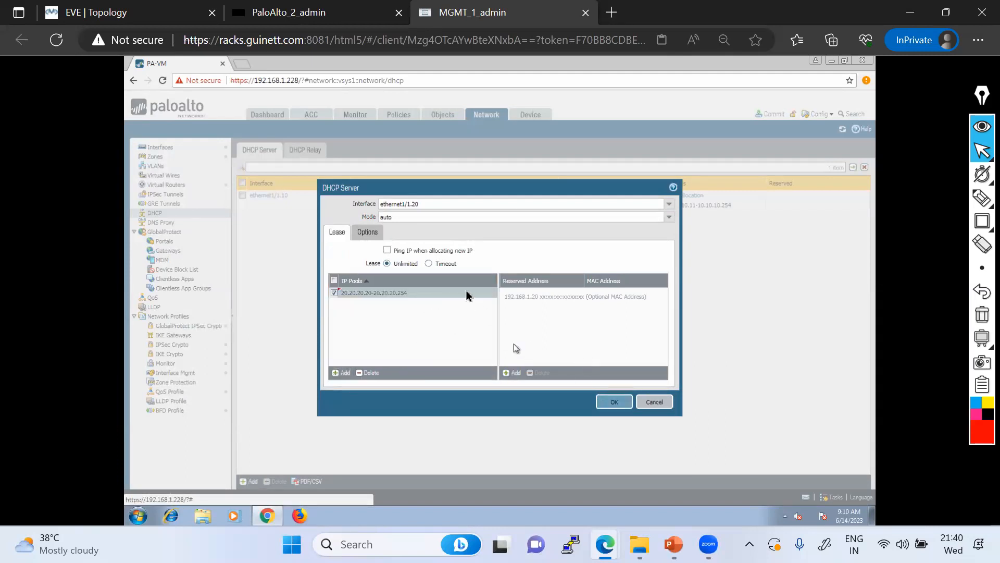
Give it gateway 20.20.20.1 and subnet mask 255.255.255.0, then save it
click(376, 235)
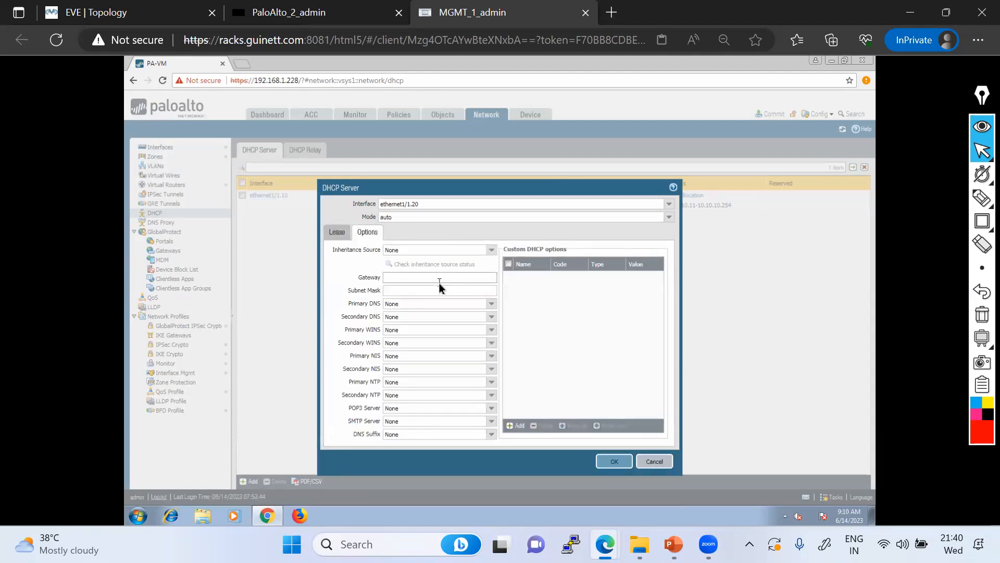
text(20.20.20.1)
key(Tab)
click(425, 291)
text(255.255.255.0)
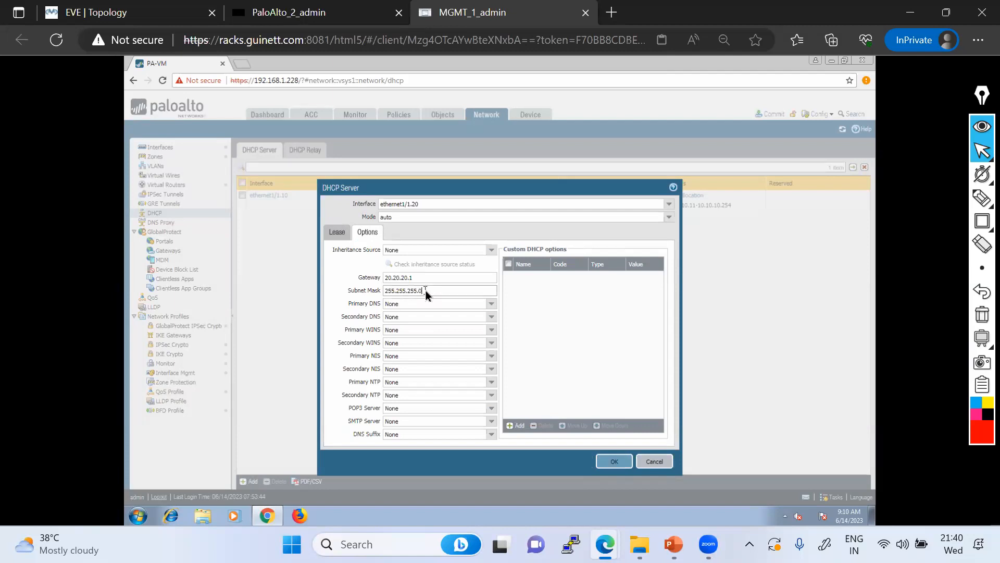
click(613, 461)
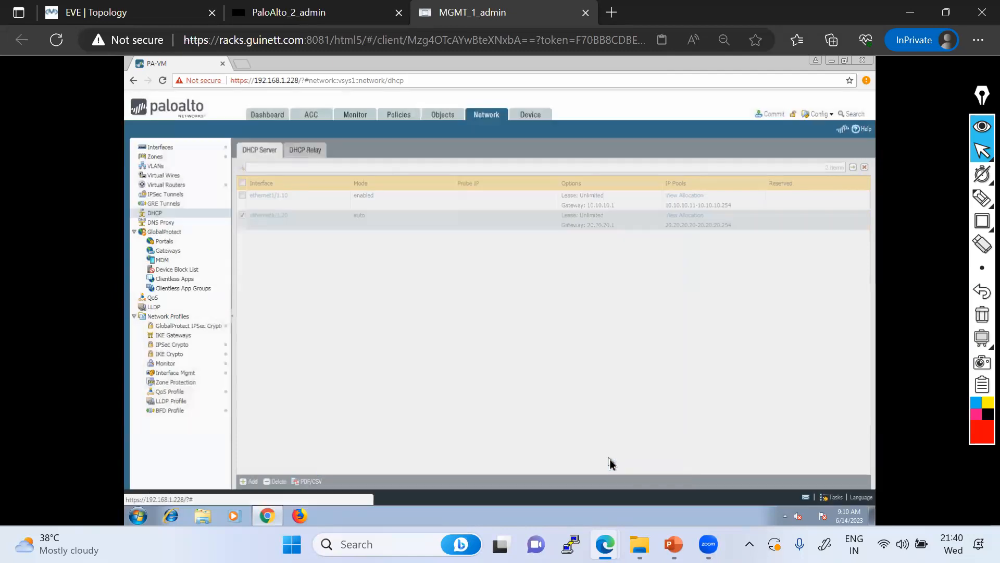
Commit the DHCP configuration, checking PC4's ipconfig in EVE while the commit runs to success
click(772, 115)
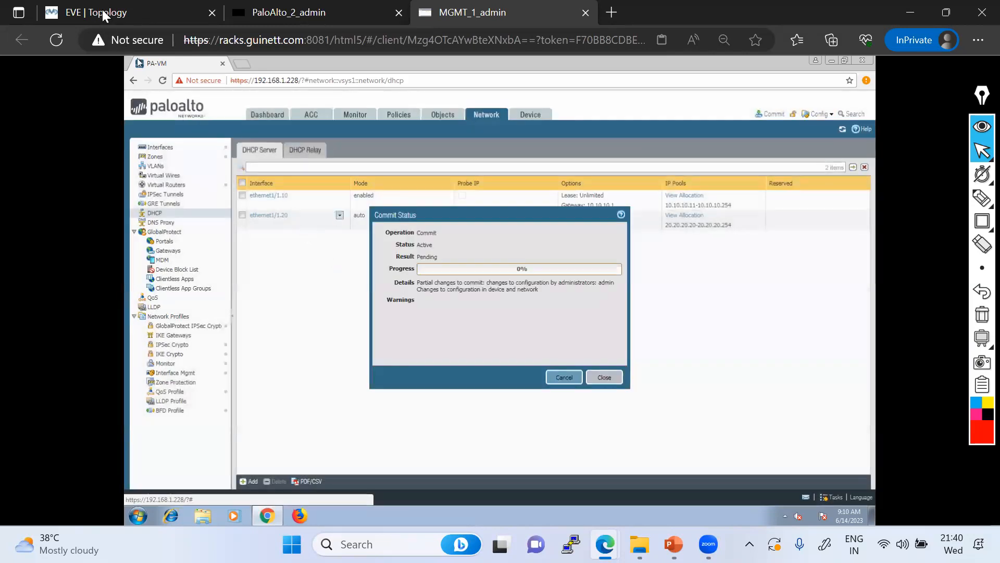
click(115, 16)
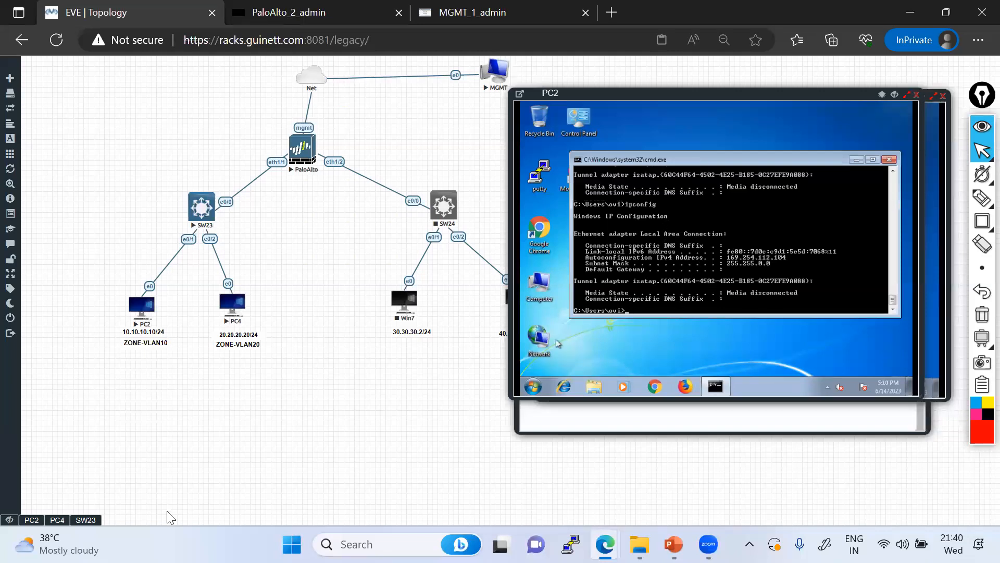
click(57, 520)
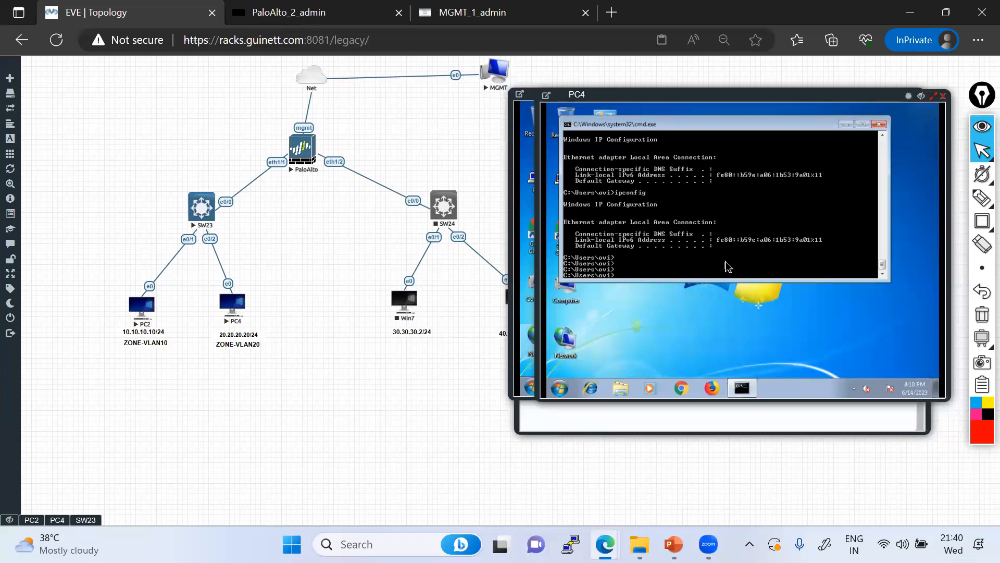
key(Return)
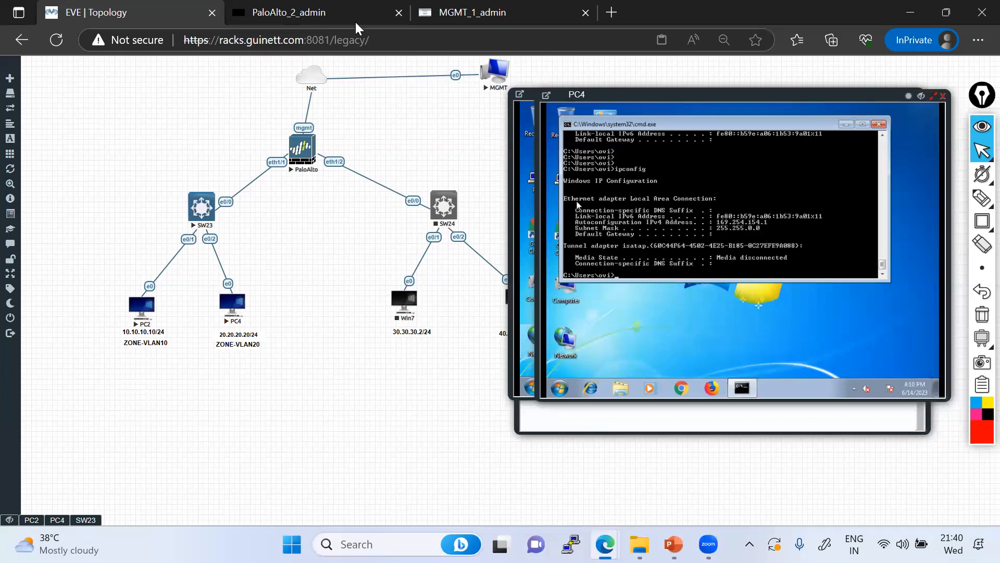
key(ctrl+3)
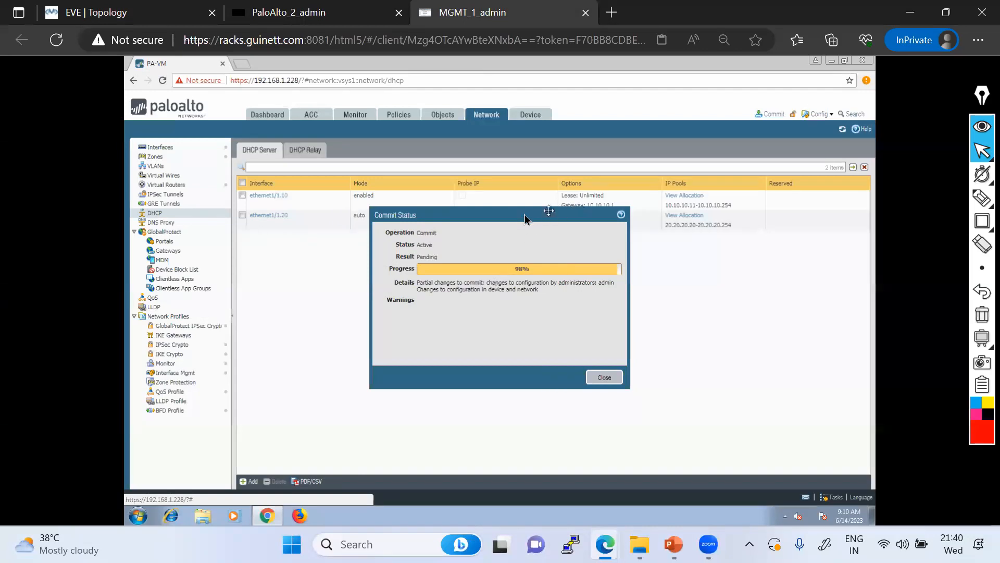
drag(524, 220, 460, 312)
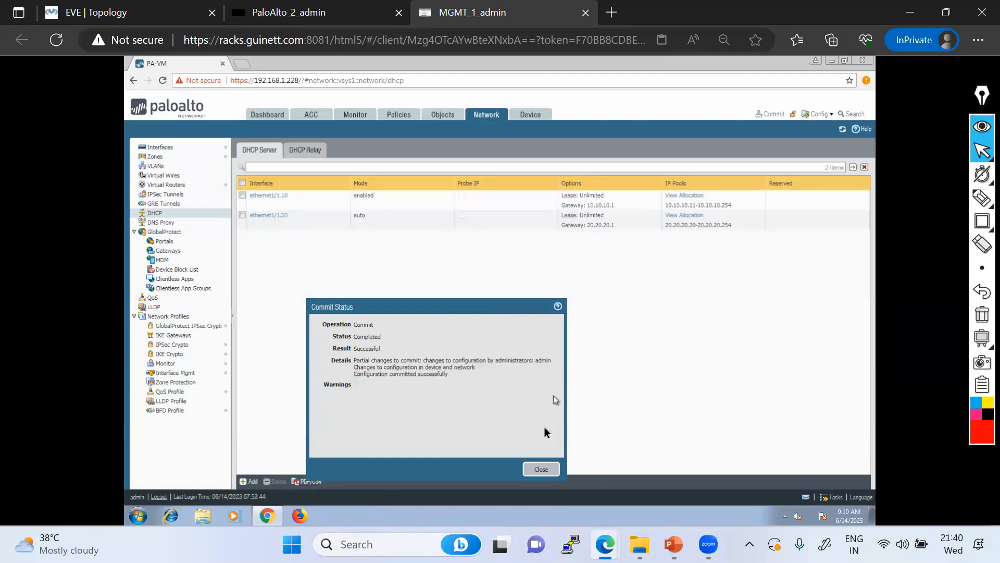
Close the commit status and review the DHCP allocations on ethernet1/1.10 and ethernet1/1.20
click(542, 469)
click(677, 196)
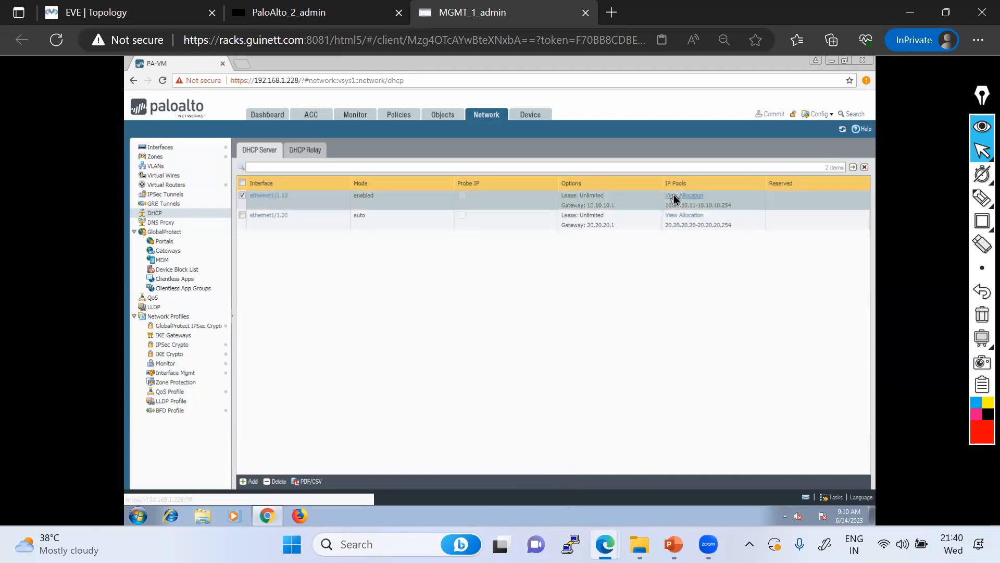
click(683, 436)
click(674, 216)
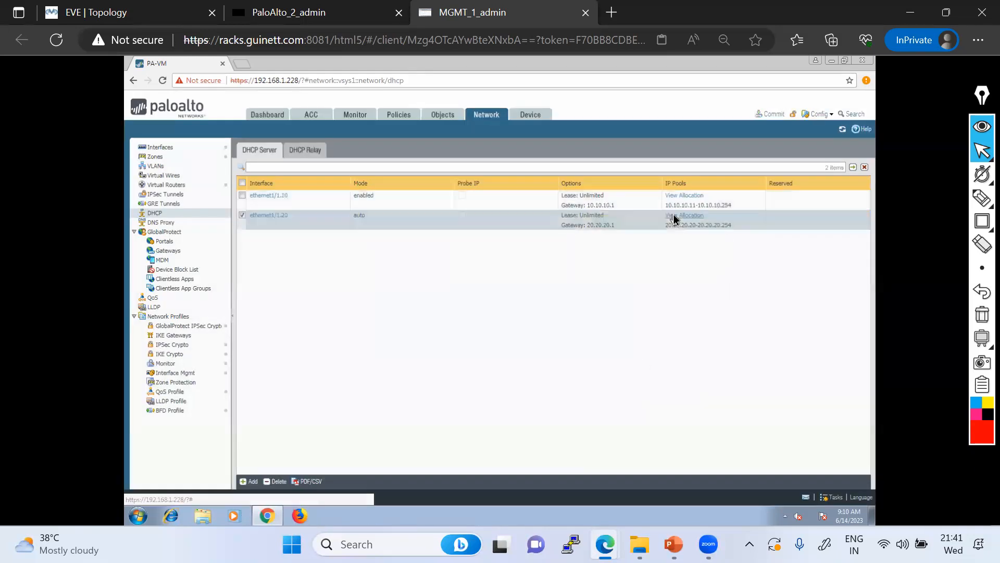
click(631, 437)
Dismiss PC4's network location prompt in EVE and rerun ipconfig to see its leased address
click(132, 18)
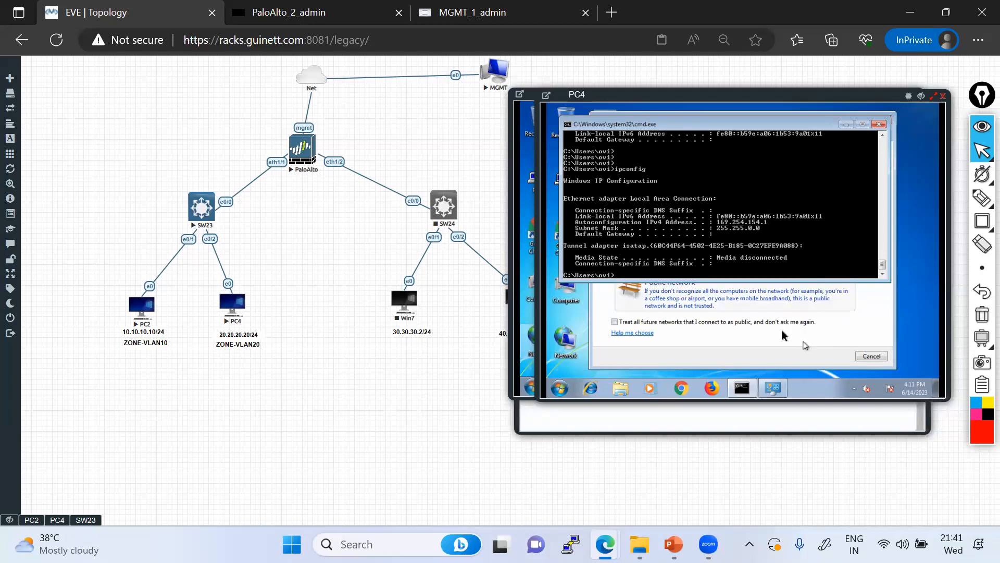
click(784, 334)
click(873, 359)
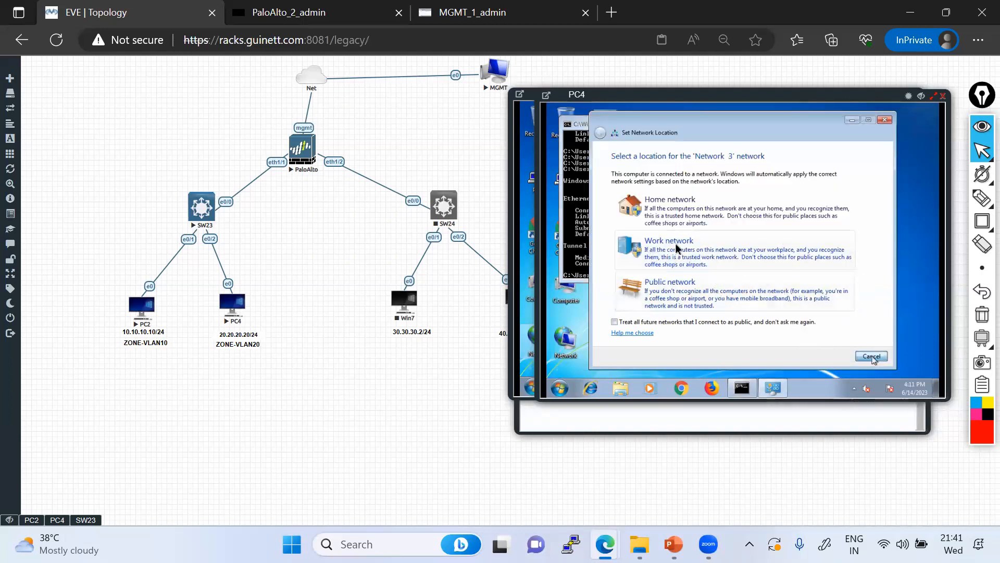
key(Up)
key(Return)
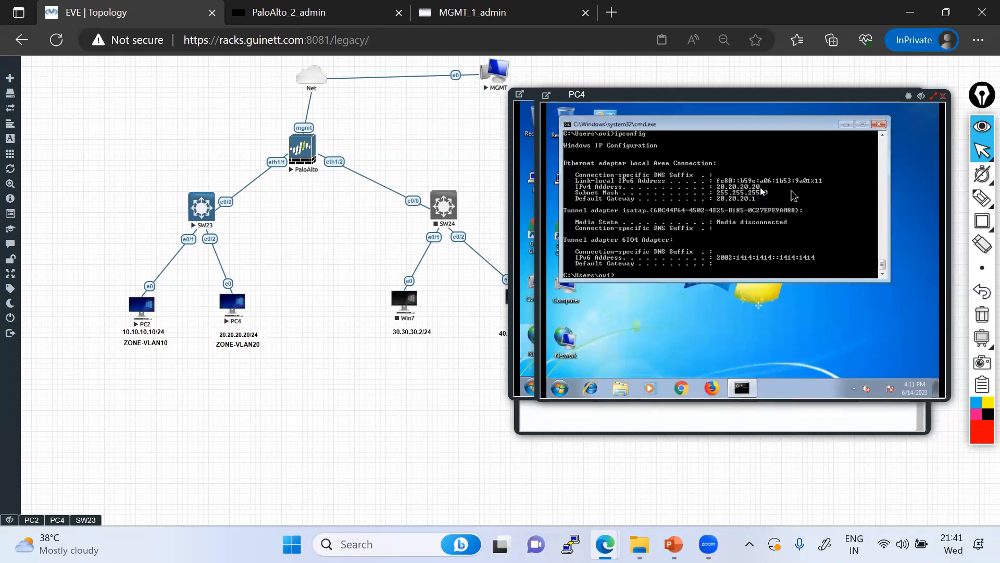
Underline PC4's new address details in red ink, then clear the annotations
mouse_move(980, 203)
click(910, 198)
drag(710, 194, 761, 186)
drag(710, 209, 785, 204)
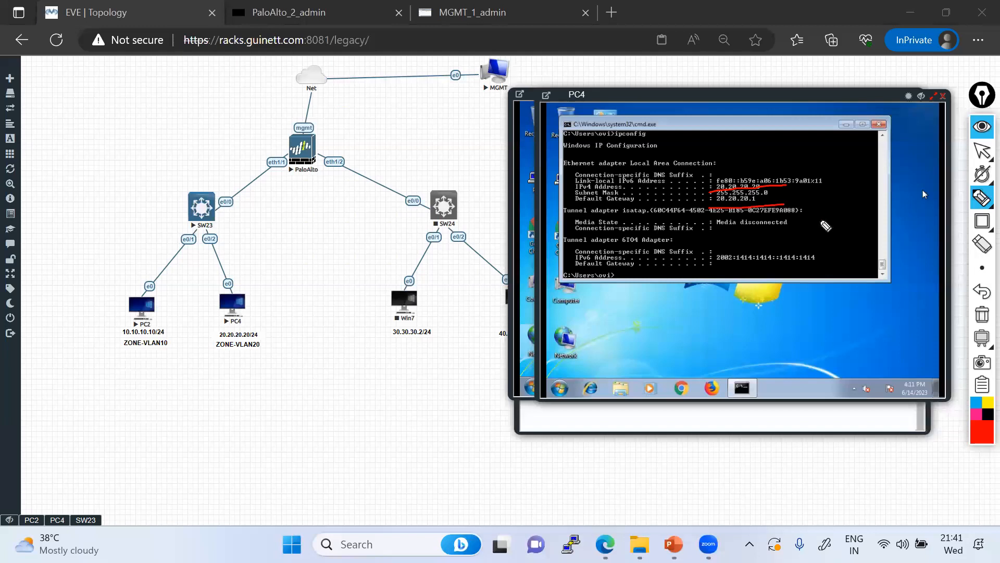
click(983, 319)
click(983, 151)
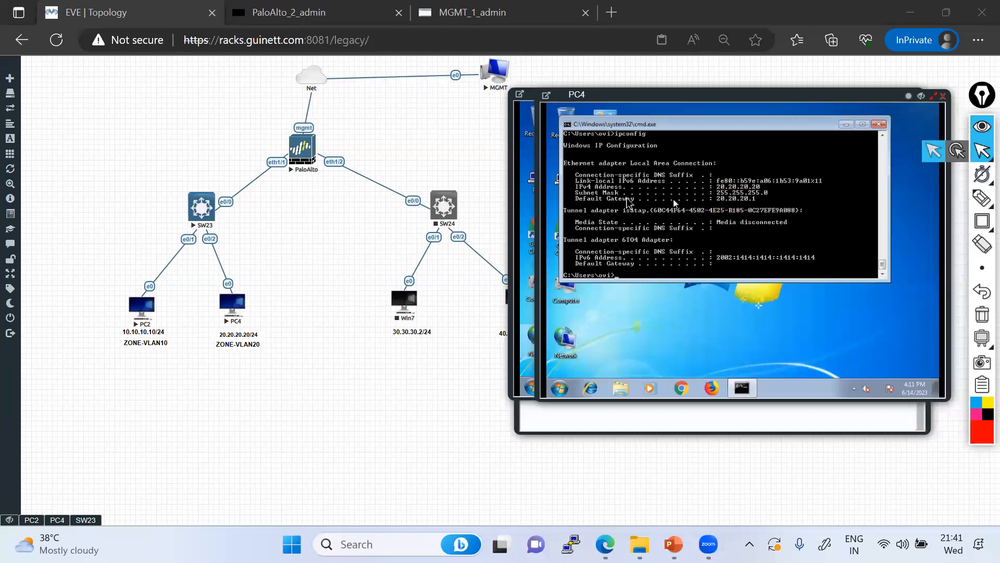
Rerun ipconfig on PC2 to confirm its leased address 10.10.10.11 with gateway 10.10.10.1
click(524, 127)
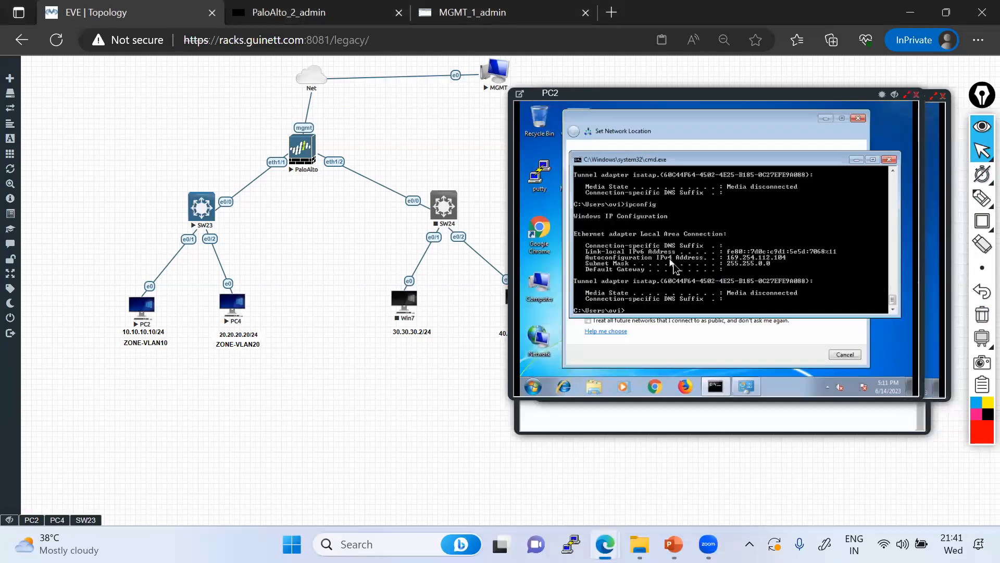
key(Up)
key(Return)
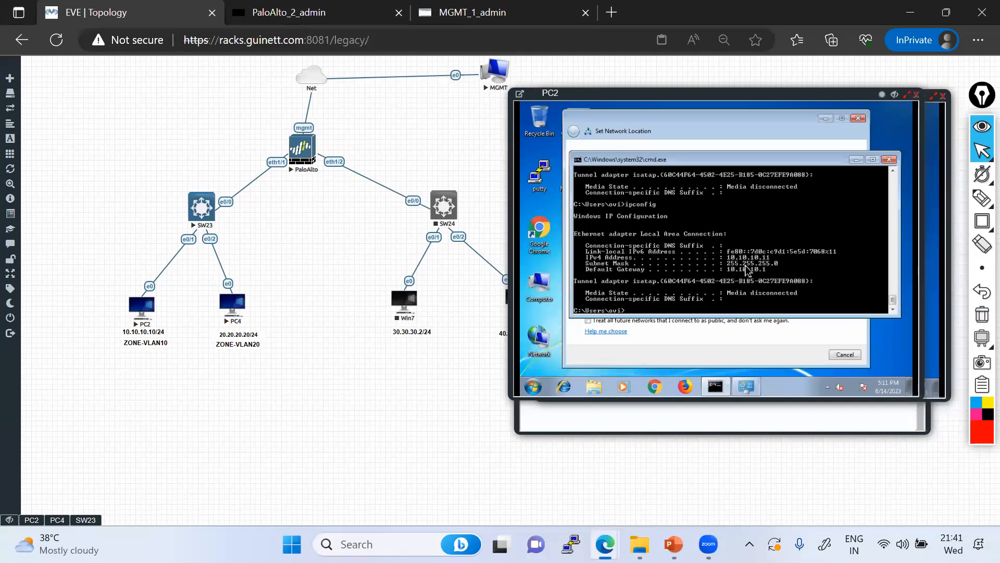
click(845, 354)
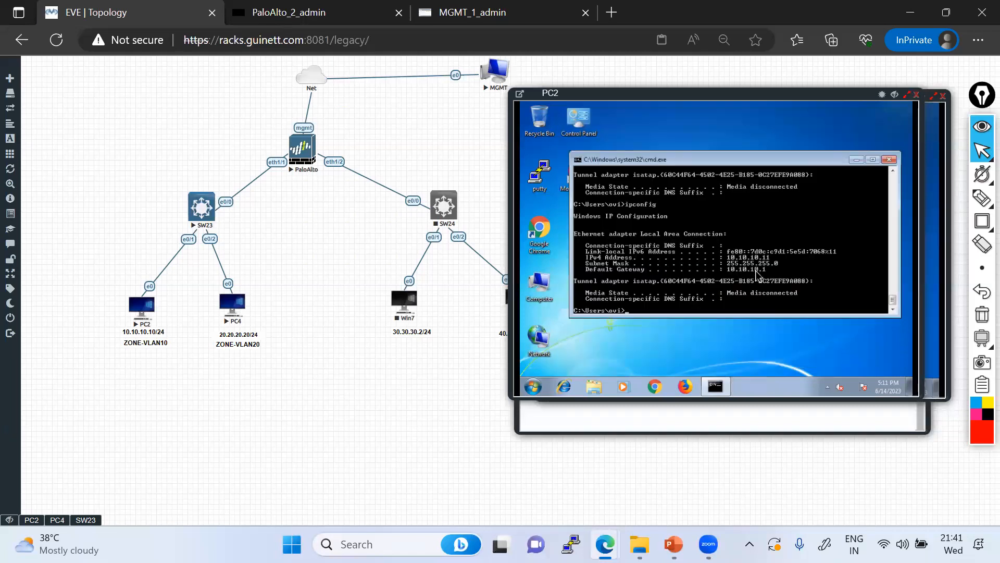
Review the ethernet1/1.10 allocation, highlighting the 10.10.10.11 lease's hostname, MAC address and lease time
click(472, 12)
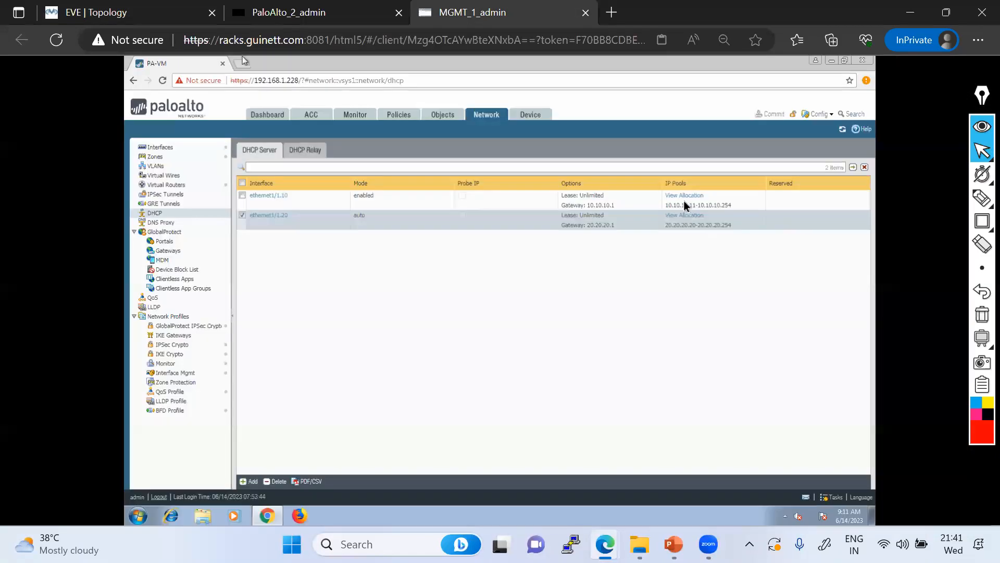
click(683, 195)
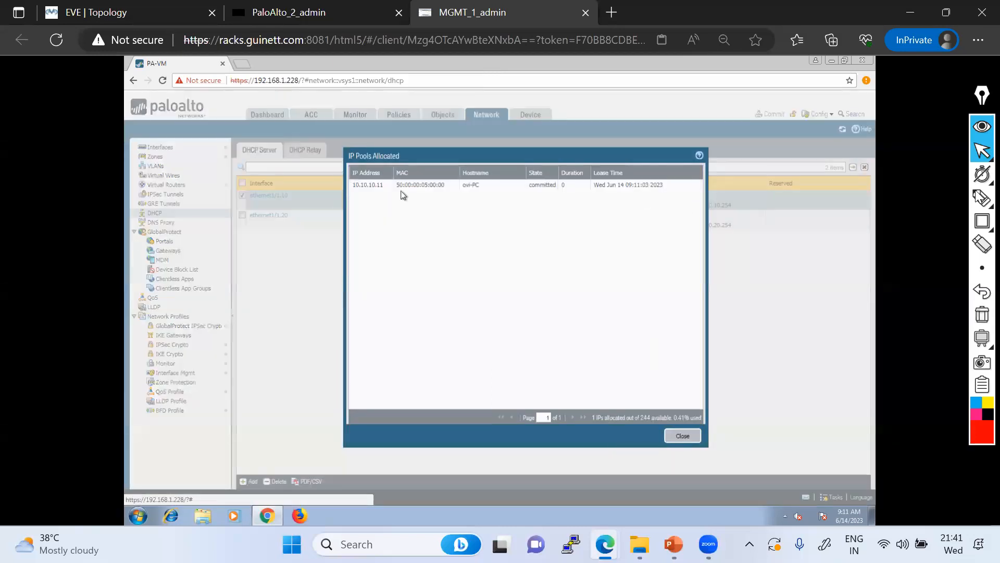
mouse_move(982, 198)
click(922, 199)
drag(465, 193, 496, 192)
drag(393, 190, 460, 189)
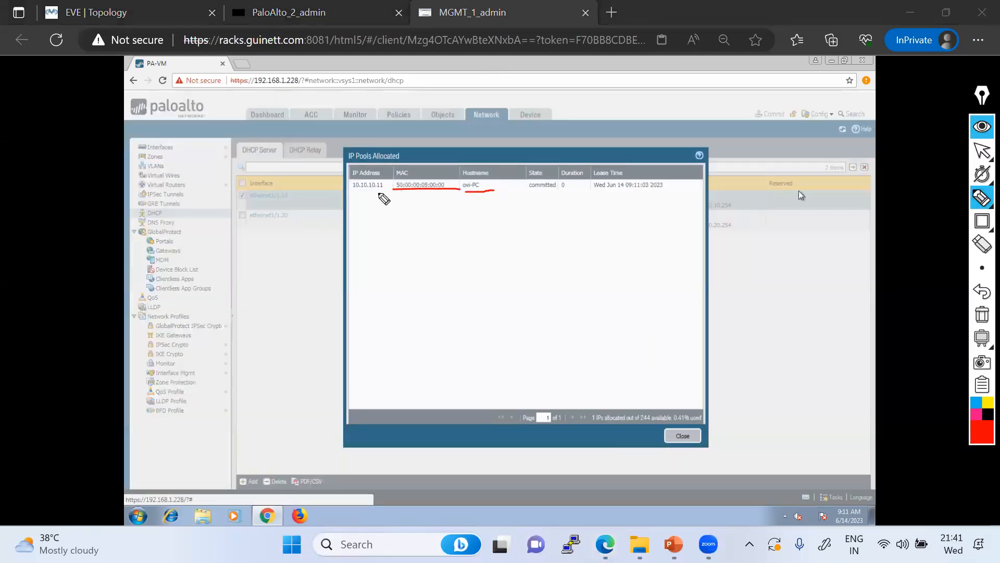
drag(348, 191, 383, 191)
drag(587, 191, 686, 190)
drag(549, 190, 585, 190)
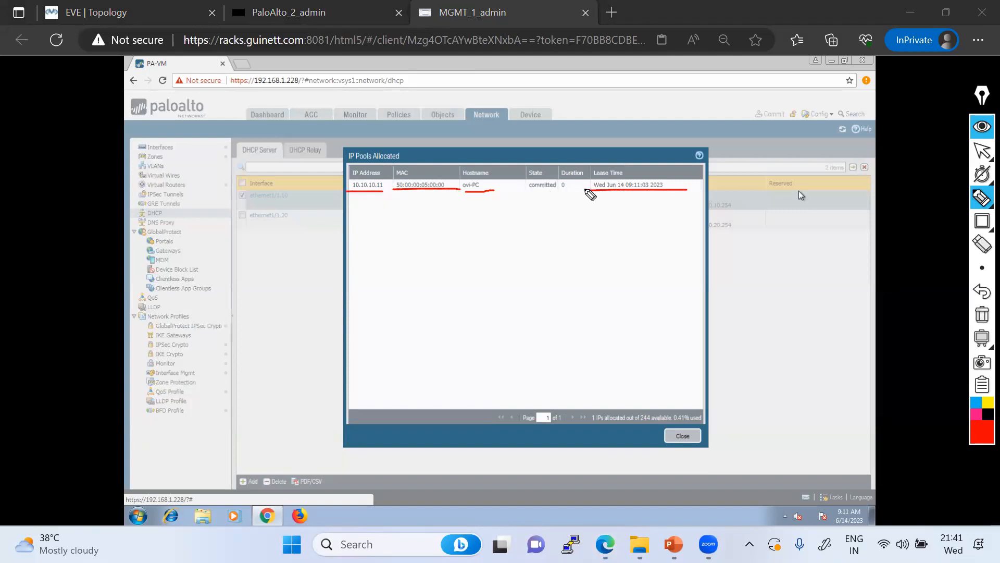
click(982, 315)
click(982, 150)
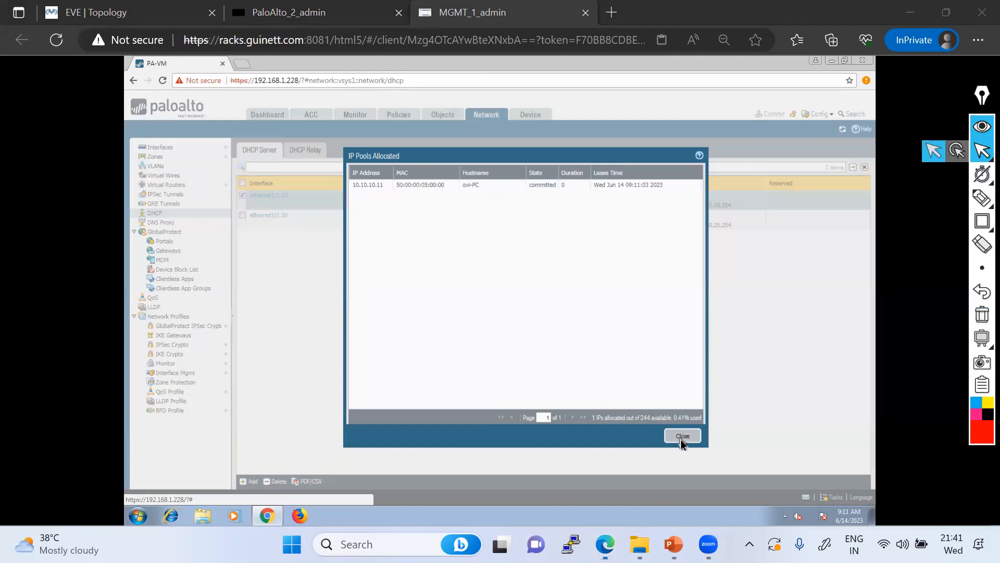
click(682, 438)
Check the ethernet1/1.20 allocation showing 20.20.20.20, then return to the EVE topology
click(689, 219)
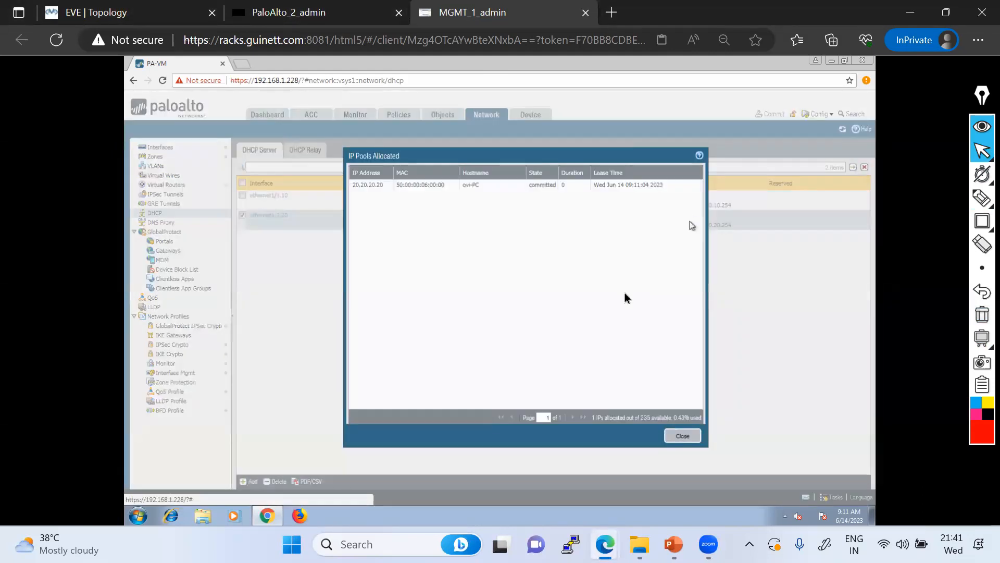
click(683, 436)
mouse_move(983, 156)
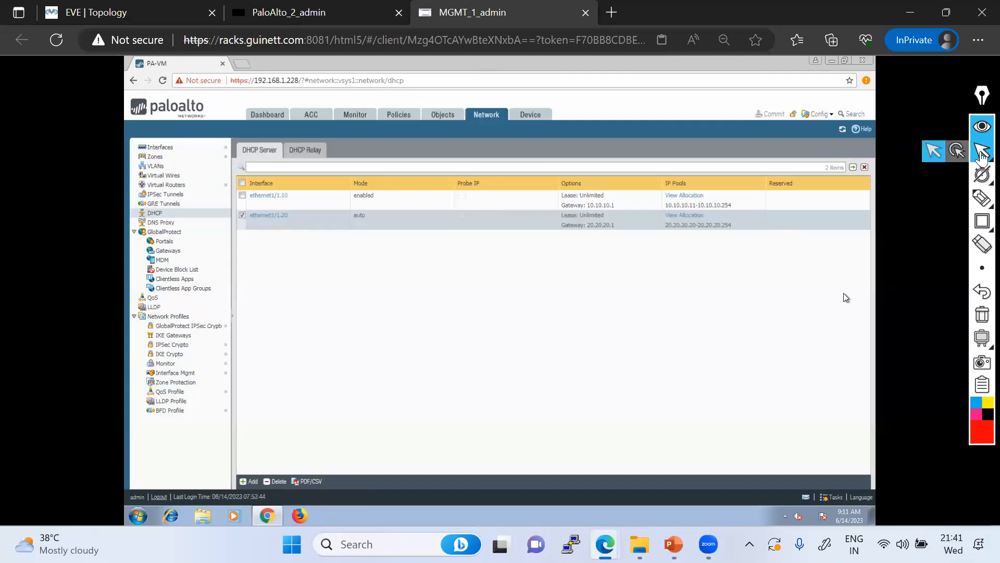
click(126, 11)
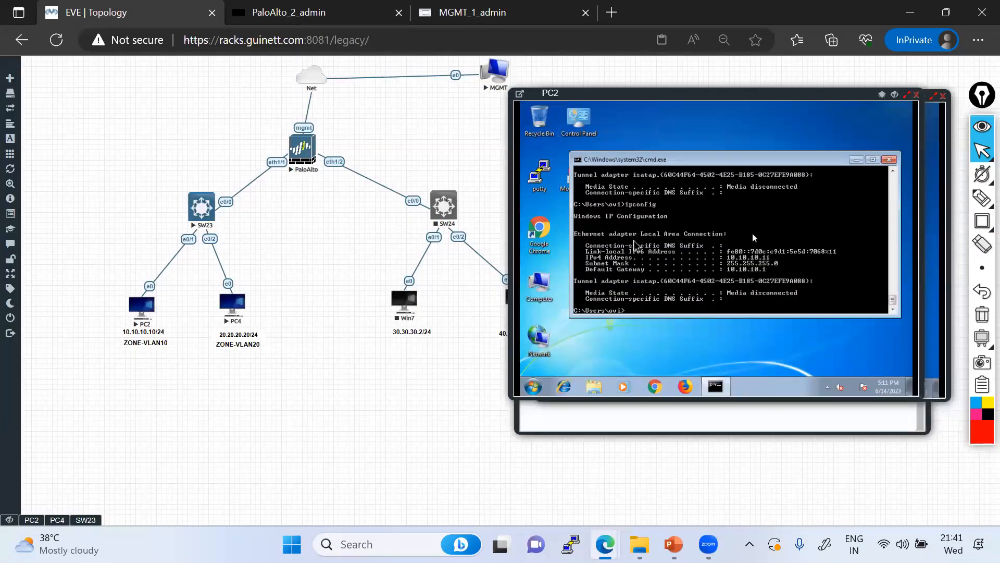
Ping 20.20.20.20 from PC2's console and stop it to view the statistics
click(57, 520)
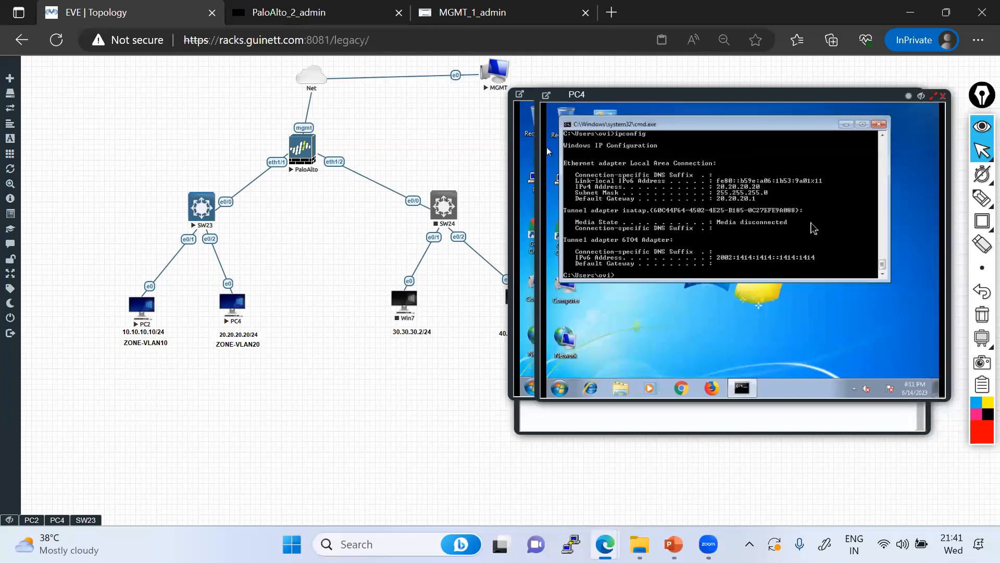
click(523, 144)
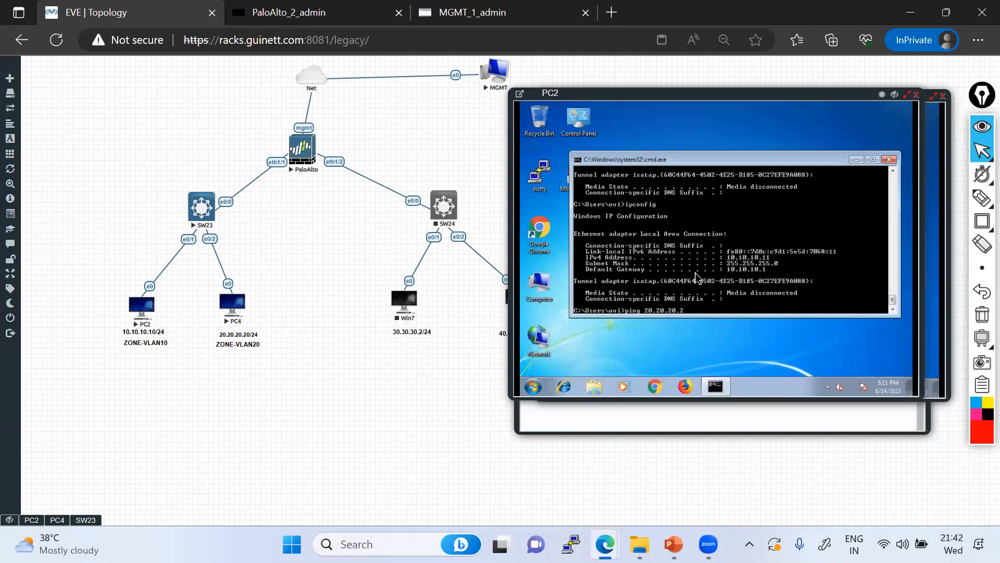
key(Return)
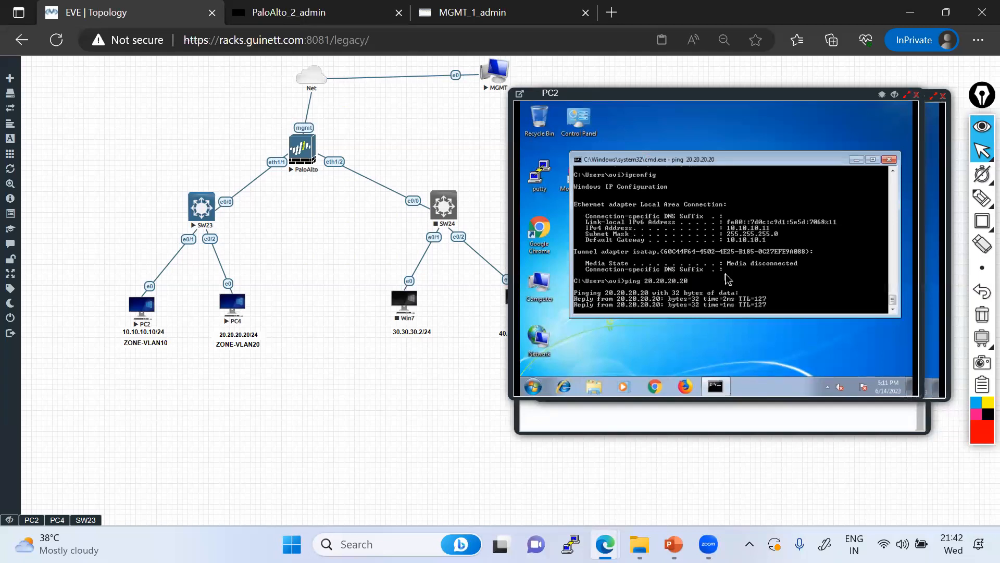
key(ctrl+c)
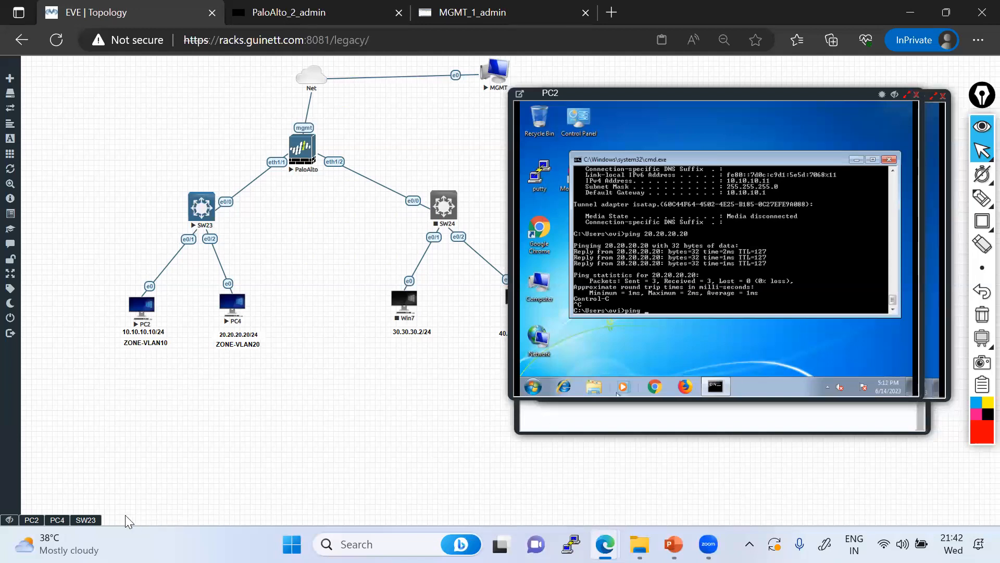
Ping 10.10.10.11 from PC4's console, then go back to the firewall's DHCP Server page
click(57, 520)
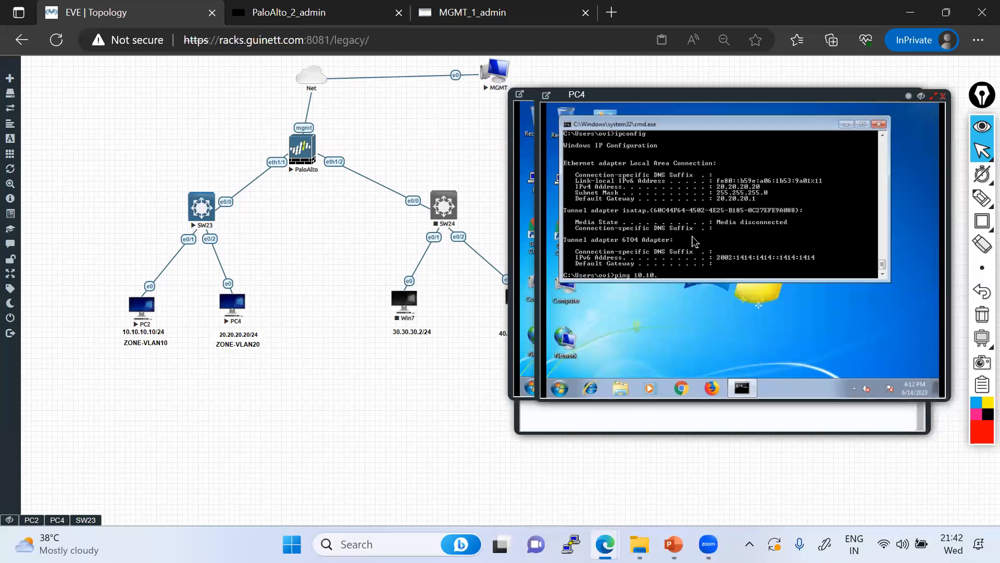
text(10.1)
key(Return)
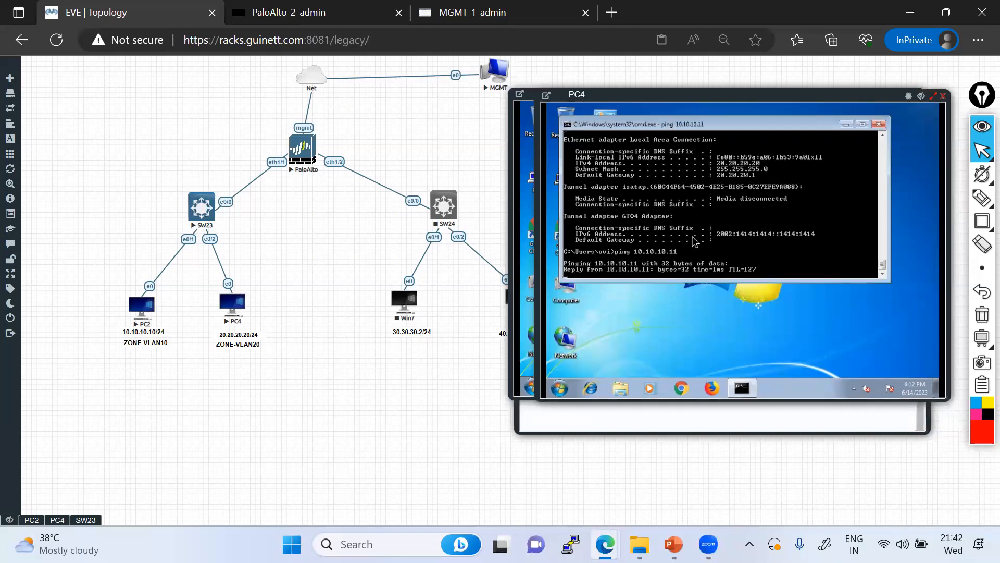
key(ctrl+c)
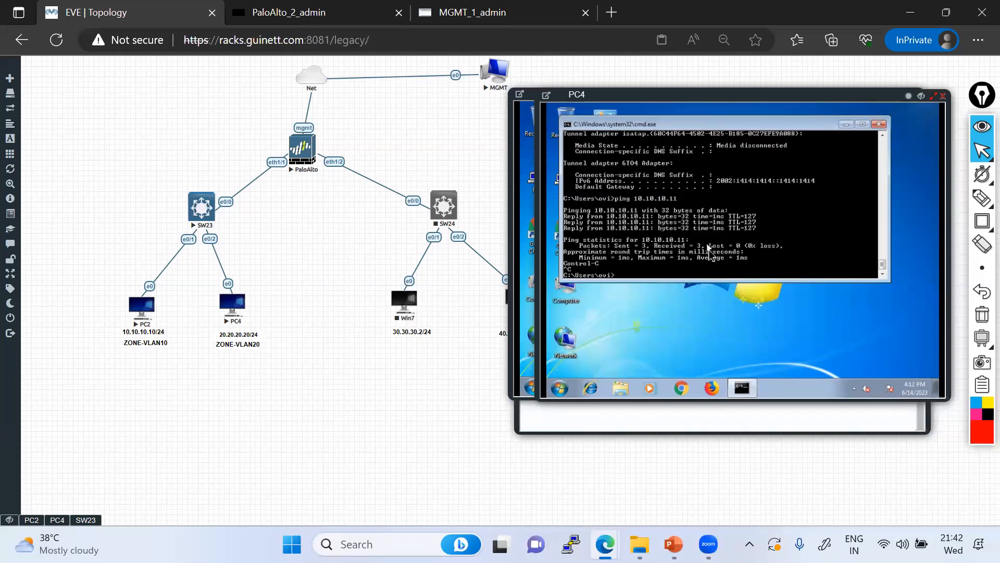
click(448, 14)
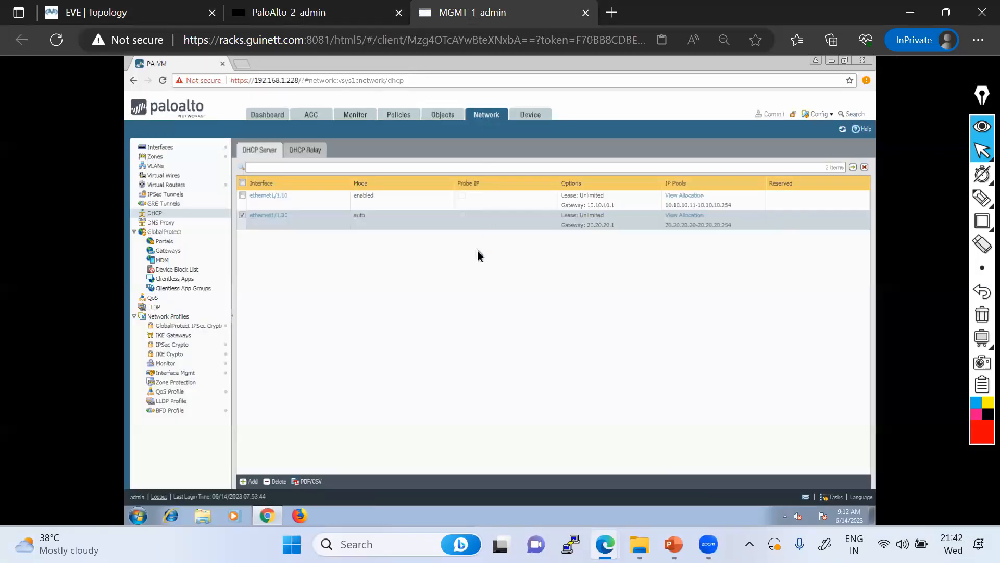
Start a new DHCP relay entry on interface ethernet1/1.10
click(314, 155)
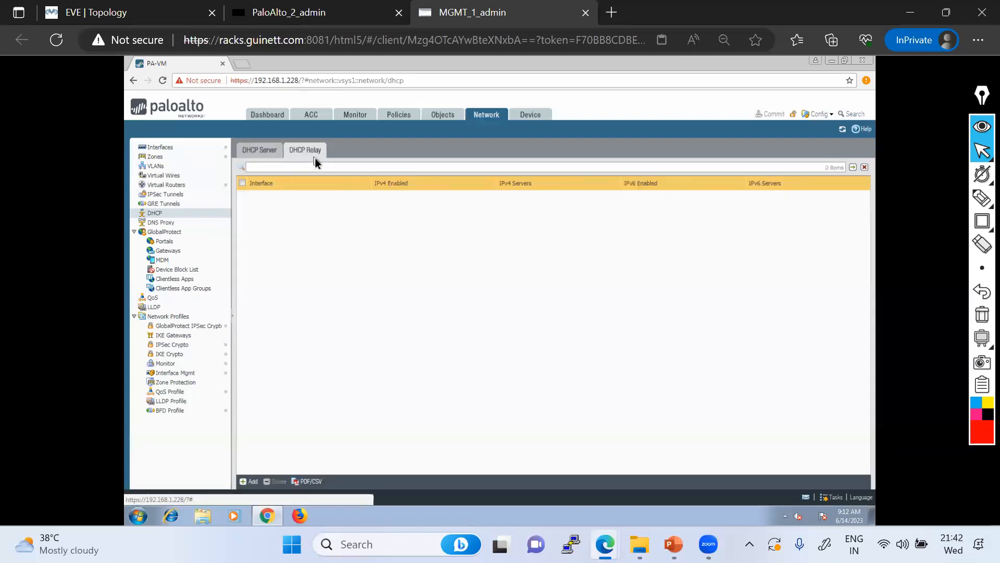
click(261, 150)
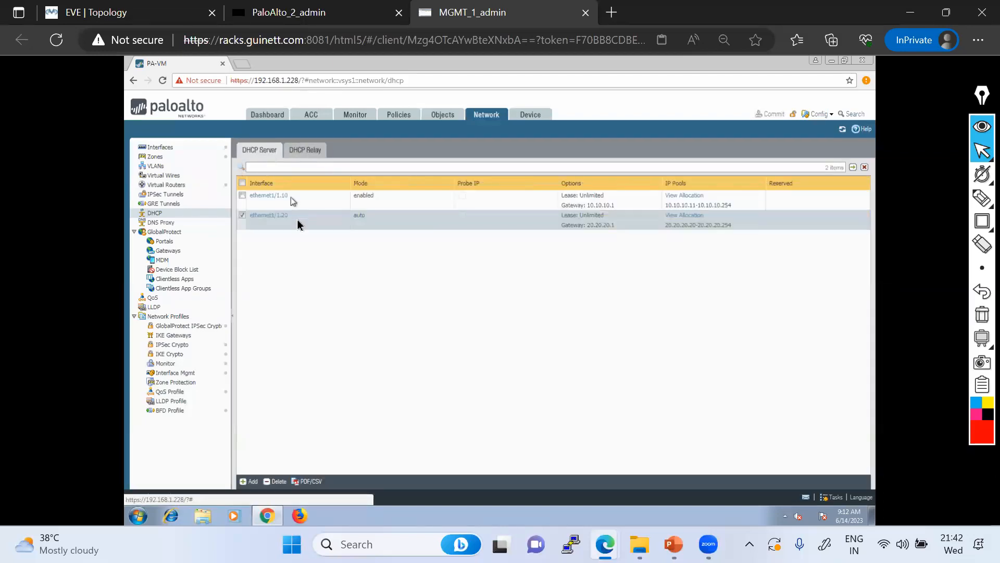
click(304, 150)
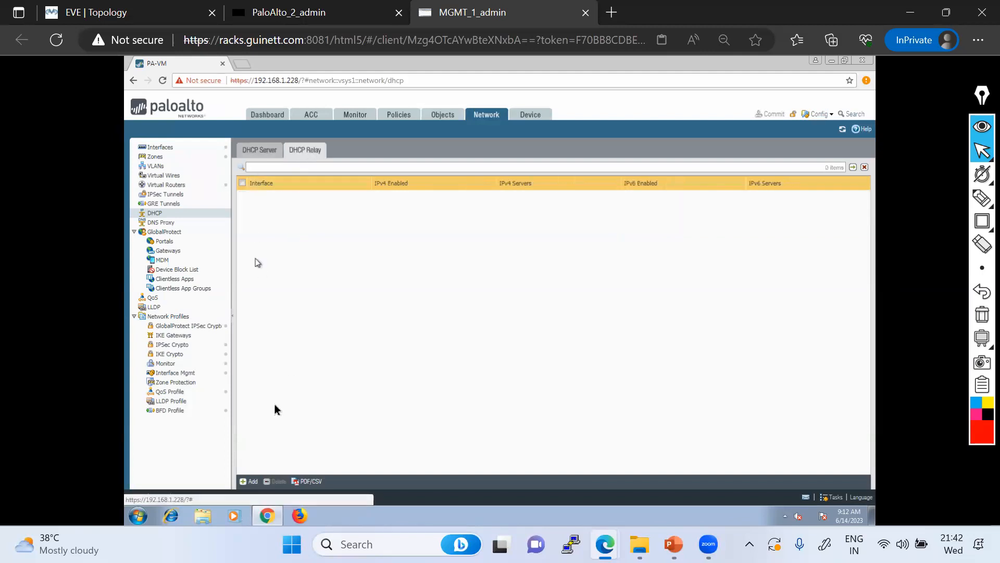
click(253, 481)
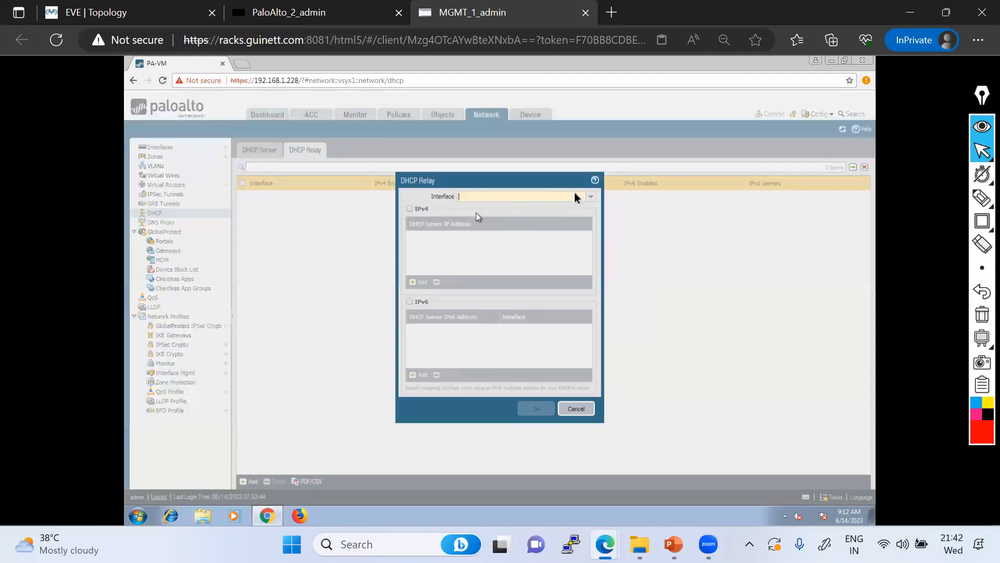
click(590, 197)
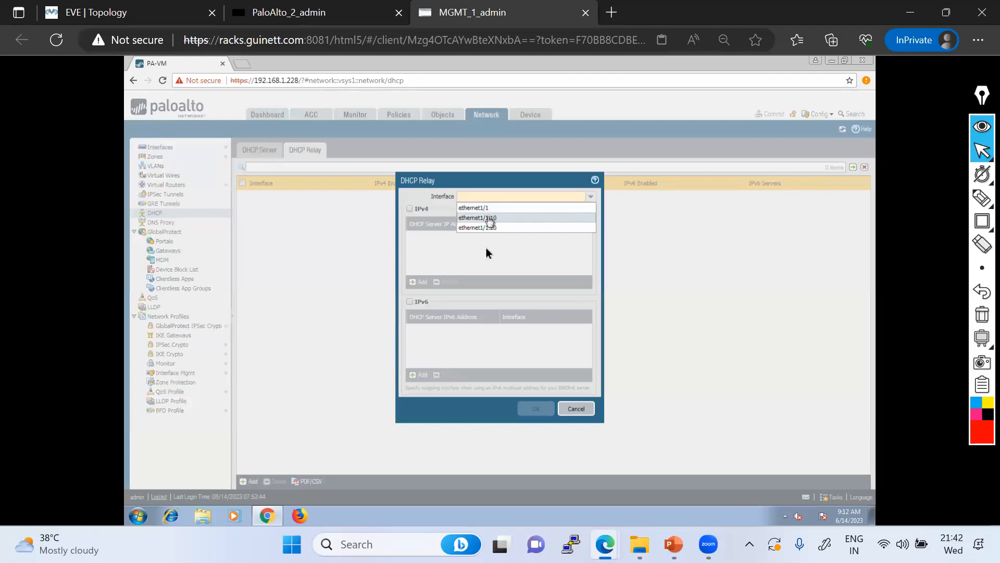
click(488, 218)
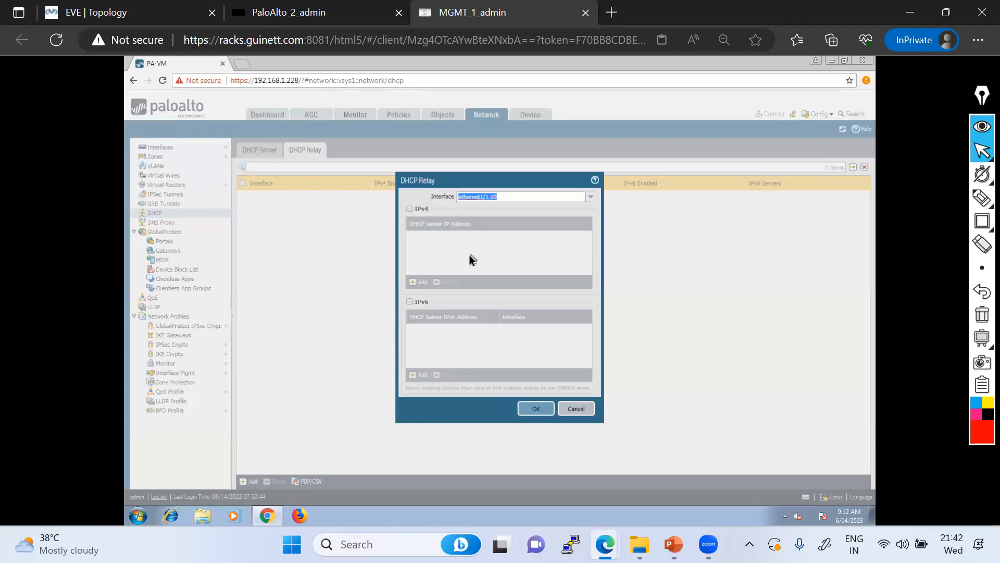
Enable IPv4 relay to 8.8.8.8, attempt to save, and dismiss the one-server-or-relay error
click(410, 210)
click(417, 283)
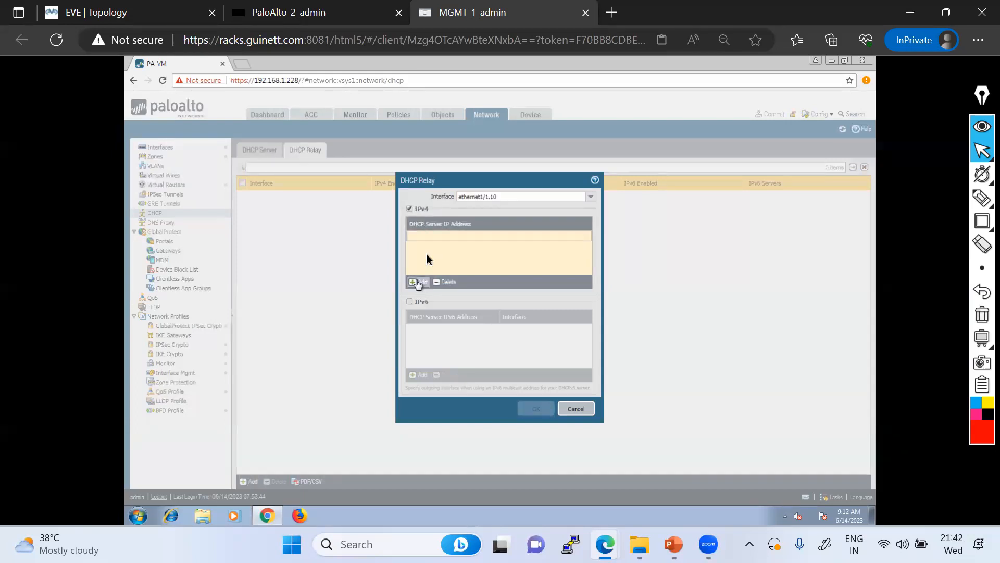
click(430, 249)
click(464, 263)
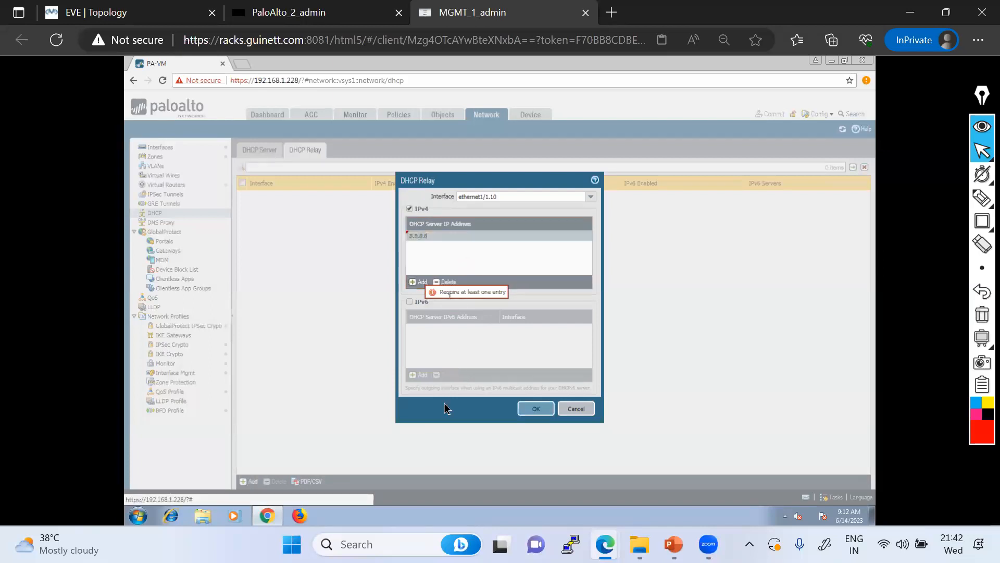
click(536, 409)
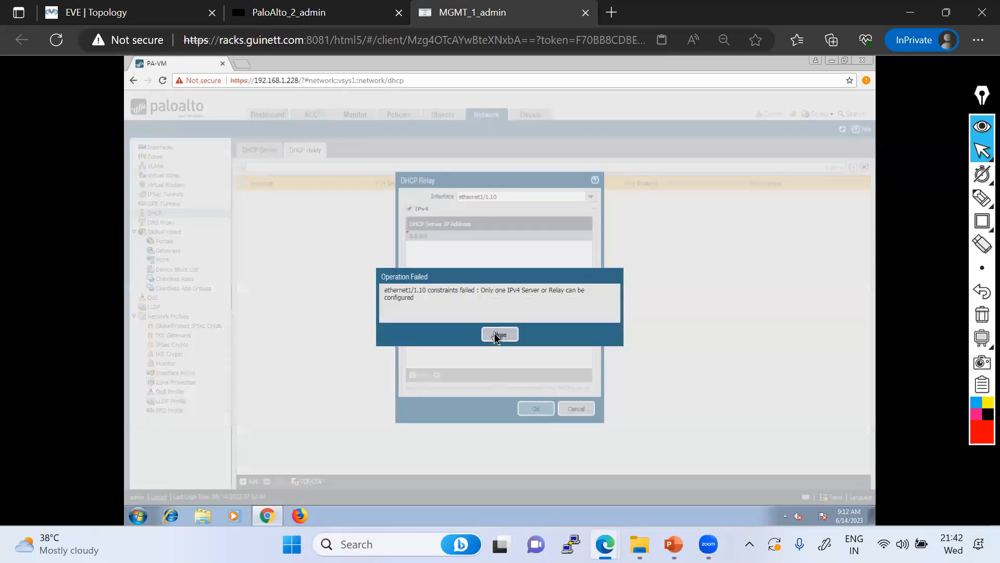
click(496, 336)
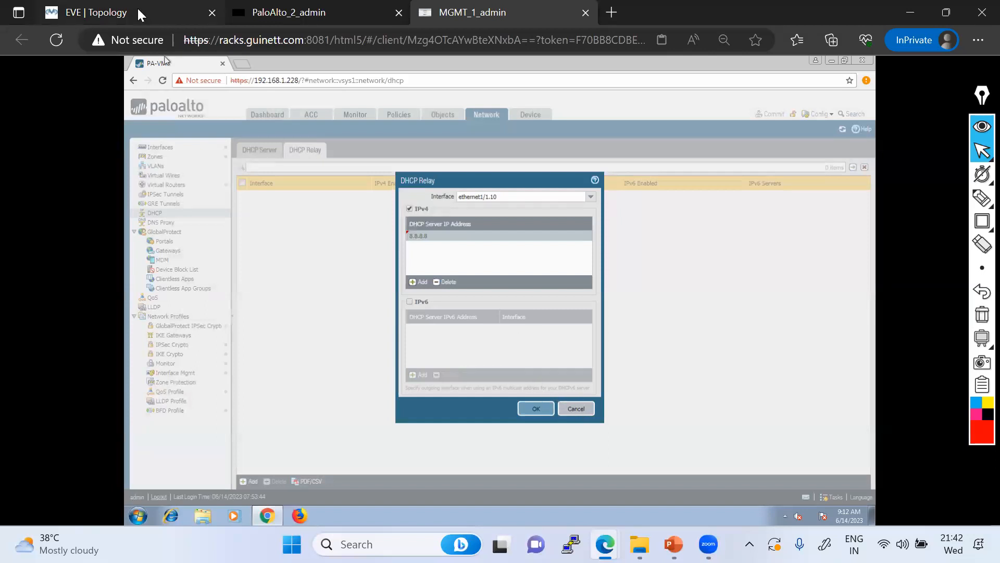
click(156, 12)
Sketch the PC2-to-PaloAlto path on the topology, clear the markings, and return to the management PC
click(982, 197)
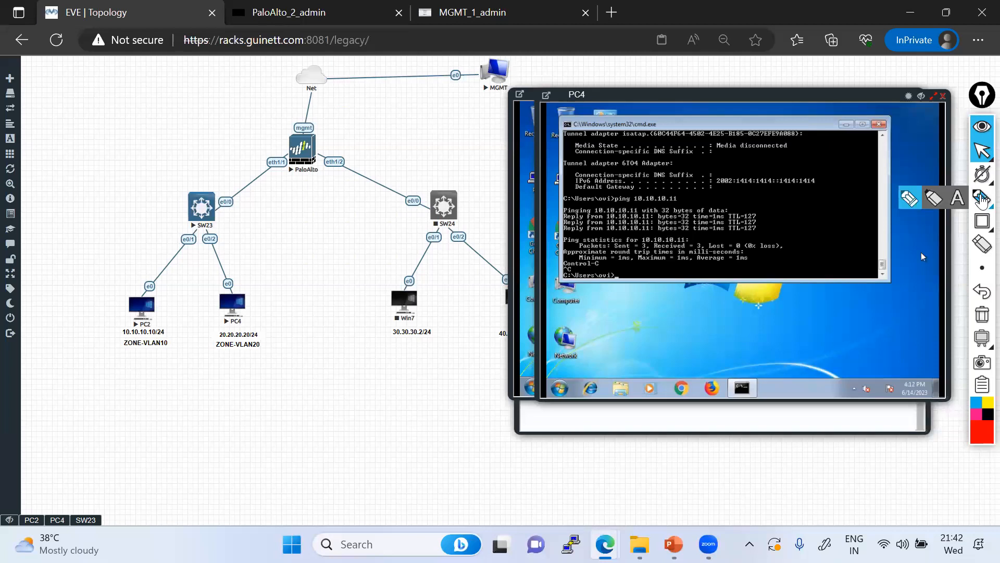
mouse_move(169, 321)
mouse_down()
mouse_move(306, 143)
mouse_move(156, 80)
mouse_move(90, 66)
mouse_move(102, 104)
mouse_move(110, 68)
mouse_move(82, 69)
mouse_up()
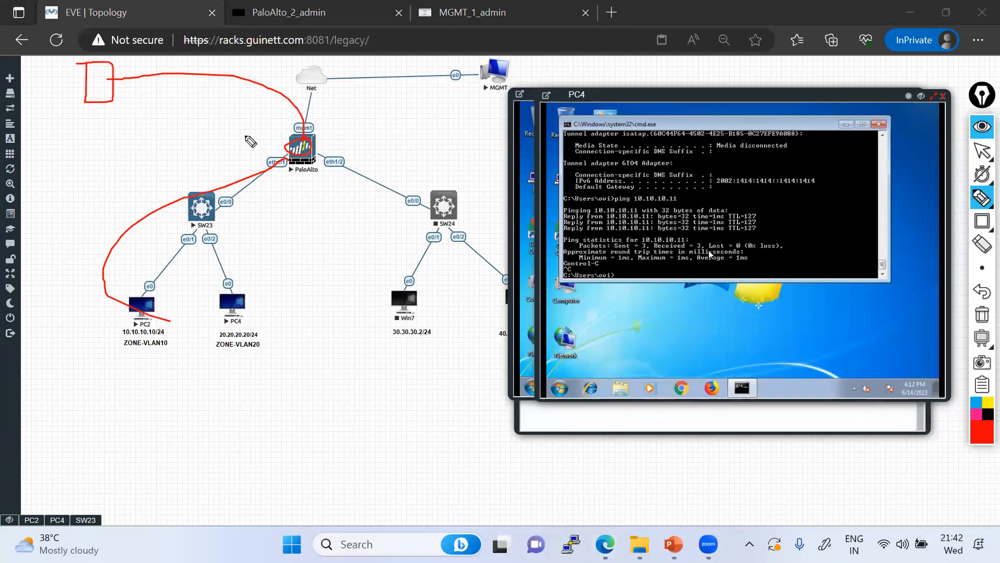
drag(312, 127, 352, 106)
mouse_move(94, 85)
mouse_down()
mouse_move(47, 91)
mouse_move(46, 116)
mouse_move(91, 89)
mouse_up()
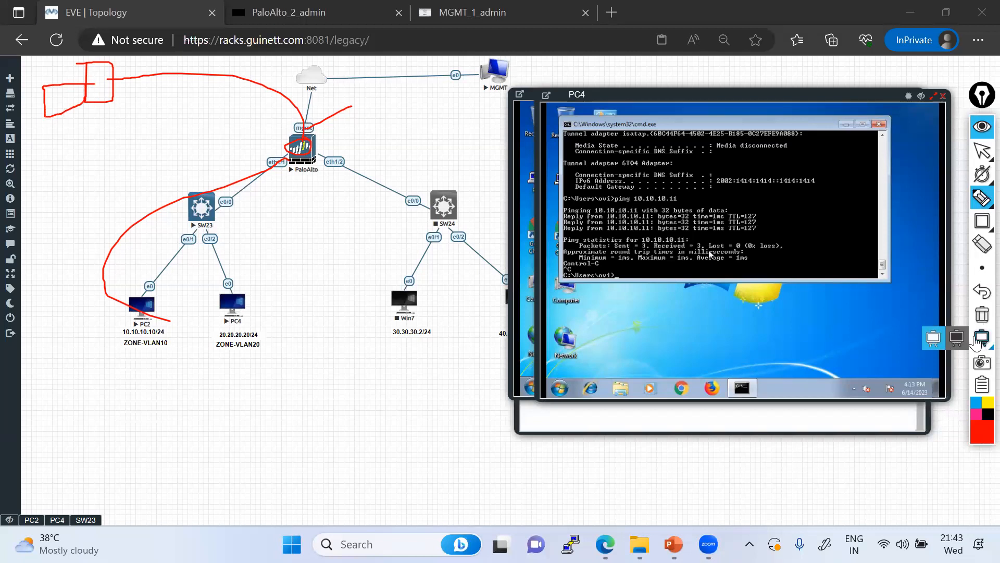
click(983, 152)
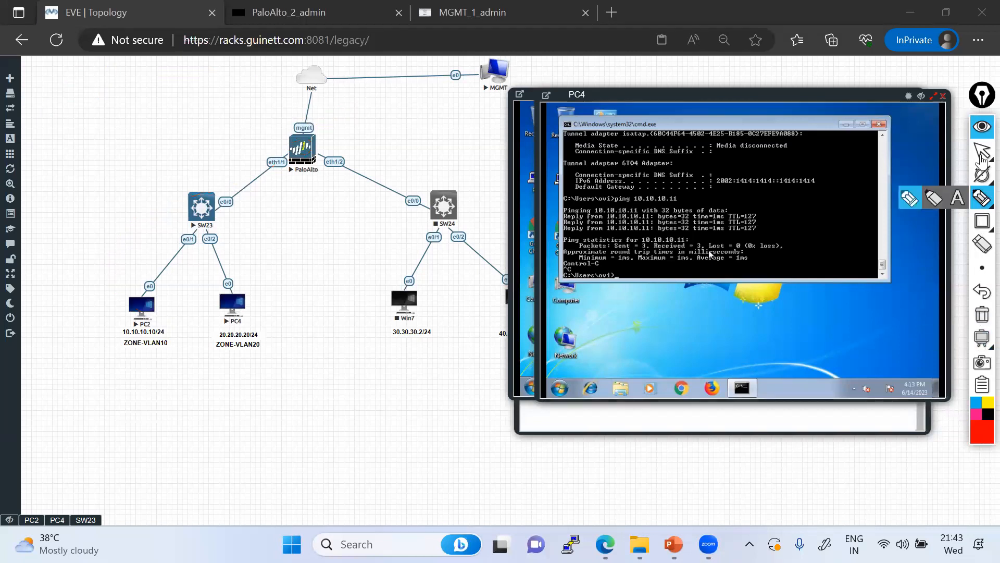
click(447, 15)
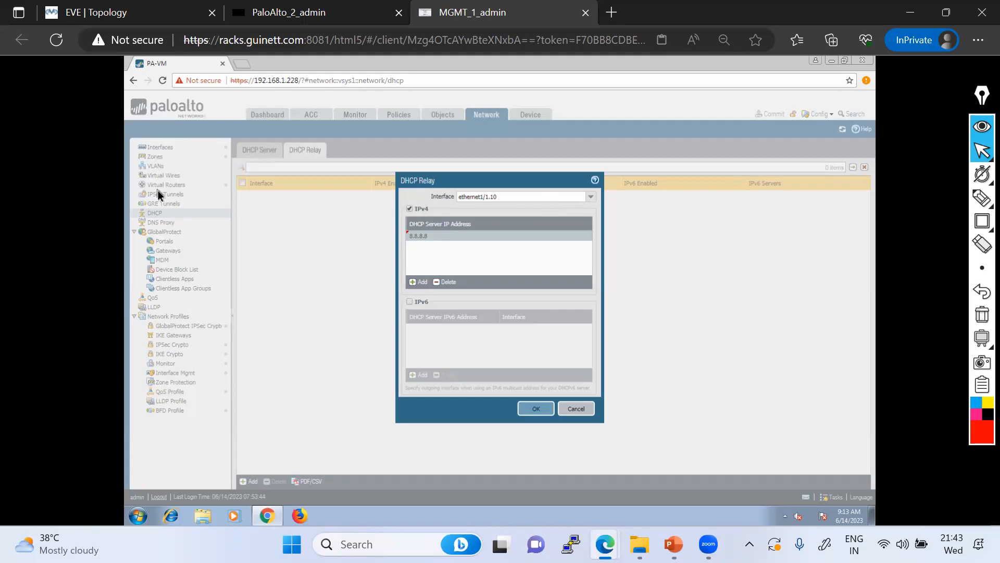
Cancel the unsaved relay and delete both DHCP server entries
click(575, 408)
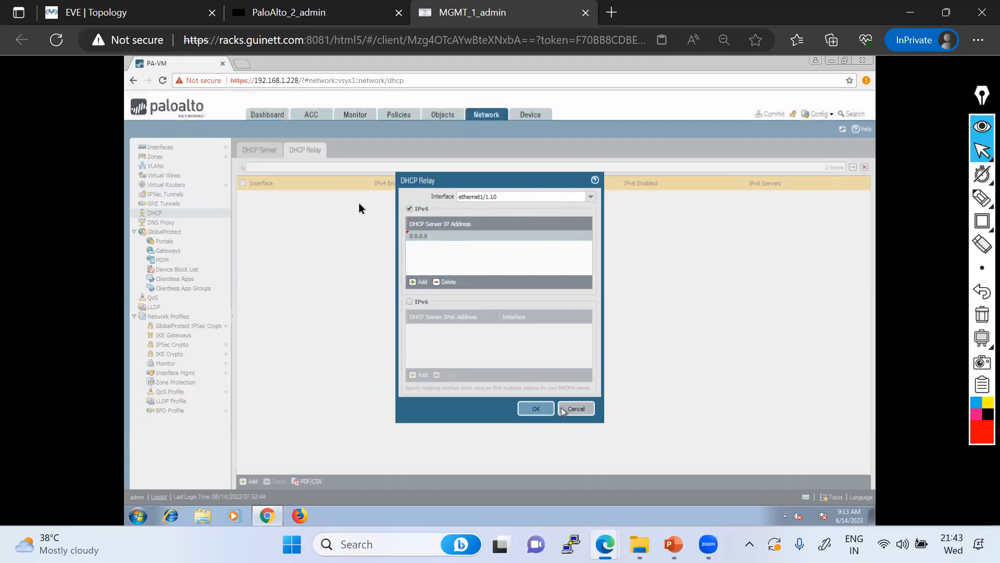
click(260, 152)
click(242, 196)
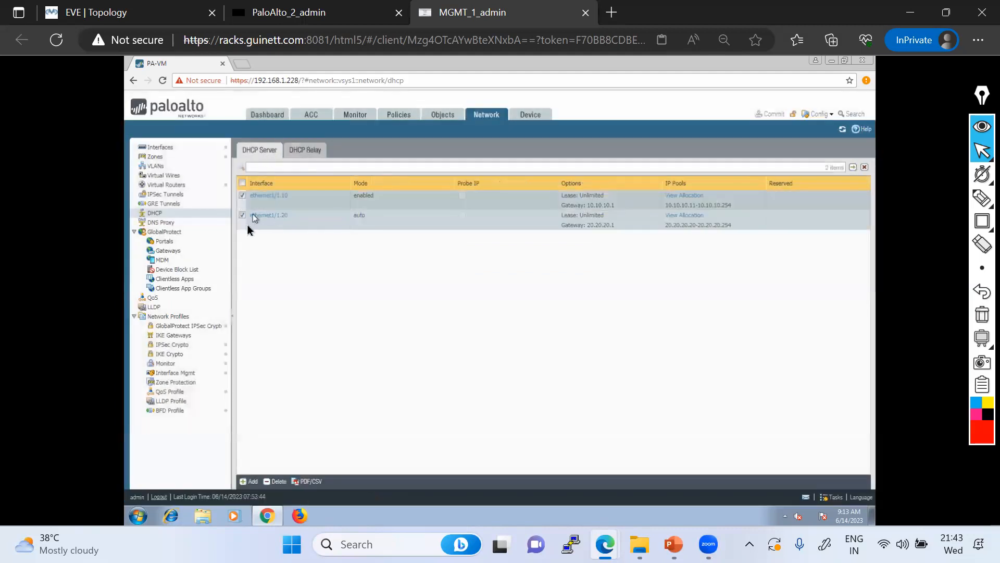
click(279, 482)
click(479, 334)
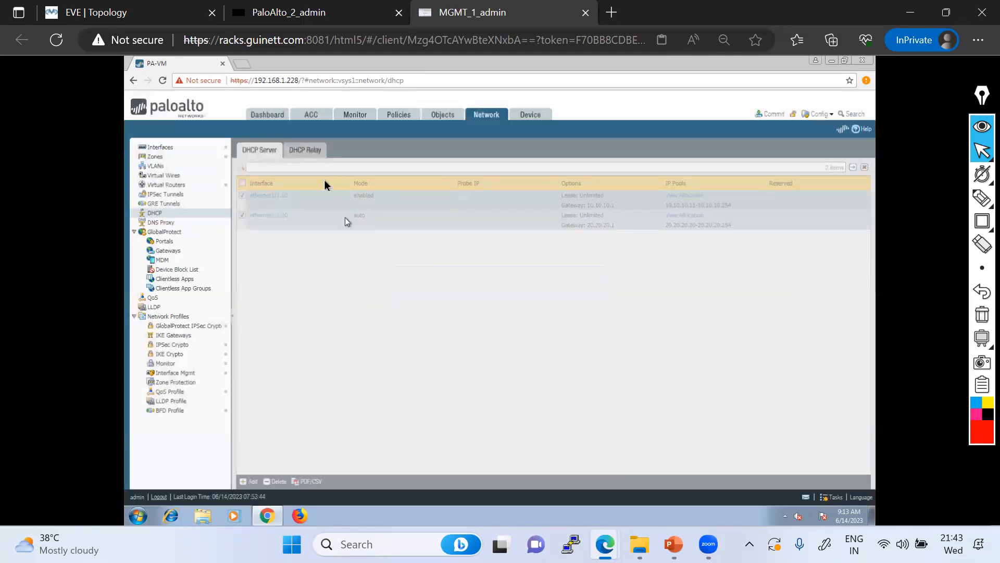
Add a DHCP relay on ethernet1/1.10 with IPv4 server 8.8.8.8 and save it
click(308, 151)
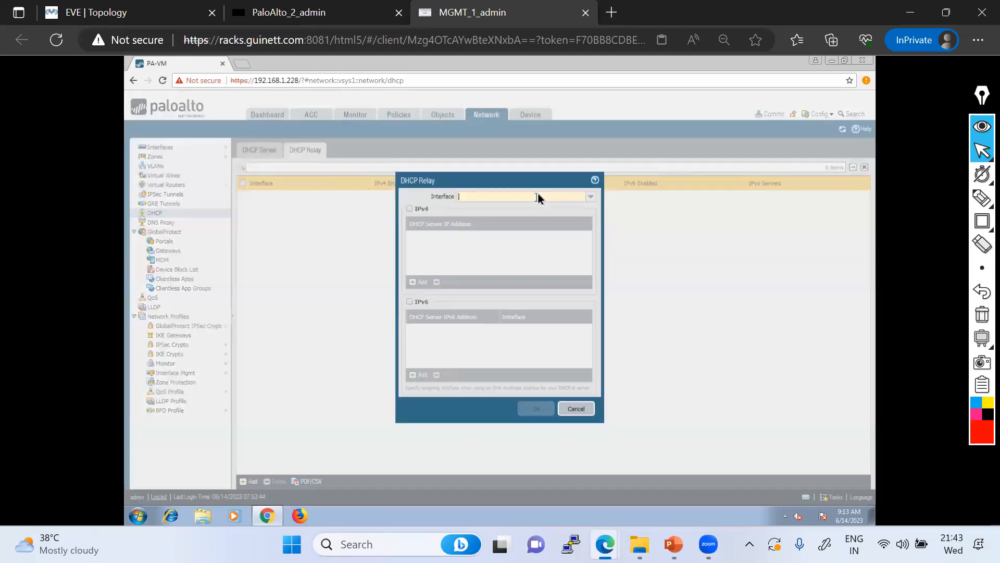
click(592, 199)
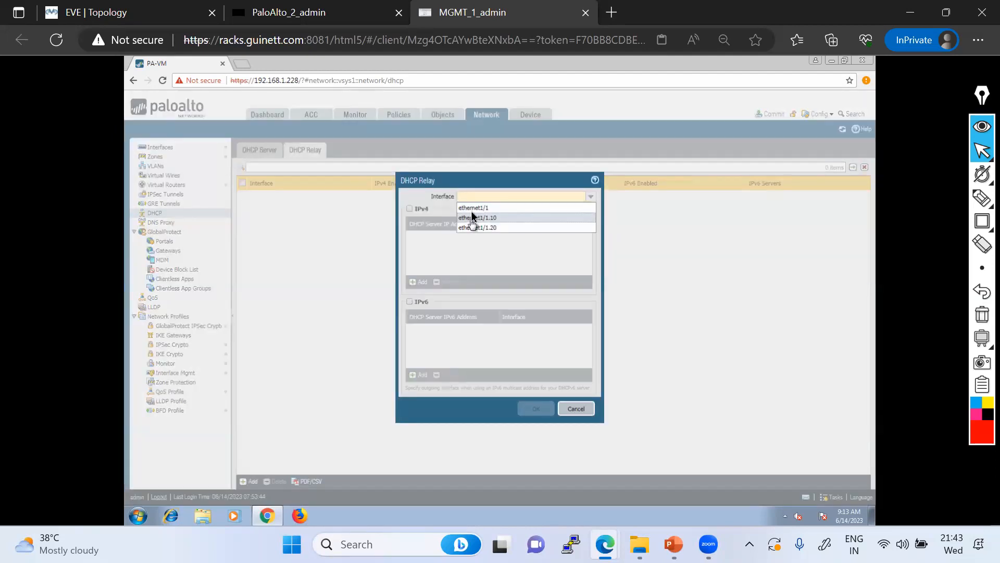
click(471, 217)
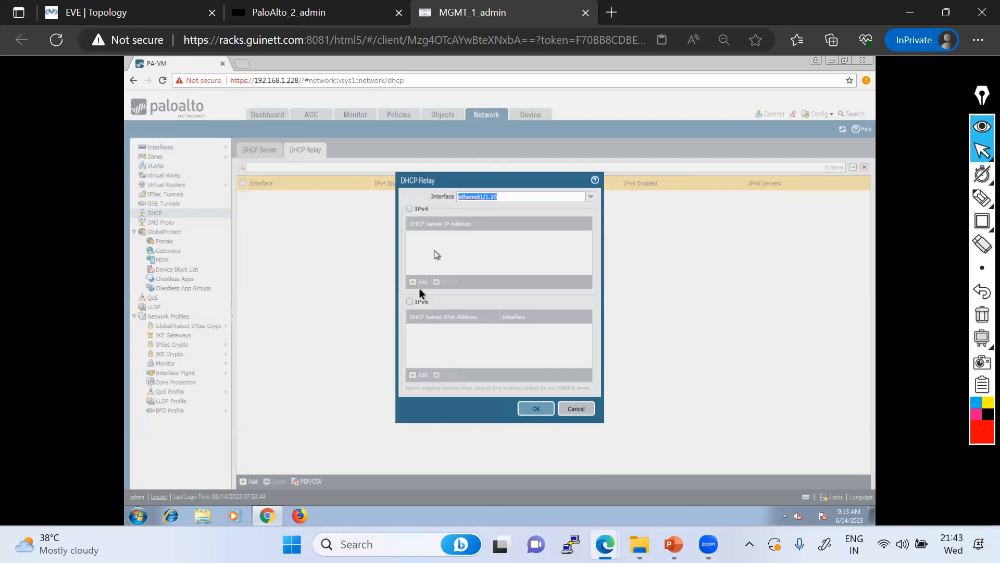
click(409, 209)
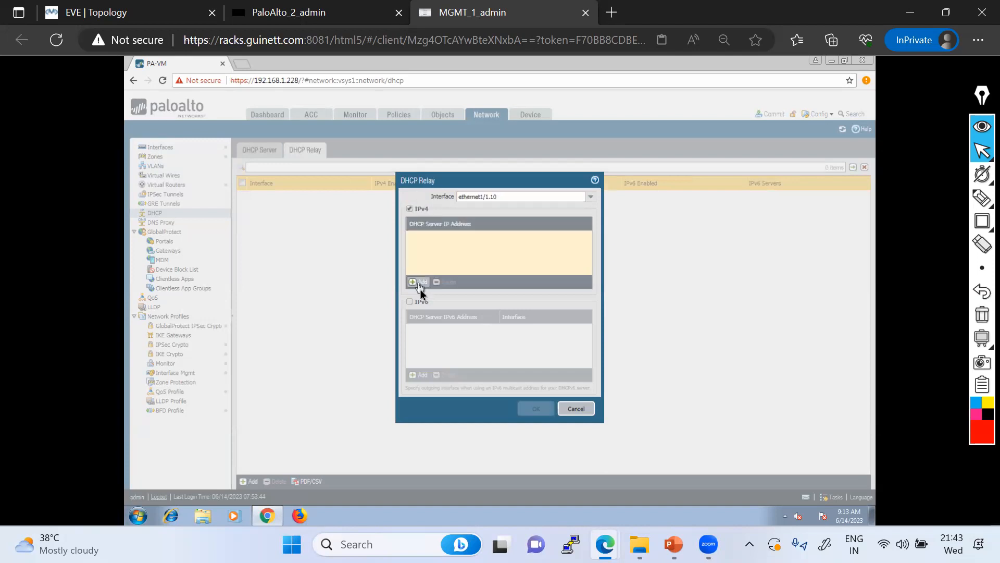
click(420, 282)
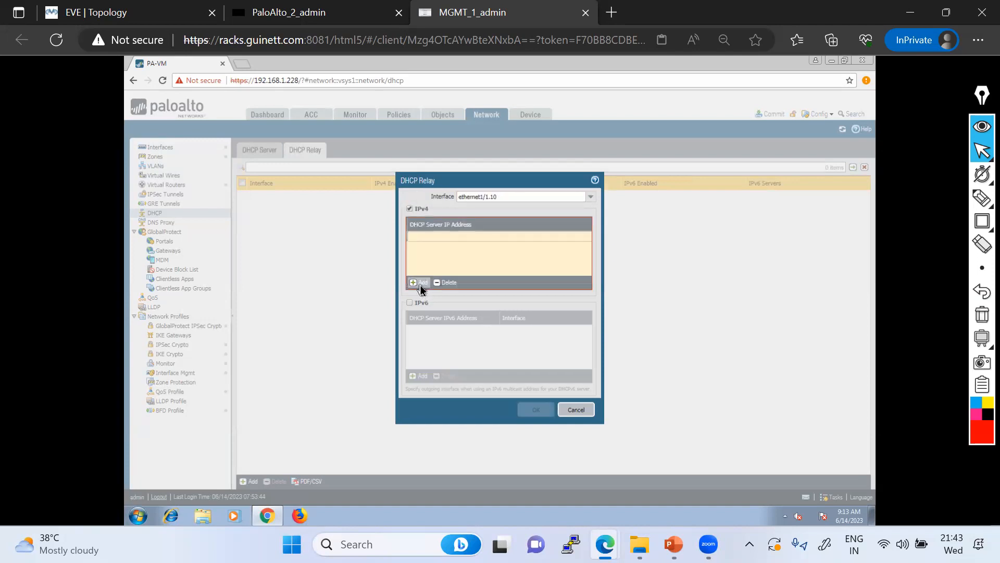
text(8.8.8.8)
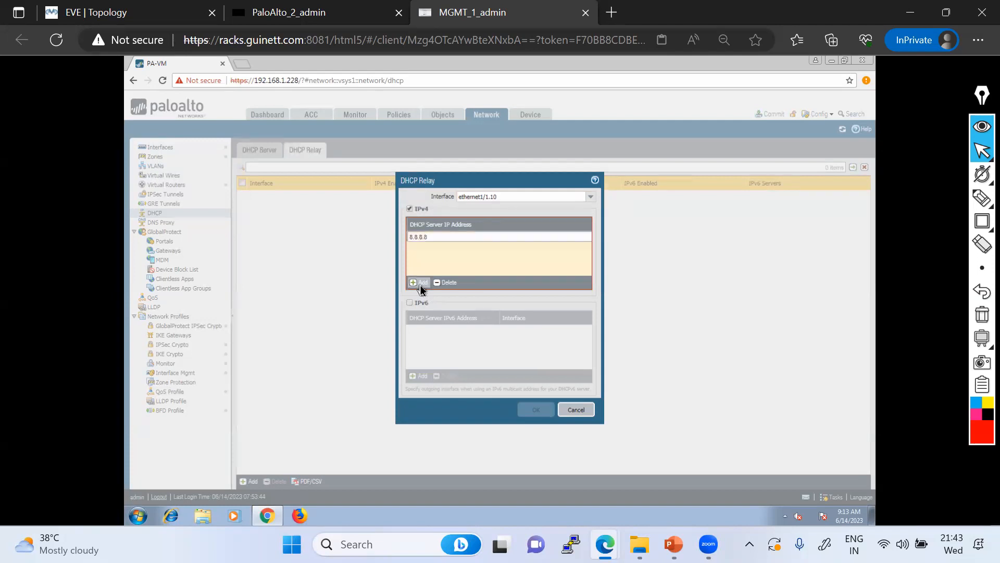
click(482, 260)
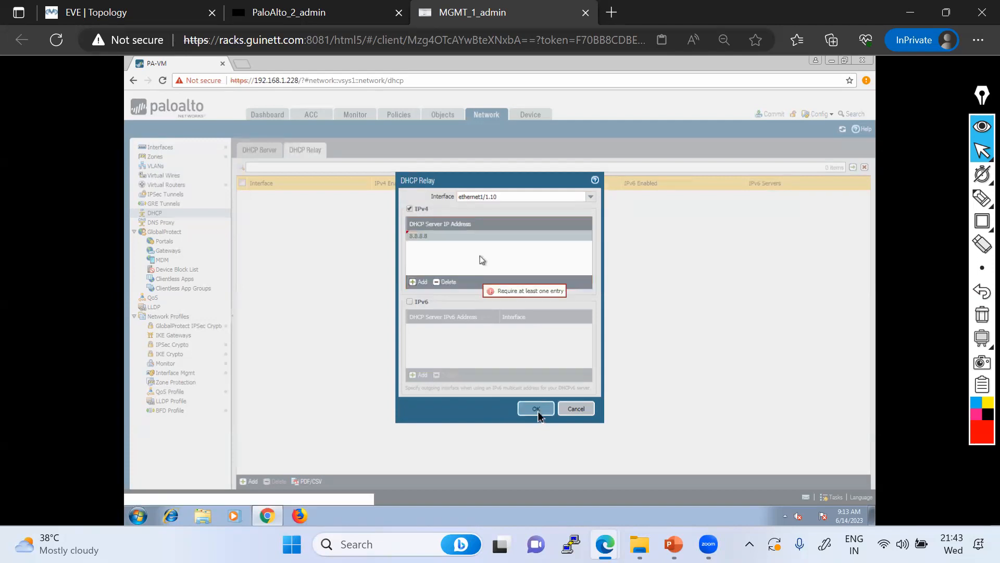
click(536, 410)
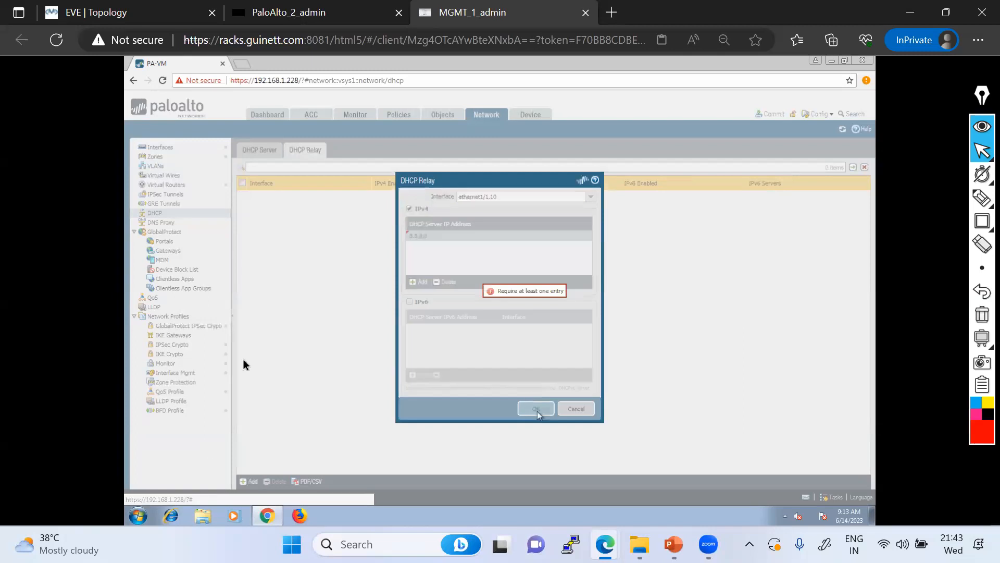
Add a DHCP relay on ethernet1/1.20 with IPv4 server 4.2.2.2, then confirm the server list is empty
click(249, 481)
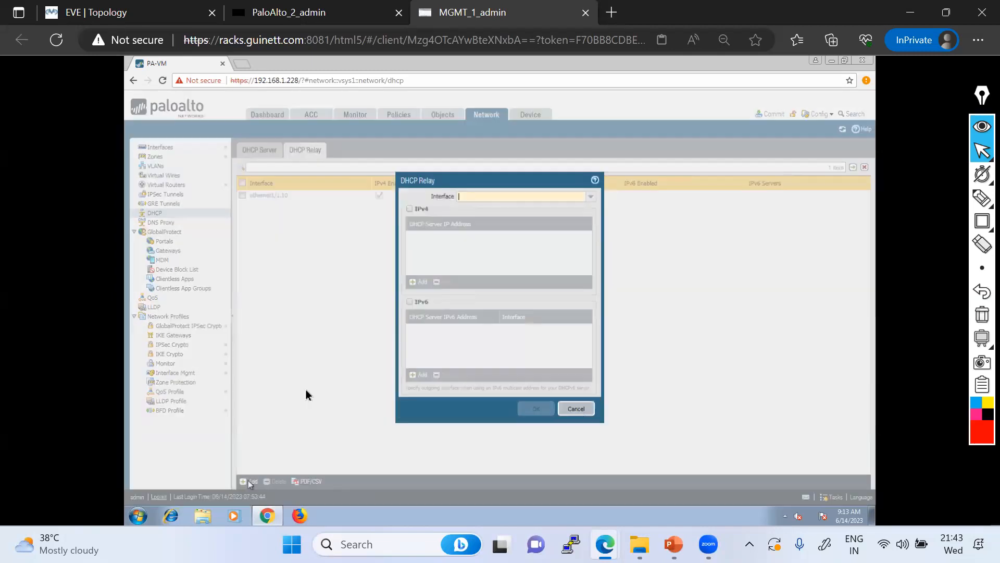
click(590, 197)
click(481, 218)
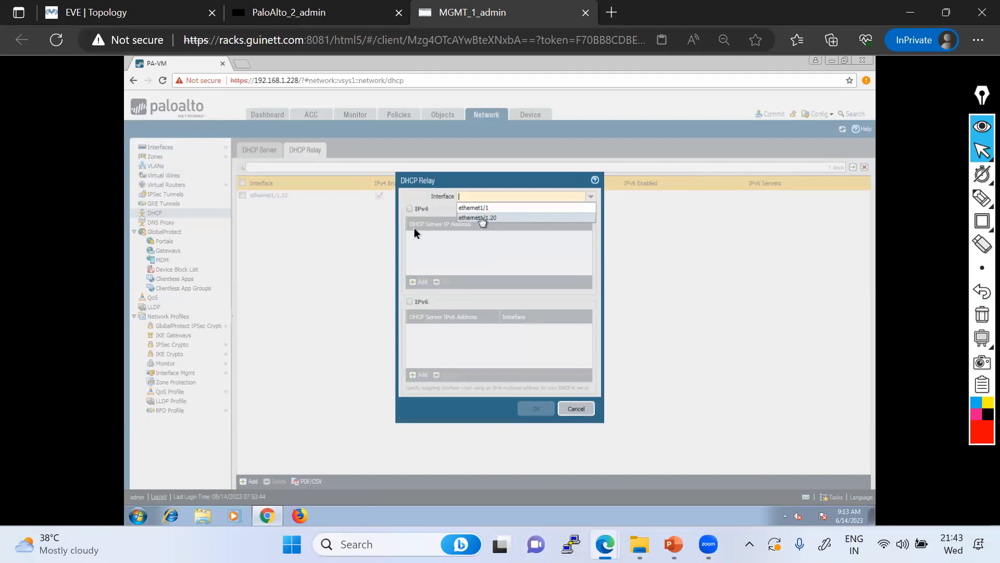
click(410, 209)
click(415, 283)
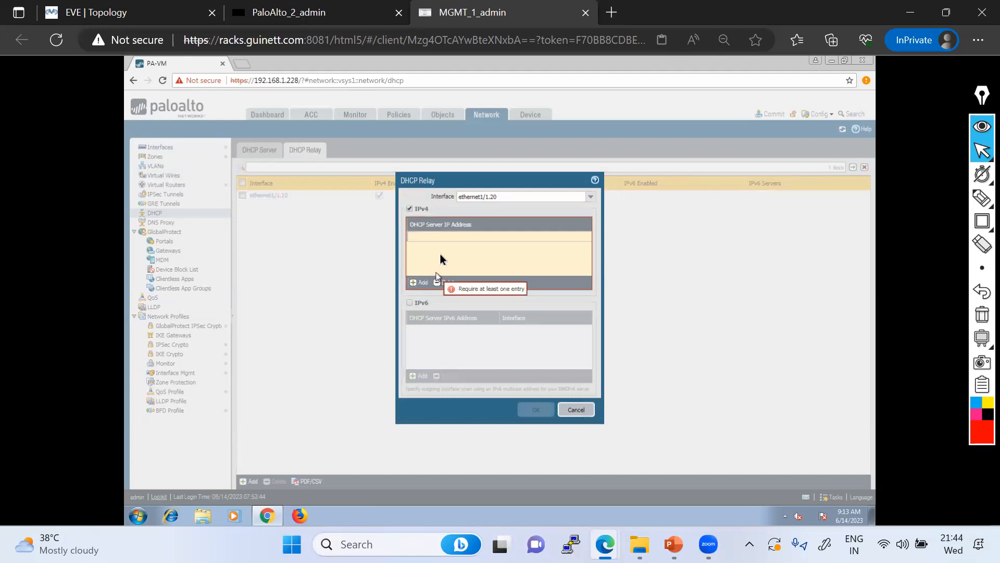
text(4.2.2.2)
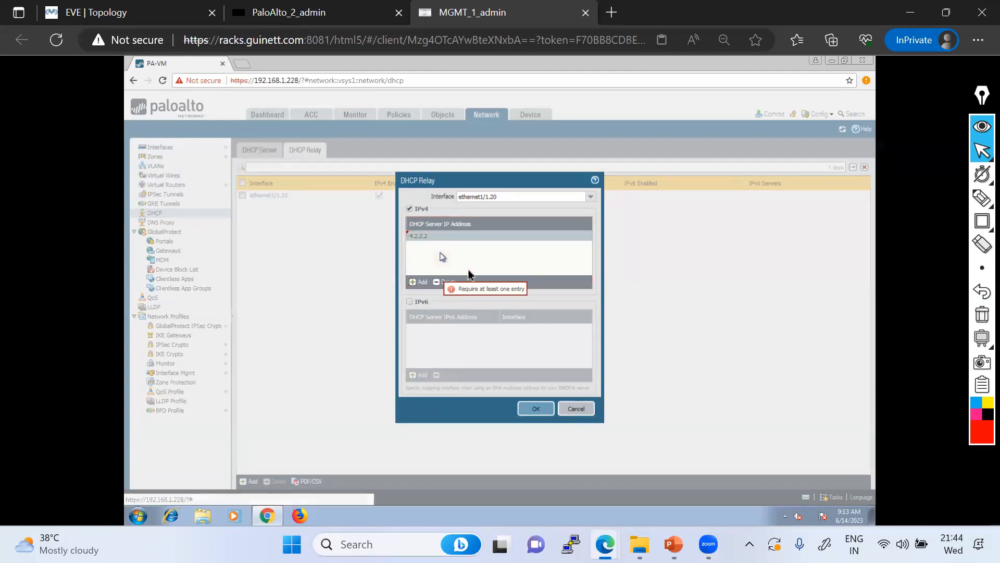
click(440, 259)
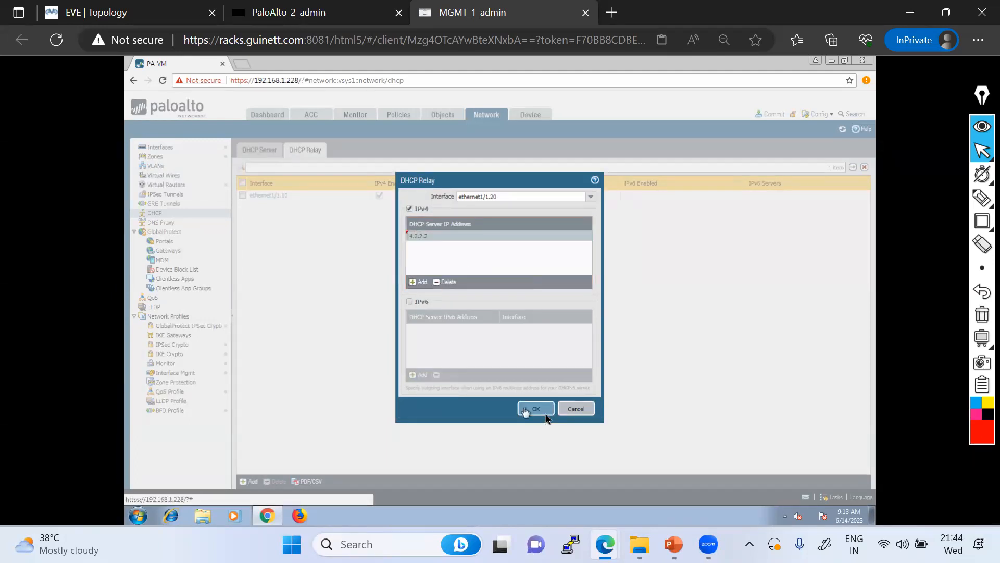
click(531, 409)
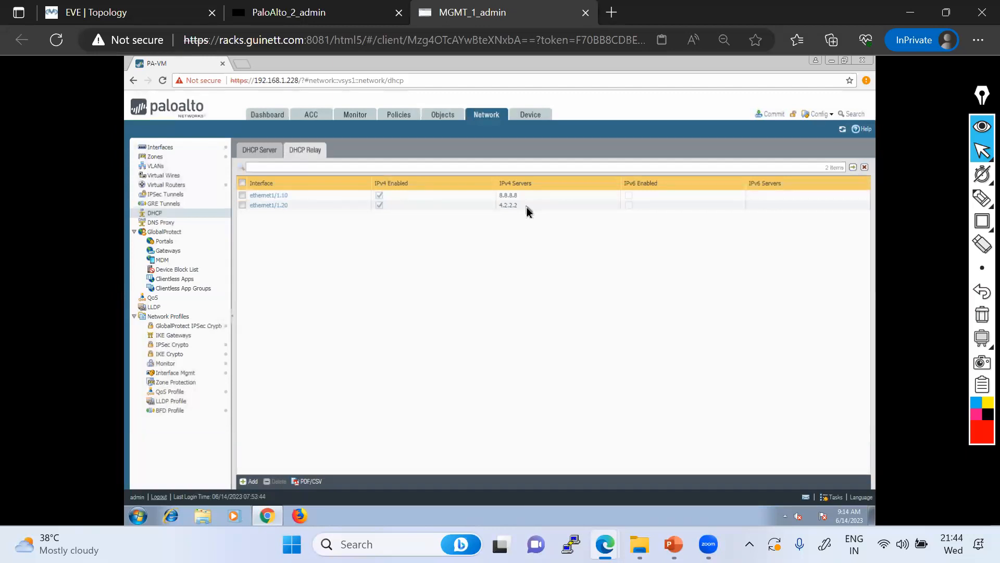
click(267, 152)
Return to the DHCP relay list, then switch to PowerPoint slide 11 with the highlighter ready
click(305, 156)
key(alt+Tab)
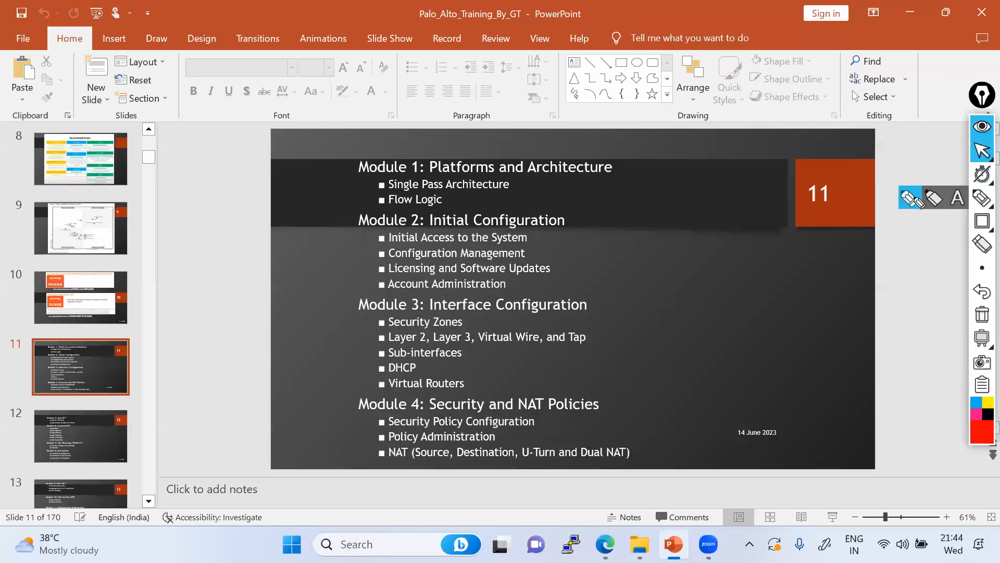
click(981, 198)
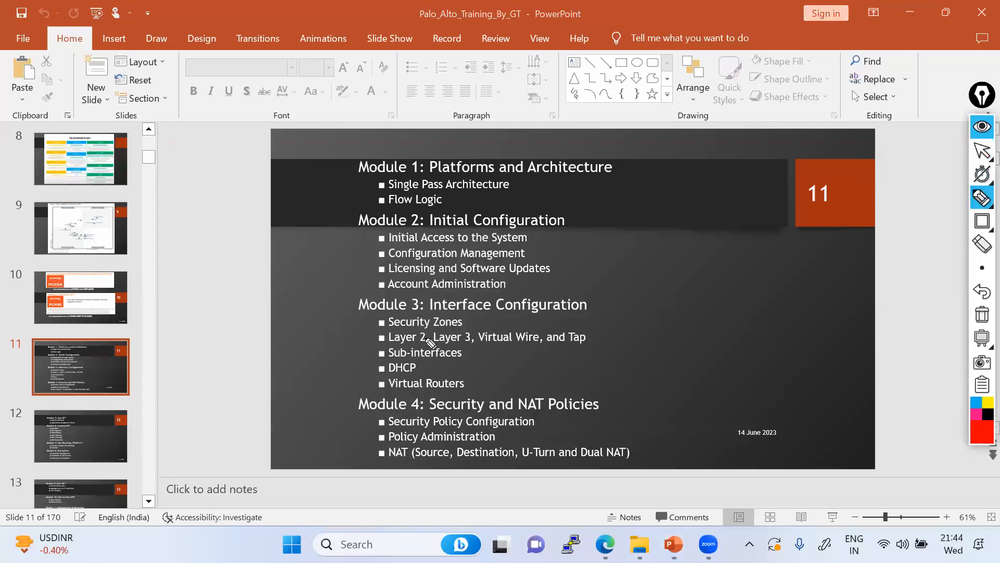
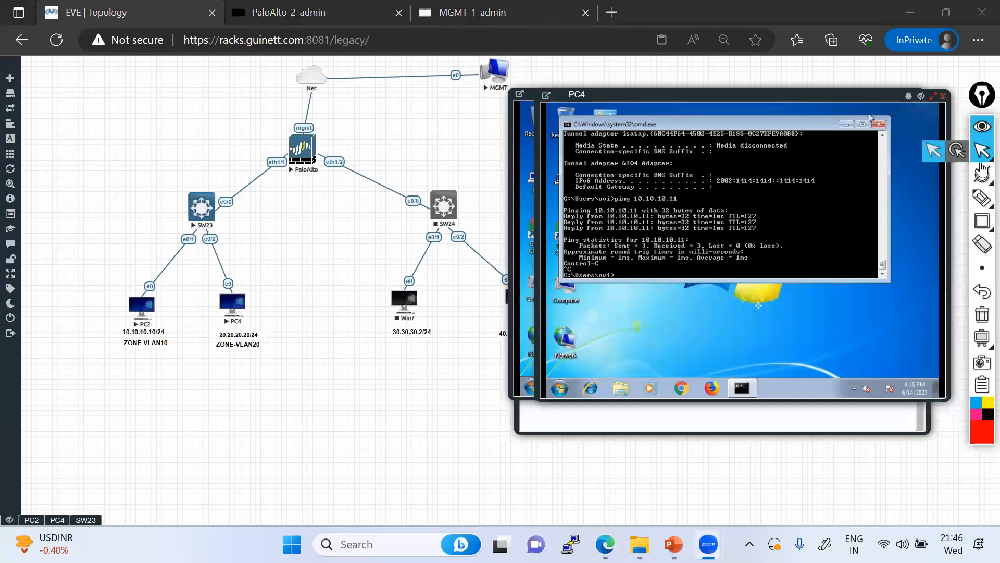
click(982, 197)
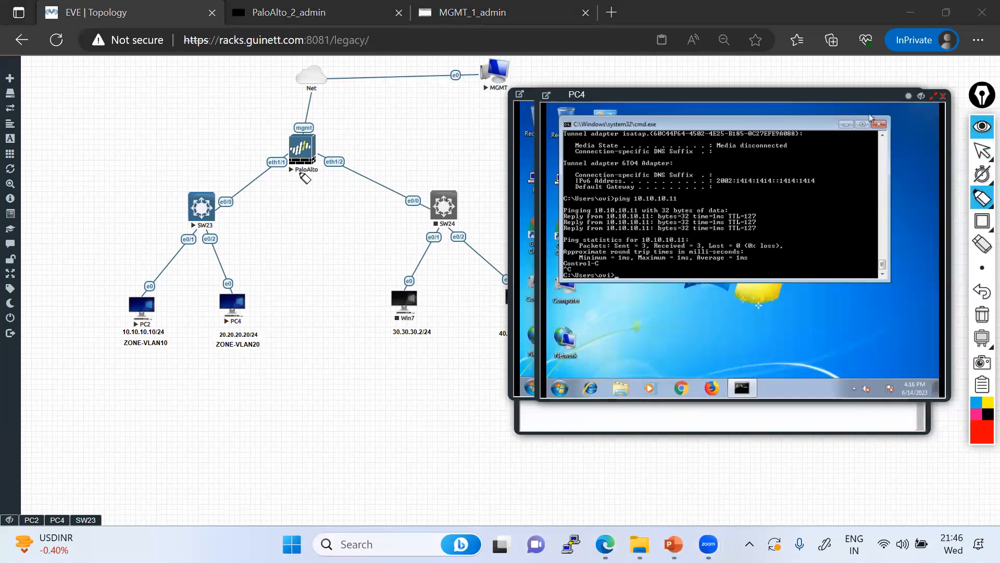
drag(102, 131, 288, 143)
mouse_move(98, 105)
mouse_down()
mouse_move(112, 120)
mouse_move(73, 121)
mouse_move(108, 99)
mouse_move(108, 109)
mouse_up()
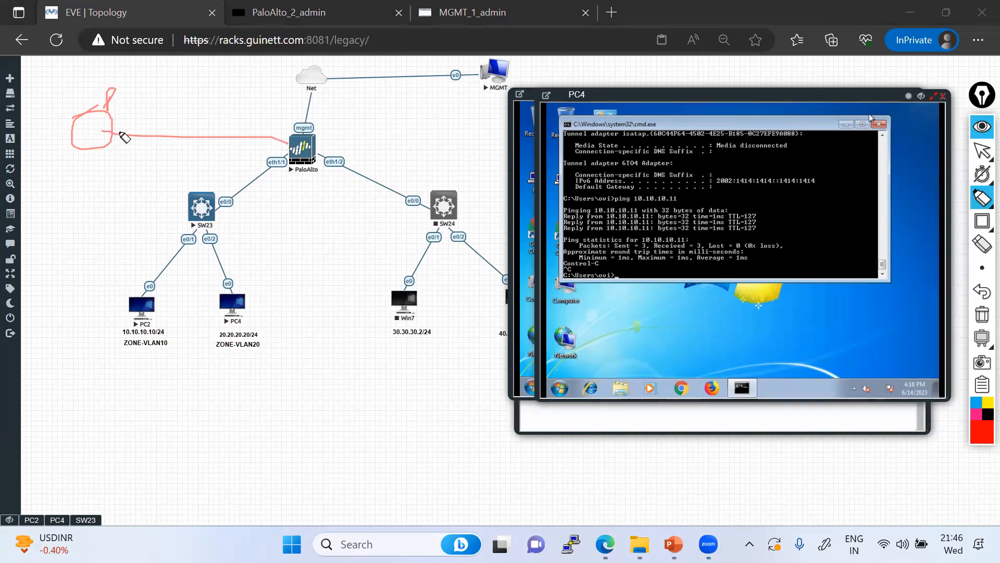
drag(118, 137, 168, 141)
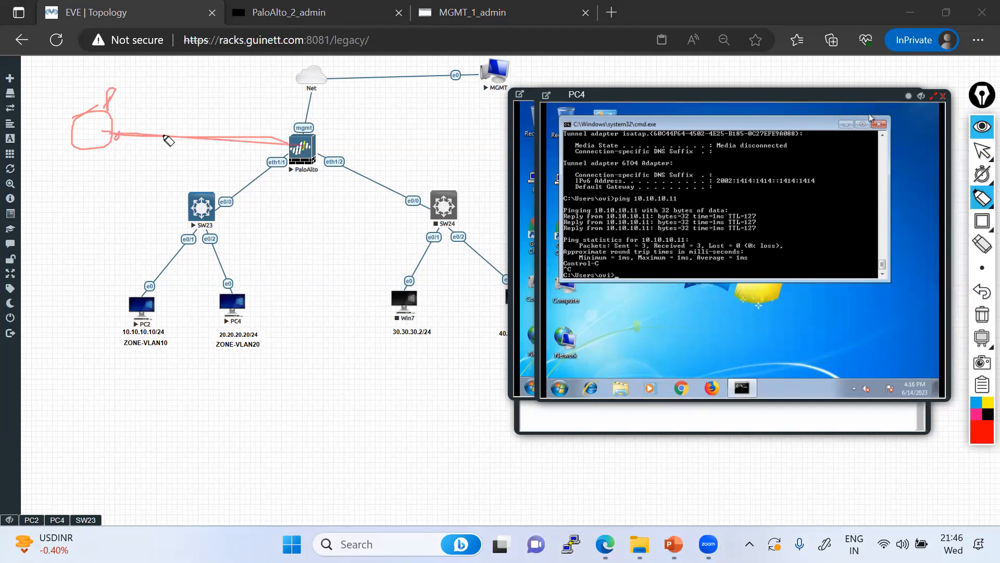
drag(88, 126, 291, 143)
drag(219, 199, 128, 332)
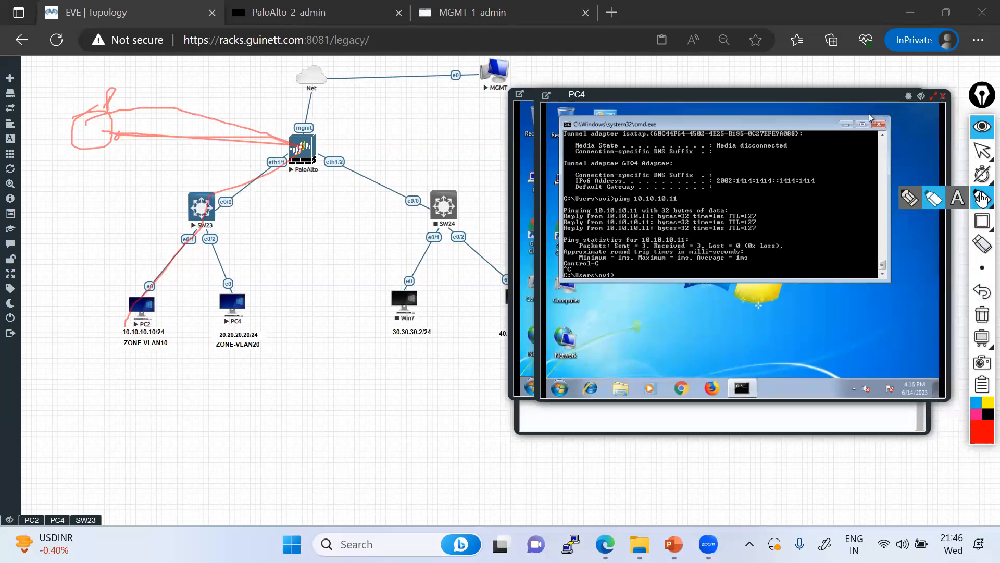
click(982, 151)
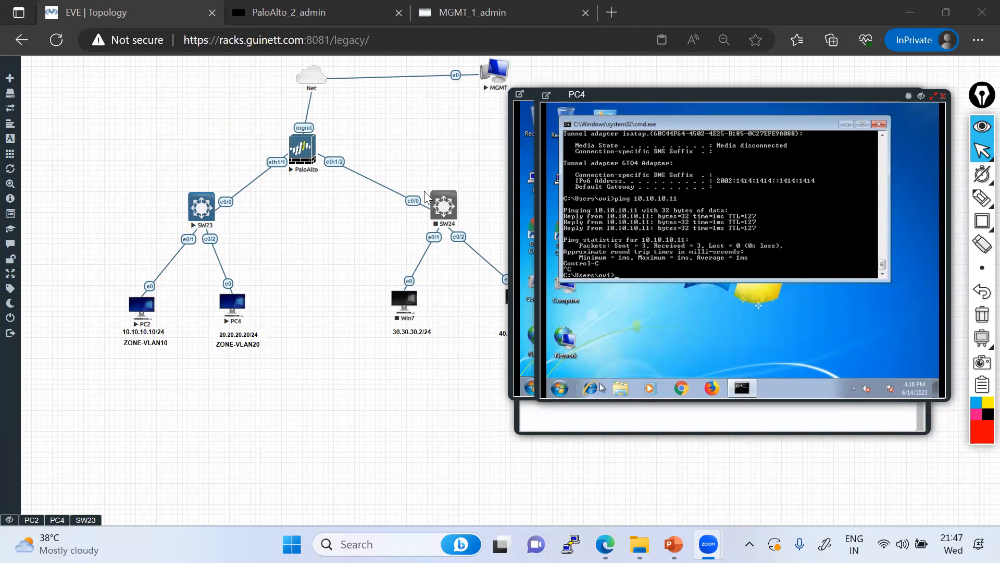
Draw a red pen stroke from PaloAlto toward the upper left
mouse_move(982, 198)
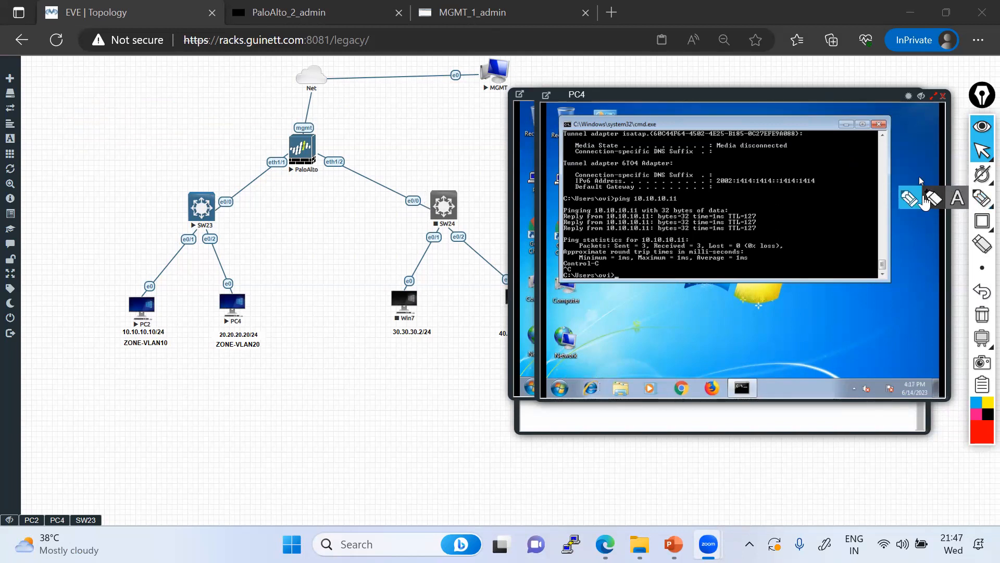
click(908, 199)
mouse_move(295, 140)
mouse_down()
mouse_move(185, 95)
mouse_move(185, 80)
mouse_move(218, 115)
mouse_move(218, 71)
mouse_move(179, 74)
mouse_move(186, 80)
mouse_up()
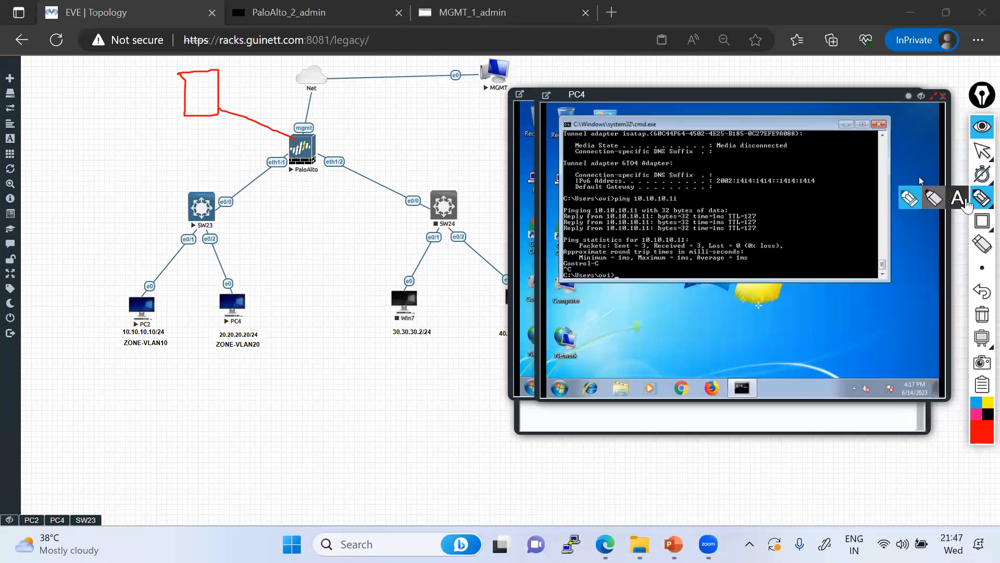
click(958, 199)
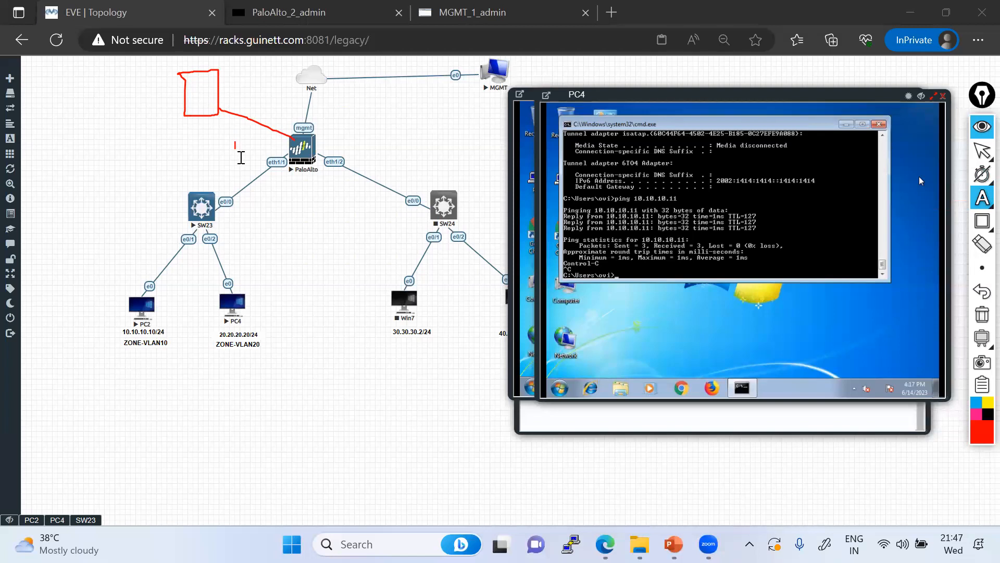
mouse_move(982, 198)
click(912, 198)
Mark SW23, its e0/0 link, PC2's port, an oval at right and the mgmt interface in red
mouse_move(202, 224)
mouse_down()
mouse_move(284, 149)
mouse_move(366, 120)
mouse_up()
mouse_move(424, 101)
mouse_down()
mouse_move(378, 112)
mouse_move(406, 125)
mouse_move(428, 107)
mouse_move(403, 99)
mouse_up()
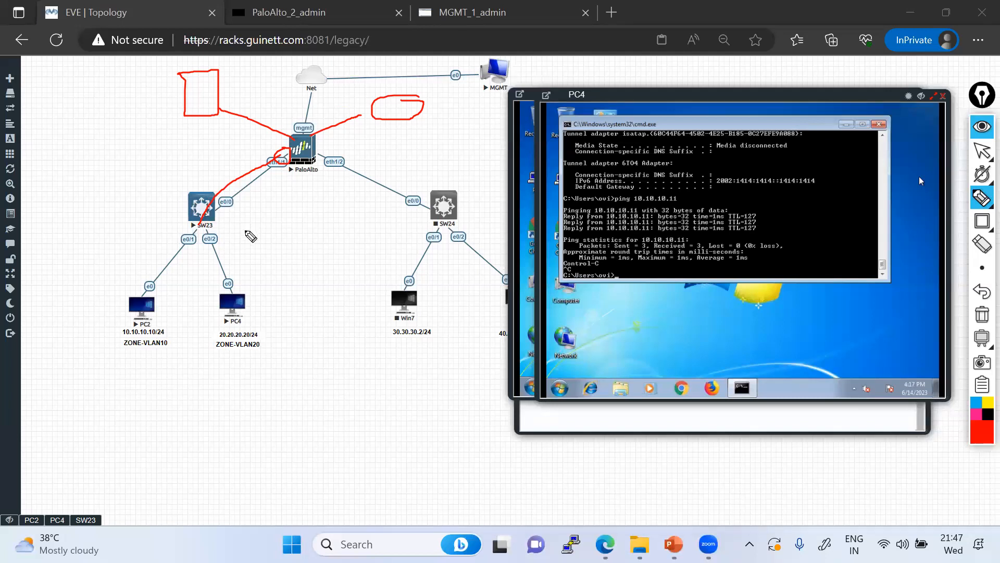
mouse_move(219, 211)
mouse_down()
mouse_move(220, 225)
mouse_move(248, 216)
mouse_move(234, 224)
mouse_up()
mouse_move(151, 276)
mouse_down()
mouse_move(149, 302)
mouse_move(224, 200)
mouse_move(312, 146)
mouse_up()
mouse_move(411, 98)
mouse_down()
mouse_move(401, 116)
mouse_move(418, 124)
mouse_up()
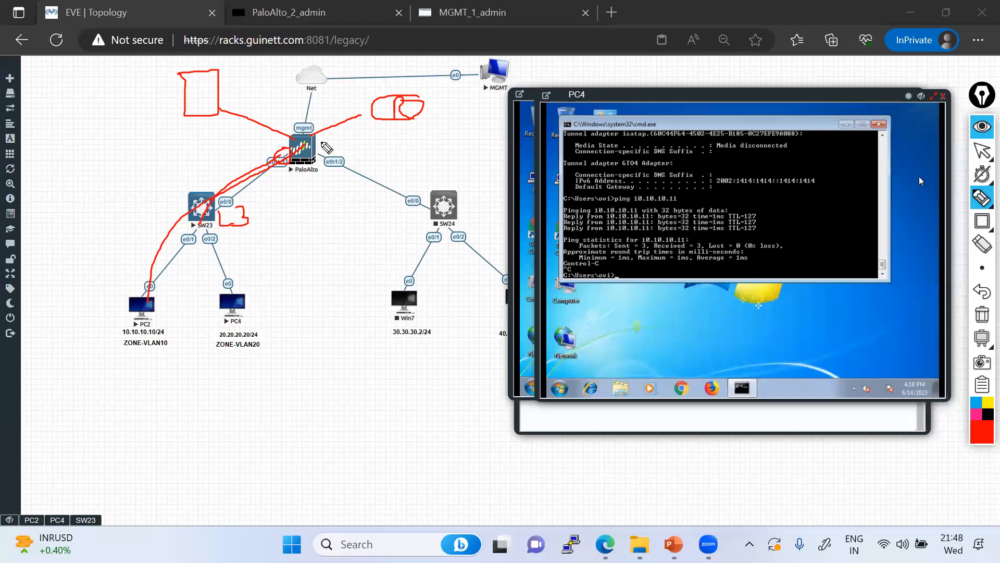
mouse_move(316, 141)
mouse_down()
mouse_move(307, 126)
mouse_move(320, 136)
mouse_up()
Clear all red annotations, then draw a highlighter arrow down beside PC2
click(982, 314)
click(982, 174)
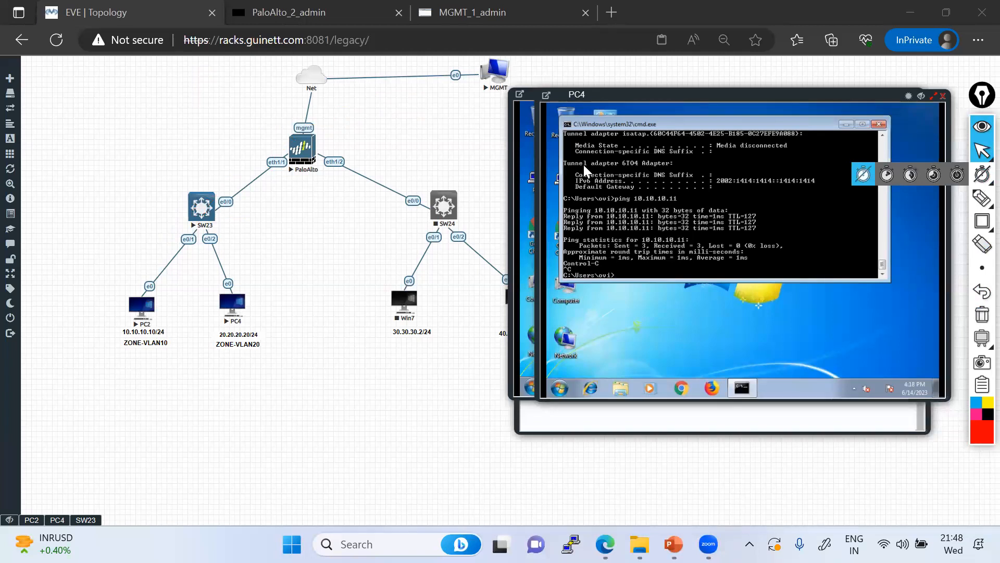
click(982, 197)
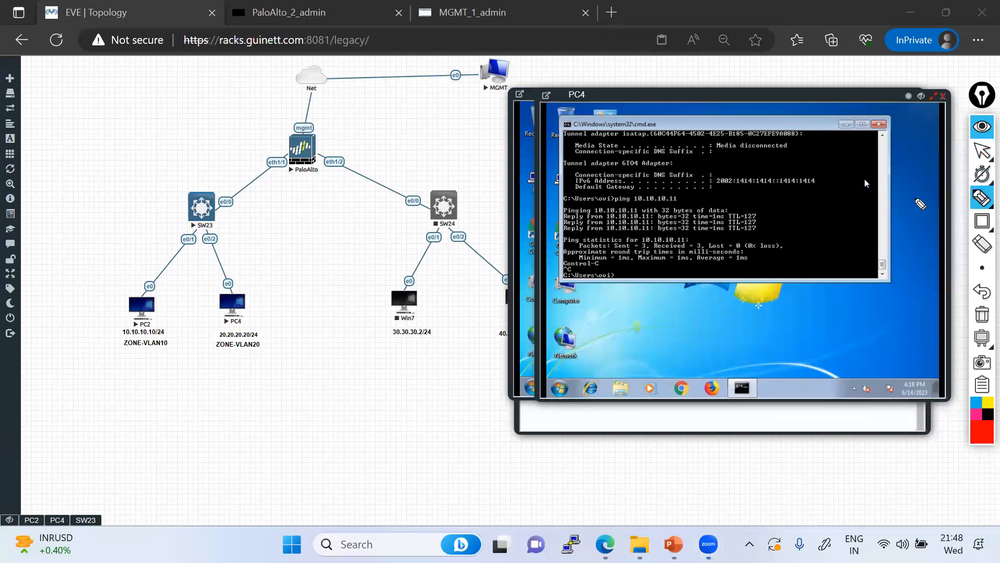
click(128, 315)
drag(129, 313, 110, 388)
mouse_move(130, 311)
mouse_down()
mouse_move(138, 317)
mouse_move(124, 310)
mouse_up()
click(982, 151)
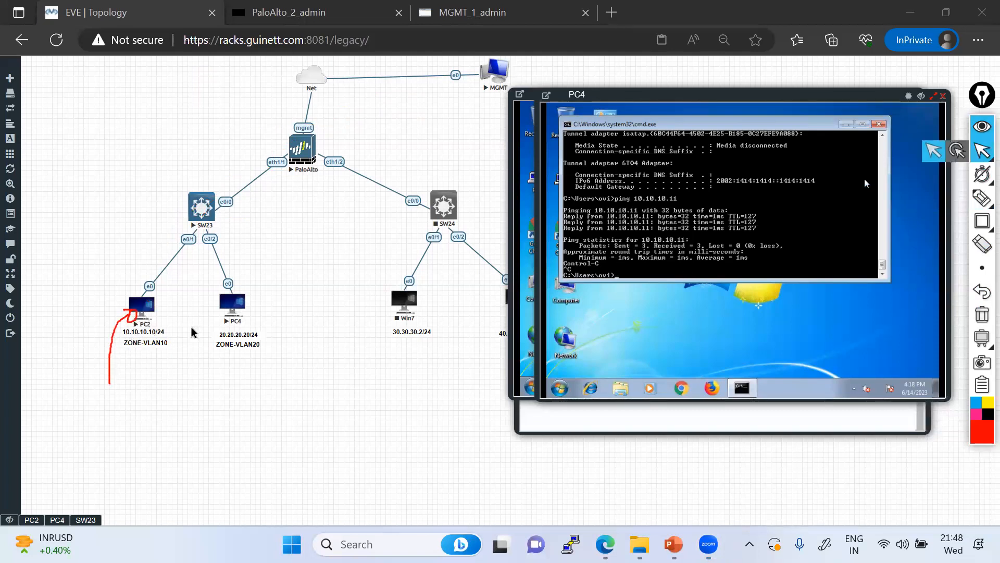
Trace a pen path from PC2 up to PaloAlto, then erase it
mouse_move(982, 198)
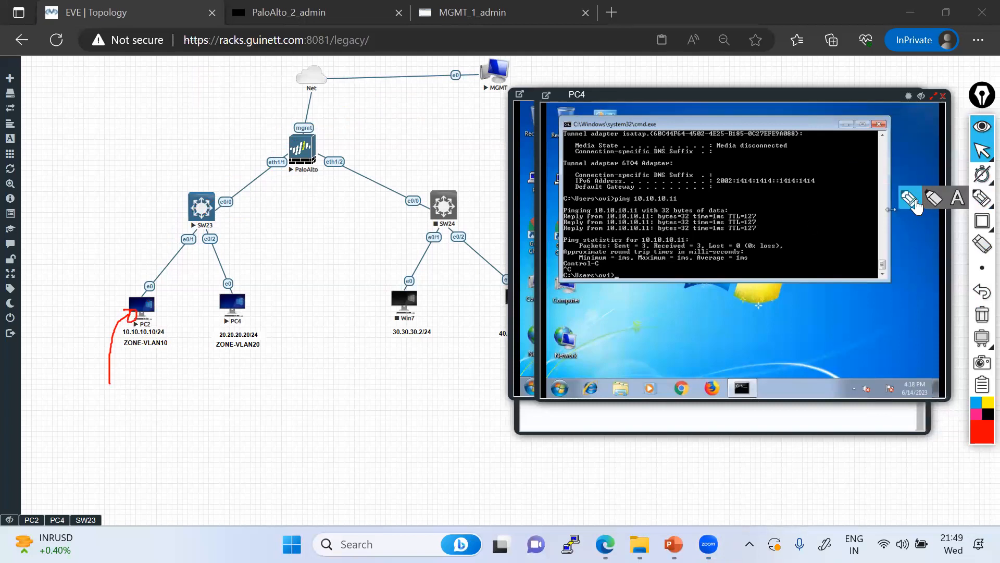
click(916, 205)
mouse_move(131, 311)
mouse_down()
mouse_move(157, 250)
mouse_move(282, 152)
mouse_move(308, 150)
mouse_move(352, 102)
mouse_up()
click(959, 201)
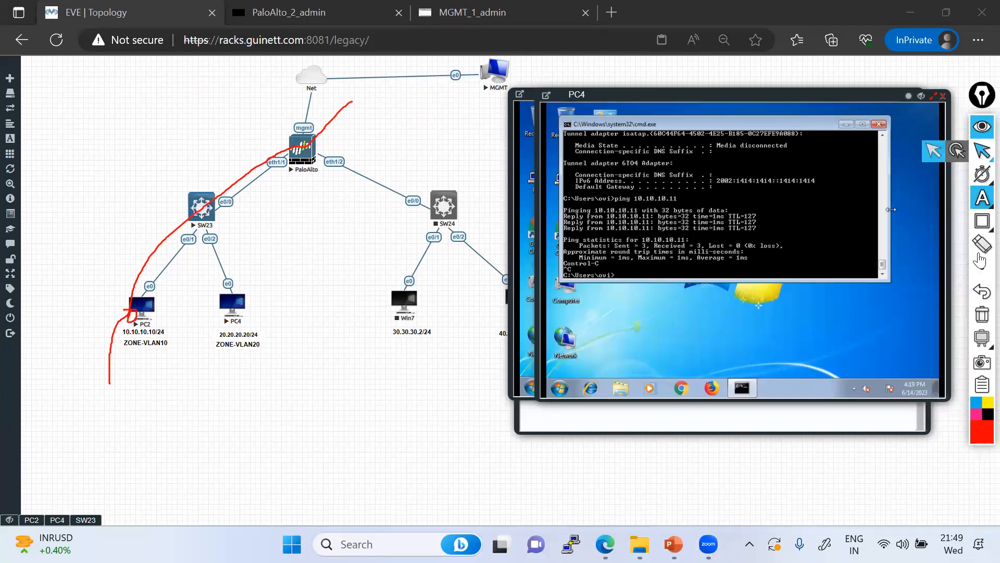
click(982, 314)
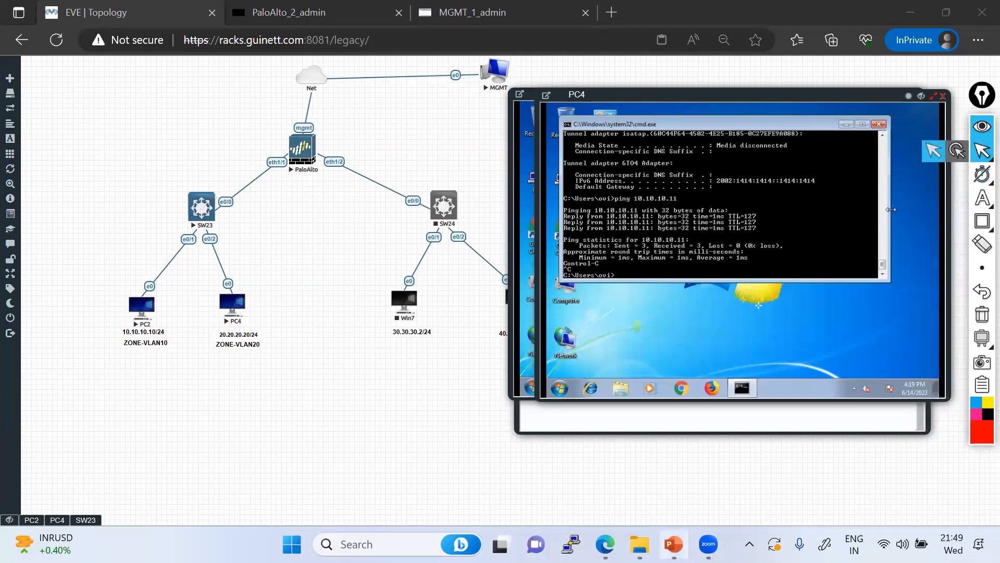
Switch to PowerPoint and show slide 13, which lists Modules 9 to 12
key(alt+Tab)
click(61, 443)
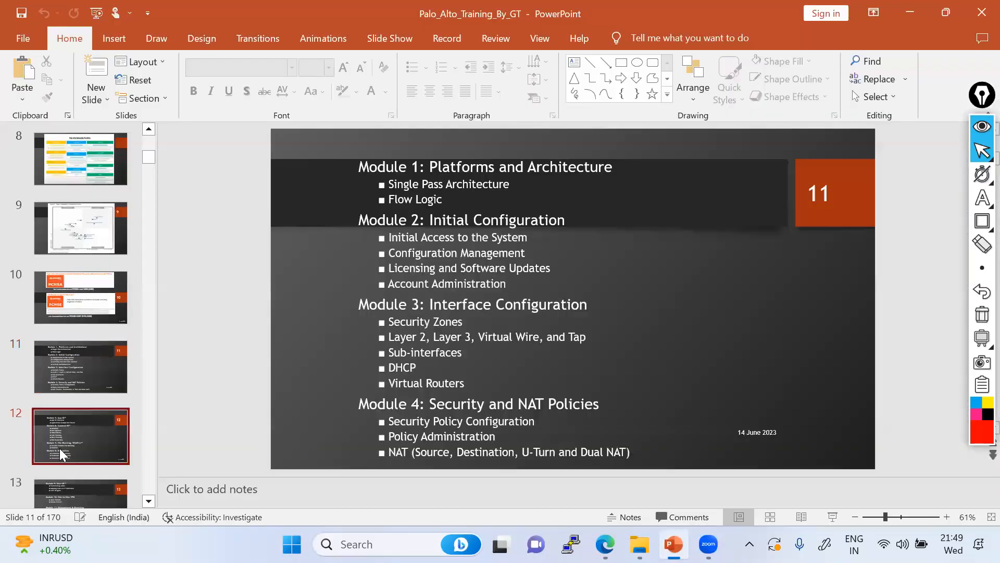
click(74, 490)
scroll(401, 254, down, 2)
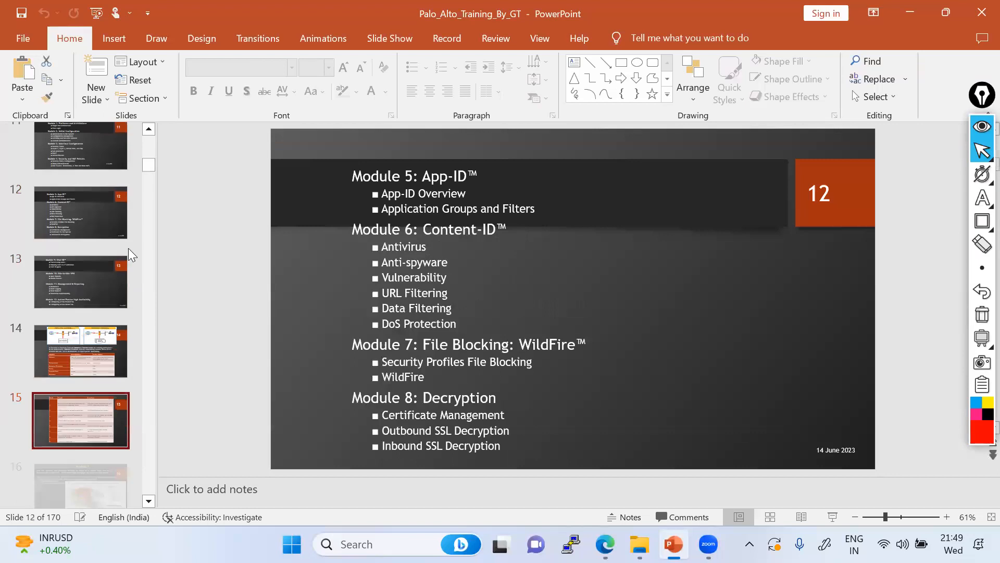
click(80, 177)
click(71, 218)
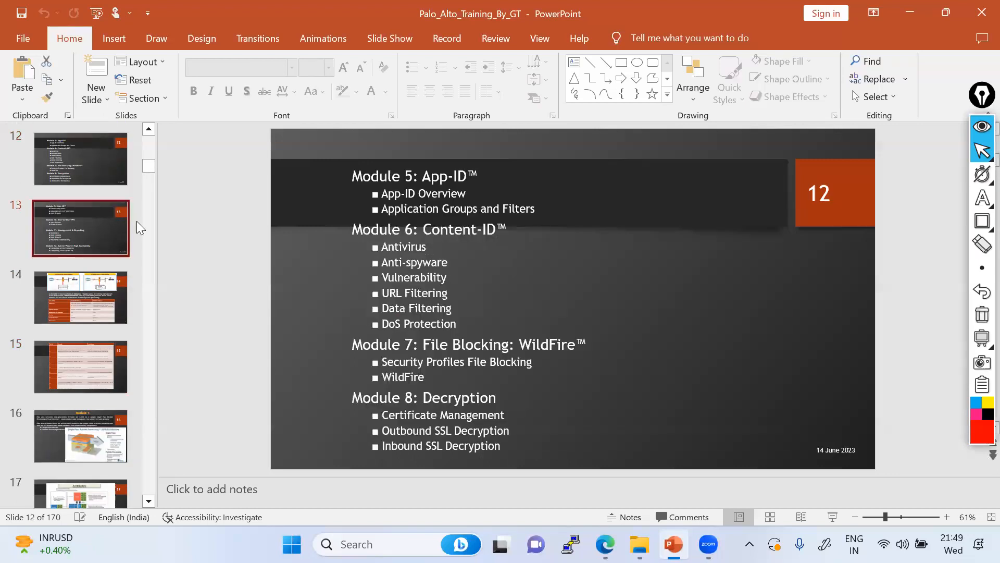
Draw a rectangle around the Module 9 User-ID section, then erase it
mouse_move(982, 222)
click(941, 223)
drag(338, 139, 545, 216)
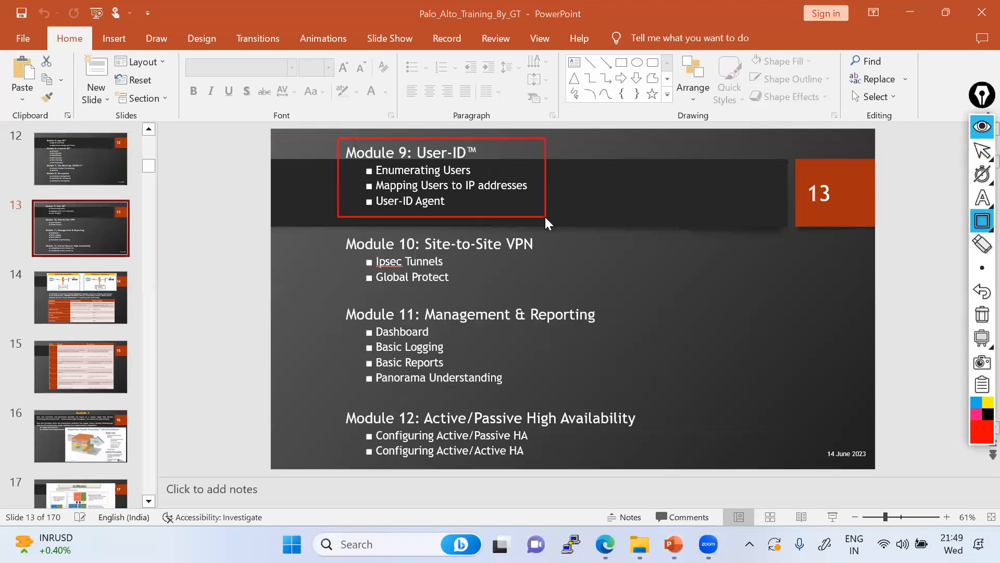
drag(545, 218, 536, 213)
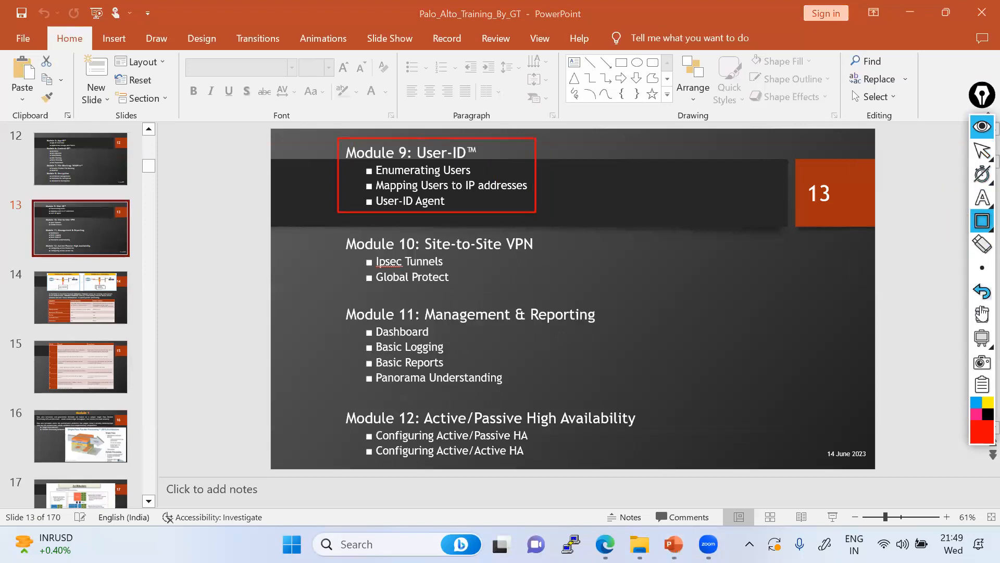
click(982, 244)
click(982, 151)
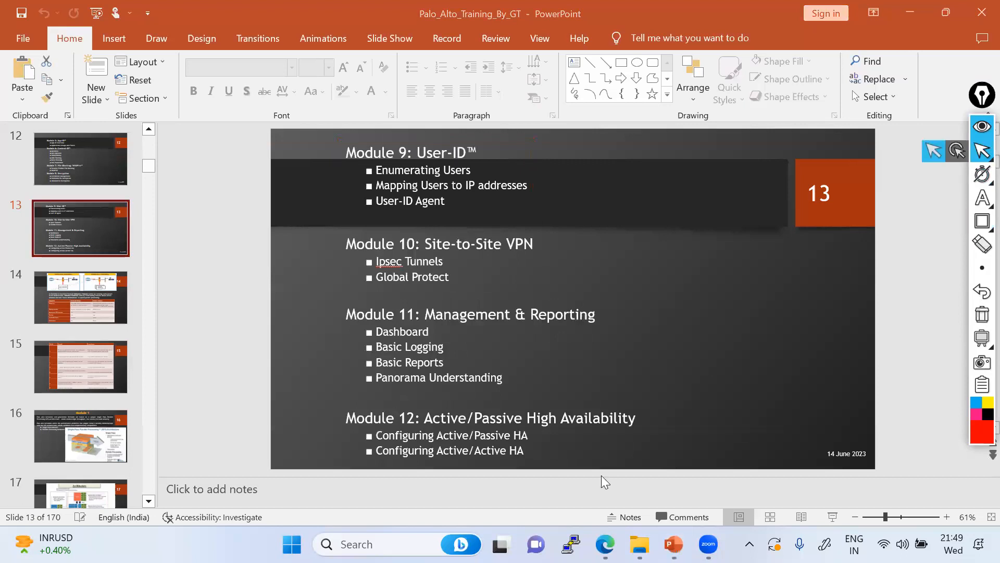
Return to EVE-NG and close the PC4 console window to reveal the full topology
key(alt+Tab)
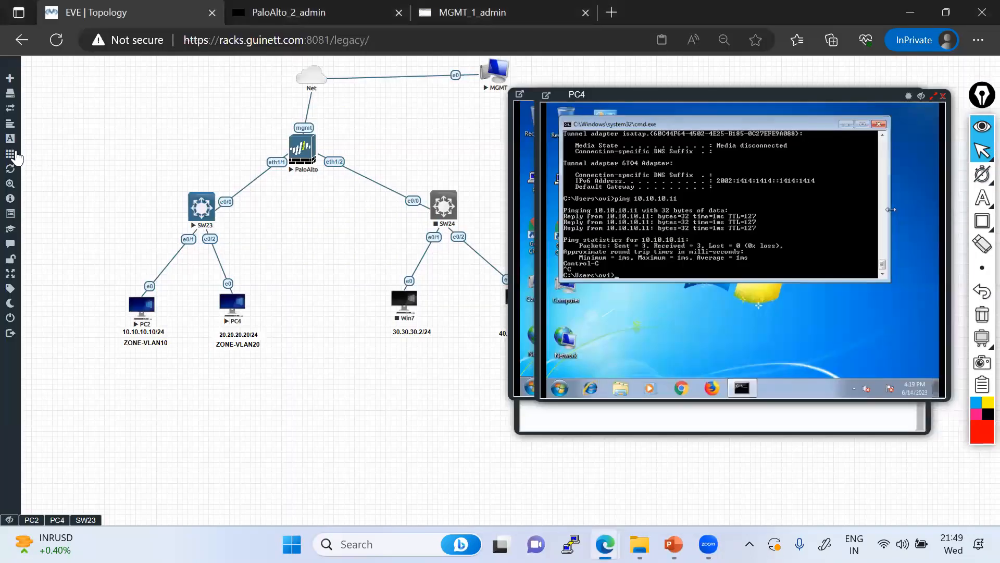
mouse_move(32, 154)
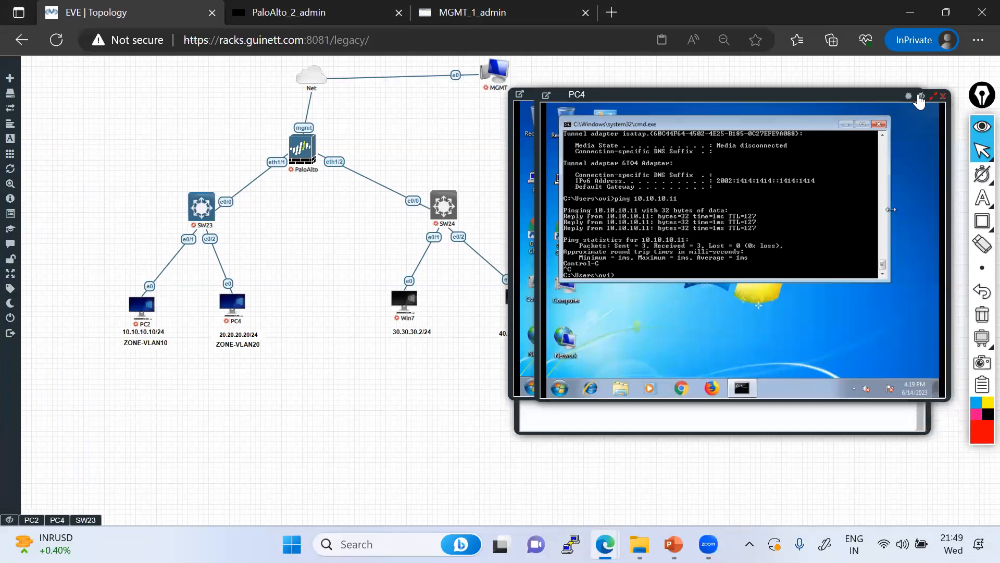
click(922, 129)
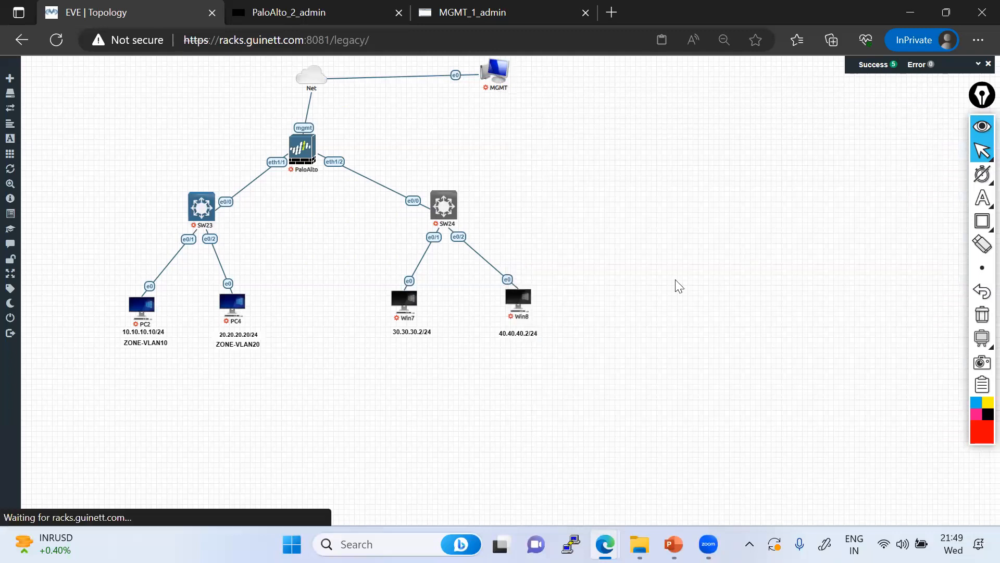
mouse_move(5, 348)
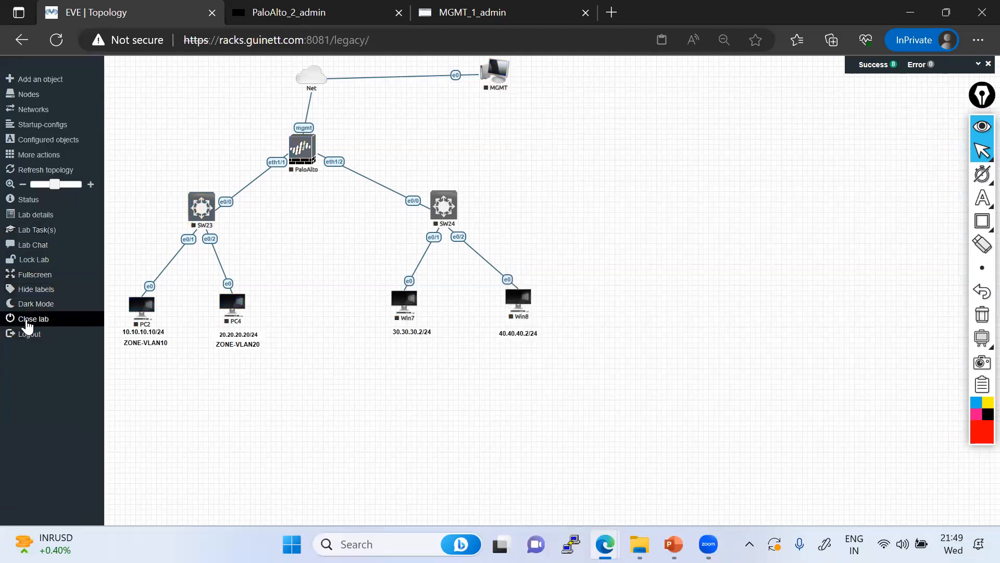
Close the Palo Alto lab and open User-ID and Content-ID-Lab.unl from the File manager
click(26, 321)
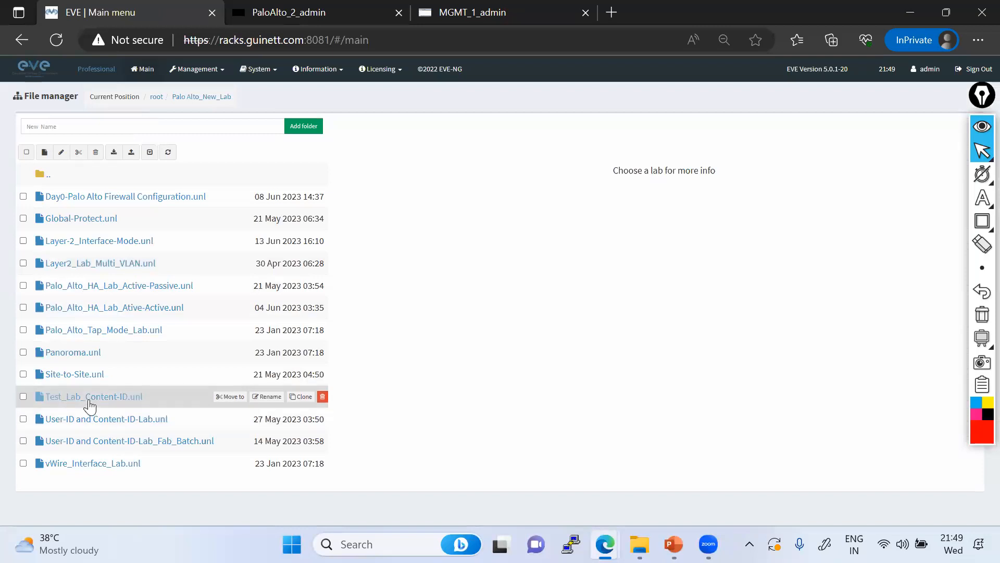
click(94, 423)
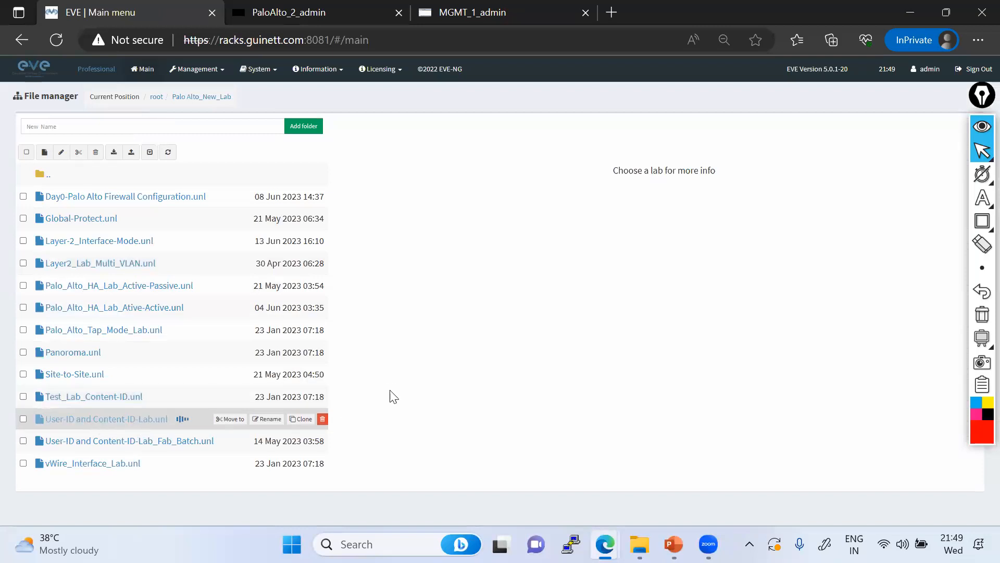
click(387, 452)
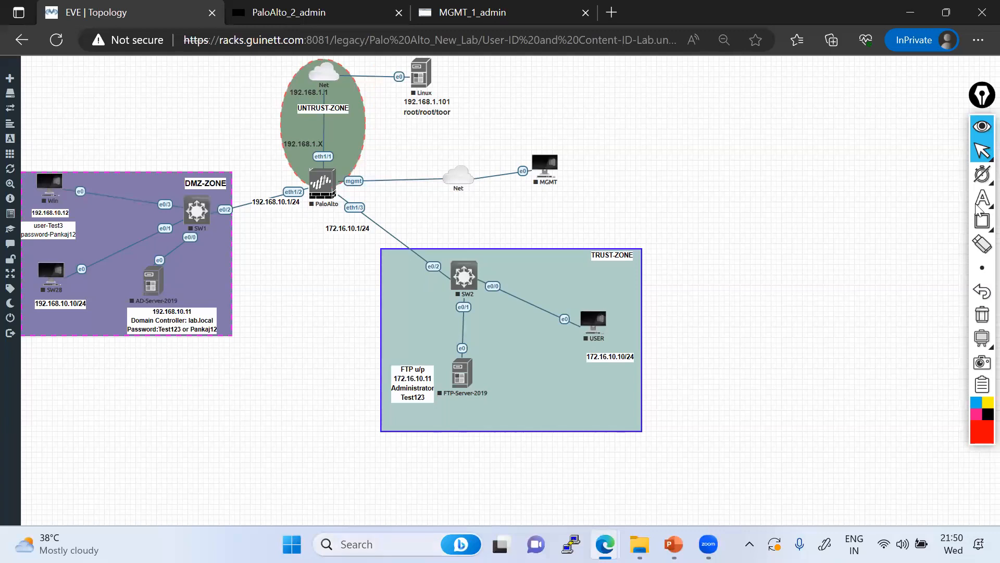
click(958, 201)
click(663, 196)
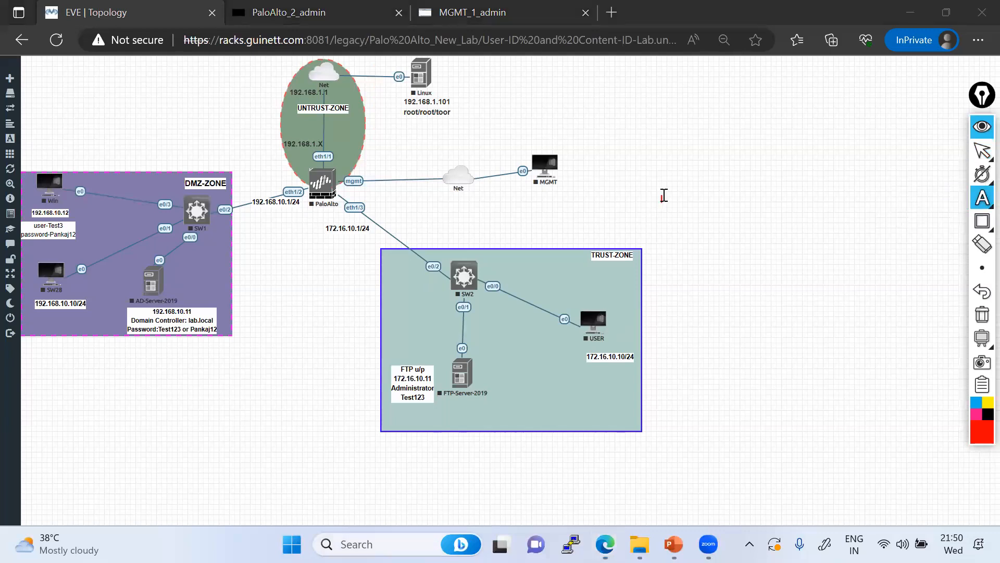
text(32)
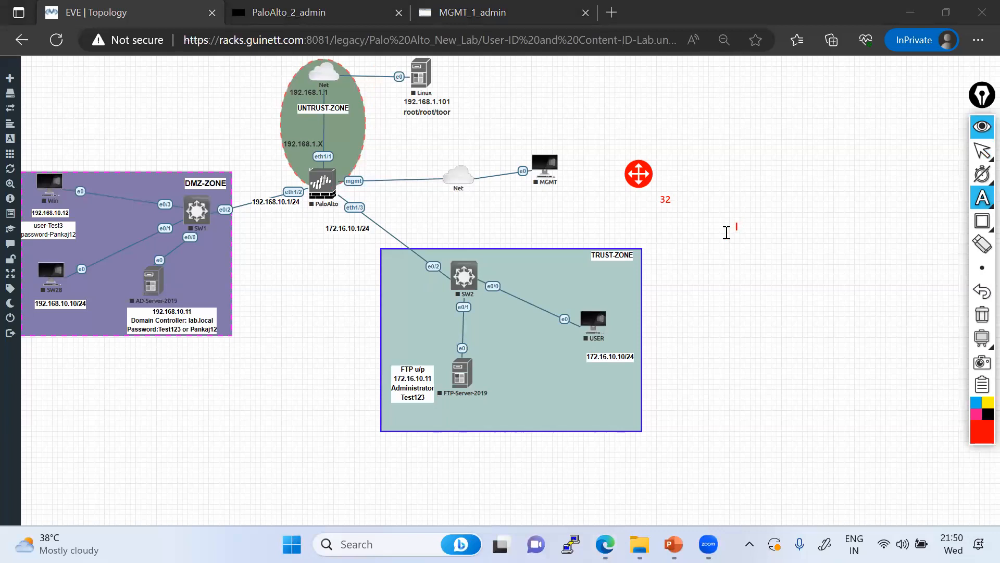
click(982, 315)
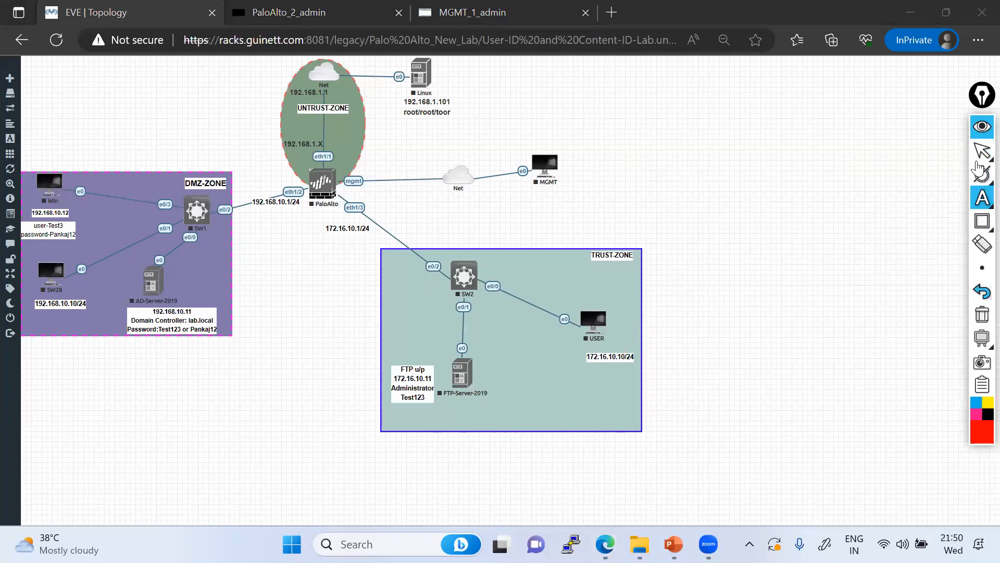
click(982, 156)
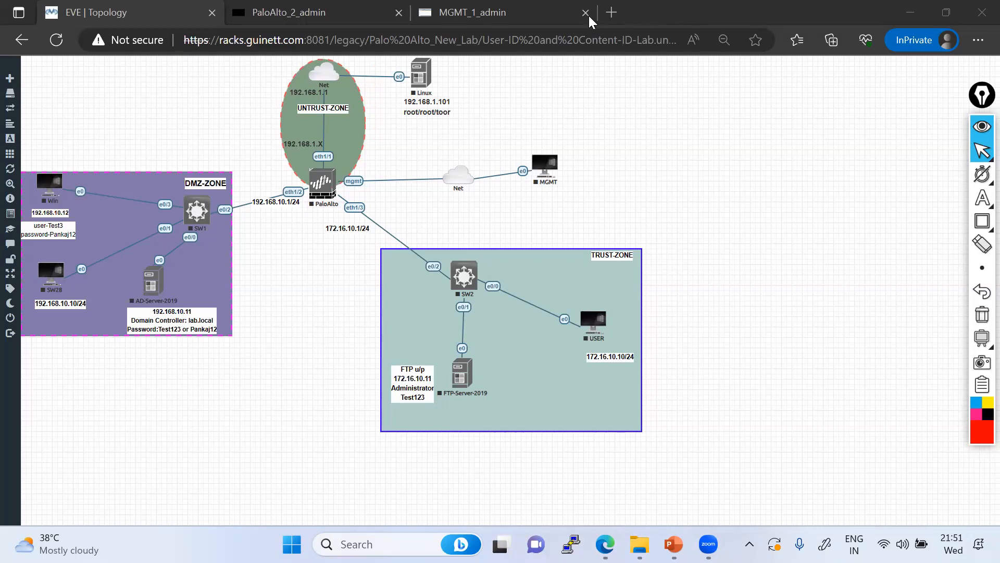
Open a new InPrivate tab and go to racks.guinett.com:8080
click(611, 12)
text(racks.guinett.com:5050)
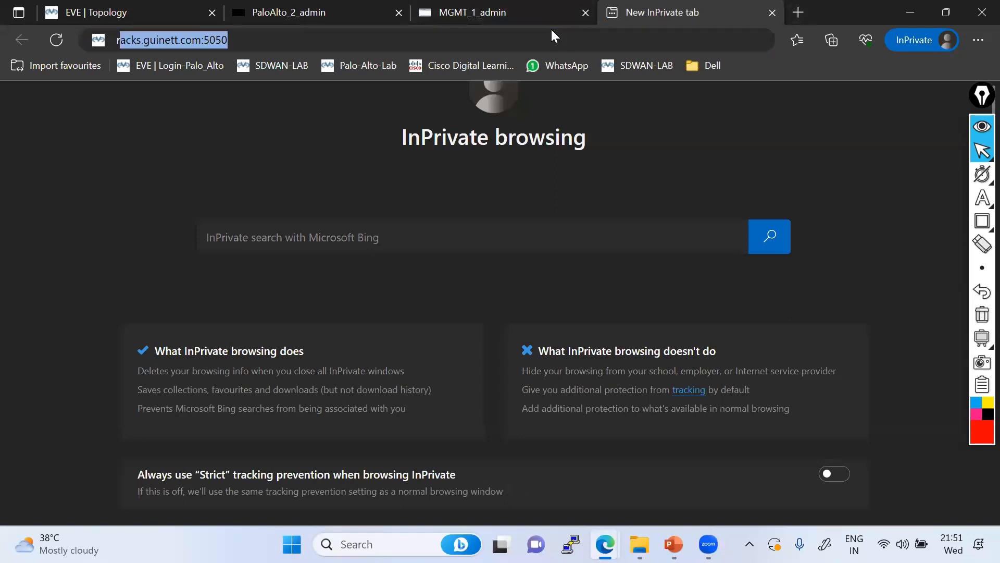
key(BackSpace)
key(BackSpace)
key(BackSpace)
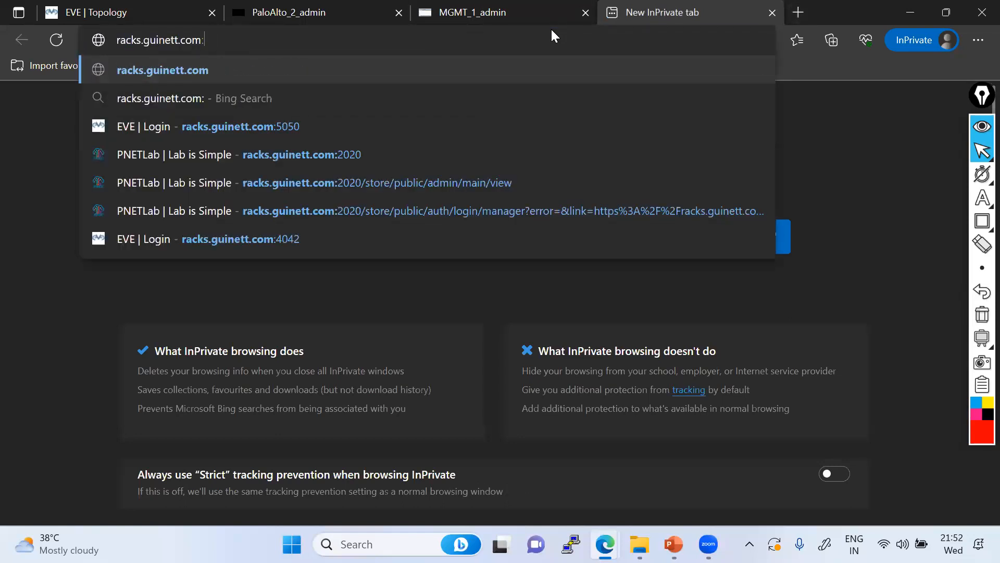
text(80)
key(Right)
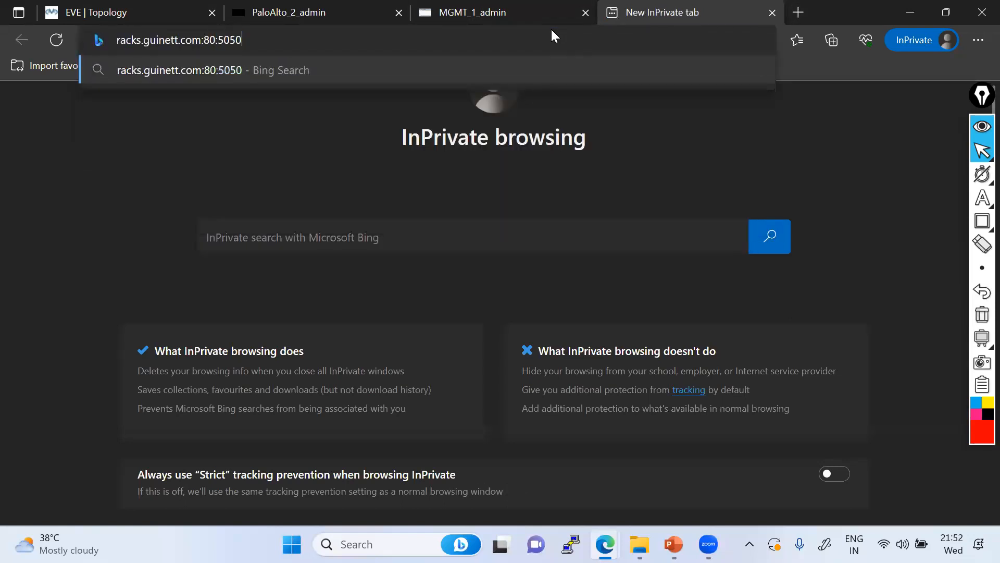
key(BackSpace)
key(BackSpace)
key(BackSpace)
key(BackSpace)
key(BackSpace)
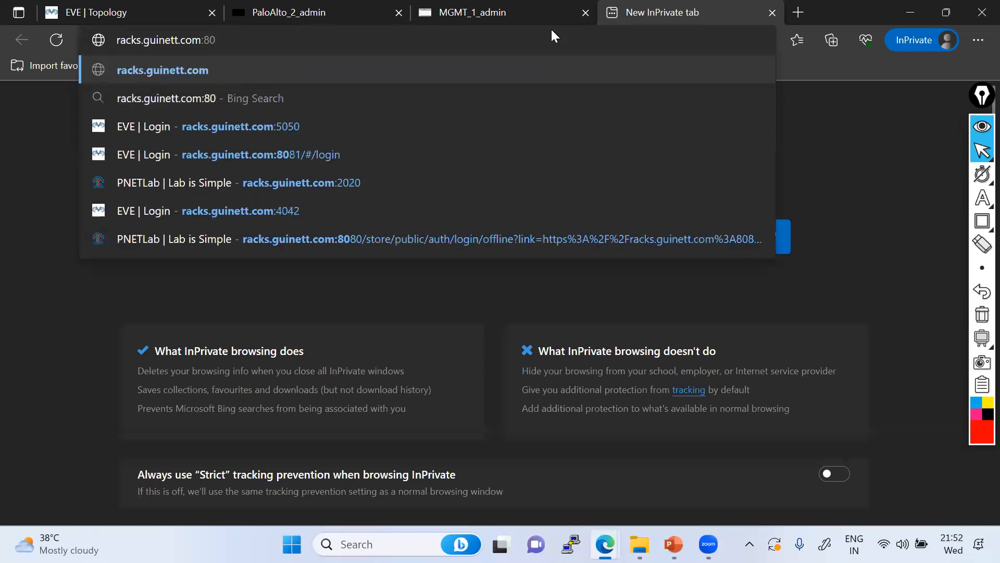
text(80)
key(Return)
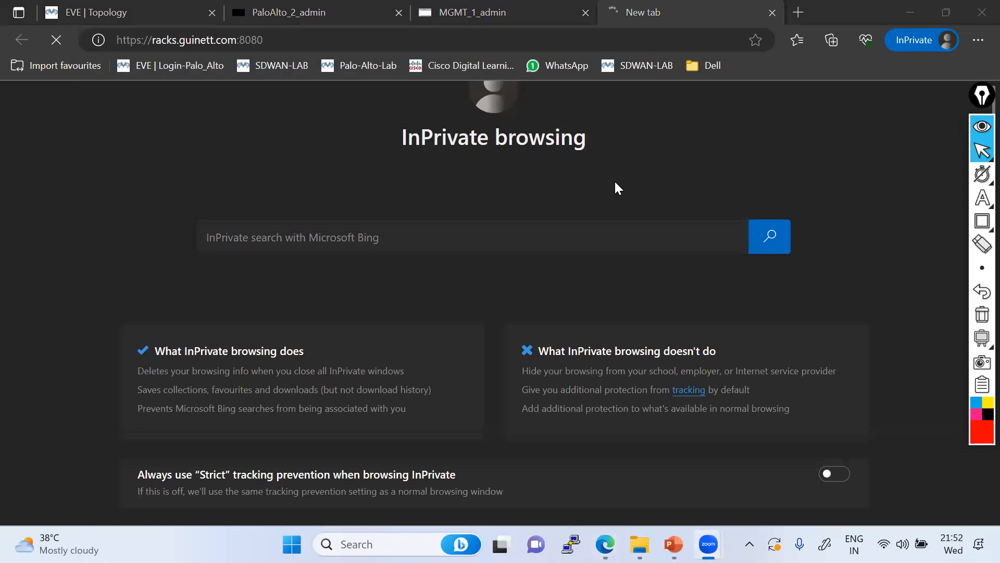
Retry the dropped console connection, then paste the lab address into the other Edge window
click(284, 39)
key(ctrl+c)
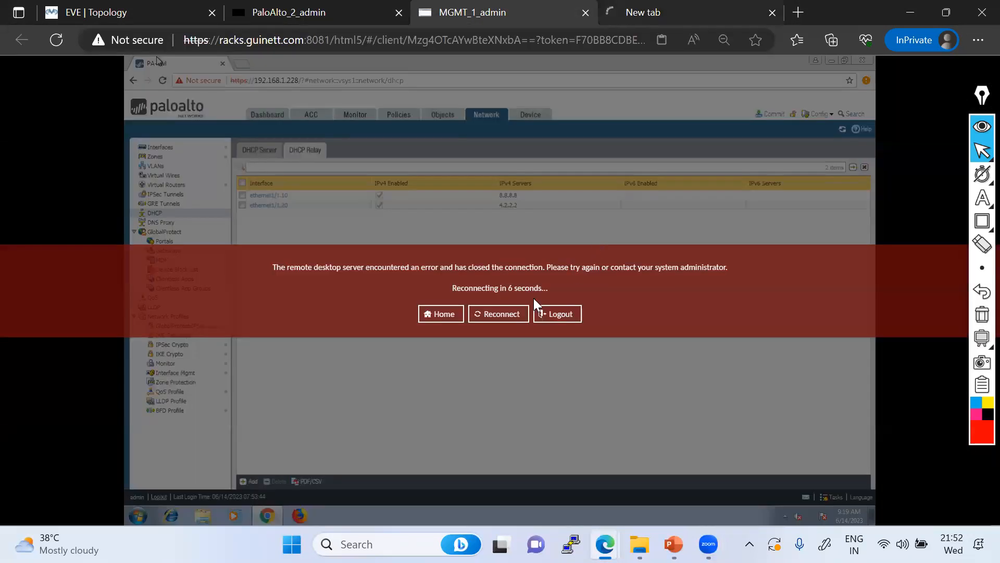
click(500, 310)
click(672, 7)
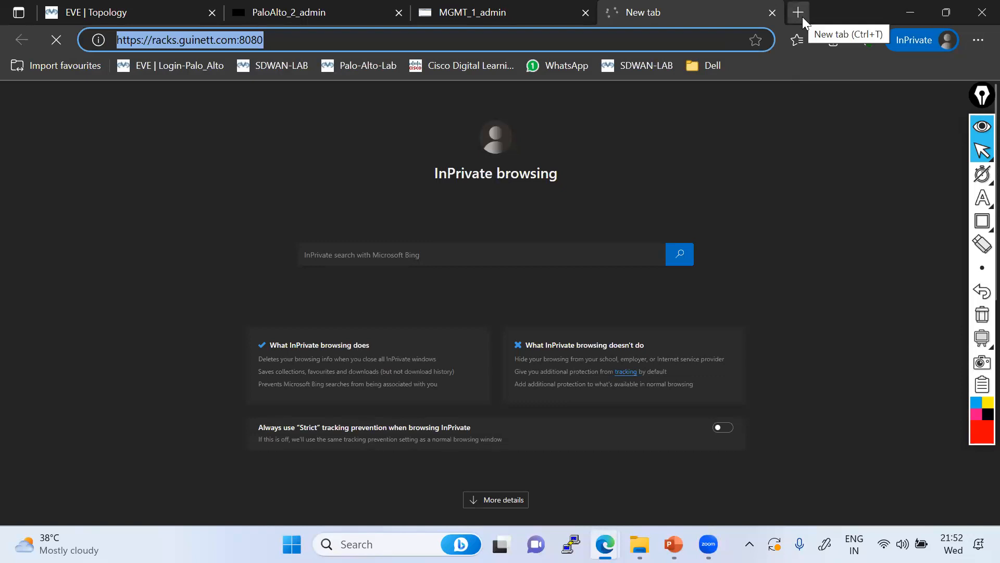
key(alt+Tab)
click(384, 42)
key(ctrl+v)
Load the pasted address, close the failed racks.guinett.com tab, and return to the InPrivate window
key(Return)
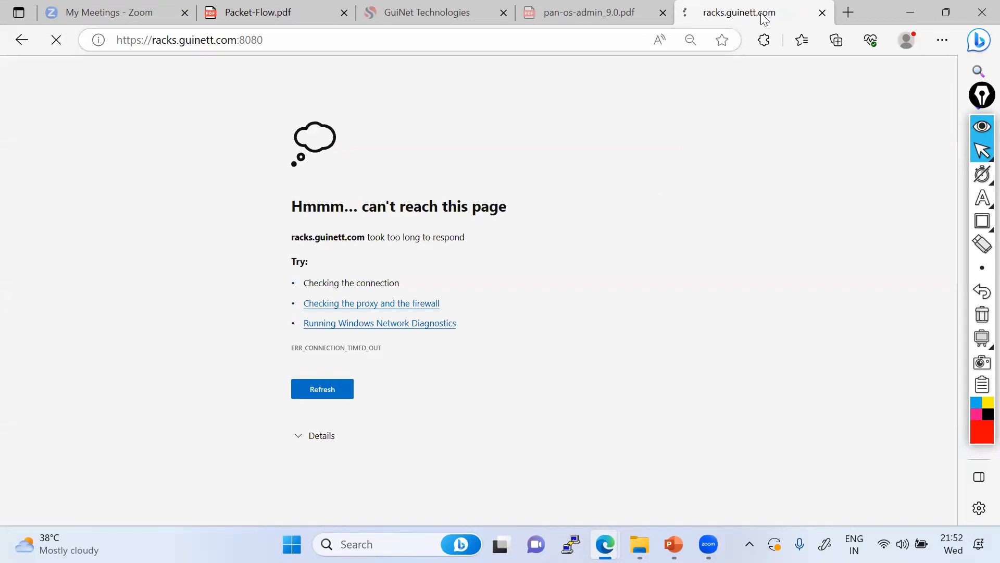
click(821, 14)
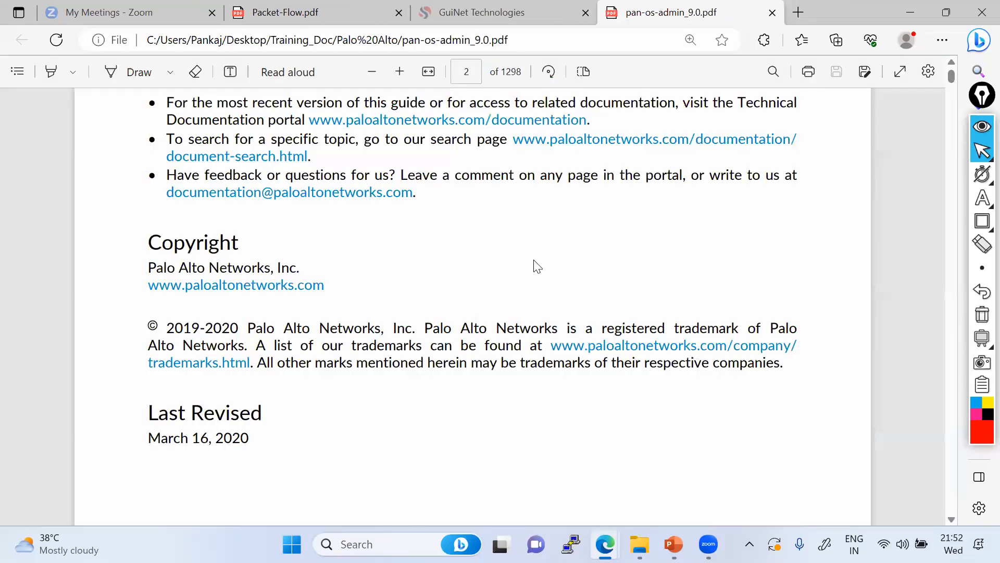
scroll(534, 260, up, 3)
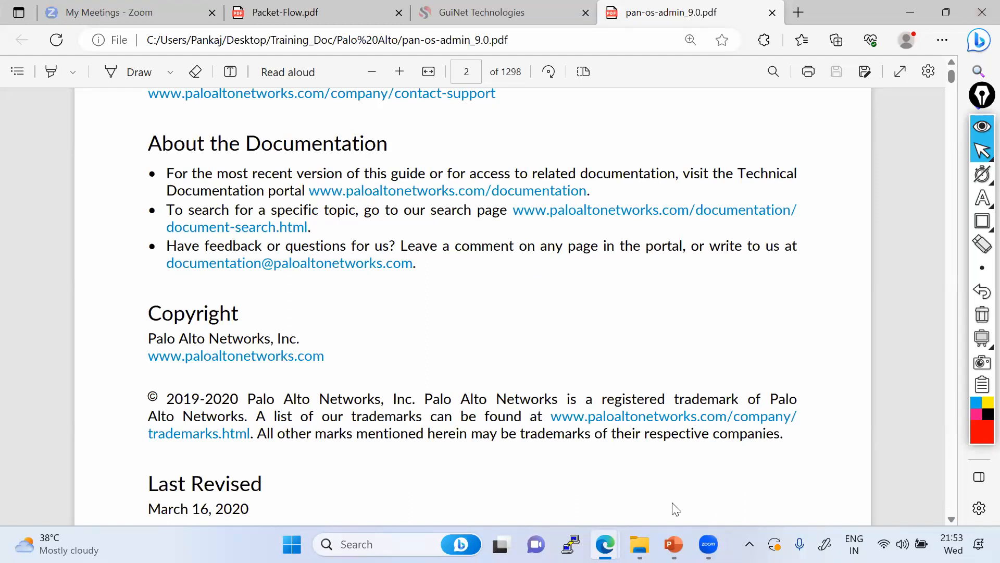
key(alt+Tab)
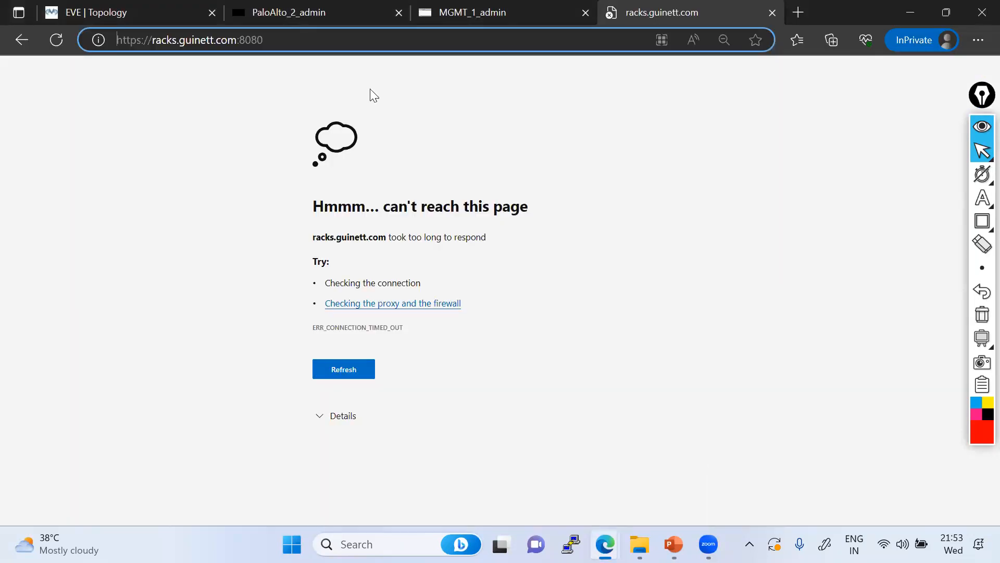
Close the racks, MGMT_1_admin and PaloAlto_2_admin tabs
click(772, 12)
click(492, 306)
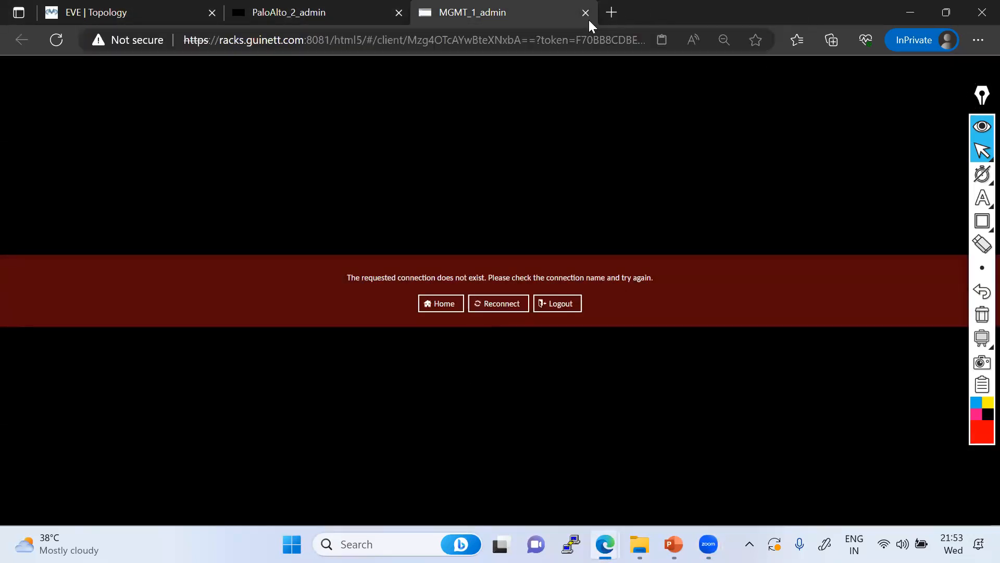
click(587, 14)
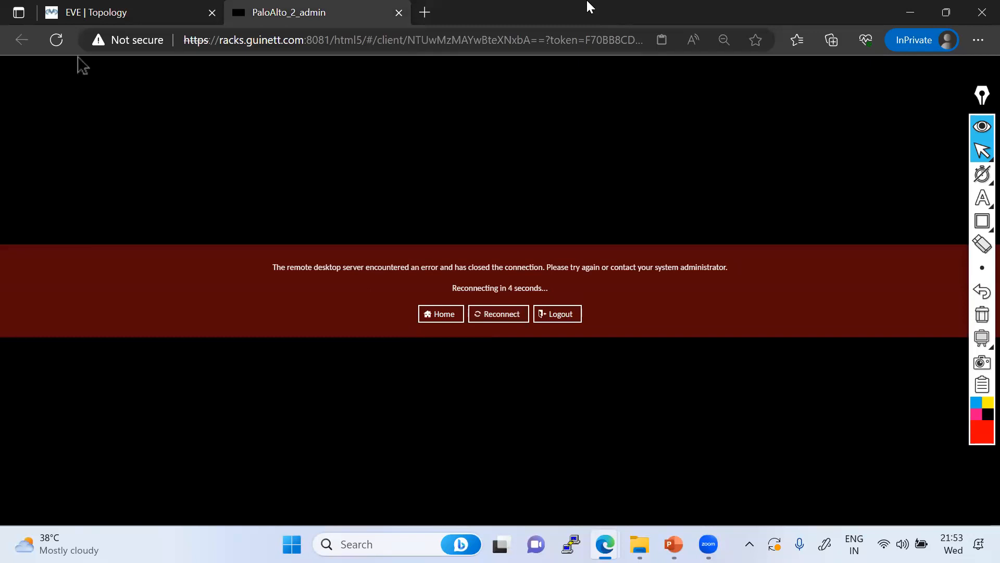
click(398, 13)
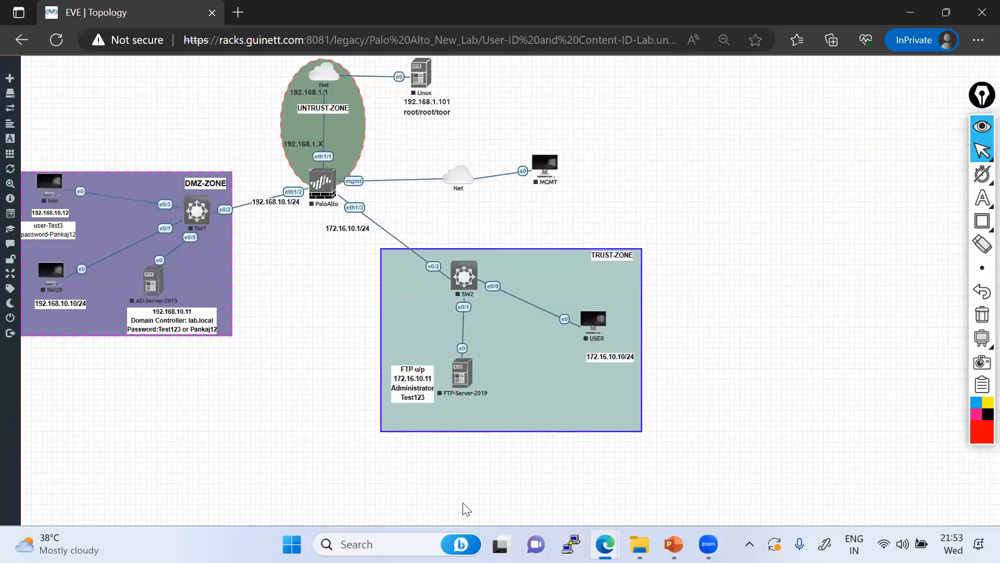
Close the lab from the sidebar and nudge the Epic Pen toolbar slightly lower
mouse_move(47, 445)
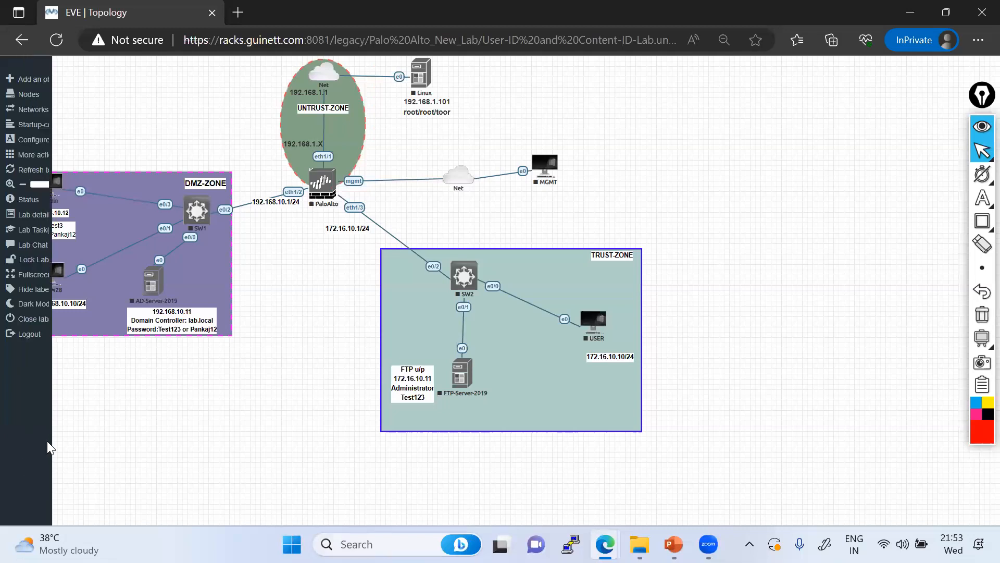
click(37, 319)
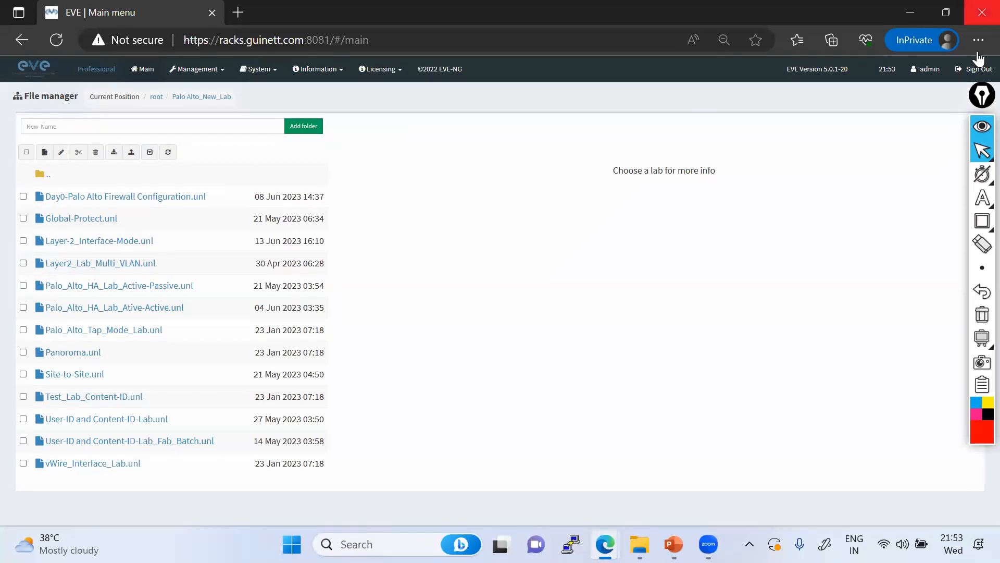
drag(978, 103, 983, 126)
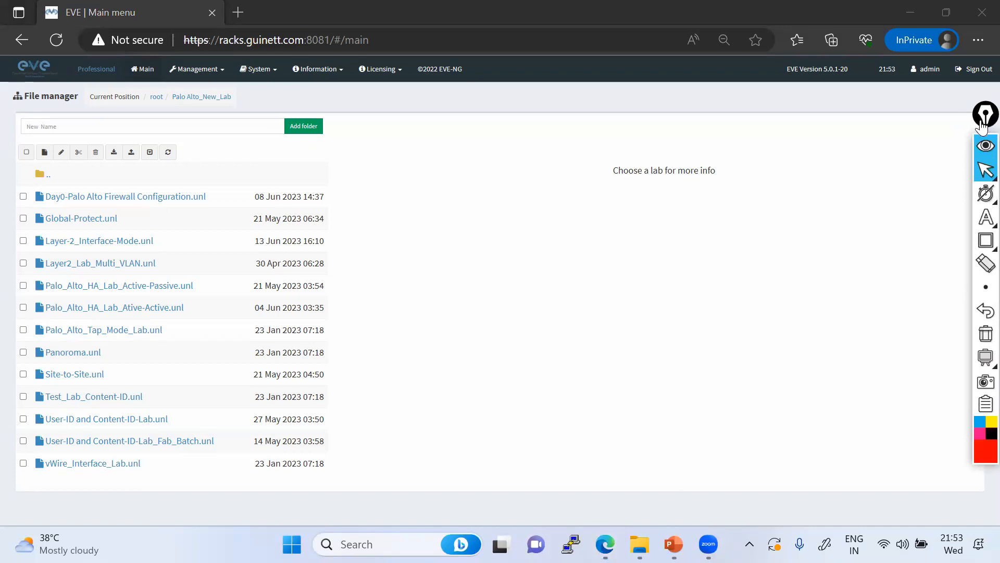
drag(981, 123, 983, 131)
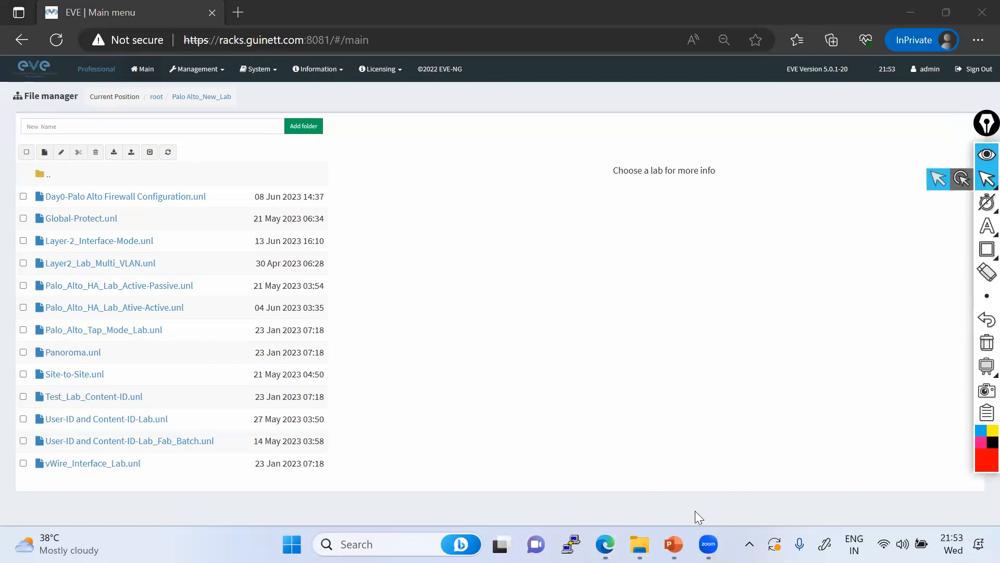